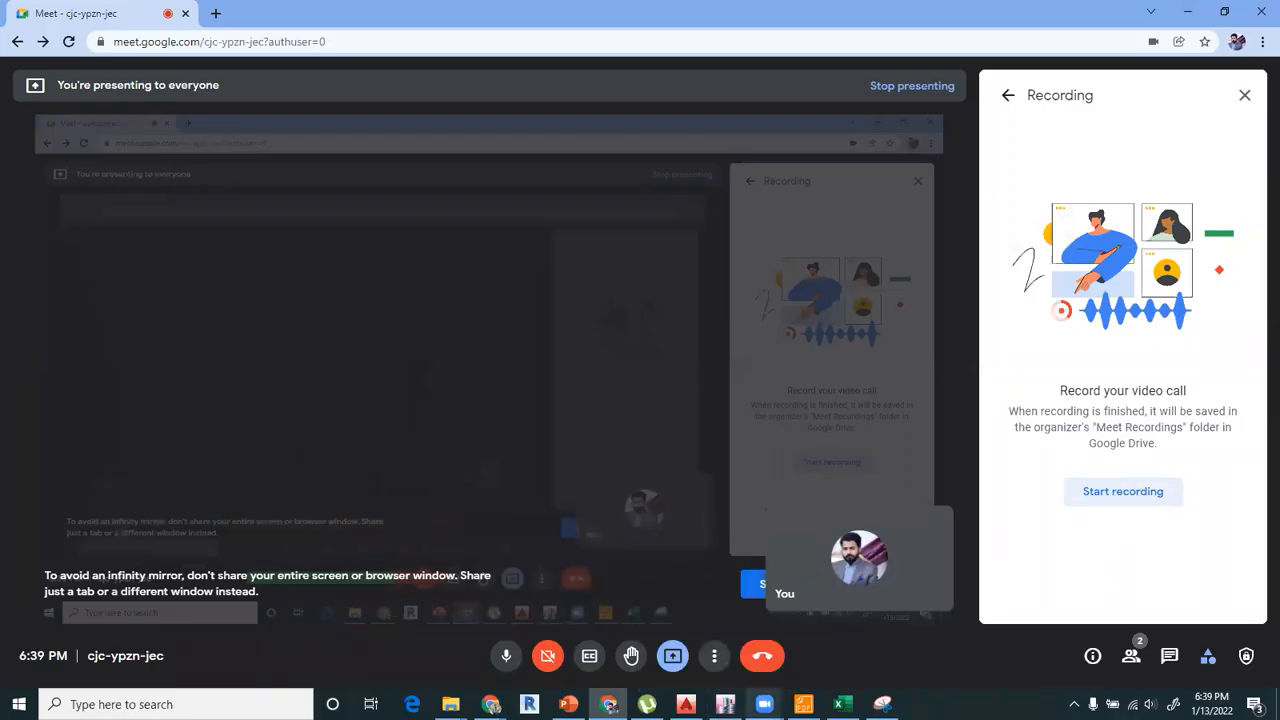
# Start recording the Google Meet call and switch to the ETABS model.
pyautogui.click(1094, 494)
pyautogui.click(832, 429)
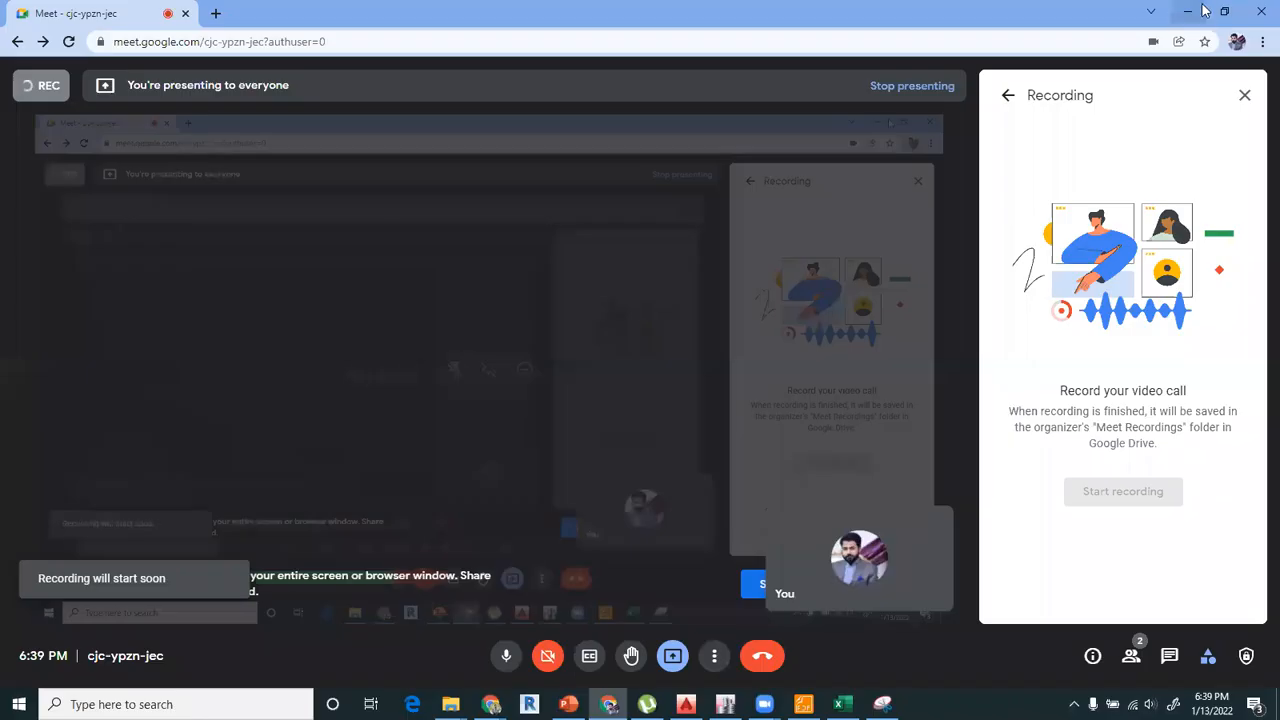
pyautogui.click(725, 704)
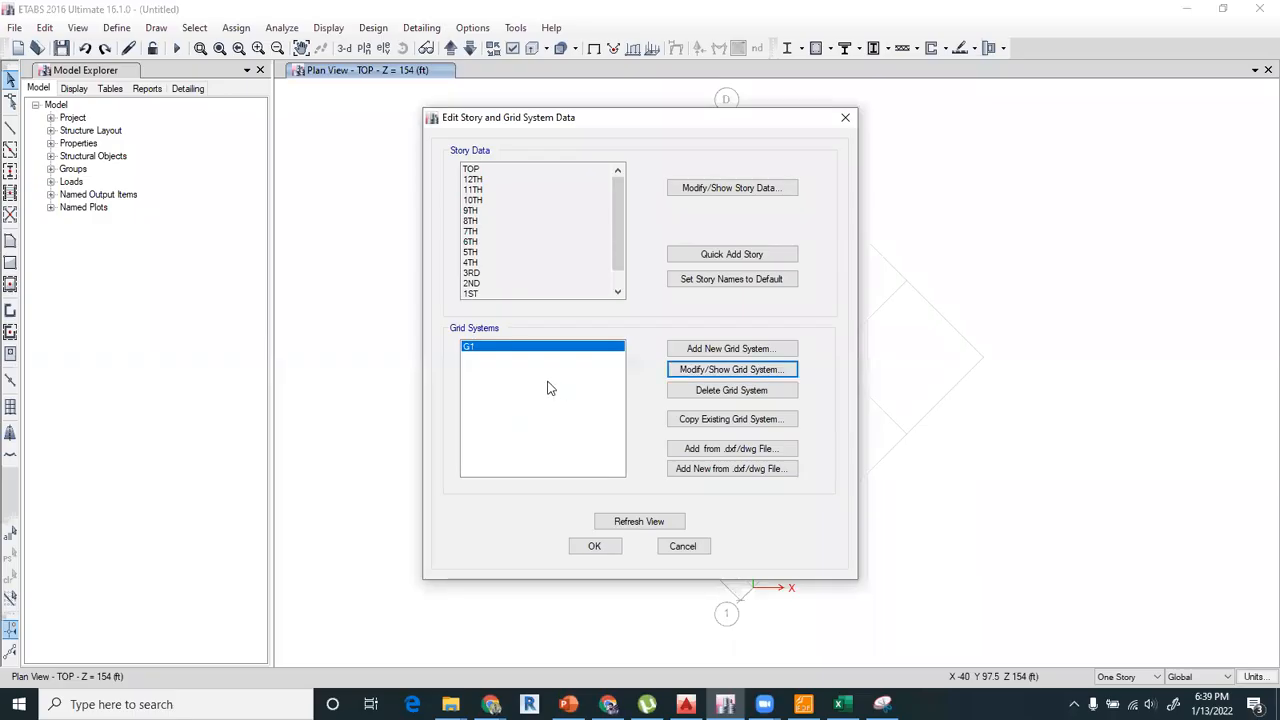
# Review grid system G1's data displayed as spacing, leaving the grid dialogs without saving changes.
pyautogui.click(703, 370)
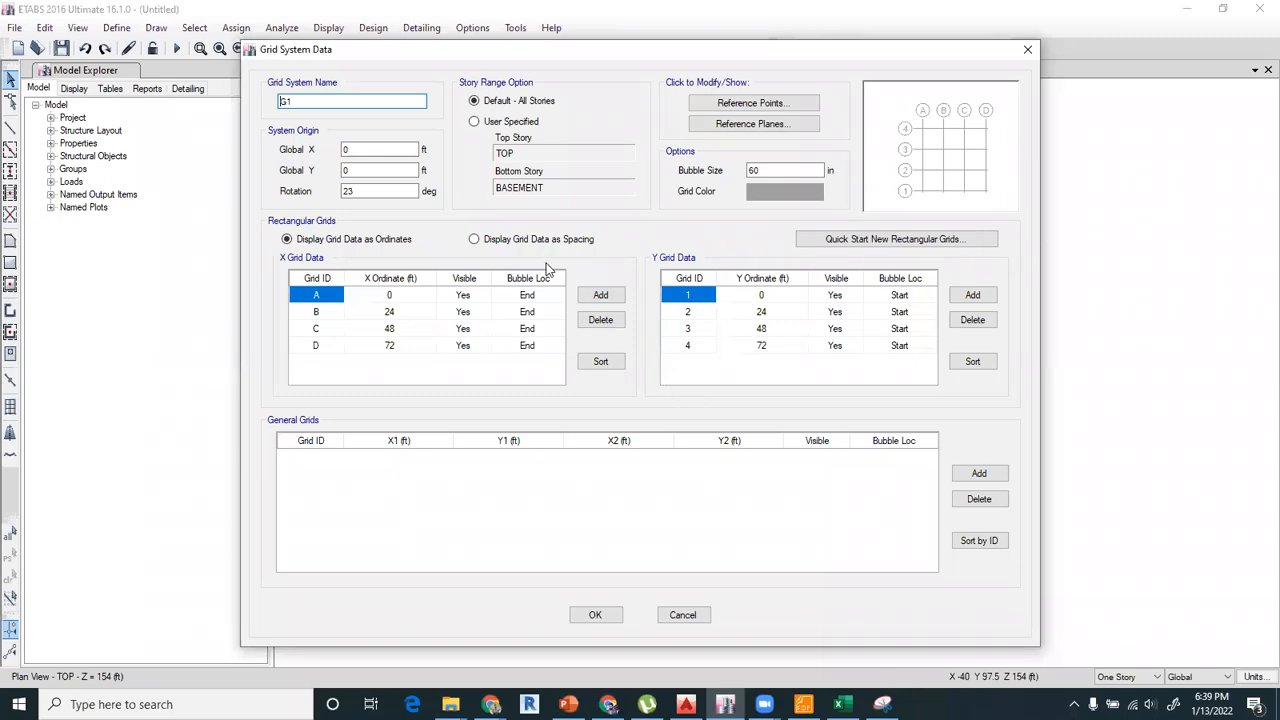
pyautogui.click(476, 240)
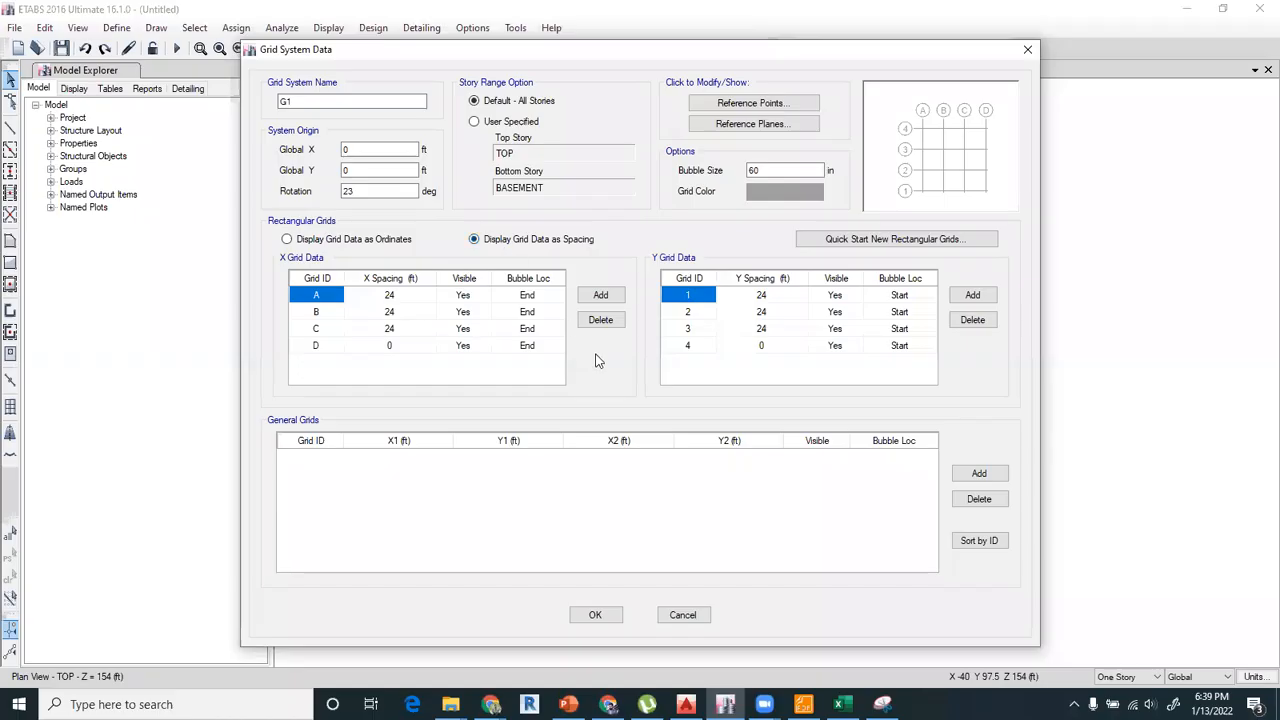
pyautogui.click(690, 612)
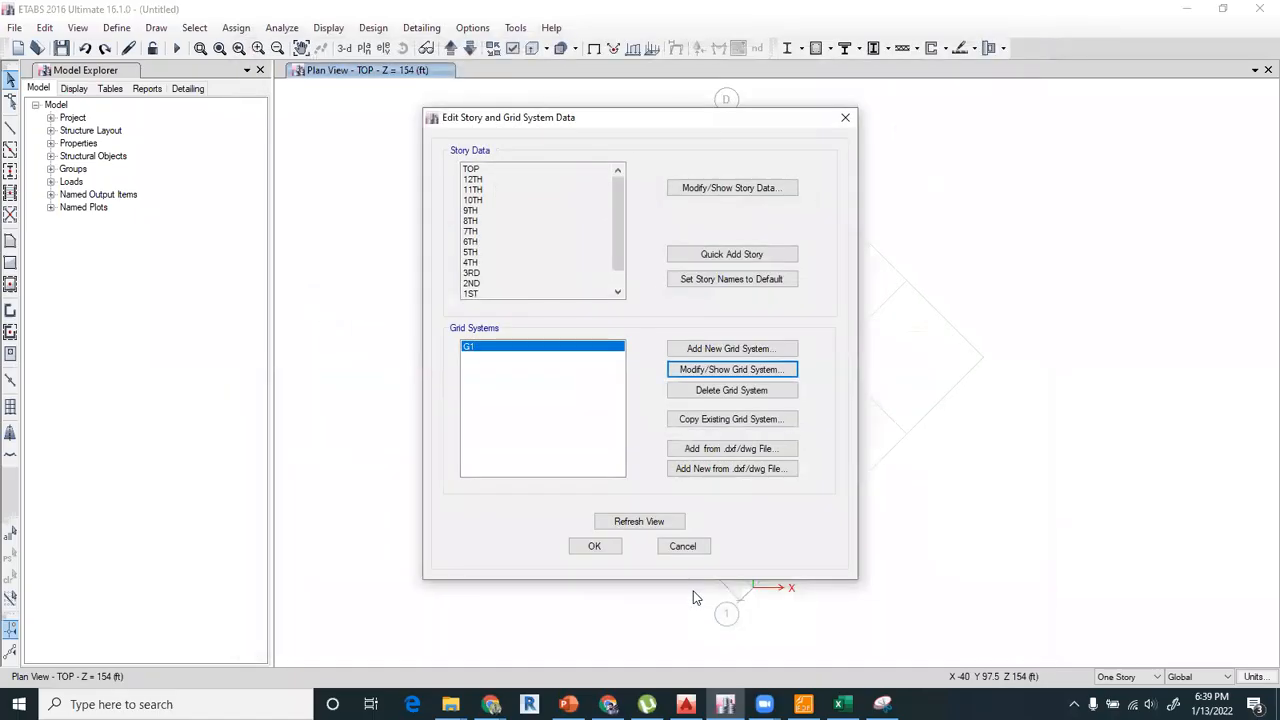
pyautogui.click(684, 546)
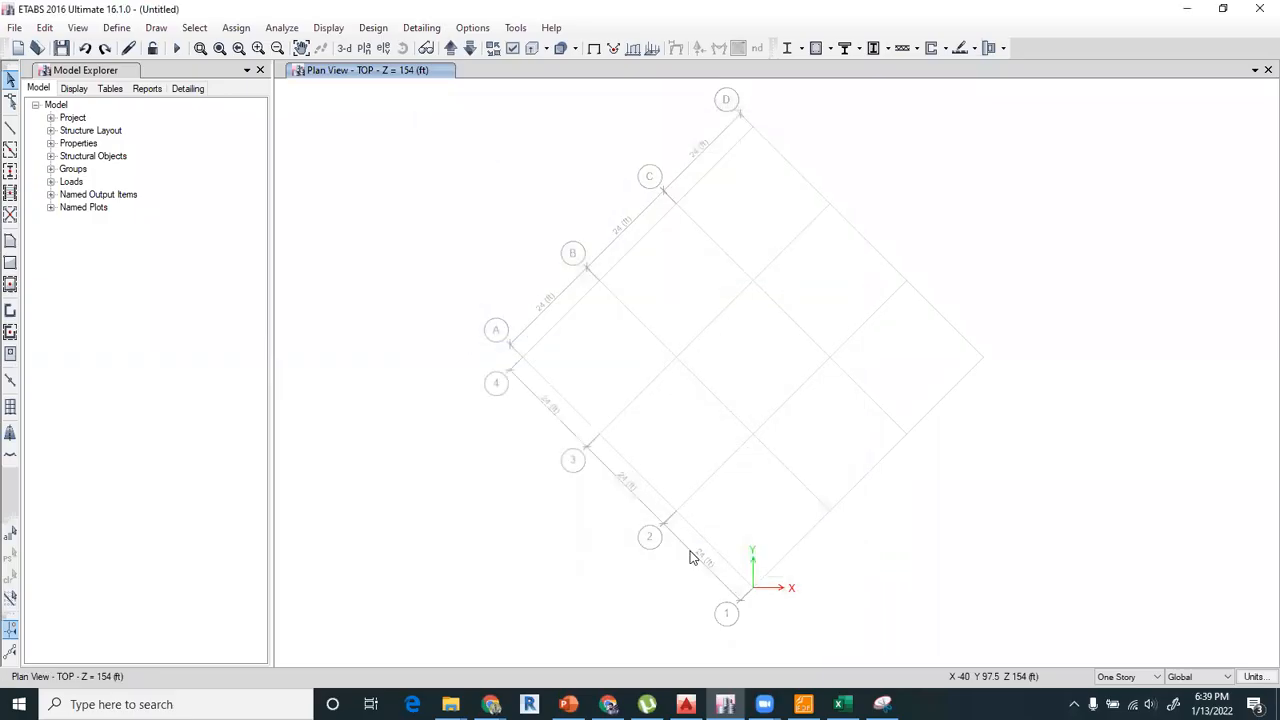
# Set the rotation of grid system G1 to 0 degrees and apply it to the model.
pyautogui.rightClick(546, 229)
pyautogui.click(565, 234)
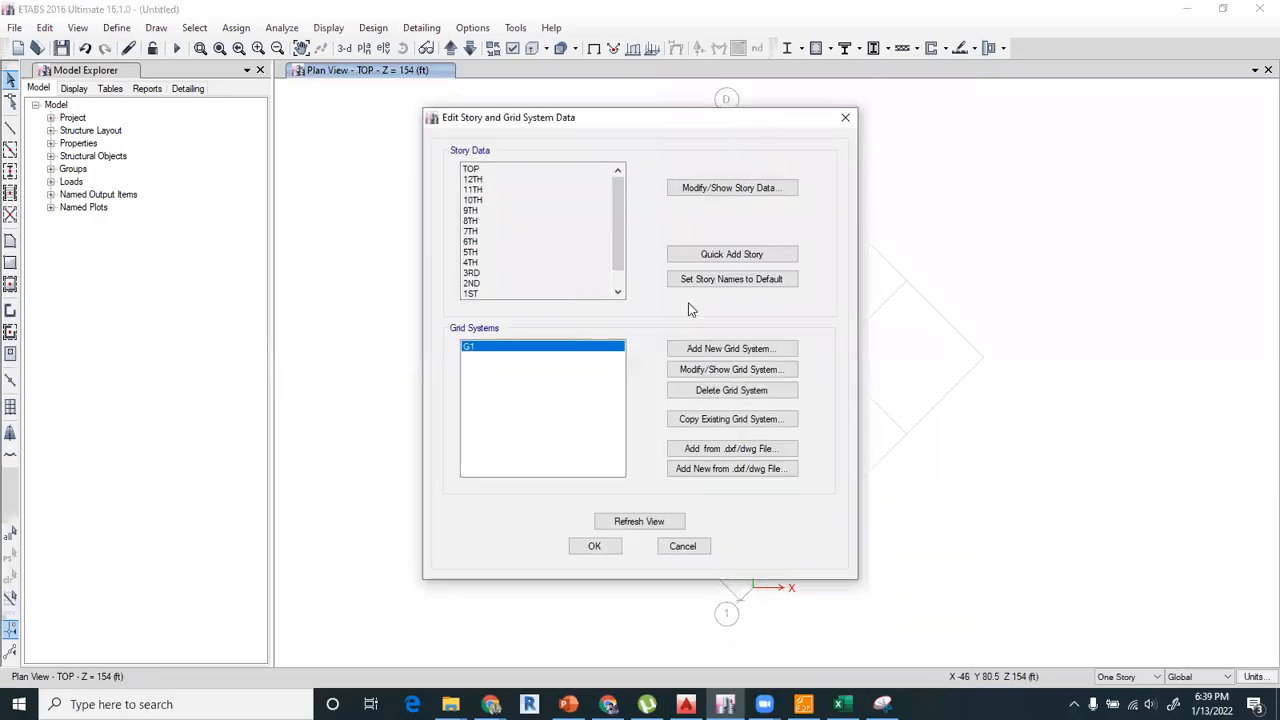
pyautogui.click(703, 366)
pyautogui.moveTo(366, 191); pyautogui.dragTo(296, 196)
pyautogui.write('0')
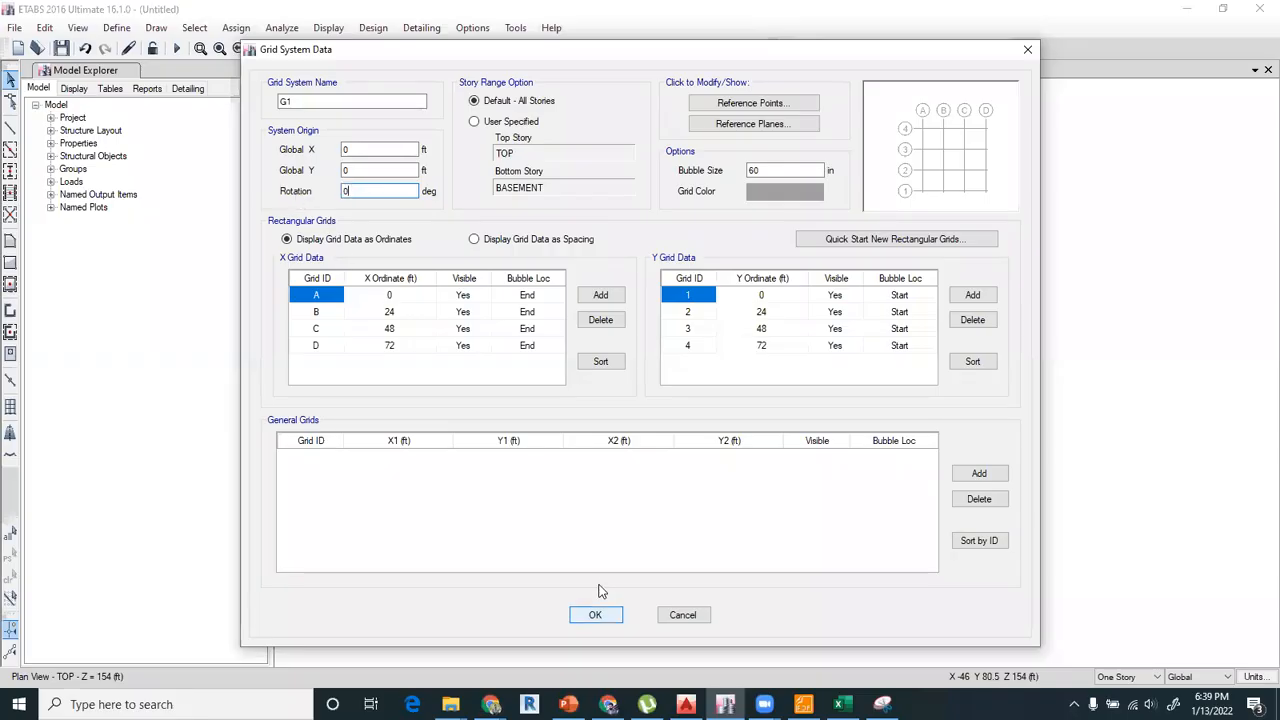
pyautogui.click(595, 614)
pyautogui.click(579, 545)
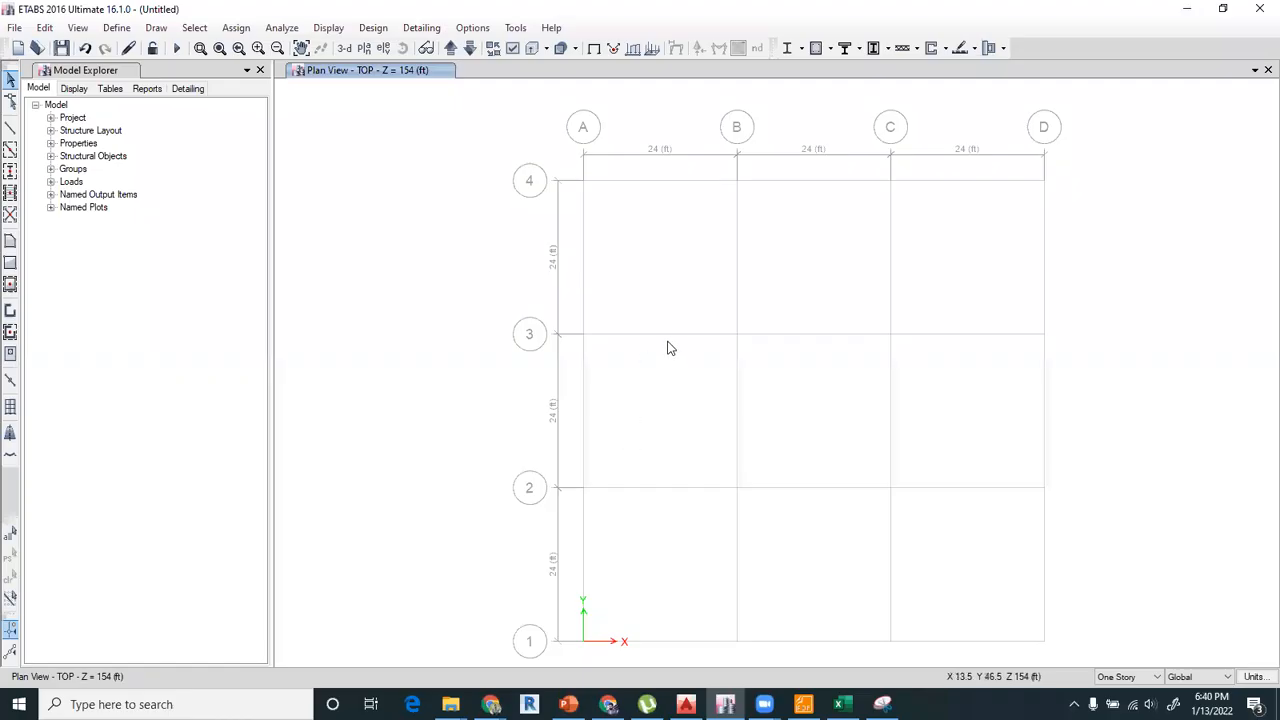
# Open grid system G1 for modification and add six X grid lines, E through J.
pyautogui.rightClick(657, 234)
pyautogui.click(671, 234)
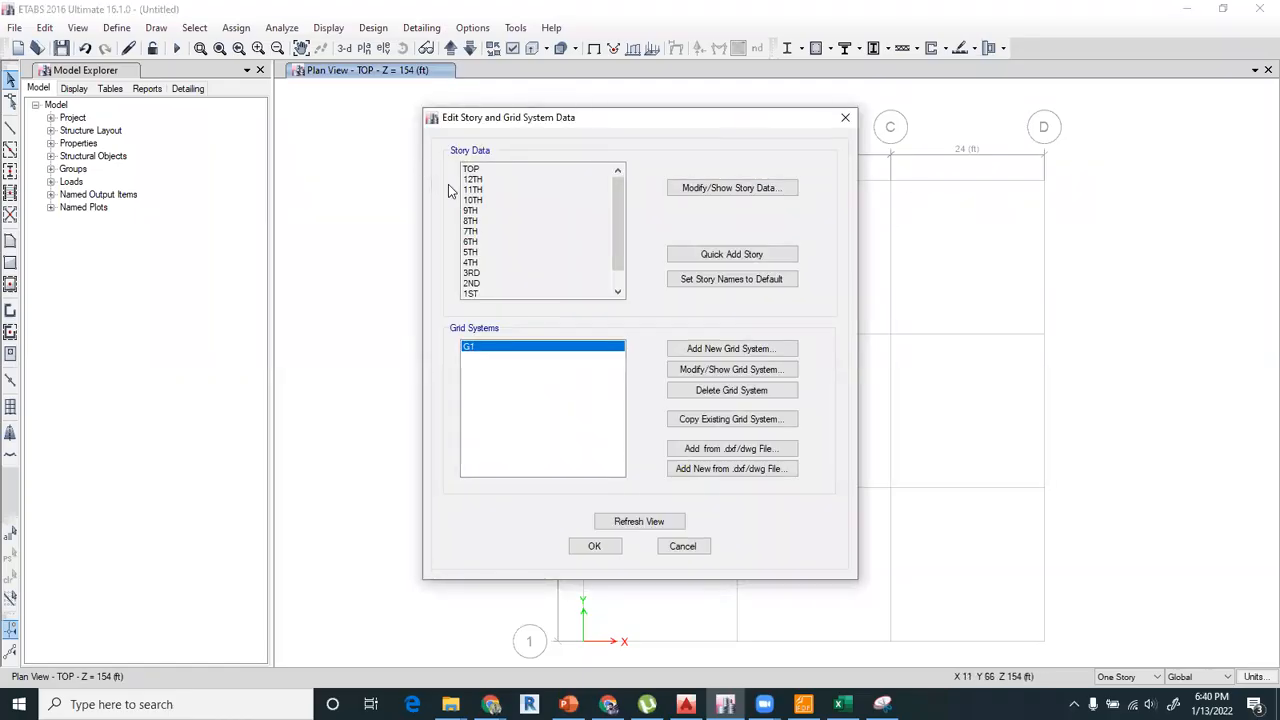
pyautogui.click(680, 372)
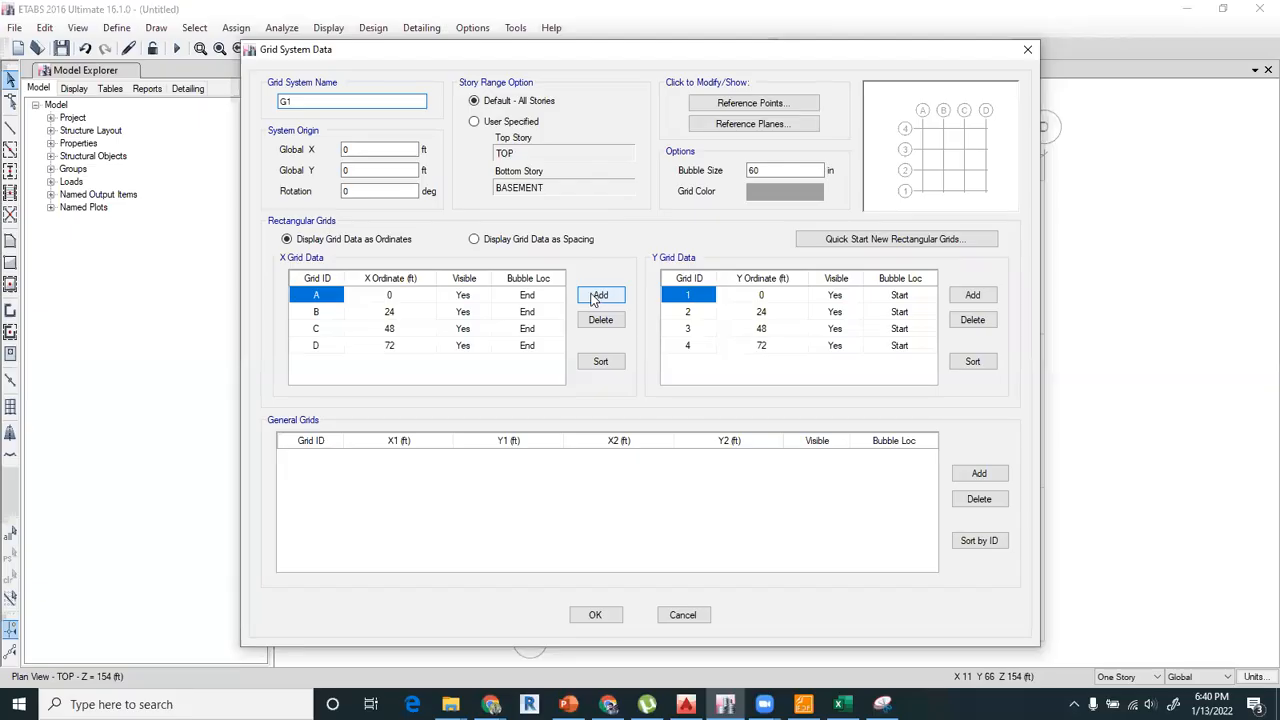
pyautogui.click(598, 296)
pyautogui.click(598, 296)
pyautogui.click(598, 296)
pyautogui.click(598, 296)
pyautogui.click(598, 296)
pyautogui.click(598, 296)
# Add six Y grid lines, 5 through 10, to grid system G1.
pyautogui.click(858, 313)
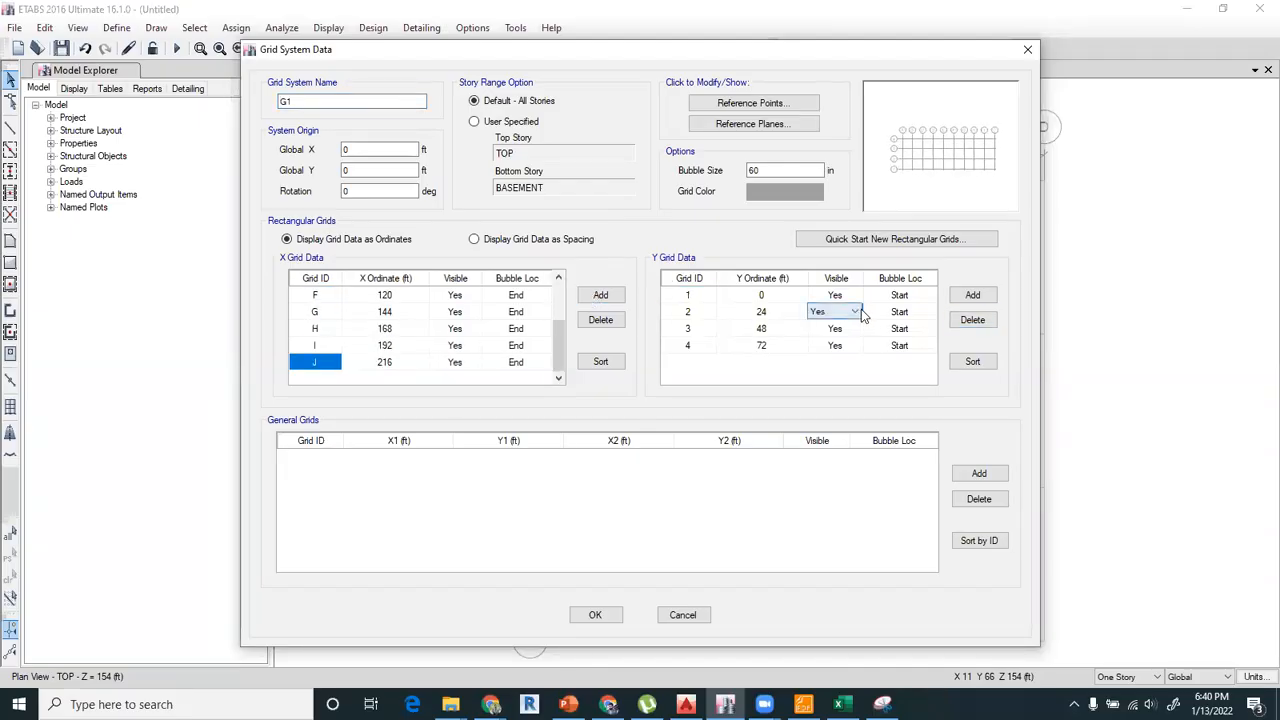
pyautogui.click(968, 297)
pyautogui.click(968, 297)
pyautogui.click(968, 297)
pyautogui.click(968, 297)
pyautogui.click(968, 297)
pyautogui.click(968, 297)
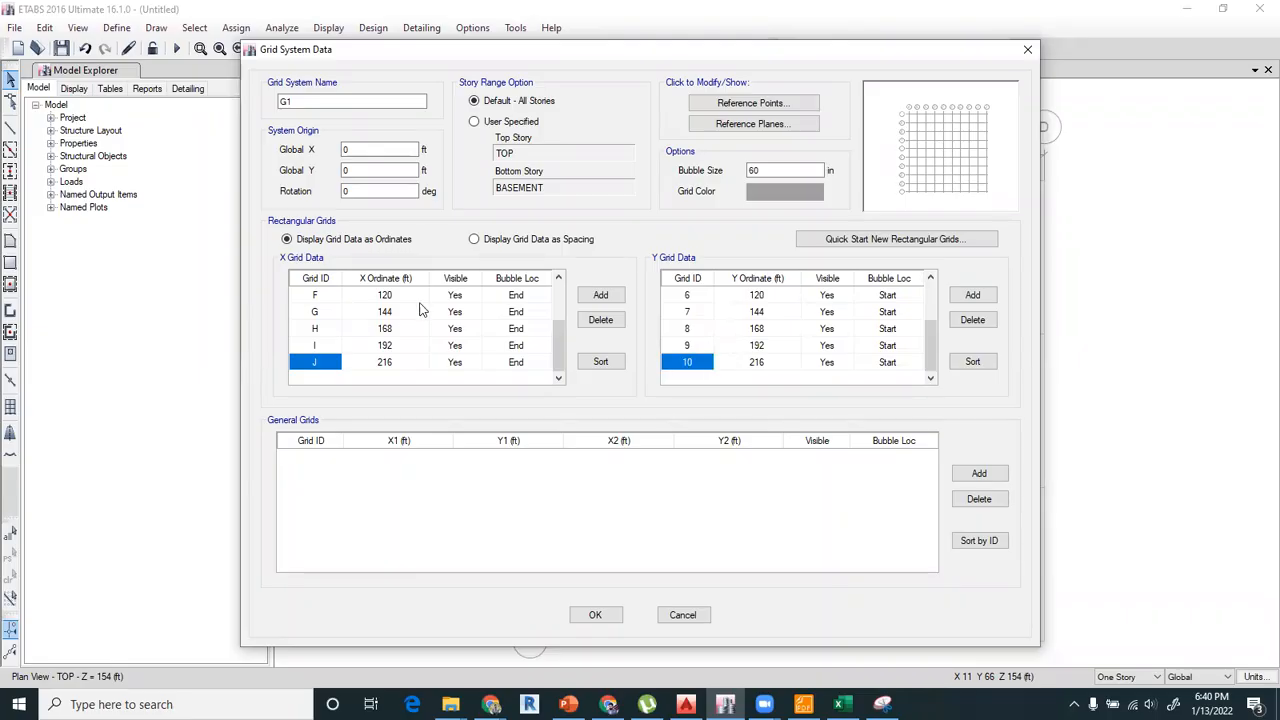
# Display the G1 grid data as spacing and check the lettered grid dimensions on the basement plan in AutoCAD.
pyautogui.click(475, 240)
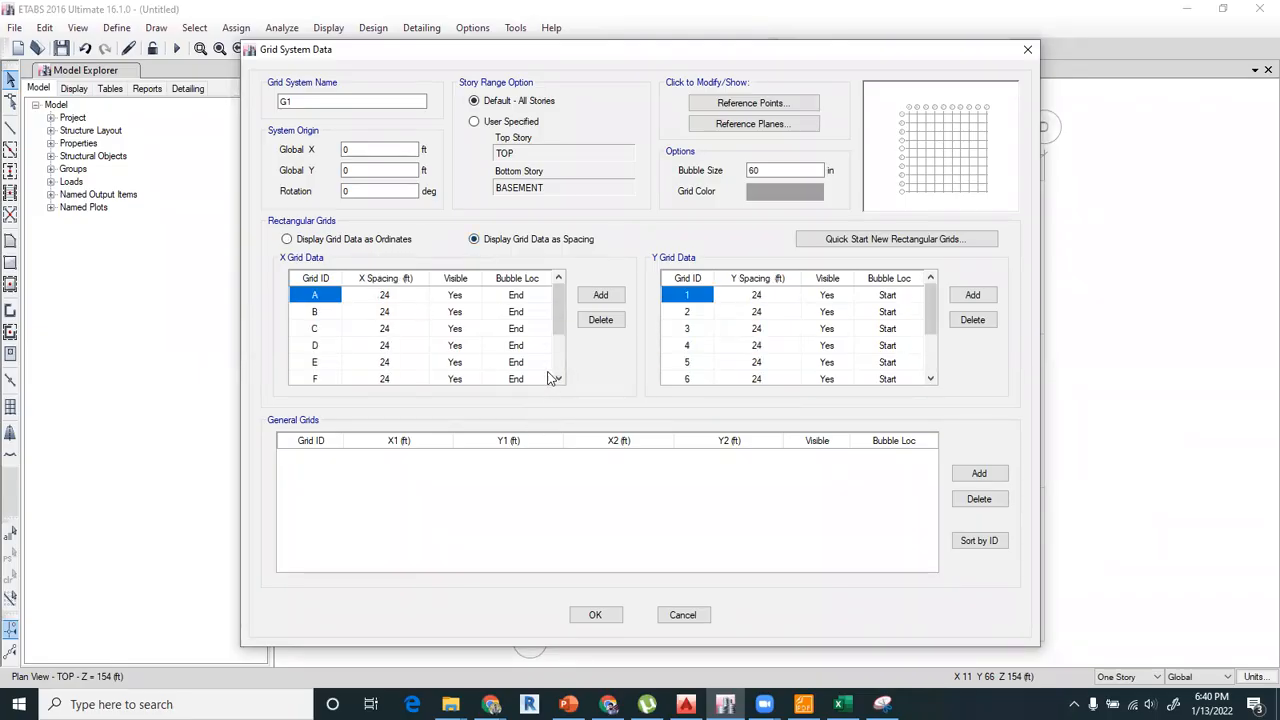
pyautogui.click(408, 297)
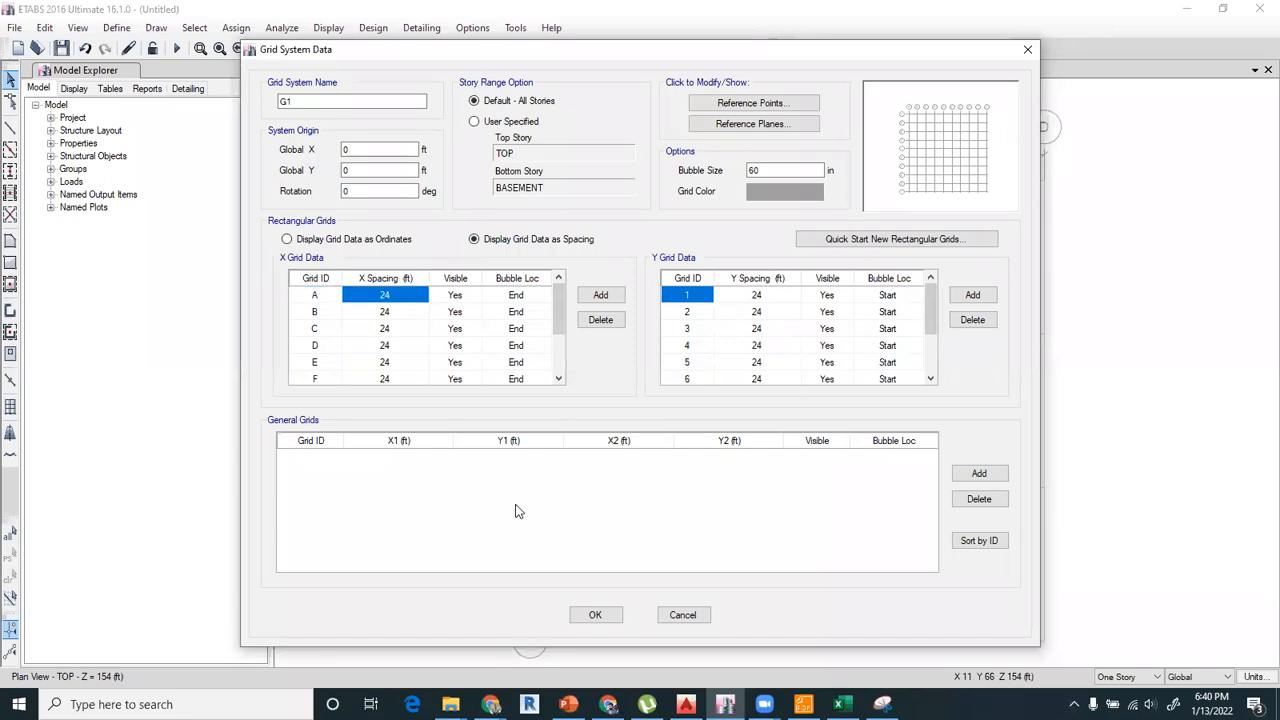
pyautogui.click(687, 701)
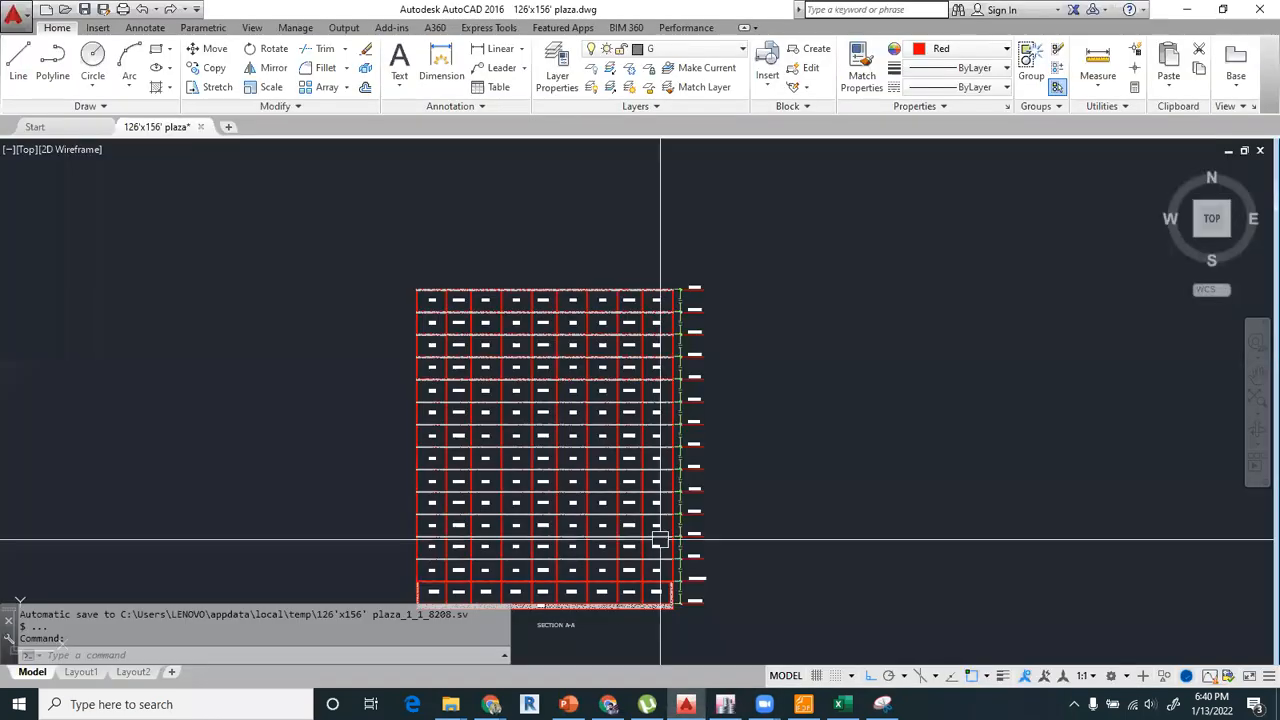
pyautogui.scroll(-2, 583, 532)
pyautogui.moveTo(583, 532); pyautogui.dragTo(611, 243, button='middle')
pyautogui.scroll(6, 554, 383)
pyautogui.moveTo(454, 454); pyautogui.dragTo(467, 373, button='middle')
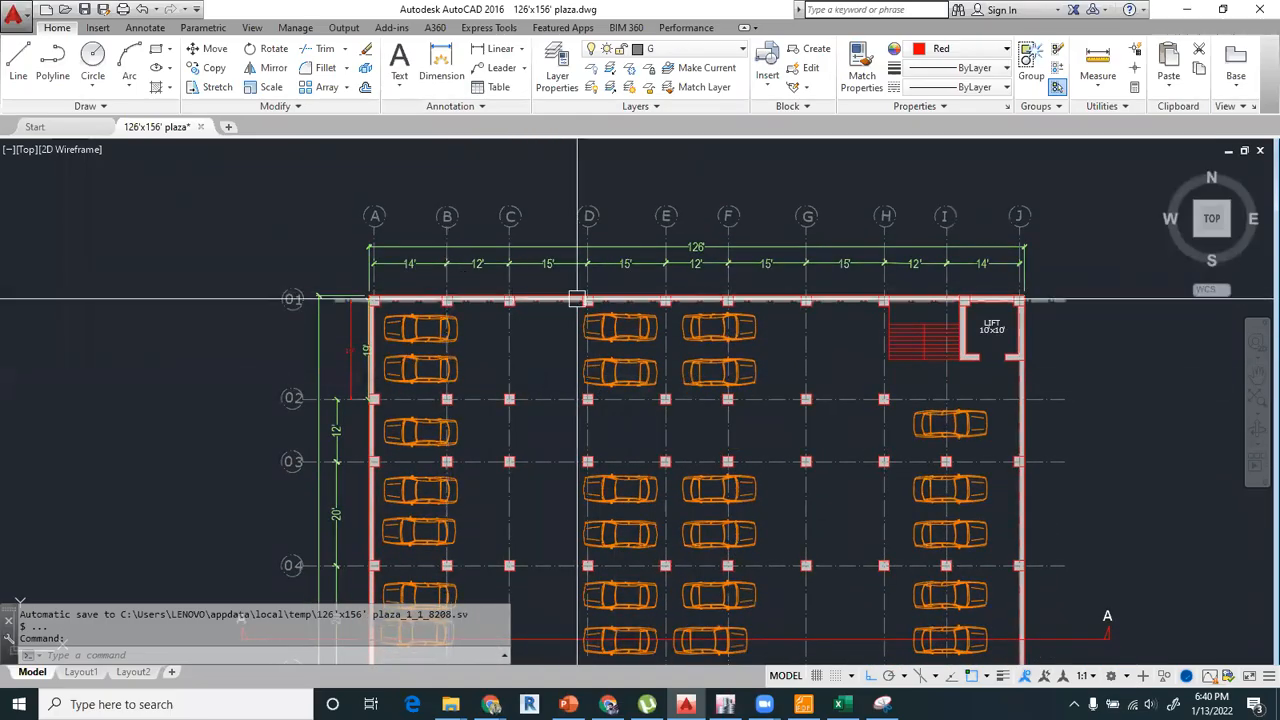
pyautogui.moveTo(544, 298); pyautogui.dragTo(421, 342, button='middle')
pyautogui.scroll(2, 491, 328)
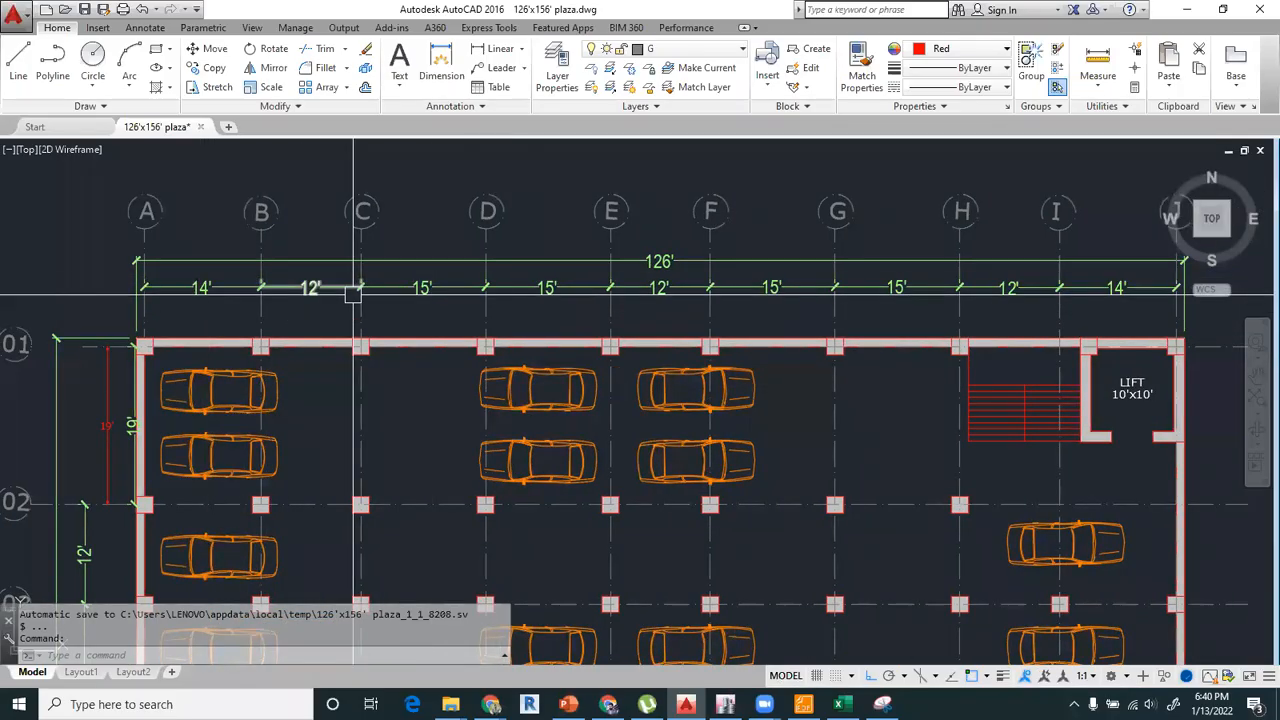
# Back in ETABS, set the X spacings of grids A to D to 14, 12, 15 and 15 ft.
pyautogui.click(725, 704)
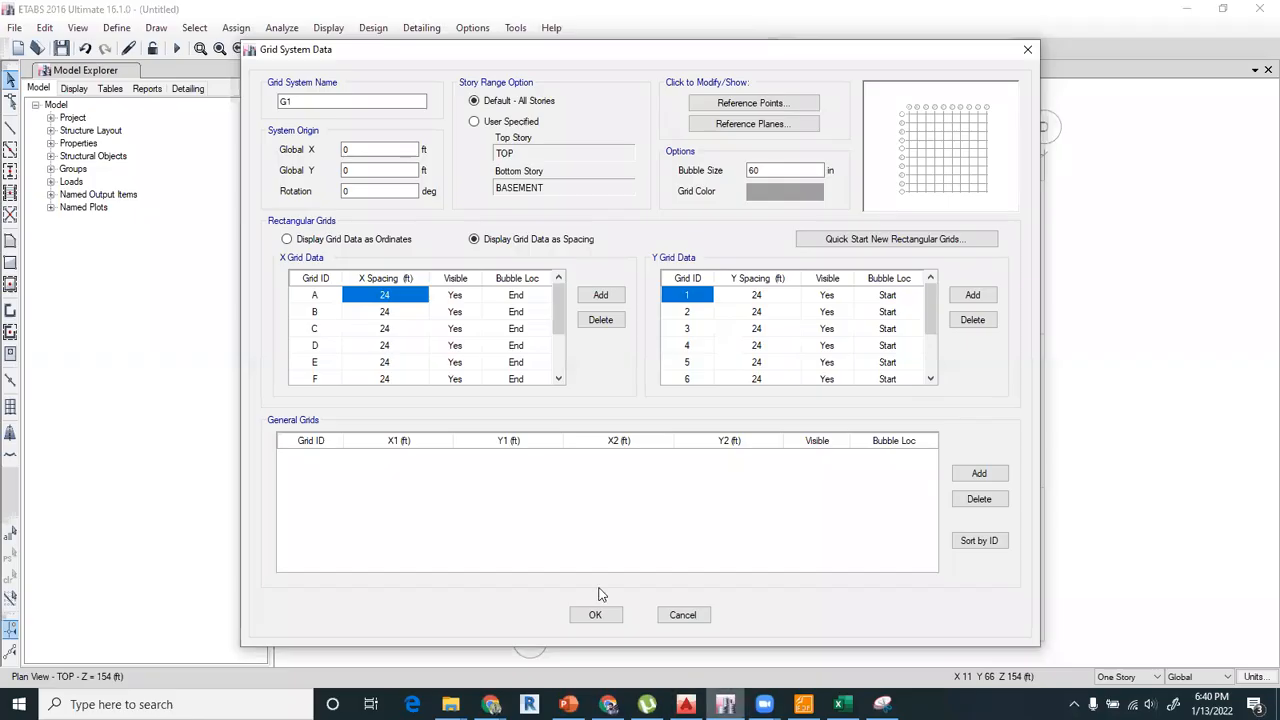
pyautogui.write('14')
pyautogui.press('Return')
pyautogui.write('12')
pyautogui.press('Return')
pyautogui.write('15')
pyautogui.press('Return')
pyautogui.write('15')
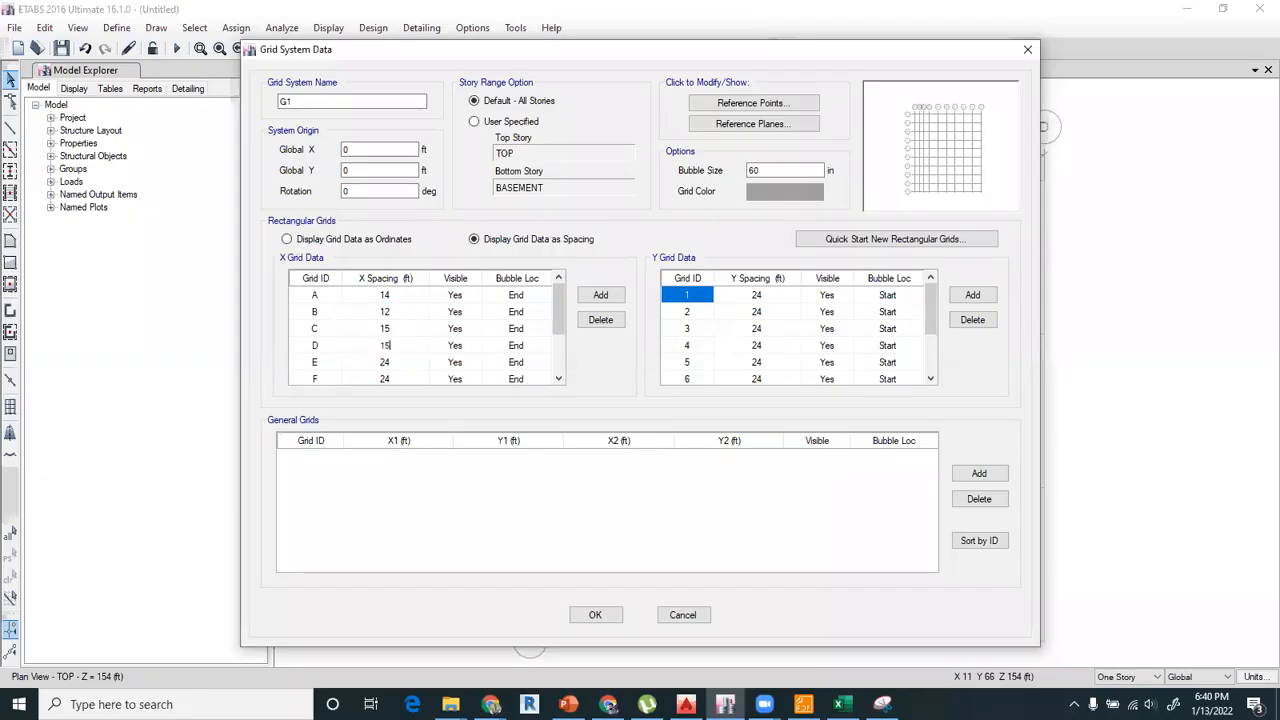
pyautogui.press('Return')
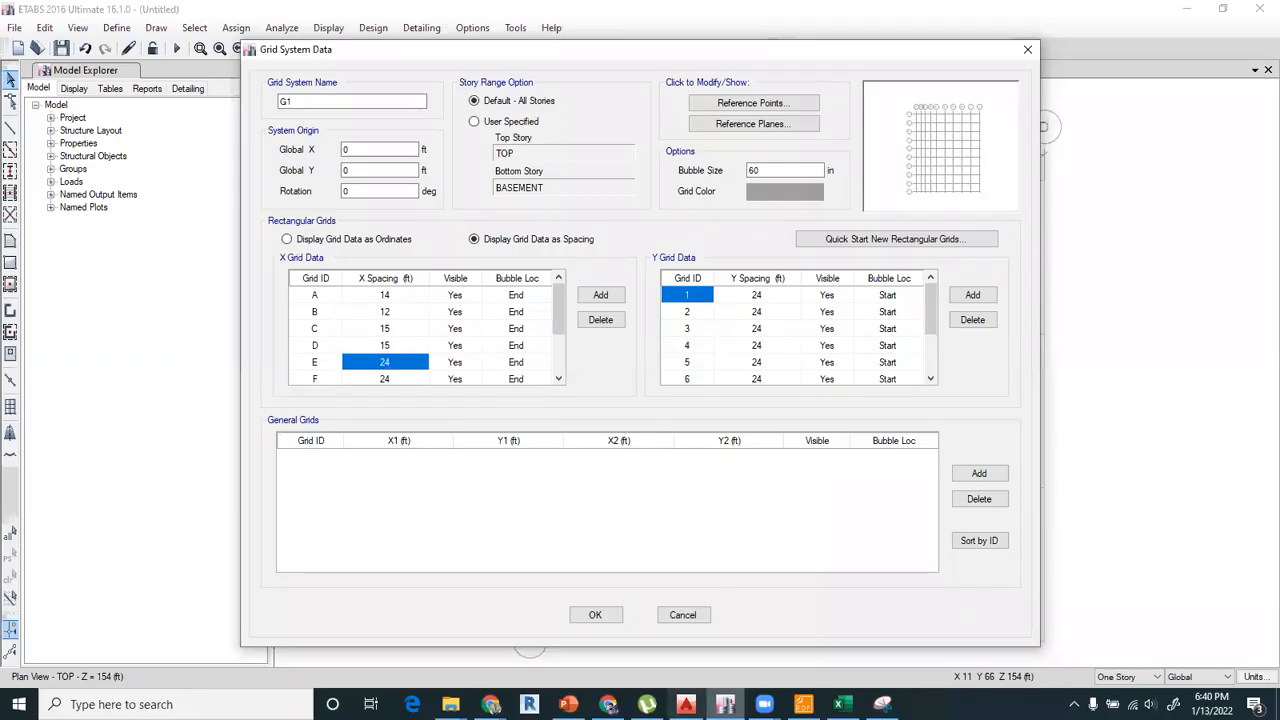
# Check the AutoCAD plan and set the X spacings of grids E, F and G in ETABS to 12, 15 and 15 ft.
pyautogui.click(686, 704)
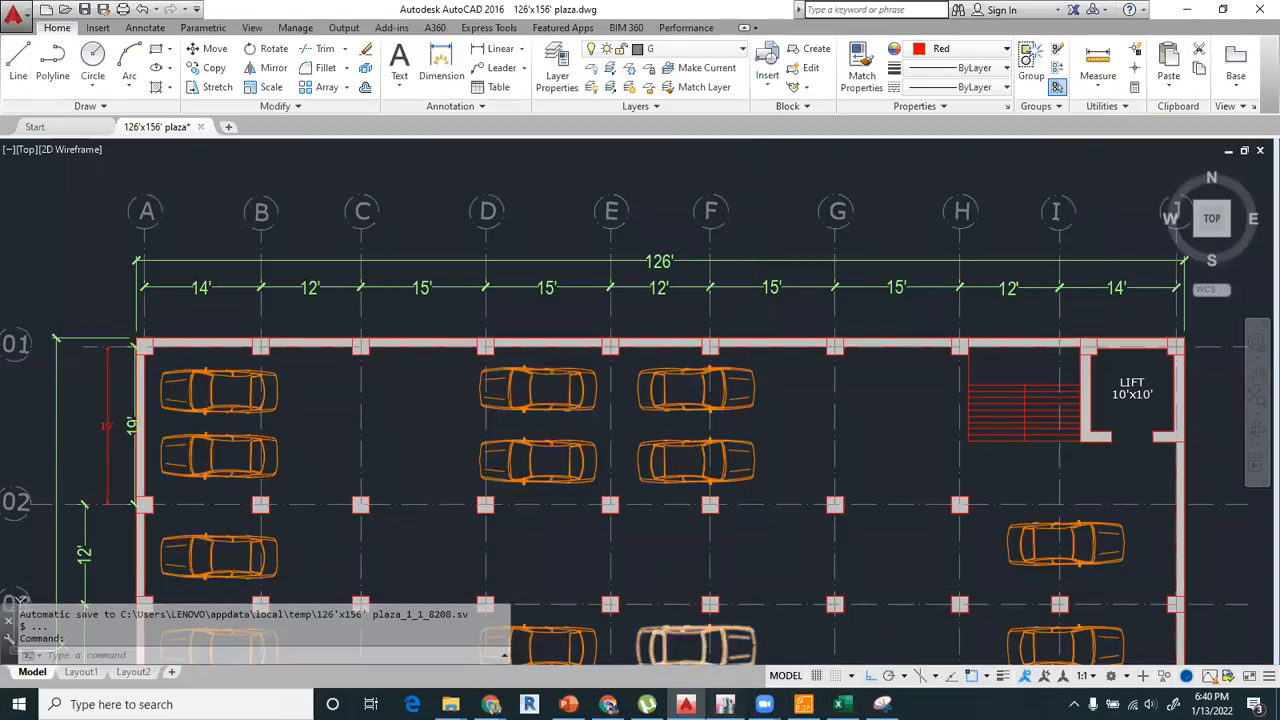
pyautogui.click(725, 704)
pyautogui.write('12')
pyautogui.press('Return')
pyautogui.write('15')
pyautogui.press('Return')
pyautogui.write('15')
pyautogui.press('Return')
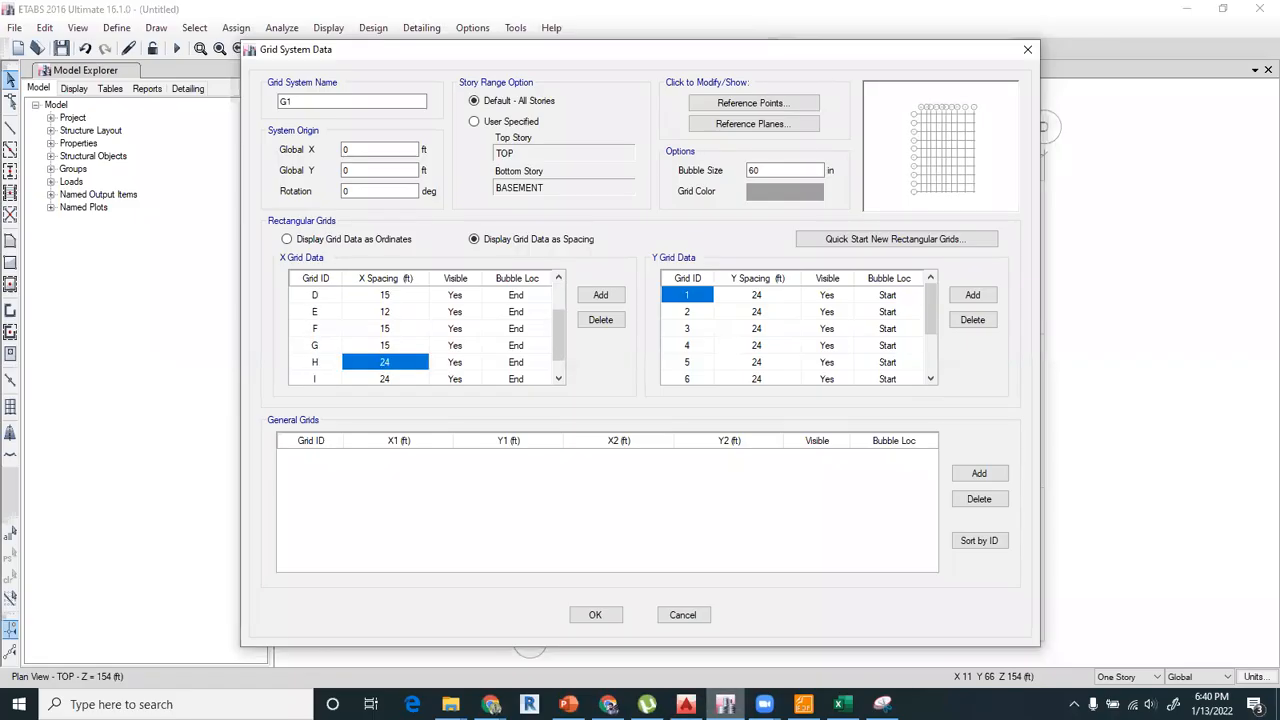
# Recheck the AutoCAD plan and set the X spacings of grids H and I in ETABS to 12 and 14 ft.
pyautogui.click(686, 704)
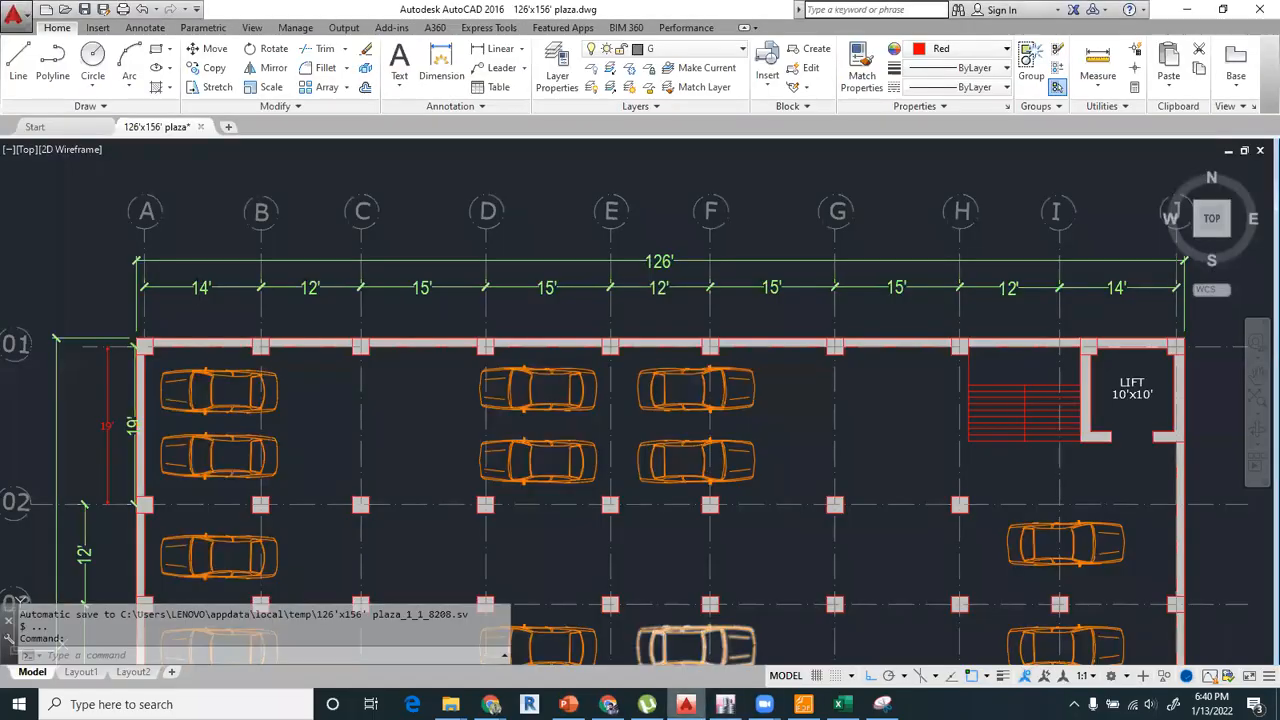
pyautogui.click(725, 704)
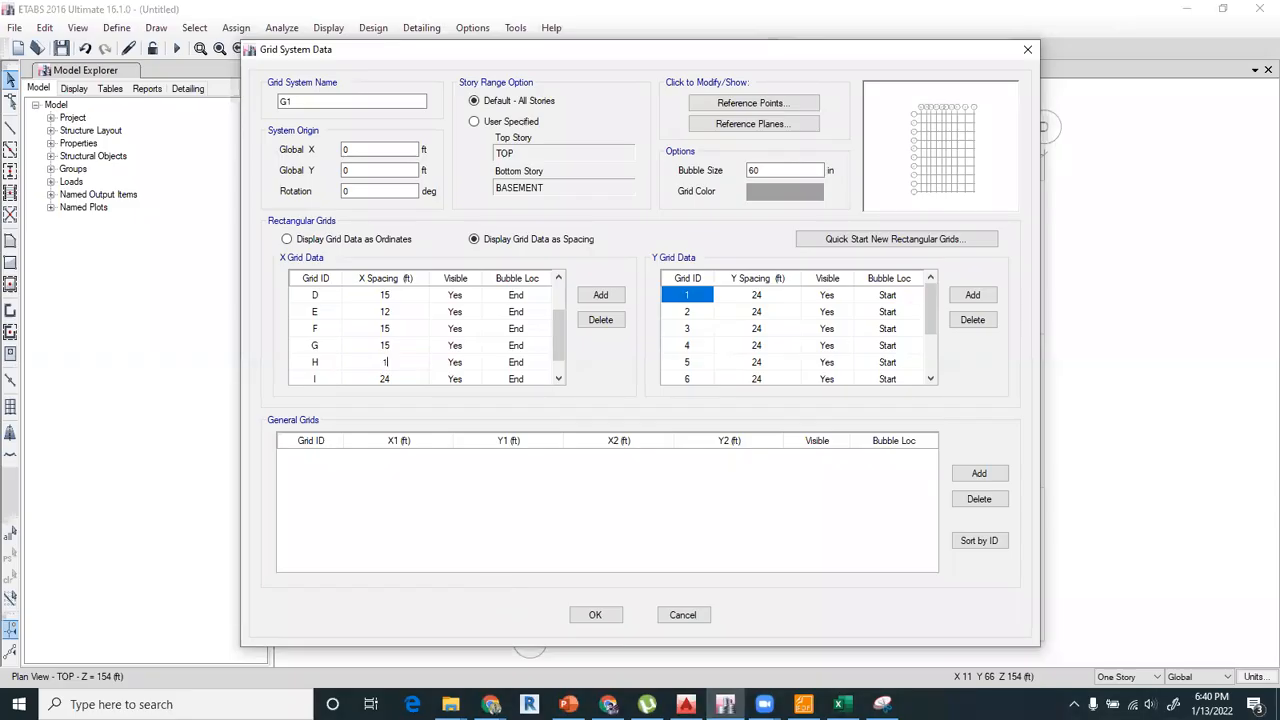
pyautogui.write('14')
pyautogui.press('Return')
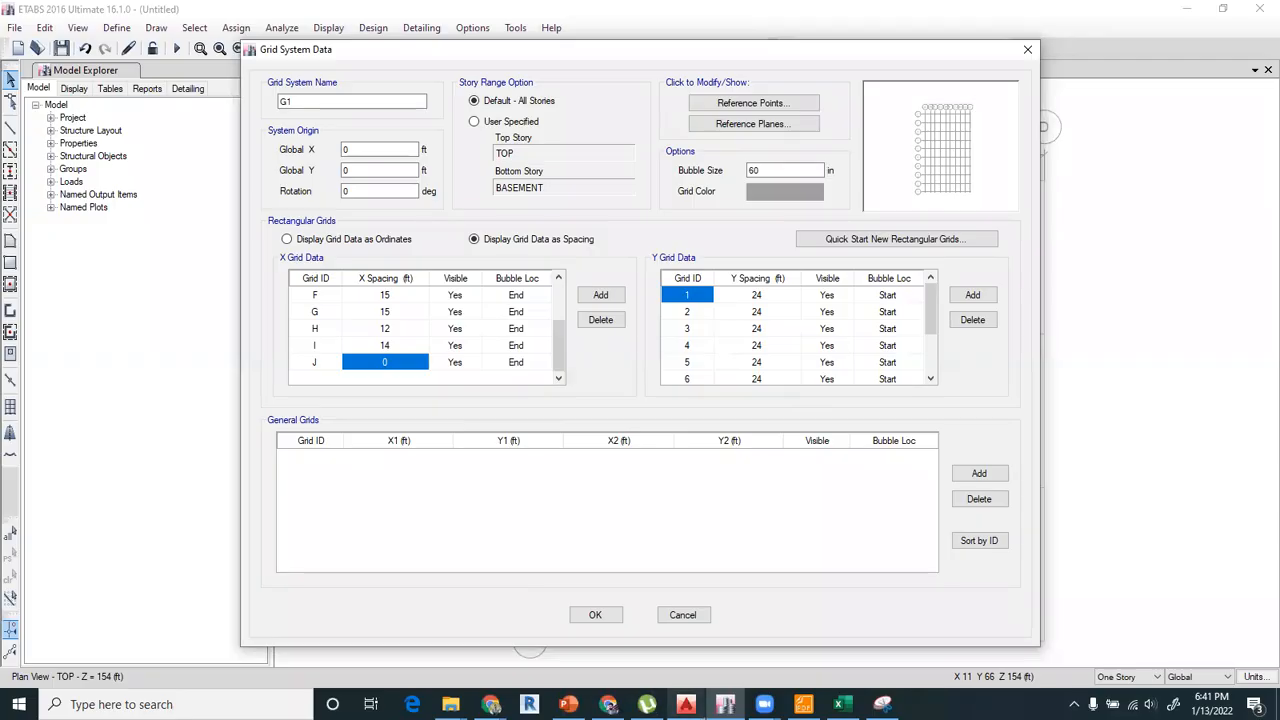
# In AutoCAD, examine the numbered grid spacings on the basement plan from grid 10 upward.
pyautogui.click(686, 704)
pyautogui.scroll(5, 529, 491)
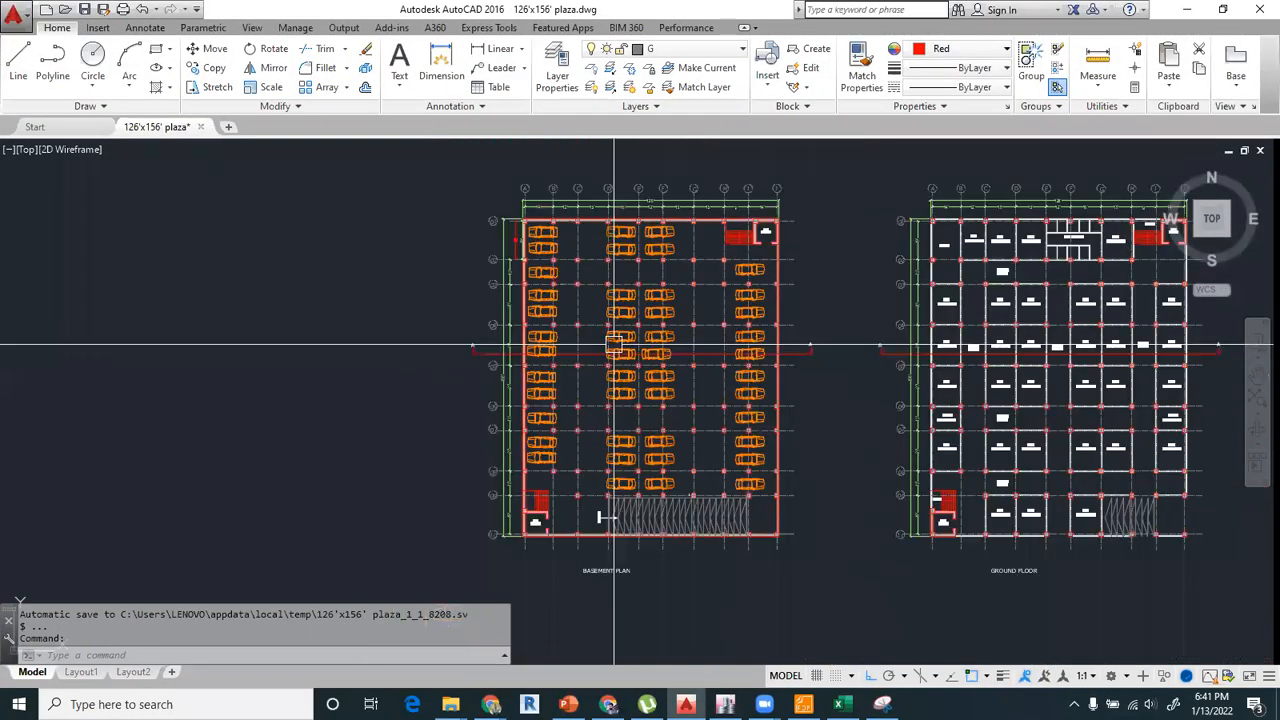
pyautogui.moveTo(529, 491); pyautogui.dragTo(609, 515, button='middle')
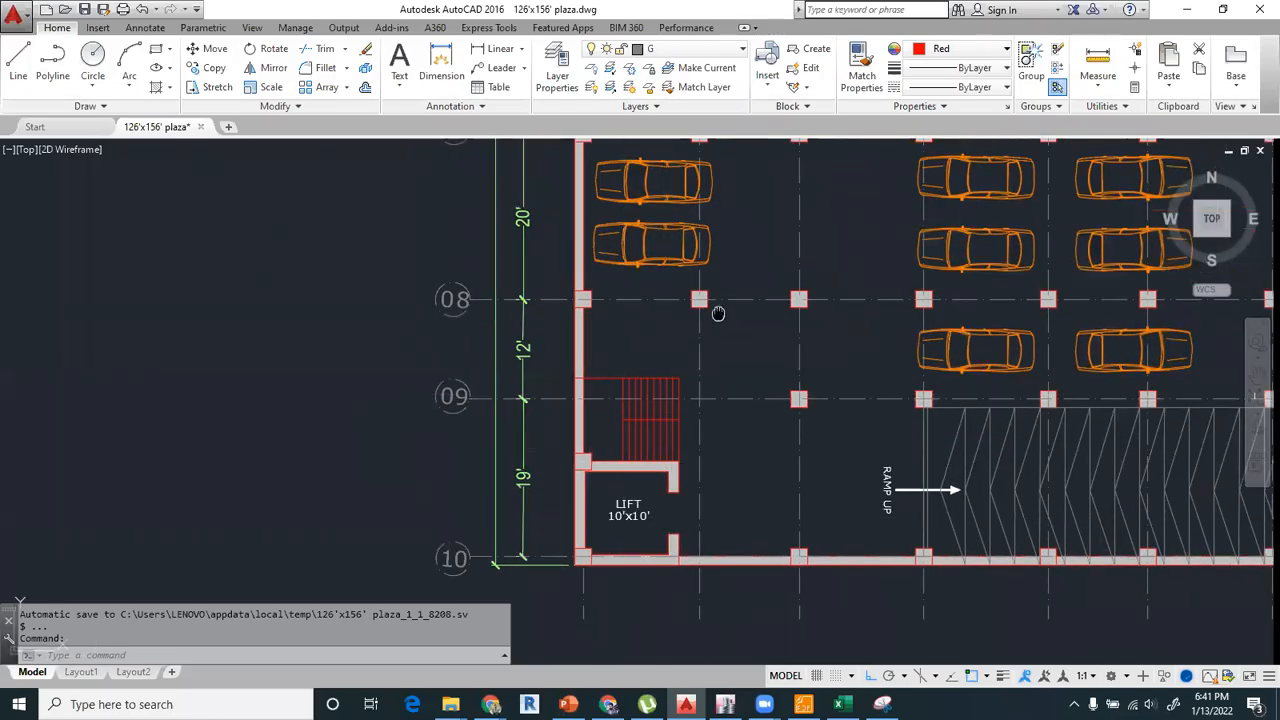
pyautogui.moveTo(669, 395); pyautogui.dragTo(652, 490, button='middle')
pyautogui.moveTo(709, 360); pyautogui.dragTo(699, 451, button='middle')
pyautogui.scroll(-3, 693, 449)
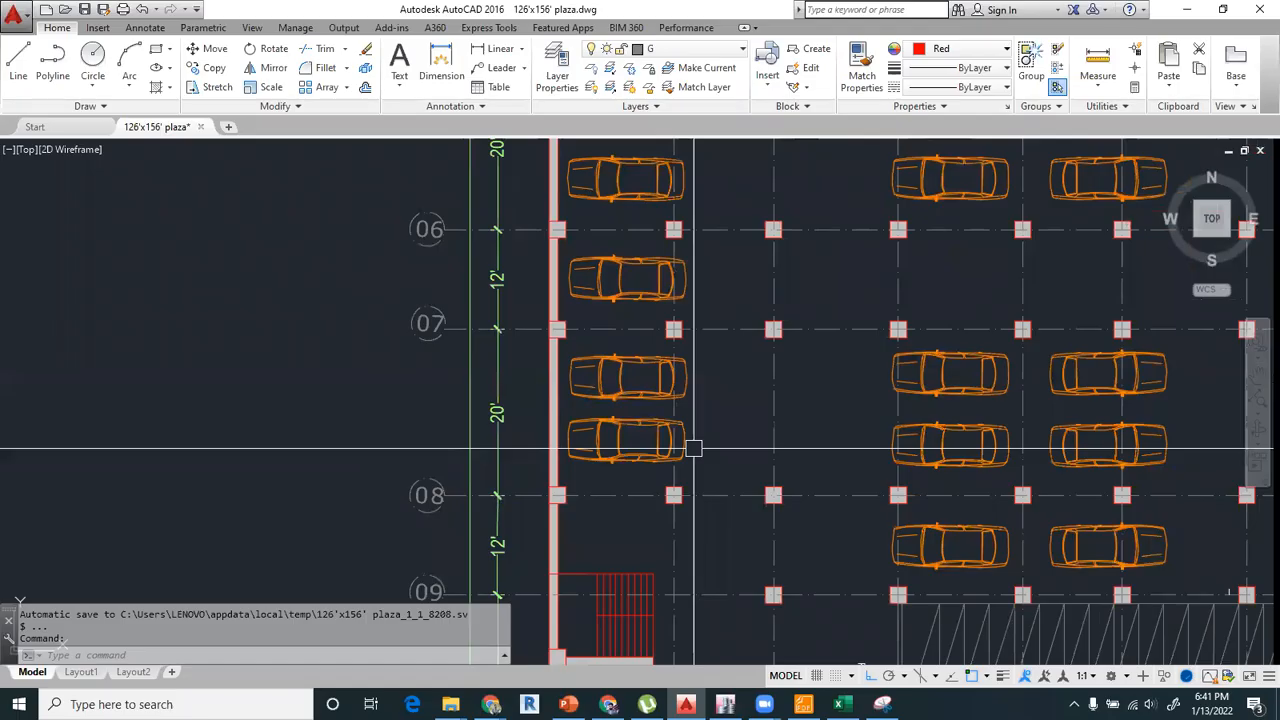
pyautogui.scroll(-2, 693, 449)
pyautogui.scroll(2, 697, 437)
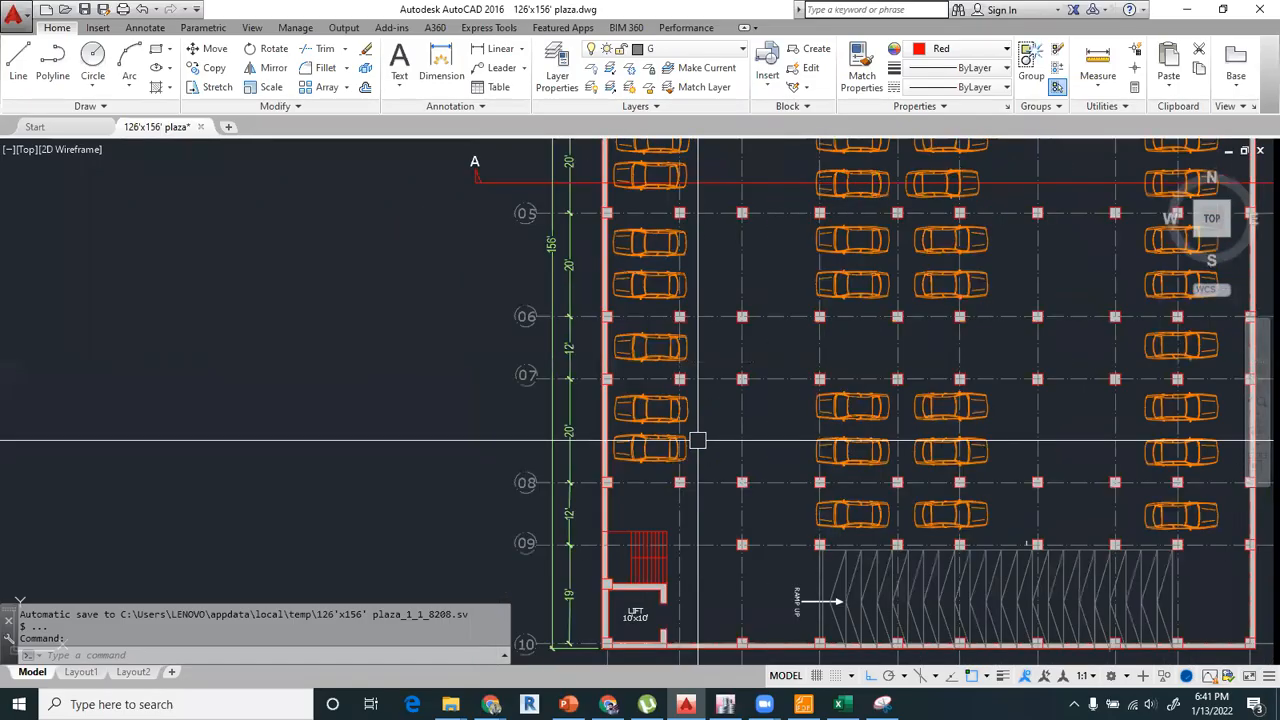
pyautogui.moveTo(683, 457); pyautogui.dragTo(673, 414, button='middle')
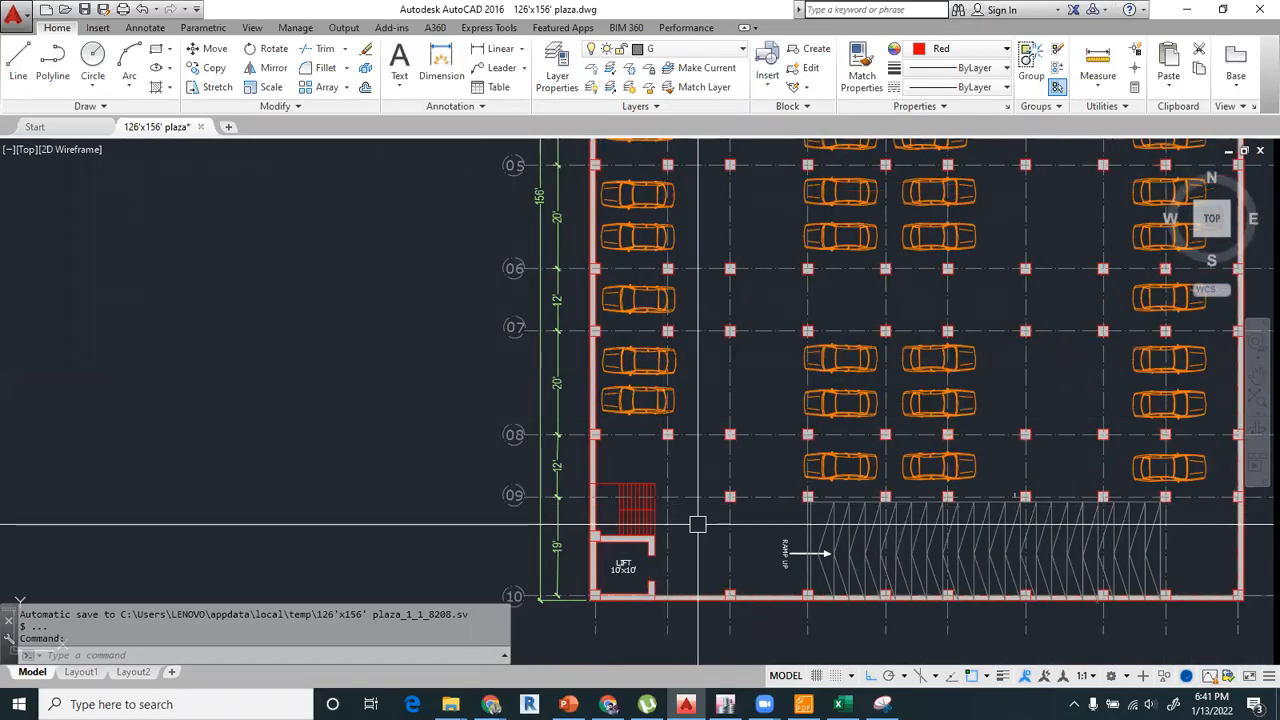
# Back in ETABS, set the Y spacings of grids 1 to 4 to 19, 12, 20 and 12 ft.
pyautogui.click(725, 704)
pyautogui.click(776, 300)
pyautogui.write('19')
pyautogui.press('Return')
pyautogui.write('12')
pyautogui.press('Return')
pyautogui.write('20')
pyautogui.press('Return')
pyautogui.write('12')
pyautogui.press('Return')
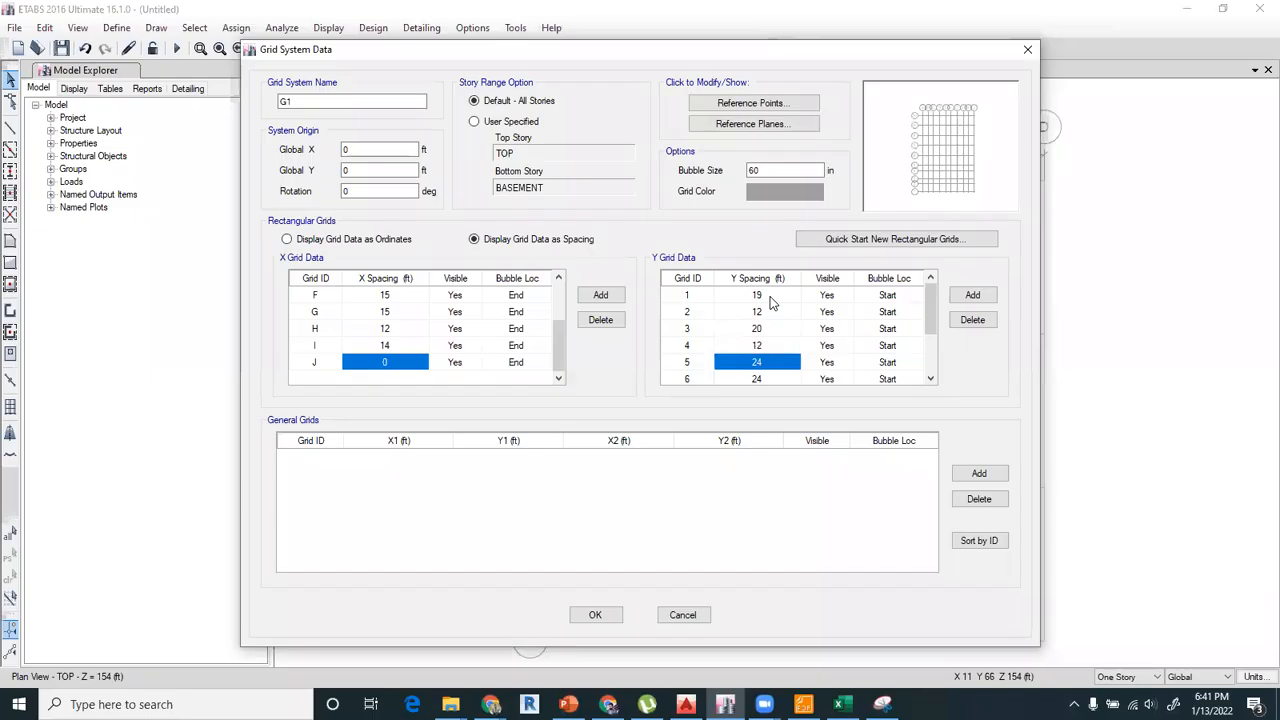
# Check the numbered grid spacings on the AutoCAD plan and set the Y spacings of grids 5, 6 and 7 in ETABS to 20 ft.
pyautogui.click(686, 704)
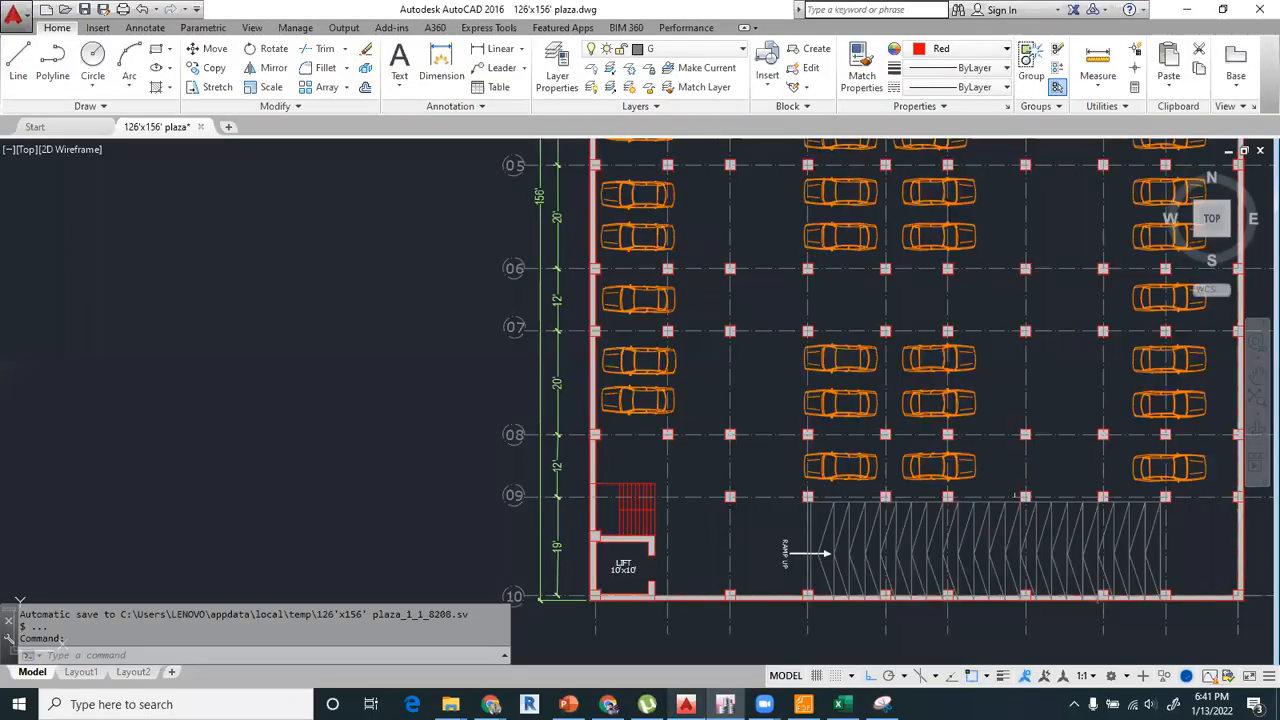
pyautogui.moveTo(711, 194); pyautogui.dragTo(703, 491, button='middle')
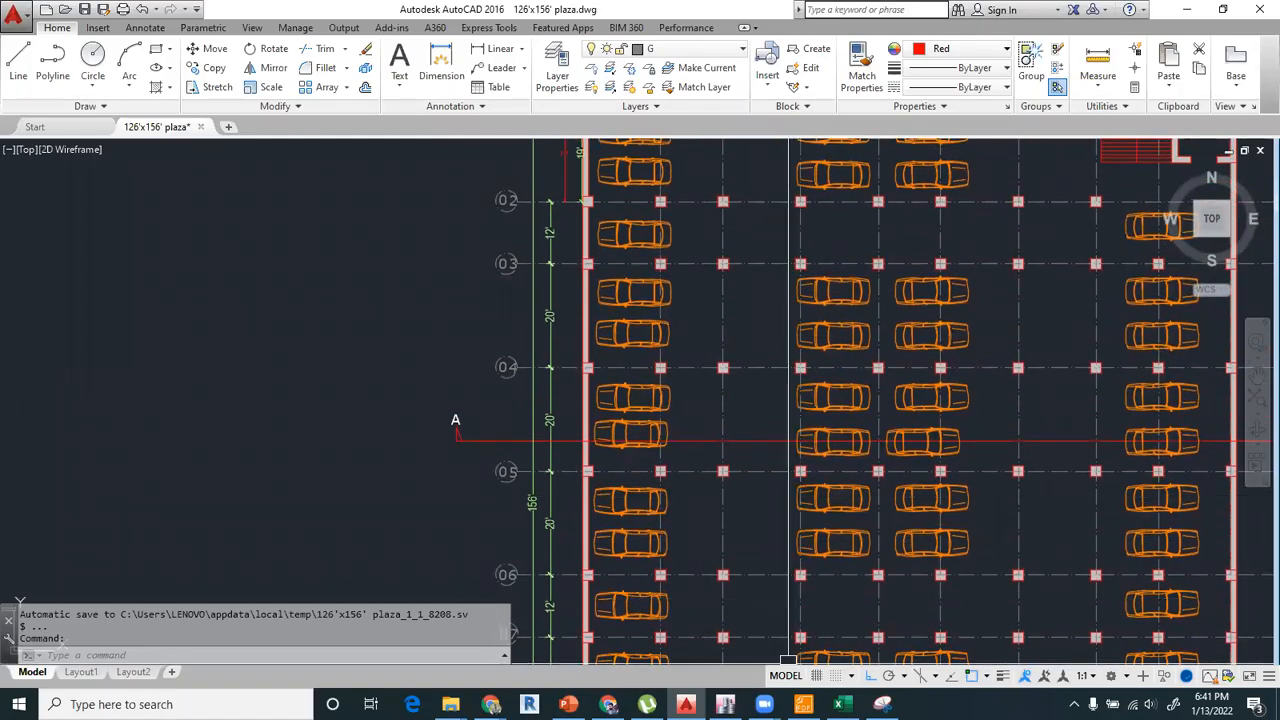
pyautogui.click(726, 704)
pyautogui.write('20')
pyautogui.press('Return')
pyautogui.write('20')
pyautogui.press('Return')
pyautogui.write('28')
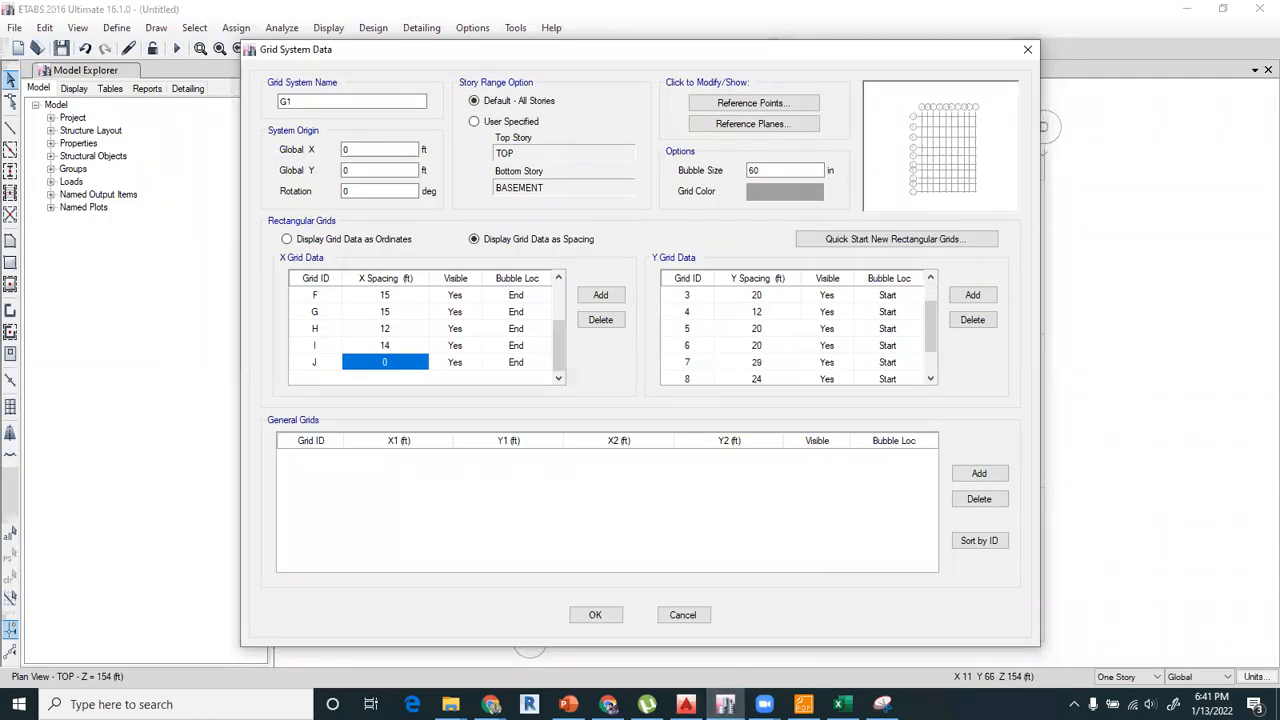
pyautogui.press('Return')
# Set the Y spacings of grids 8 and 9 to 12 and 19 ft and accept the story and grid system changes.
pyautogui.write('12')
pyautogui.press('Return')
pyautogui.write('19')
pyautogui.press('Return')
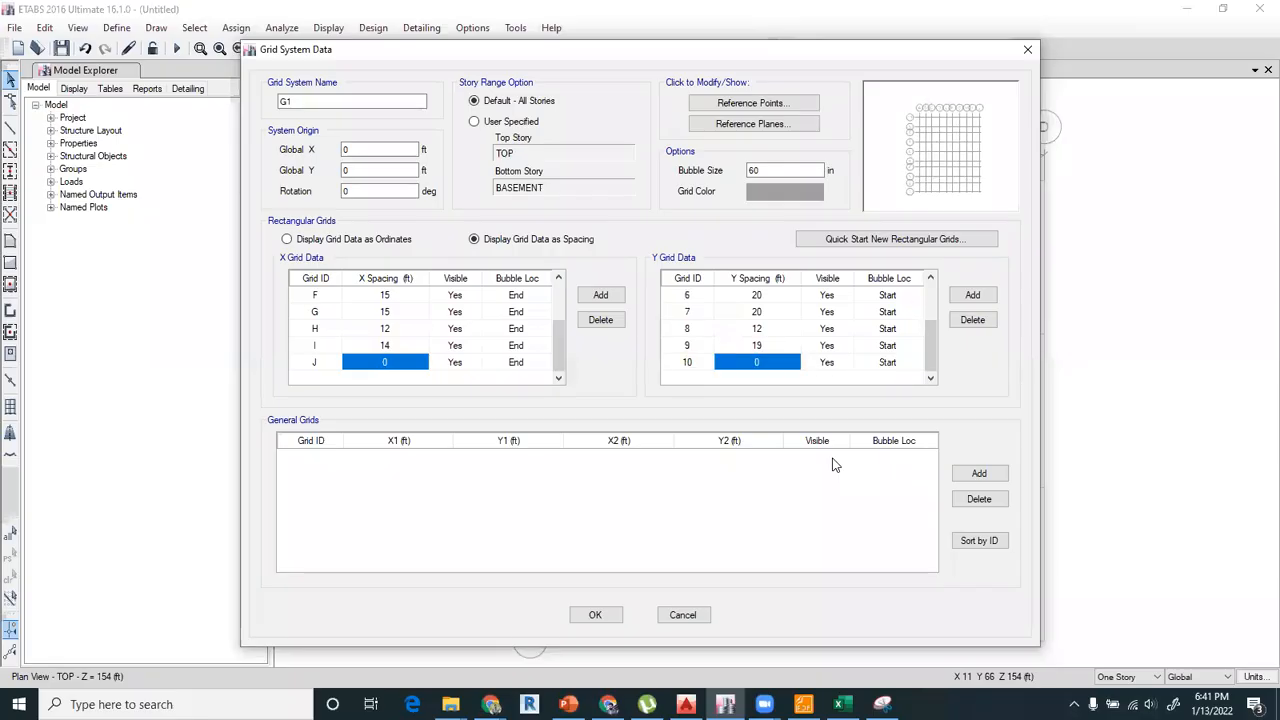
pyautogui.click(595, 615)
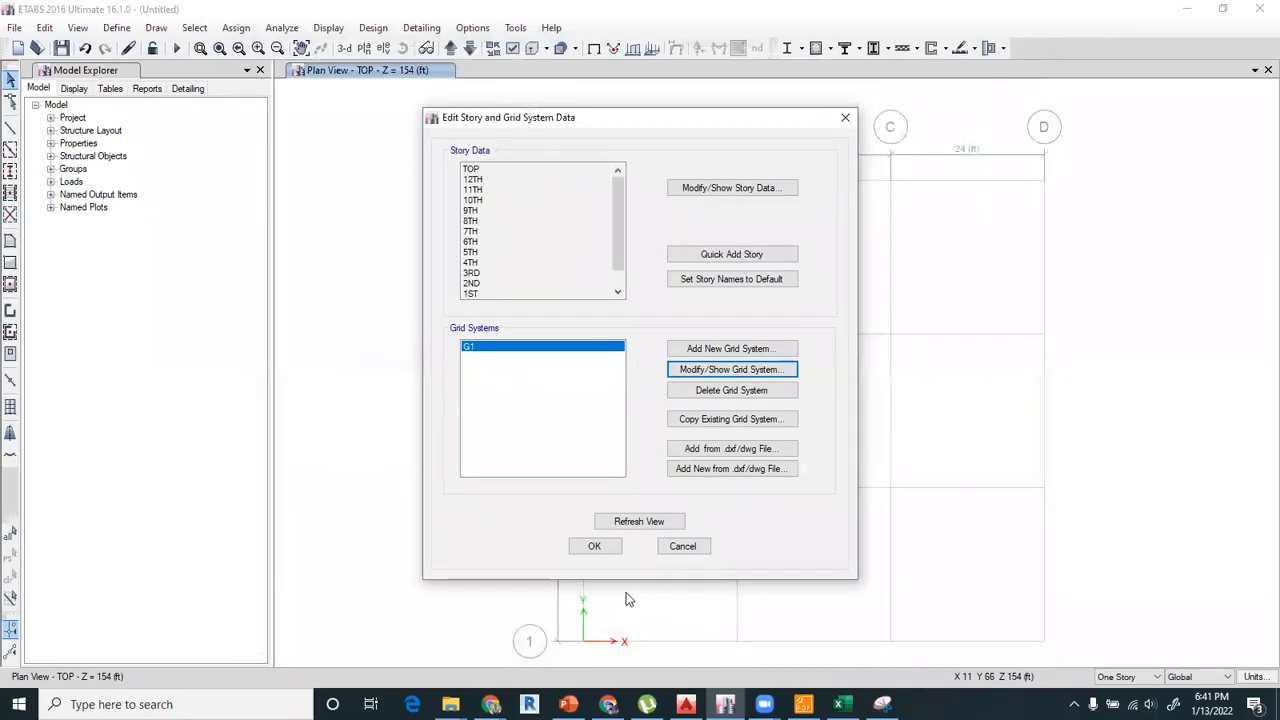
pyautogui.click(595, 547)
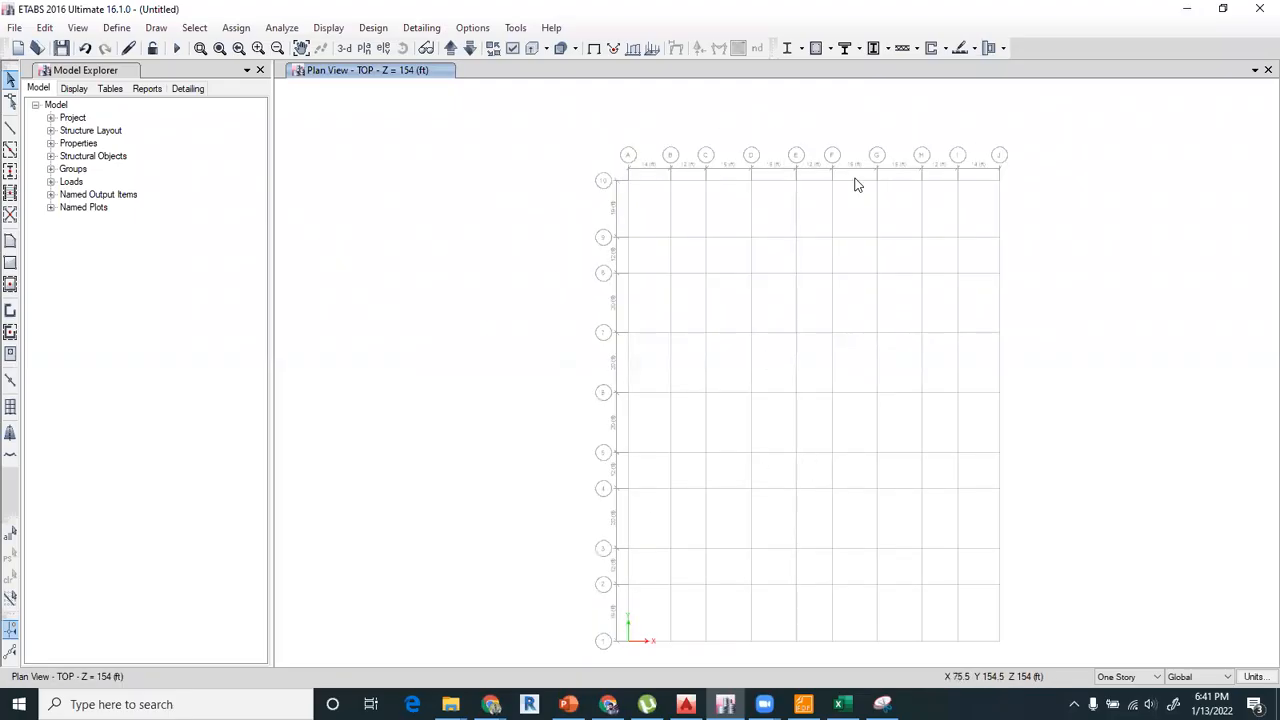
# Examine the updated plan view, comparing the X spacings of grids A to J and the Y spacings of grids 1 to 10.
pyautogui.scroll(3, 855, 184)
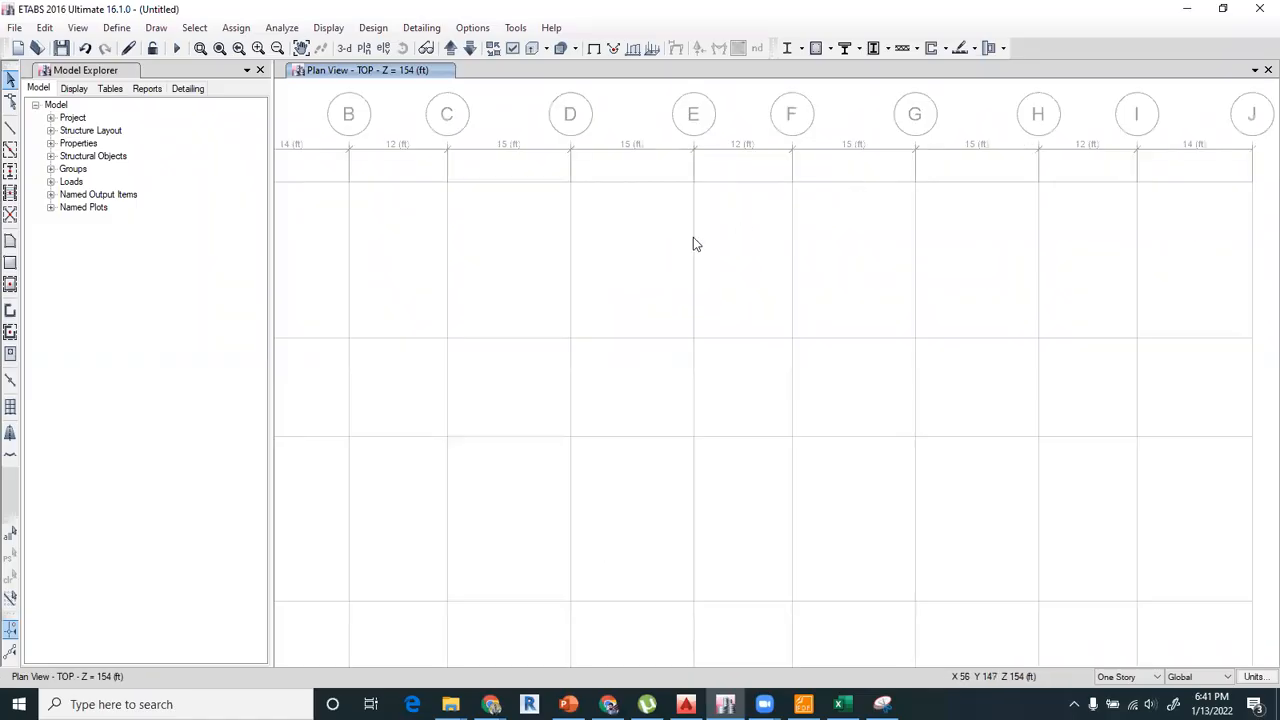
pyautogui.scroll(-3, 693, 237)
pyautogui.scroll(3, 605, 220)
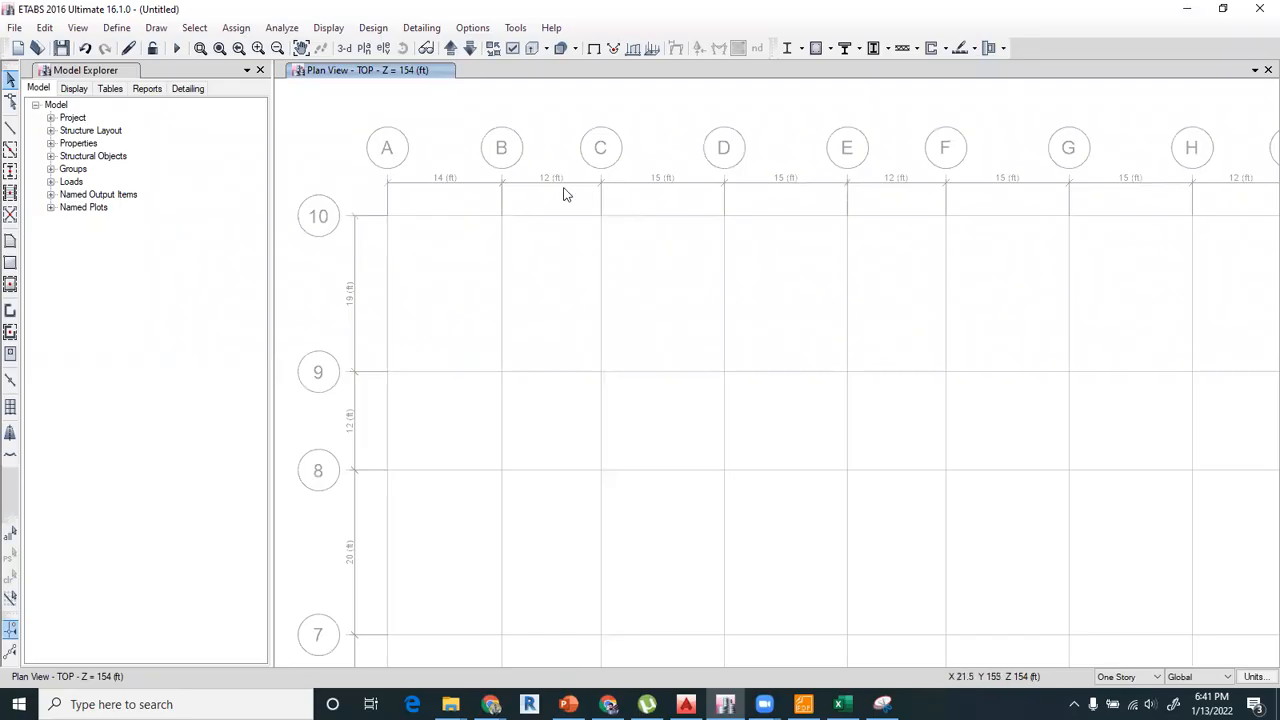
pyautogui.moveTo(1059, 273); pyautogui.dragTo(780, 257, button='middle')
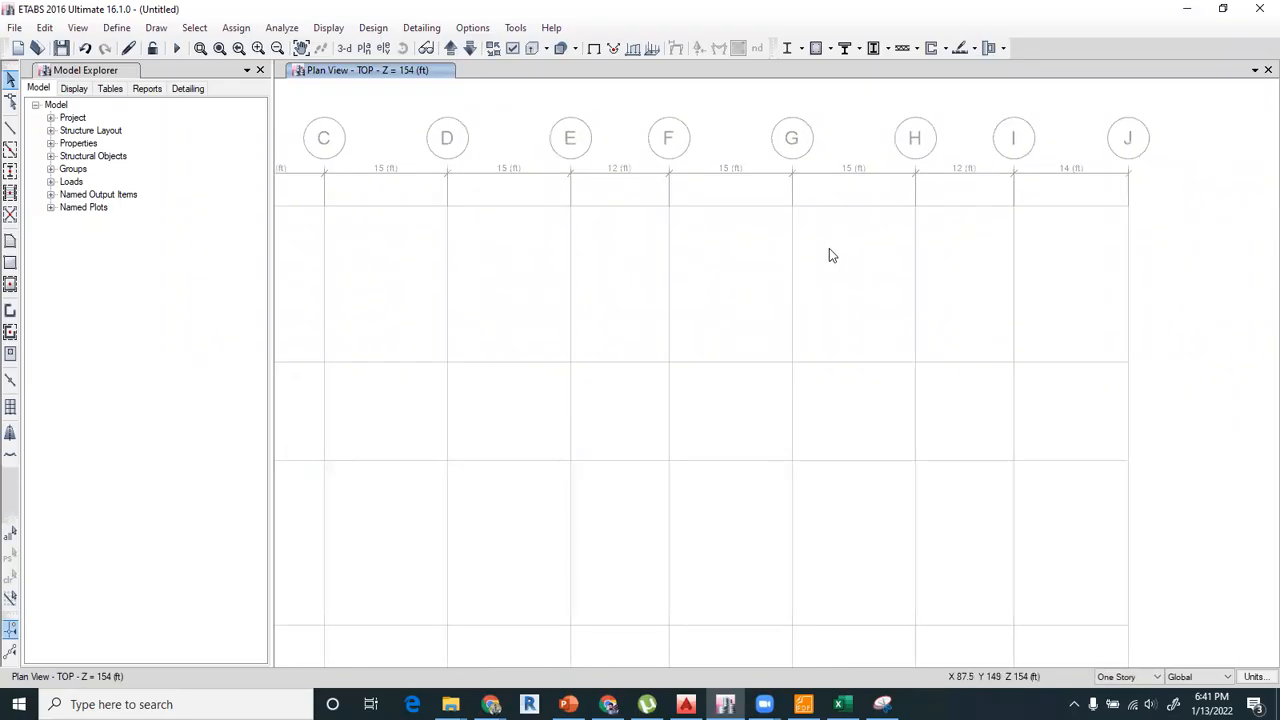
pyautogui.scroll(-5, 829, 249)
pyautogui.moveTo(680, 335); pyautogui.dragTo(700, 126, button='middle')
pyautogui.scroll(4, 581, 469)
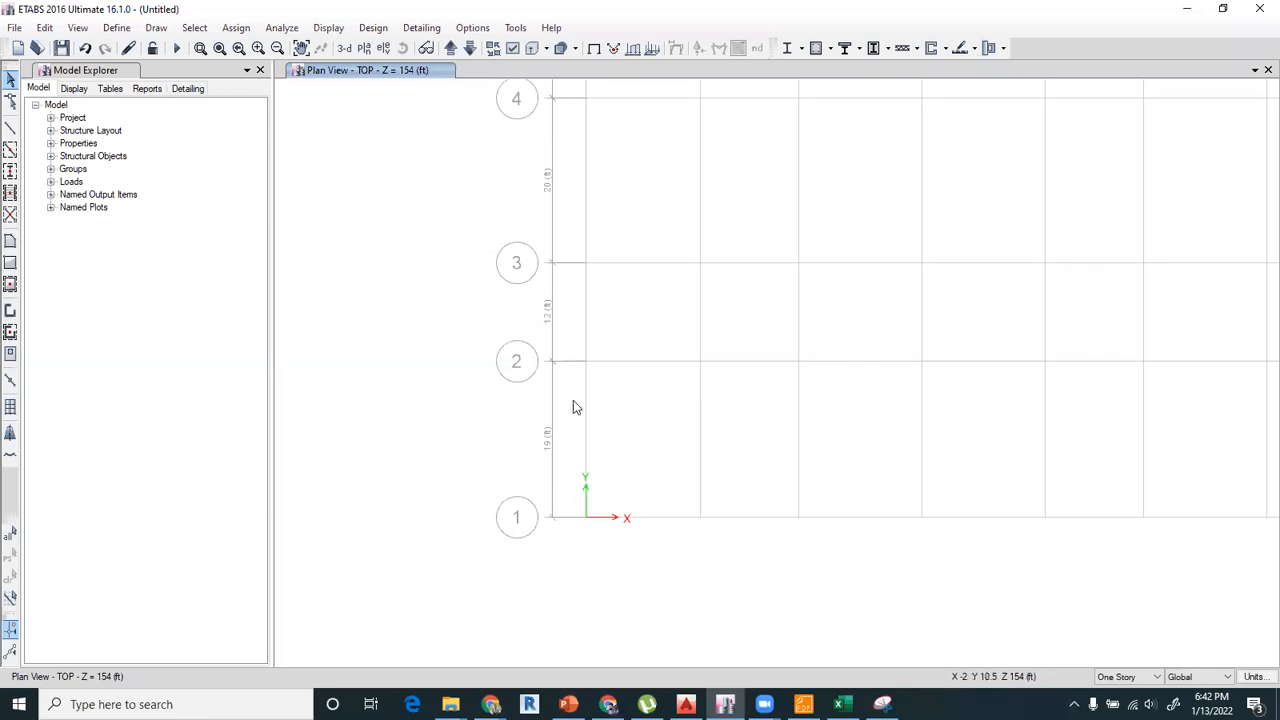
pyautogui.moveTo(606, 200); pyautogui.dragTo(614, 522, button='middle')
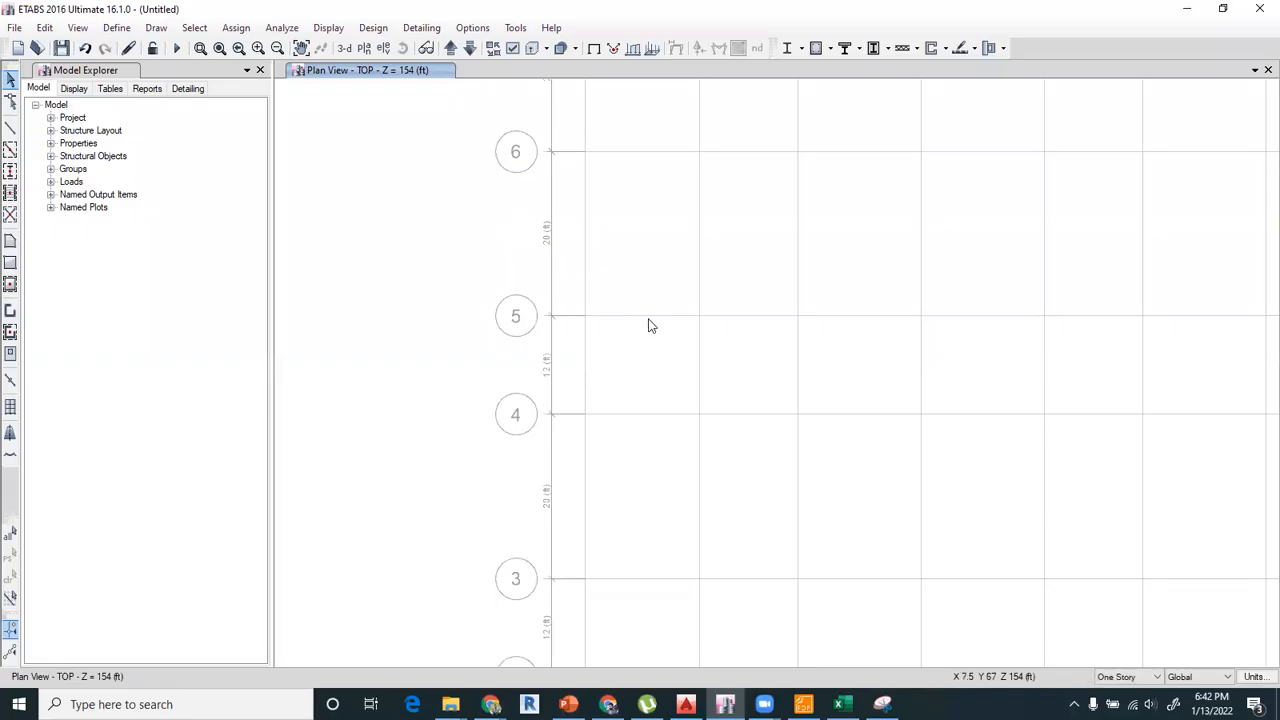
pyautogui.scroll(-3, 622, 340)
pyautogui.moveTo(814, 277); pyautogui.dragTo(765, 392, button='middle')
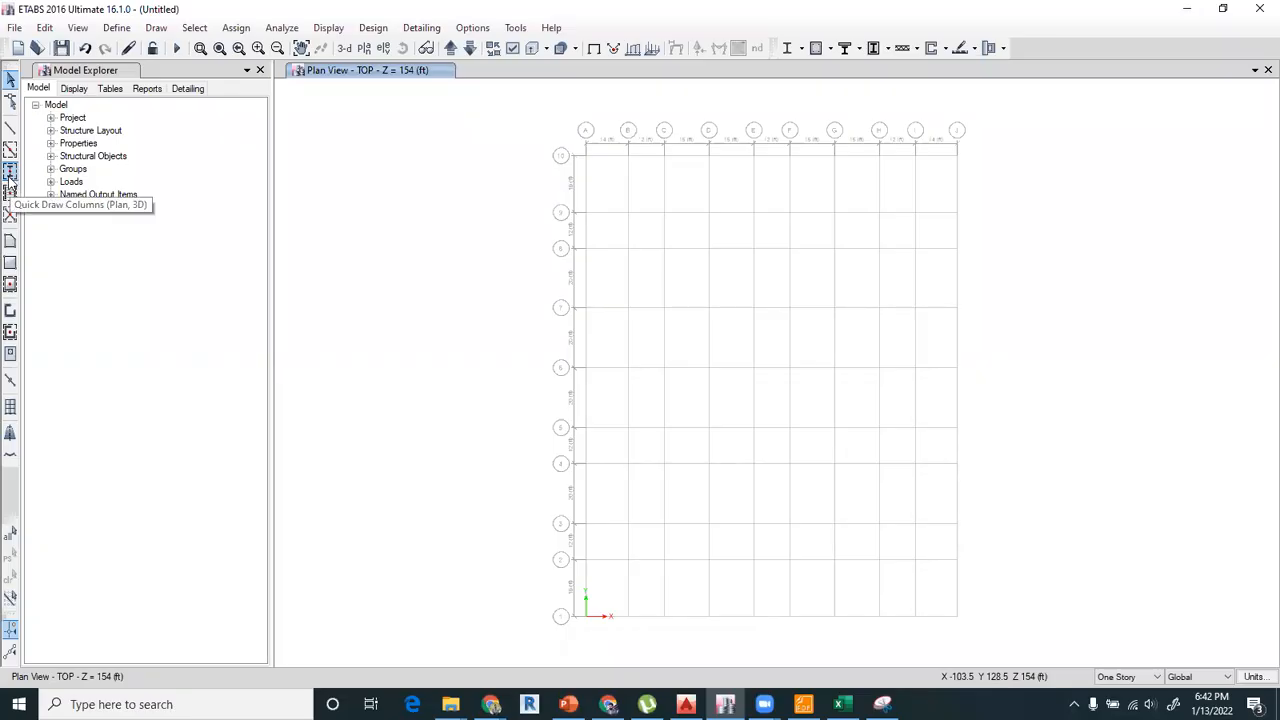
# Apply drawing to all stories and quick-draw ConcCol columns at every grid intersection in the plan.
pyautogui.click(10, 172)
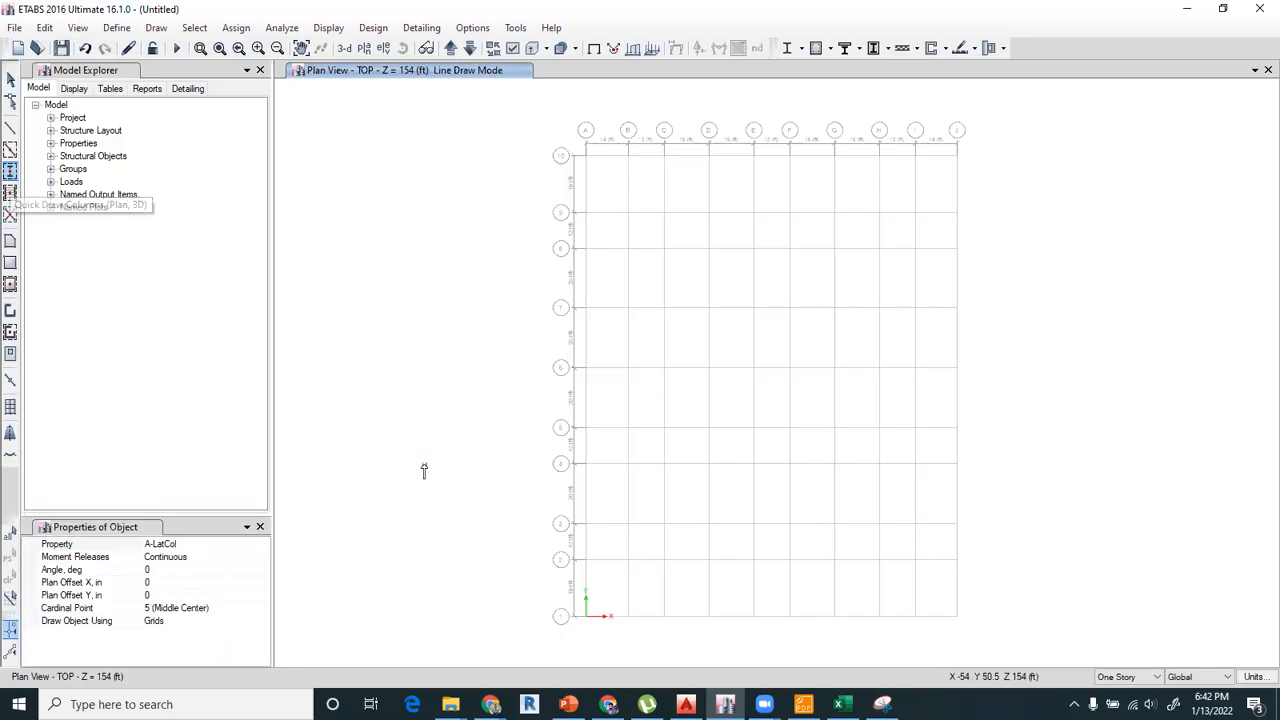
pyautogui.click(1133, 678)
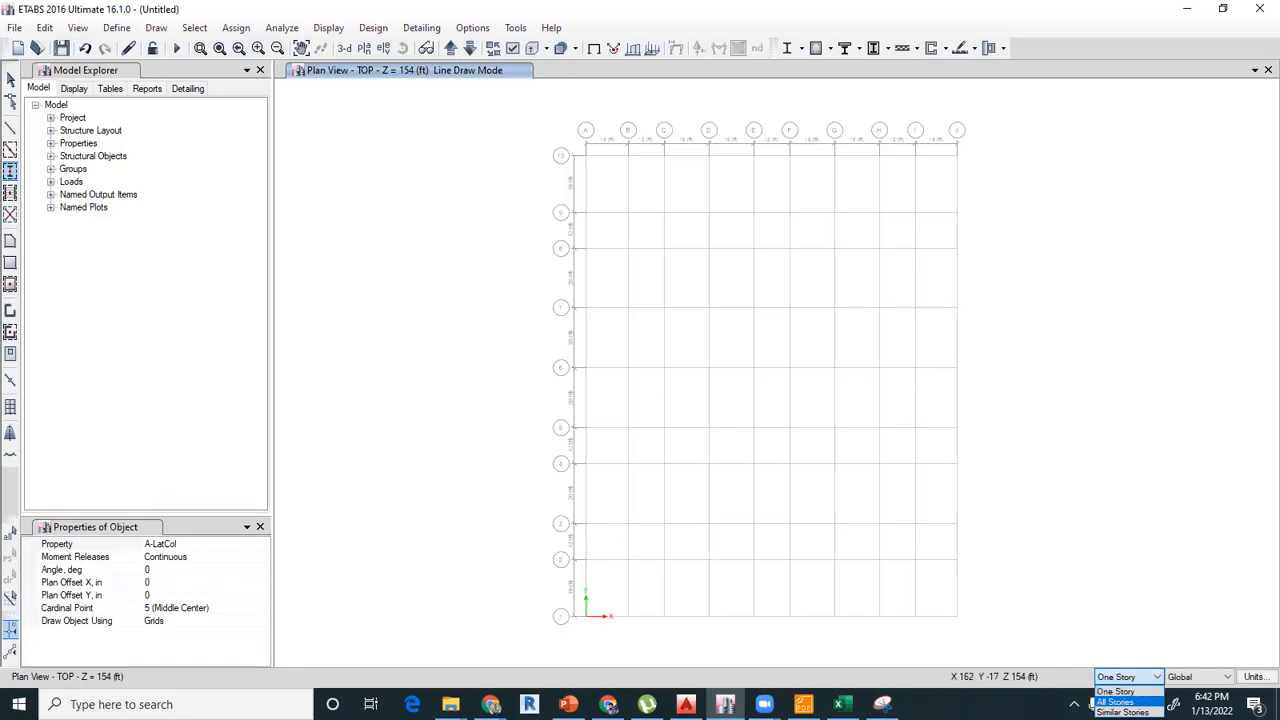
pyautogui.click(1115, 696)
pyautogui.click(200, 544)
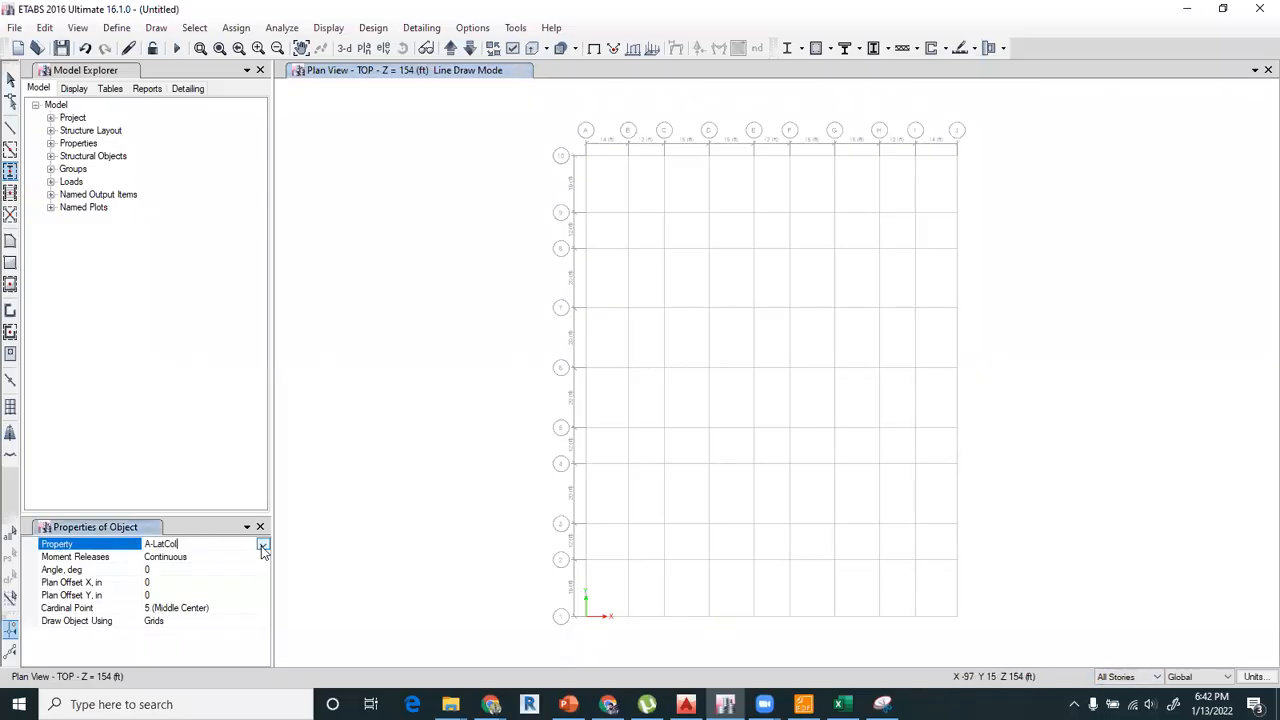
pyautogui.click(262, 544)
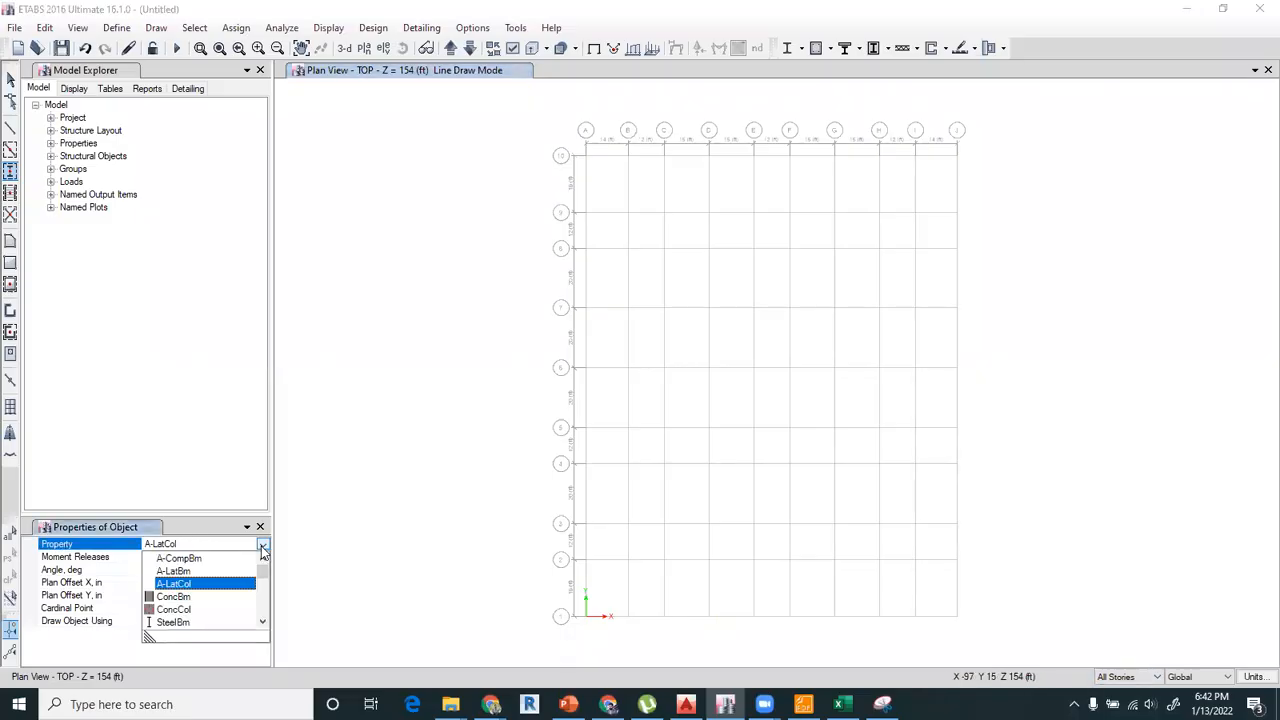
pyautogui.click(228, 609)
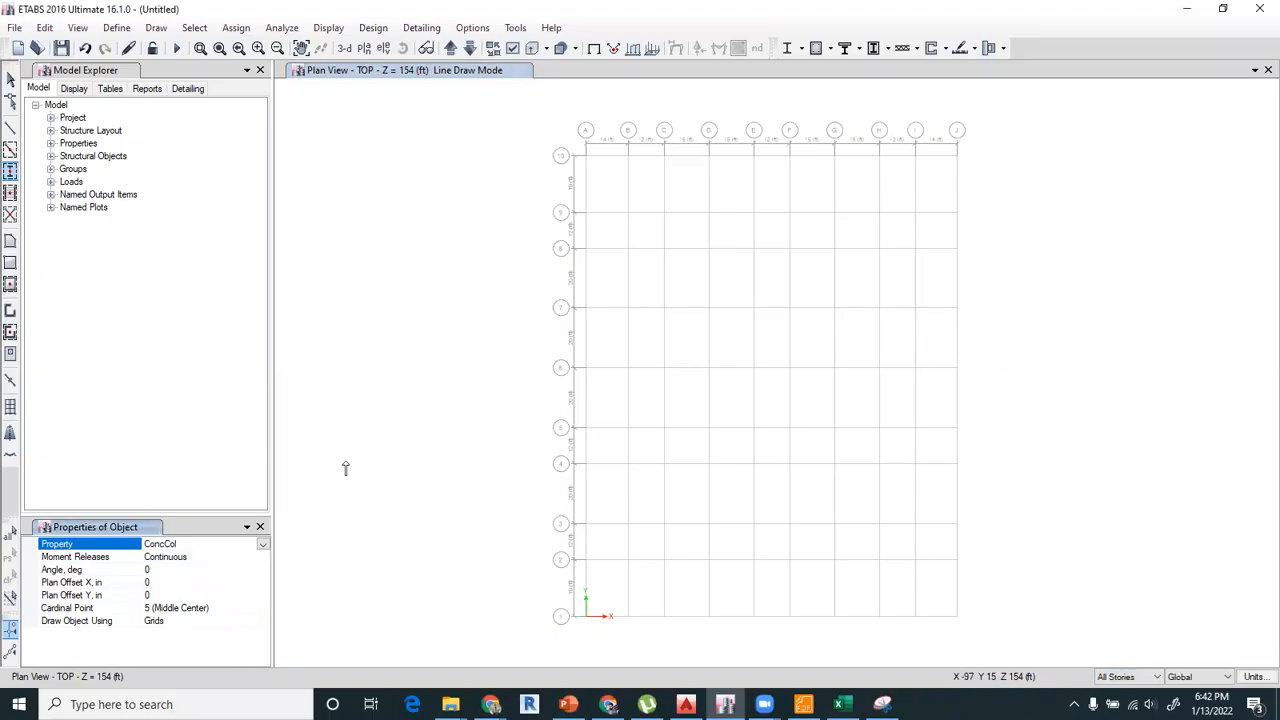
pyautogui.click(587, 157)
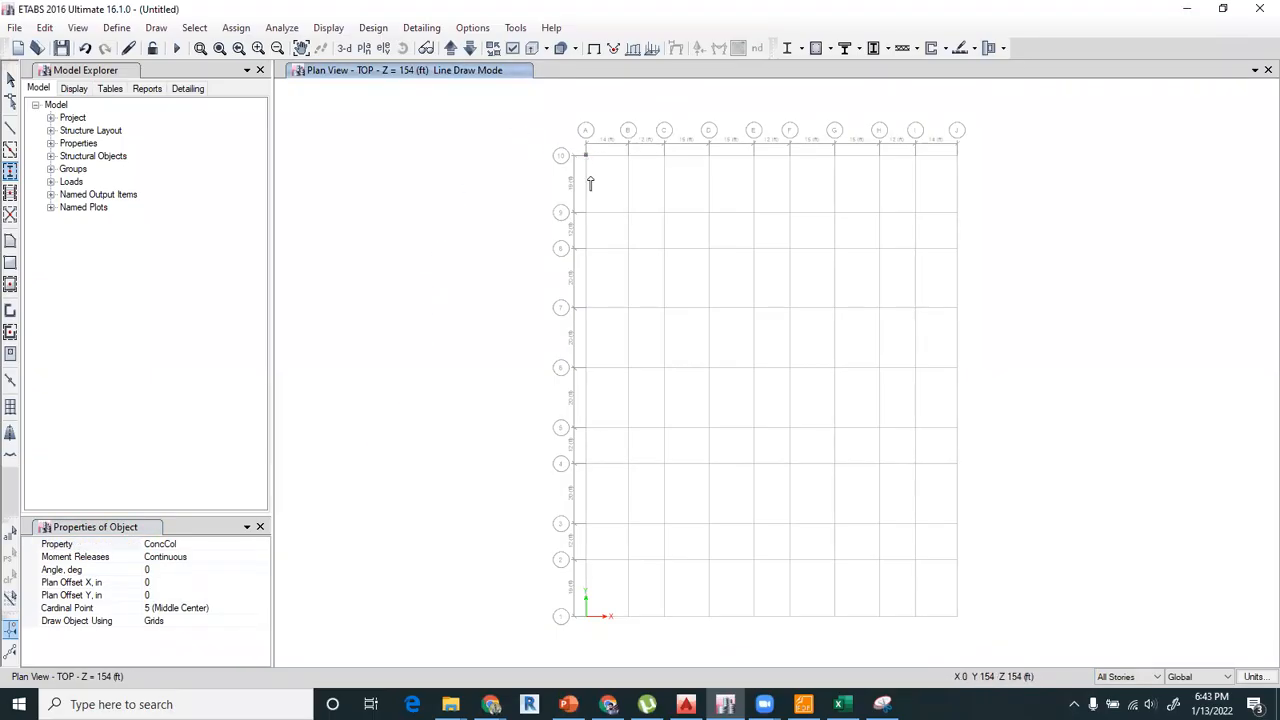
pyautogui.moveTo(550, 148); pyautogui.dragTo(1009, 652)
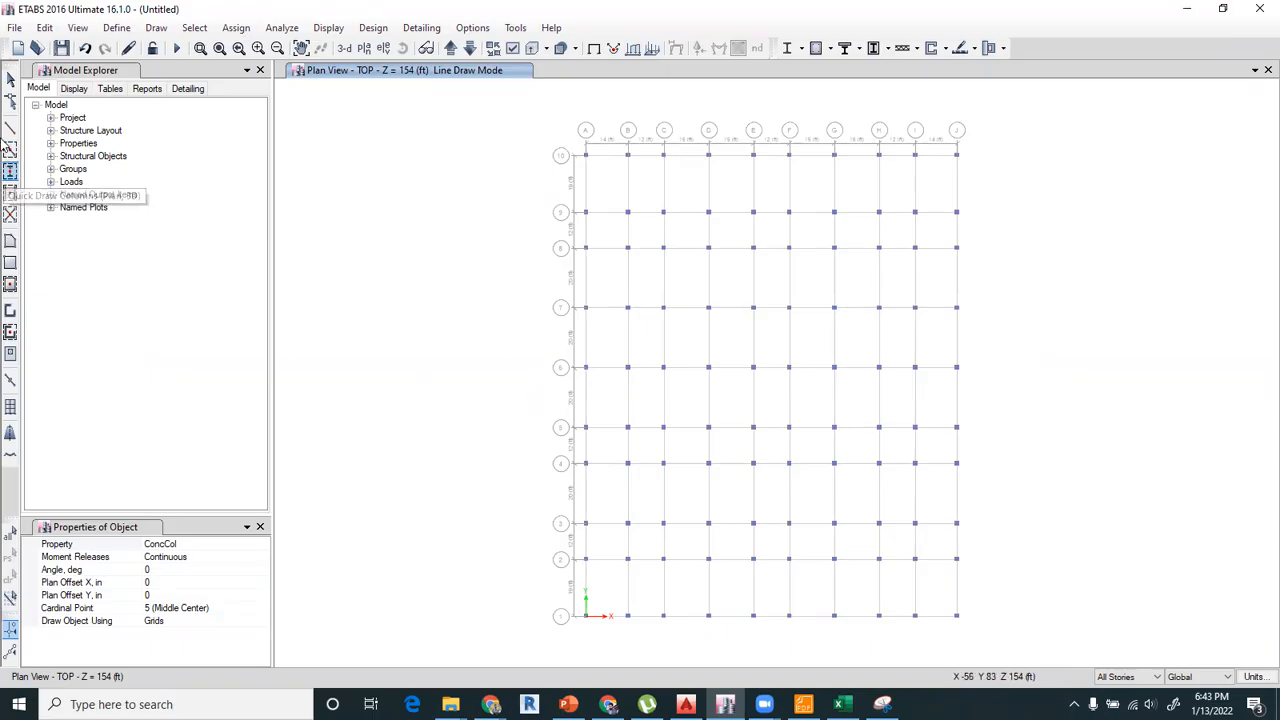
# Quick-draw individual ConcBm beams on the grid segments around the corner bays between grids A to C and 8 to 10.
pyautogui.click(10, 148)
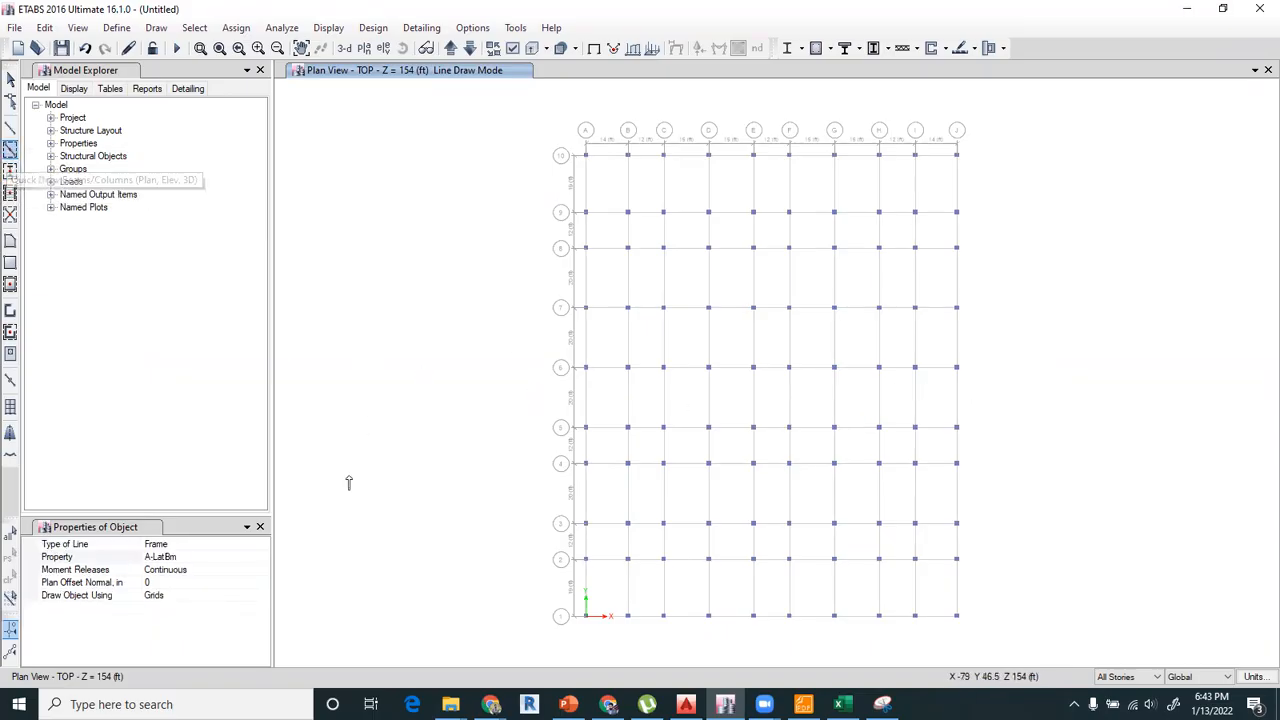
pyautogui.click(208, 557)
pyautogui.click(262, 557)
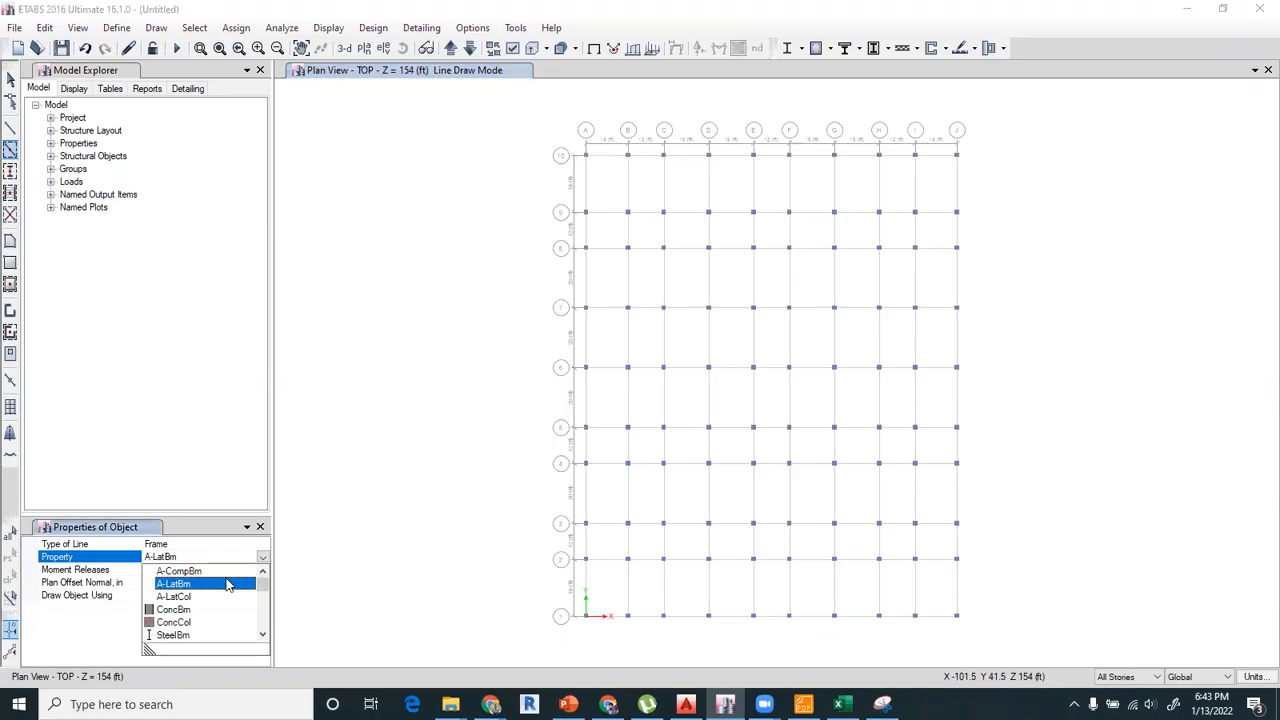
pyautogui.click(180, 609)
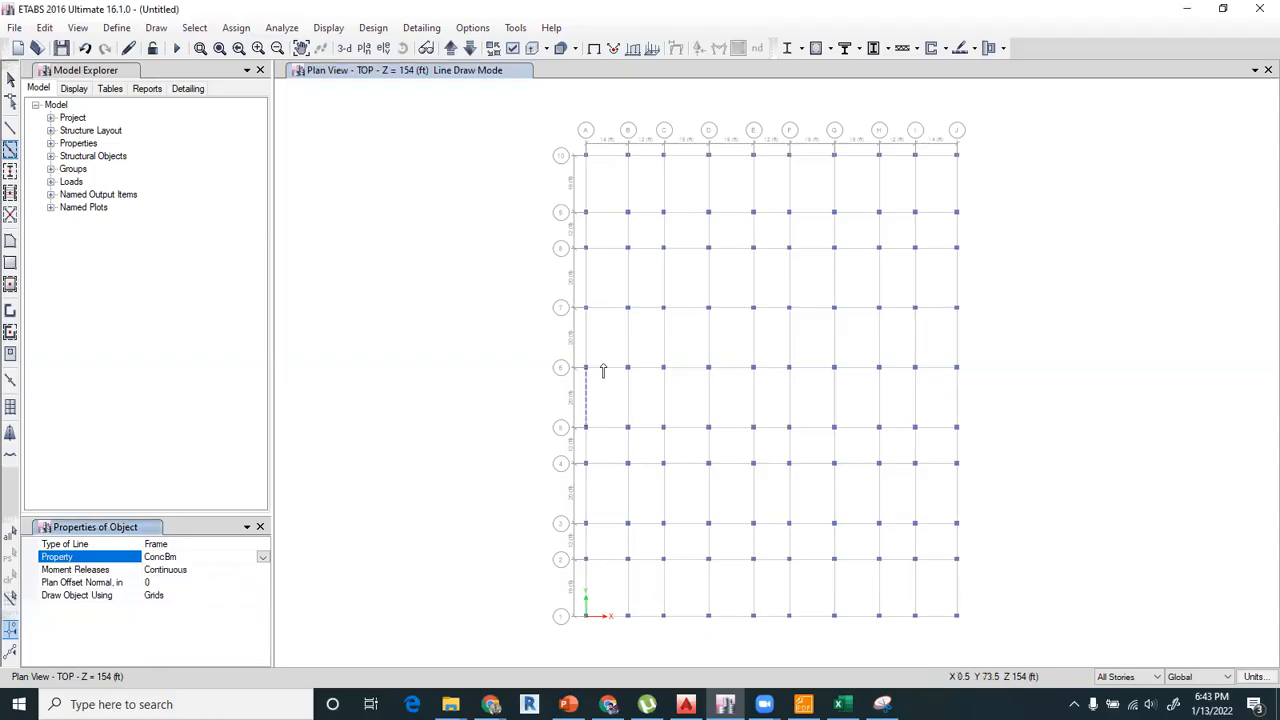
pyautogui.click(609, 157)
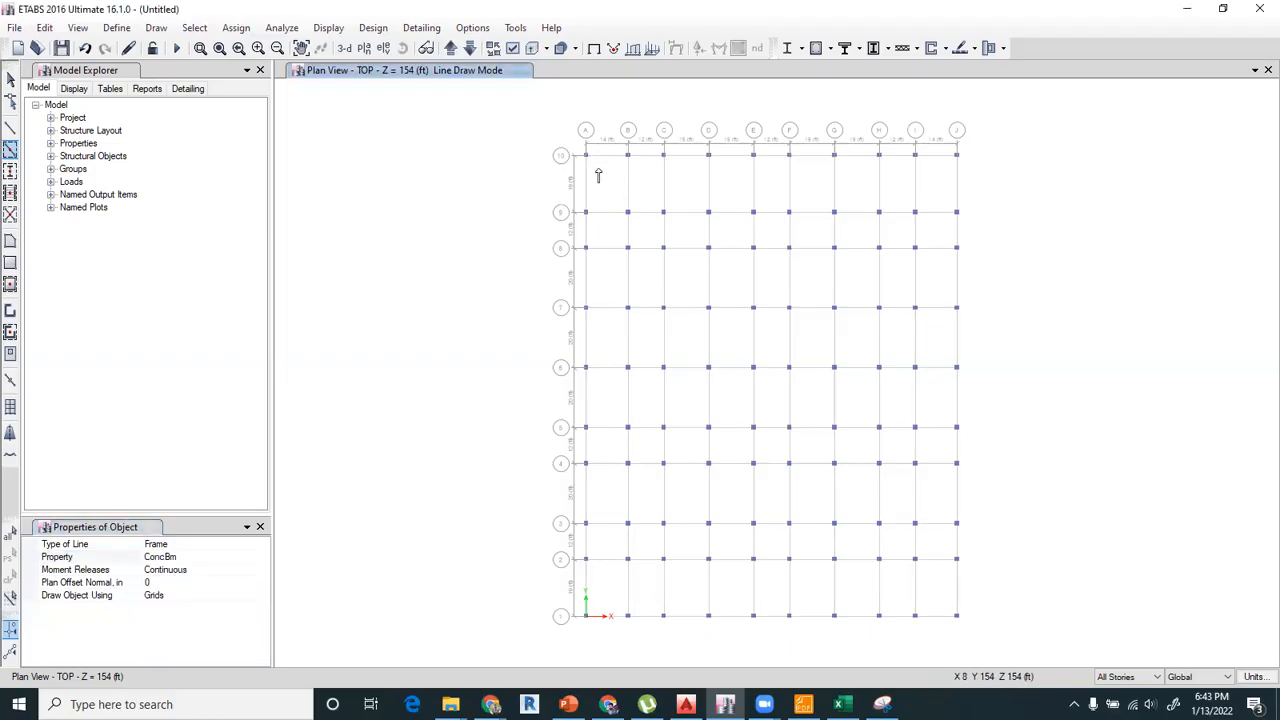
pyautogui.click(587, 179)
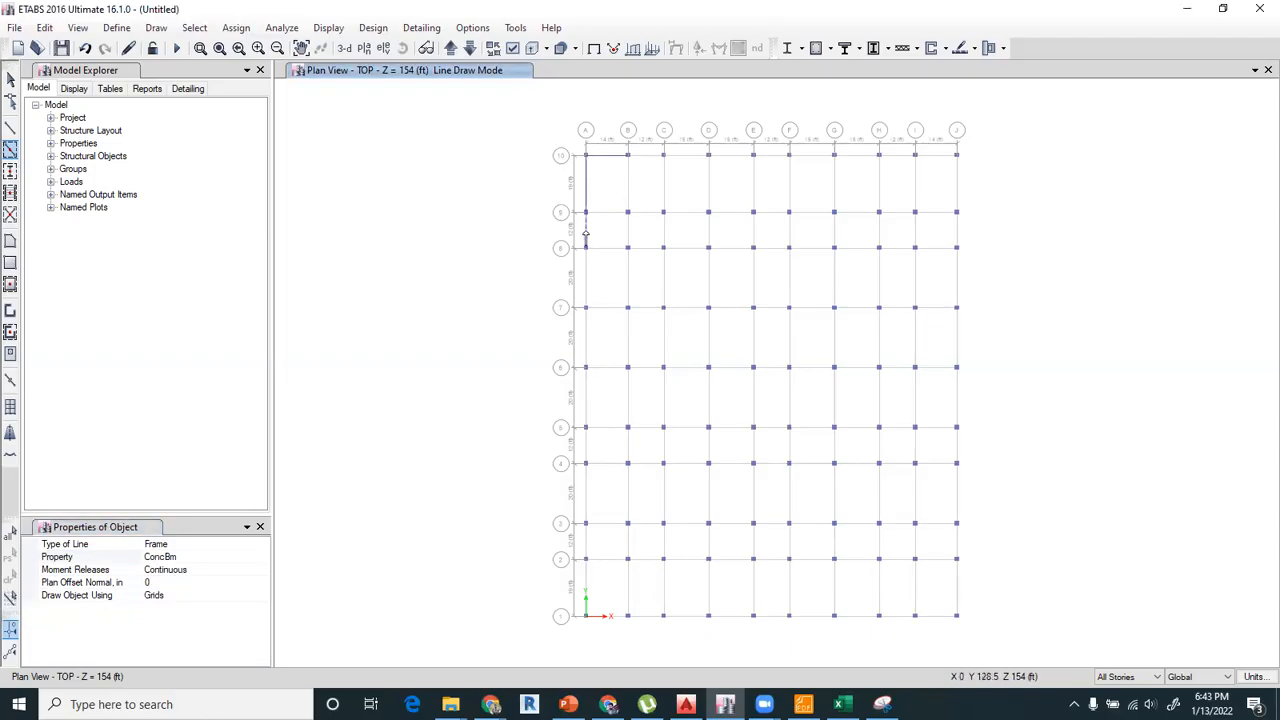
pyautogui.click(620, 225)
pyautogui.click(611, 214)
pyautogui.click(645, 217)
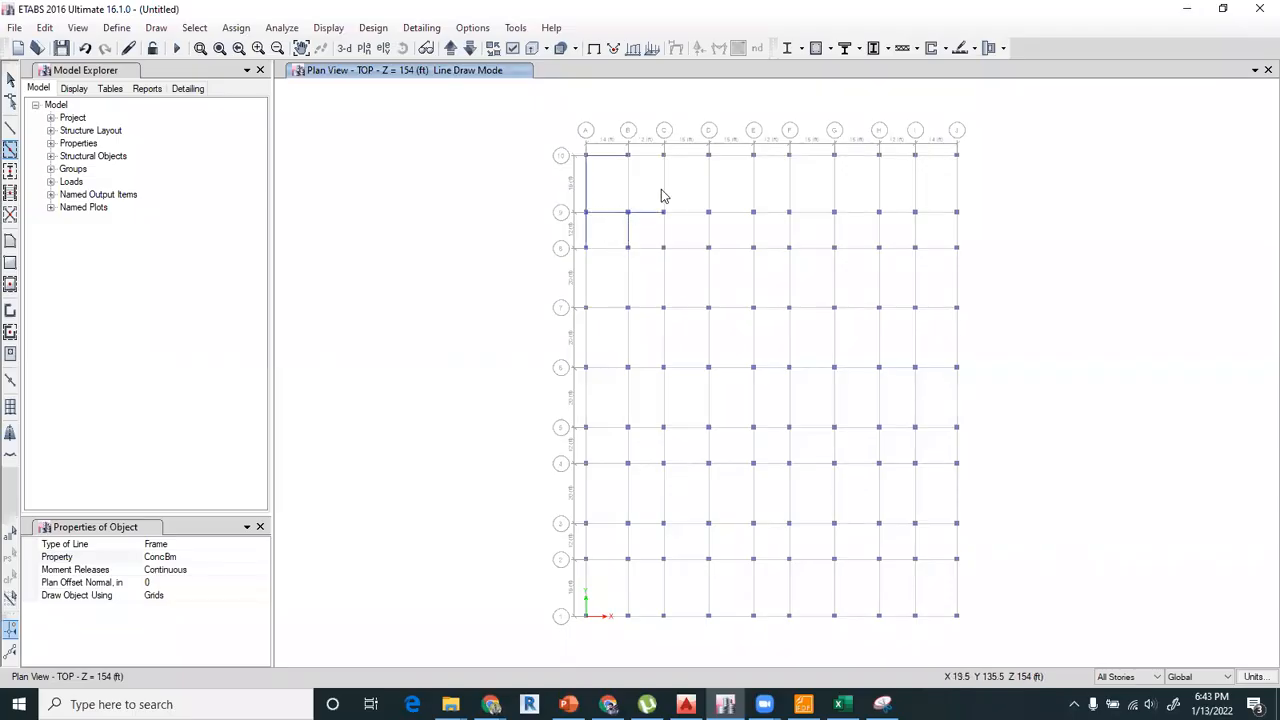
pyautogui.click(658, 187)
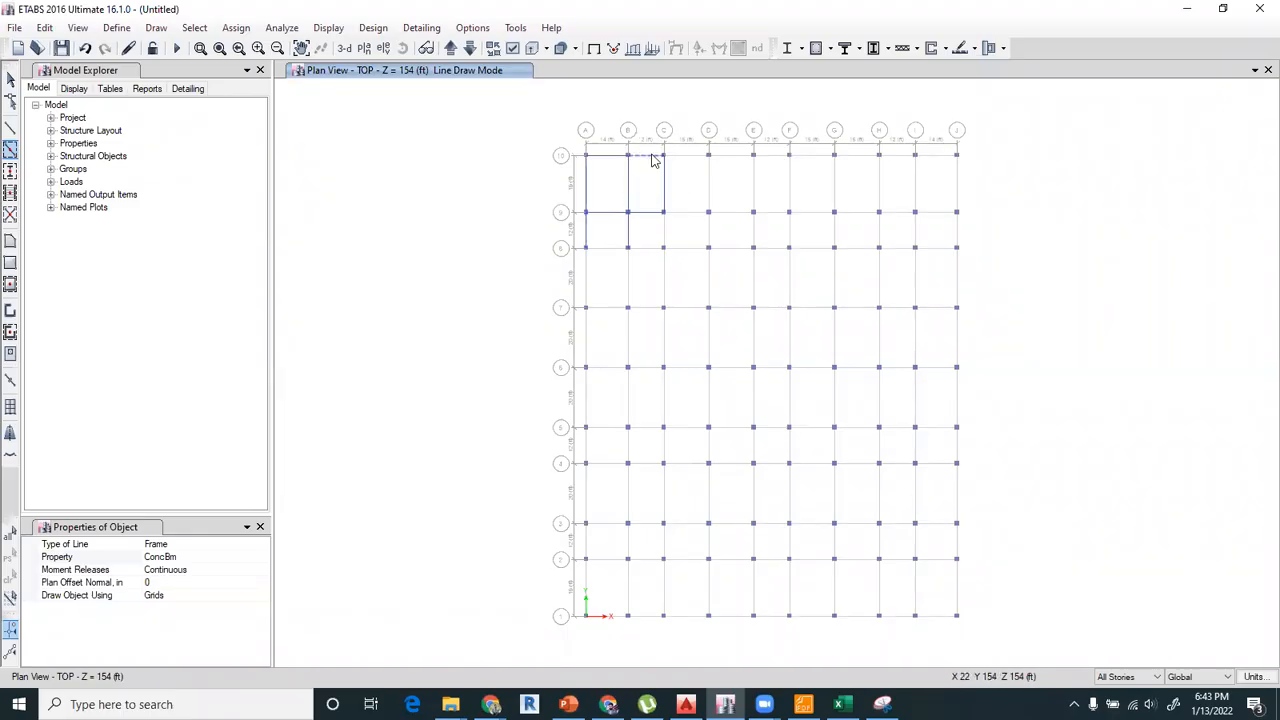
# Fill all remaining grid segments of the plan with ConcBm beams and leave the drawing mode.
pyautogui.moveTo(652, 127); pyautogui.dragTo(990, 632)
pyautogui.moveTo(530, 233)
pyautogui.mouseDown()
pyautogui.moveTo(711, 511)
pyautogui.moveTo(714, 591)
pyautogui.mouseUp()
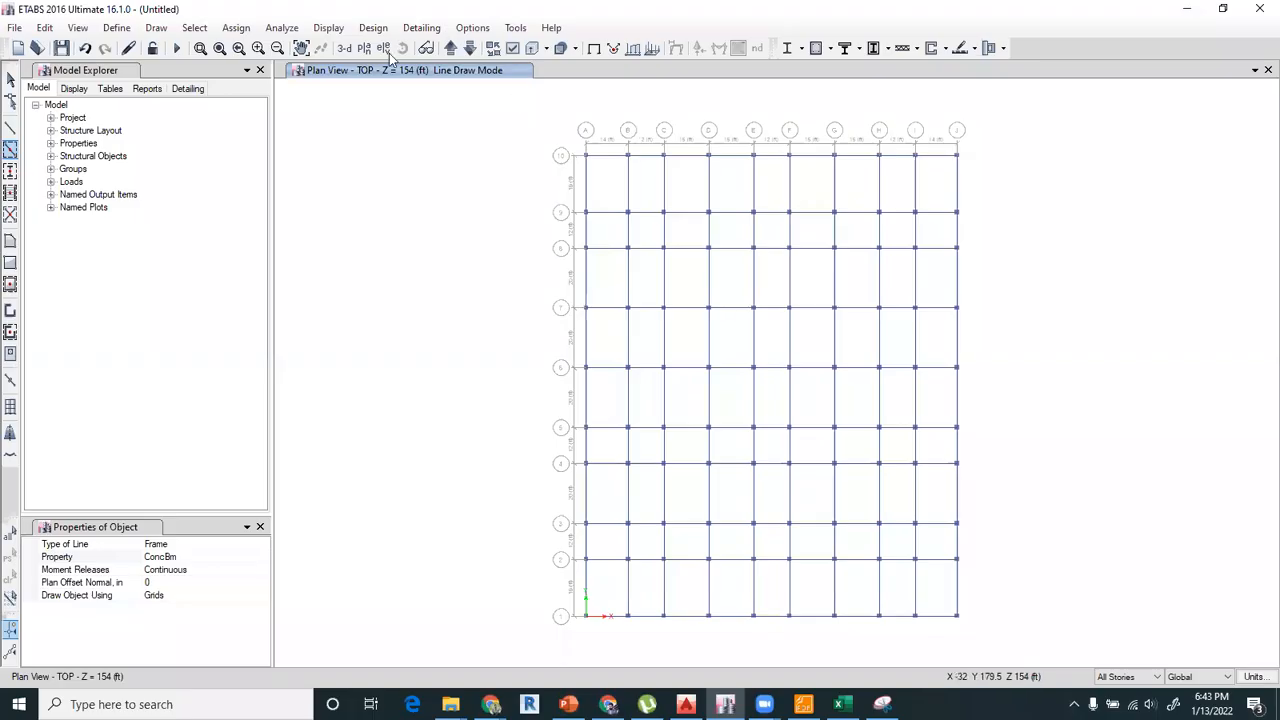
pyautogui.click(11, 79)
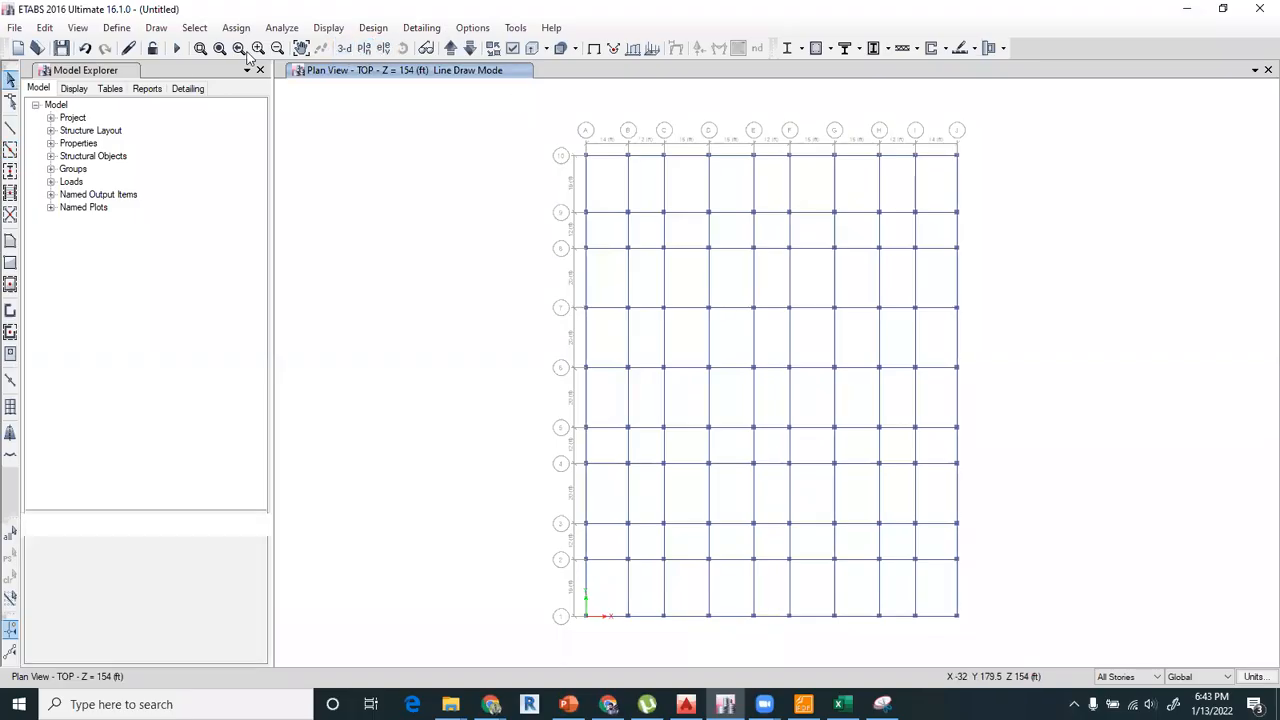
# Show the model in 3D and display the G.FLOOR plan view beside it.
pyautogui.click(344, 48)
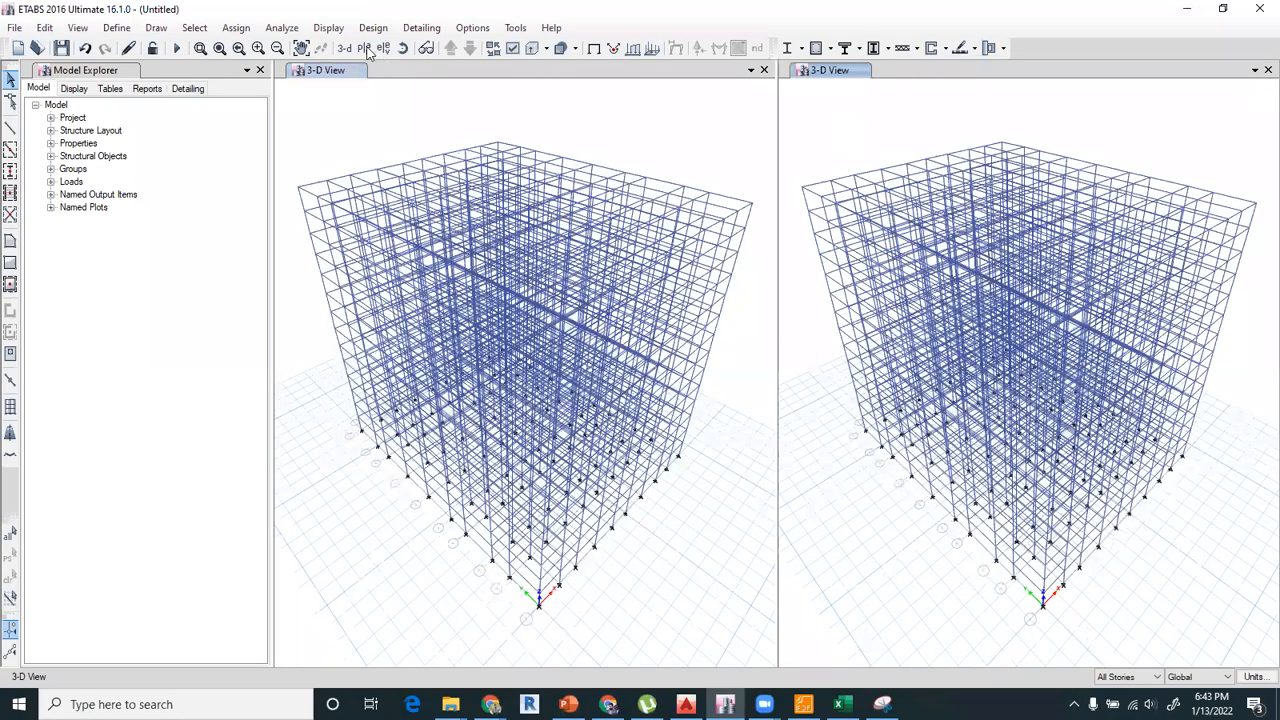
pyautogui.click(366, 49)
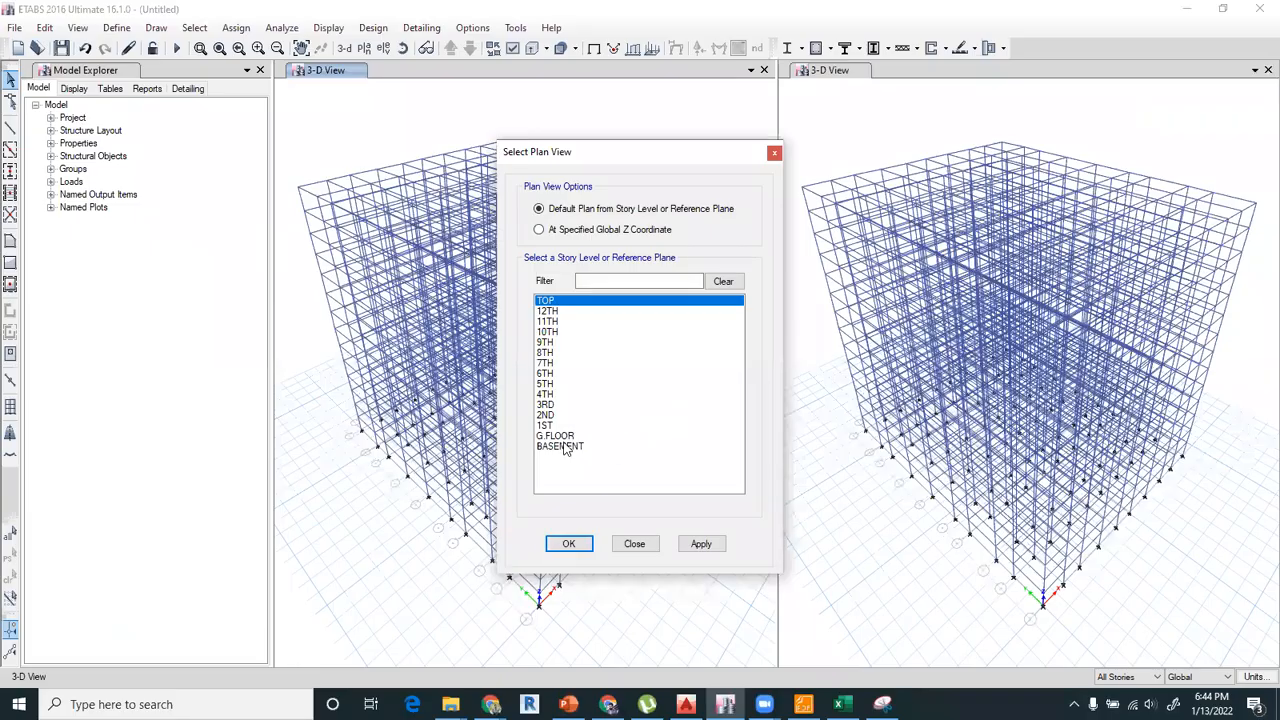
pyautogui.click(565, 437)
pyautogui.click(577, 545)
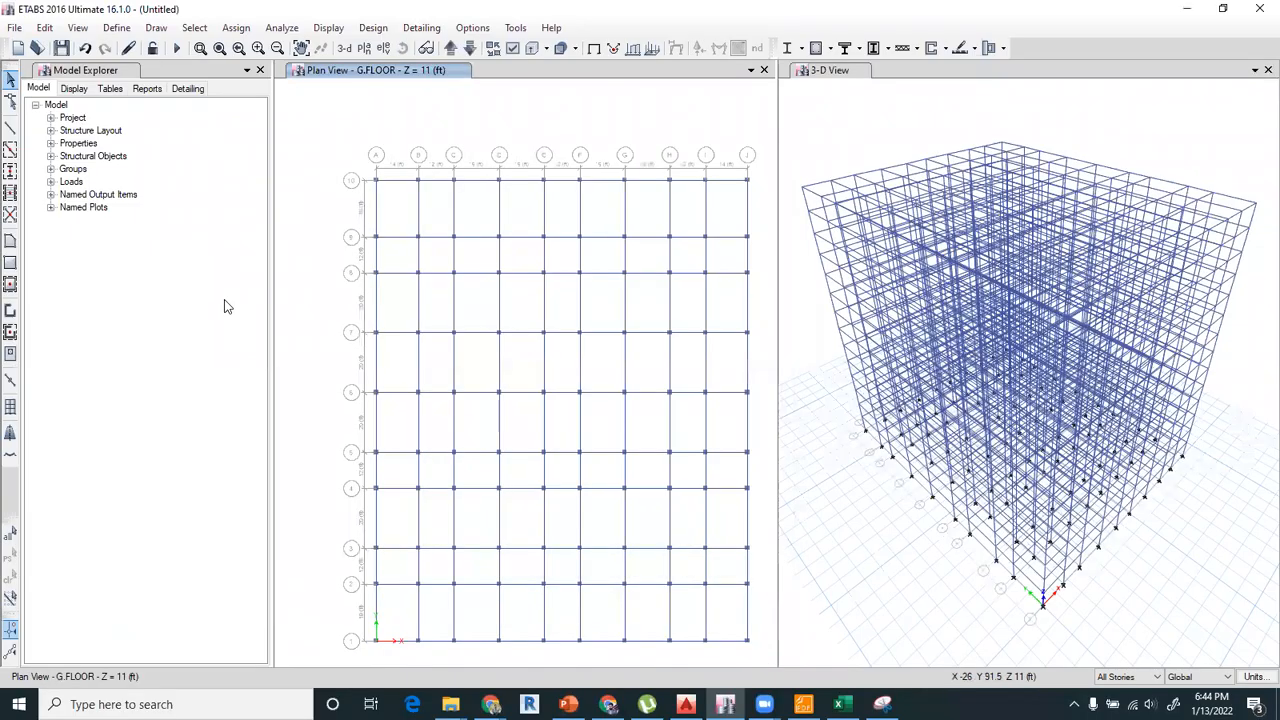
pyautogui.click(10, 285)
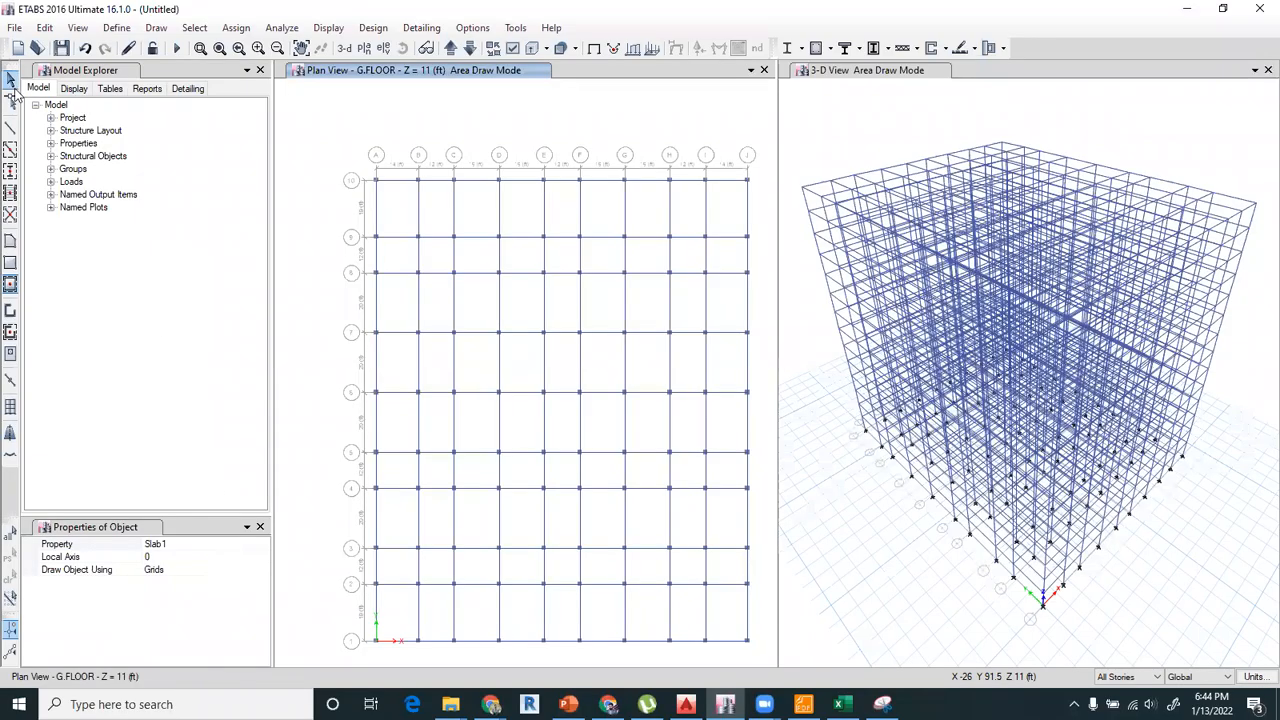
pyautogui.click(10, 78)
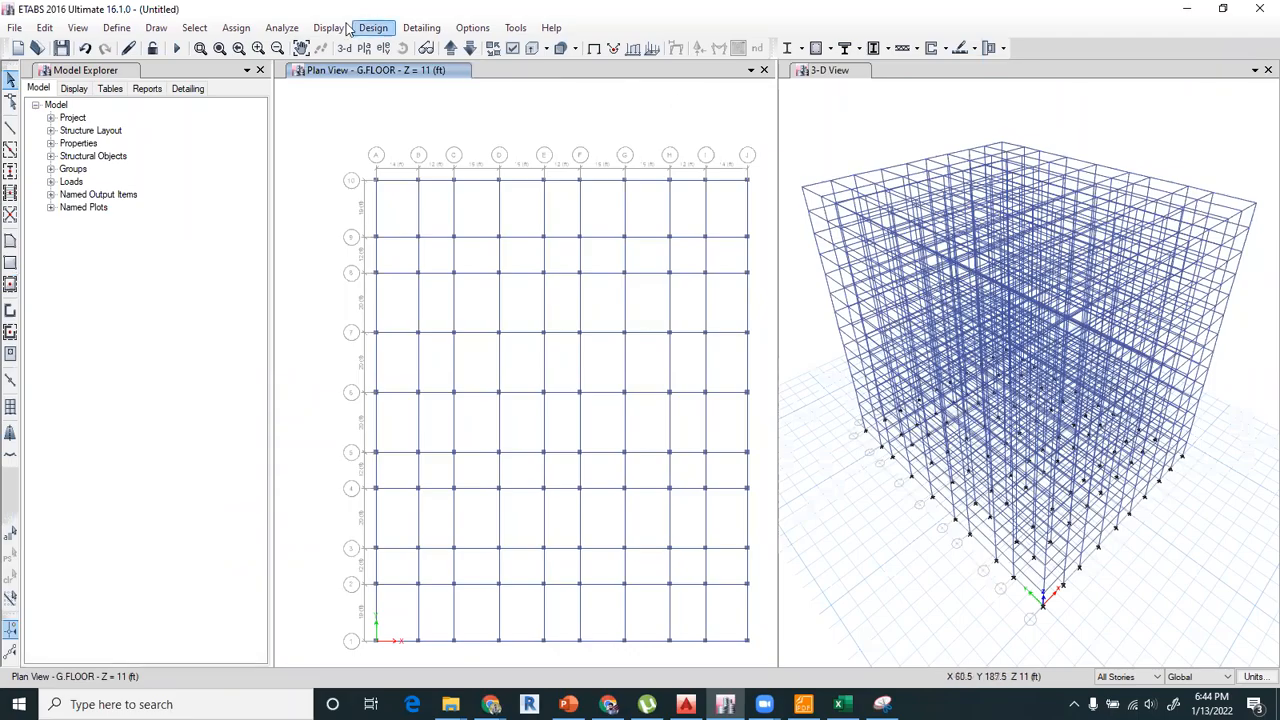
# Define a concrete rectangular frame section named C24X24 in 4000Psi material, with depth 24 in and width 24 in.
pyautogui.click(124, 28)
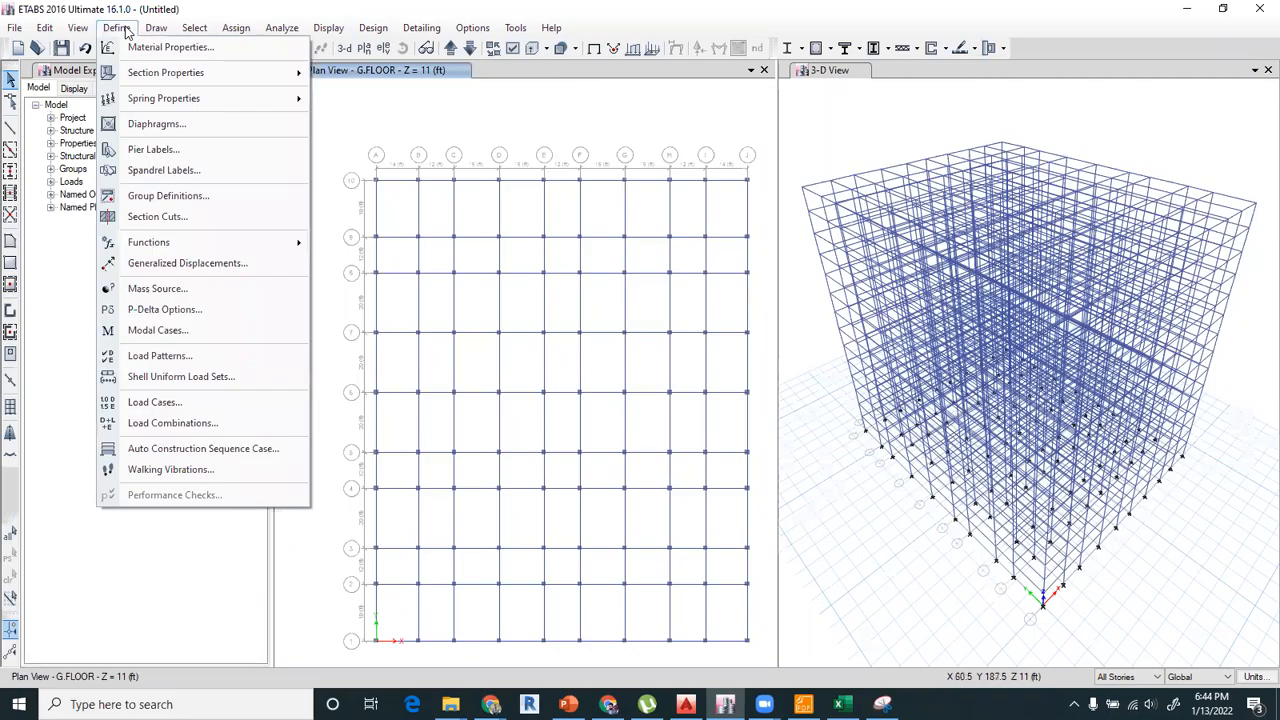
pyautogui.click(337, 77)
pyautogui.click(780, 223)
pyautogui.press('Escape')
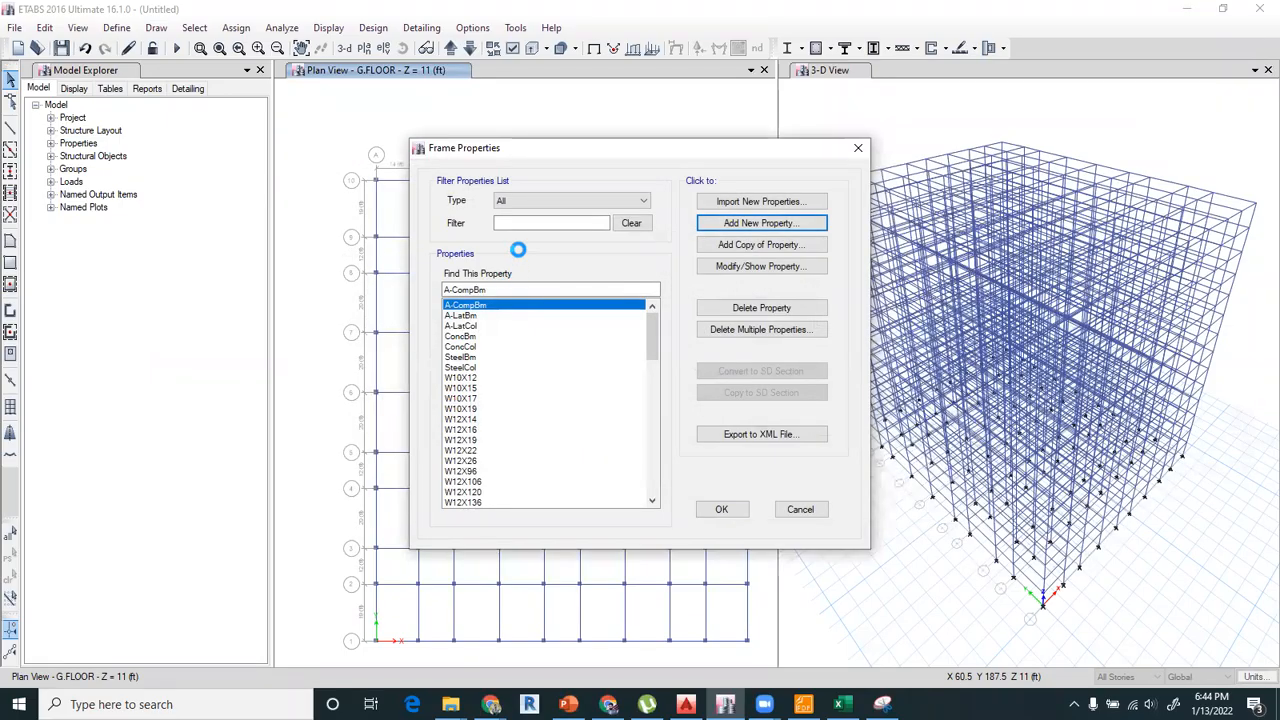
pyautogui.write('C')
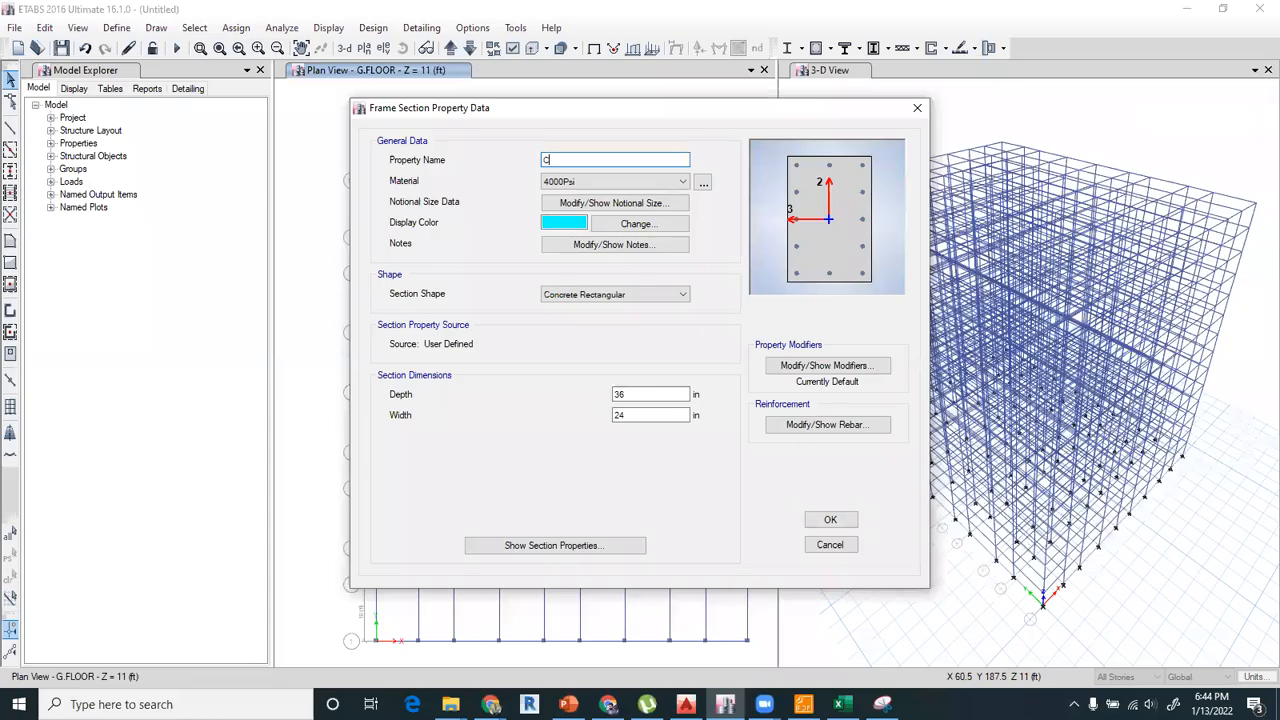
pyautogui.write('24X24')
pyautogui.moveTo(632, 394); pyautogui.dragTo(586, 408)
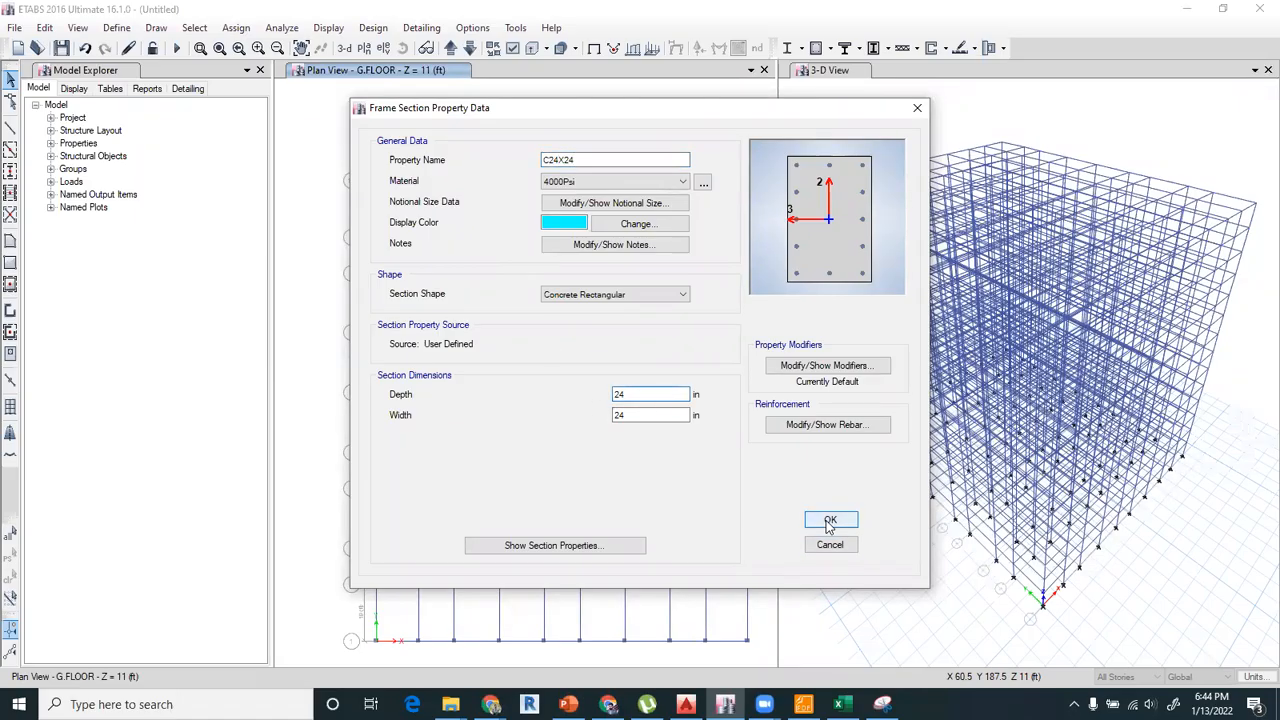
pyautogui.press('Return')
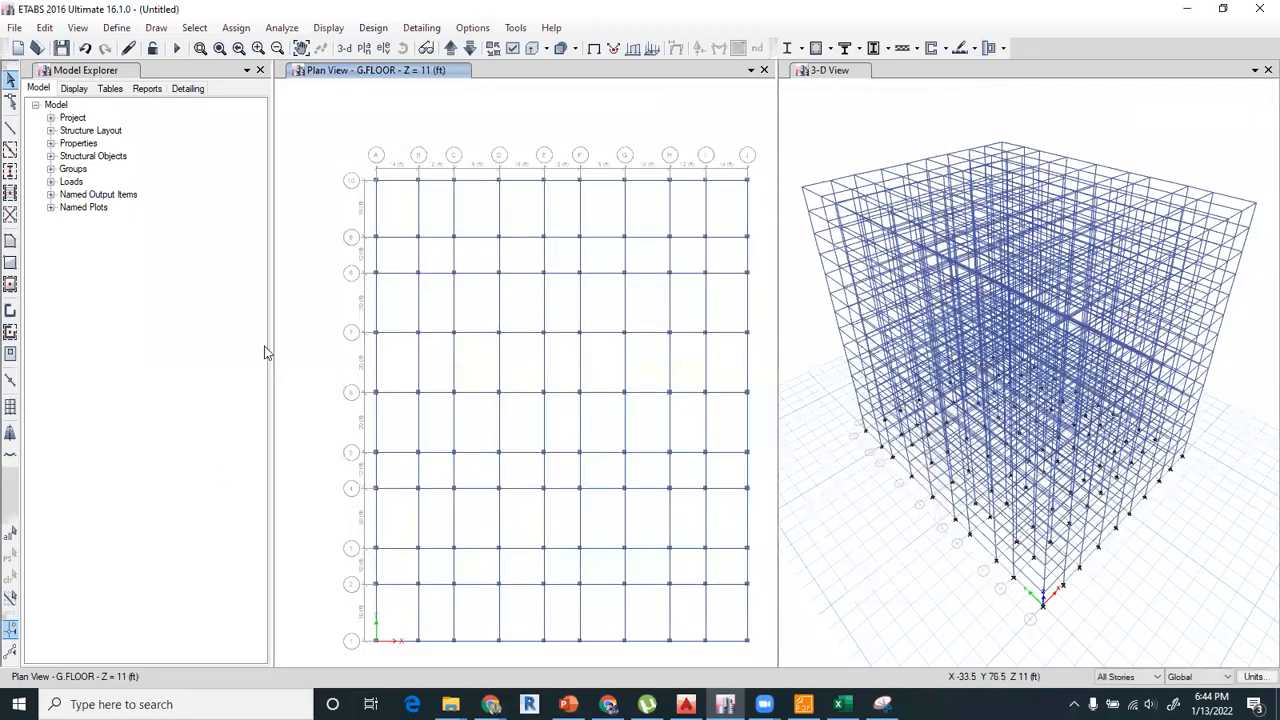
# Choose C24X24 as the section for quick-drawn columns and leave the drawing mode.
pyautogui.click(10, 172)
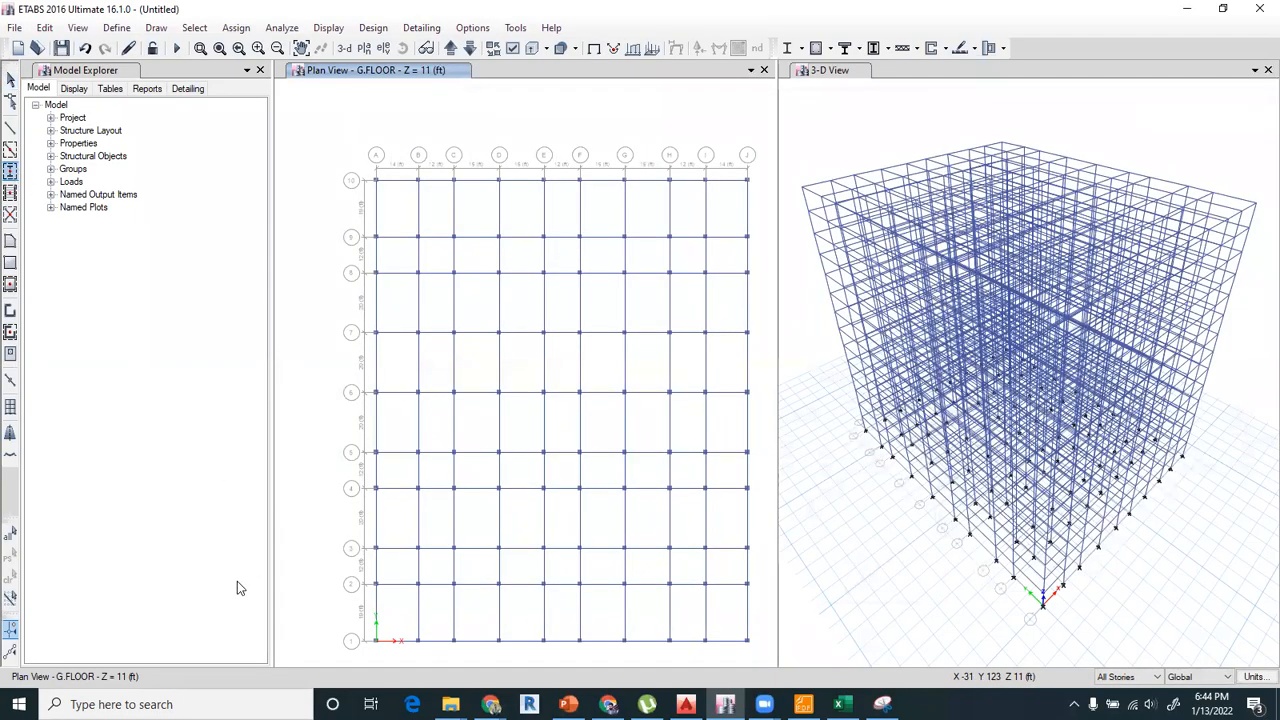
pyautogui.click(200, 545)
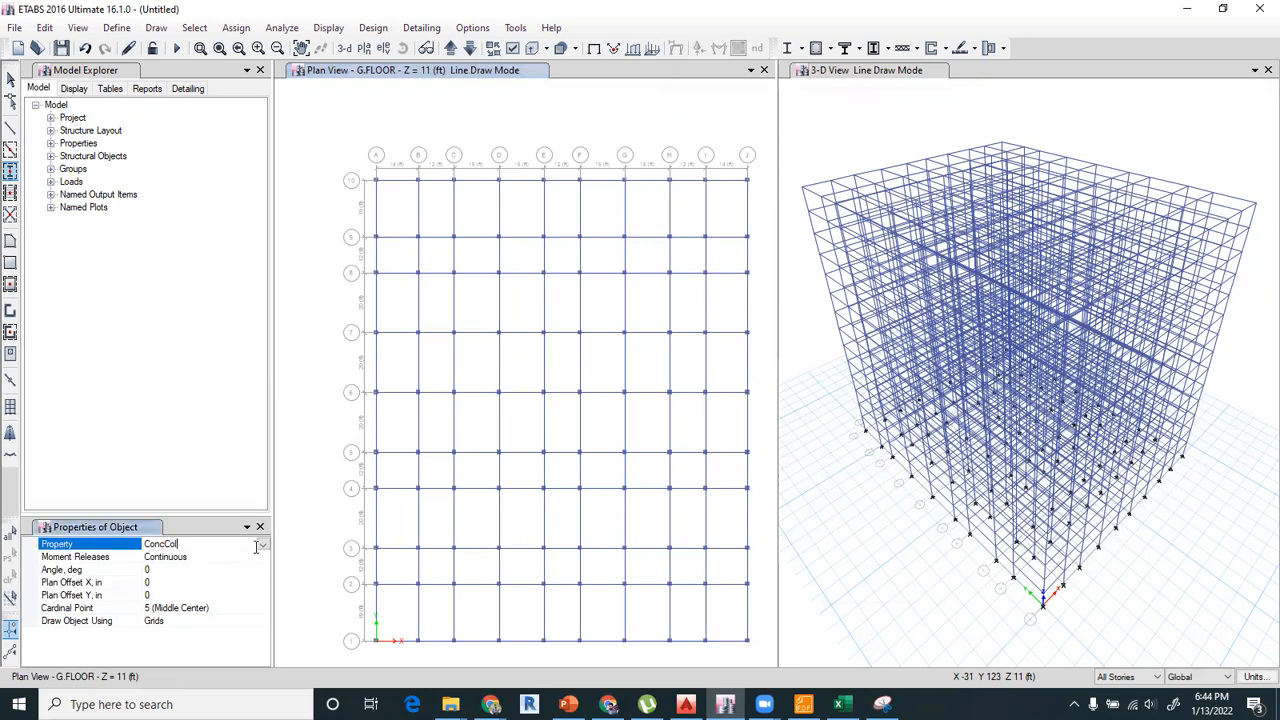
pyautogui.click(262, 544)
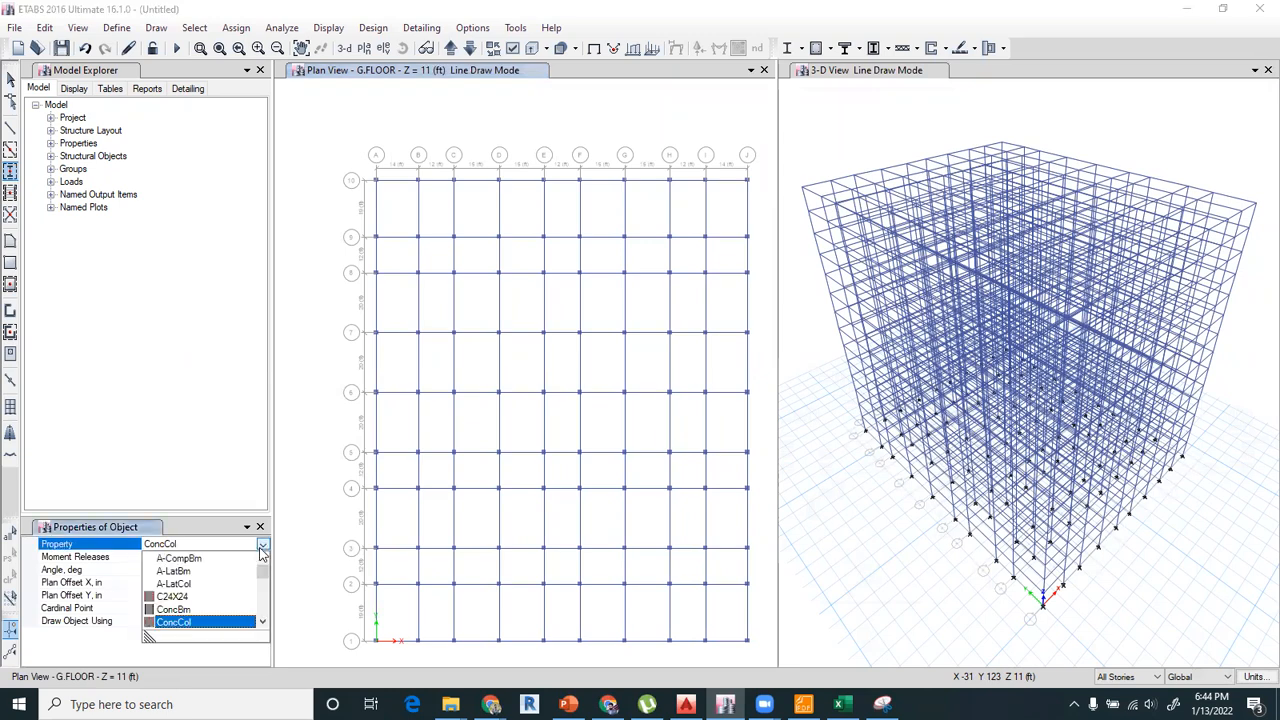
pyautogui.click(210, 593)
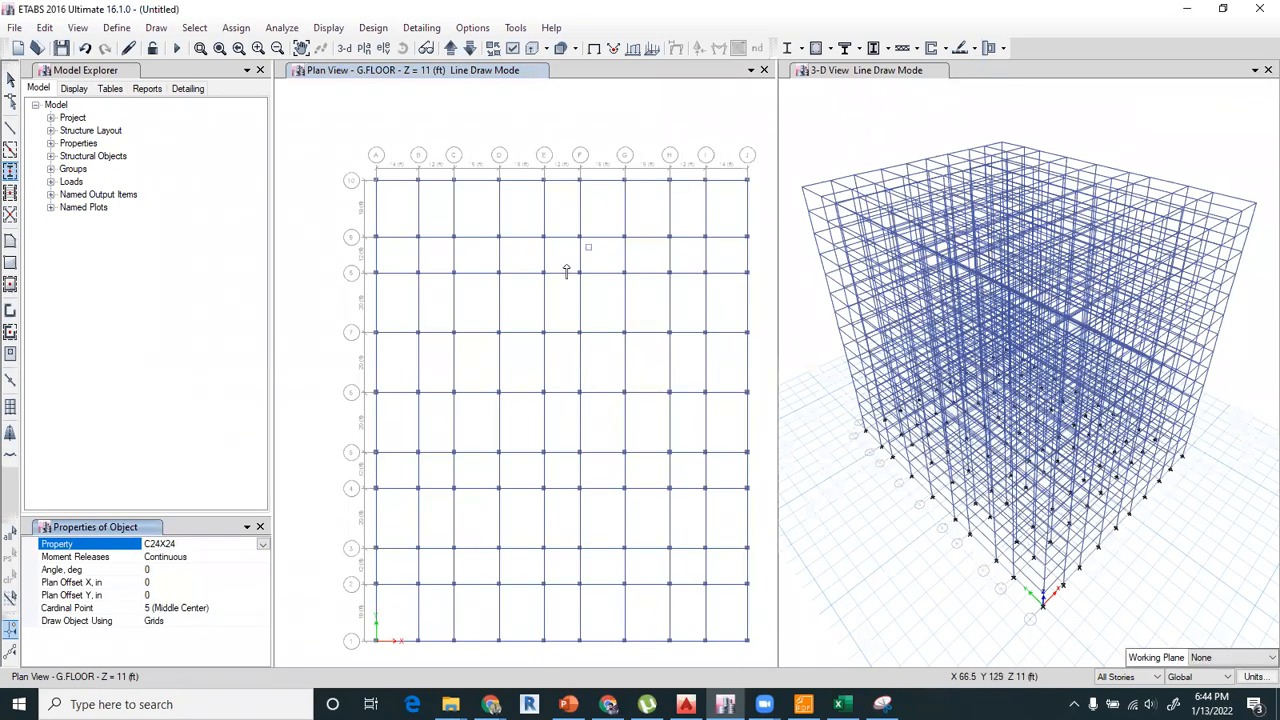
pyautogui.moveTo(602, 366); pyautogui.dragTo(596, 327, button='middle')
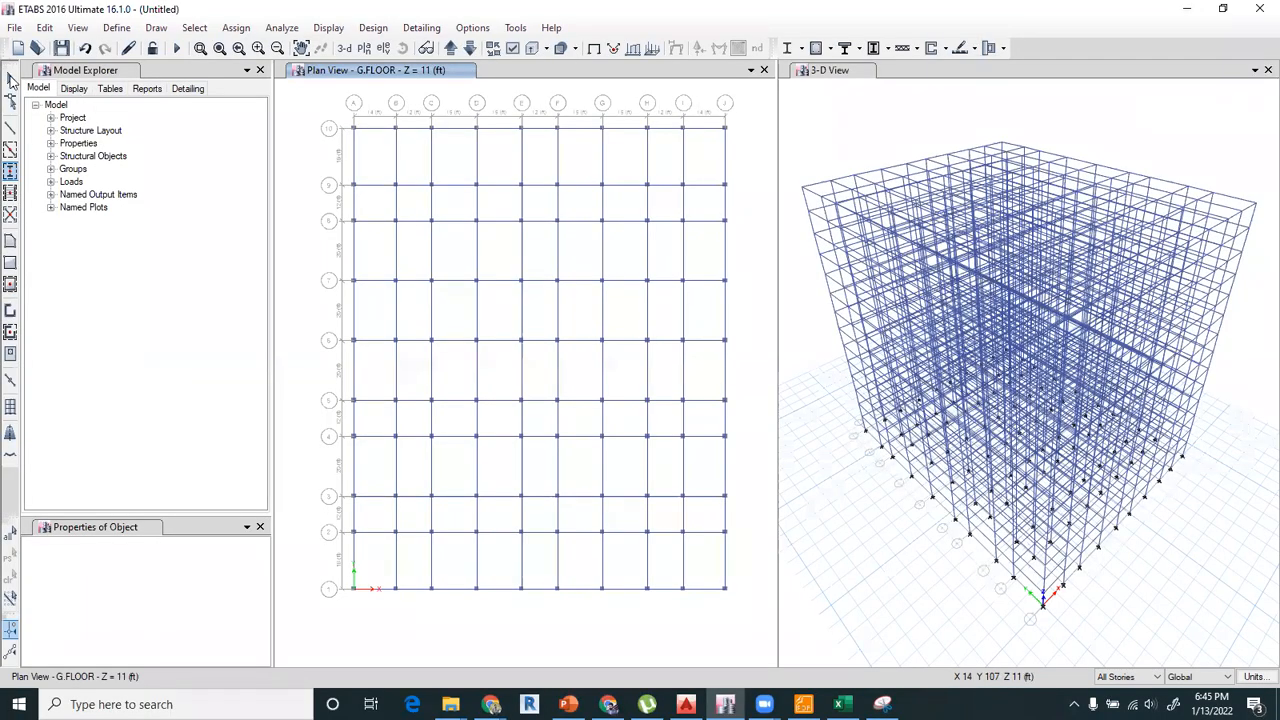
pyautogui.click(12, 80)
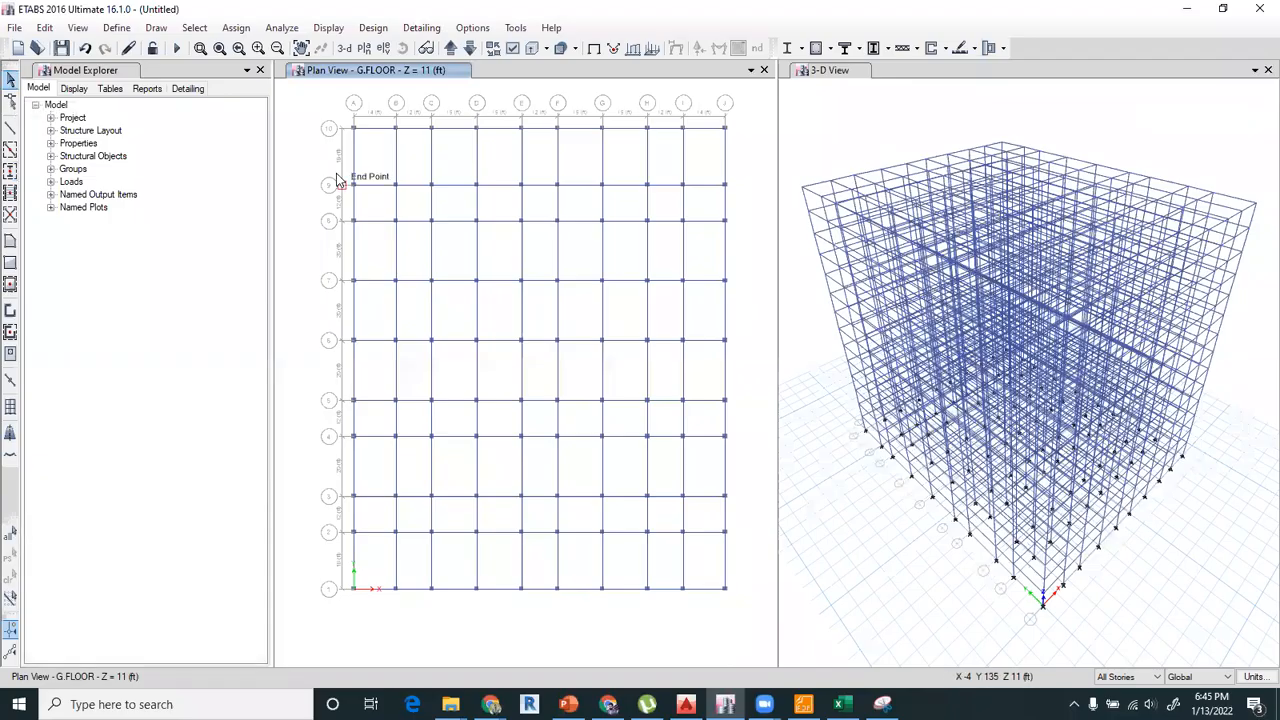
# Quick-draw Slab1 floor slabs over all grid bays of the plan on all stories and leave the drawing mode.
pyautogui.click(11, 287)
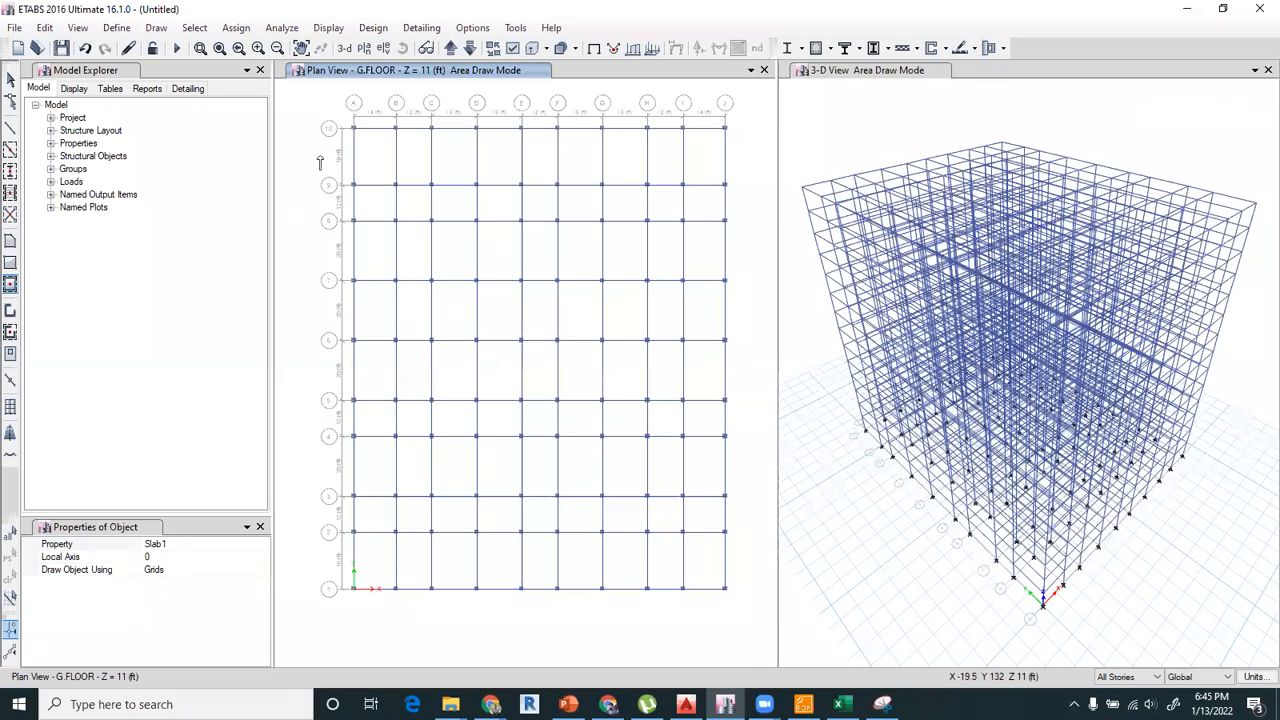
pyautogui.moveTo(331, 104); pyautogui.dragTo(620, 582)
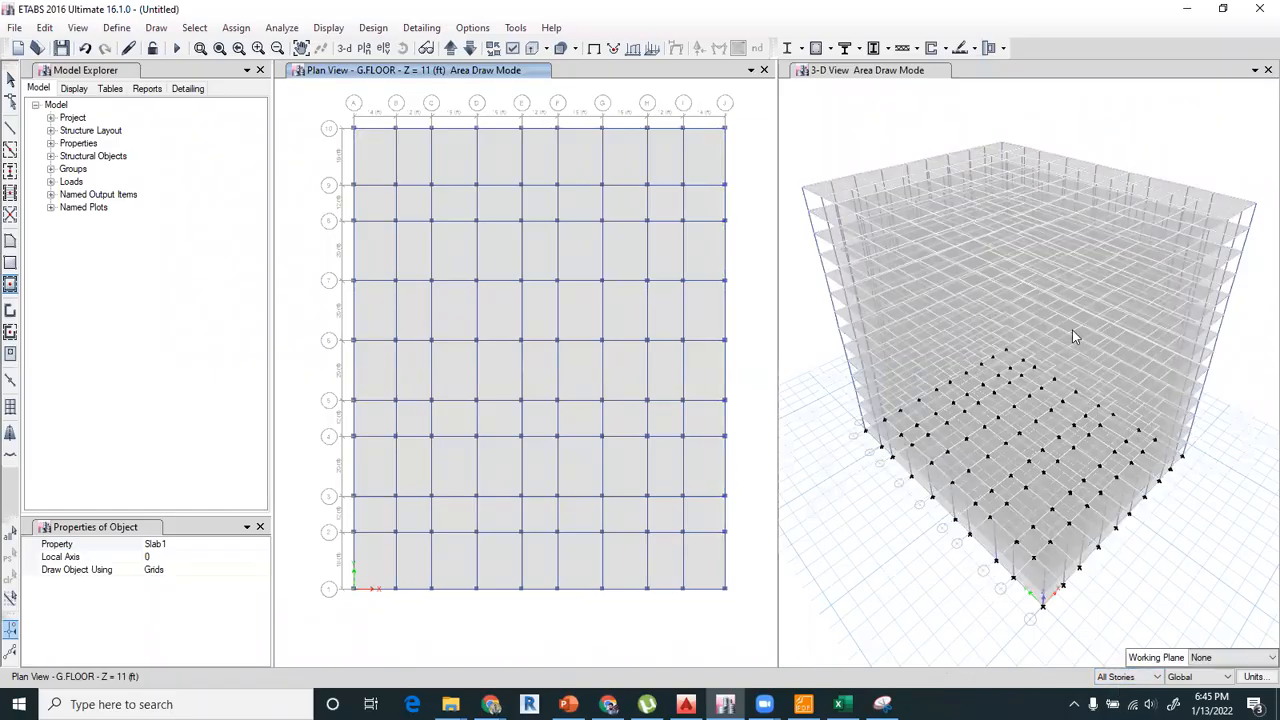
pyautogui.click(10, 79)
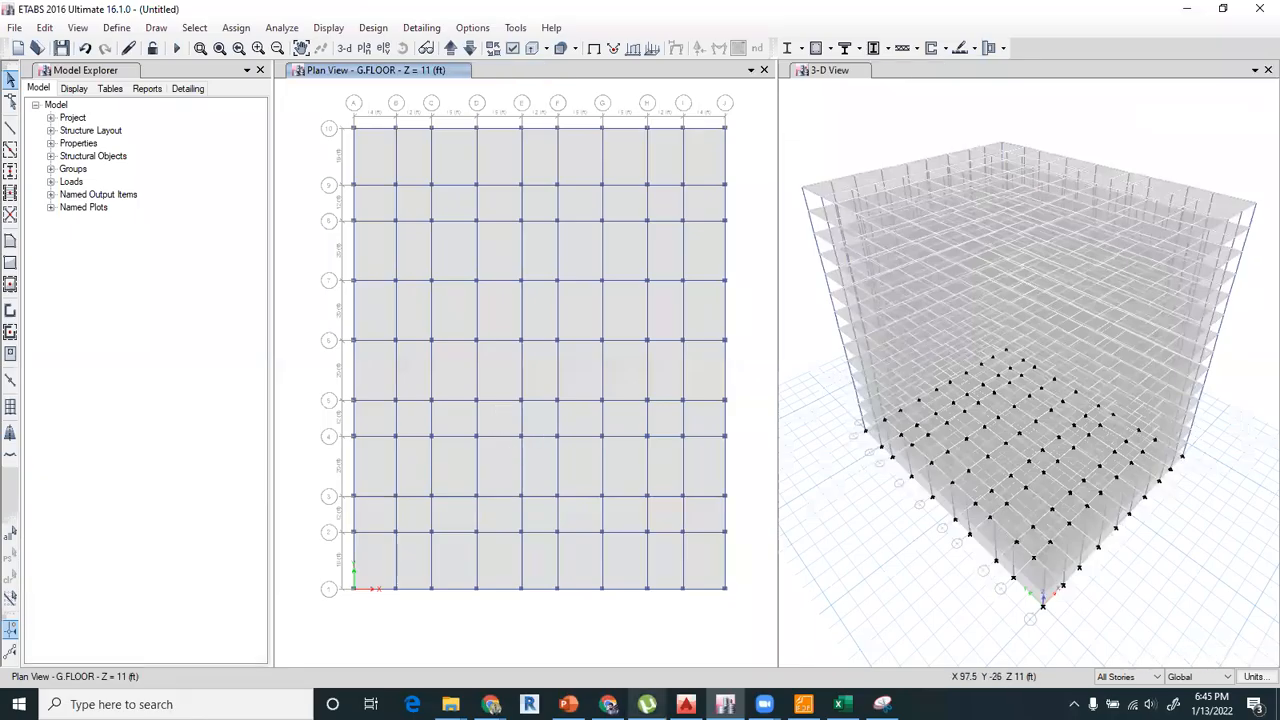
# Switch to AutoCAD and examine the basement and ground floor plans and the floor levels in Section A-A.
pyautogui.click(680, 700)
pyautogui.scroll(-6, 387, 354)
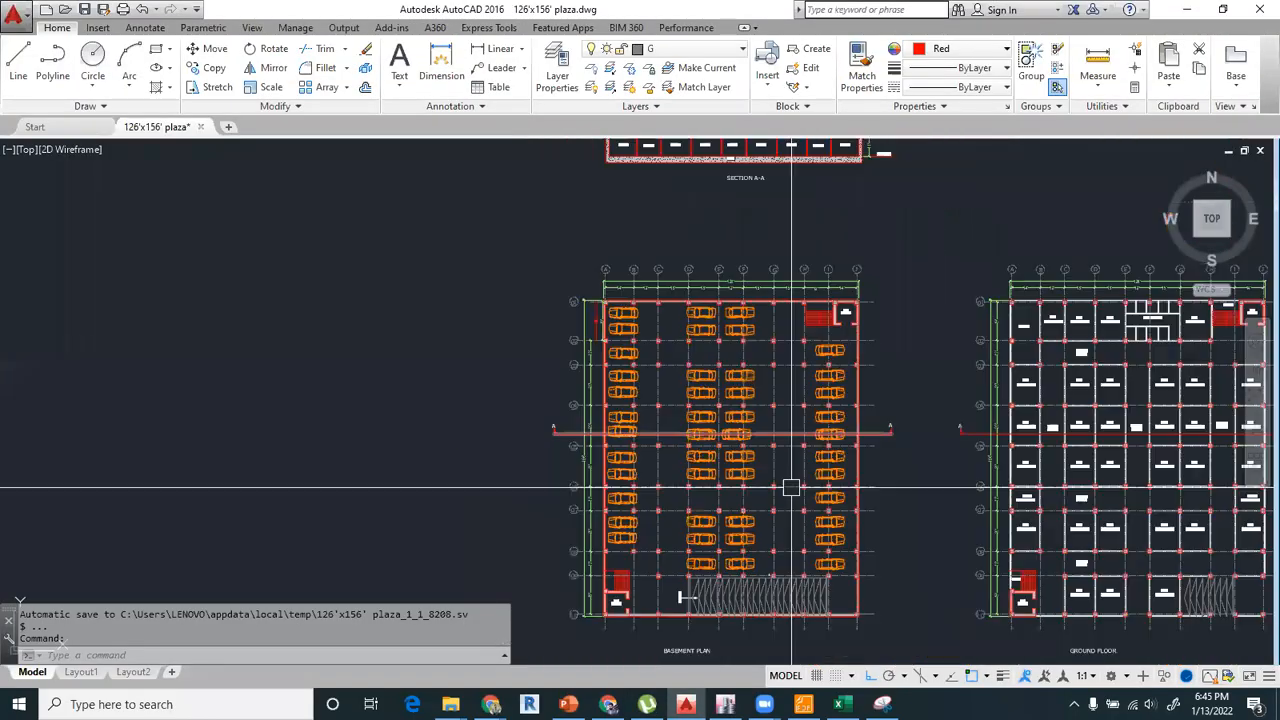
pyautogui.scroll(2, 483, 481)
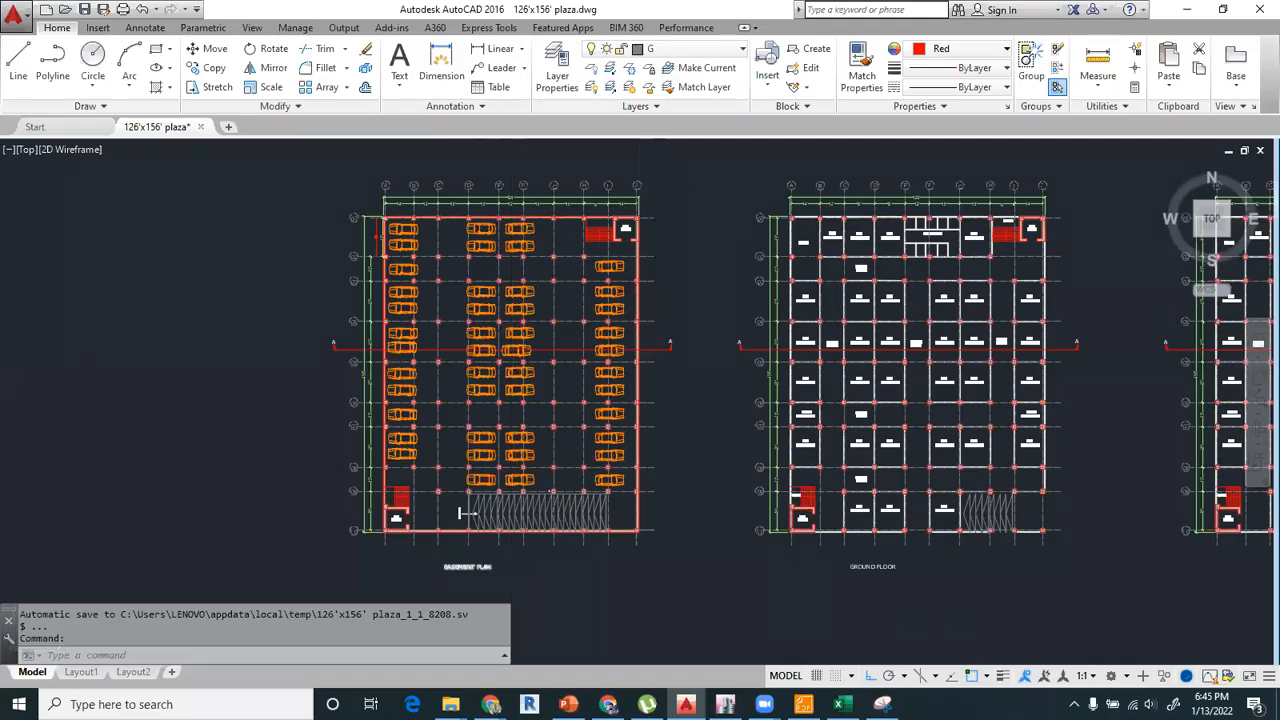
pyautogui.scroll(2, 453, 467)
pyautogui.scroll(-4, 480, 511)
pyautogui.scroll(2, 534, 498)
pyautogui.moveTo(534, 497); pyautogui.dragTo(378, 479, button='middle')
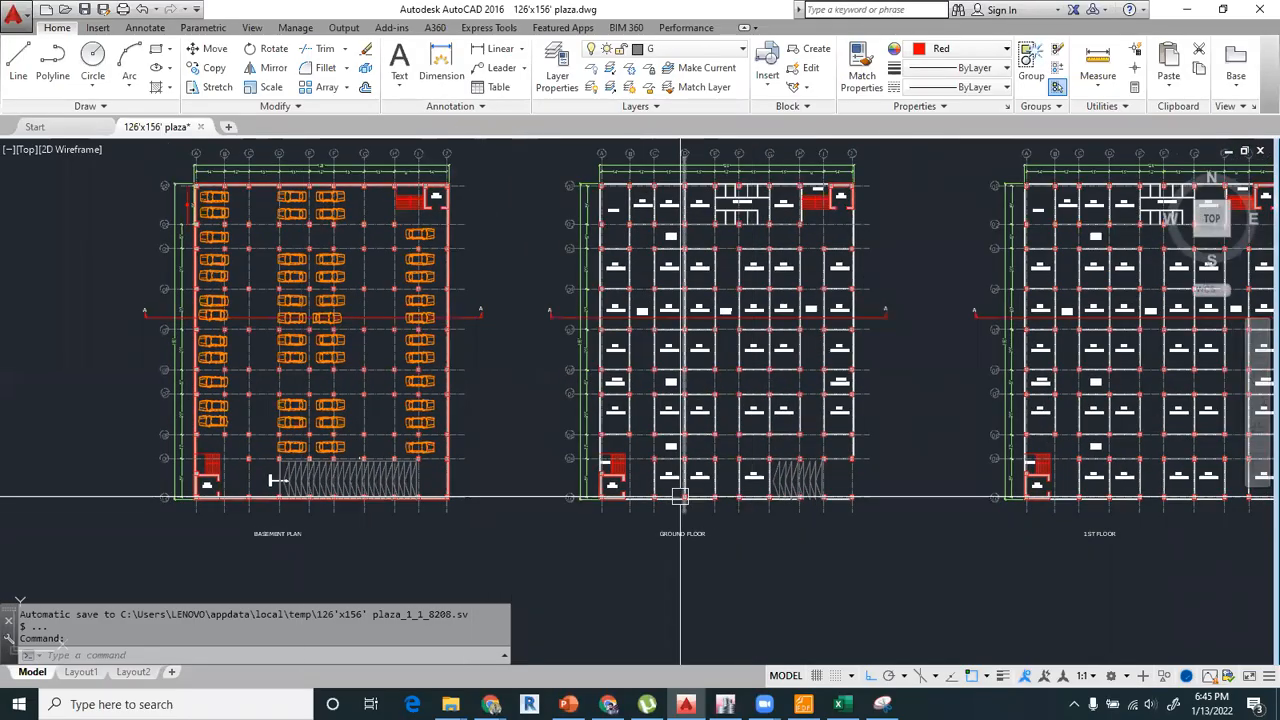
pyautogui.scroll(-5, 614, 406)
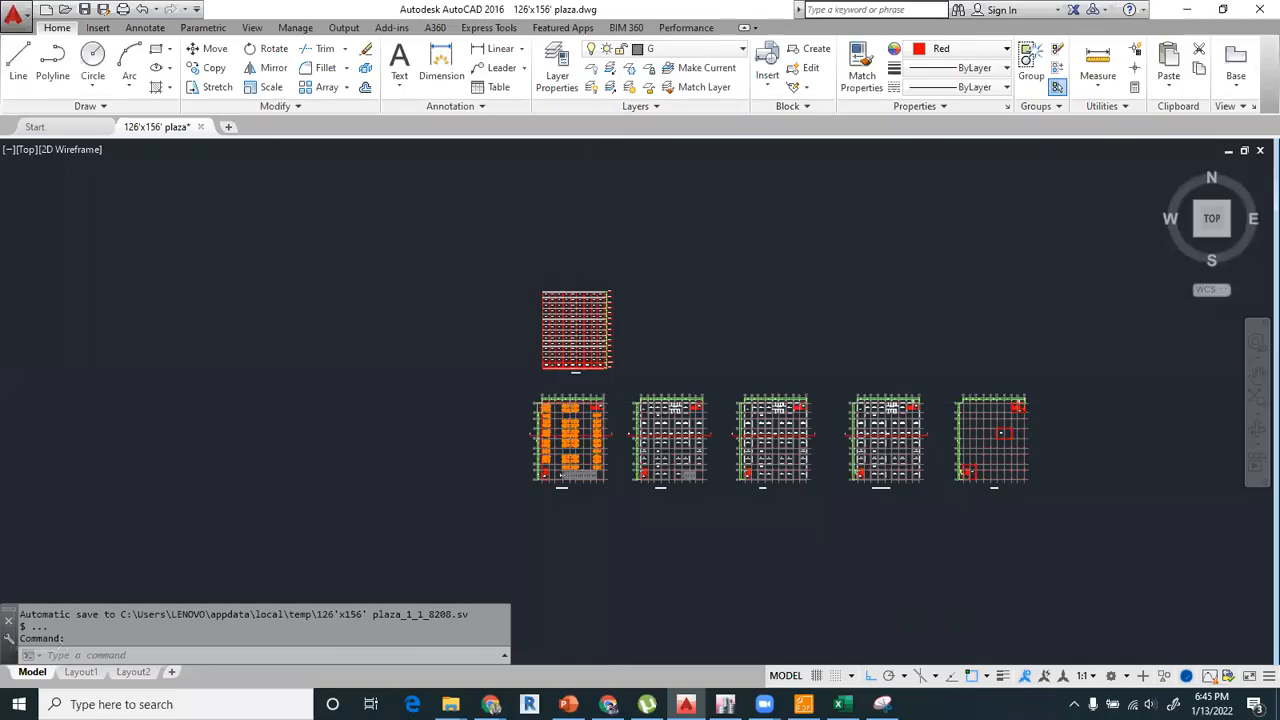
pyautogui.scroll(5, 585, 360)
pyautogui.scroll(2, 777, 471)
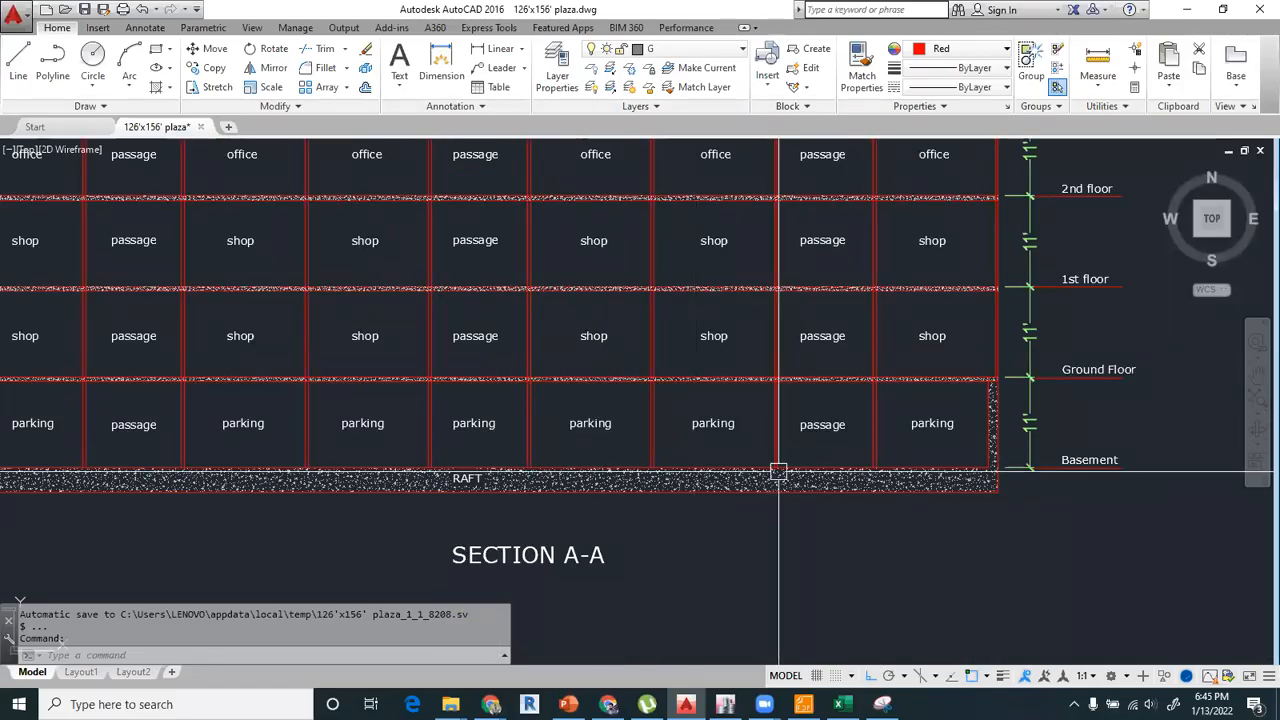
pyautogui.scroll(-2, 794, 460)
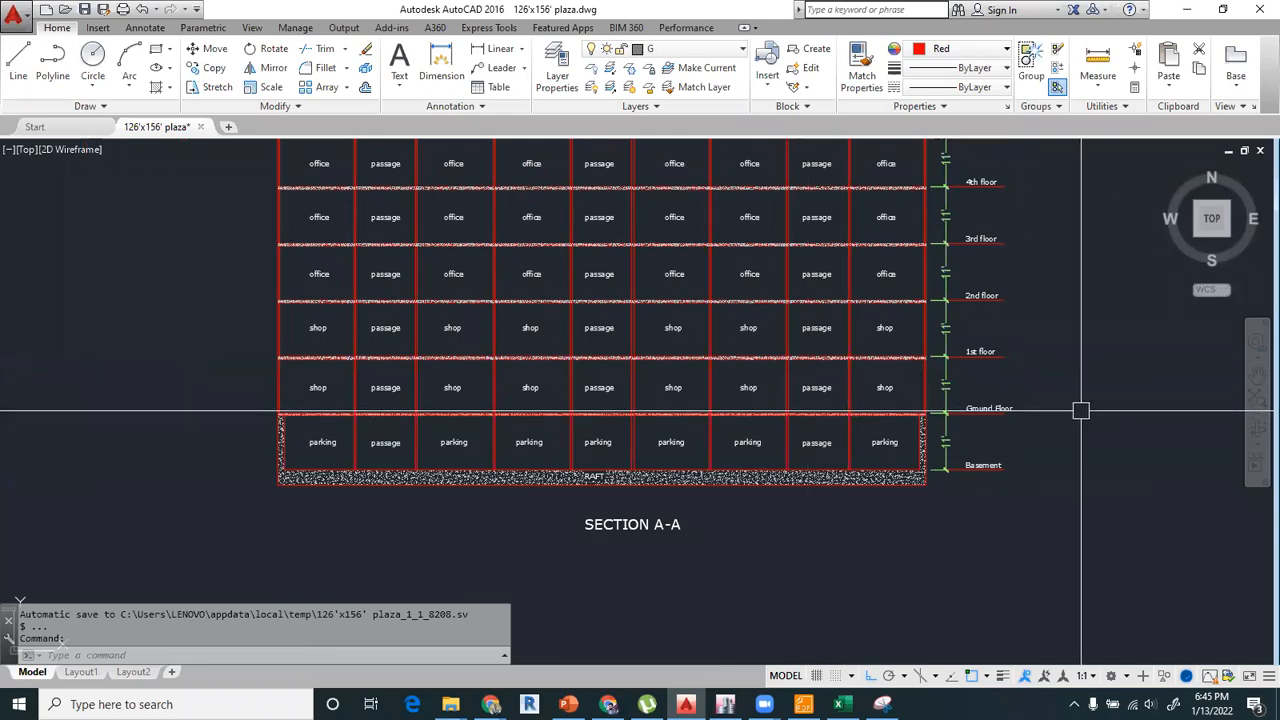
pyautogui.scroll(-8, 906, 389)
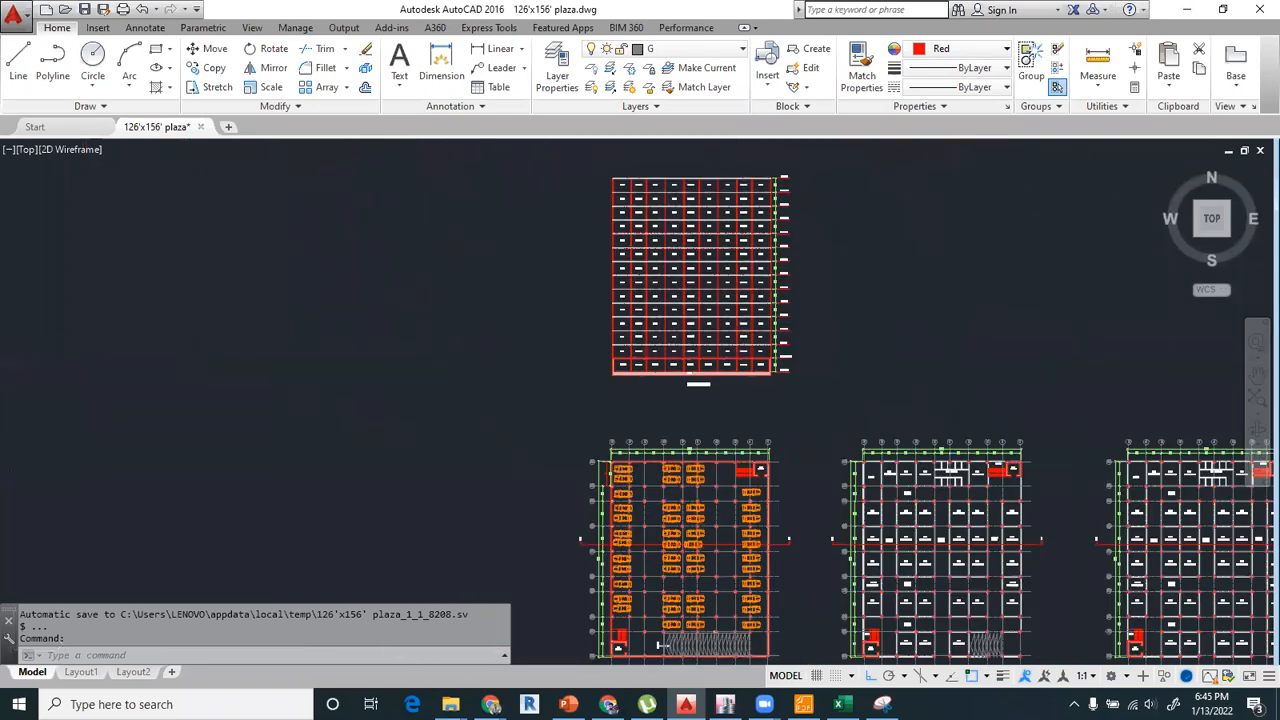
# Compare the basement and upper floor plans with the basement level, raft and side wall in Section A-A.
pyautogui.scroll(4, 785, 418)
pyautogui.scroll(2, 786, 414)
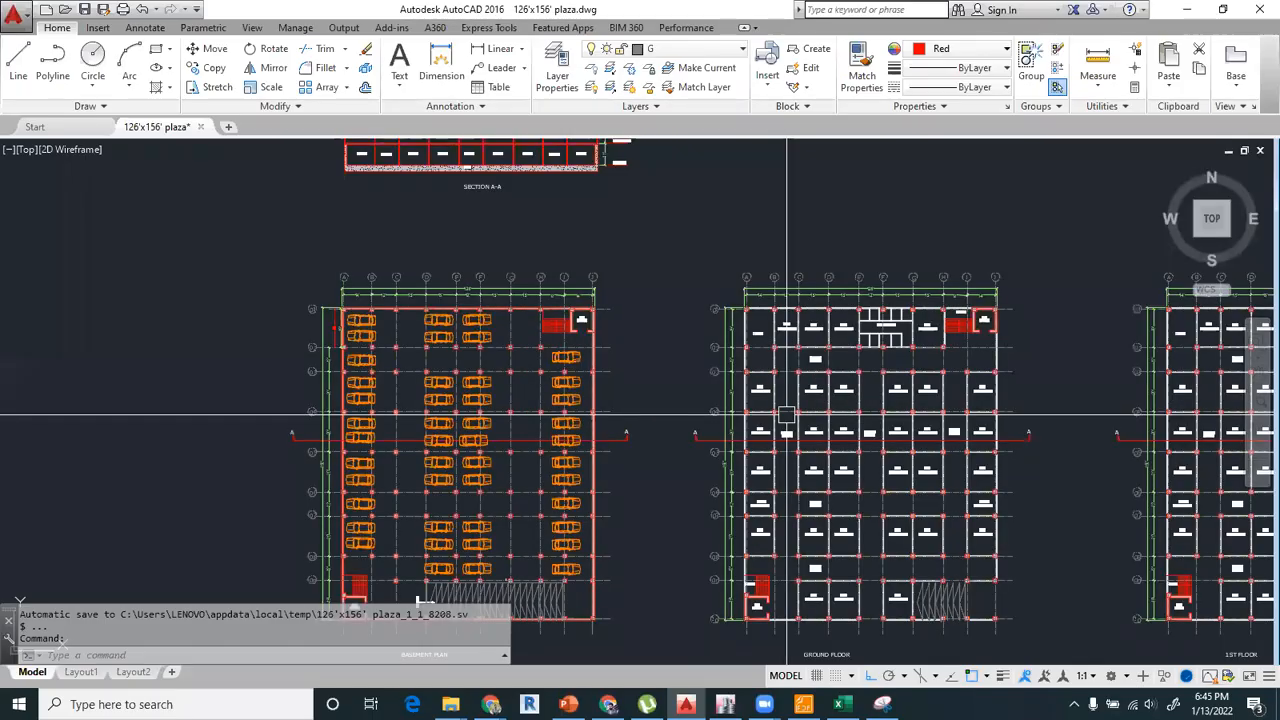
pyautogui.moveTo(679, 390); pyautogui.dragTo(616, 311, button='middle')
pyautogui.scroll(-2, 616, 311)
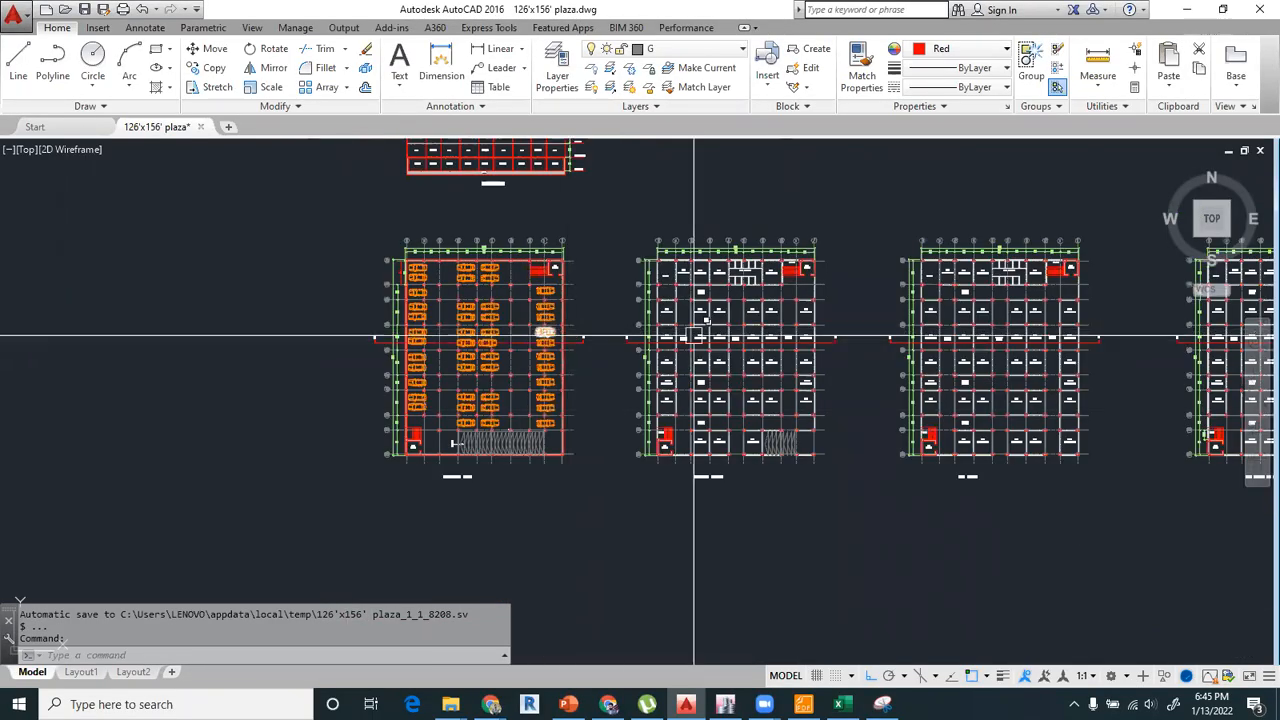
pyautogui.moveTo(808, 333); pyautogui.dragTo(766, 323, button='middle')
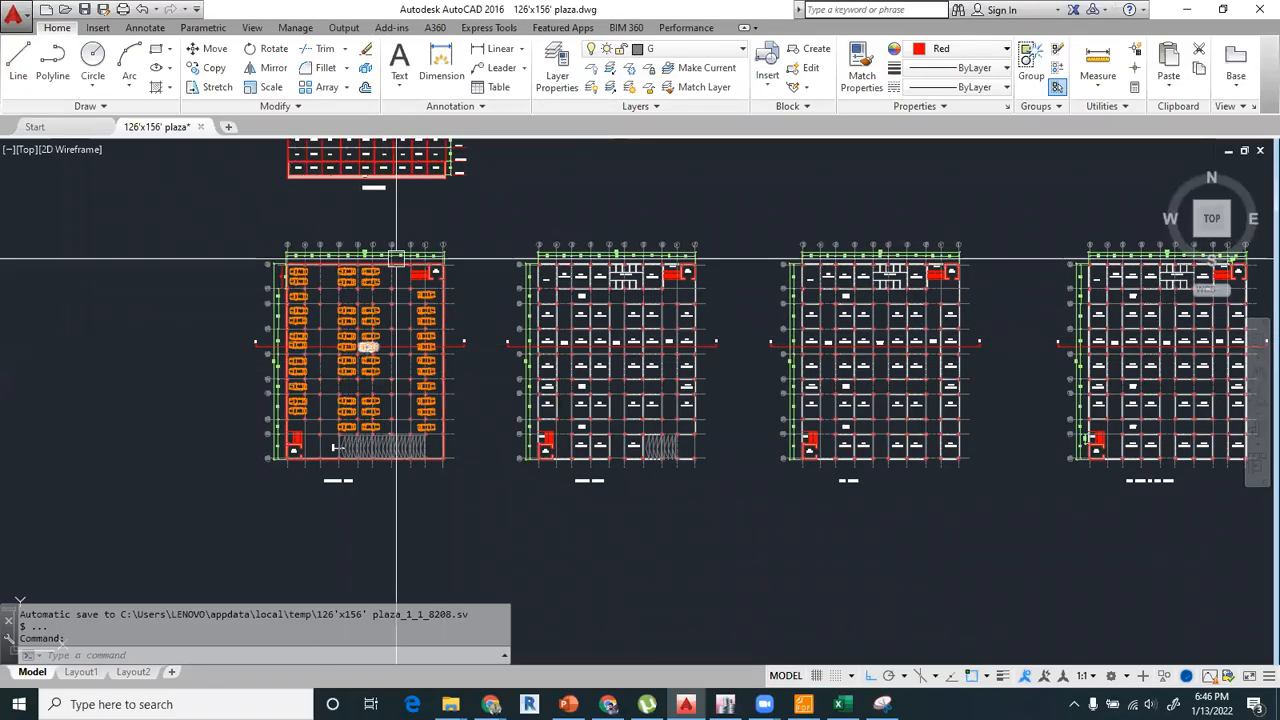
pyautogui.scroll(-2, 389, 203)
pyautogui.scroll(8, 389, 203)
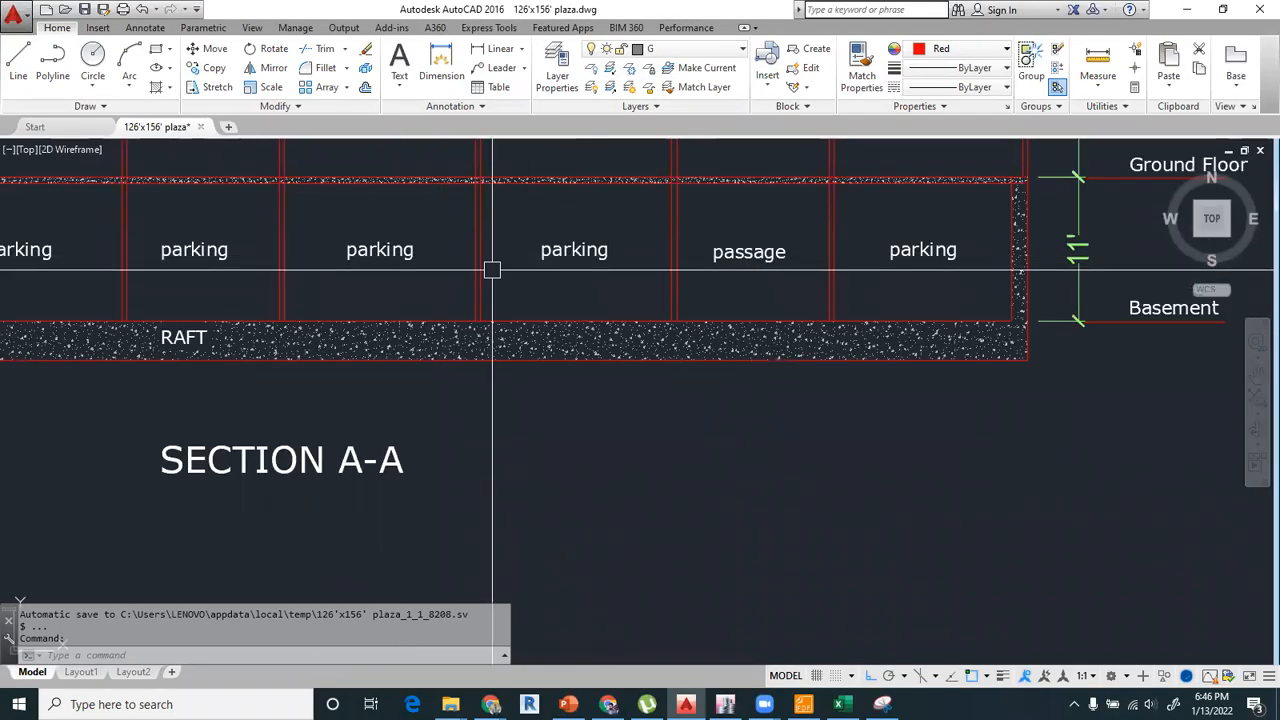
pyautogui.scroll(-2, 567, 282)
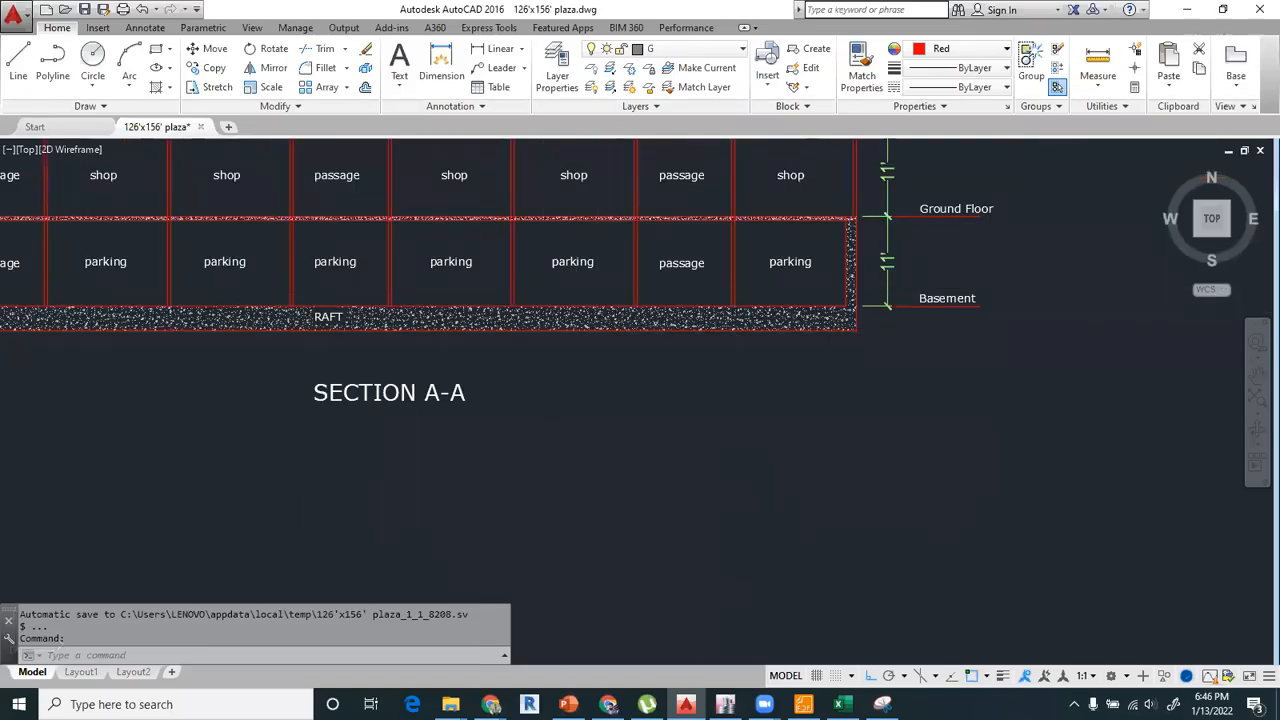
pyautogui.scroll(-4, 611, 323)
pyautogui.moveTo(640, 385); pyautogui.dragTo(495, 315, button='middle')
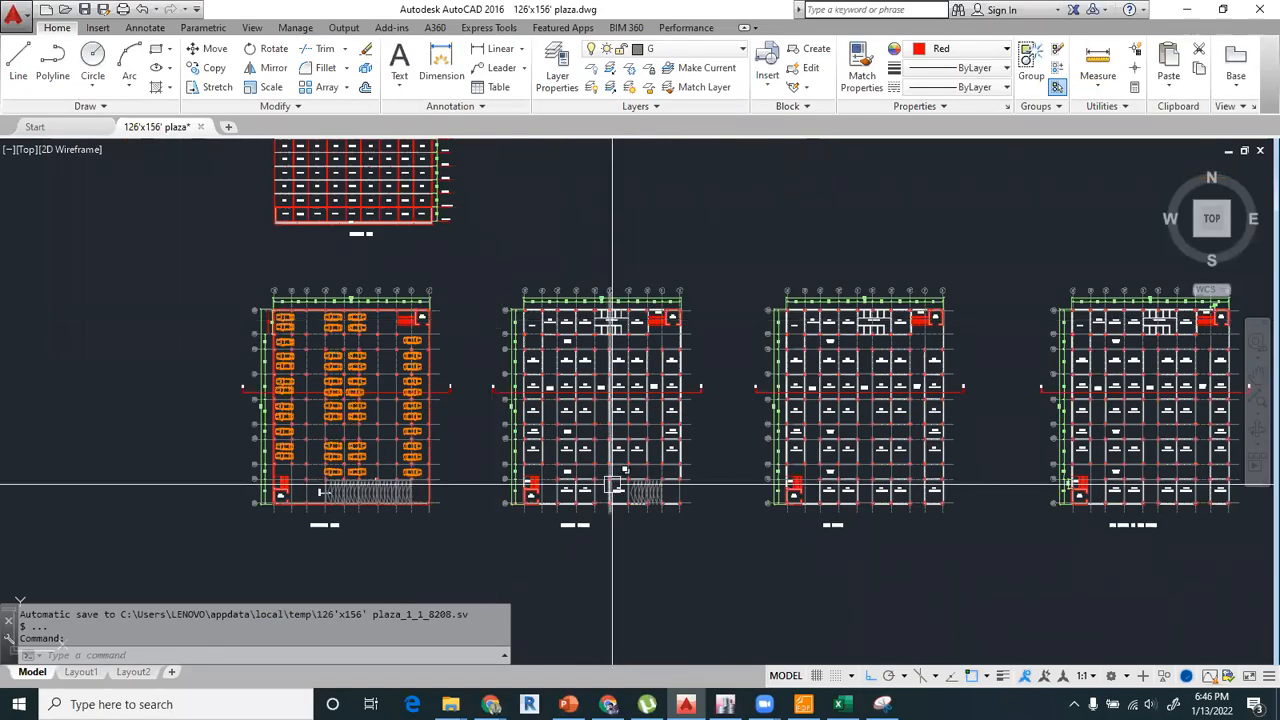
# Examine the stairs and lift cores at the two opposite corners of the ground floor plan.
pyautogui.scroll(4, 627, 505)
pyautogui.moveTo(310, 408)
pyautogui.mouseDown(button='middle')
pyautogui.moveTo(401, 407)
pyautogui.moveTo(294, 423)
pyautogui.mouseUp(button='middle')
pyautogui.scroll(2, 345, 447)
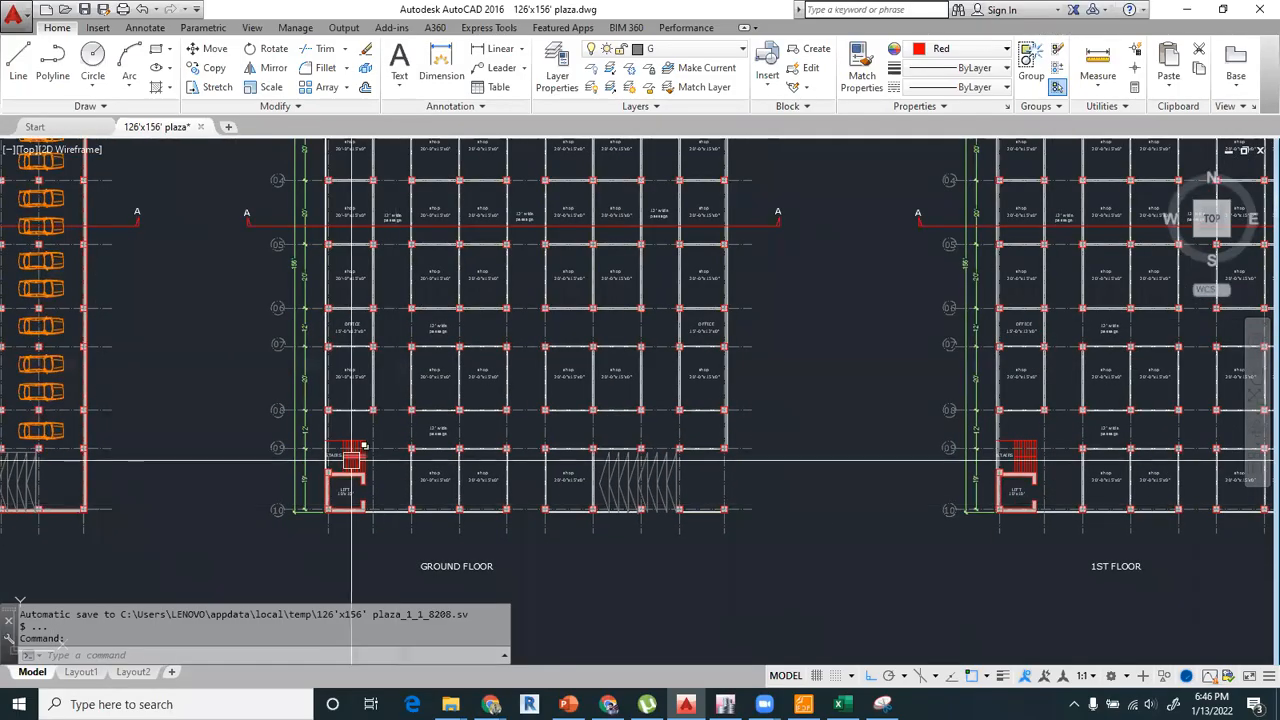
pyautogui.scroll(2, 358, 441)
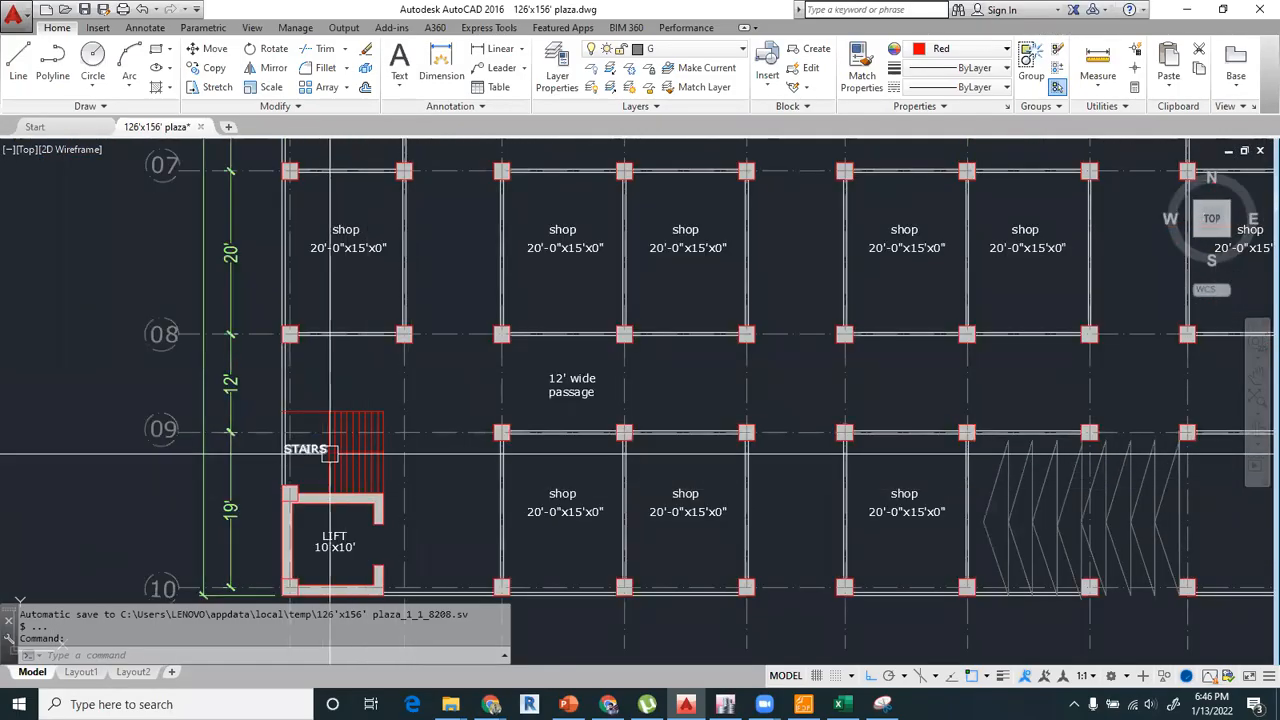
pyautogui.scroll(-4, 352, 488)
pyautogui.moveTo(544, 321); pyautogui.dragTo(509, 533, button='middle')
pyautogui.scroll(5, 655, 245)
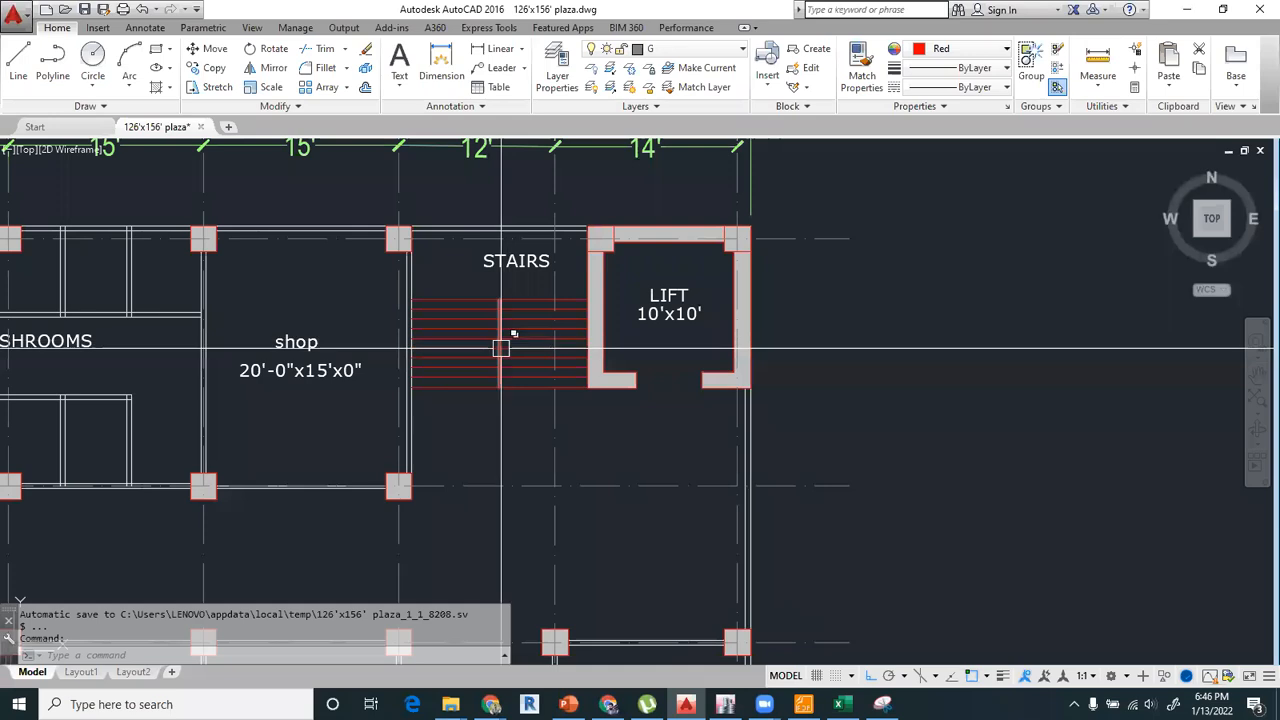
pyautogui.scroll(-6, 500, 348)
# Examine the ramp bays between grids 09 and 10 of the ground floor plan and switch back to ETABS.
pyautogui.scroll(2, 495, 391)
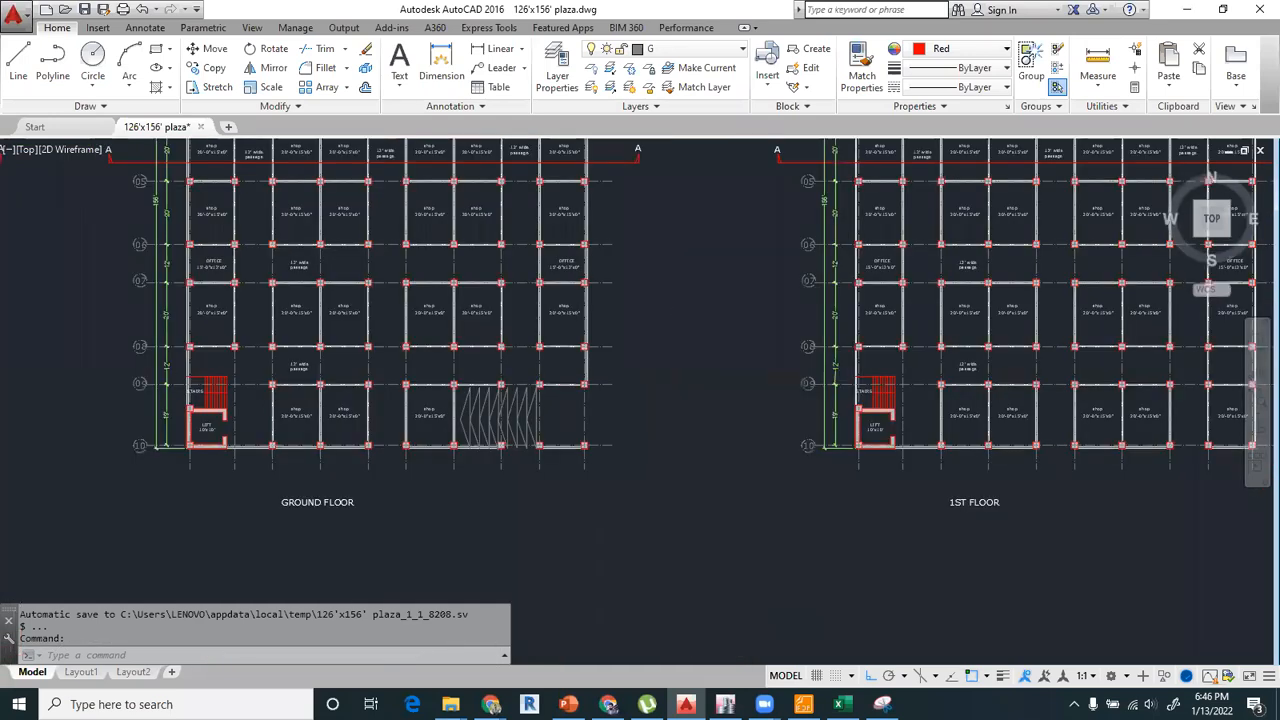
pyautogui.scroll(5, 495, 391)
pyautogui.scroll(-2, 495, 391)
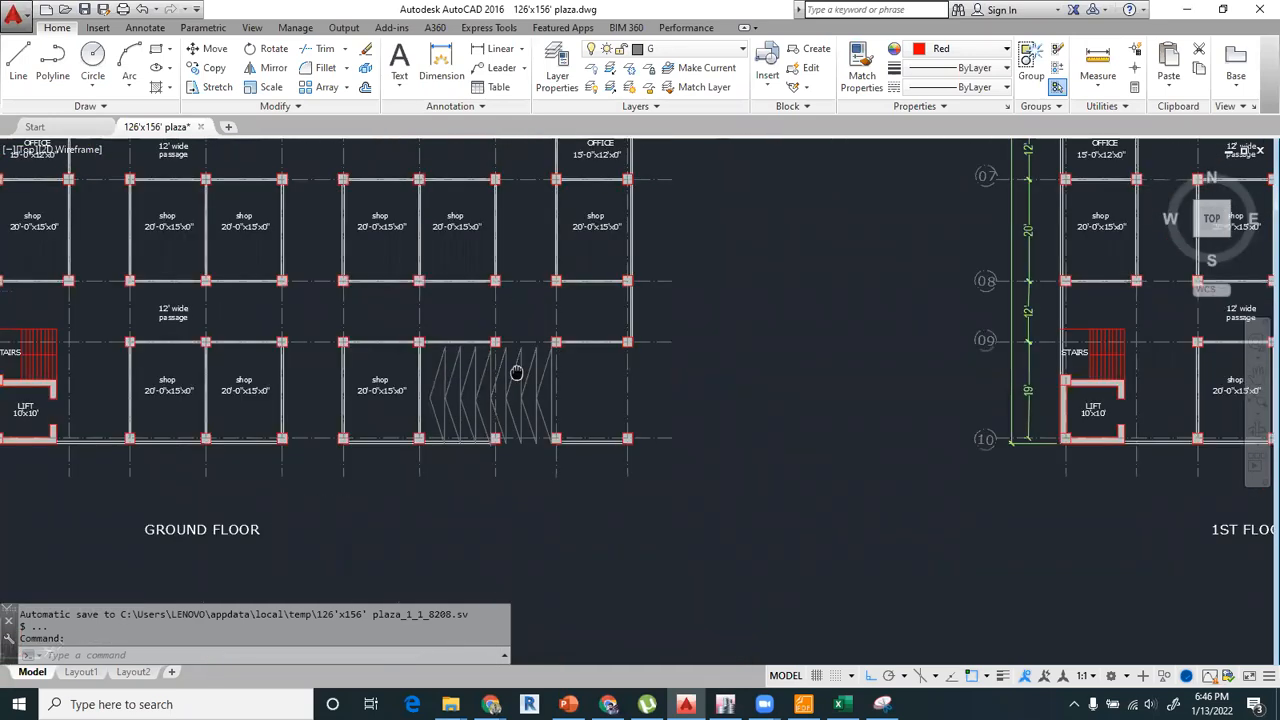
pyautogui.moveTo(516, 373)
pyautogui.mouseDown(button='middle')
pyautogui.moveTo(488, 389)
pyautogui.moveTo(669, 386)
pyautogui.mouseUp(button='middle')
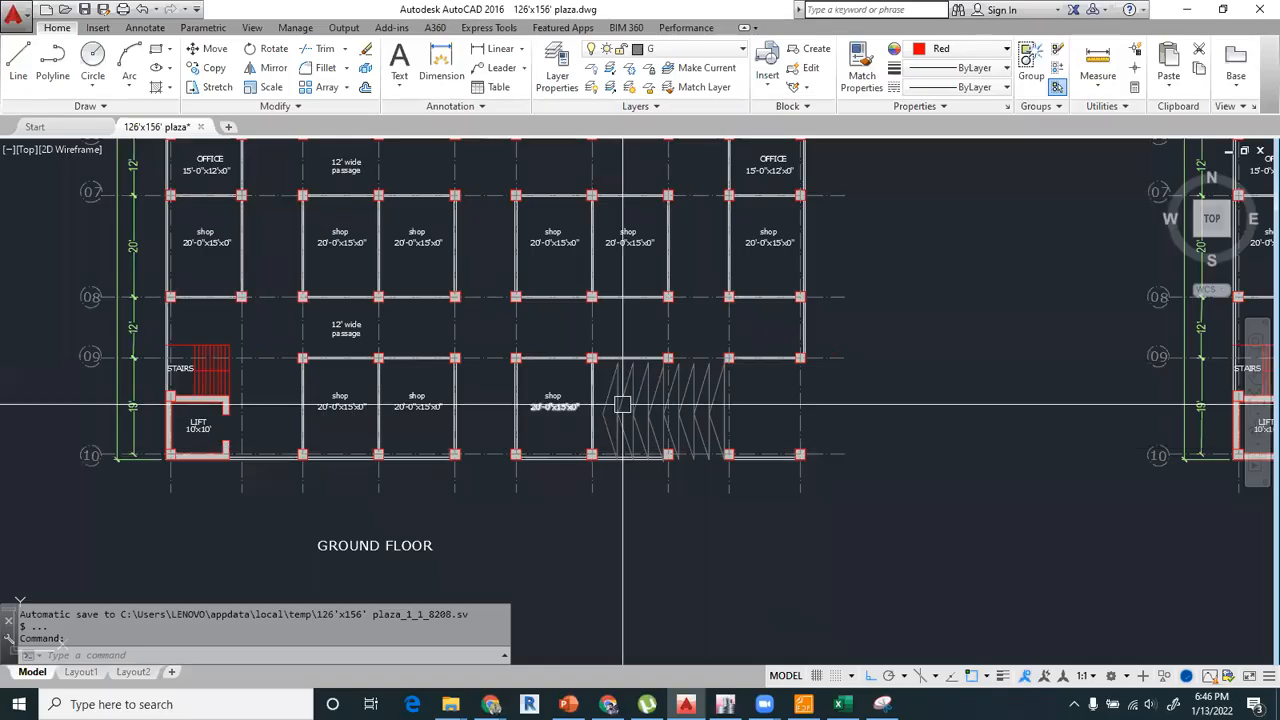
pyautogui.scroll(2, 640, 420)
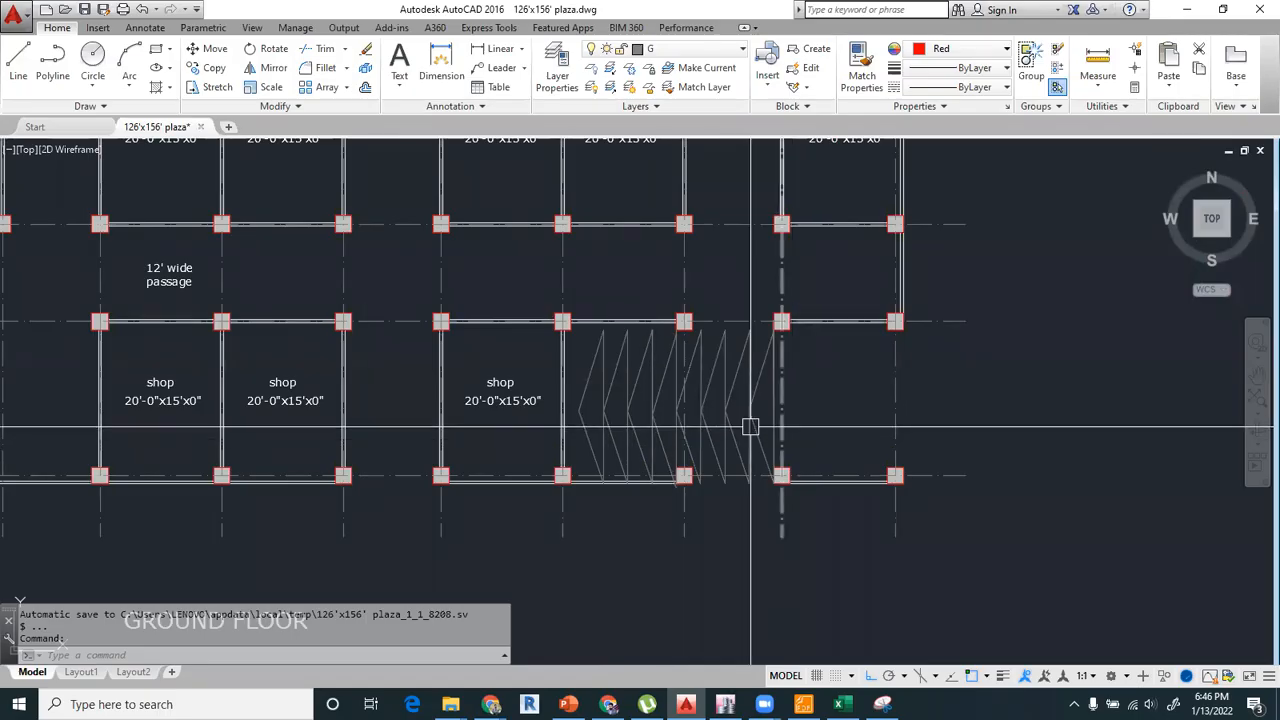
pyautogui.hotkey('alt', 'Tab')
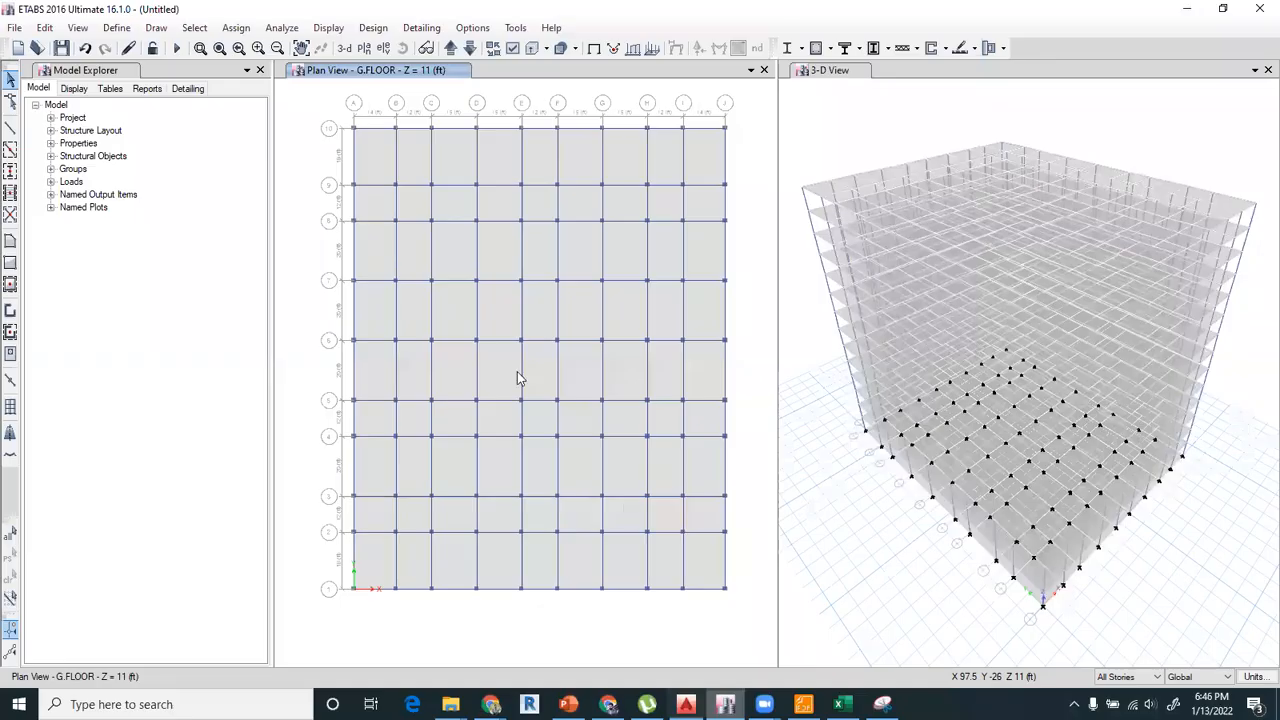
# Show the G.FLOOR plan in one view and the elevation along grid A in the other, focused on the lower stories.
pyautogui.click(364, 48)
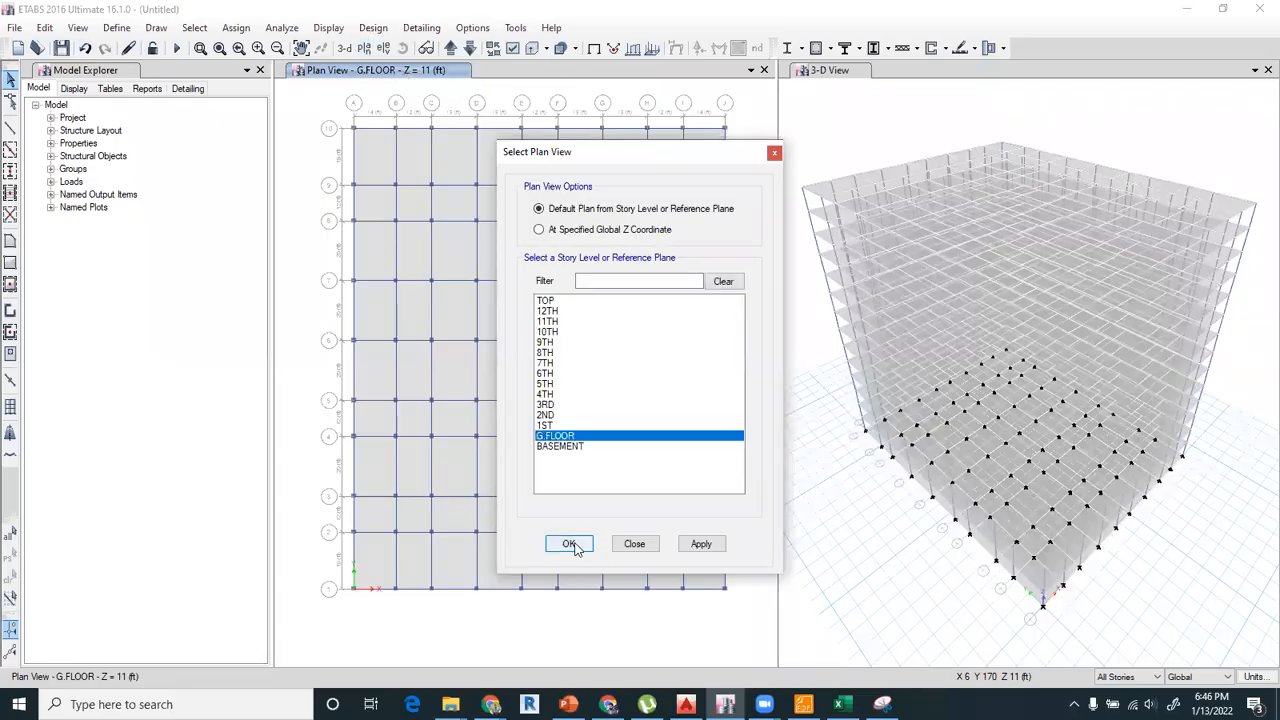
pyautogui.click(572, 544)
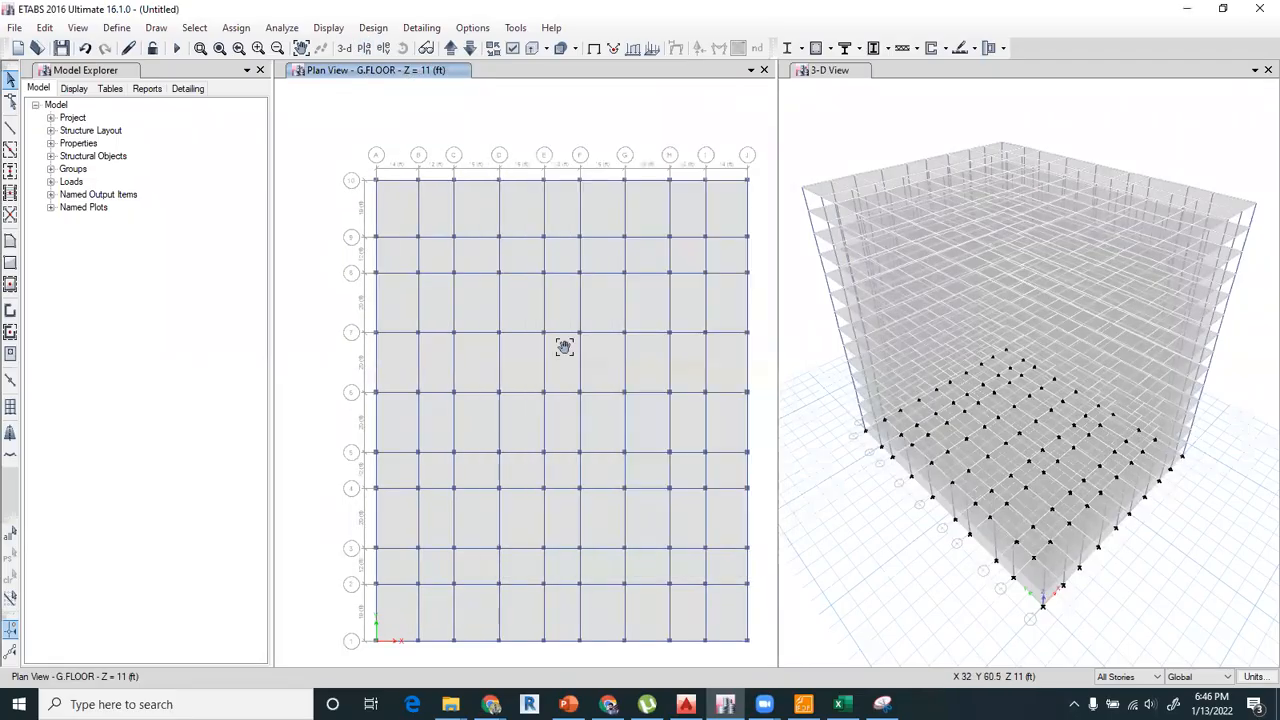
pyautogui.moveTo(546, 311); pyautogui.dragTo(511, 218)
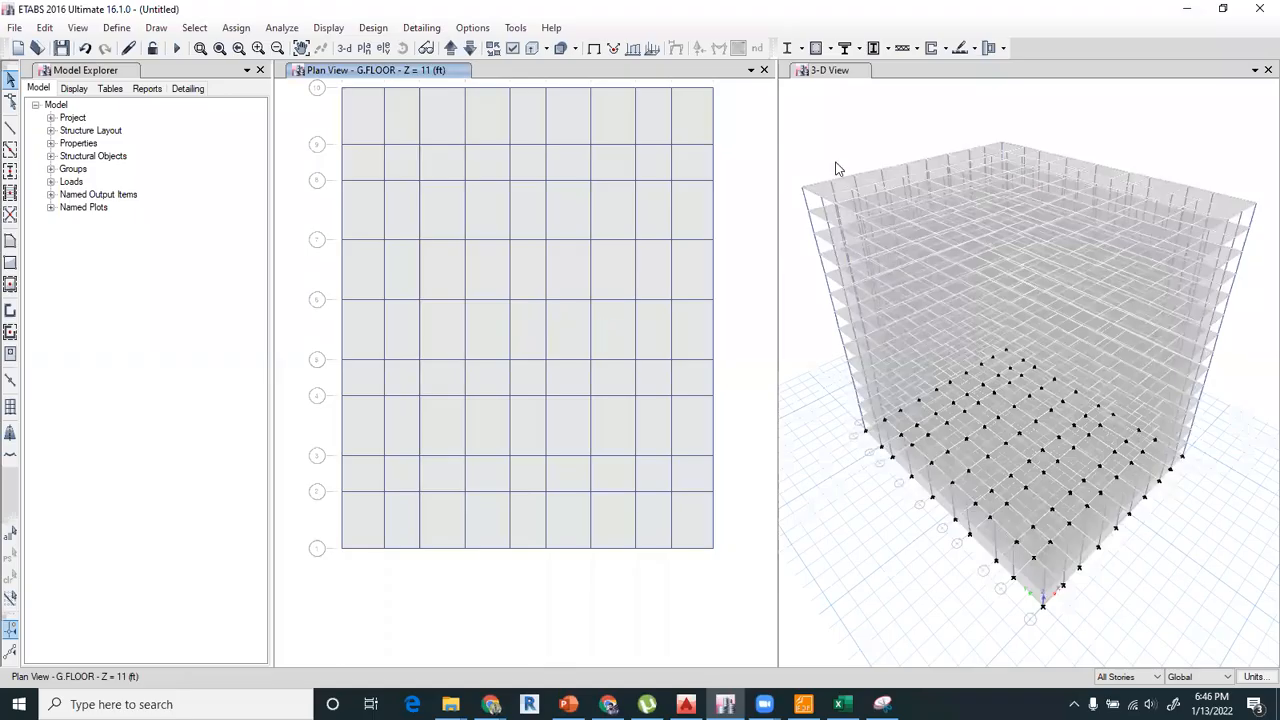
pyautogui.click(383, 48)
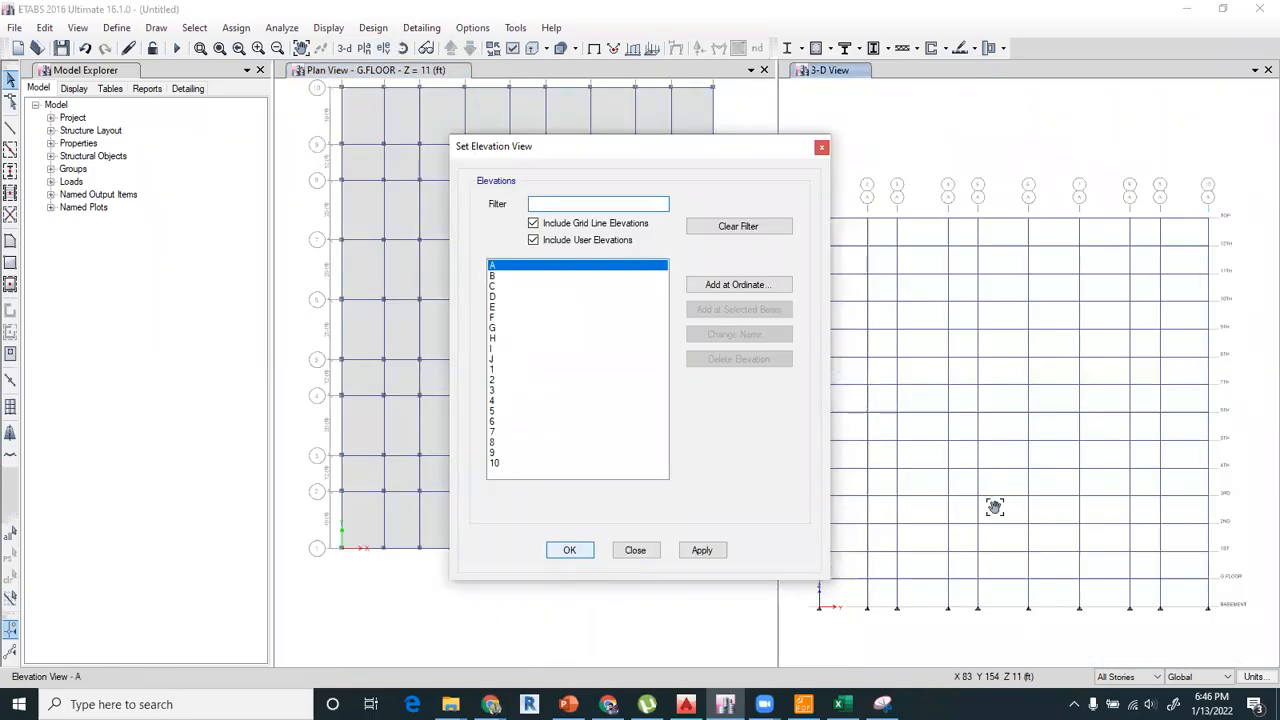
pyautogui.scroll(3, 1117, 500)
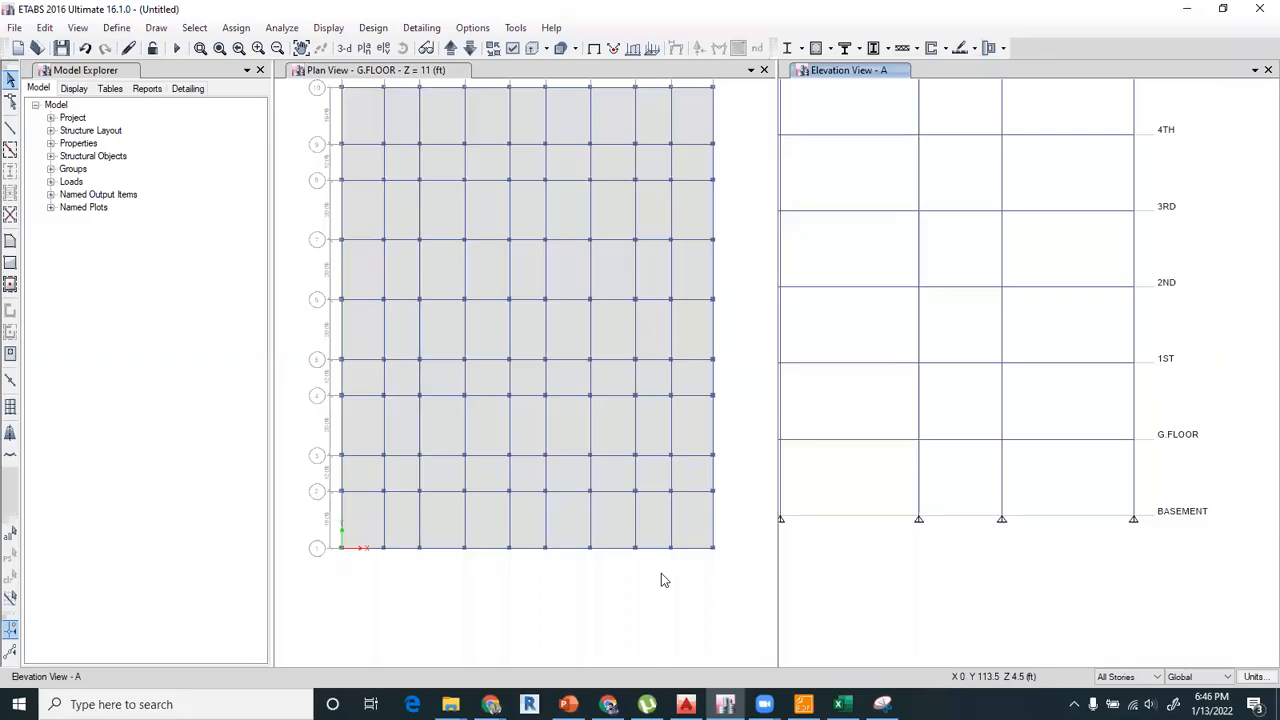
# Return to the G.FLOOR plan and limit edits to One Story.
pyautogui.click(690, 520)
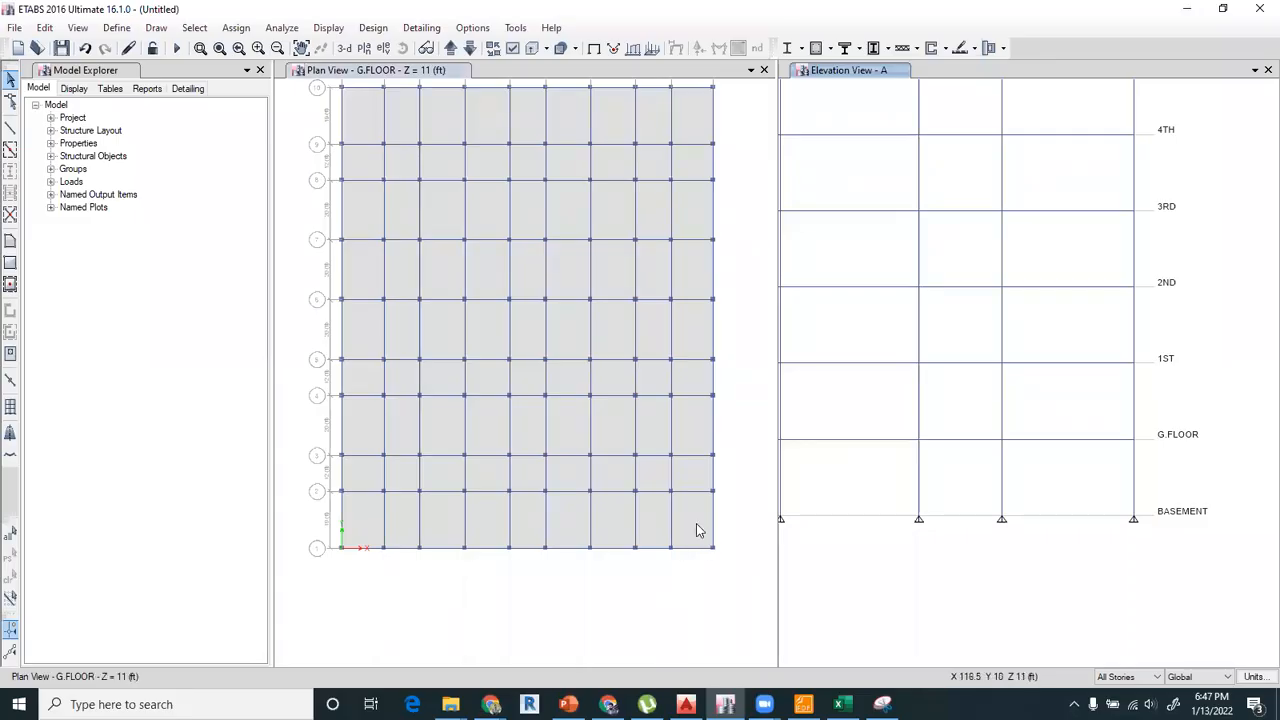
pyautogui.click(1142, 677)
# Delete the three G.FLOOR slab panels between grids G–J and 1–2, plus the beams crossing them on grids H and I.
pyautogui.click(690, 528)
pyautogui.click(678, 528)
pyautogui.click(656, 522)
pyautogui.click(616, 519)
pyautogui.press('Delete')
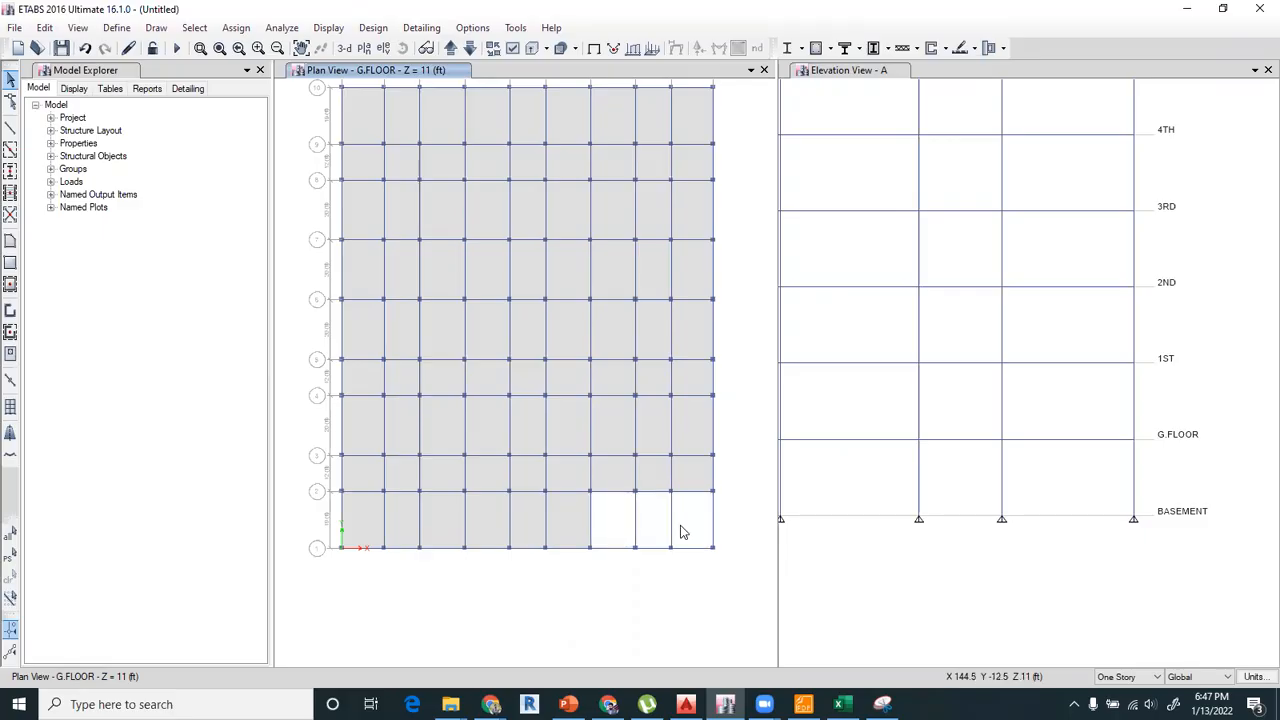
pyautogui.click(659, 523)
pyautogui.click(633, 520)
pyautogui.press('Delete')
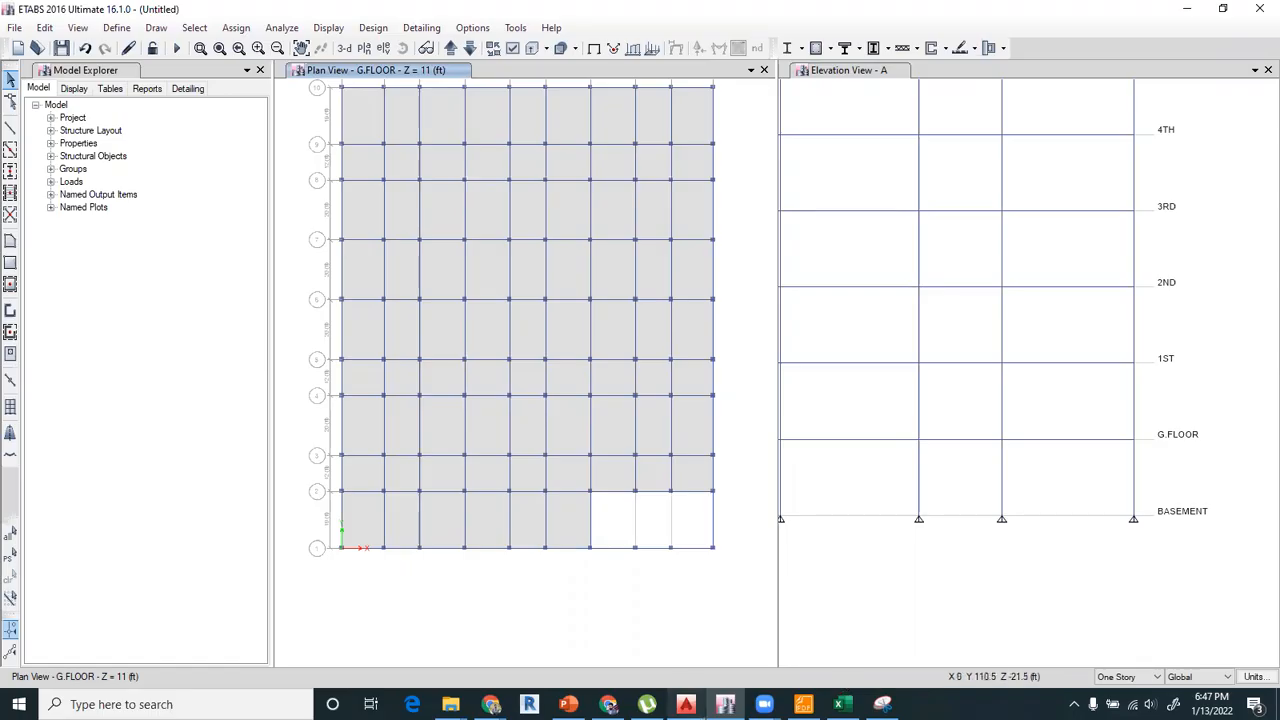
# Compare the ramp location in the AutoCAD ground floor plan with the cleared bays in the ETABS G.FLOOR plan.
pyautogui.click(686, 704)
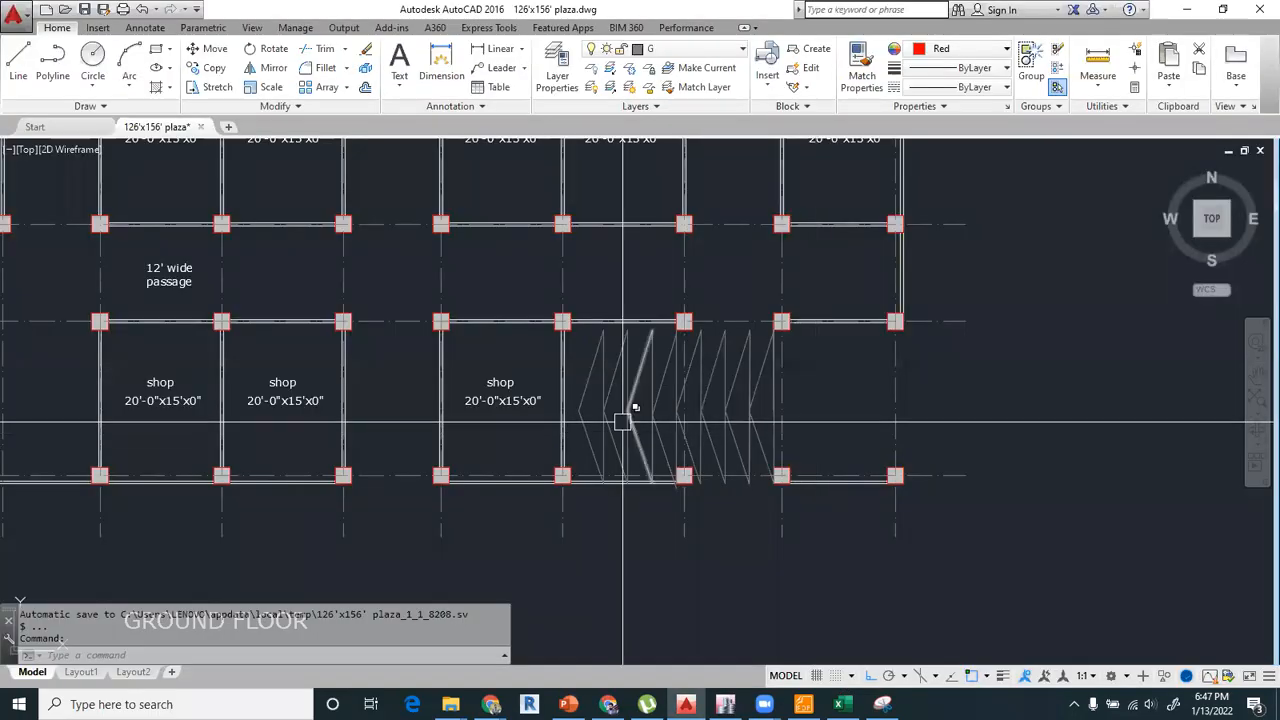
pyautogui.click(726, 704)
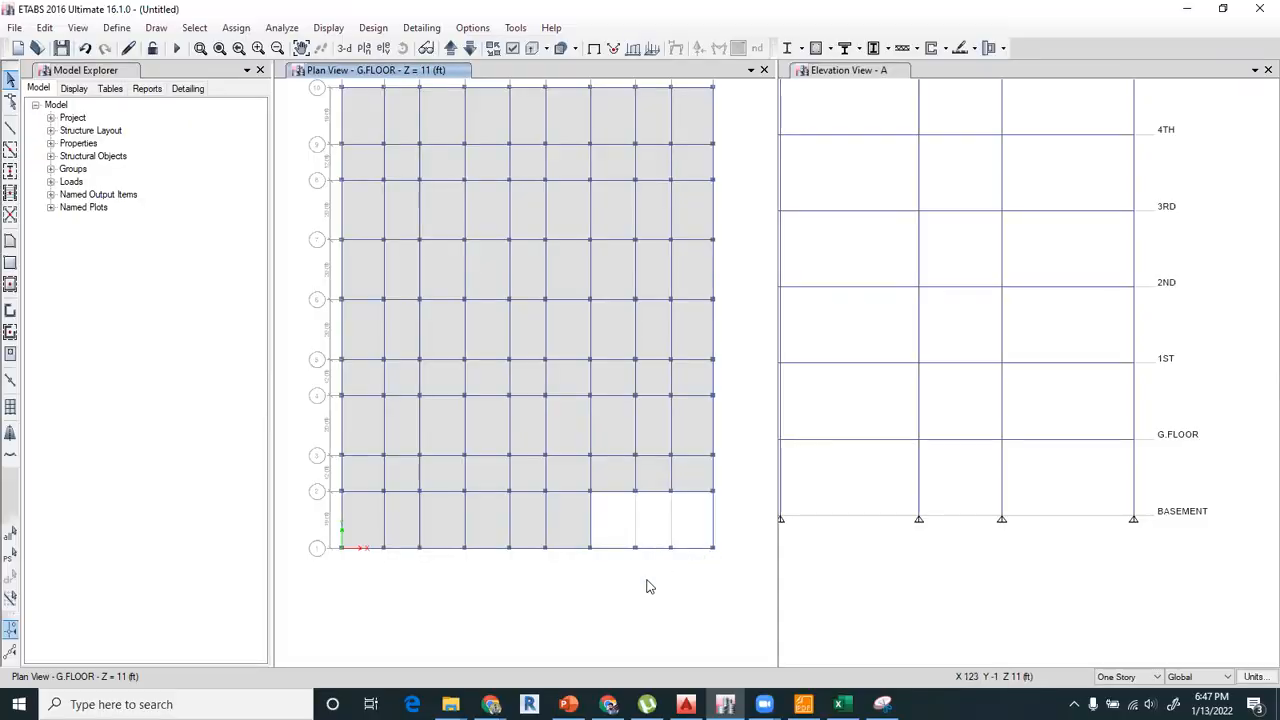
pyautogui.scroll(5, 645, 562)
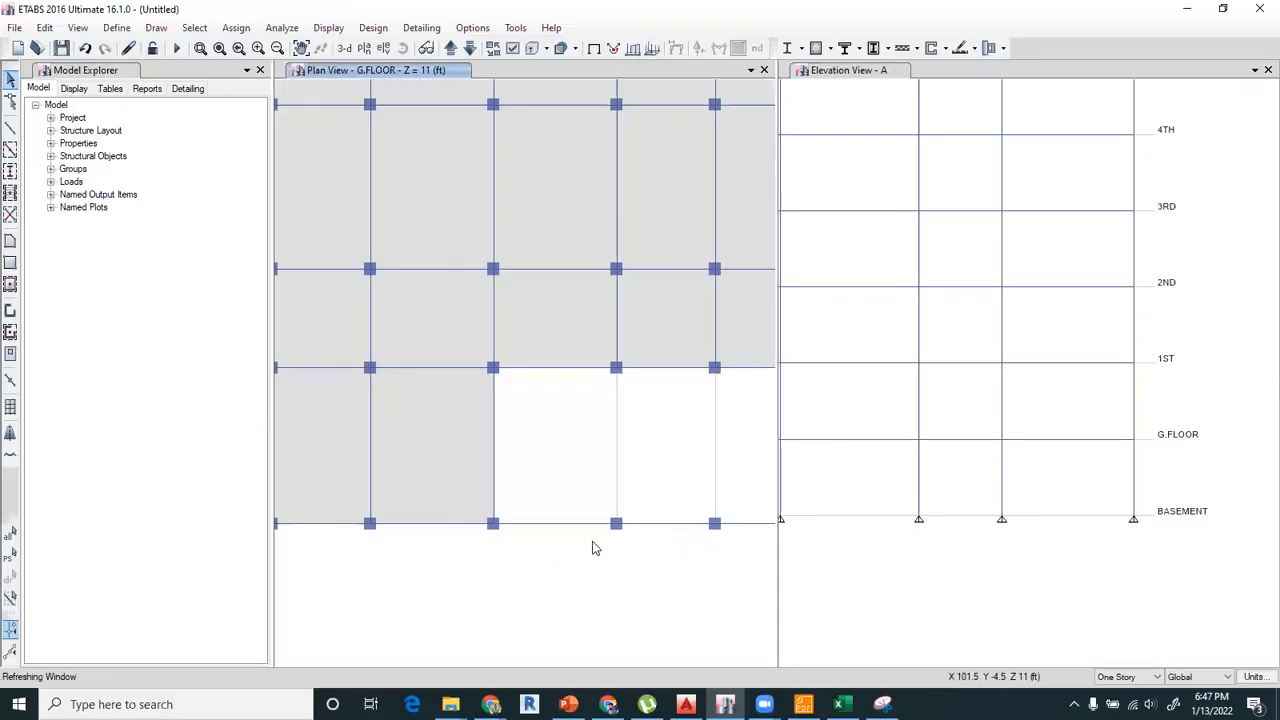
pyautogui.scroll(-5, 610, 540)
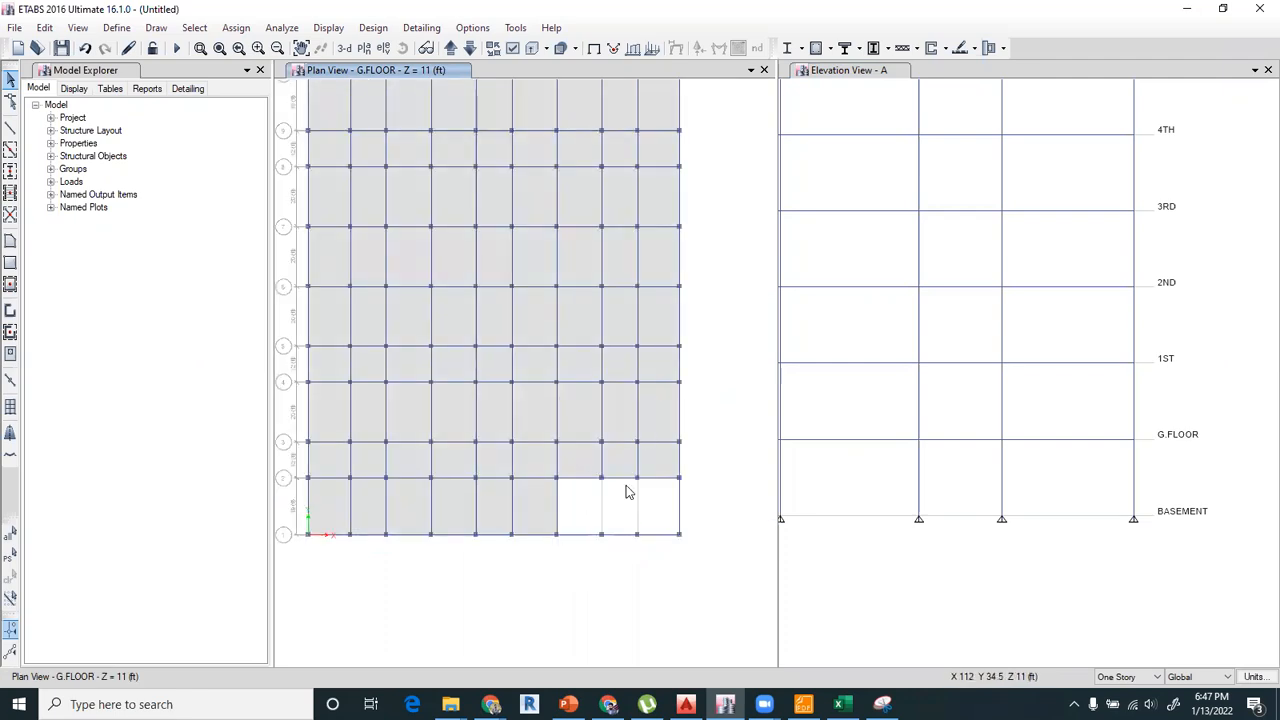
# Undo the last beam and slab panel deletions on G.FLOOR.
pyautogui.click(86, 52)
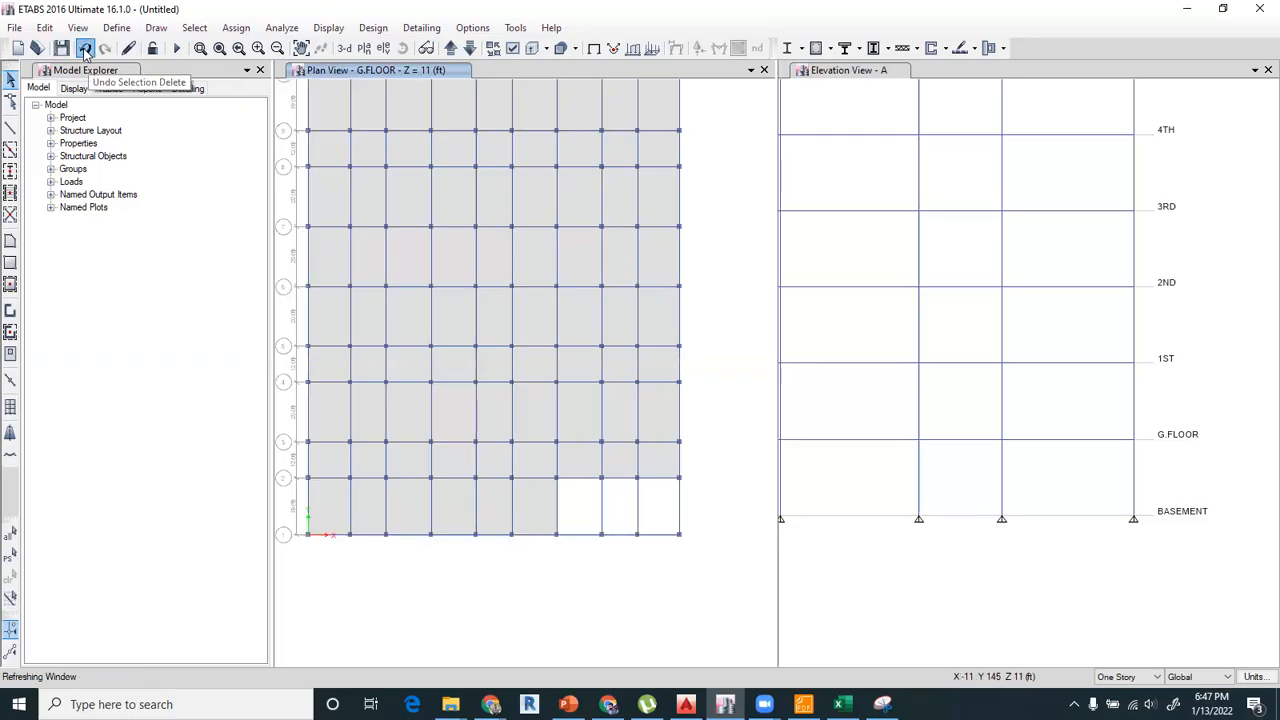
pyautogui.click(86, 52)
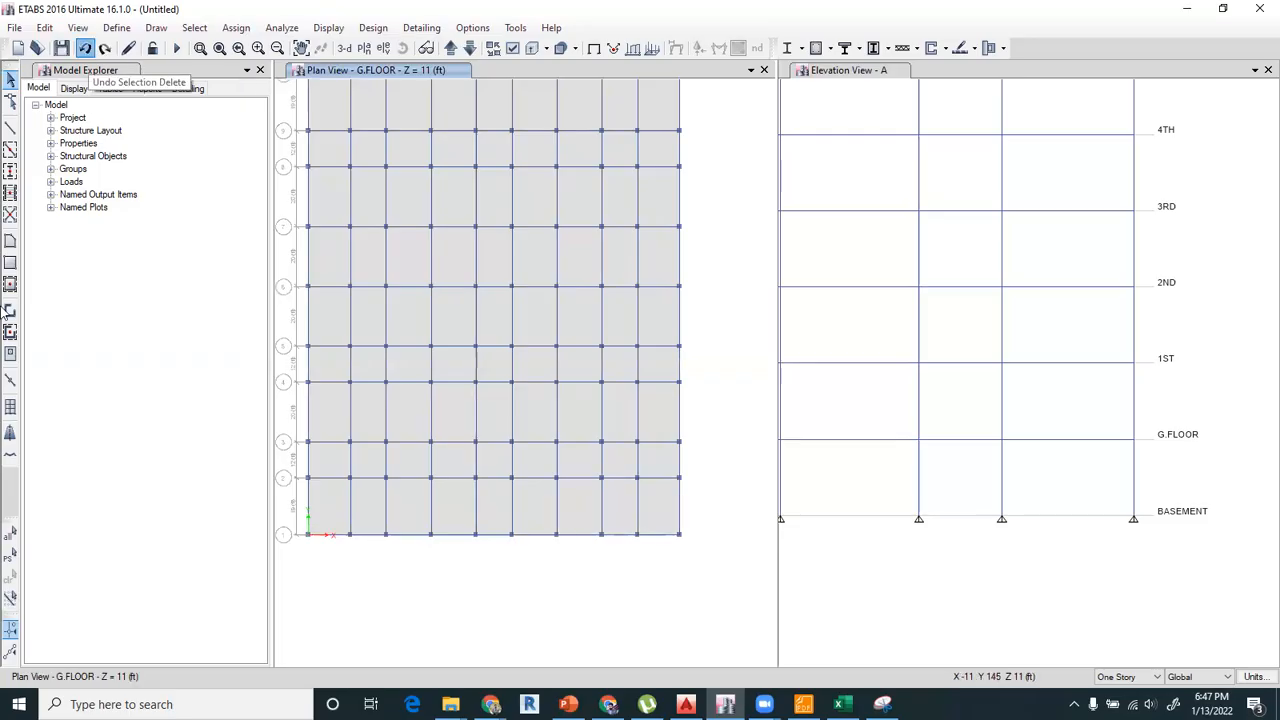
# Draw a rectangular floor area with the Opening property over the ramp bays from grid intersection G-2 to J-1.
pyautogui.click(10, 263)
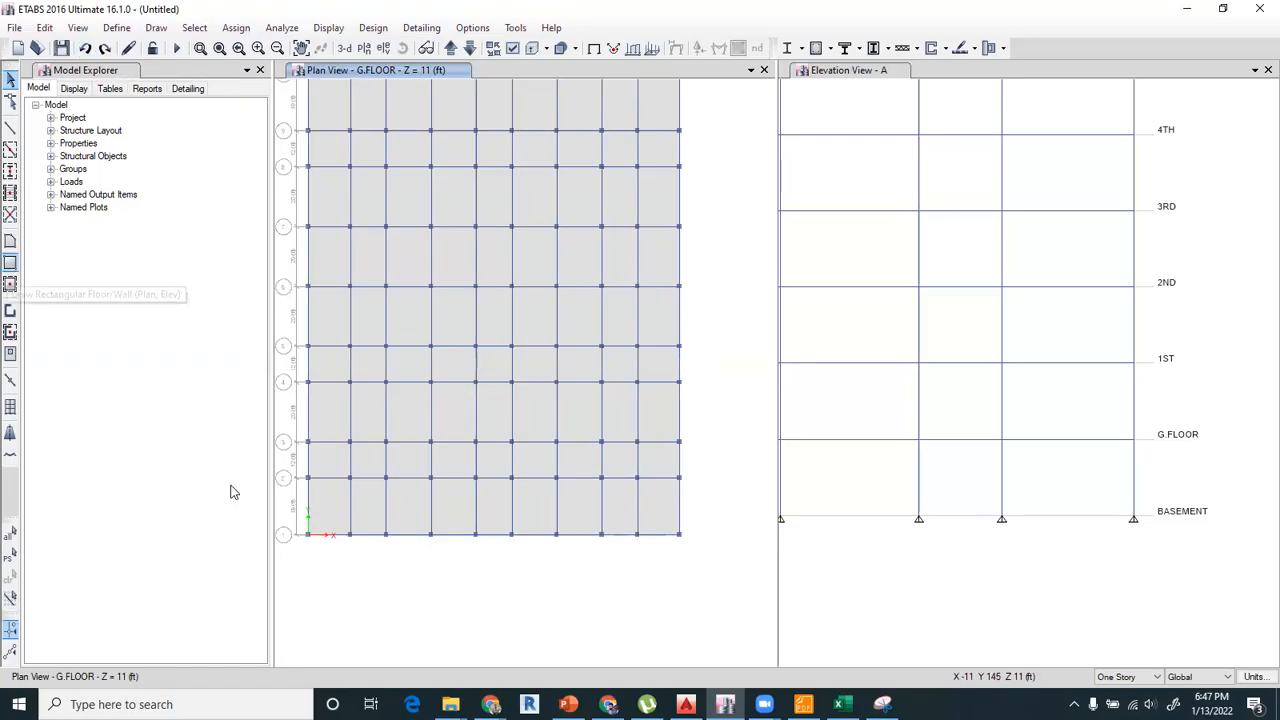
pyautogui.click(250, 545)
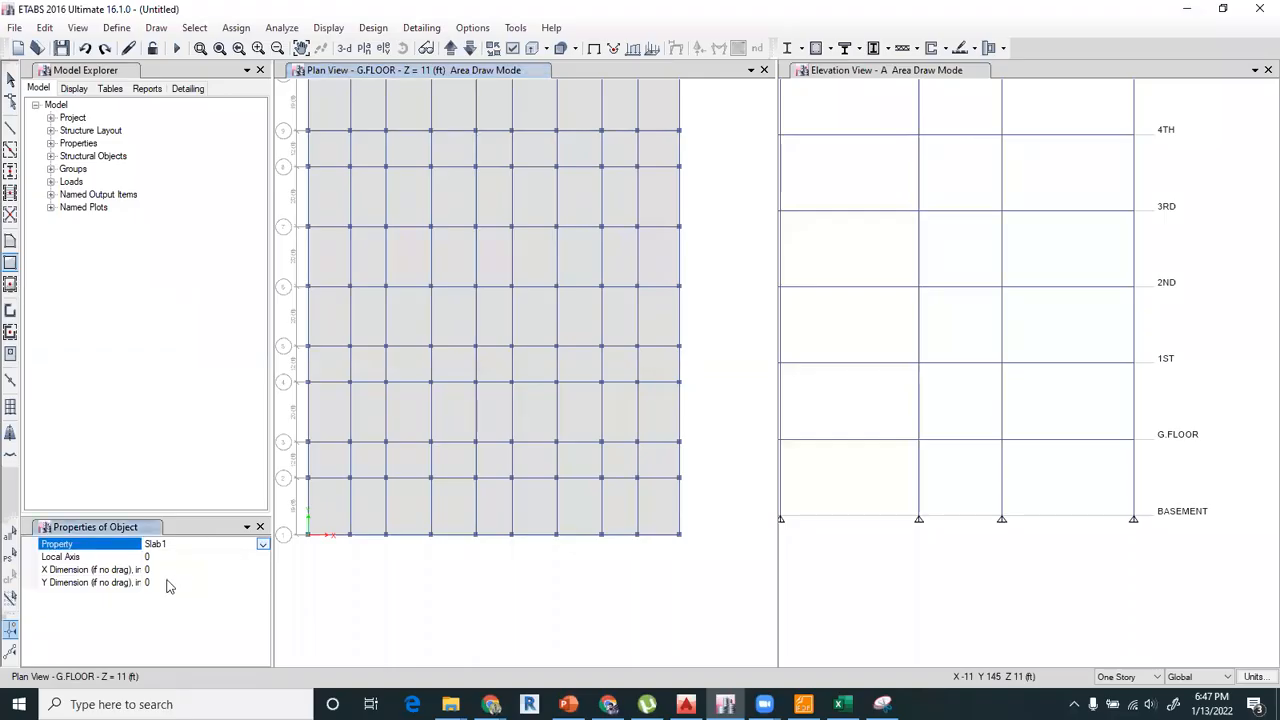
pyautogui.click(263, 545)
pyautogui.click(160, 578)
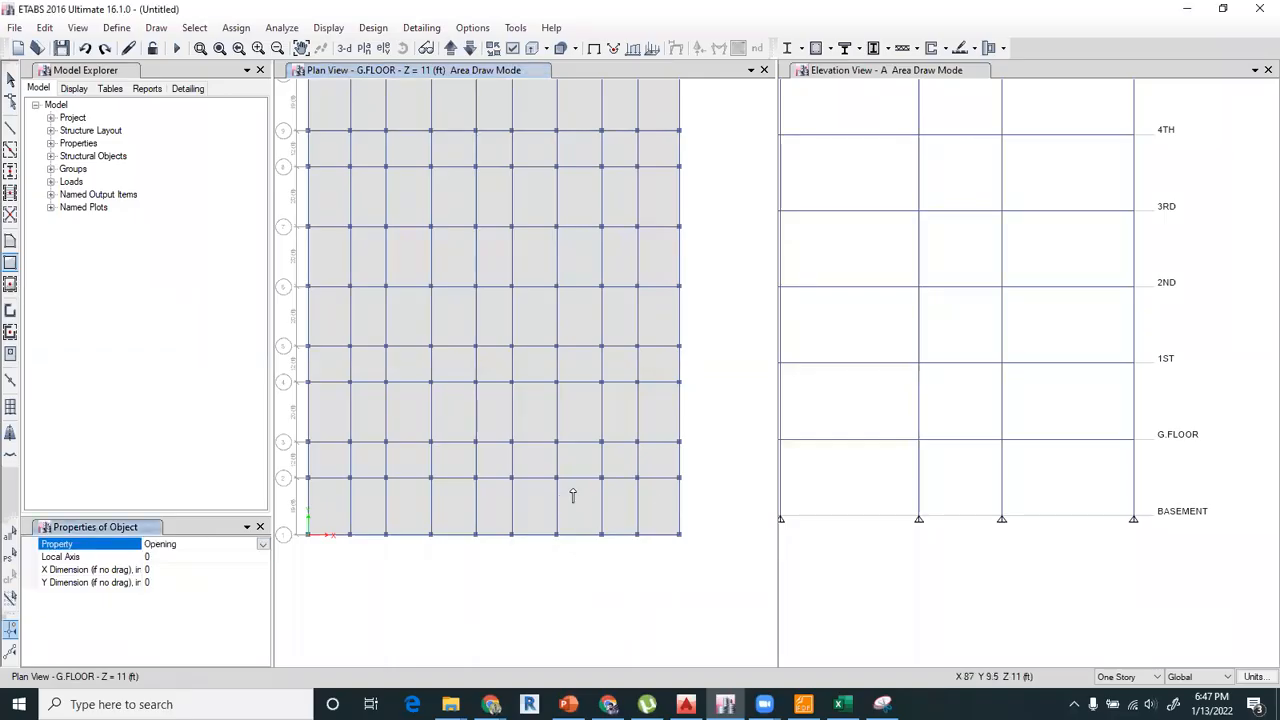
pyautogui.click(557, 477)
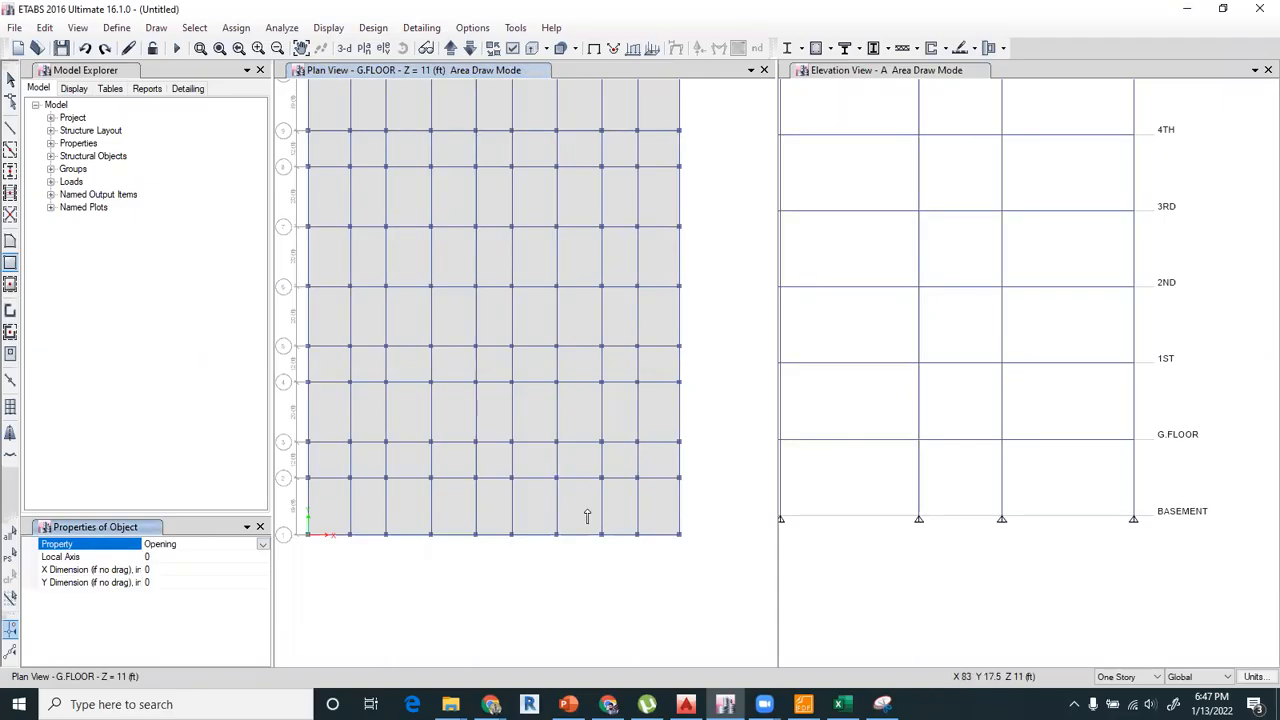
pyautogui.click(680, 535)
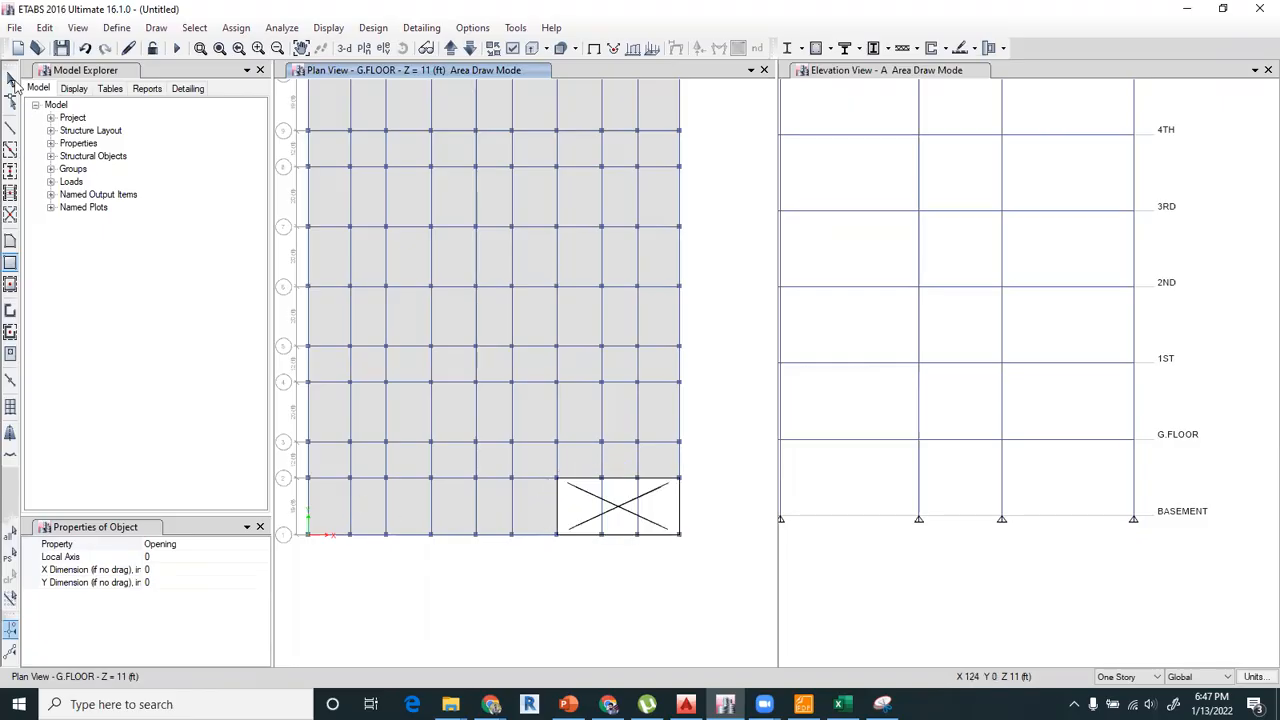
# Delete the two G.FLOOR beams on grids H and I that cross the ramp opening.
pyautogui.click(12, 82)
pyautogui.click(600, 508)
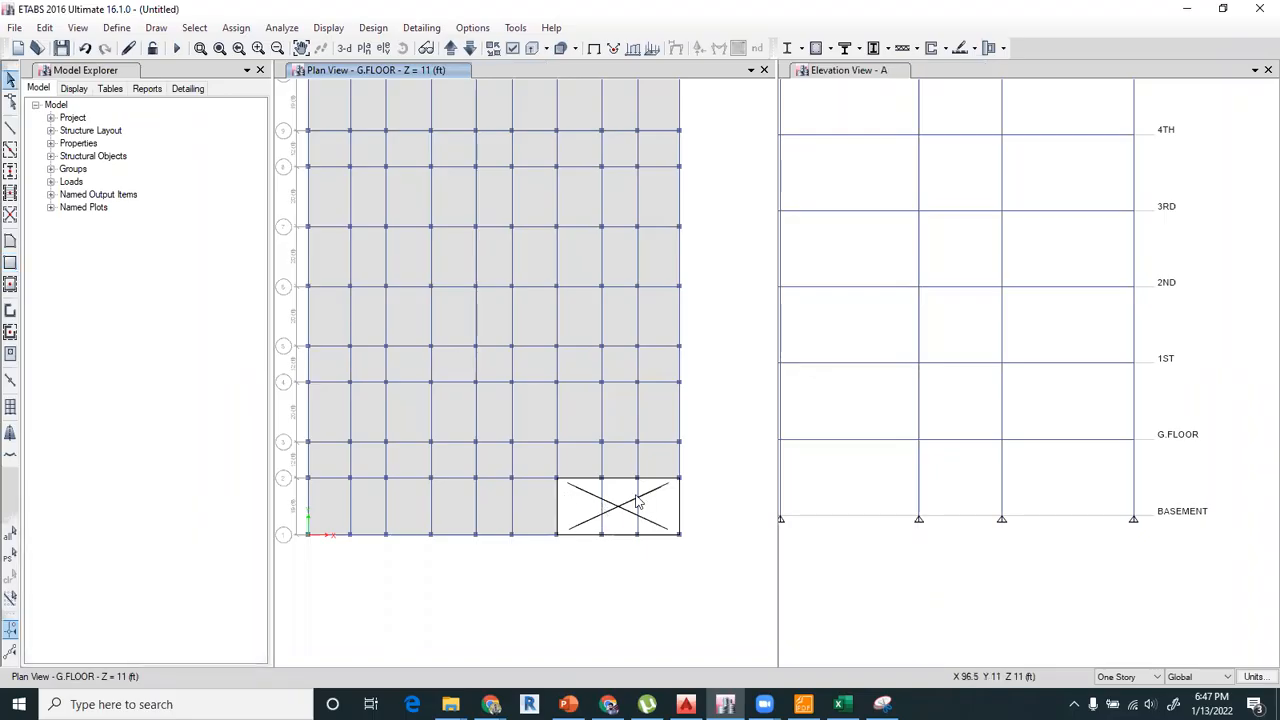
pyautogui.click(640, 490)
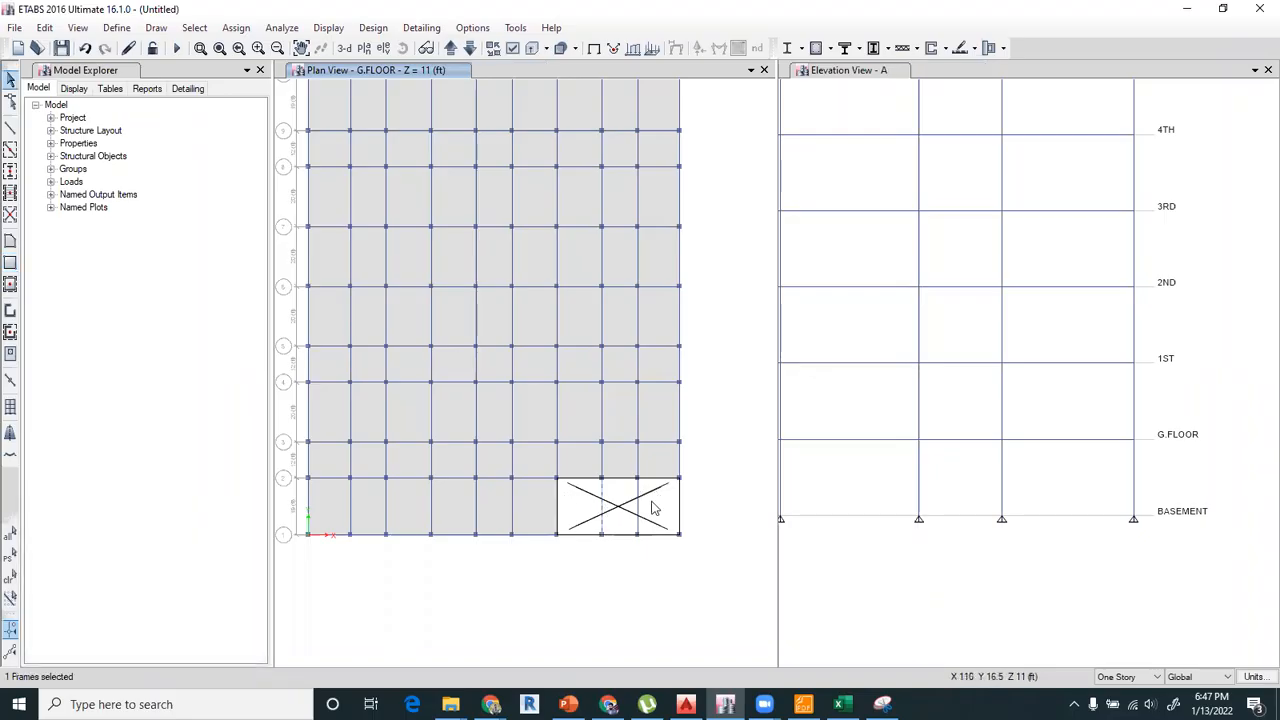
pyautogui.press('Delete')
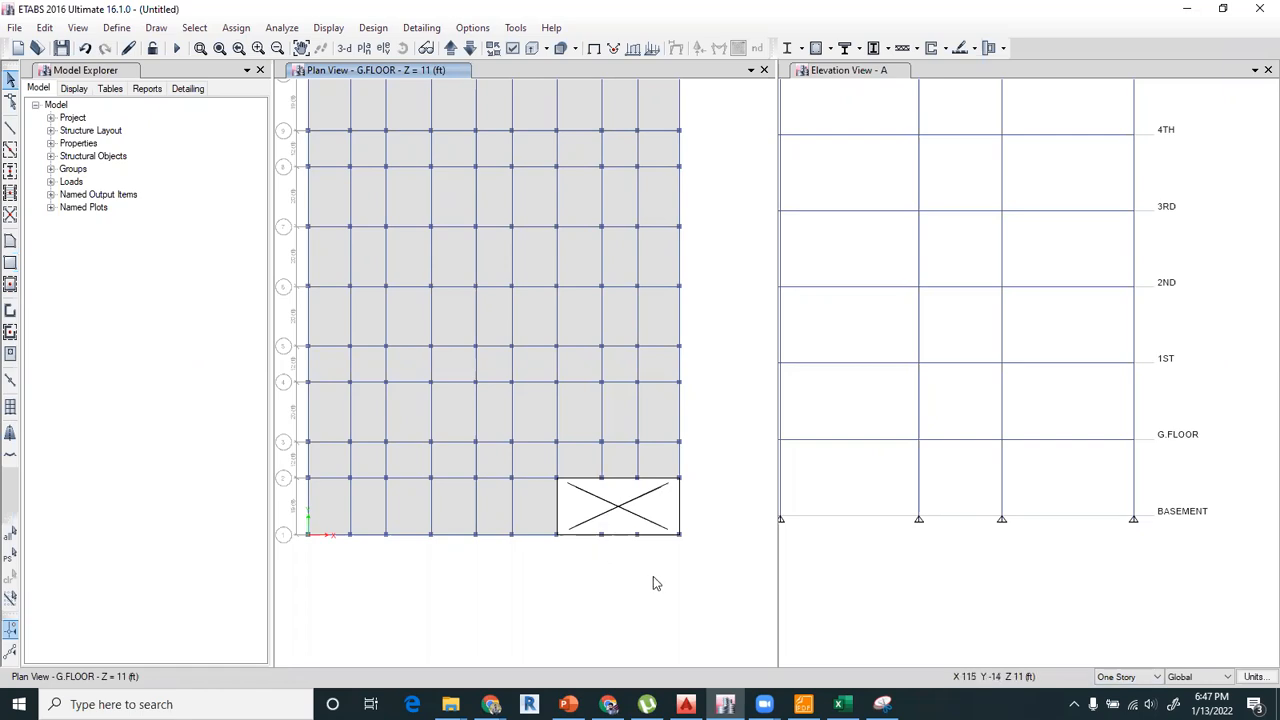
# Delete the ramp opening and the three slab panels beneath it between grids G–J and 1–2.
pyautogui.click(620, 512)
pyautogui.press('Delete')
pyautogui.click(651, 500)
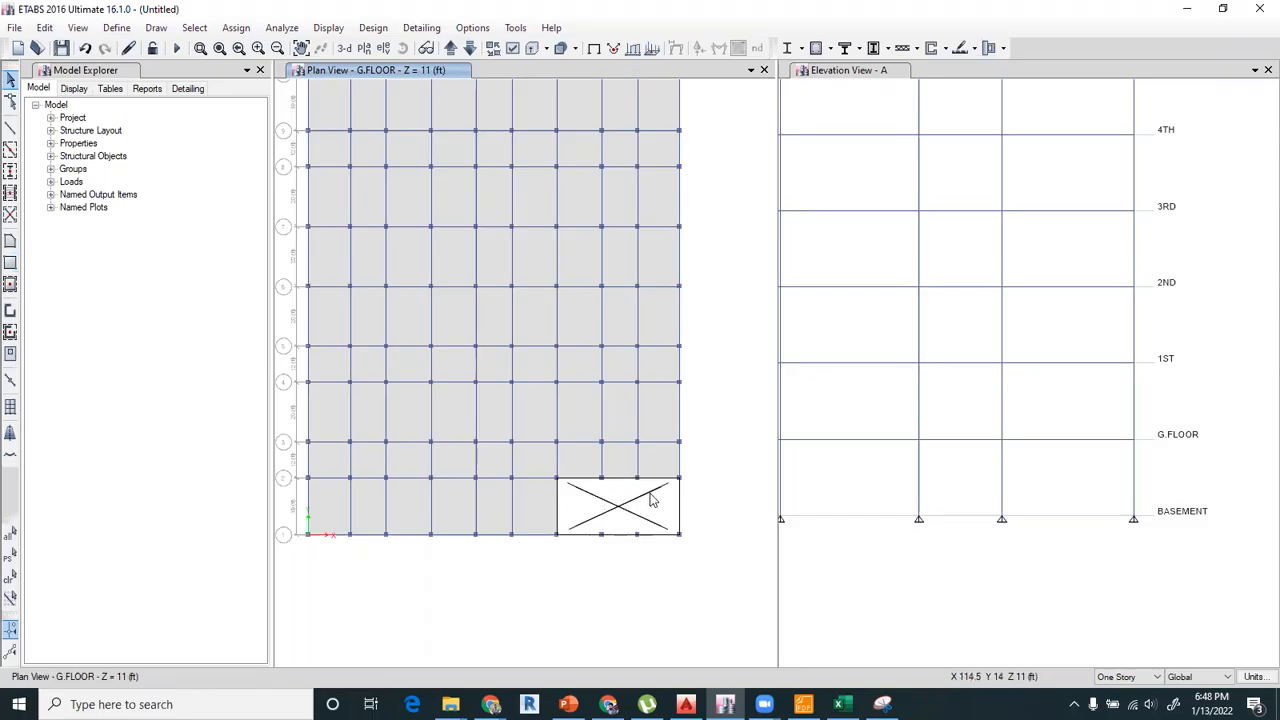
pyautogui.press('Delete')
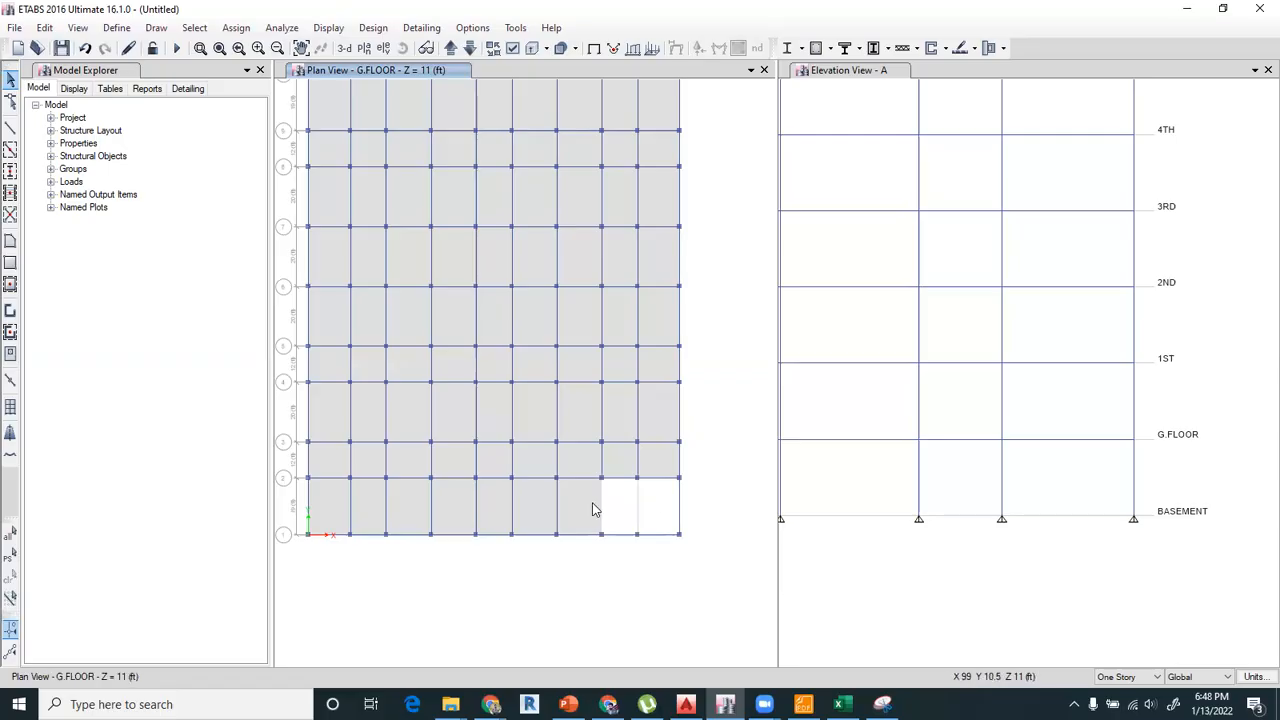
pyautogui.press('Delete')
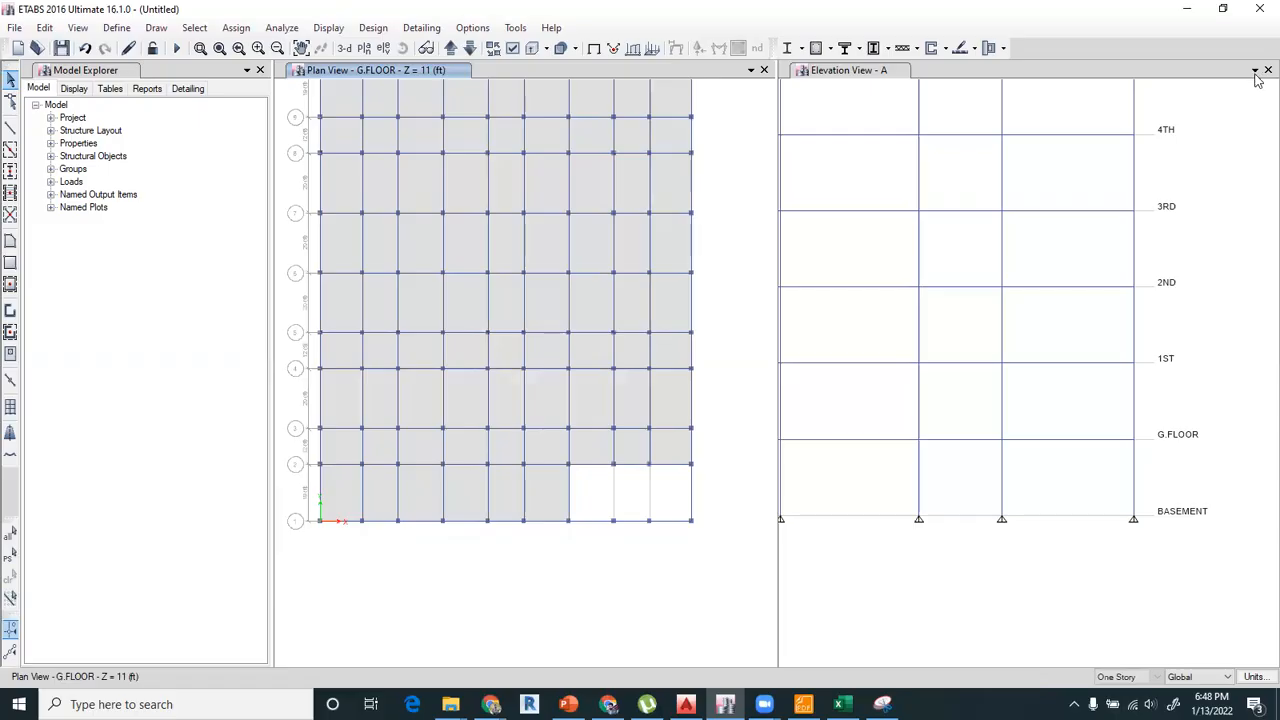
# Close the elevation view and bring up the G.FLOOR plan's corner bays around grids A and 1.
pyautogui.click(950, 392)
pyautogui.moveTo(936, 514); pyautogui.dragTo(857, 351, button='middle')
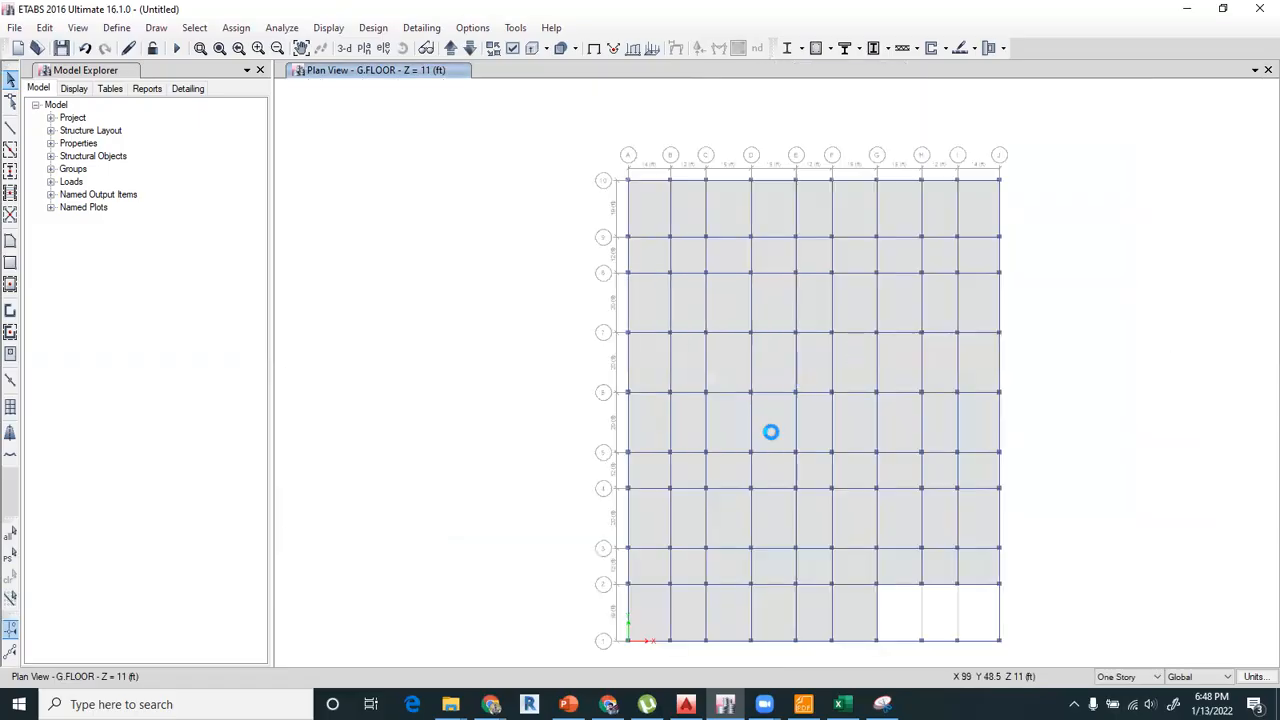
pyautogui.scroll(3, 884, 446)
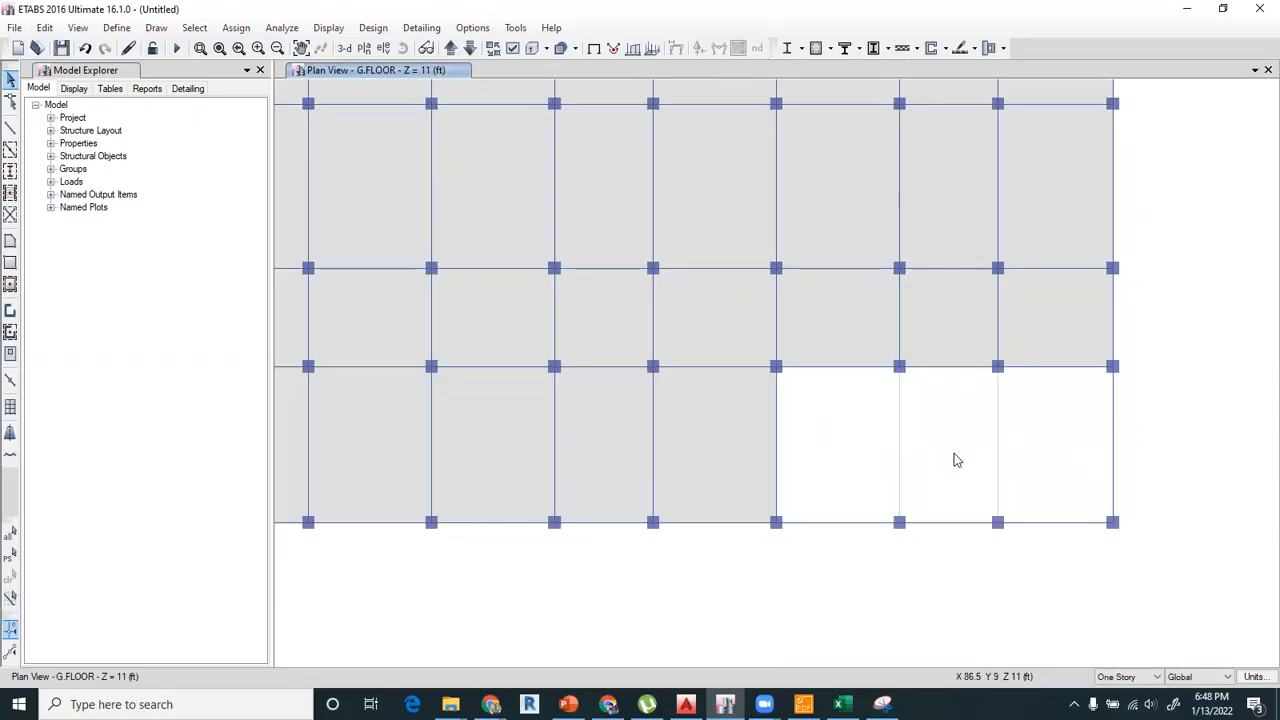
pyautogui.moveTo(546, 445); pyautogui.dragTo(800, 471, button='middle')
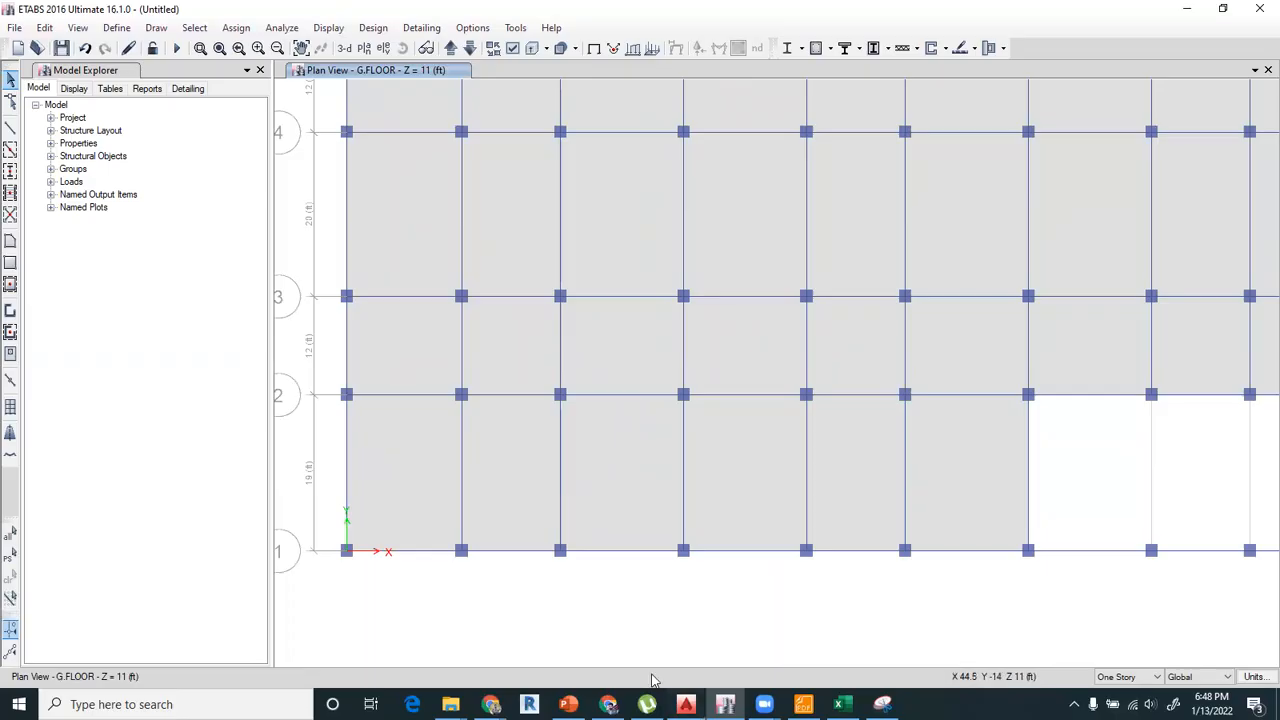
# Switch to AutoCAD and measure the stairs beside the lift from the lift wall to their far edge with an aligned dimension.
pyautogui.click(686, 704)
pyautogui.moveTo(294, 483); pyautogui.dragTo(678, 465, button='middle')
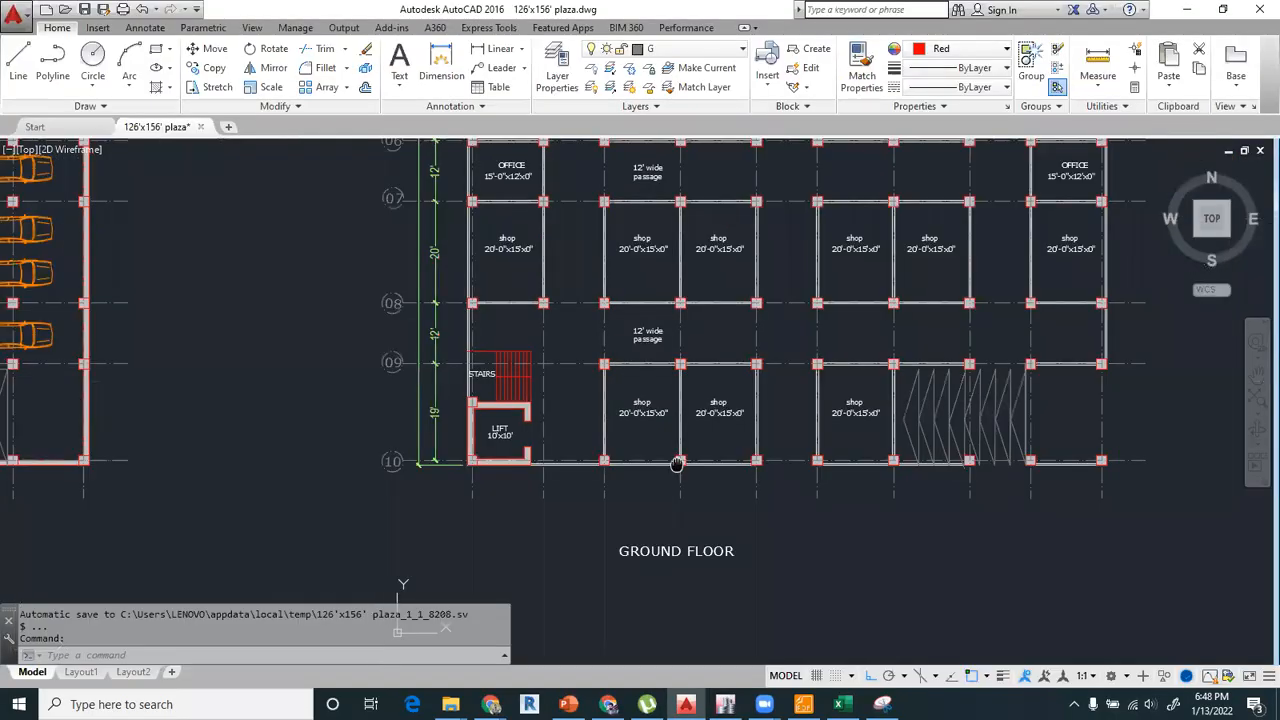
pyautogui.scroll(2, 507, 367)
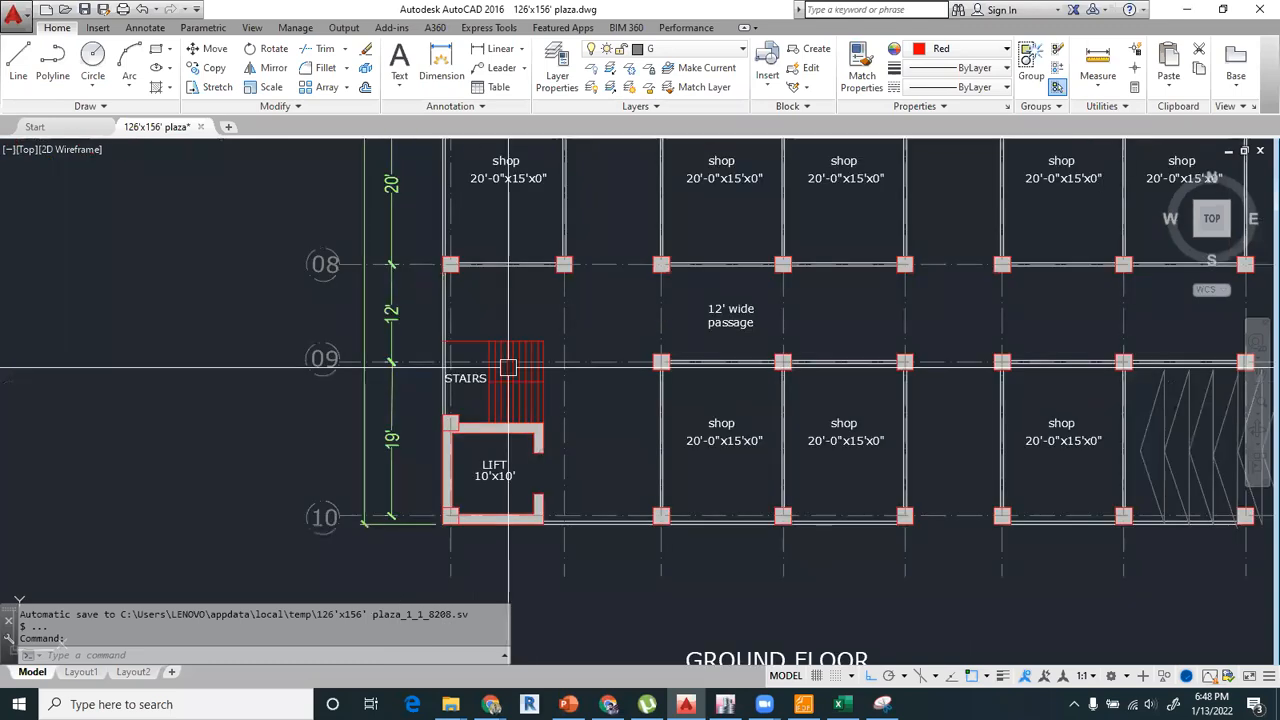
pyautogui.write('dal')
pyautogui.press('Return')
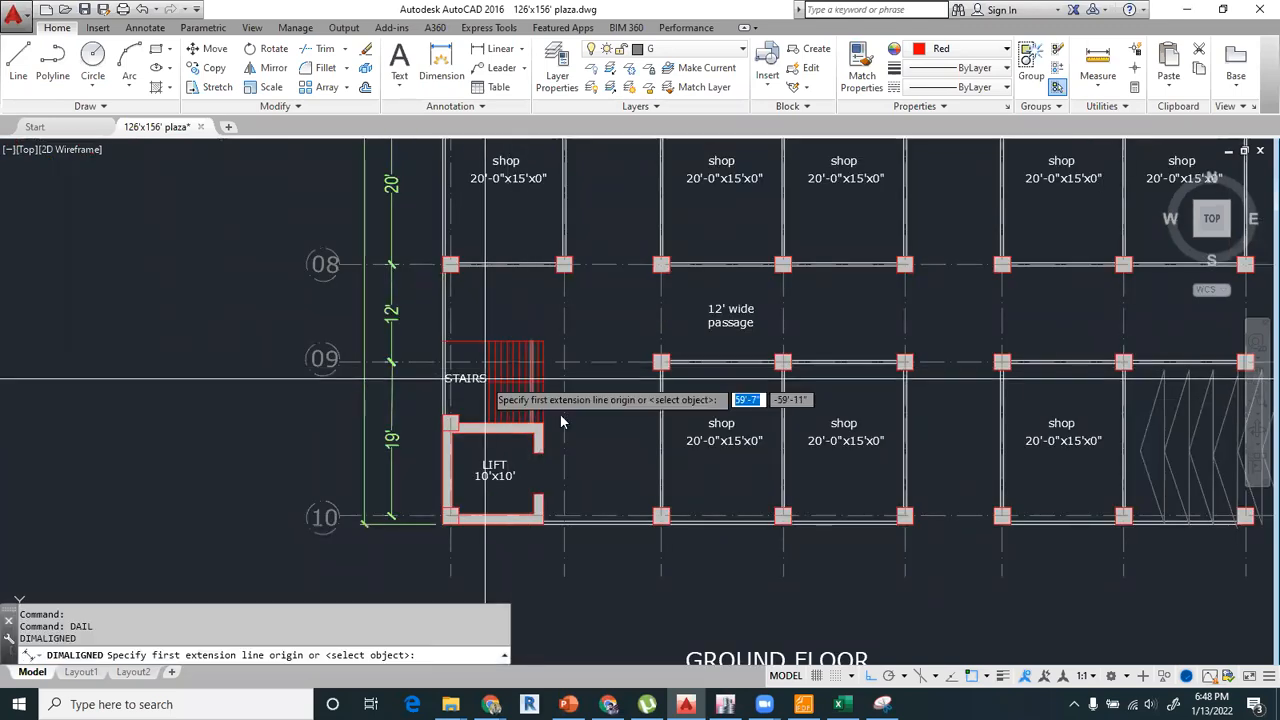
pyautogui.scroll(4, 485, 379)
pyautogui.scroll(-2, 501, 500)
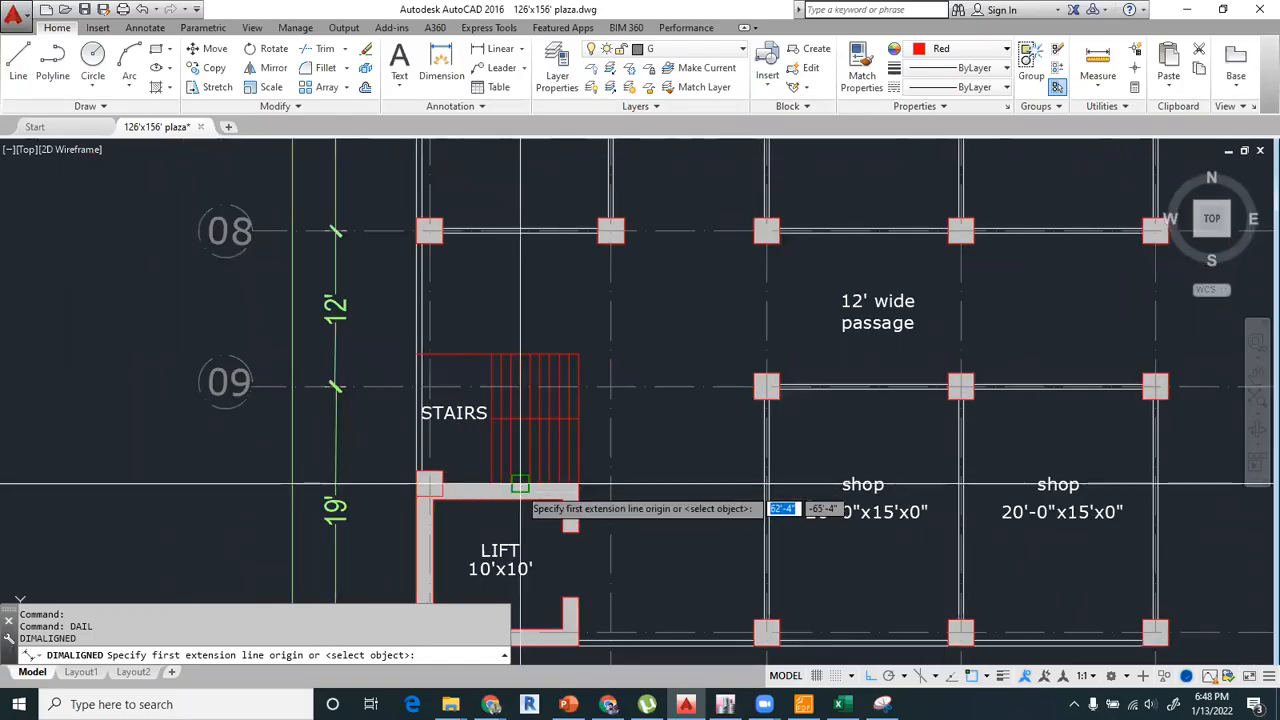
pyautogui.scroll(2, 560, 486)
pyautogui.click(588, 483)
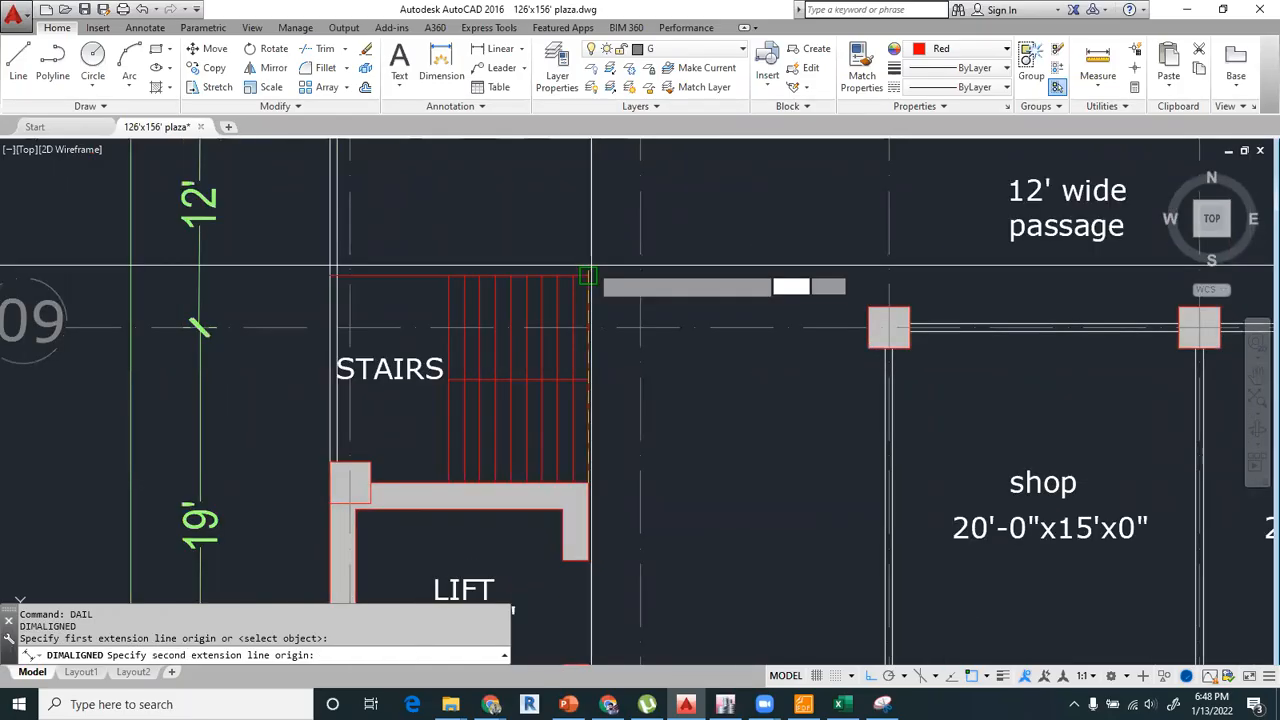
pyautogui.click(588, 275)
pyautogui.press('Escape')
# Measure the stairs' full length along their upper edge to the outer wall face with an aligned dimension, and erase that dimension.
pyautogui.press('Return')
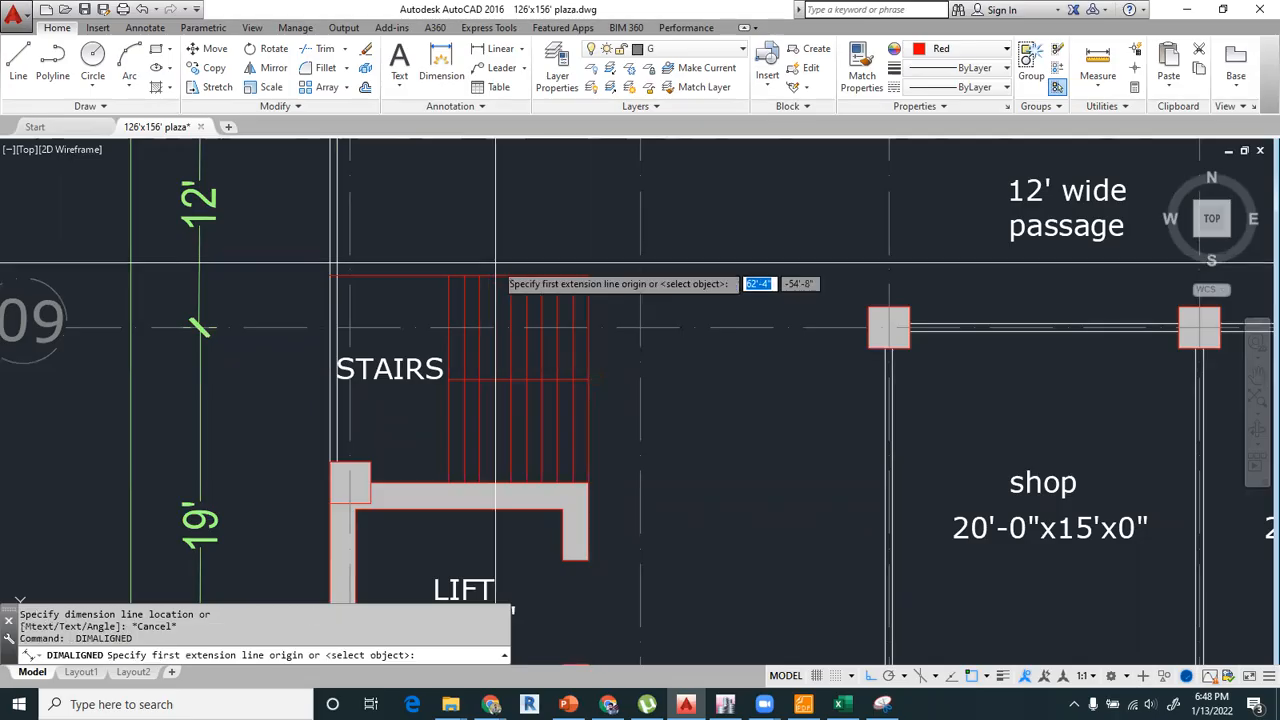
pyautogui.click(588, 275)
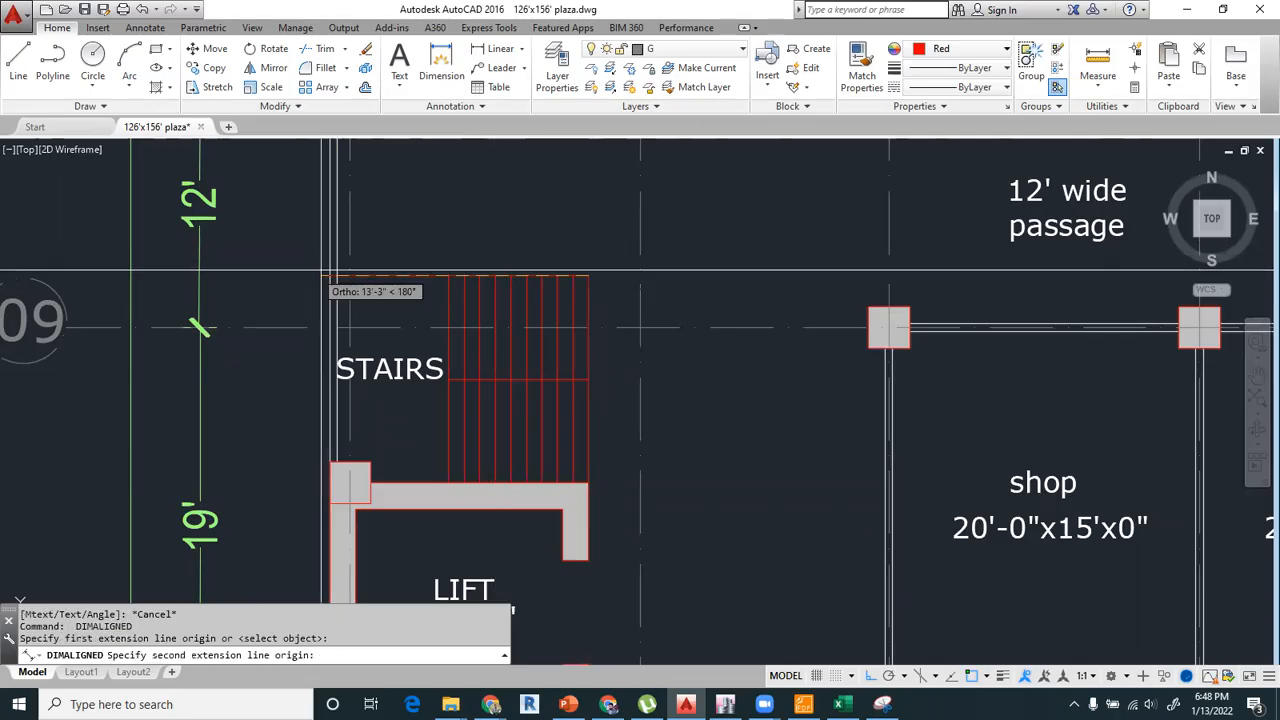
pyautogui.click(330, 275)
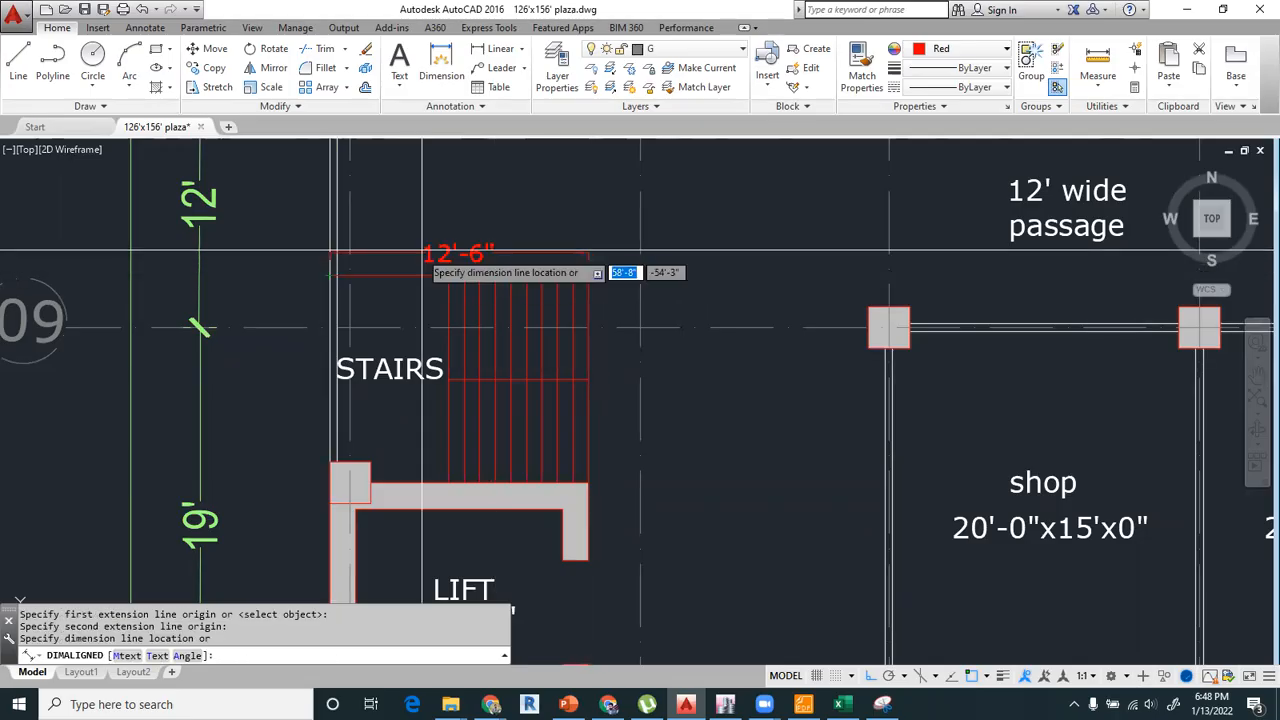
pyautogui.click(430, 231)
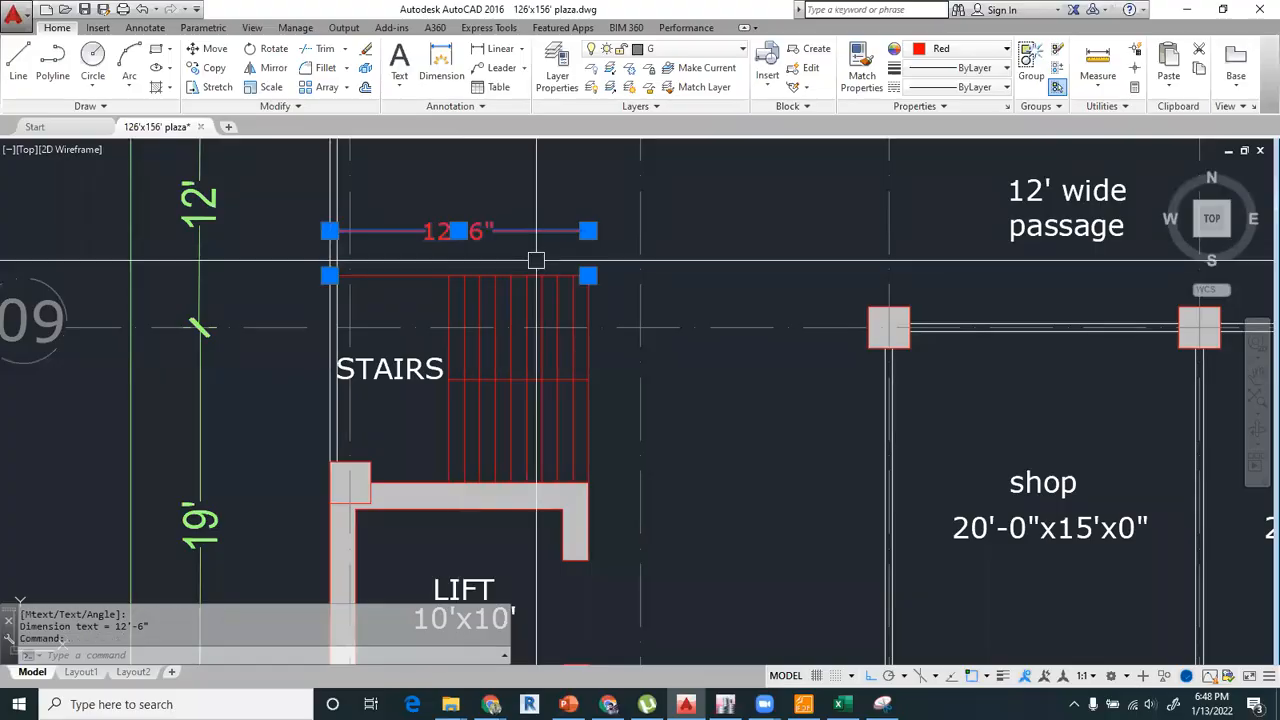
pyautogui.press('Delete')
# Look over the stair and lift locations across the floor plans, ending on the ground floor corner at grids 08–10.
pyautogui.scroll(-5, 537, 262)
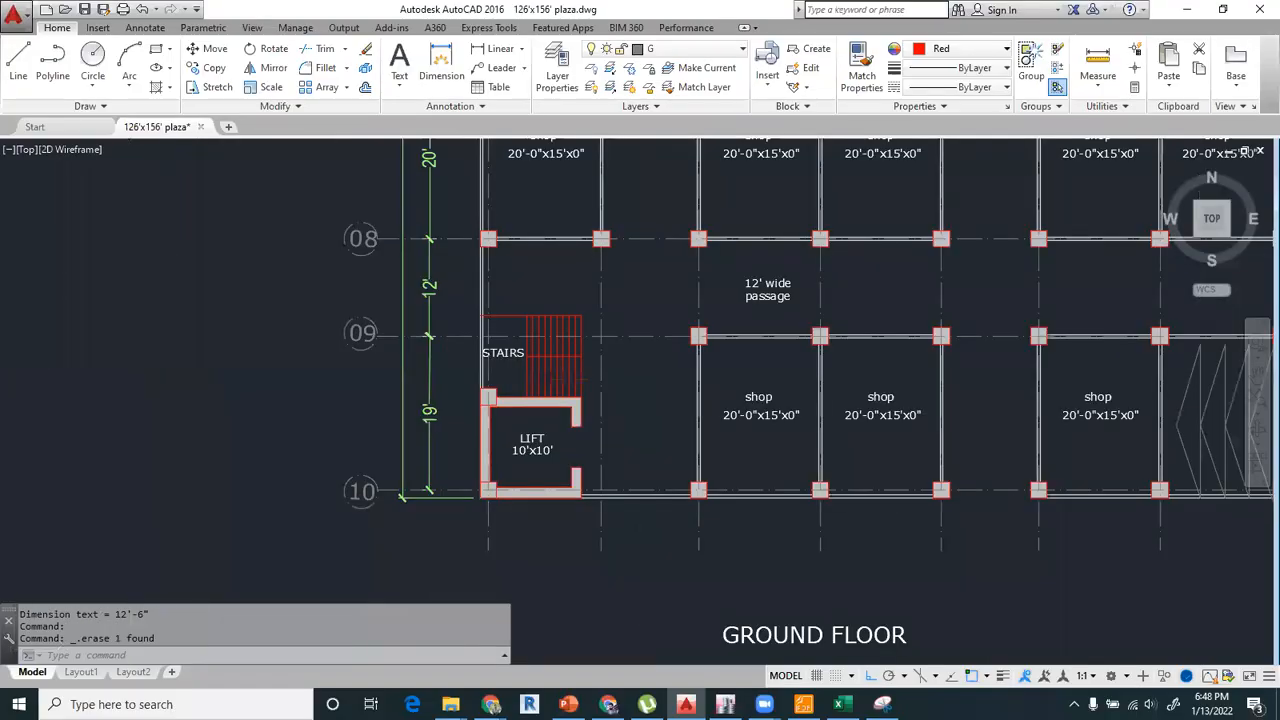
pyautogui.scroll(-2, 750, 238)
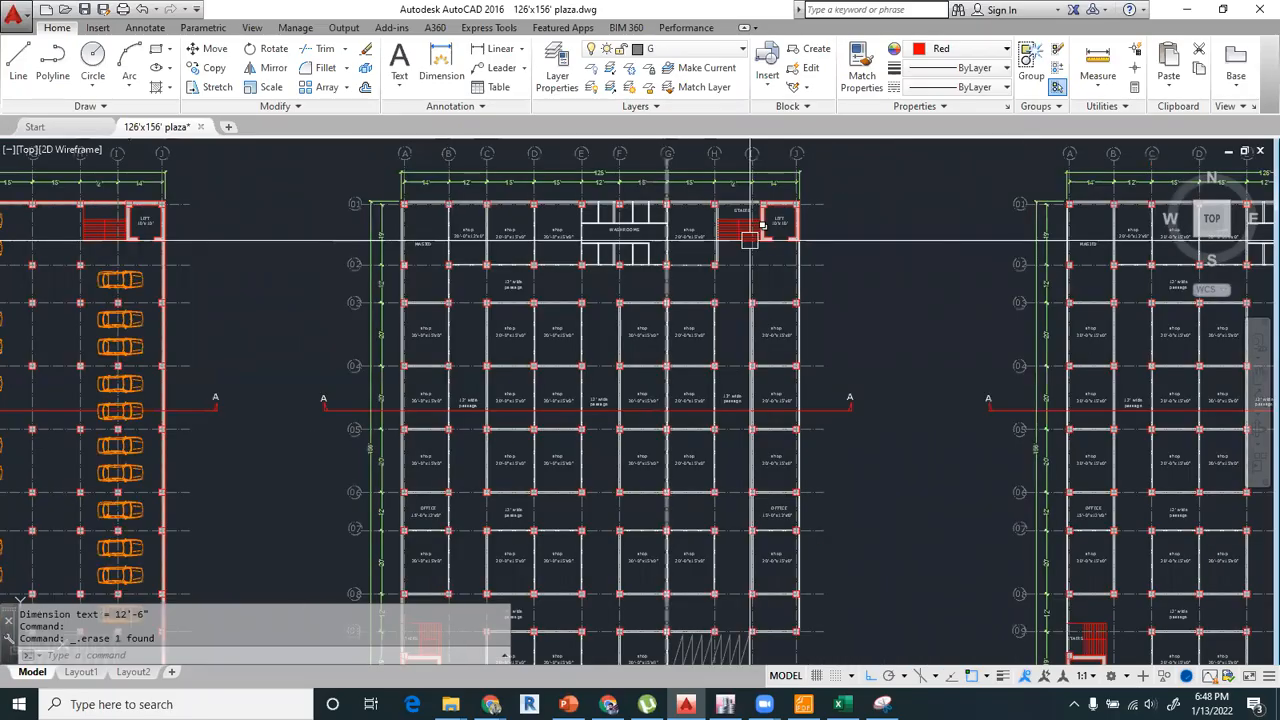
pyautogui.scroll(6, 750, 238)
pyautogui.scroll(-6, 799, 367)
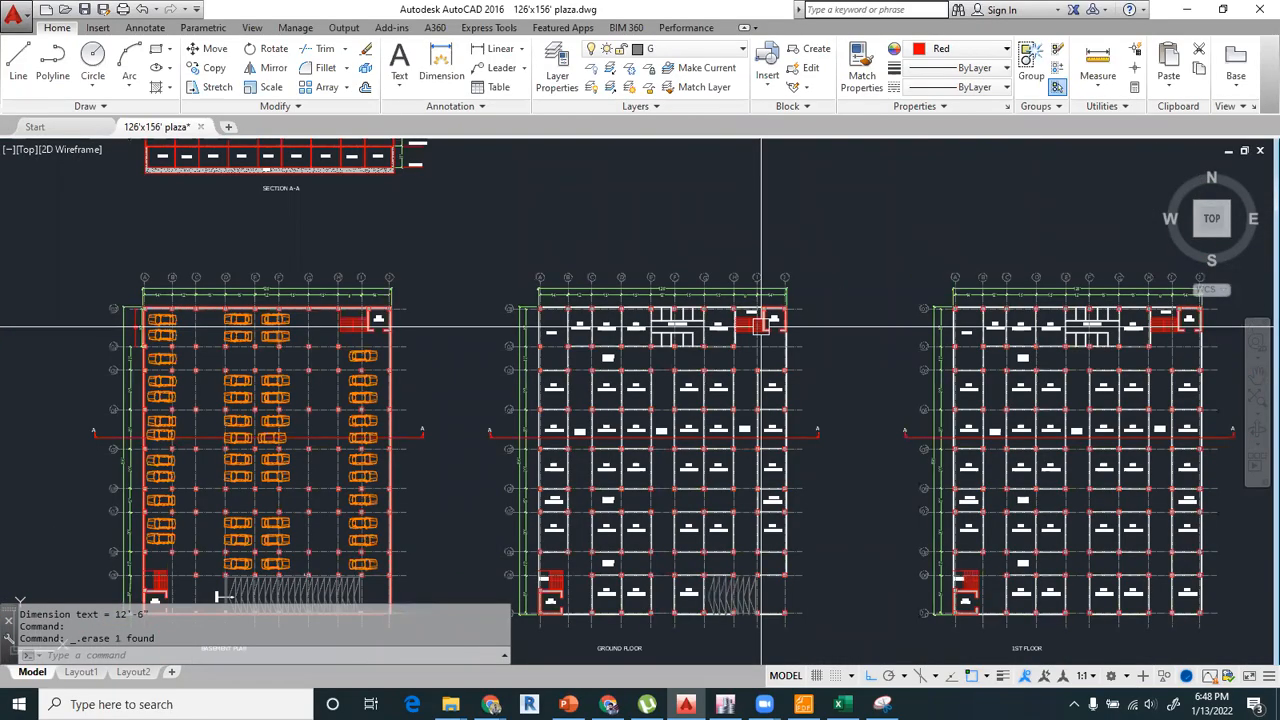
pyautogui.moveTo(545, 584); pyautogui.dragTo(583, 426, button='middle')
pyautogui.scroll(6, 583, 426)
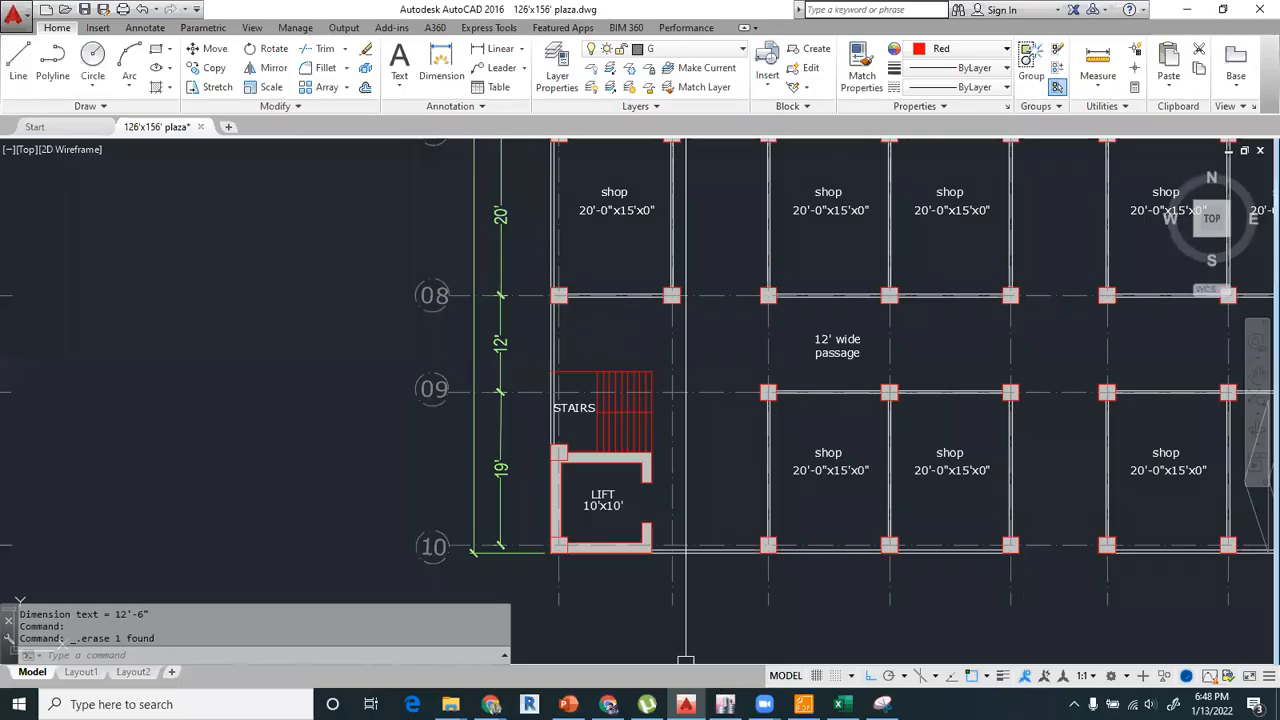
pyautogui.click(725, 704)
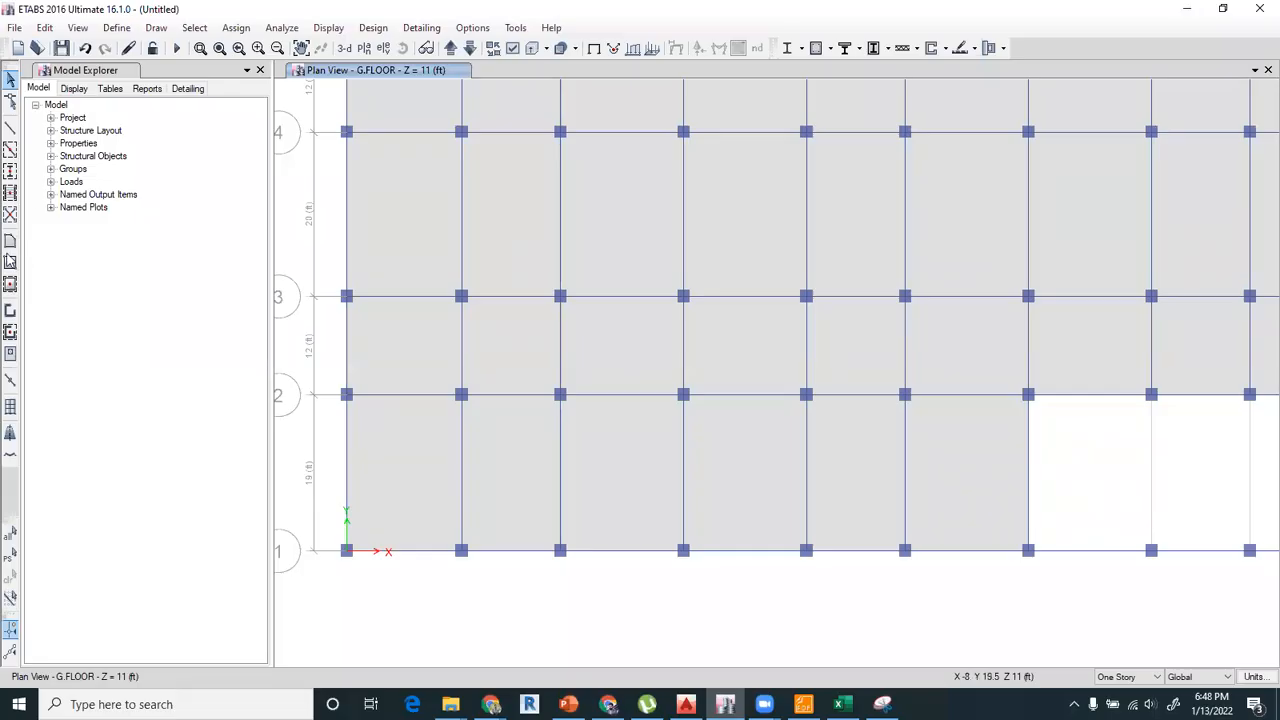
pyautogui.click(10, 262)
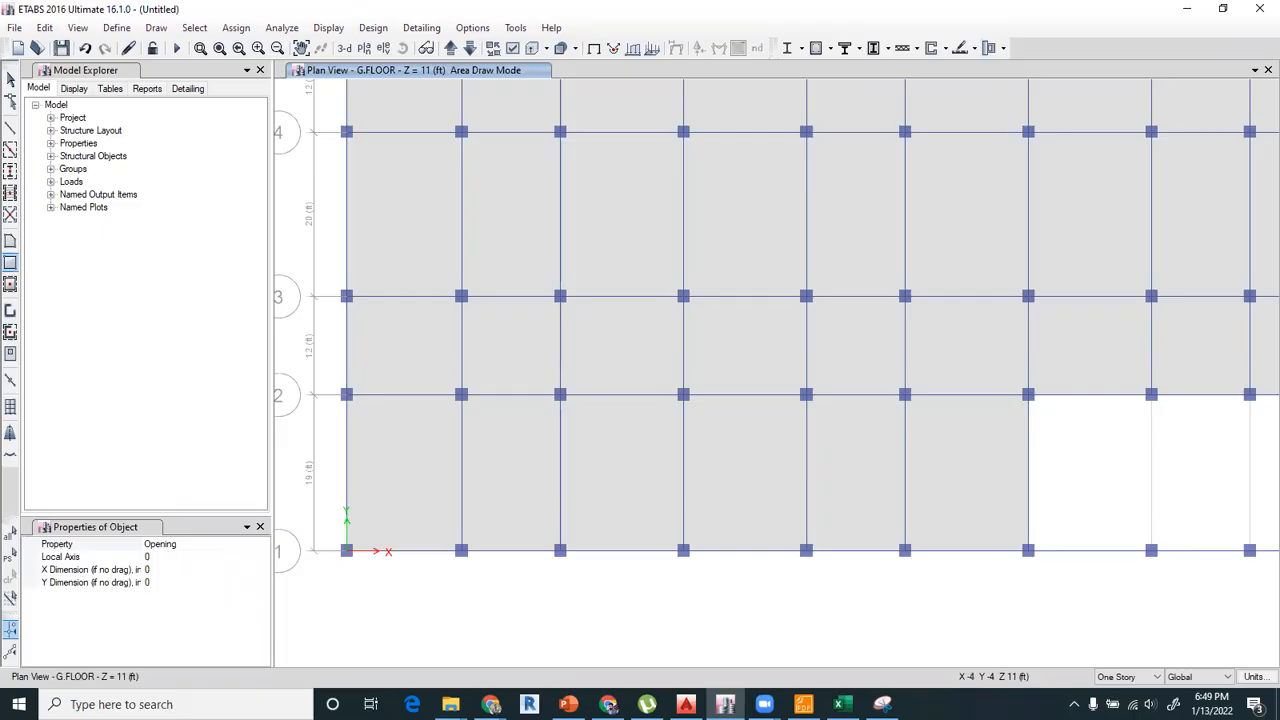
pyautogui.click(686, 704)
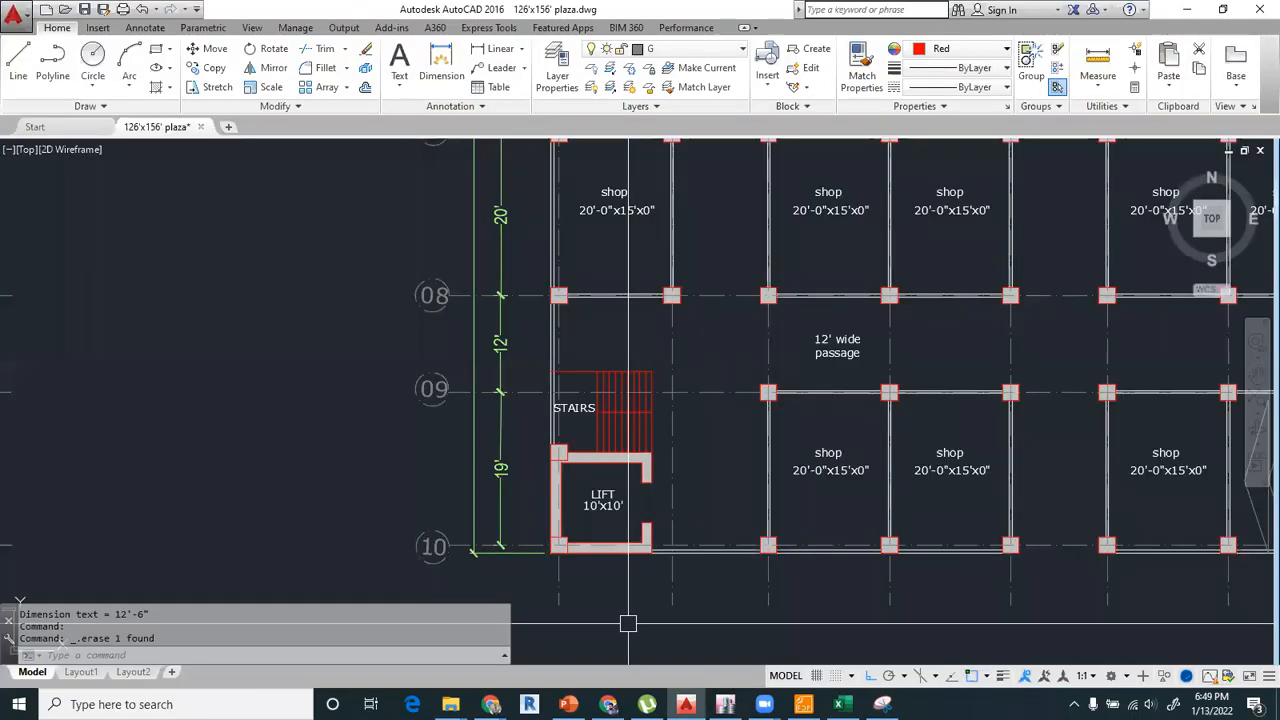
# Dimension the vertical distance from grid line 09 to the column at the lift's corner below the stairs with an aligned dimension.
pyautogui.scroll(3, 562, 463)
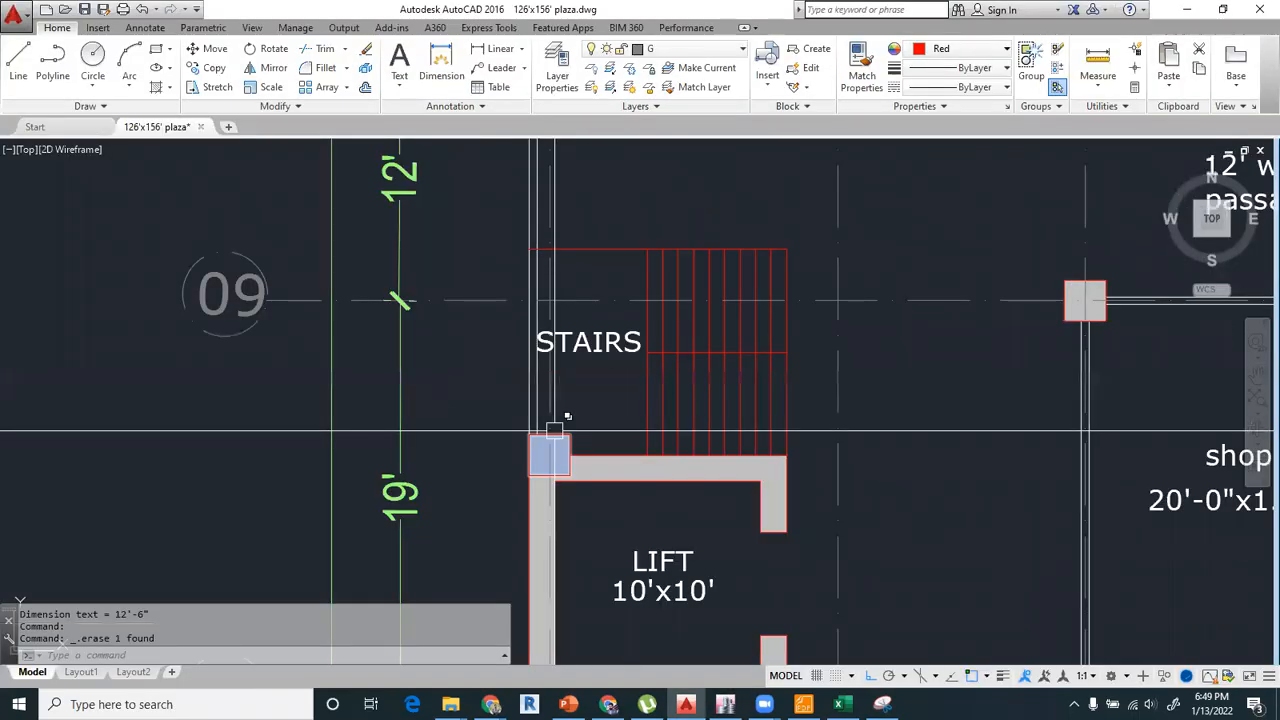
pyautogui.scroll(-4, 555, 432)
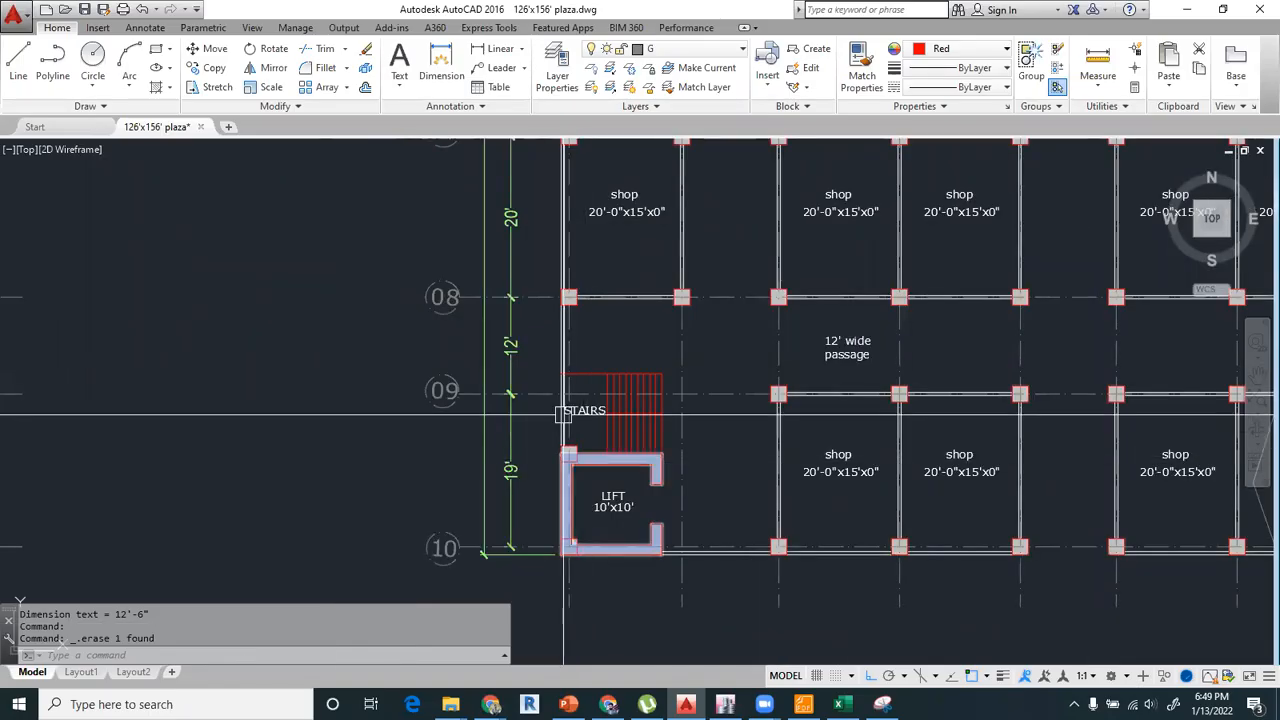
pyautogui.scroll(4, 563, 413)
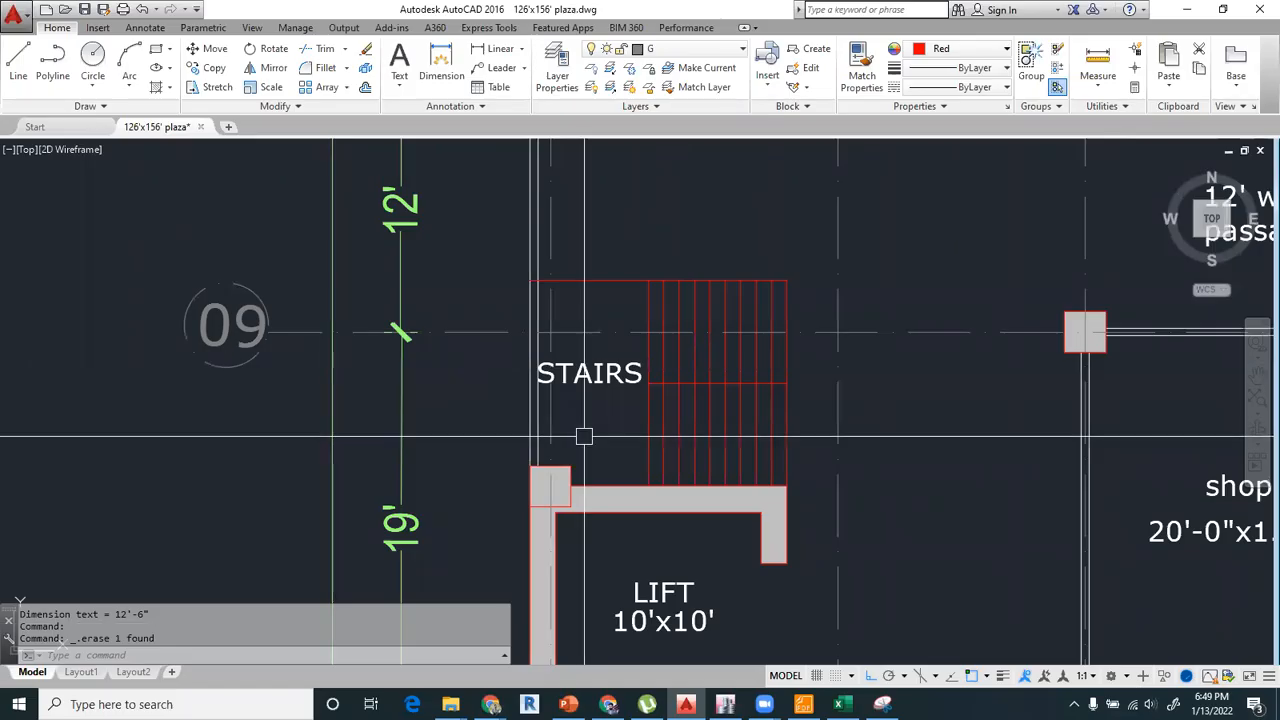
pyautogui.scroll(-2, 543, 391)
pyautogui.moveTo(543, 391); pyautogui.dragTo(523, 413, button='middle')
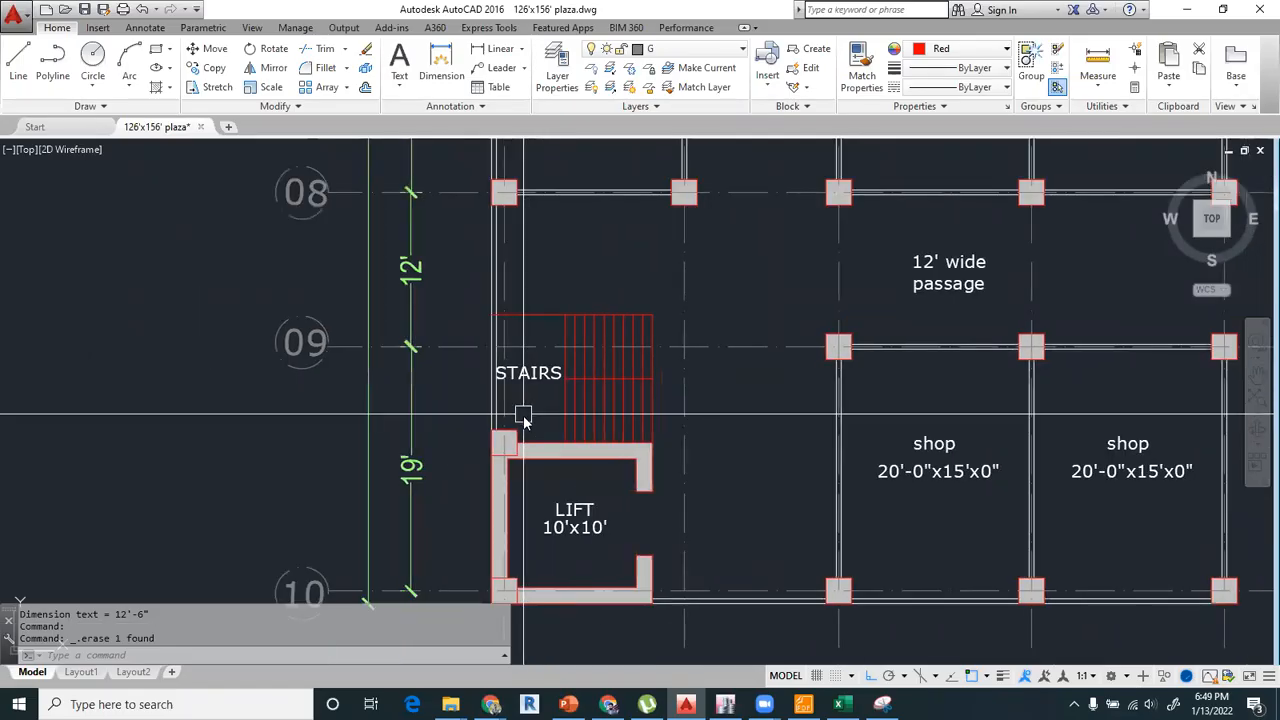
pyautogui.write('dail')
pyautogui.press('Return')
pyautogui.scroll(2, 510, 380)
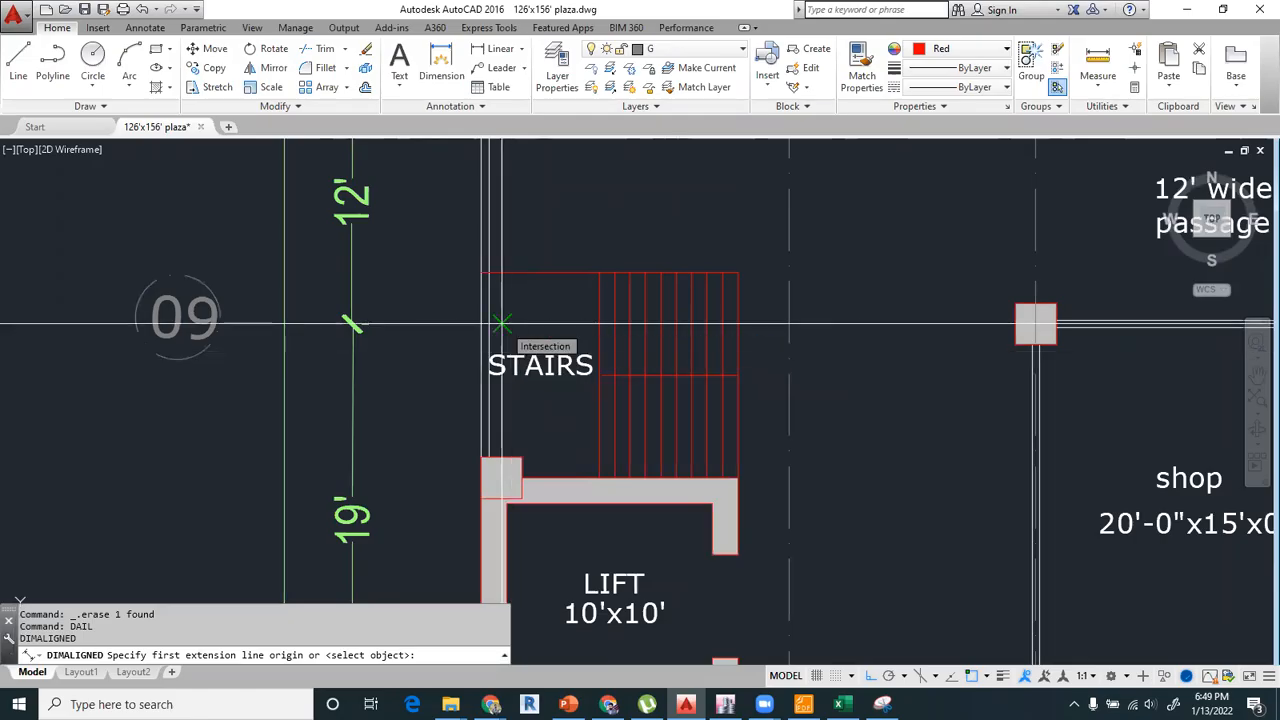
pyautogui.click(497, 324)
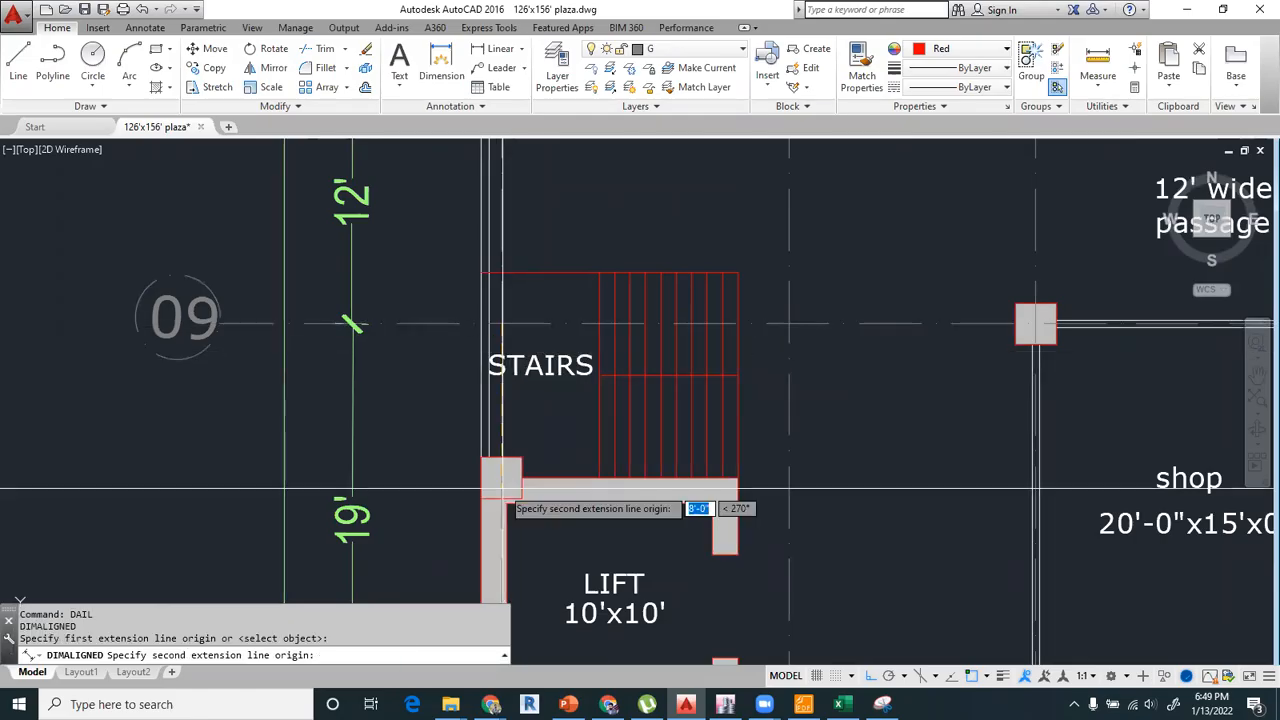
pyautogui.click(497, 473)
pyautogui.click(433, 440)
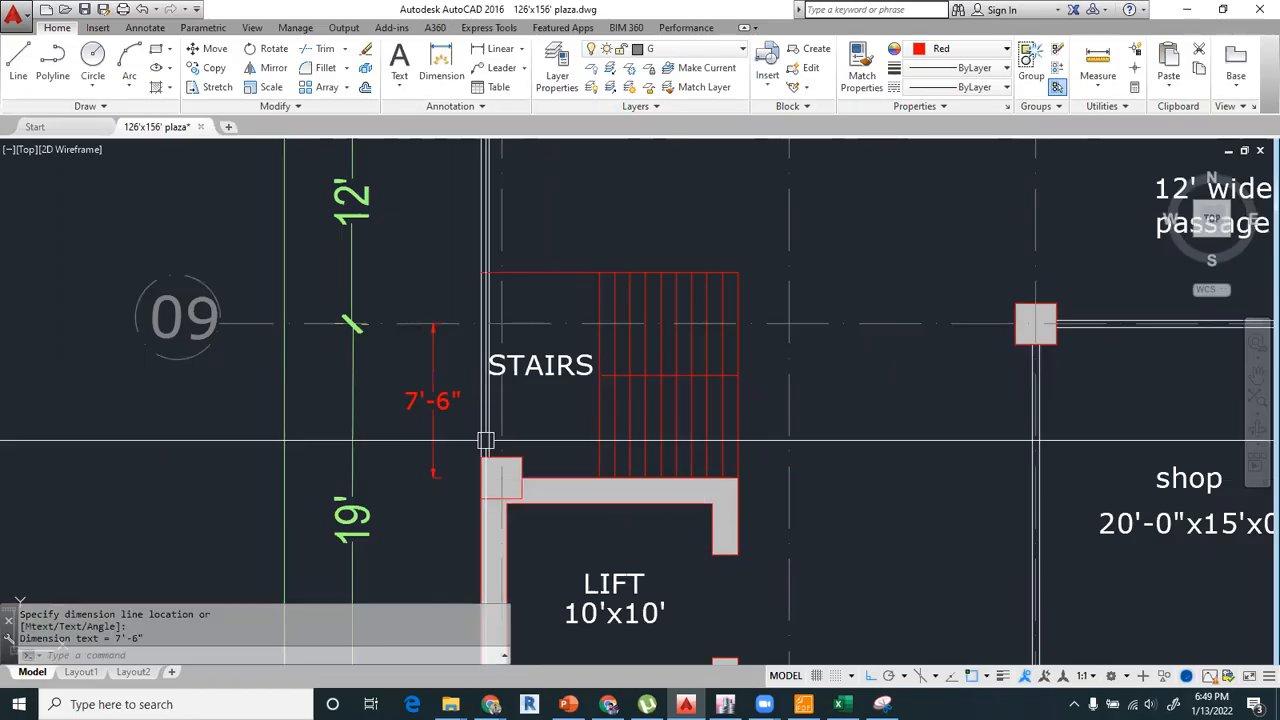
pyautogui.scroll(-2, 463, 423)
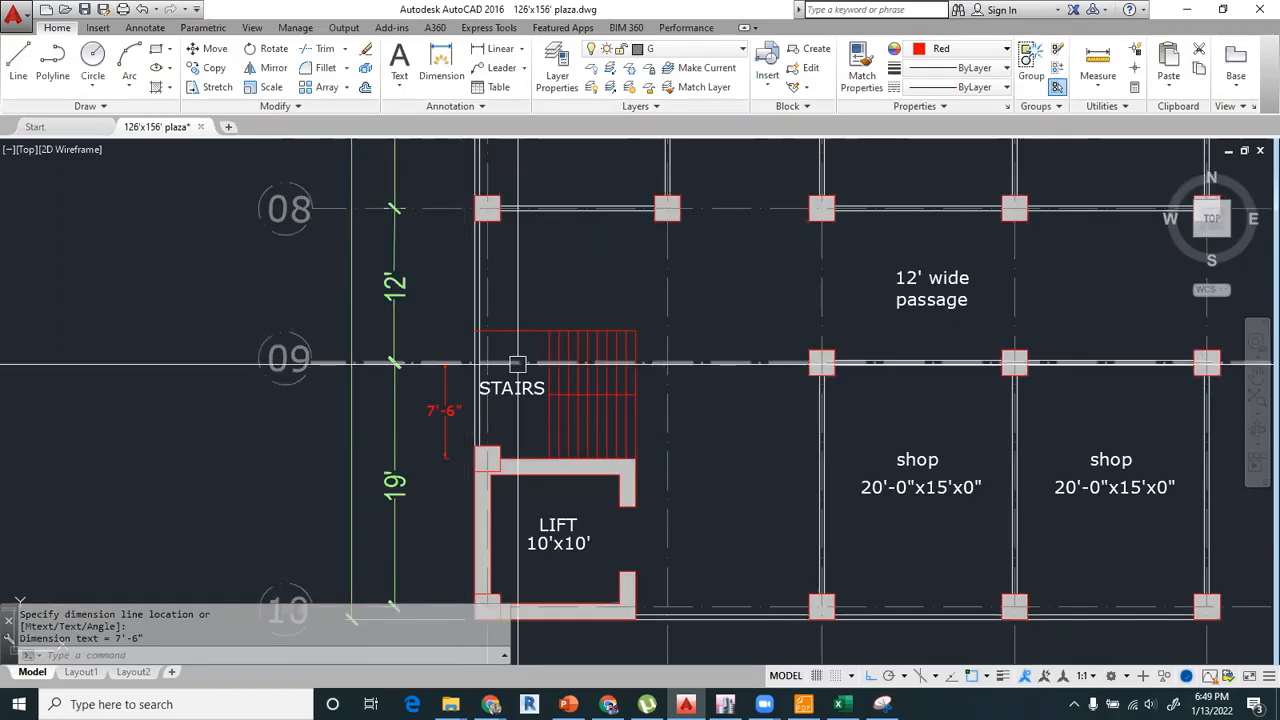
# Switch to ETABS, apply edits to All Stories, and delete the column at grid A-2.
pyautogui.click(725, 704)
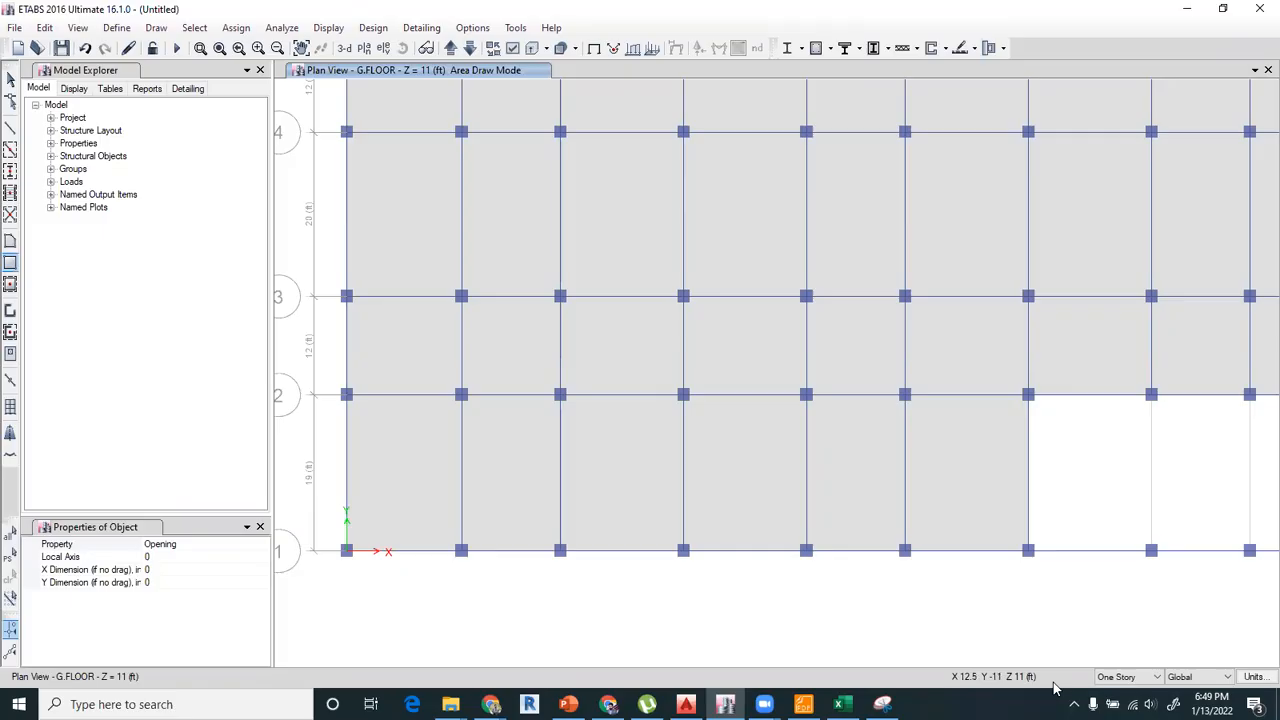
pyautogui.click(1119, 677)
pyautogui.click(1115, 701)
pyautogui.click(10, 80)
pyautogui.moveTo(321, 378); pyautogui.dragTo(366, 444)
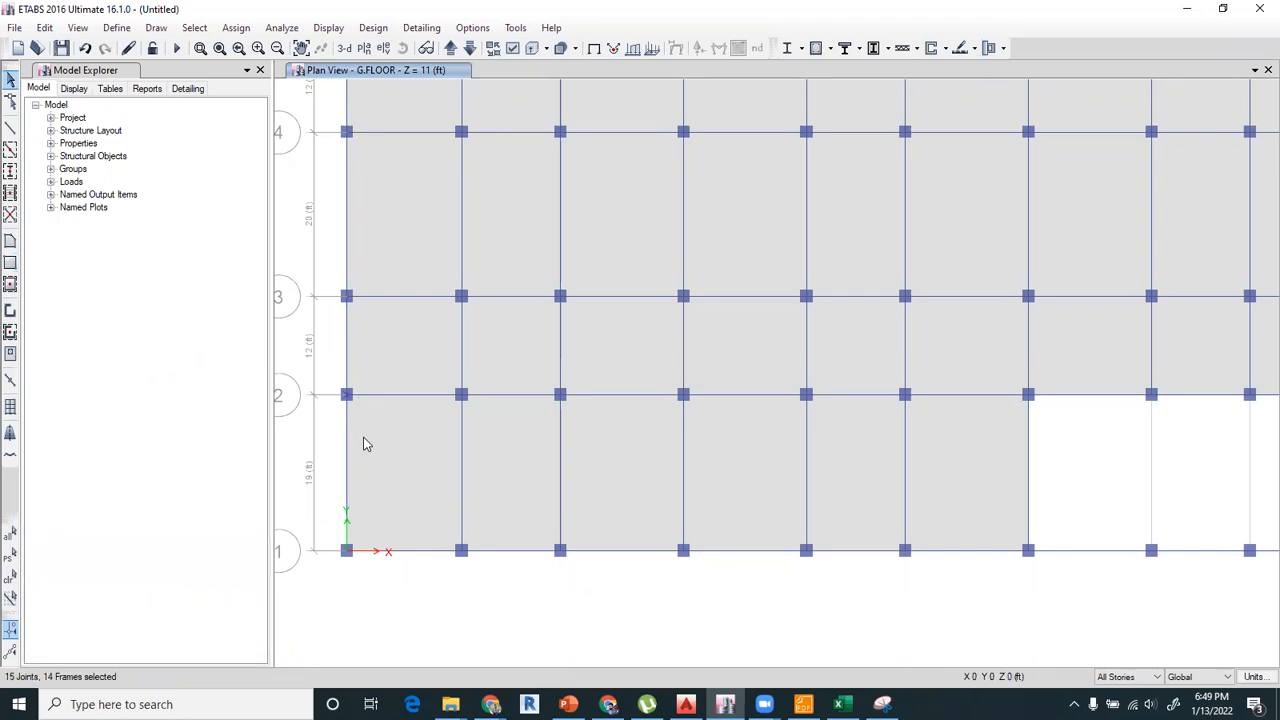
pyautogui.press('Delete')
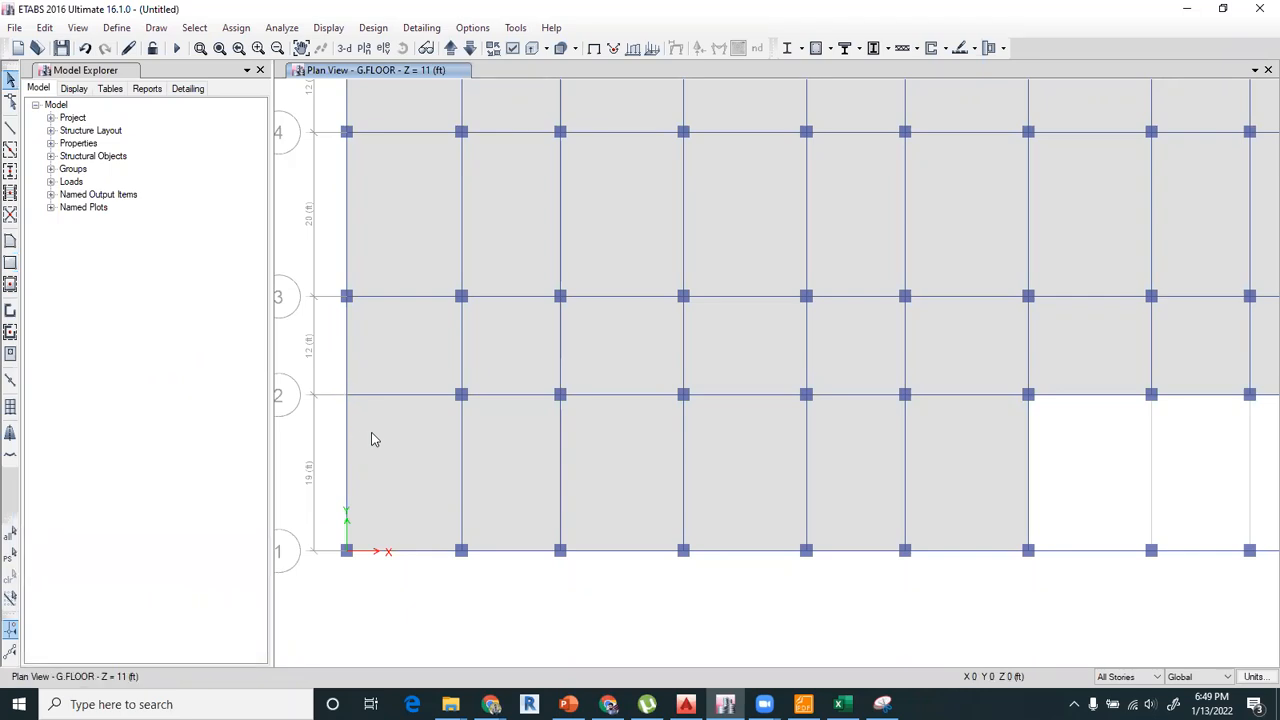
# Start drawing joint objects and open the joint's Plan Offset Y for editing.
pyautogui.click(155, 28)
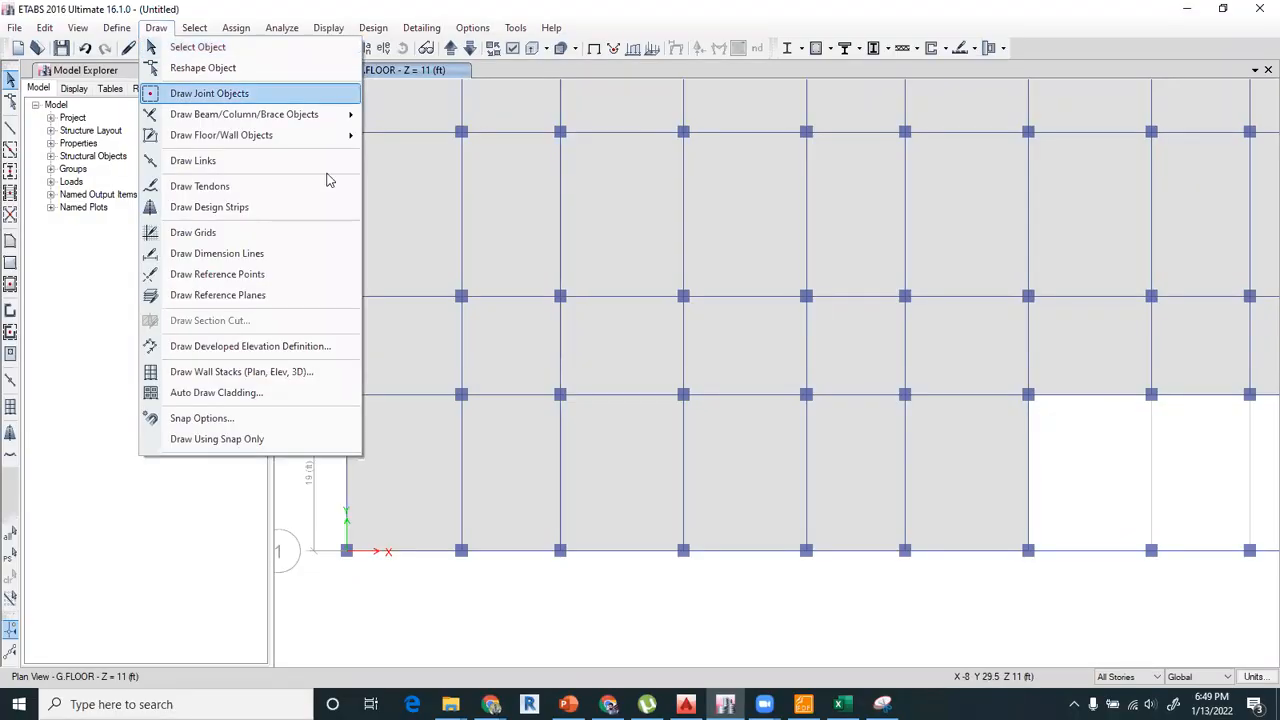
pyautogui.click(209, 93)
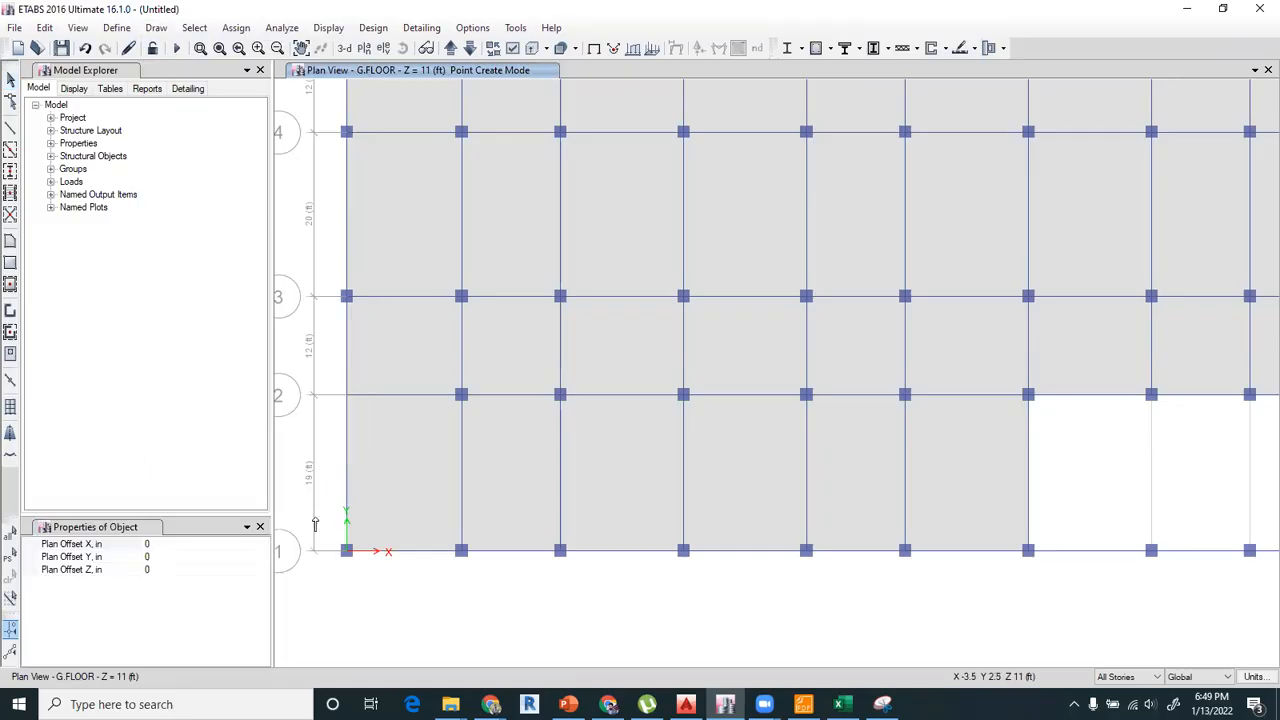
pyautogui.click(161, 560)
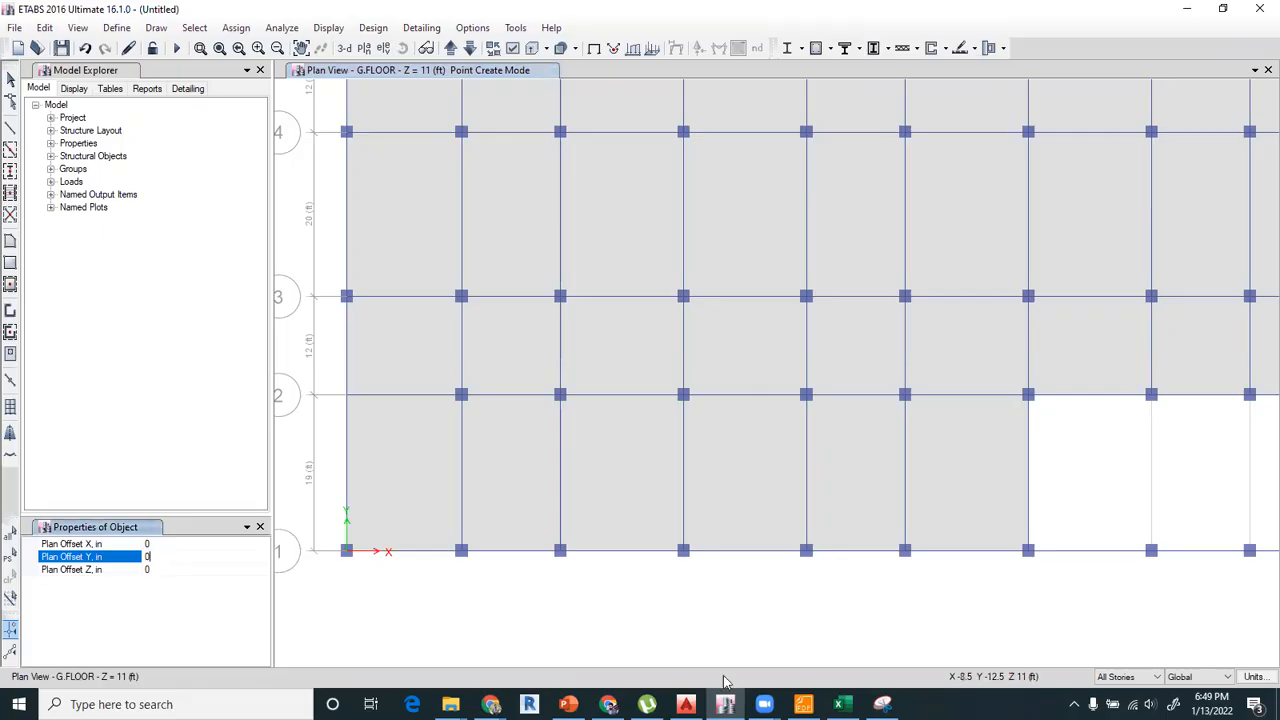
# Switch to Excel and convert the 7.5 ft offset to inches in cell I15 with =7.5*12.
pyautogui.hotkey('alt', 'Tab')
pyautogui.click(600, 416)
pyautogui.write('=7.5*12')
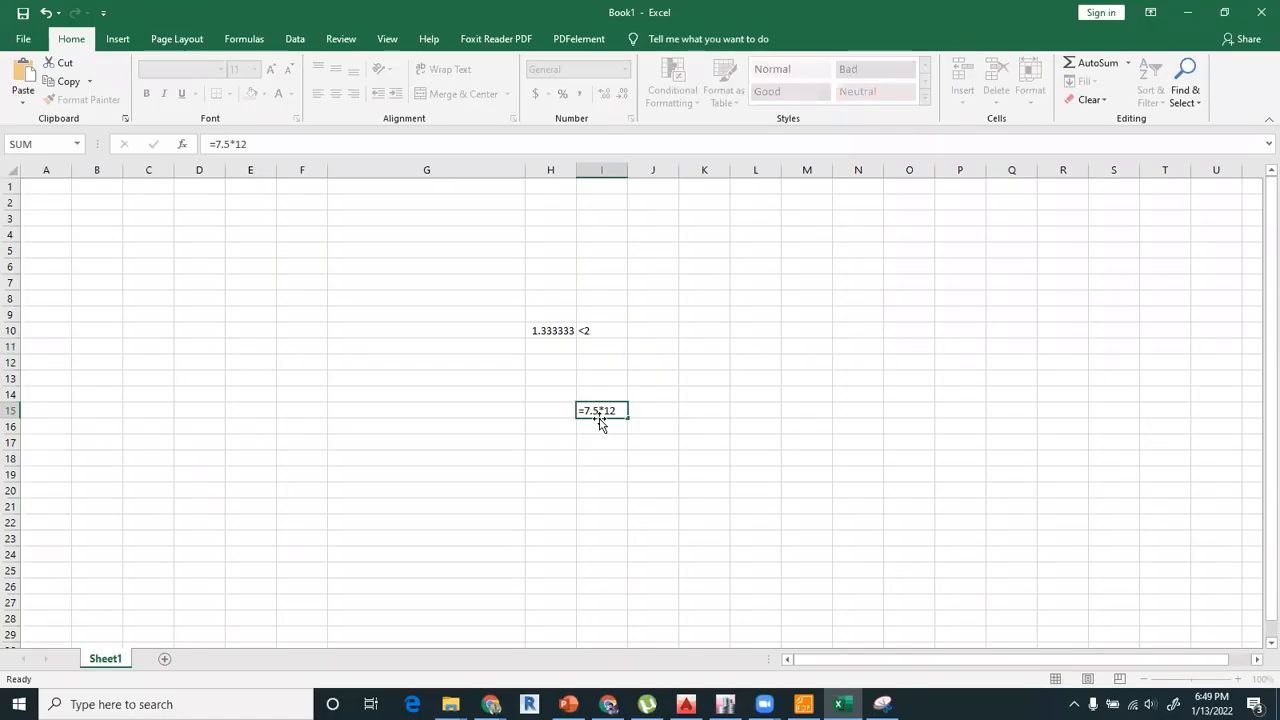
pyautogui.press('Return')
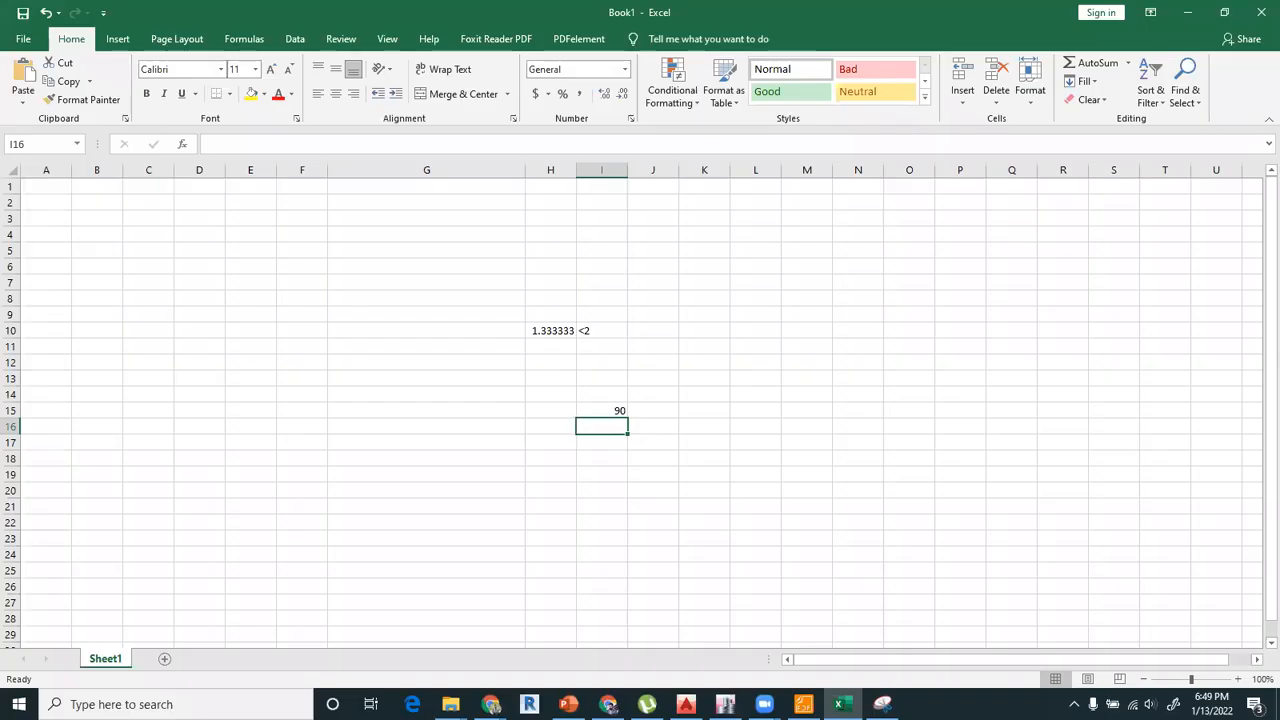
# Return to ETABS and place a joint from grid A-2 with a Plan Offset Y of -90 in.
pyautogui.click(725, 704)
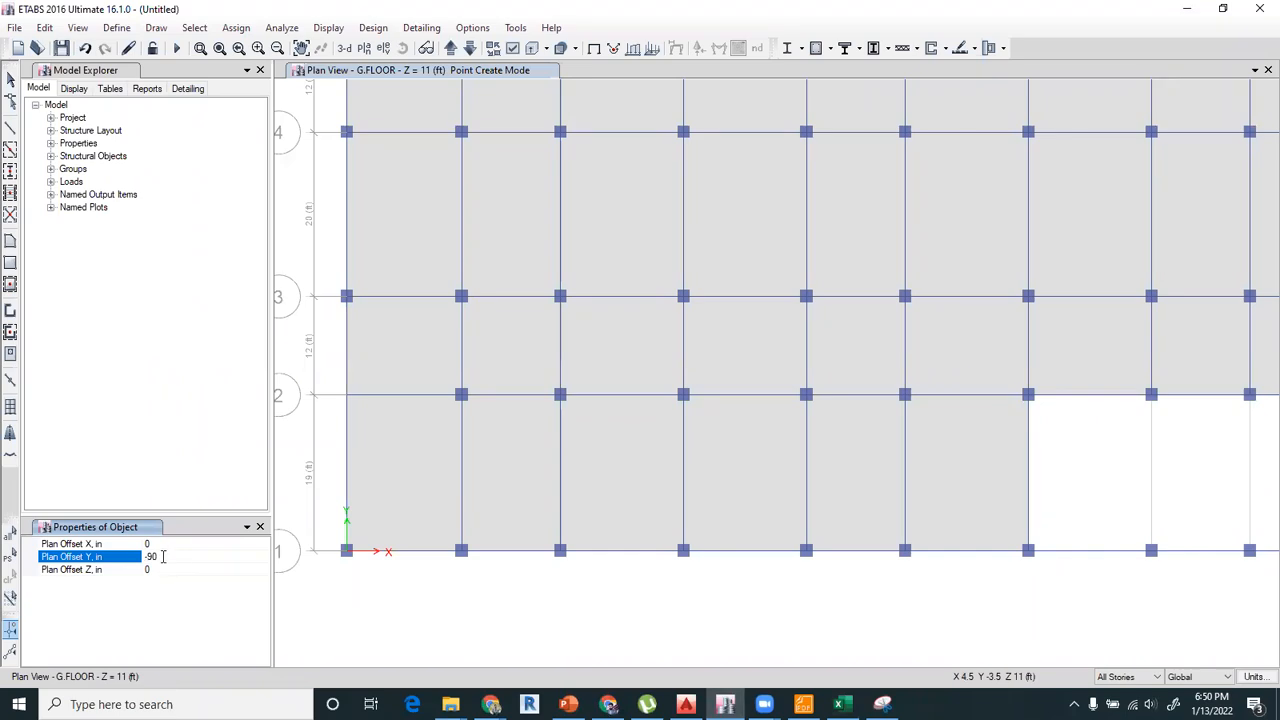
pyautogui.click(347, 399)
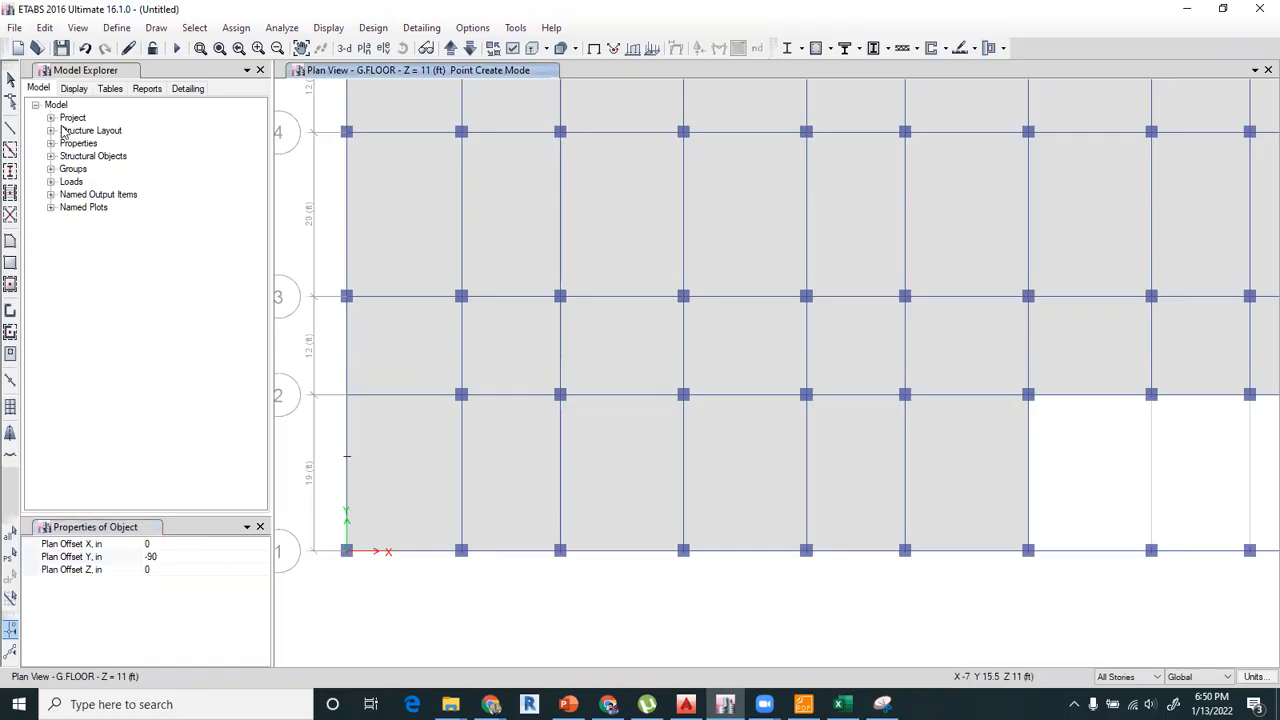
pyautogui.press('Escape')
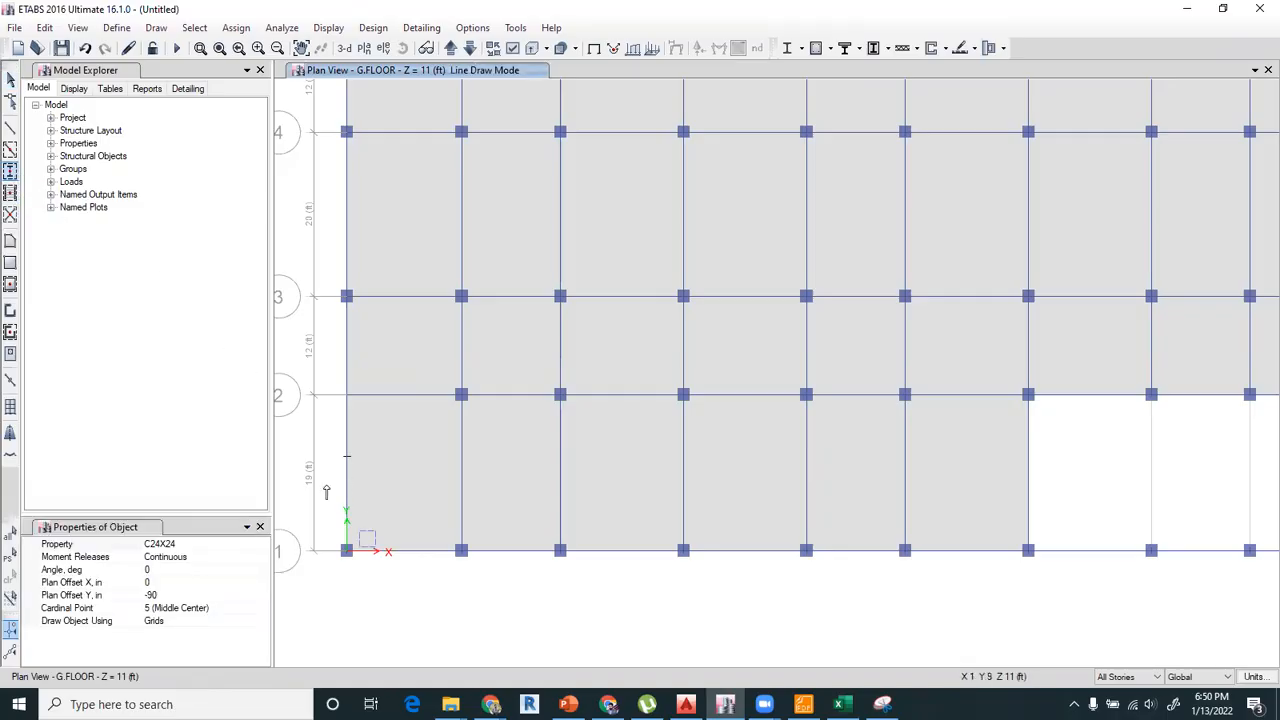
# Draw a C24X24 column on the offset joint on grid A between grids 1 and 2, with Plan Offset Y at 0.
pyautogui.click(169, 553)
pyautogui.write('0')
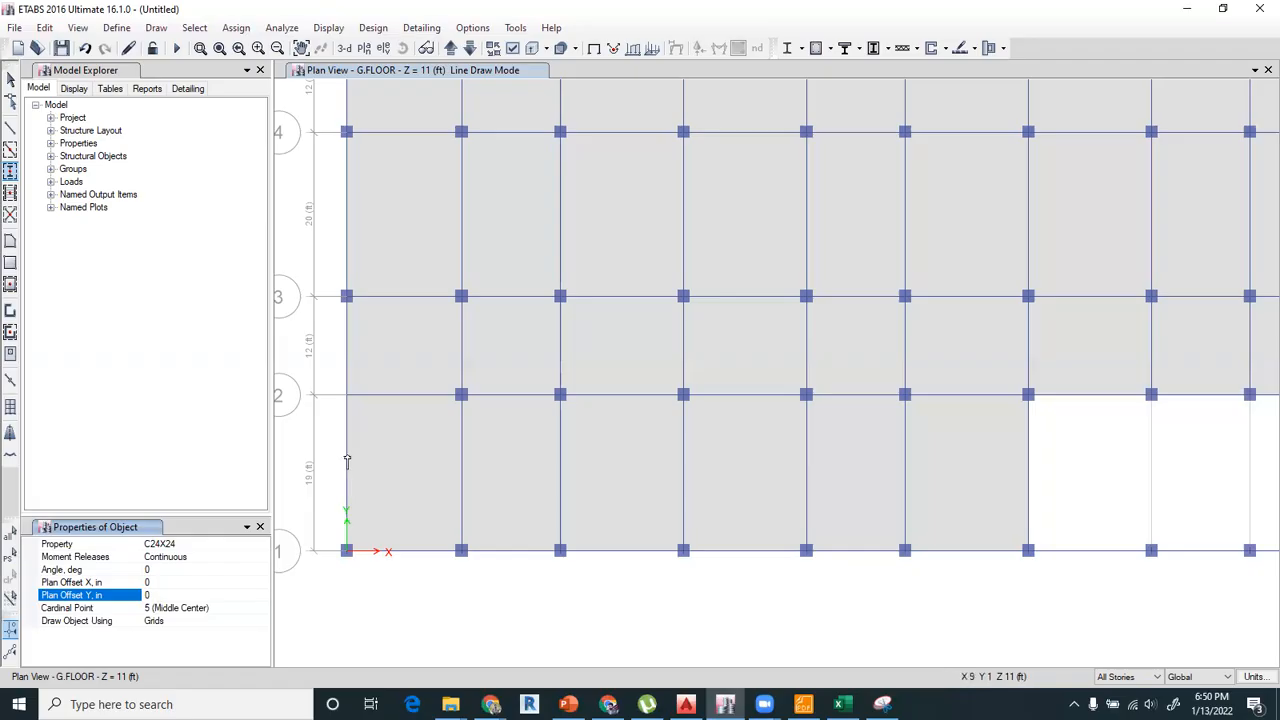
pyautogui.click(346, 457)
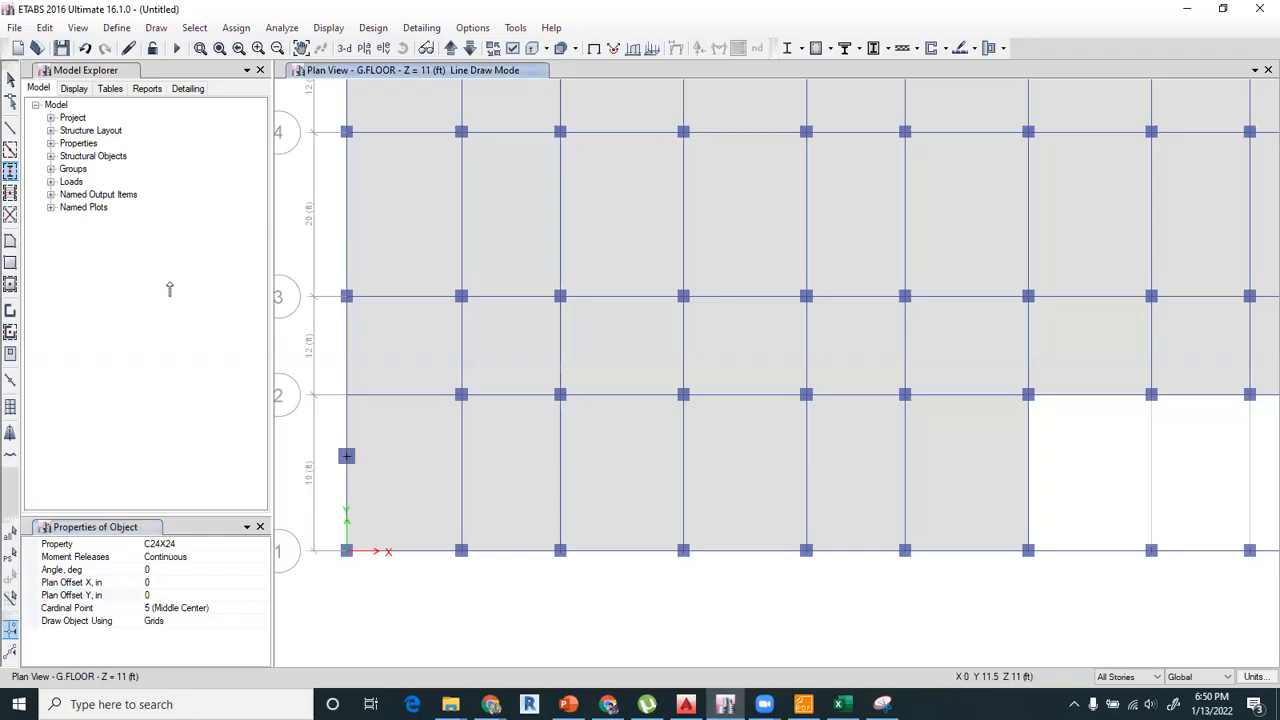
# Switch to AutoCAD and examine the stairs and lift between grids 09 and 10 of the ground floor plan.
pyautogui.click(690, 702)
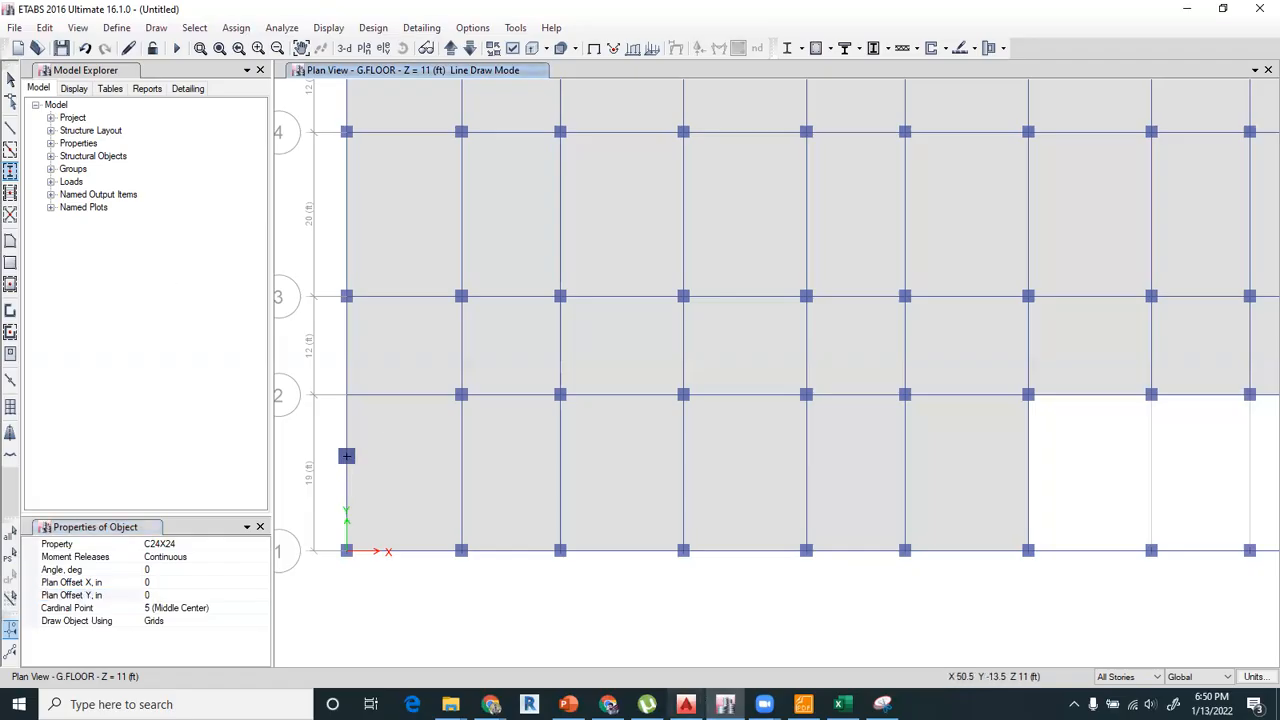
pyautogui.scroll(-4, 492, 507)
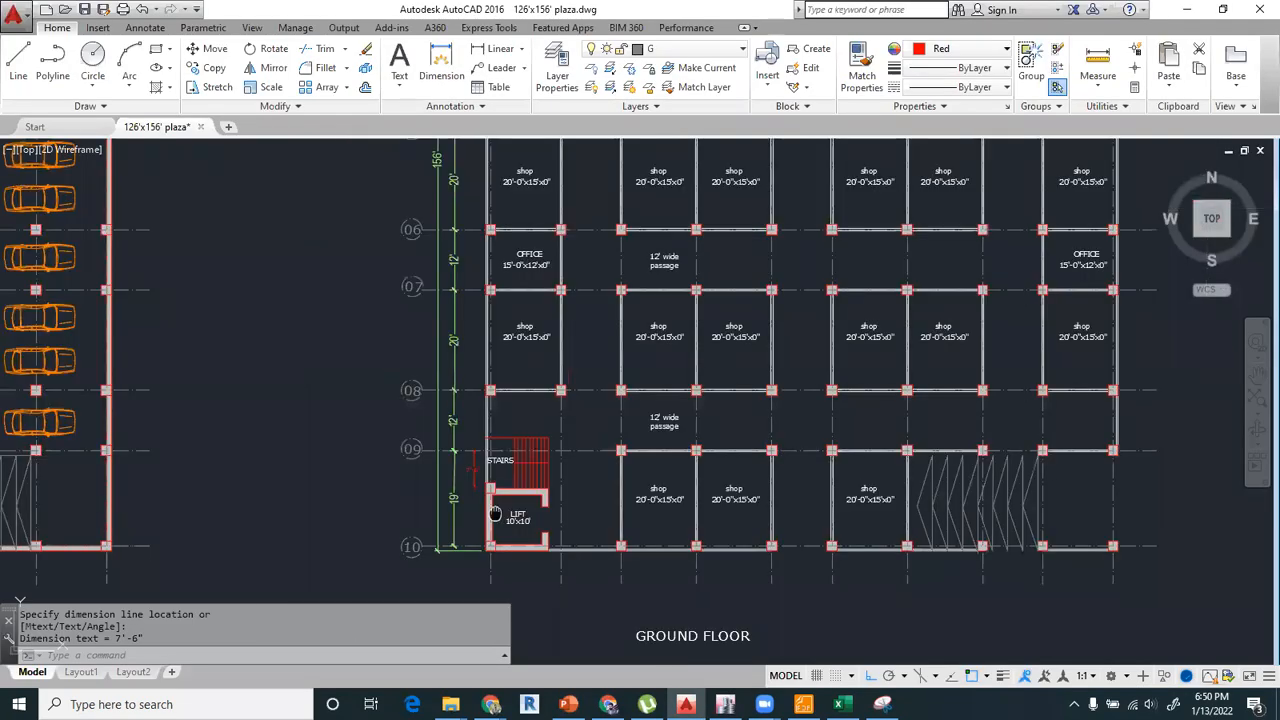
pyautogui.scroll(4, 494, 513)
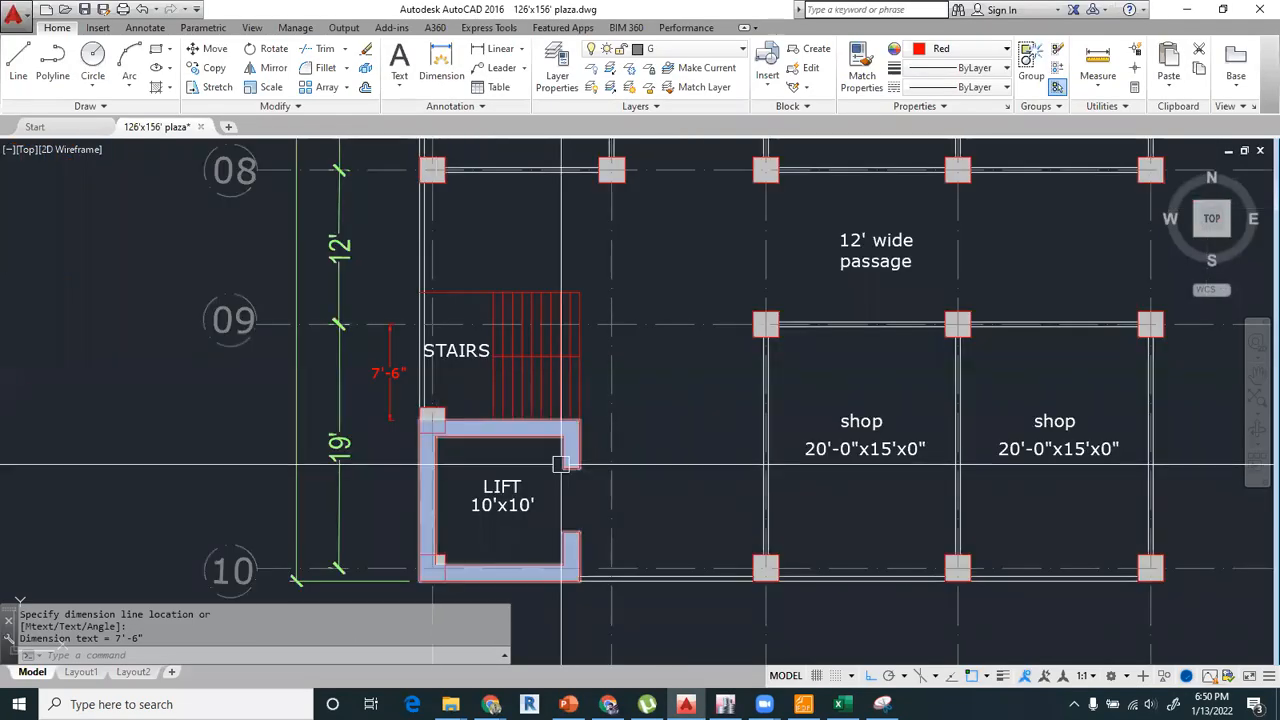
pyautogui.moveTo(596, 501); pyautogui.dragTo(622, 469, button='middle')
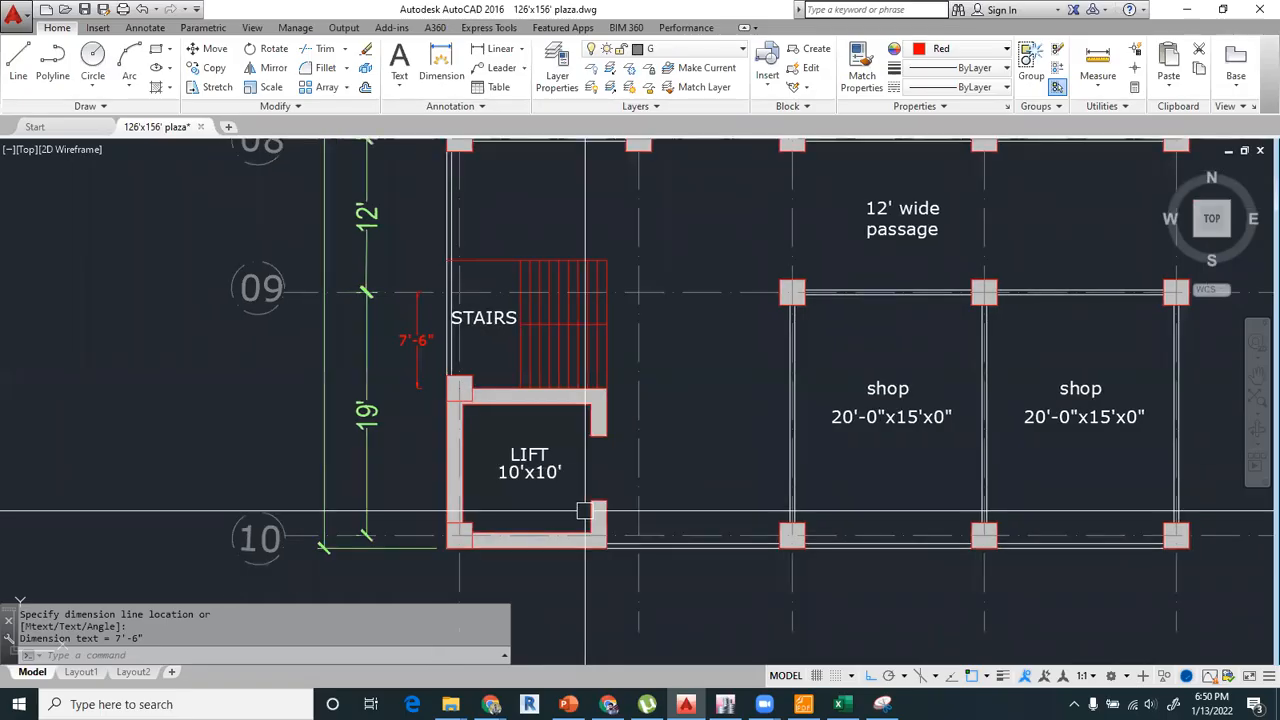
pyautogui.scroll(-2, 585, 511)
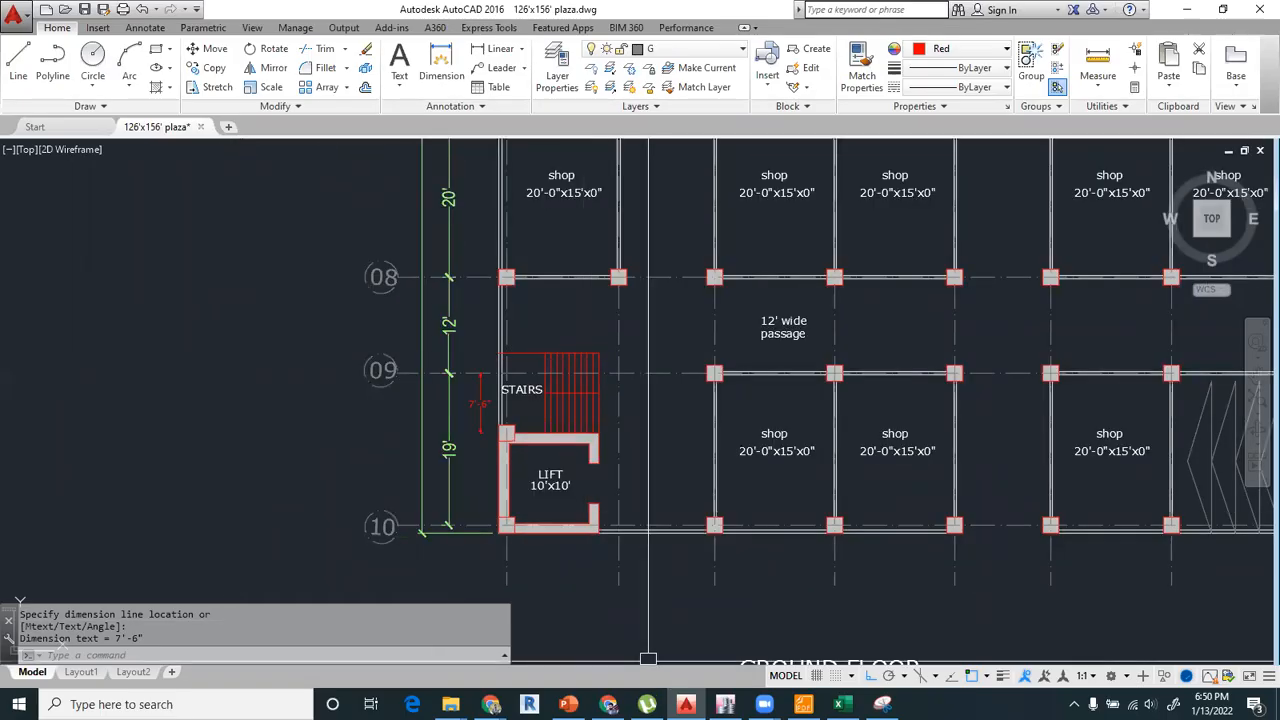
# Return to ETABS and draw a rectangular opening about 10 ft by 12.5 ft for the stairs, from the offset column on grid A across grid 2.
pyautogui.hotkey('alt', 'Tab')
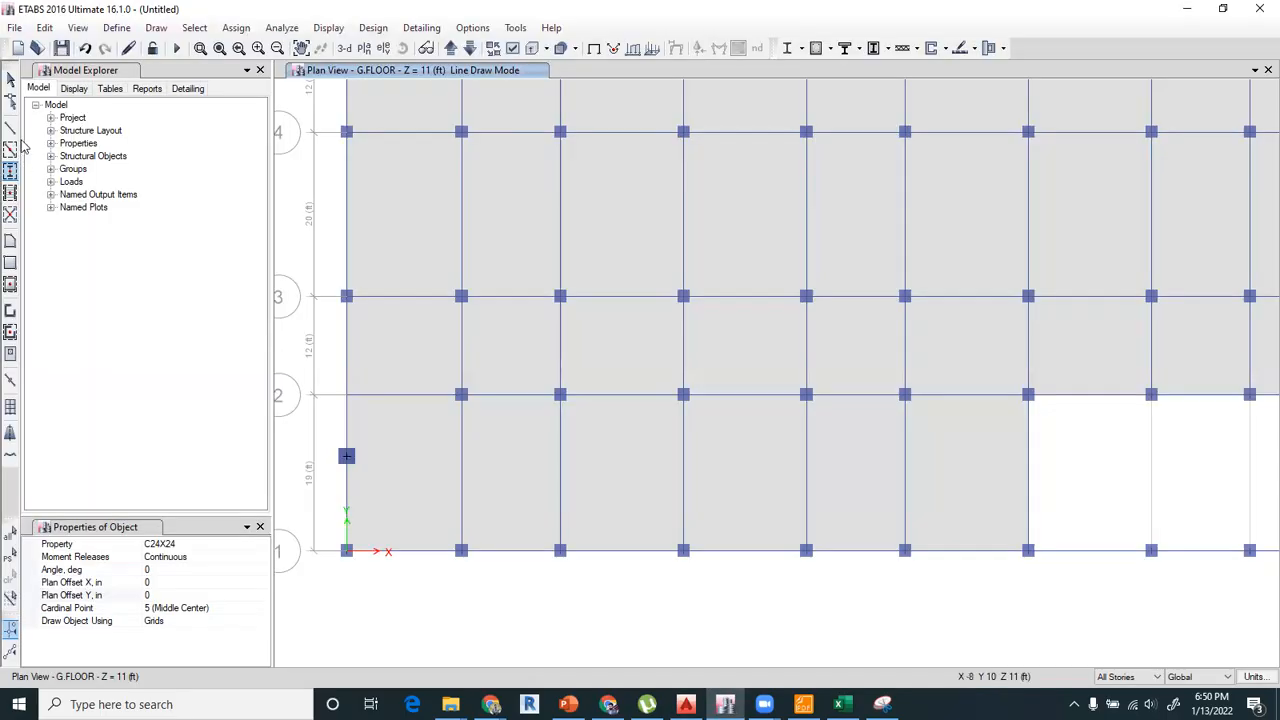
pyautogui.click(9, 86)
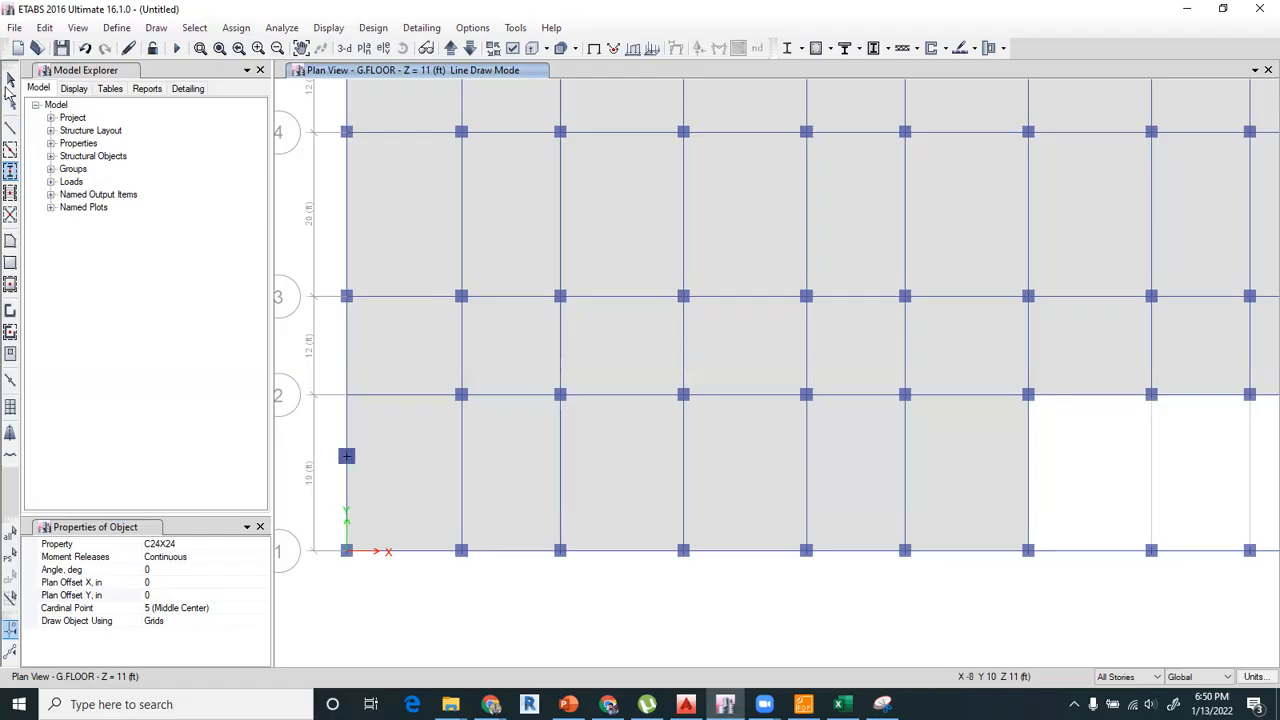
pyautogui.click(11, 264)
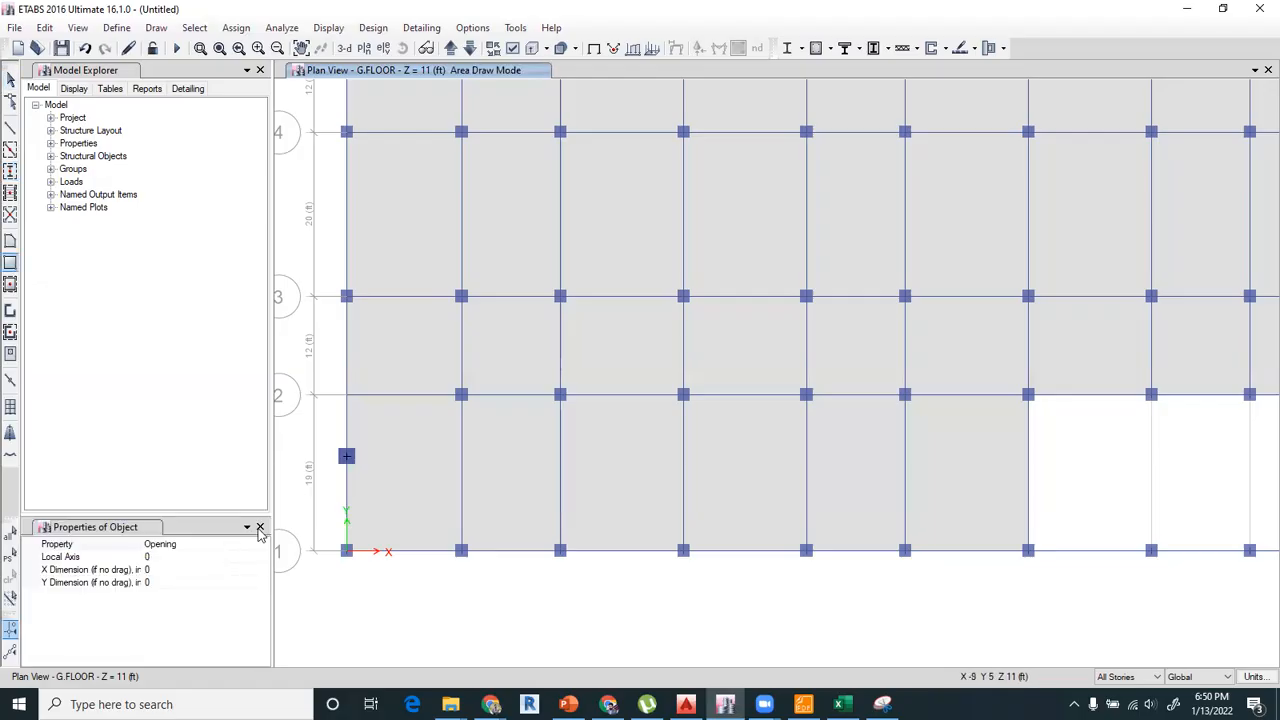
pyautogui.moveTo(378, 416); pyautogui.dragTo(392, 416)
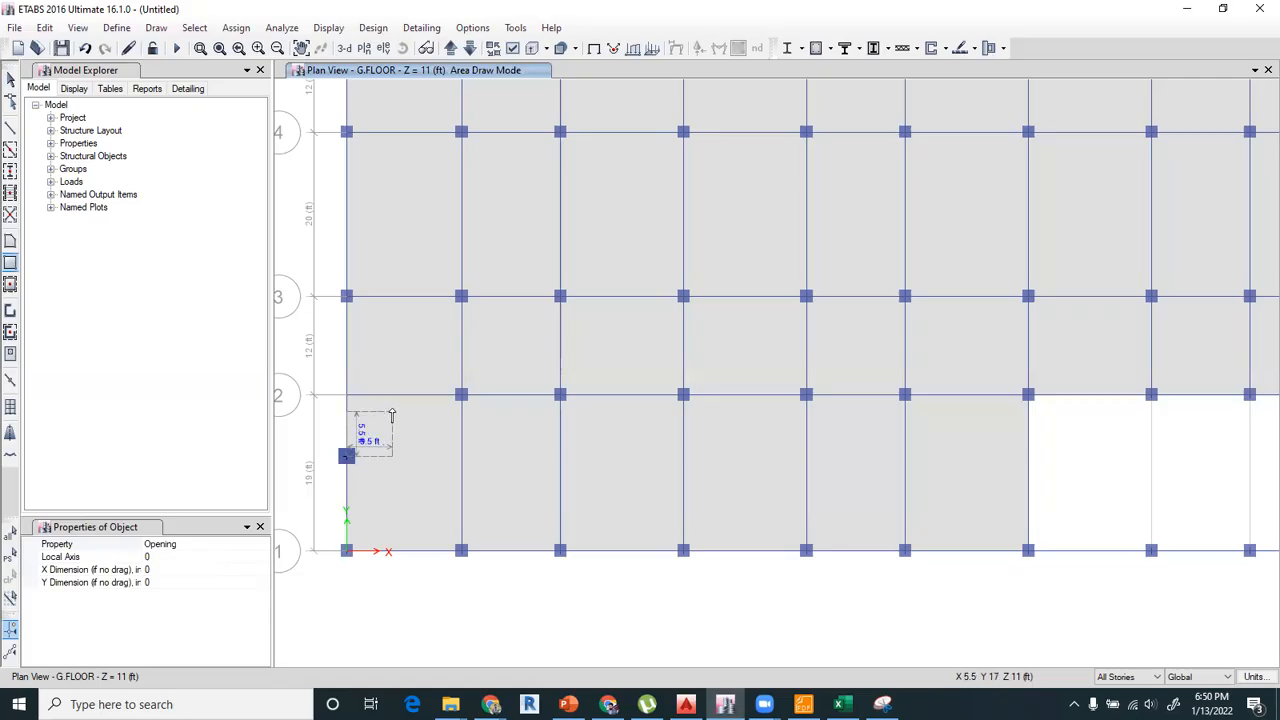
pyautogui.scroll(3, 392, 412)
pyautogui.moveTo(424, 414); pyautogui.dragTo(583, 396, button='middle')
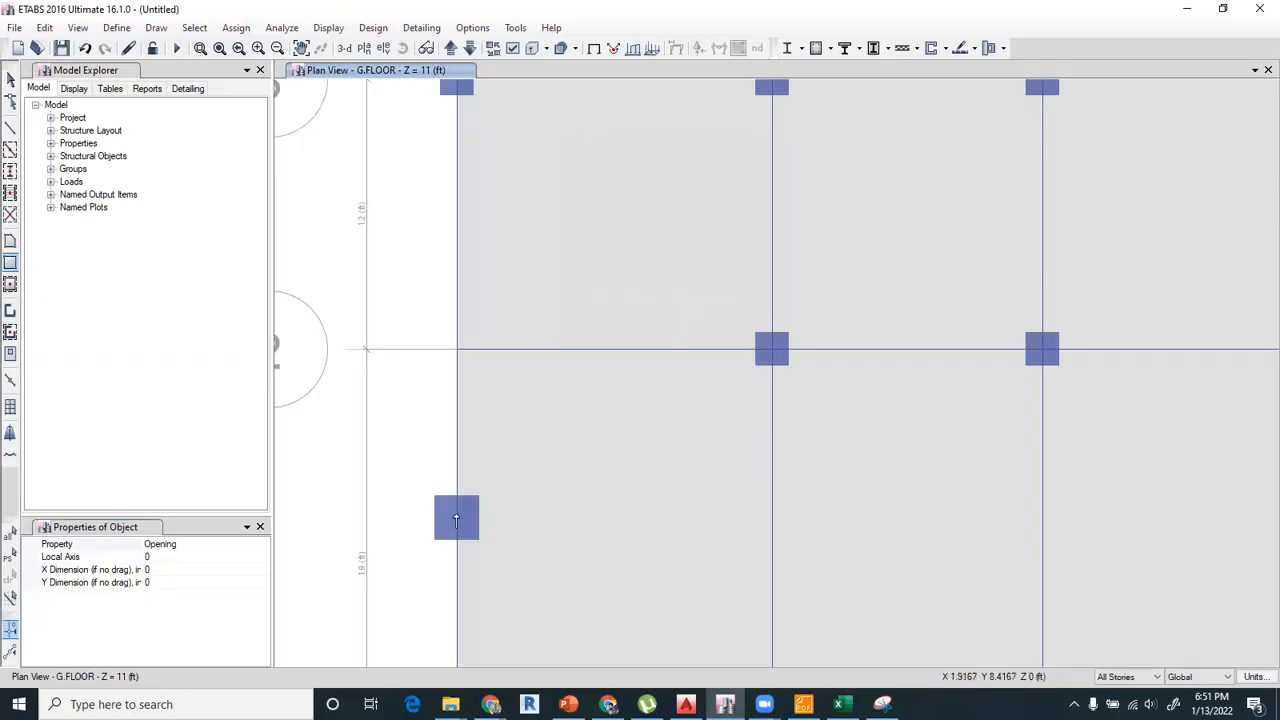
pyautogui.click(10, 76)
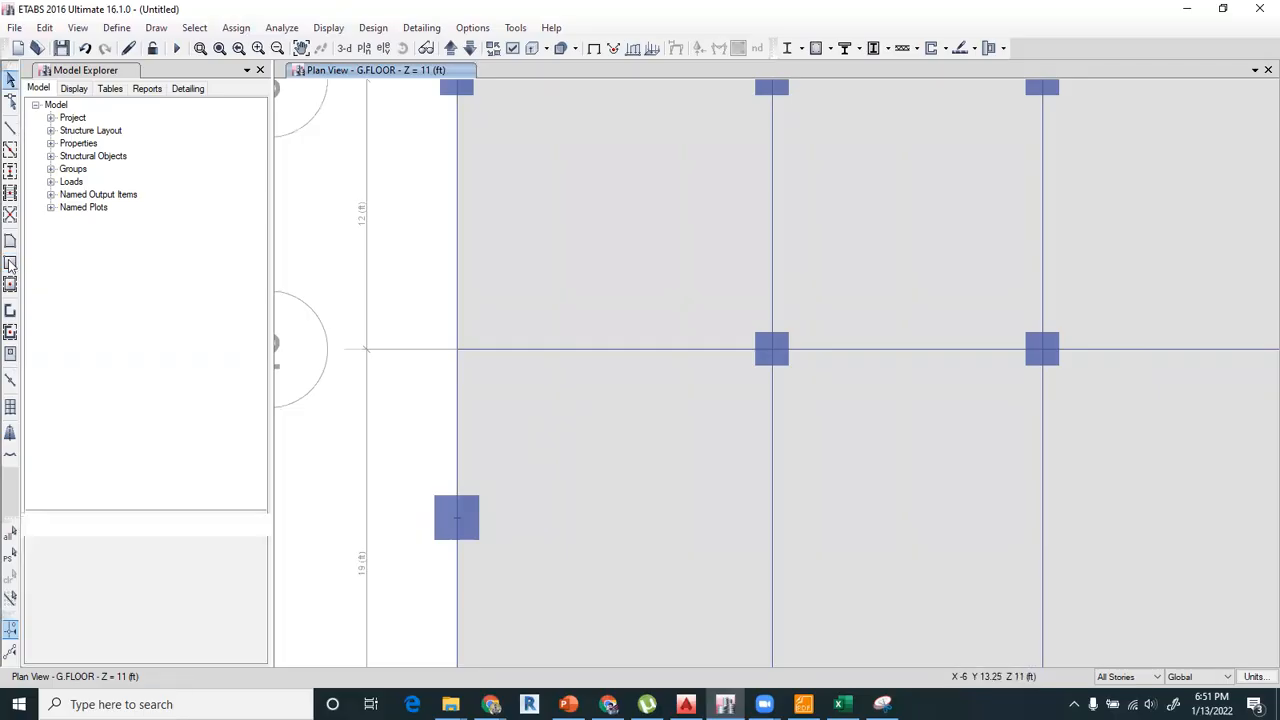
pyautogui.click(466, 510)
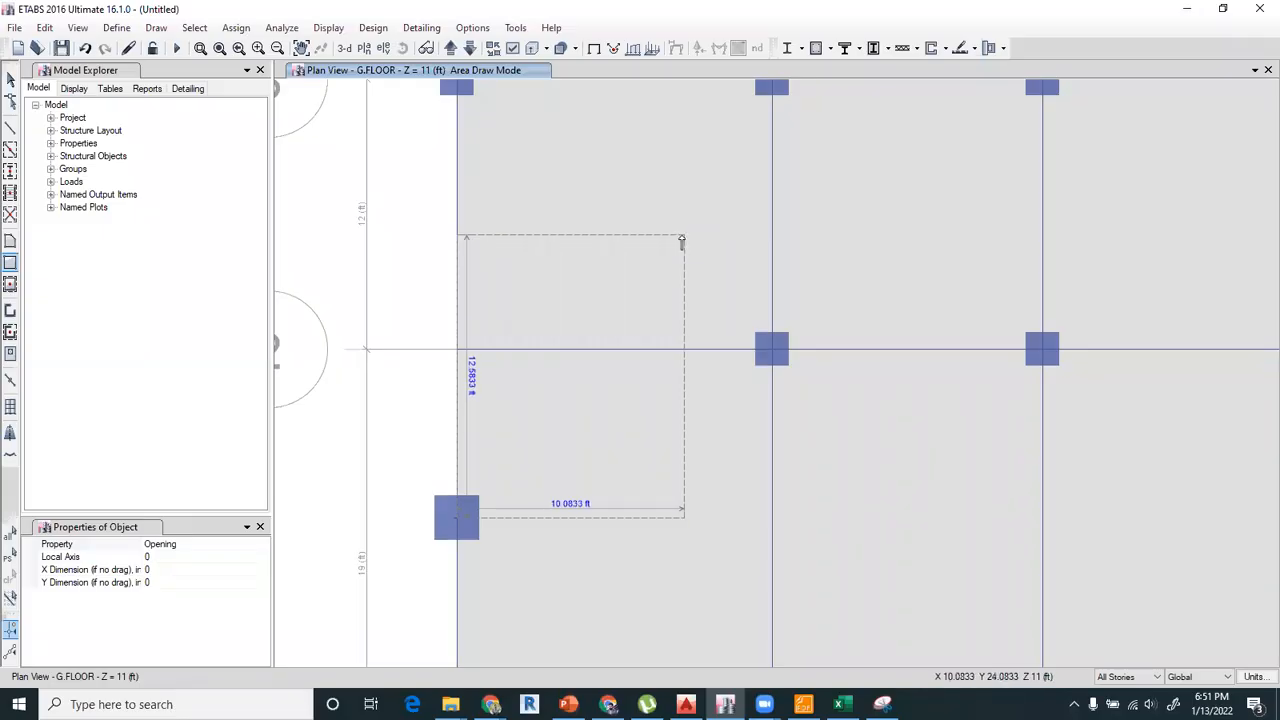
pyautogui.click(681, 241)
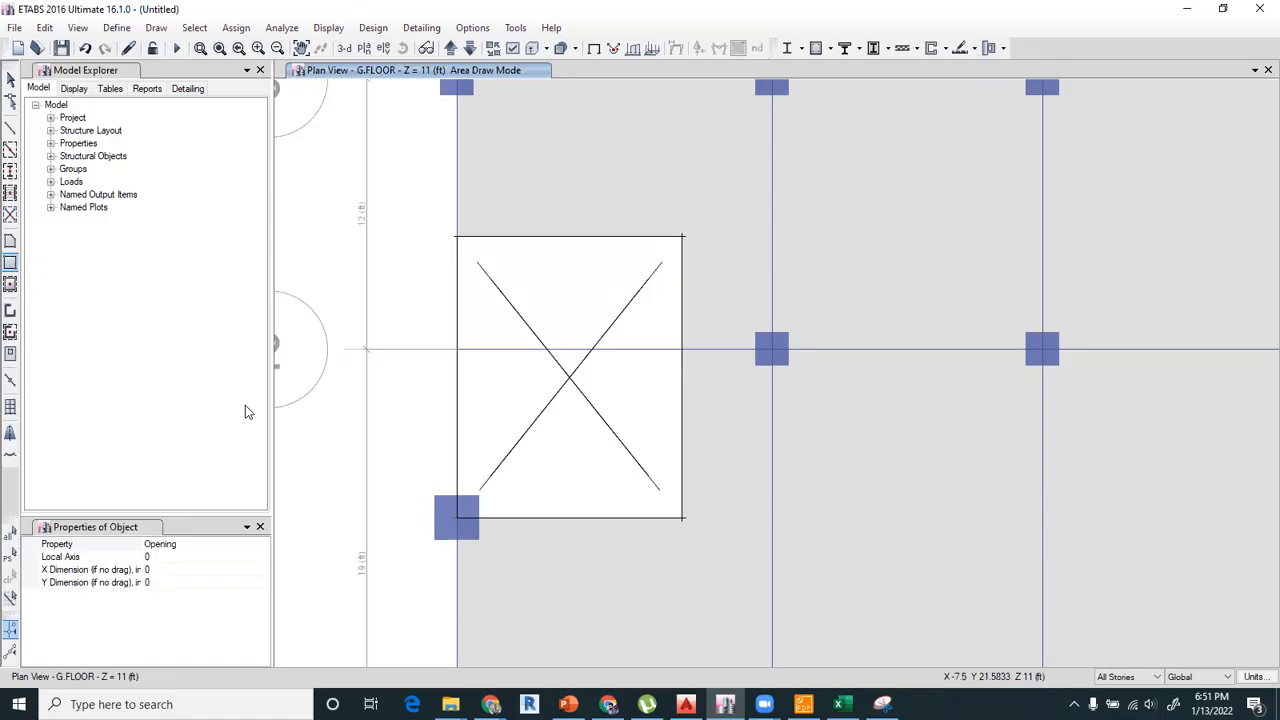
pyautogui.press('Escape')
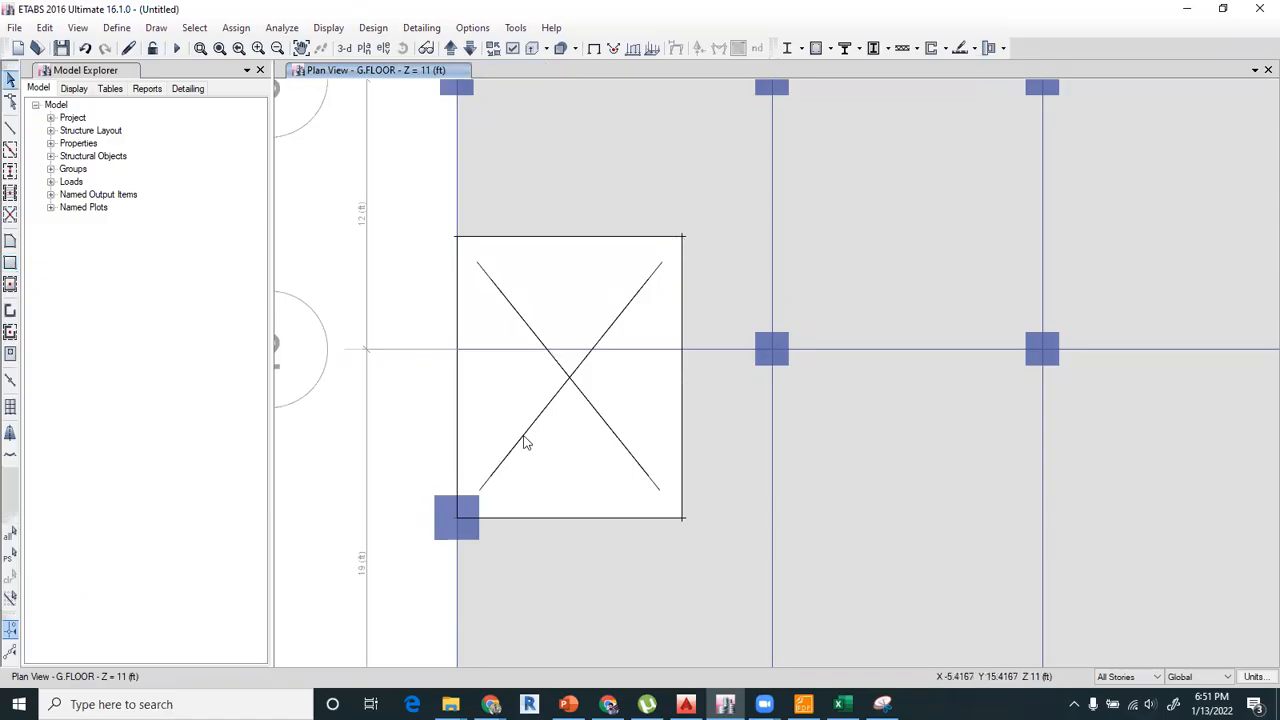
# Delete the beam on grid 2 between grids A and B that crosses the stair opening, on all stories.
pyautogui.click(697, 350)
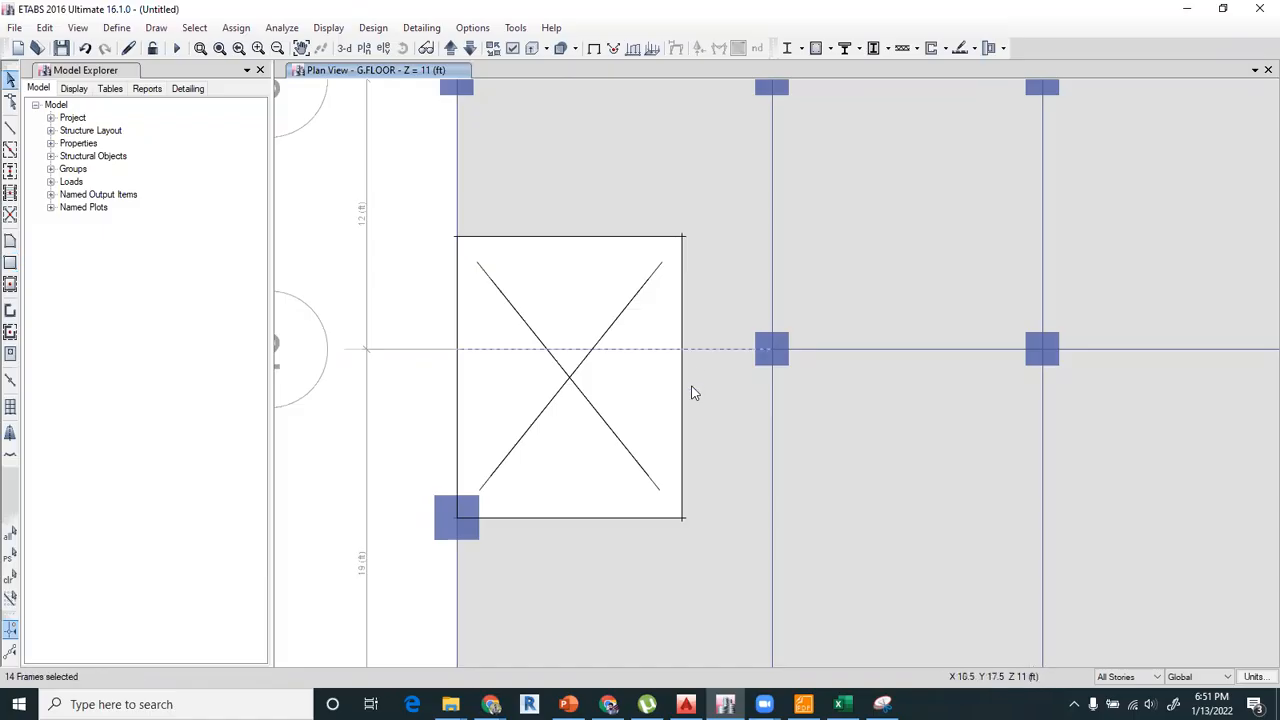
pyautogui.press('Delete')
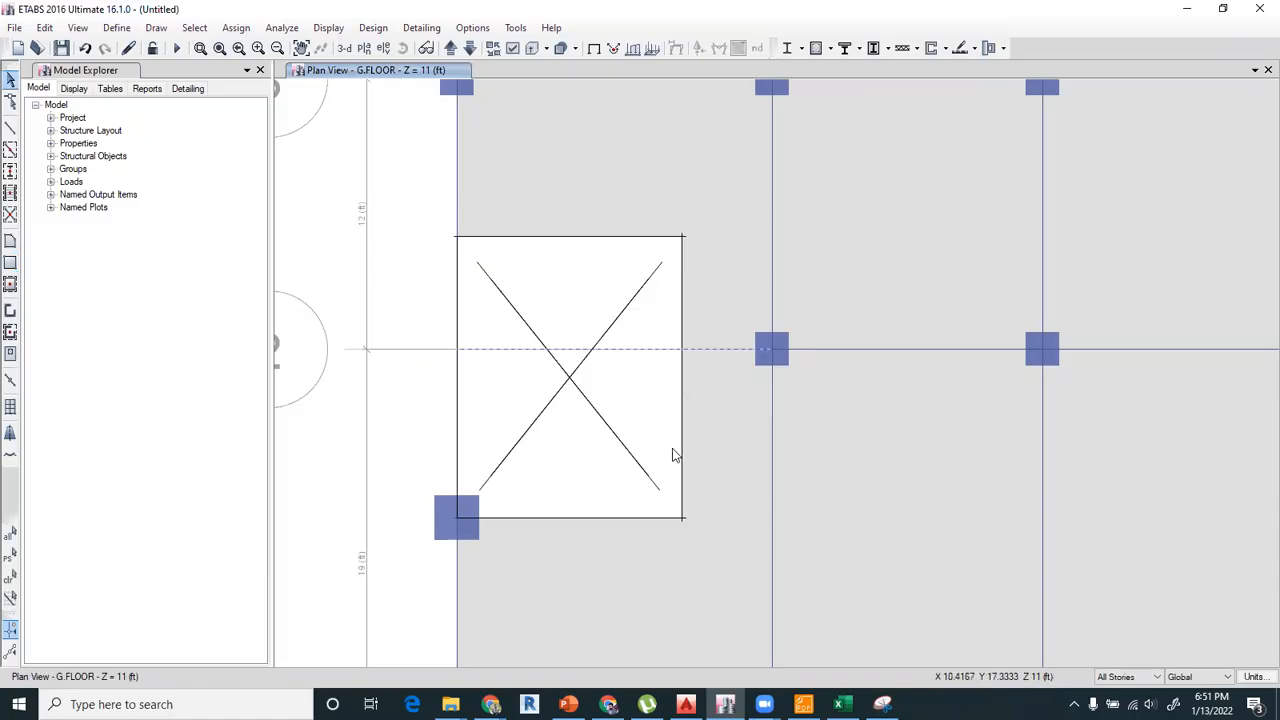
pyautogui.scroll(-3, 642, 430)
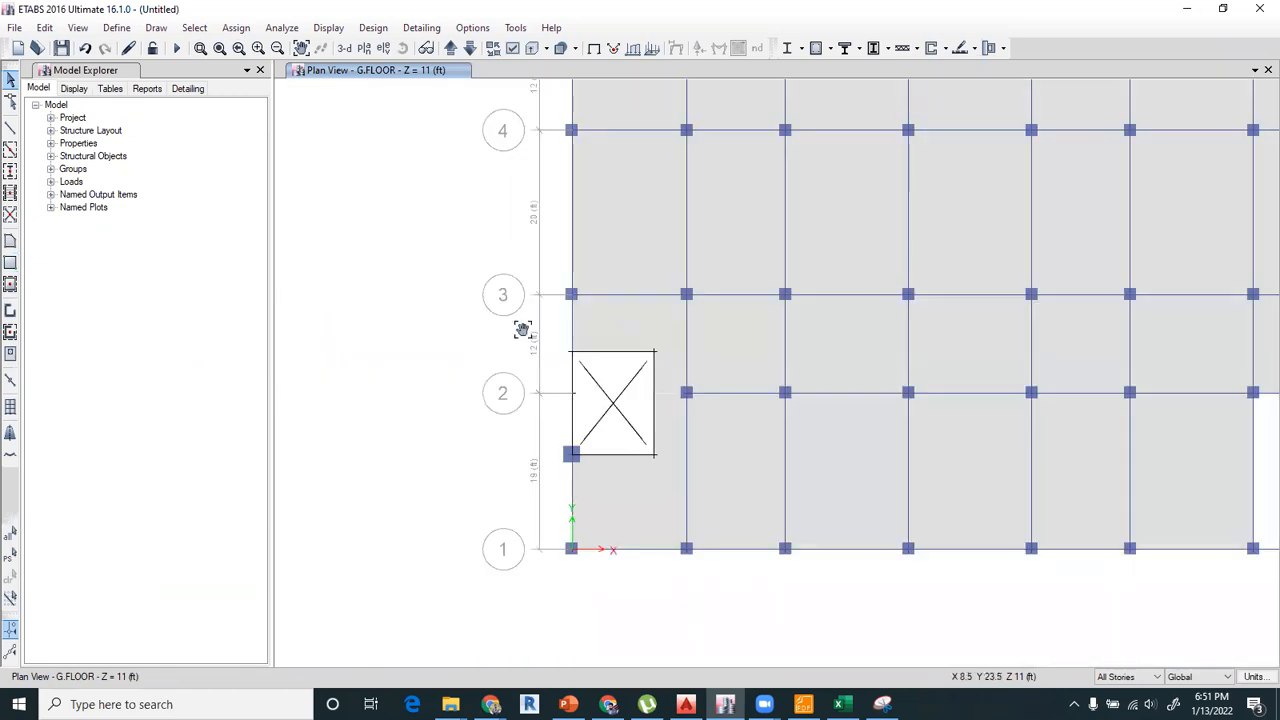
pyautogui.moveTo(522, 330); pyautogui.dragTo(483, 323, button='middle')
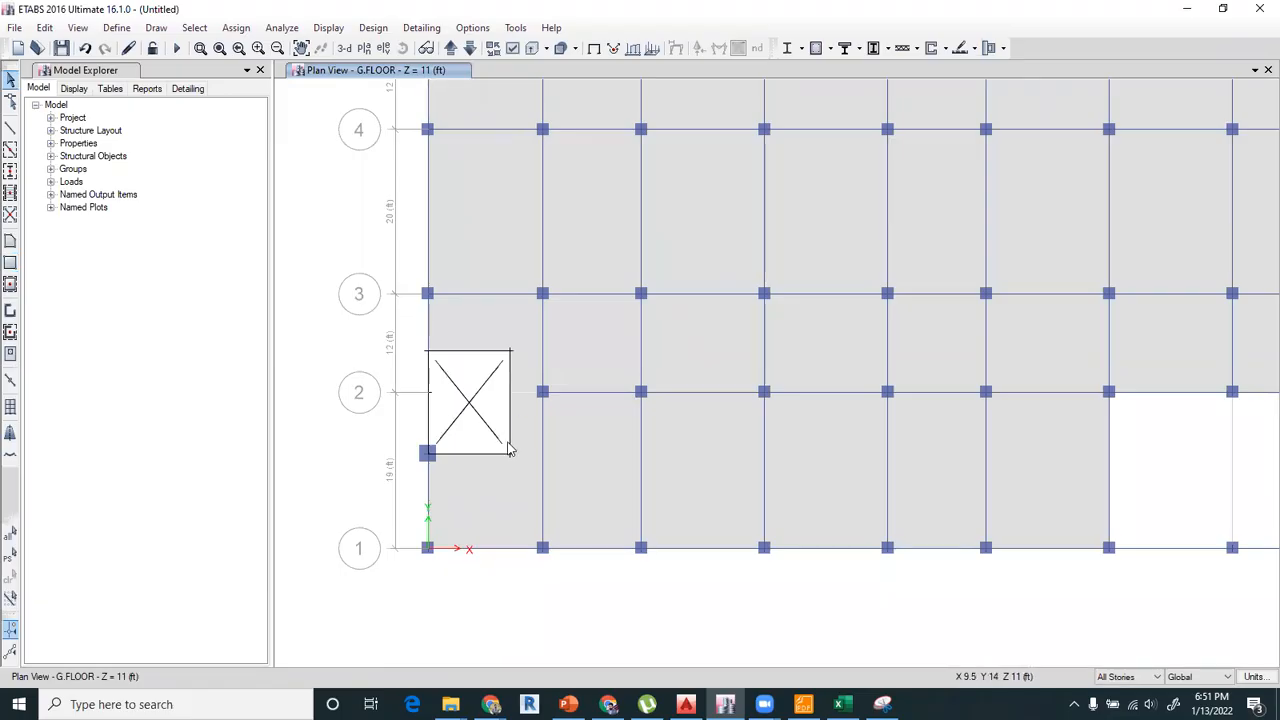
# Check the stairs and lift at grid 01 in the AutoCAD plan and delete the ETABS columns at I-10, I-9 and J-9.
pyautogui.scroll(-3, 646, 294)
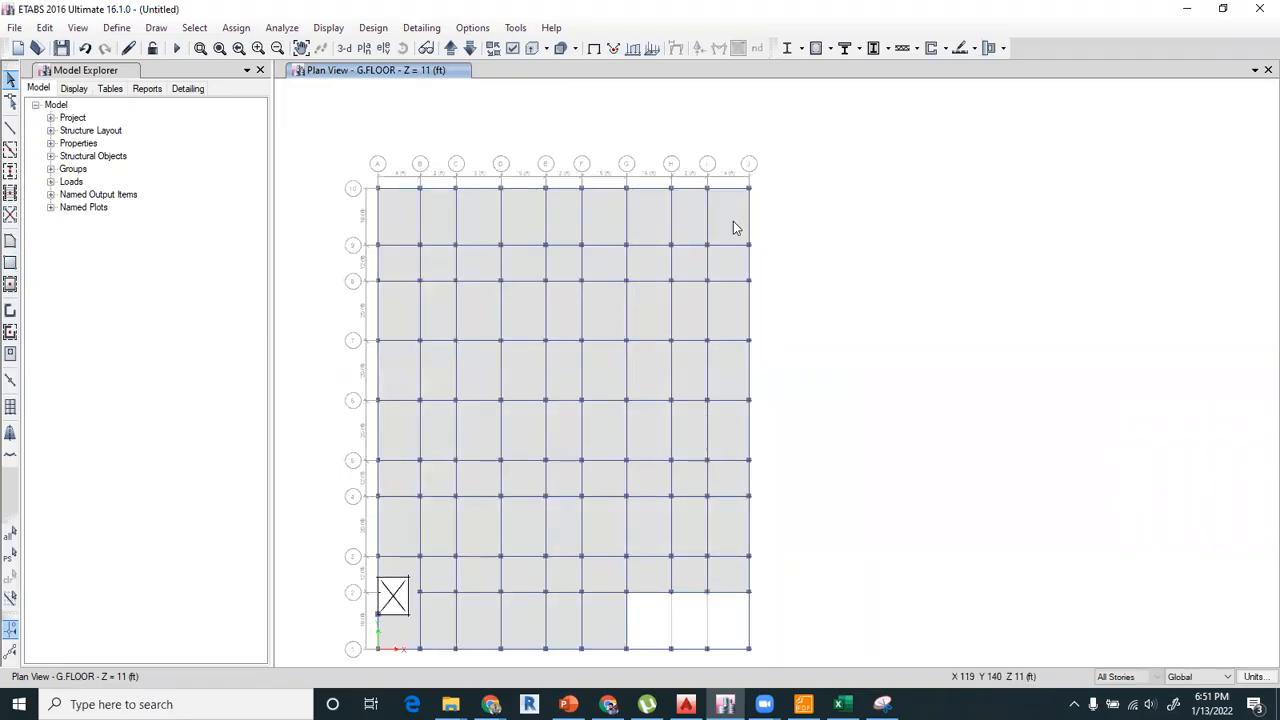
pyautogui.scroll(3, 733, 228)
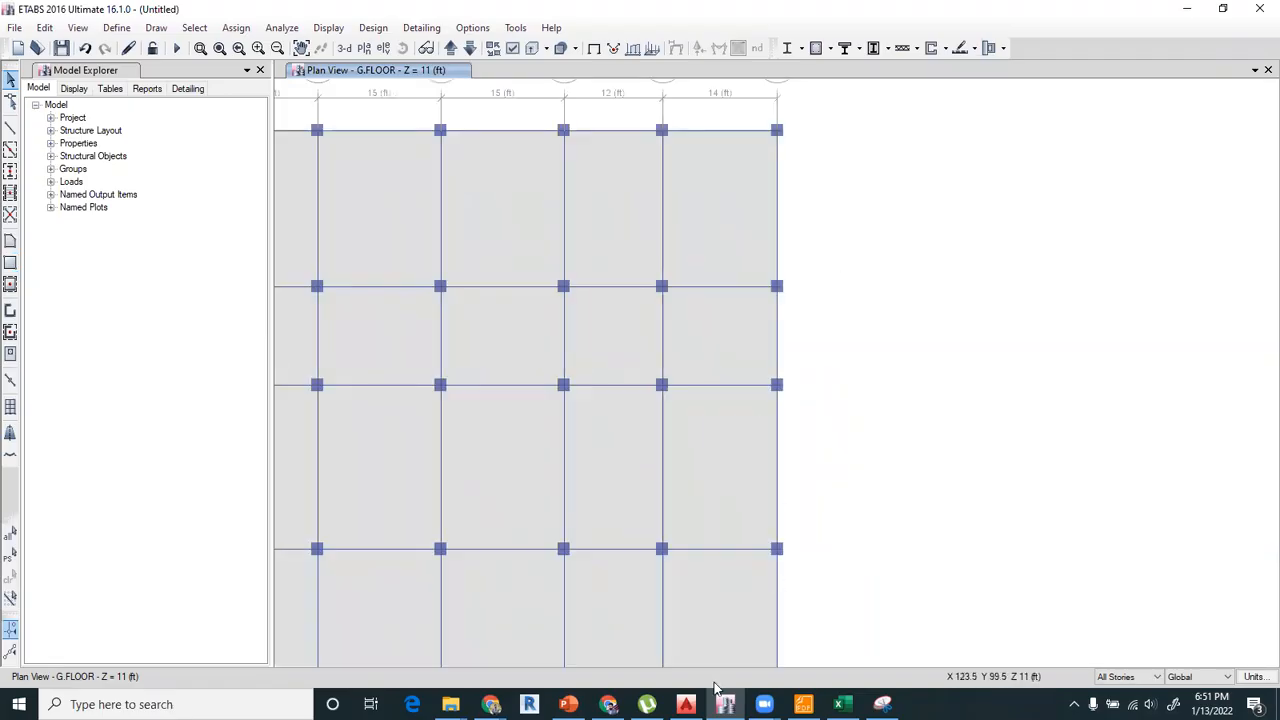
pyautogui.click(687, 704)
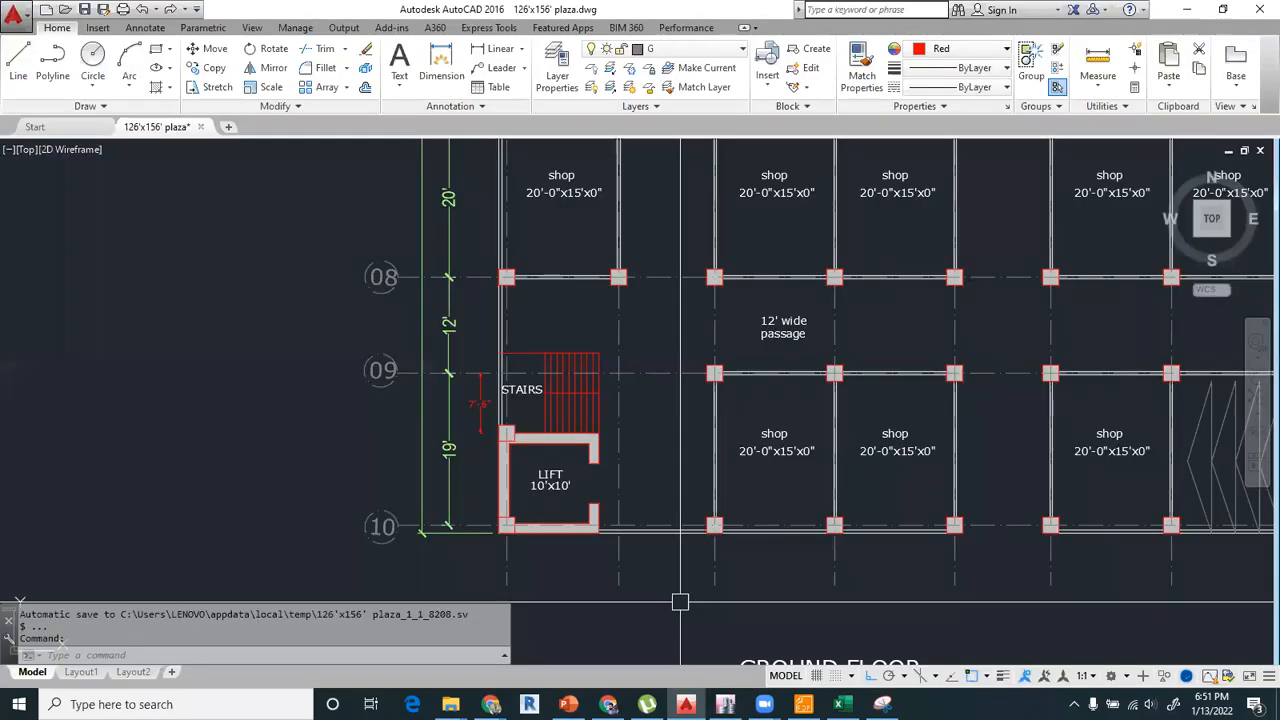
pyautogui.scroll(-5, 600, 580)
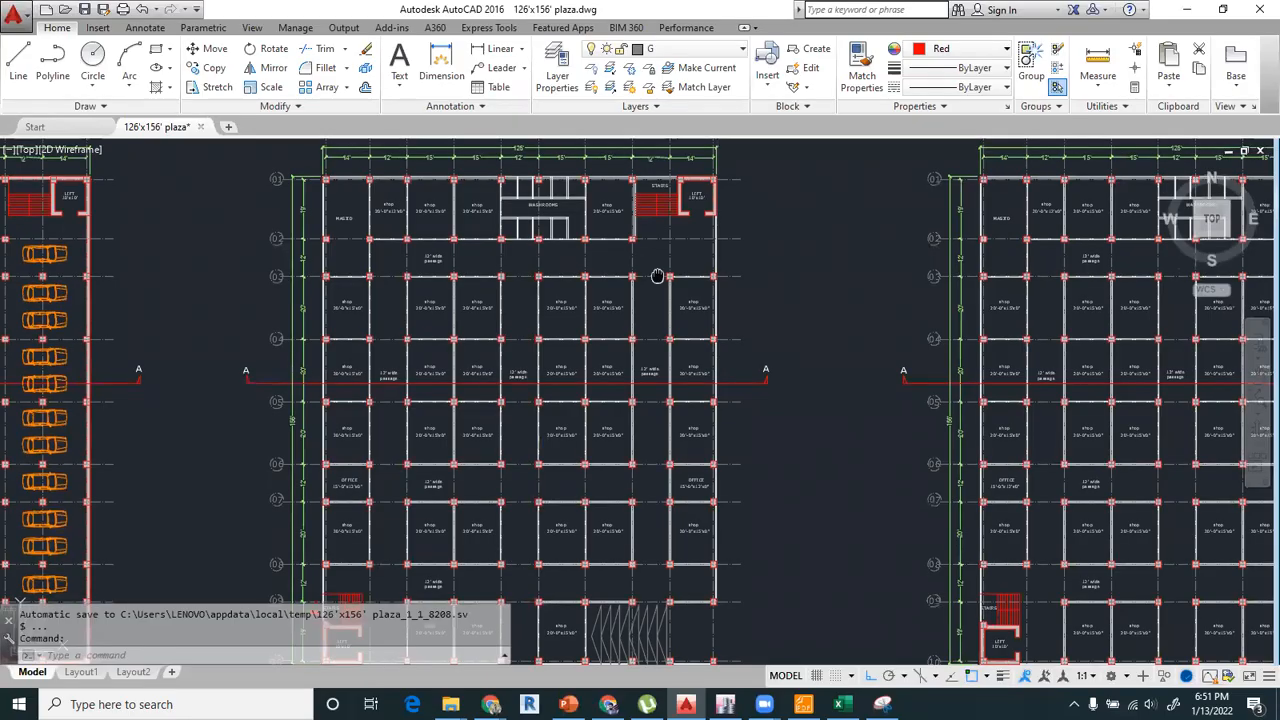
pyautogui.scroll(4, 657, 276)
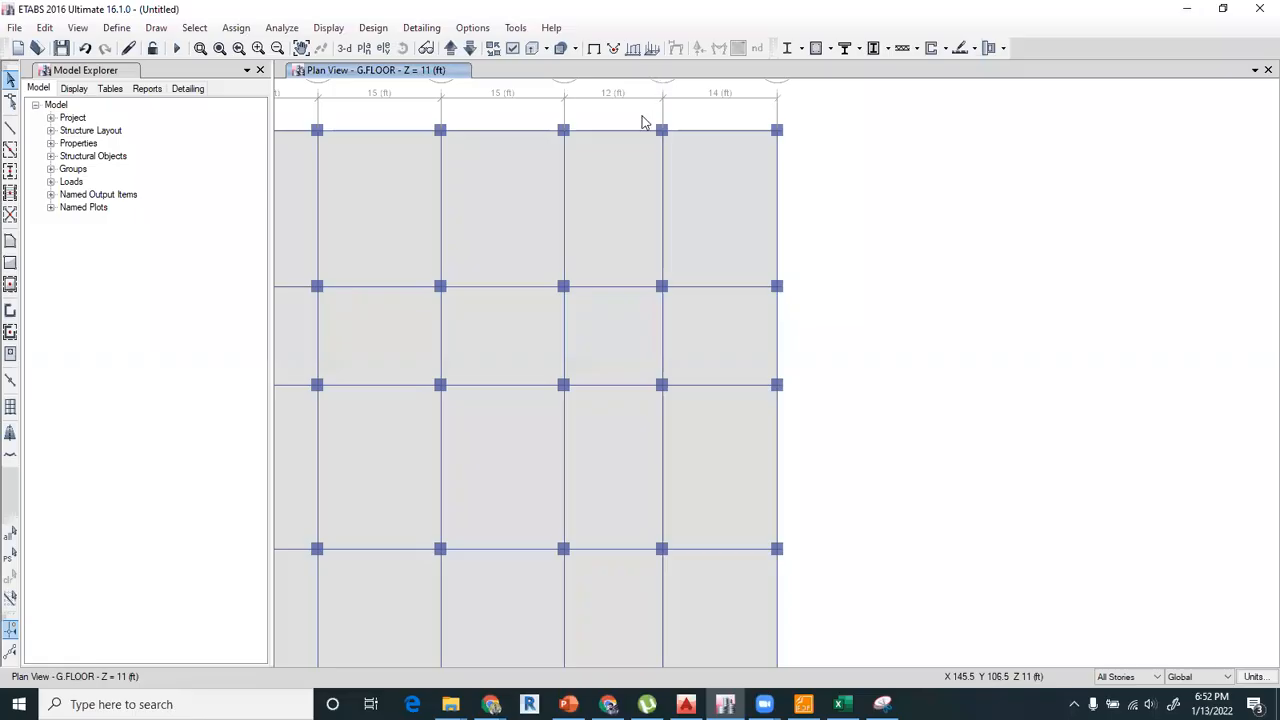
pyautogui.moveTo(642, 115); pyautogui.dragTo(685, 153)
pyautogui.moveTo(648, 264); pyautogui.dragTo(682, 297)
pyautogui.moveTo(740, 258); pyautogui.dragTo(797, 307)
pyautogui.press('Escape')
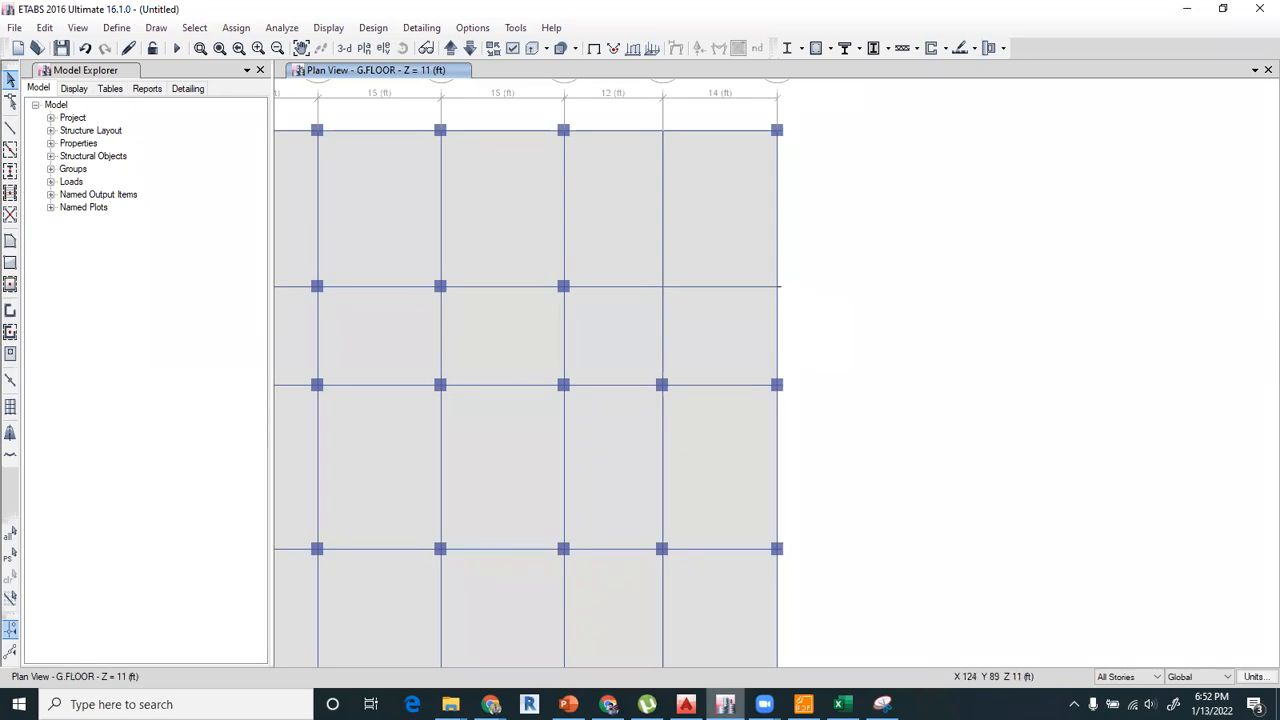
# Switch to AutoCAD and inspect the lift's corner column beside the stairs at grid 01 of the ground floor plan.
pyautogui.click(686, 704)
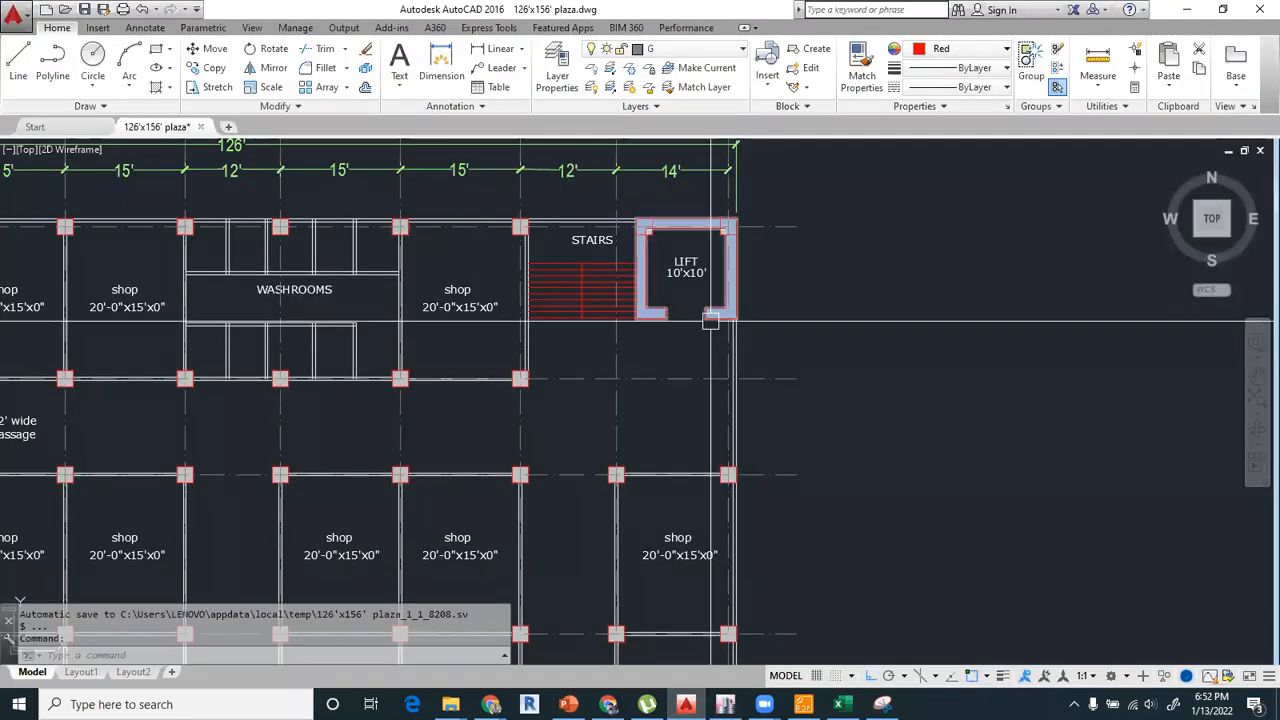
pyautogui.scroll(5, 710, 321)
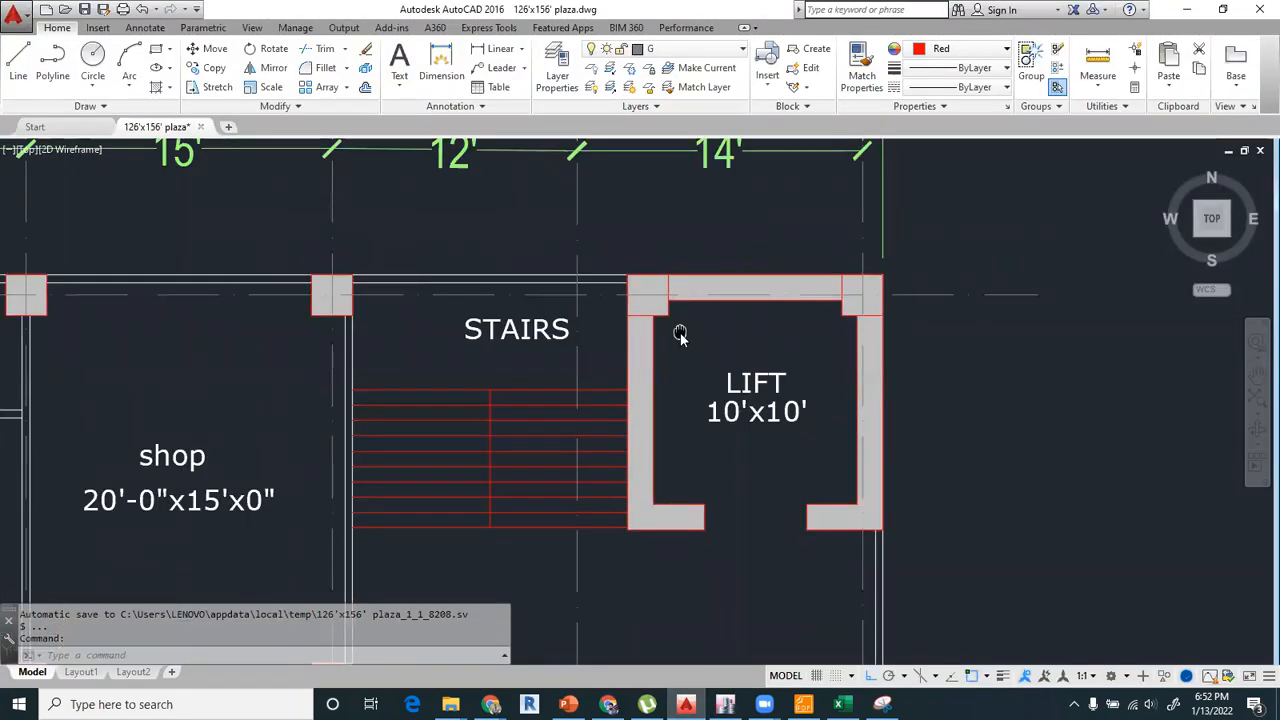
pyautogui.write('dail')
pyautogui.press('Return')
pyautogui.scroll(4, 573, 298)
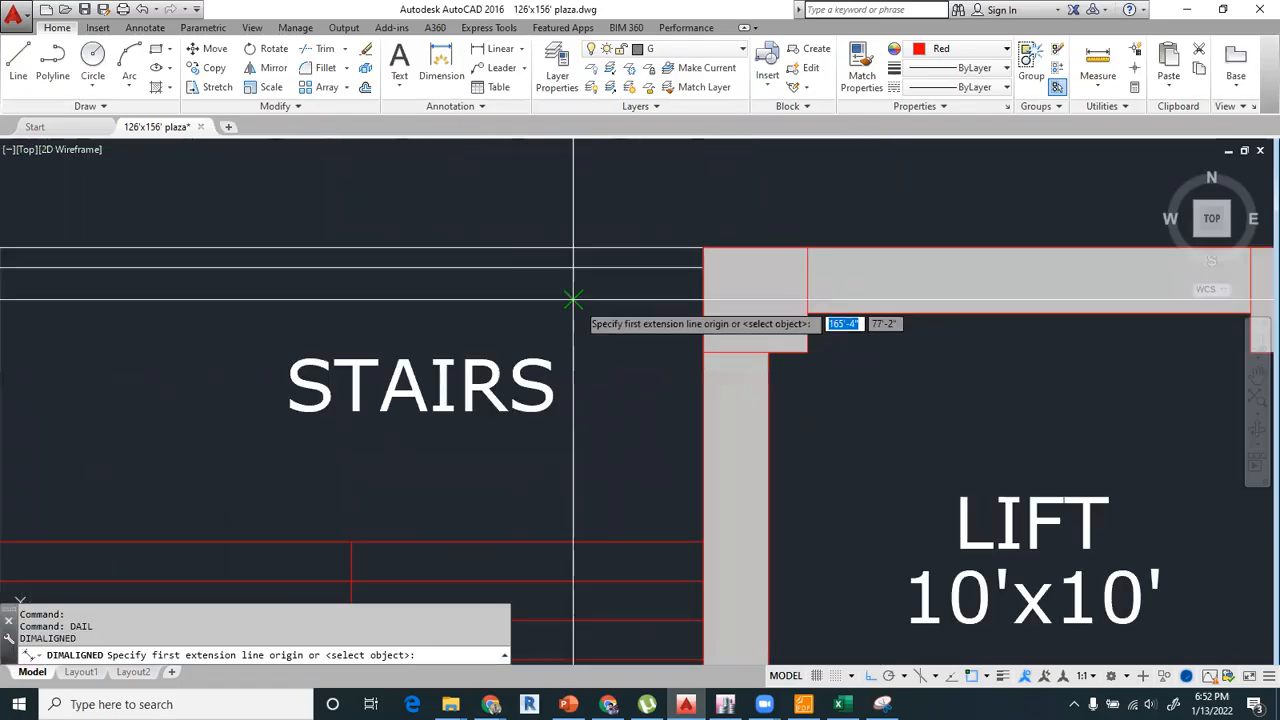
pyautogui.click(574, 267)
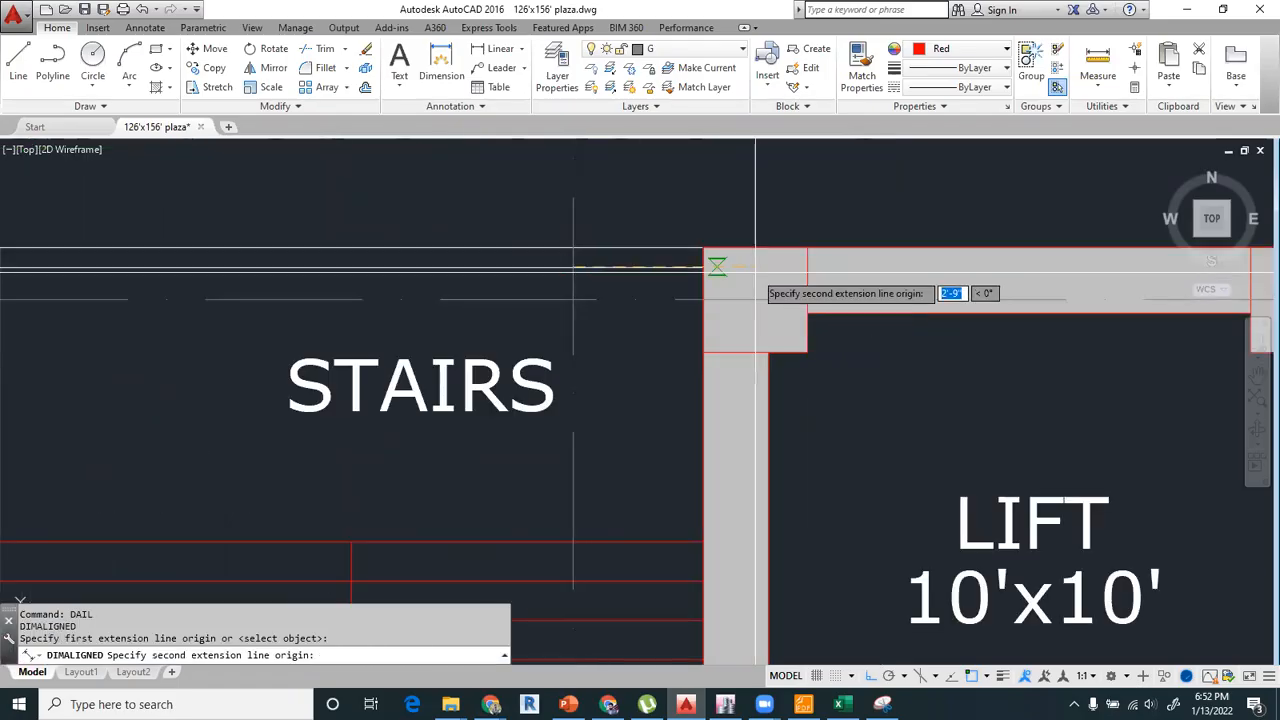
pyautogui.press('Escape')
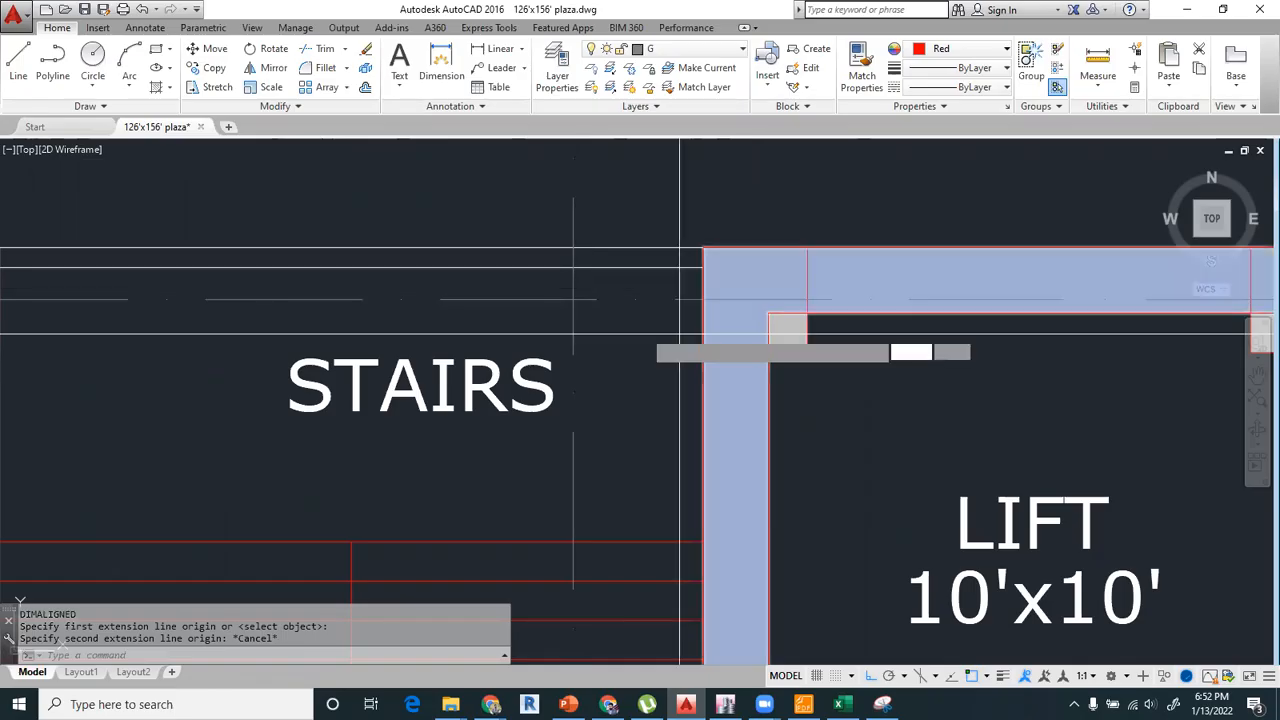
# Add an aligned dimension from the centre of the lift's stair-side corner column to the adjacent vertical grid line, placed above the plan.
pyautogui.write('dail')
pyautogui.press('Return')
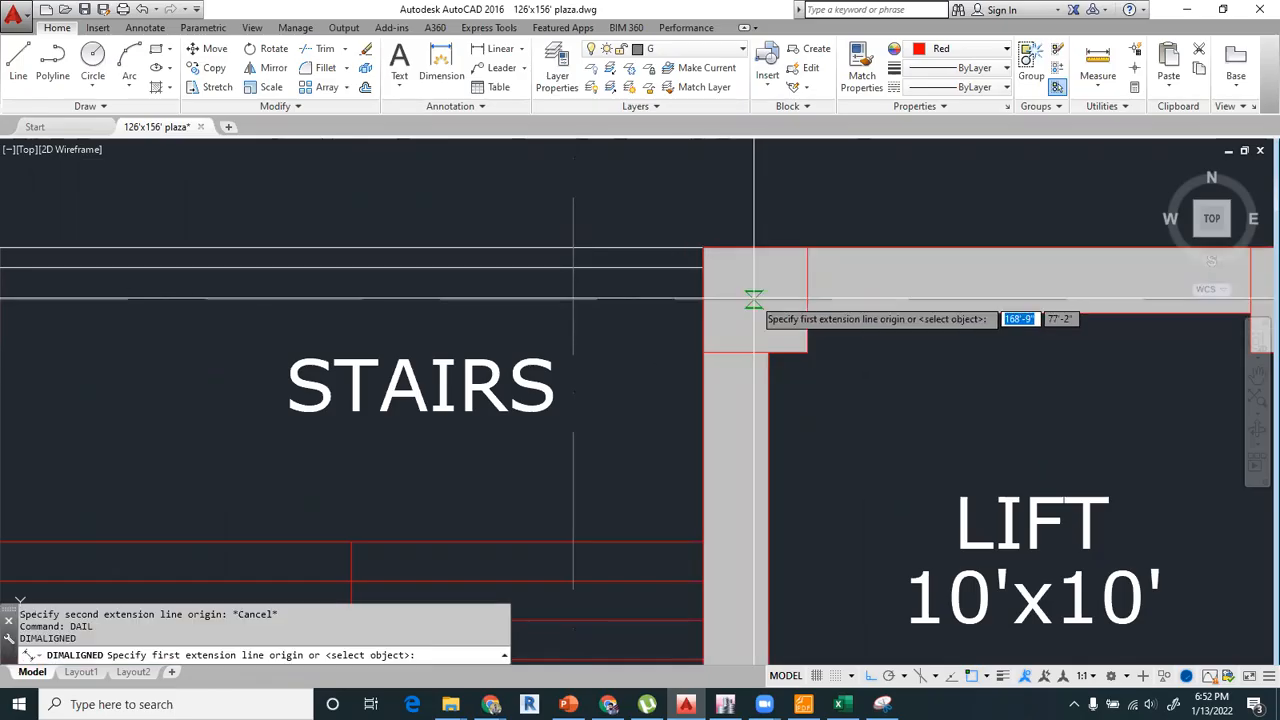
pyautogui.click(754, 299)
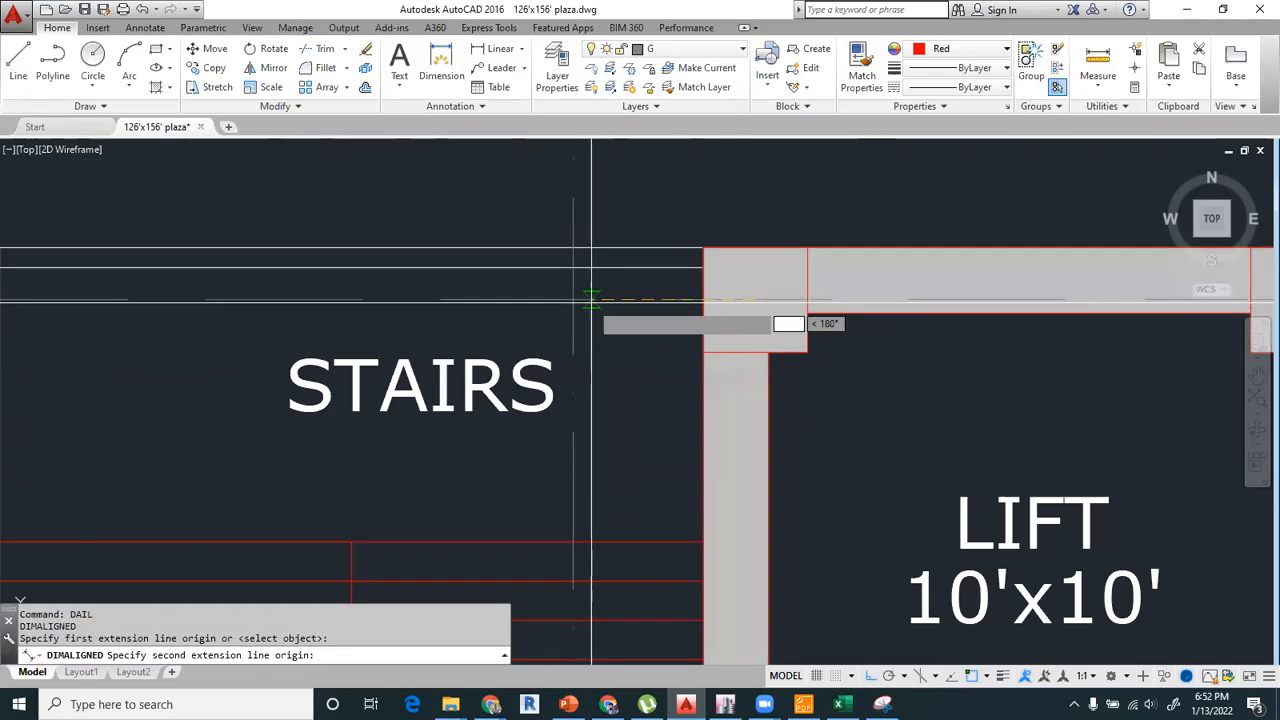
pyautogui.click(573, 299)
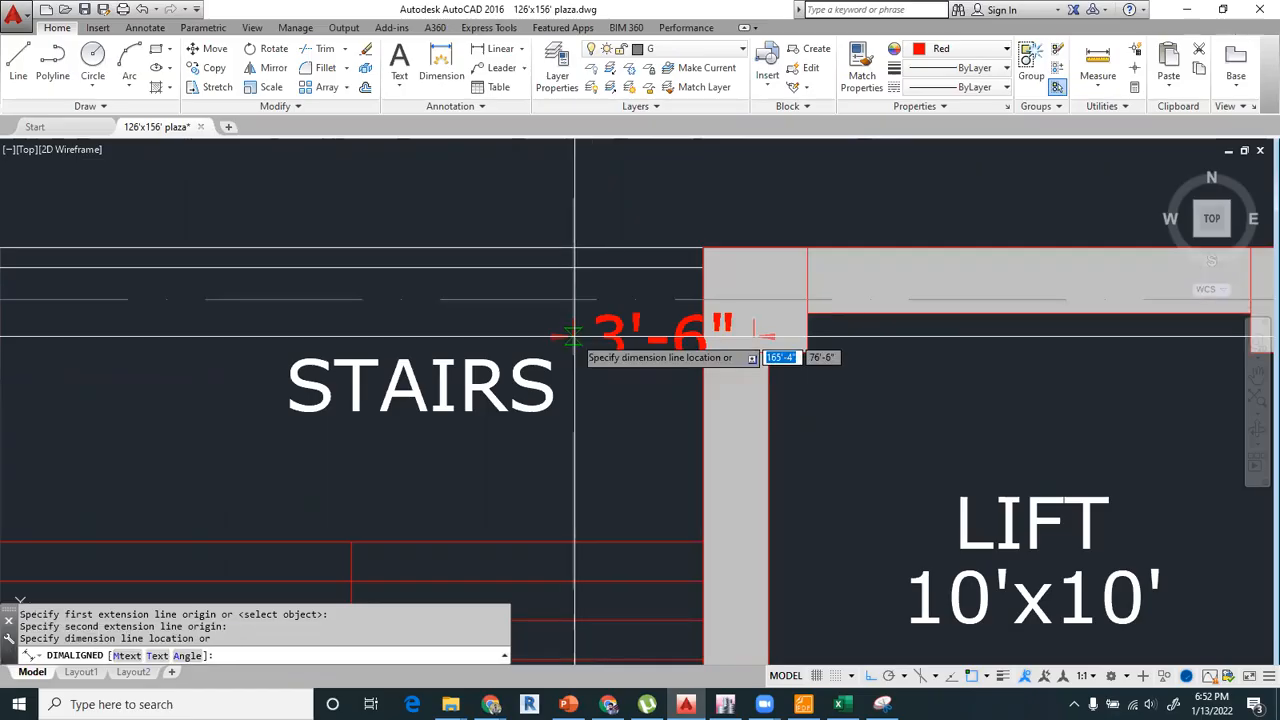
pyautogui.scroll(-2, 575, 337)
pyautogui.click(598, 212)
pyautogui.scroll(-3, 598, 212)
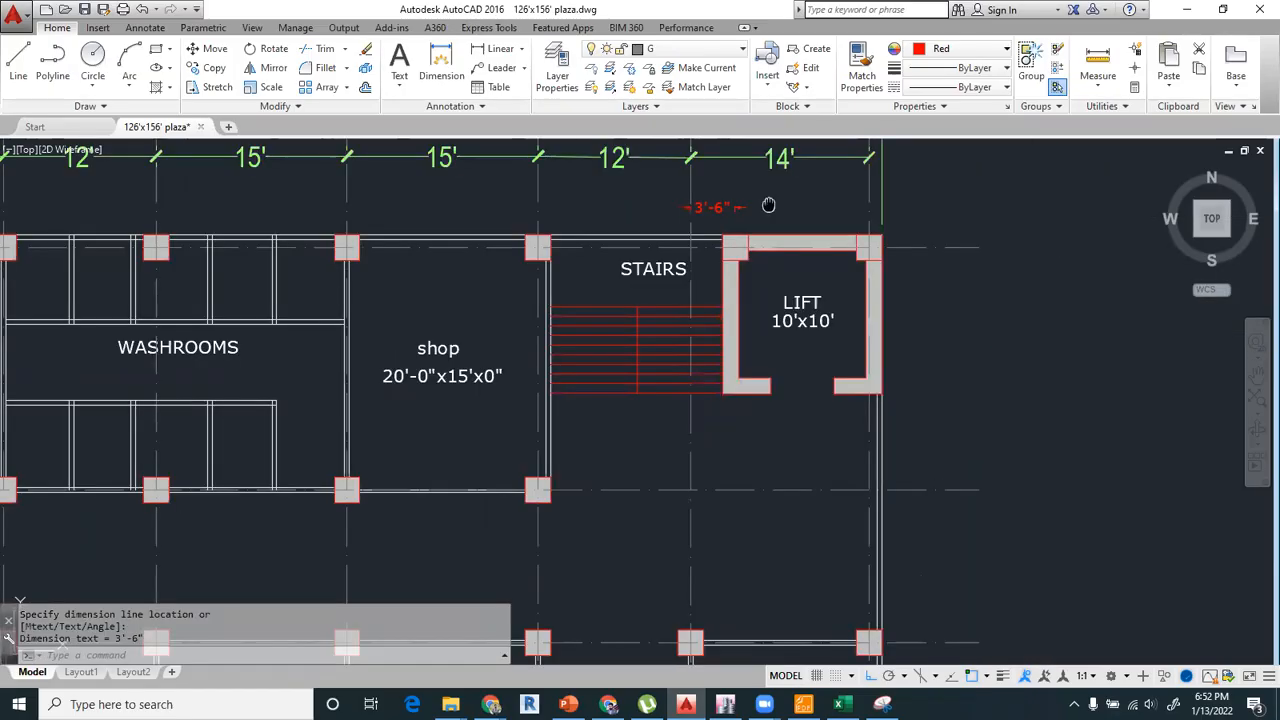
pyautogui.scroll(3, 741, 269)
pyautogui.scroll(-4, 741, 269)
# Switch to ETABS and draw a joint offset 42 in in X from grid point I-10, with drawing limited to one story.
pyautogui.click(725, 704)
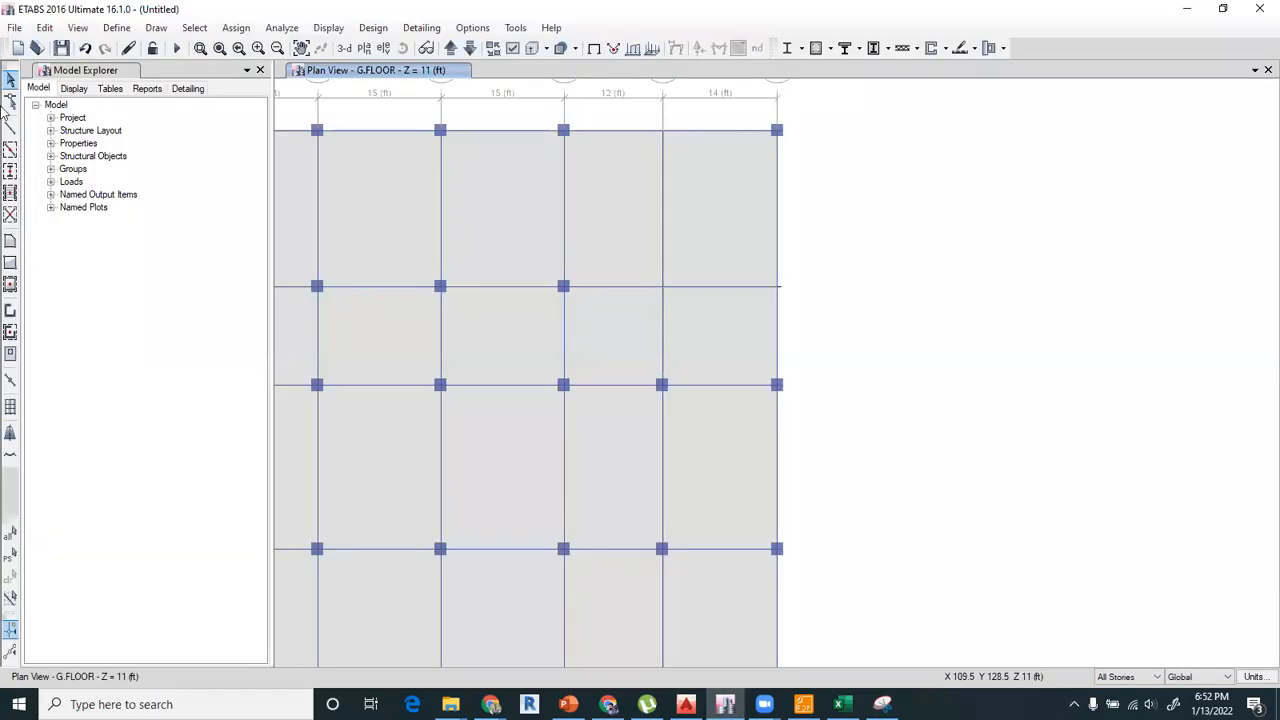
pyautogui.click(154, 28)
pyautogui.click(205, 93)
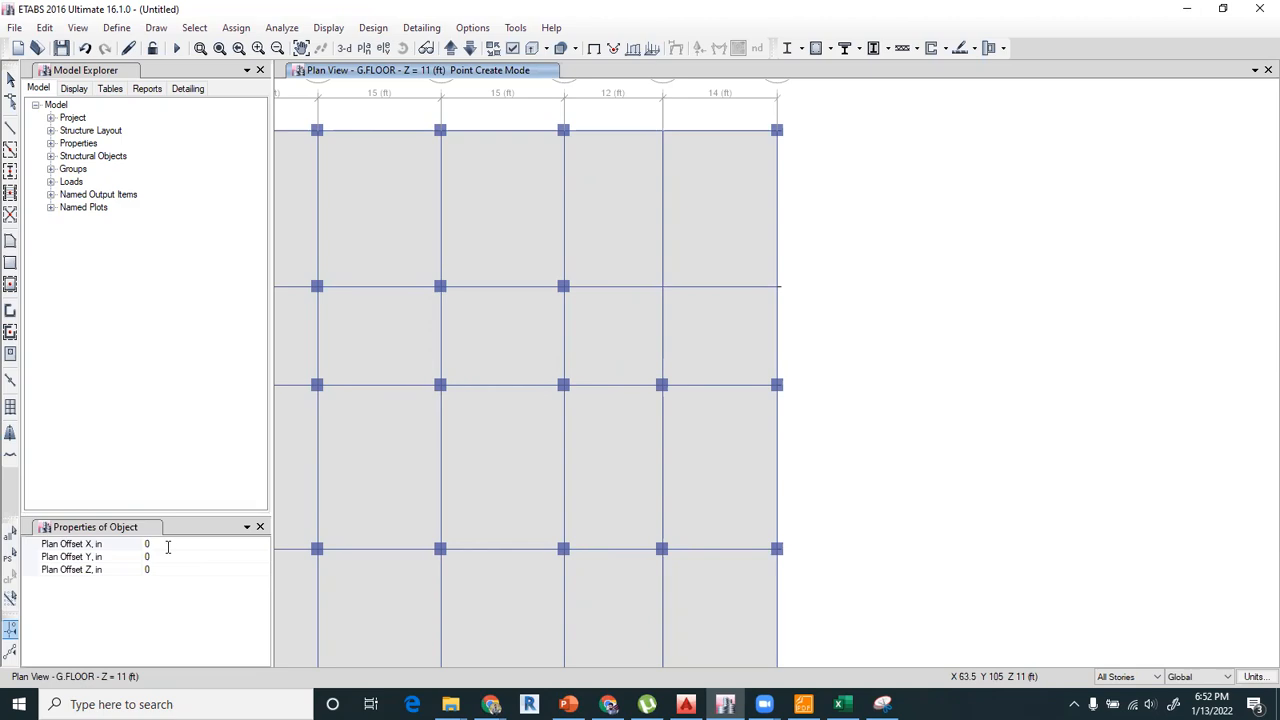
pyautogui.click(168, 547)
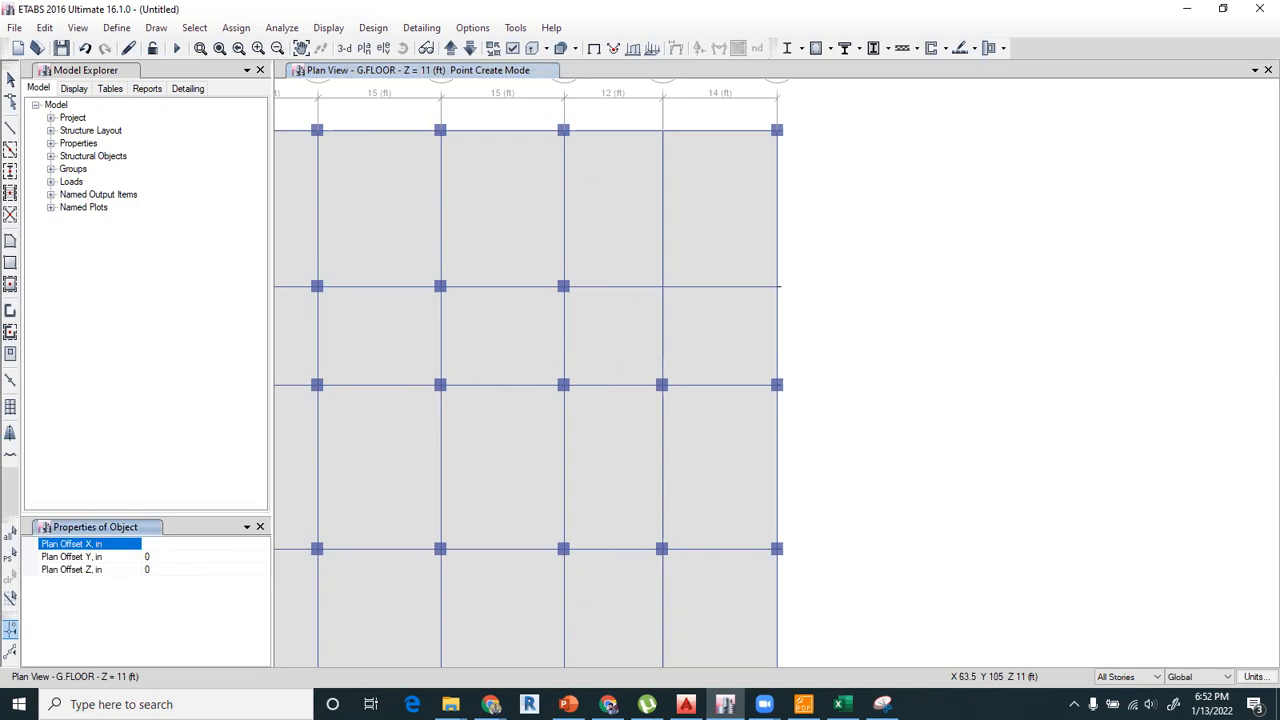
pyautogui.click(661, 131)
pyautogui.click(1138, 677)
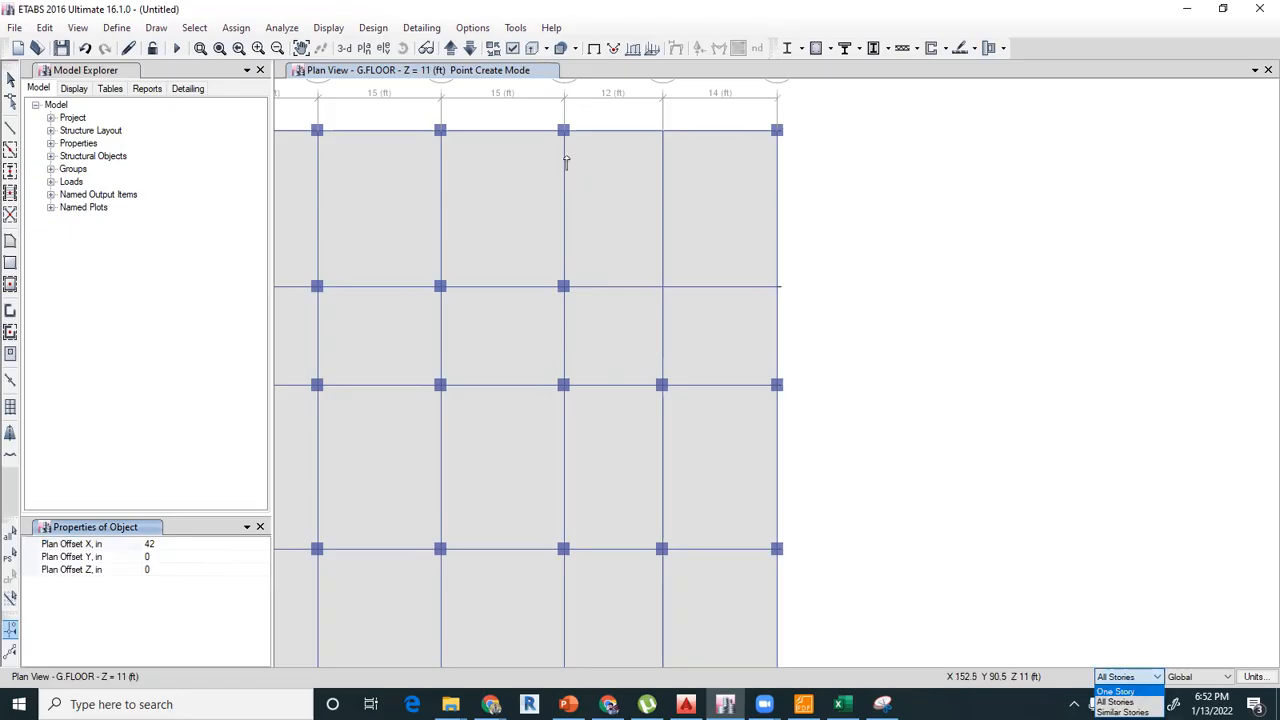
pyautogui.click(662, 132)
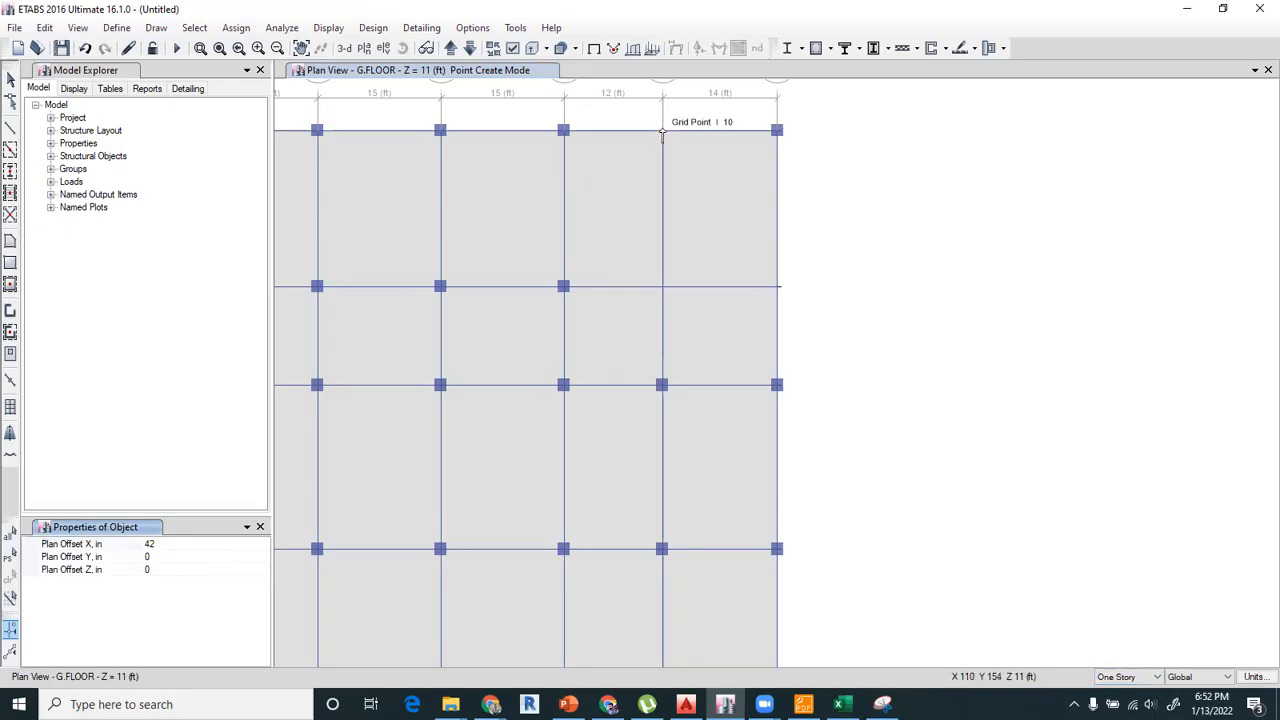
pyautogui.click(662, 132)
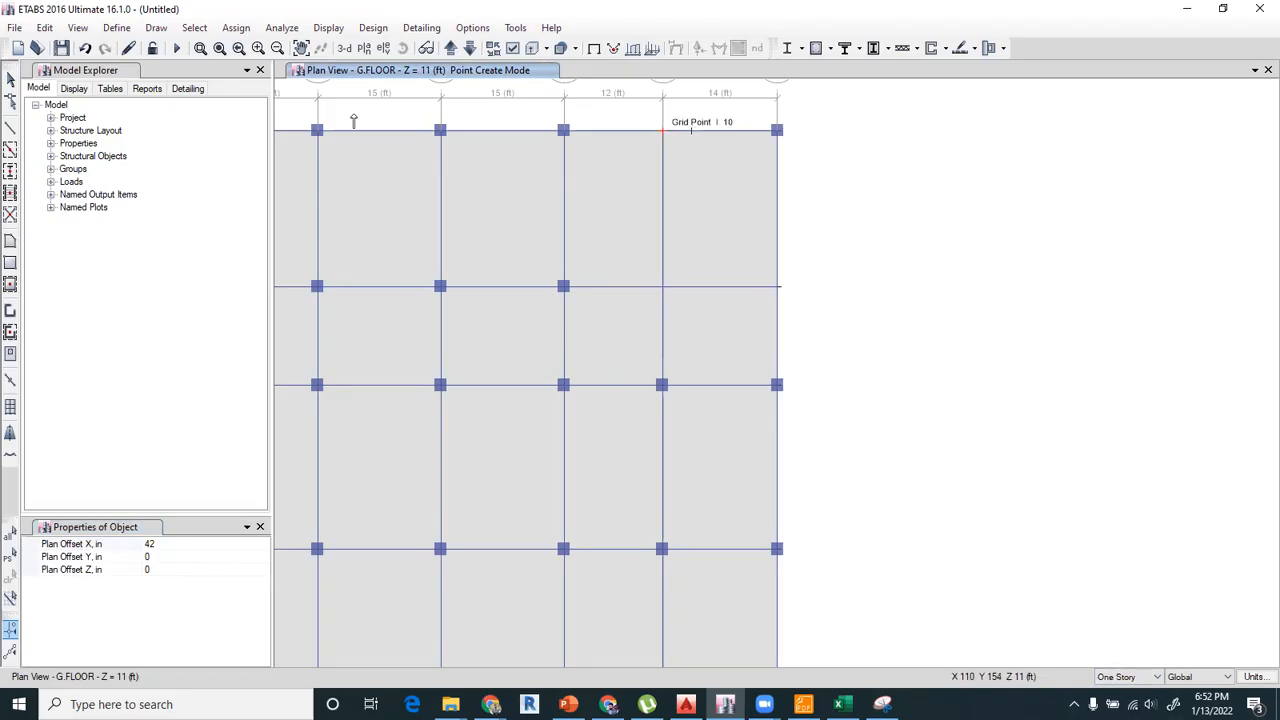
pyautogui.click(8, 78)
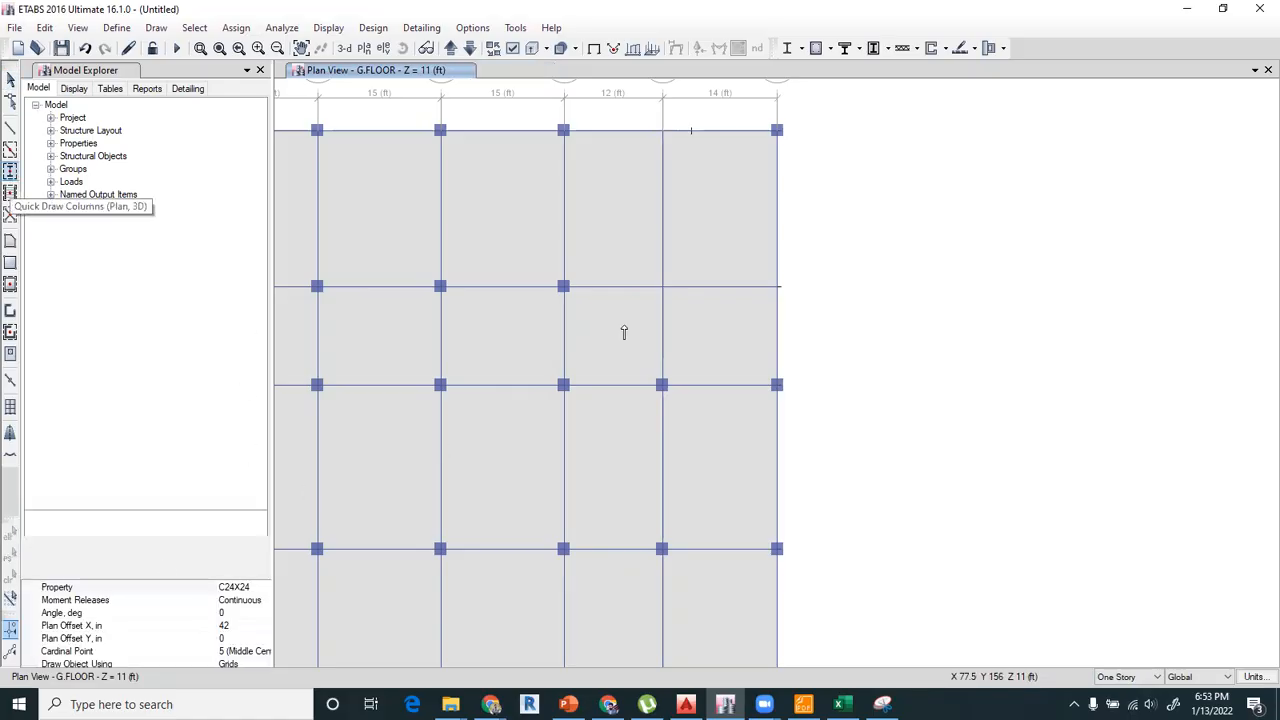
# Place a C24X24 column on the new joint beside I-10 with the plan offset X set to 0.
pyautogui.click(198, 581)
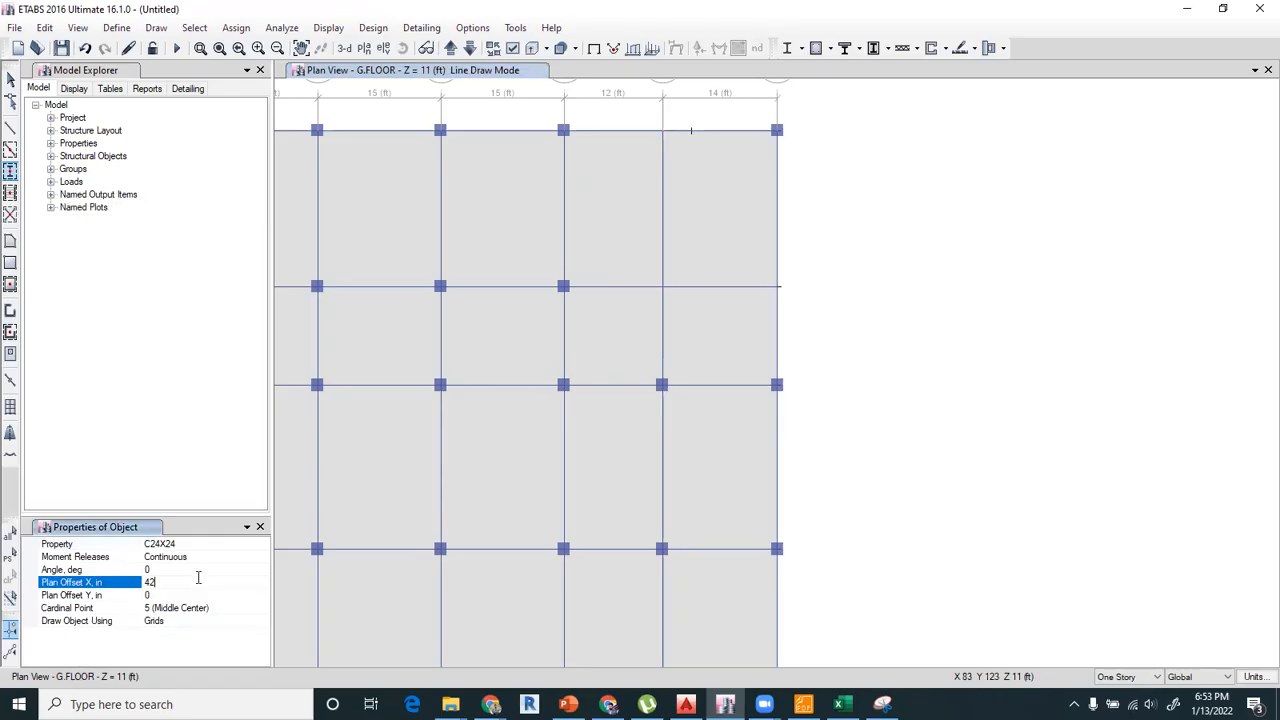
pyautogui.write('0')
pyautogui.click(690, 132)
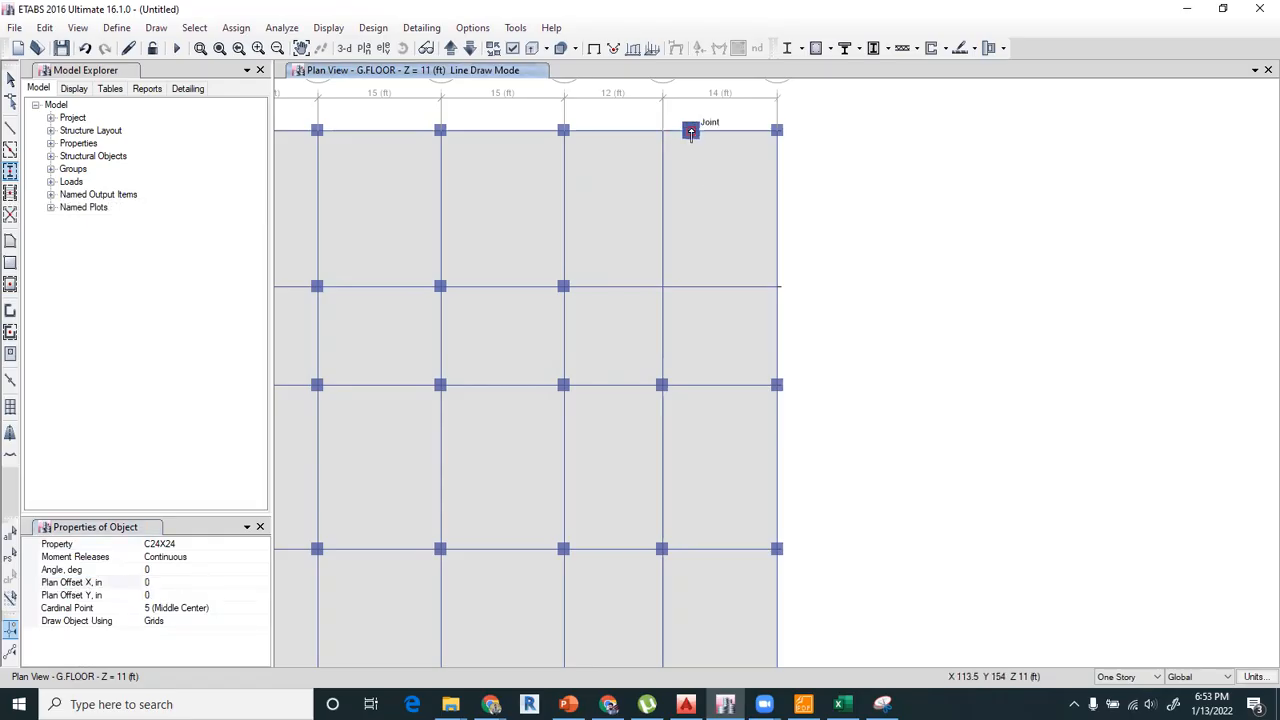
pyautogui.press('Escape')
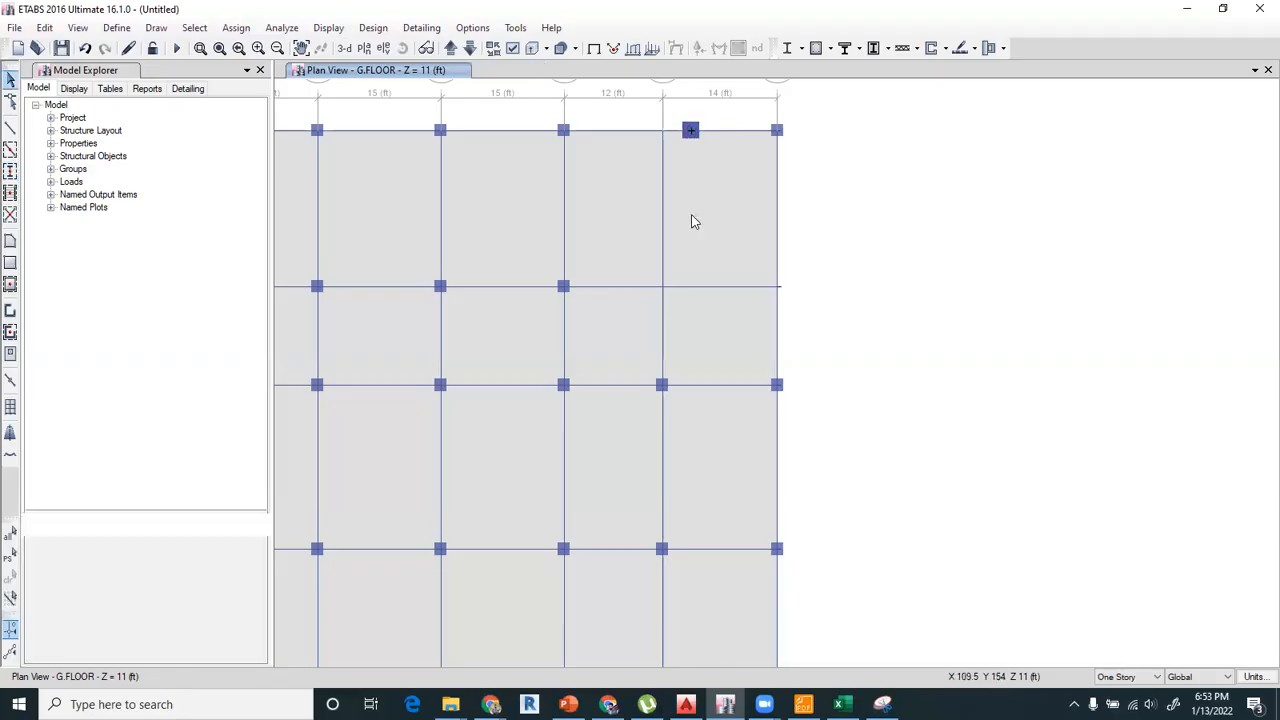
# Select the new column beside I-10 with its joint and open the story replication options for it.
pyautogui.click(691, 145)
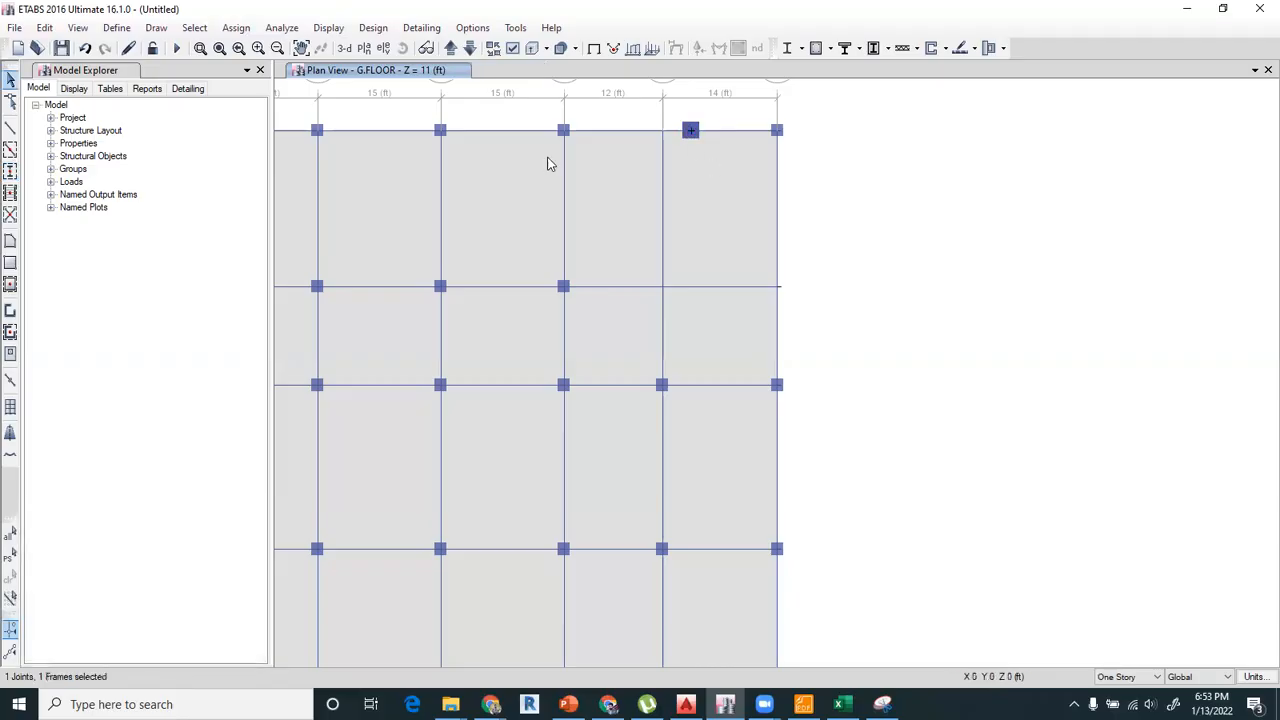
pyautogui.click(44, 28)
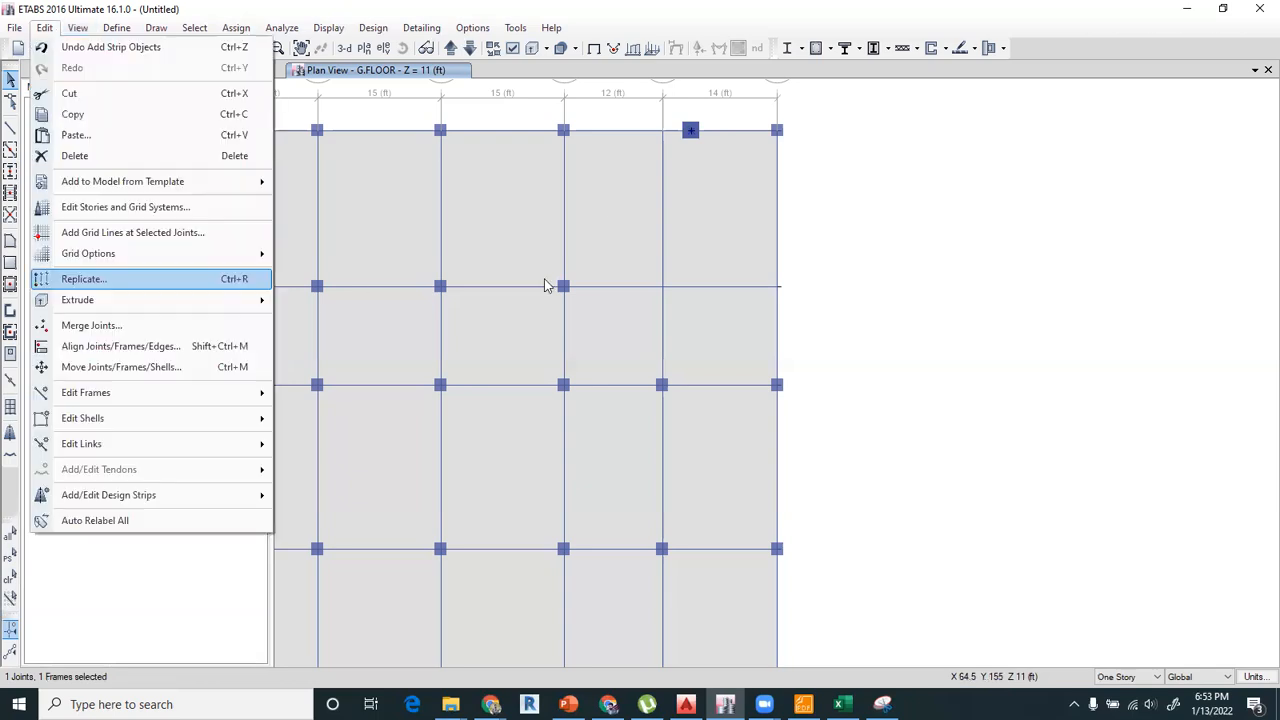
pyautogui.press('Return')
pyautogui.click(647, 211)
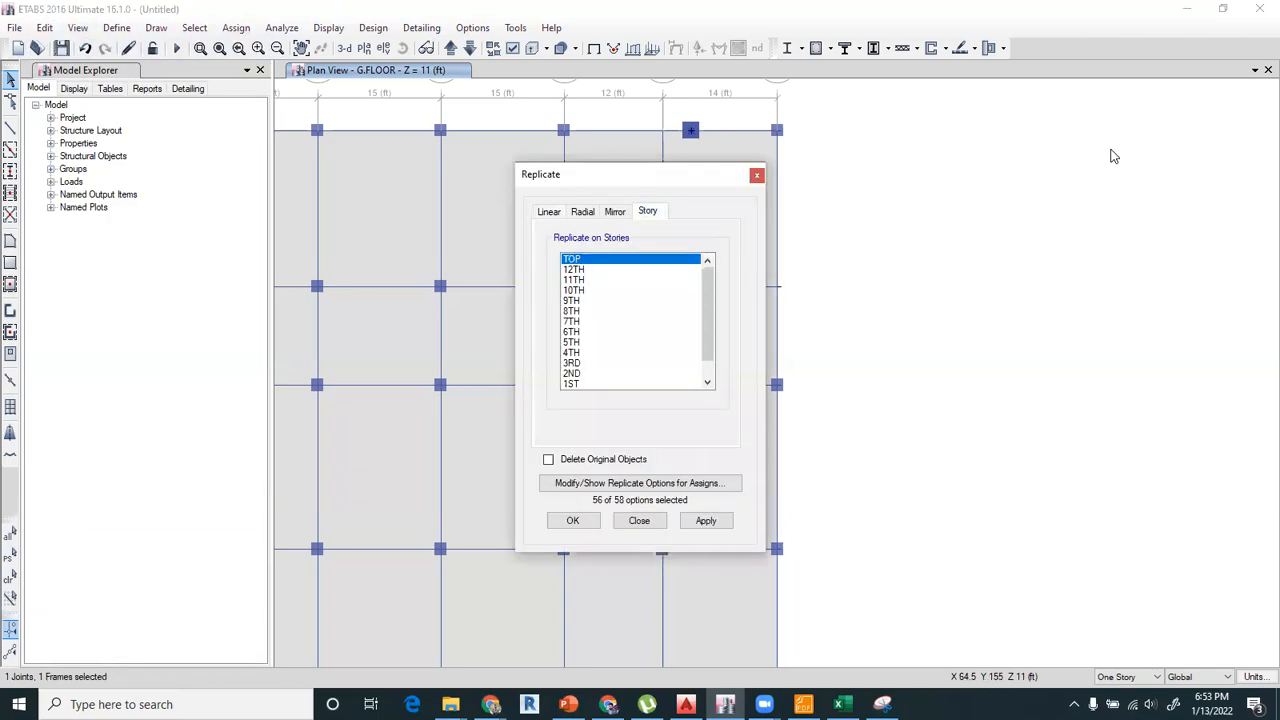
# Try to add a second view window beside the ground floor plan during the story replication.
pyautogui.click(1256, 72)
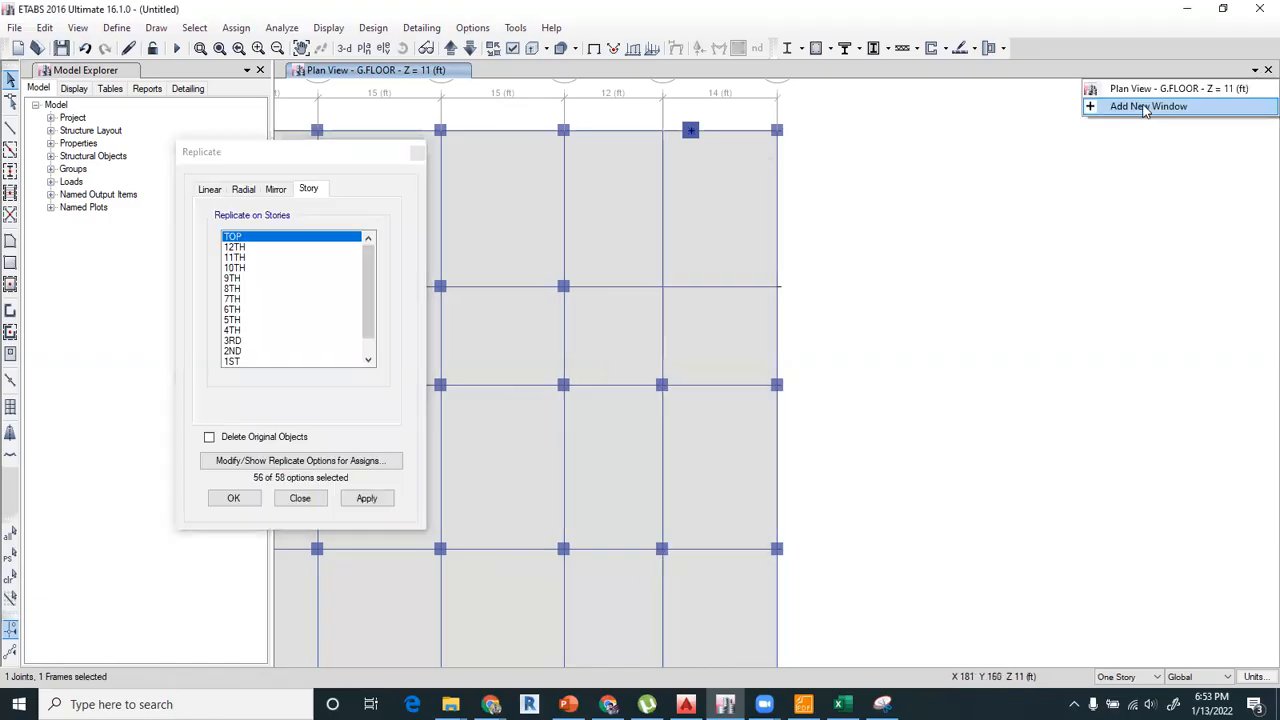
pyautogui.click(1150, 108)
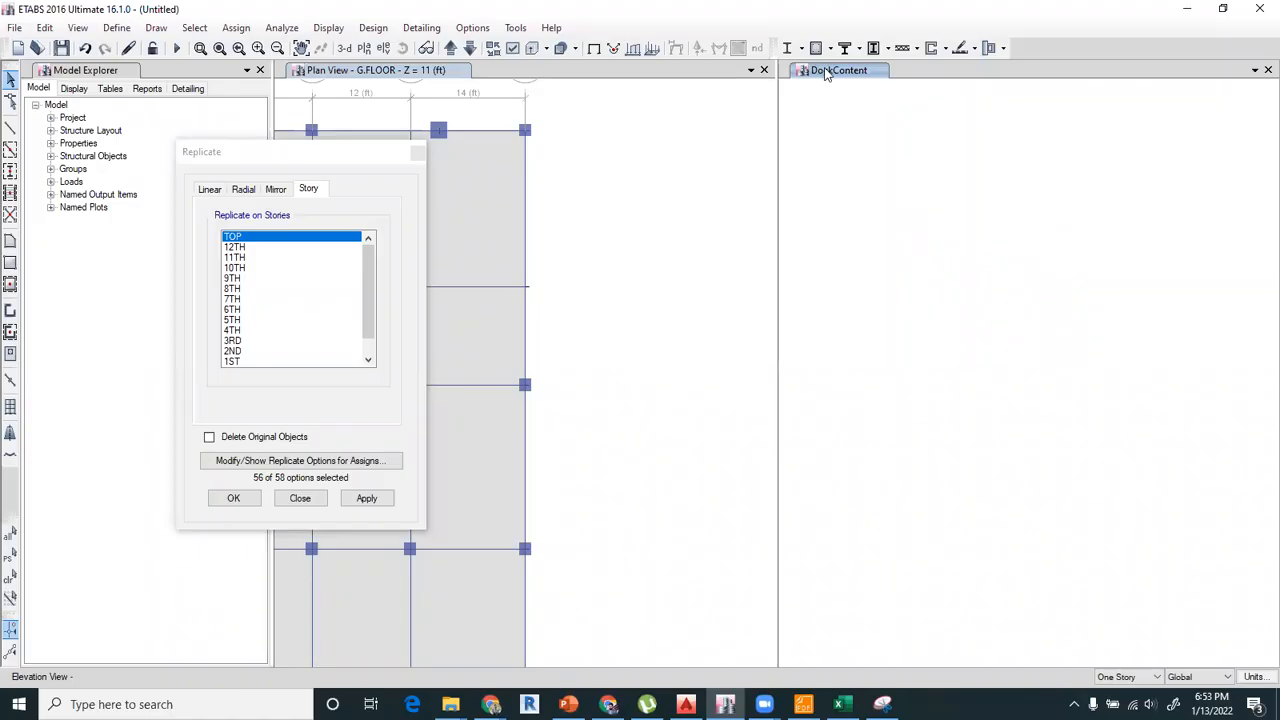
pyautogui.click(394, 171)
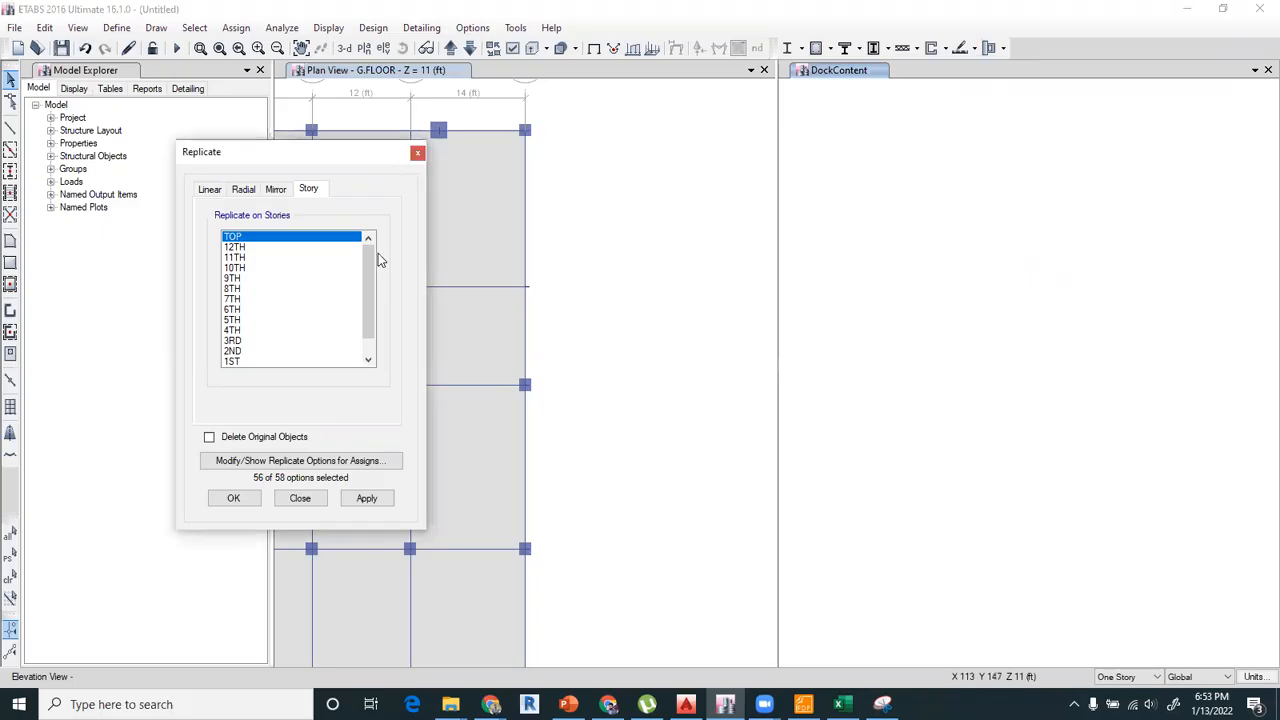
pyautogui.click(850, 72)
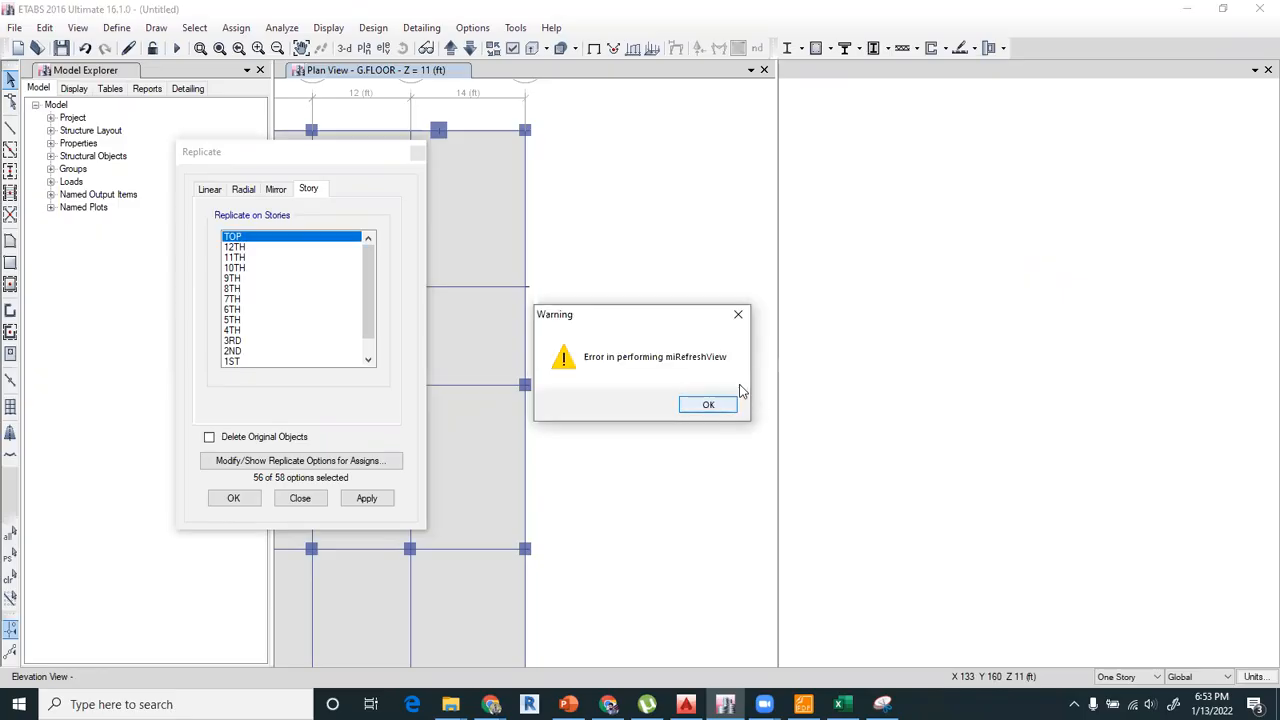
pyautogui.press('Return')
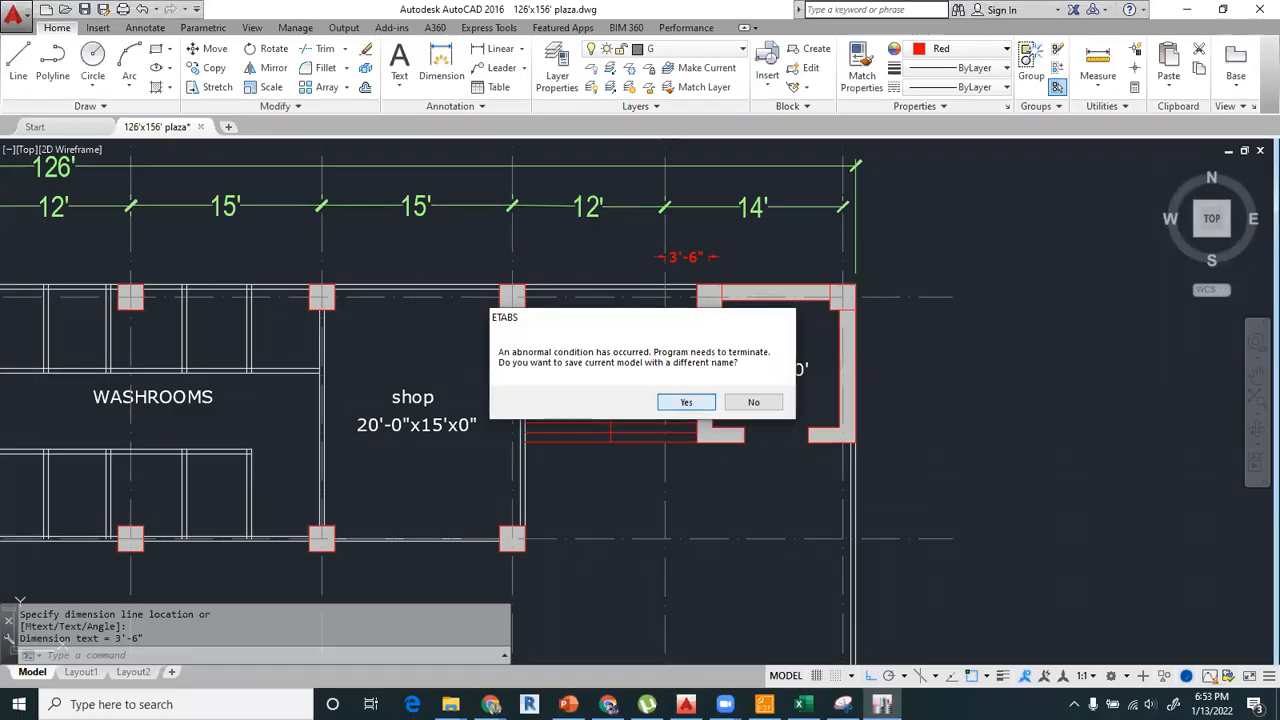
# Save the model under the name 123 in F:\DESIGN TRAINING\batch-4\SESSION-3 before the program terminates.
pyautogui.click(686, 402)
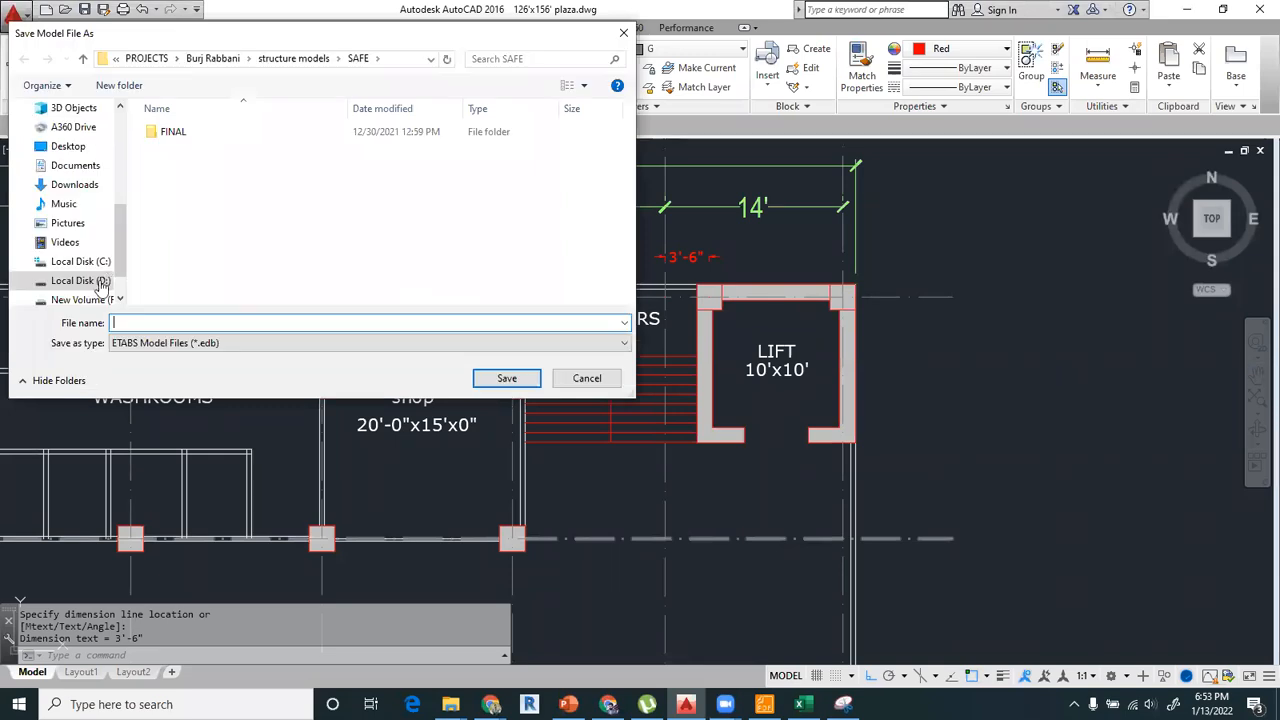
pyautogui.click(80, 299)
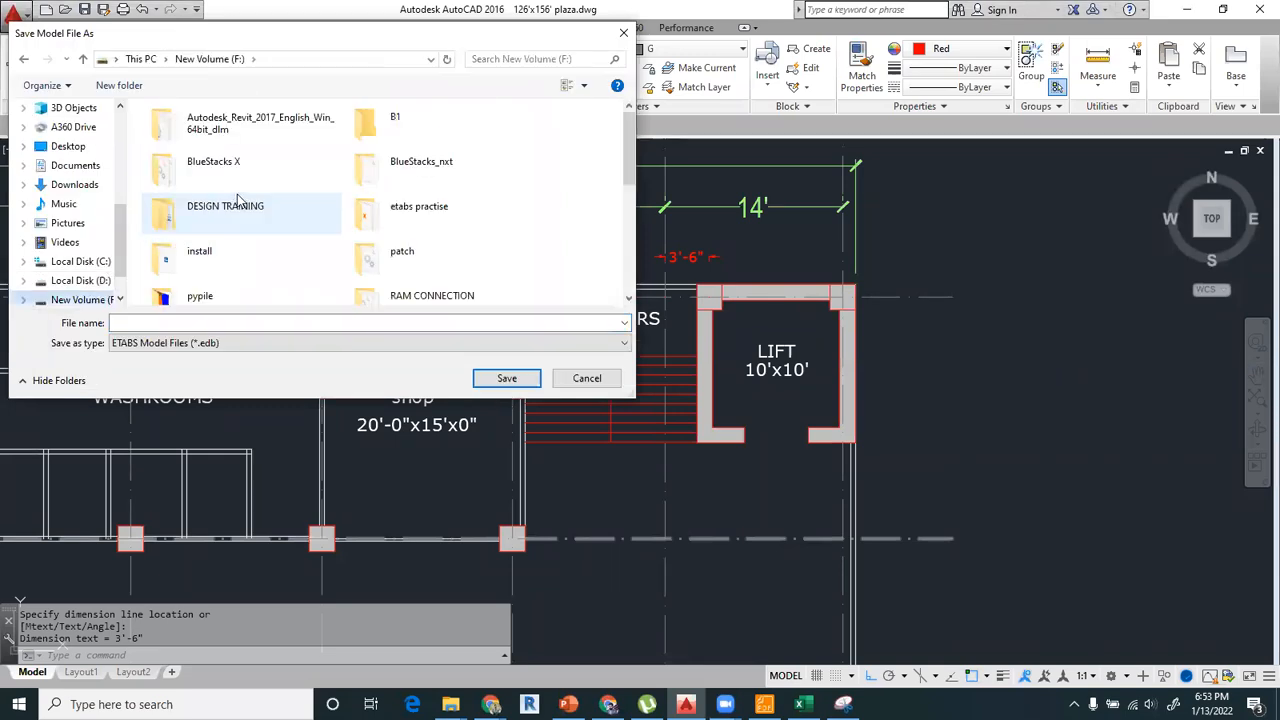
pyautogui.doubleClick(240, 200)
pyautogui.doubleClick(270, 166)
pyautogui.doubleClick(216, 168)
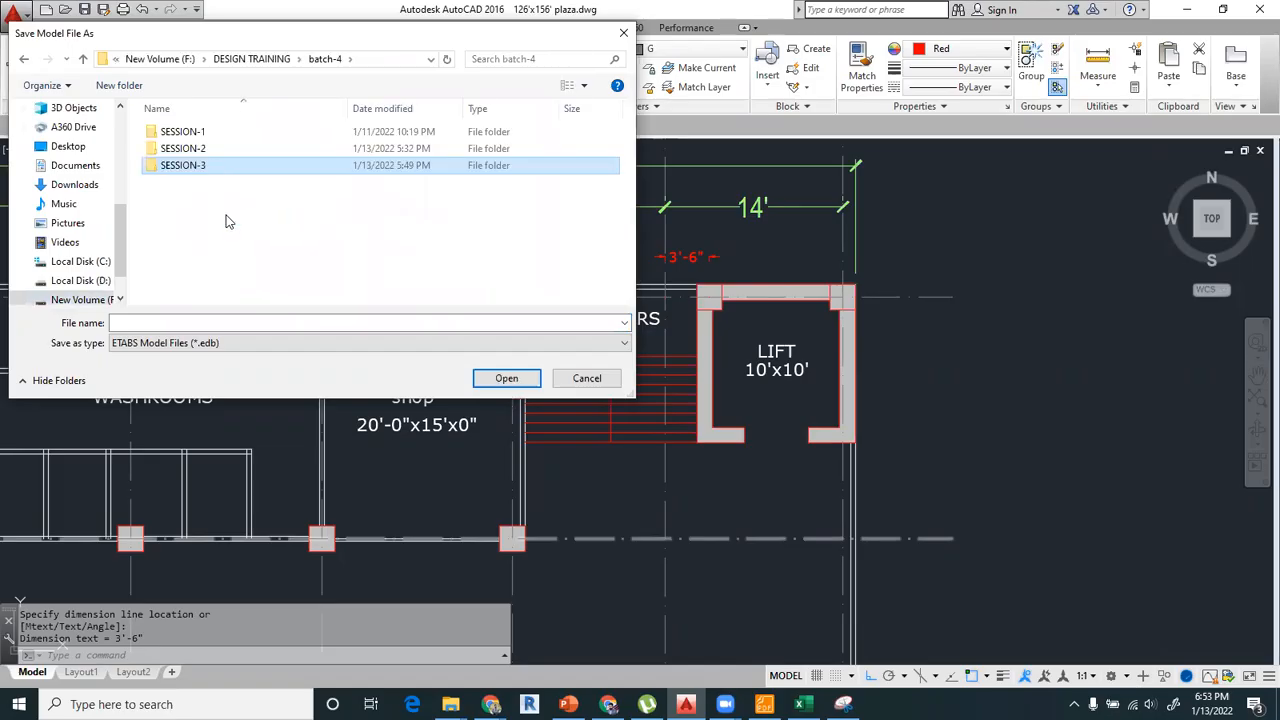
pyautogui.write('12')
pyautogui.hotkey('alt', 'Tab')
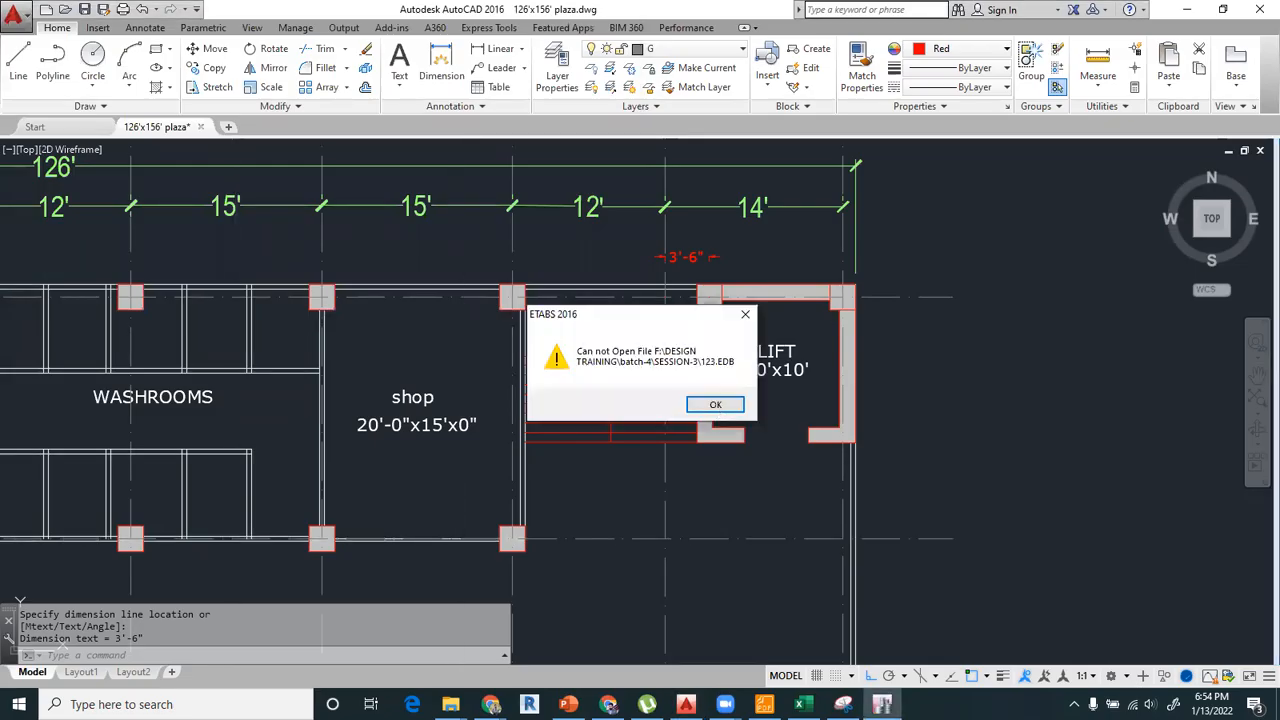
pyautogui.click(715, 405)
# Return to the desktop and relaunch ETABS 2016.
pyautogui.press('super+d')
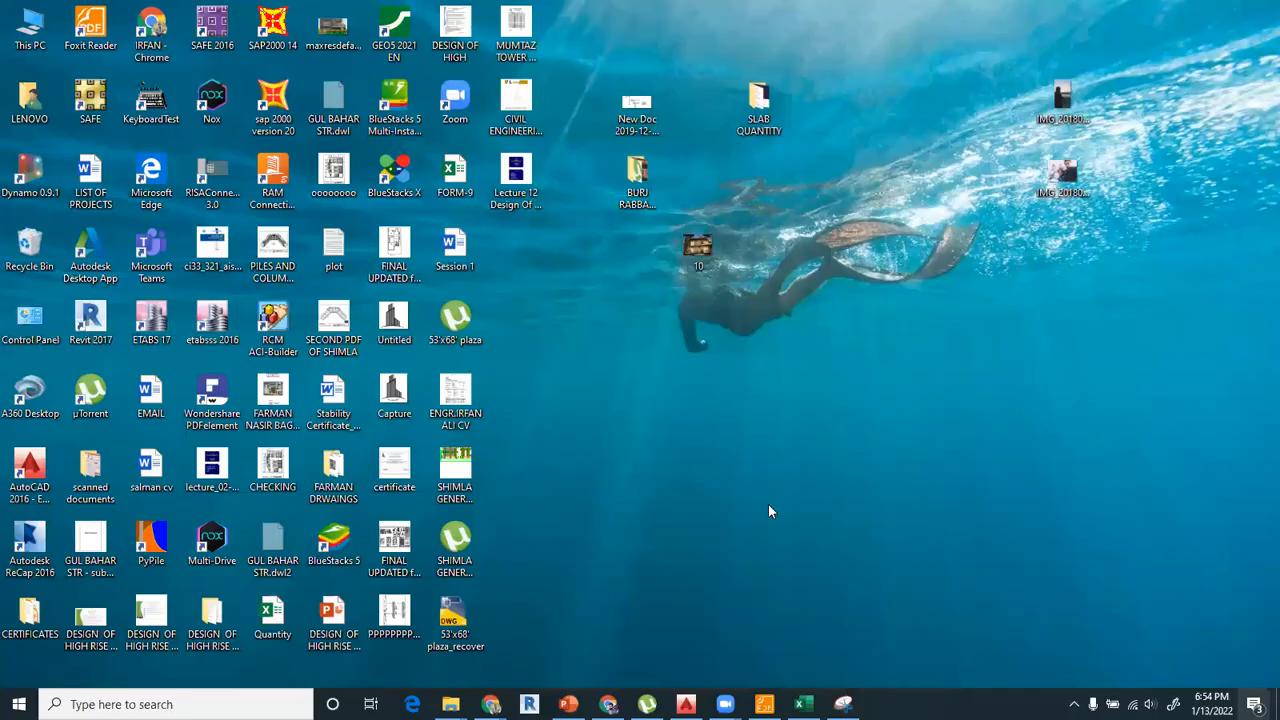
pyautogui.click(210, 326)
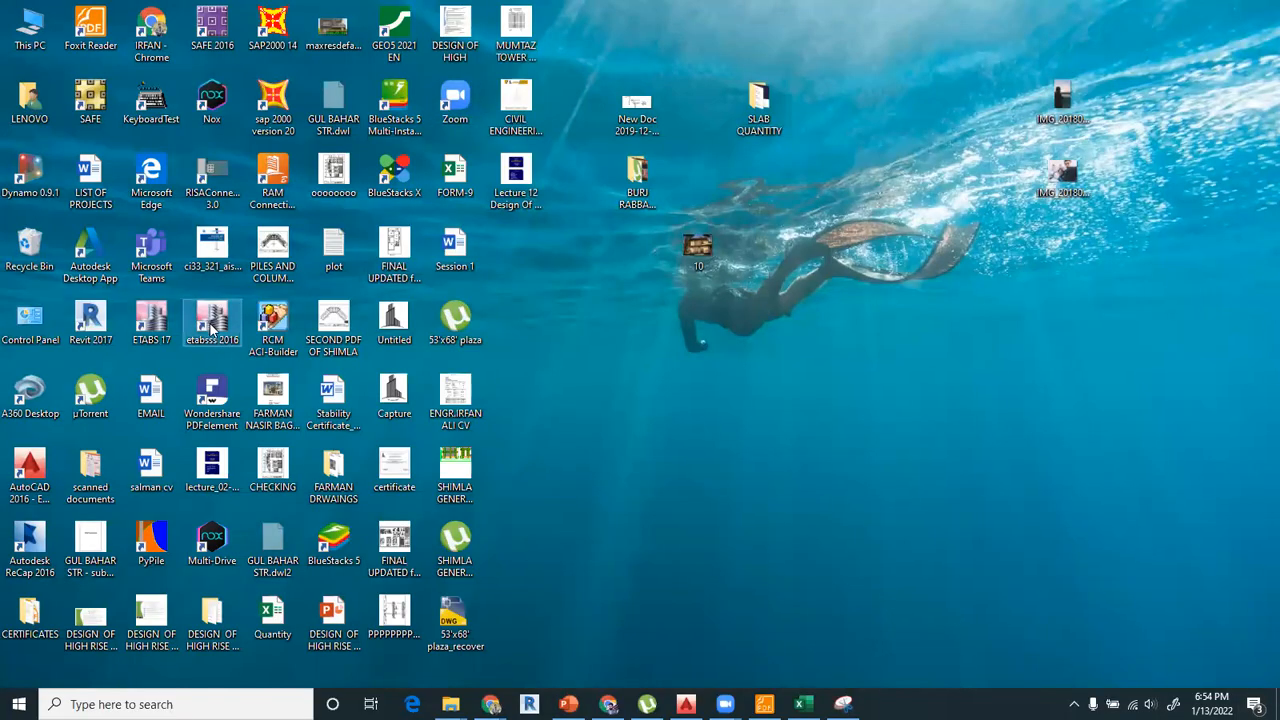
pyautogui.doubleClick(212, 327)
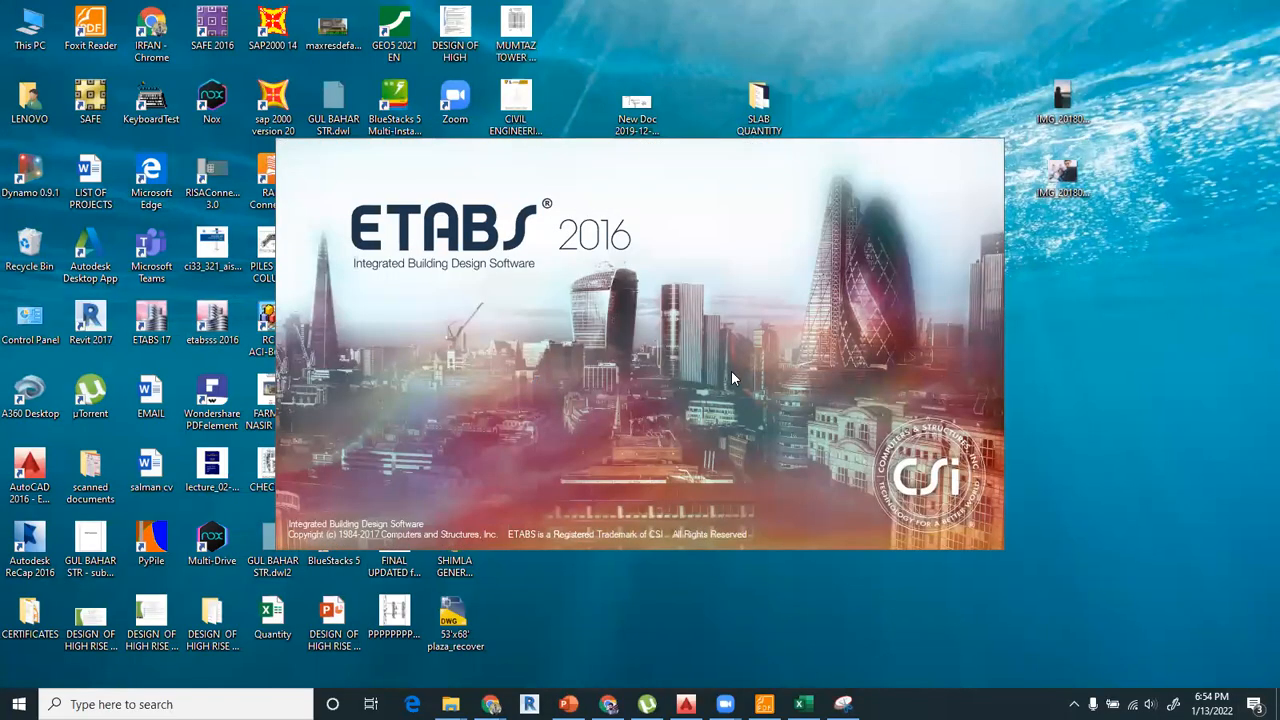
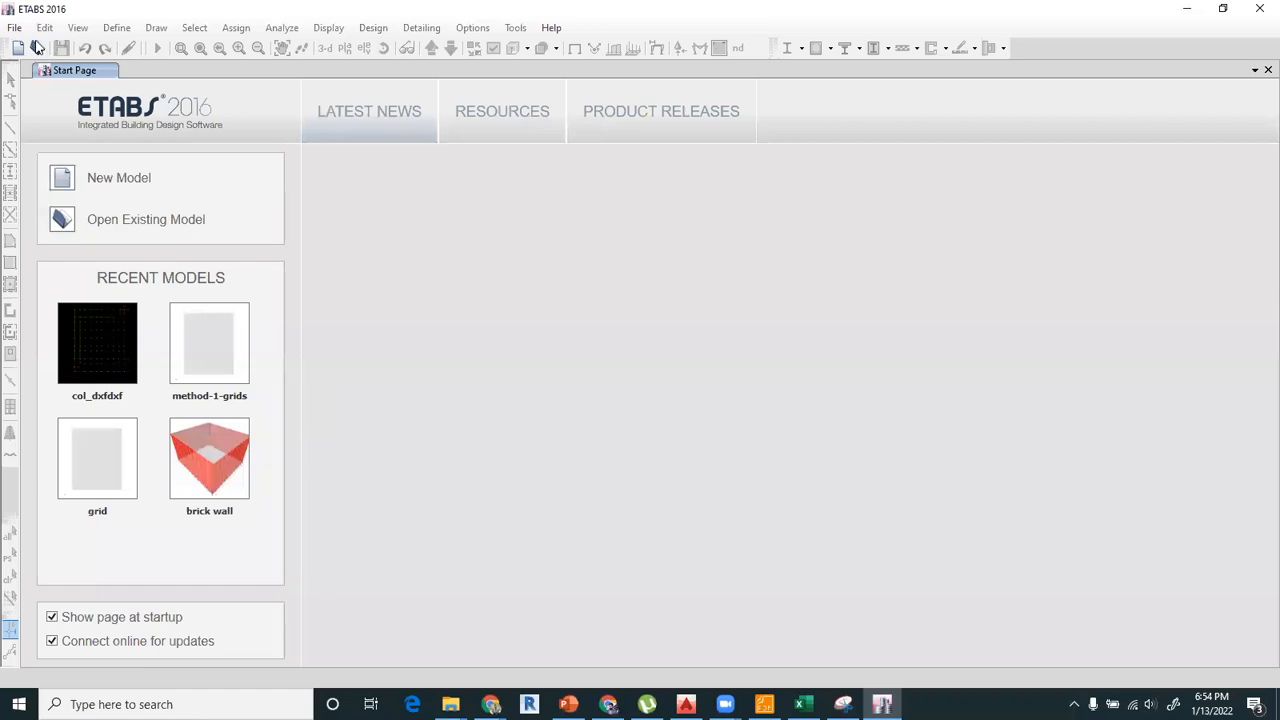
# Look for the saved model file in the batch-4\SESSION-3 folder.
pyautogui.click(37, 48)
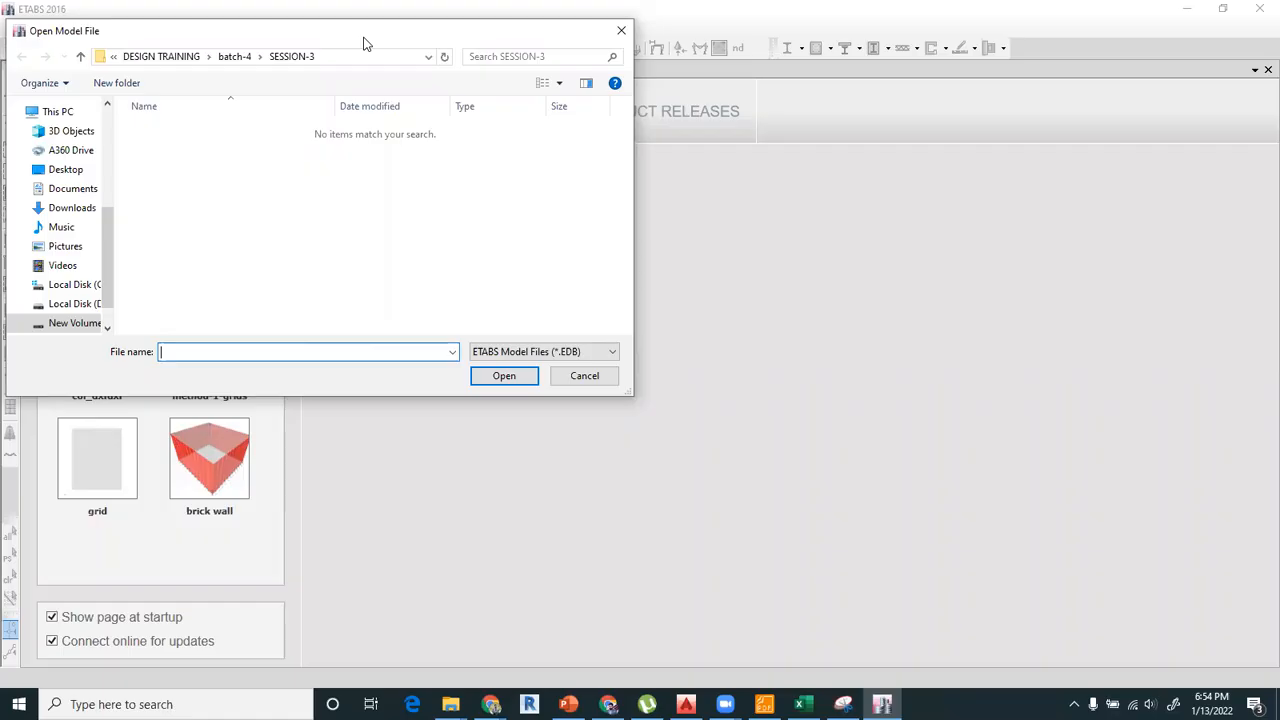
pyautogui.moveTo(365, 44); pyautogui.dragTo(669, 165)
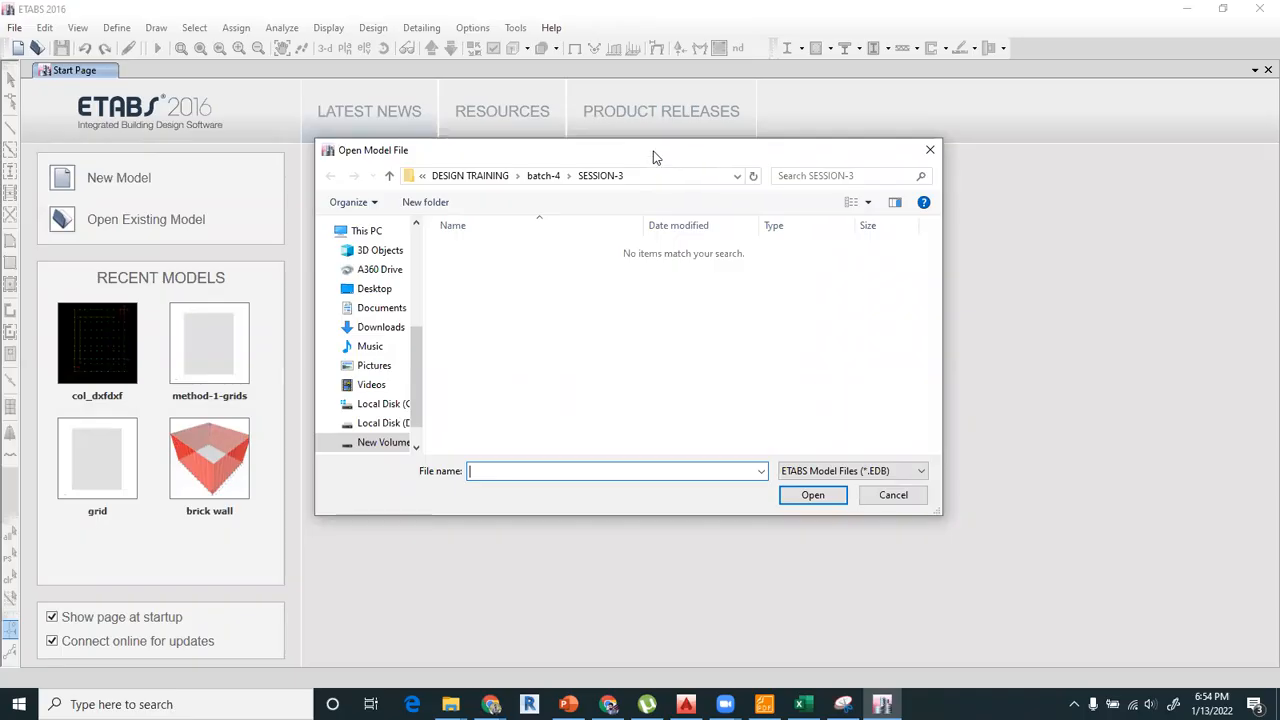
pyautogui.moveTo(680, 147); pyautogui.dragTo(702, 127)
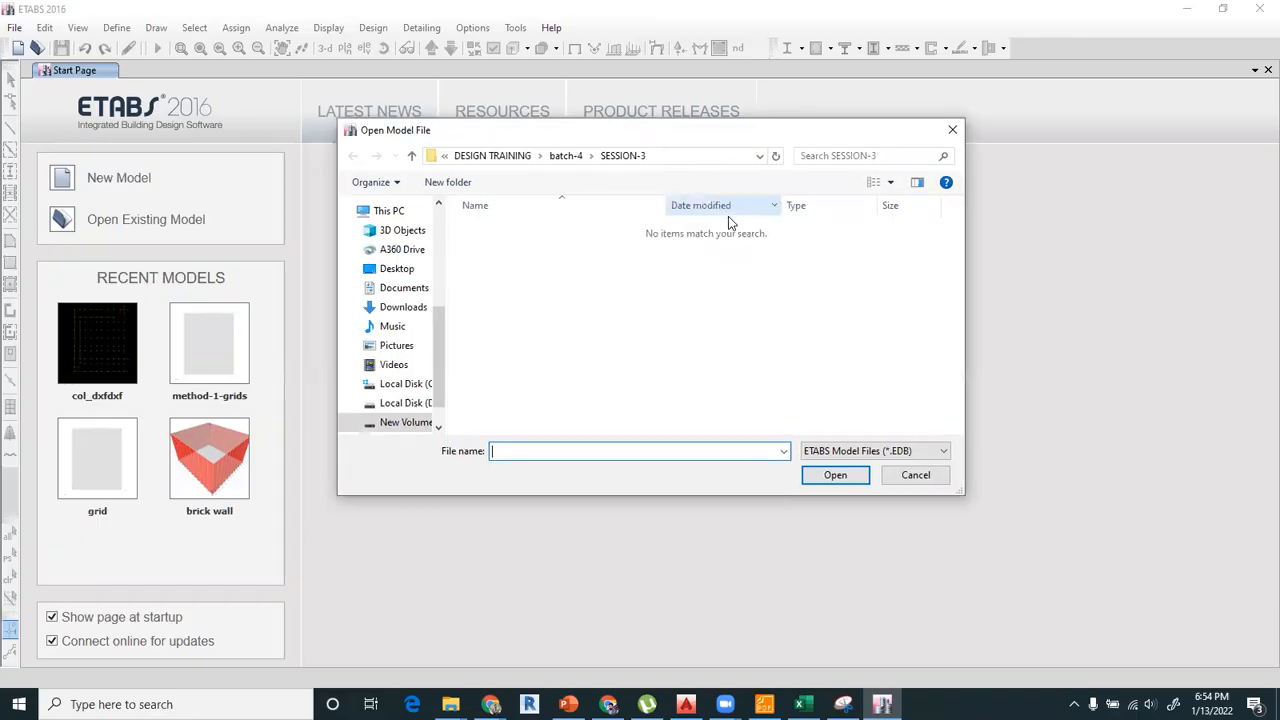
pyautogui.click(952, 132)
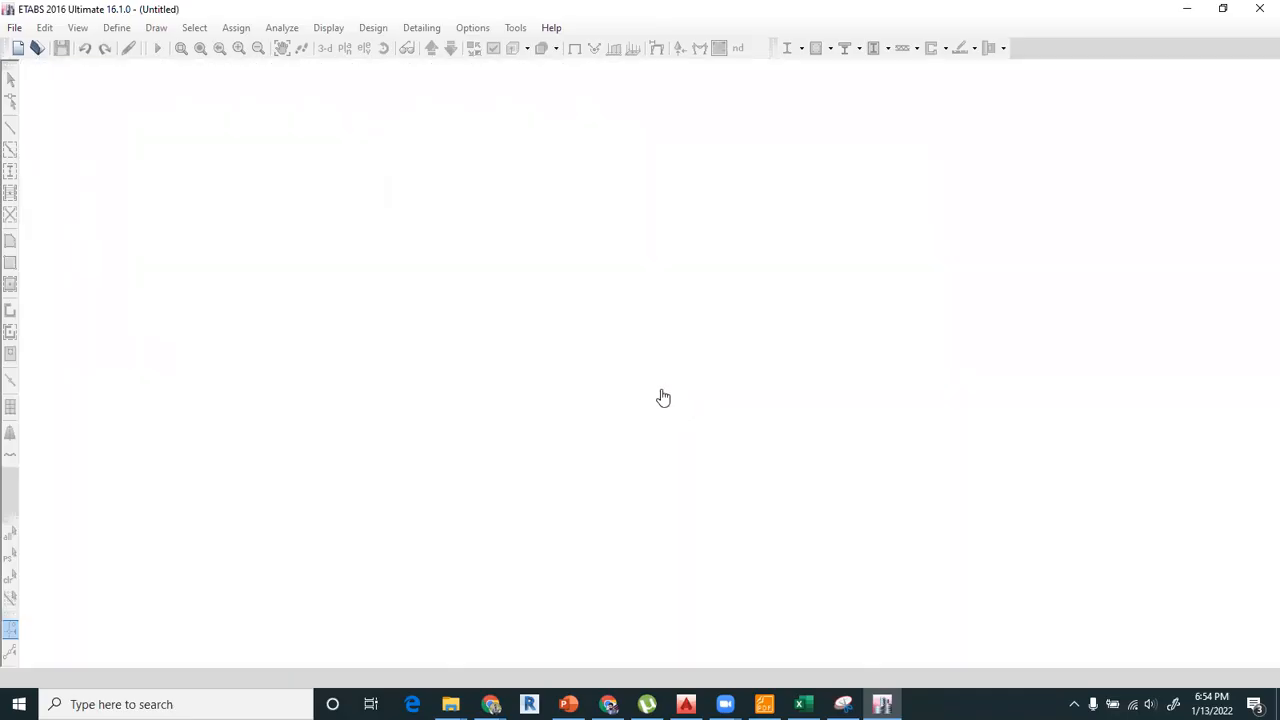
# Start a new model with a uniform grid of 10 grid lines in the X direction and 10 in the Y direction.
pyautogui.click(590, 453)
pyautogui.click(570, 215)
pyautogui.press('BackSpace')
pyautogui.write('10')
pyautogui.click(579, 236)
pyautogui.doubleClick(579, 236)
pyautogui.write('10')
# Define 14 stories with a typical story height of 11 ft and a bottom story height of 11 ft.
pyautogui.doubleClick(910, 216)
pyautogui.write('14')
pyautogui.press('Tab')
pyautogui.write('11')
pyautogui.click(907, 257)
pyautogui.press('BackSpace')
pyautogui.write('1')
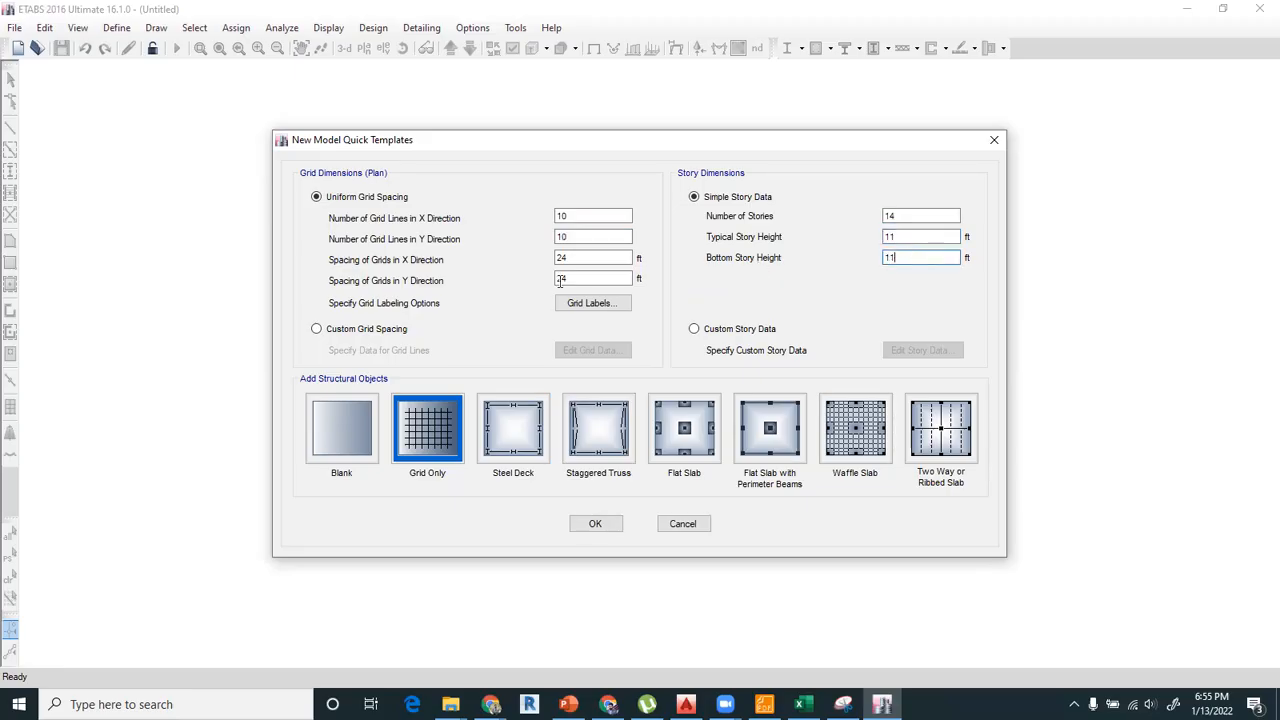
# Switch the plan grid to custom grid spacing and open its grid data displayed as spacing.
pyautogui.click(366, 330)
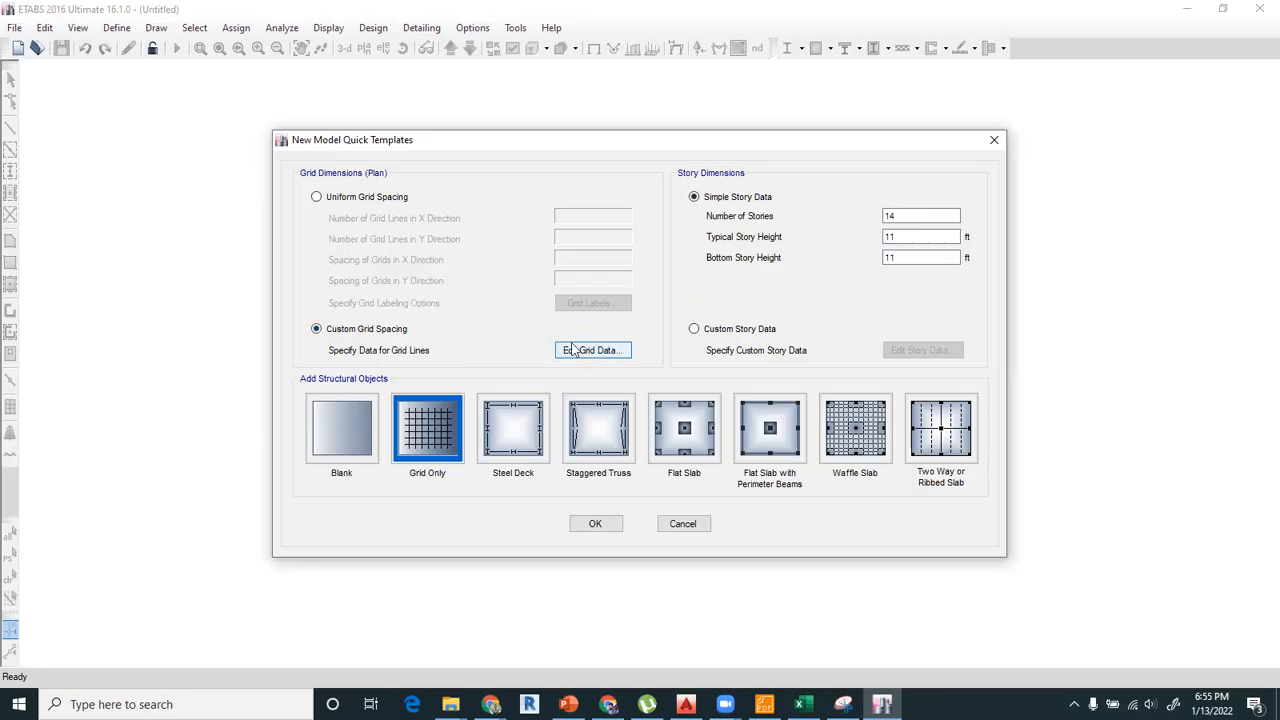
pyautogui.click(317, 197)
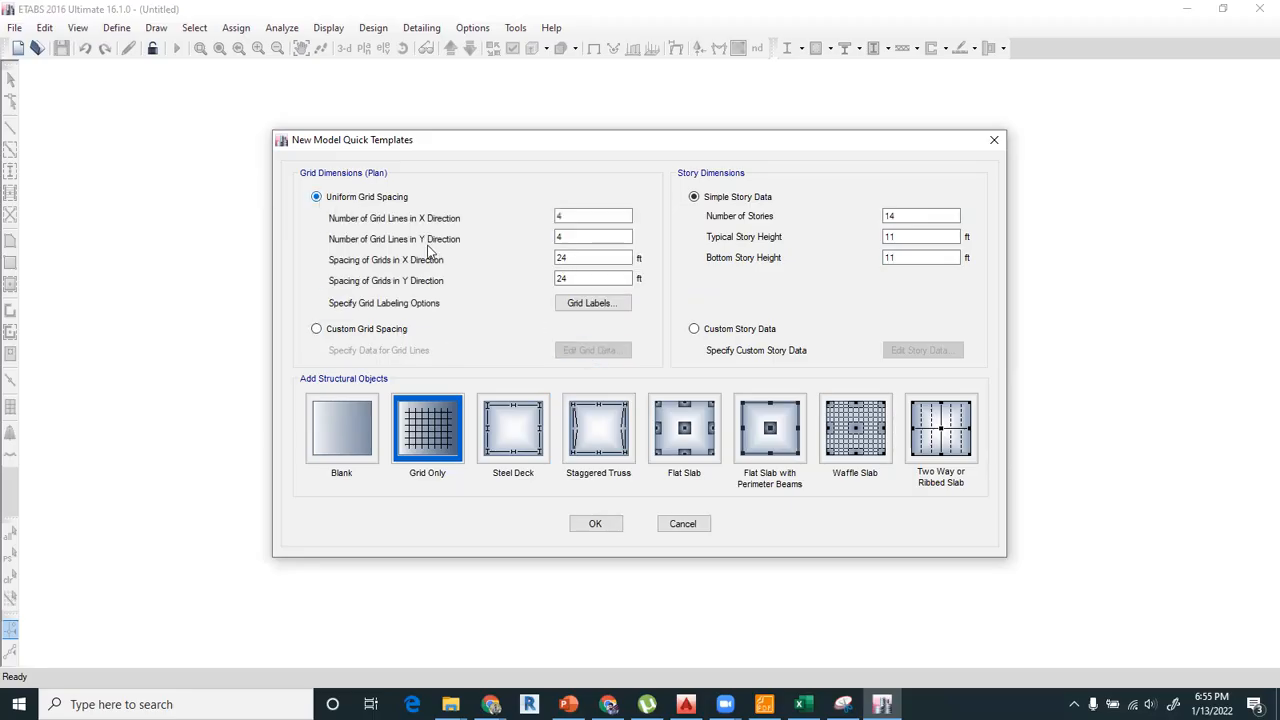
pyautogui.click(393, 333)
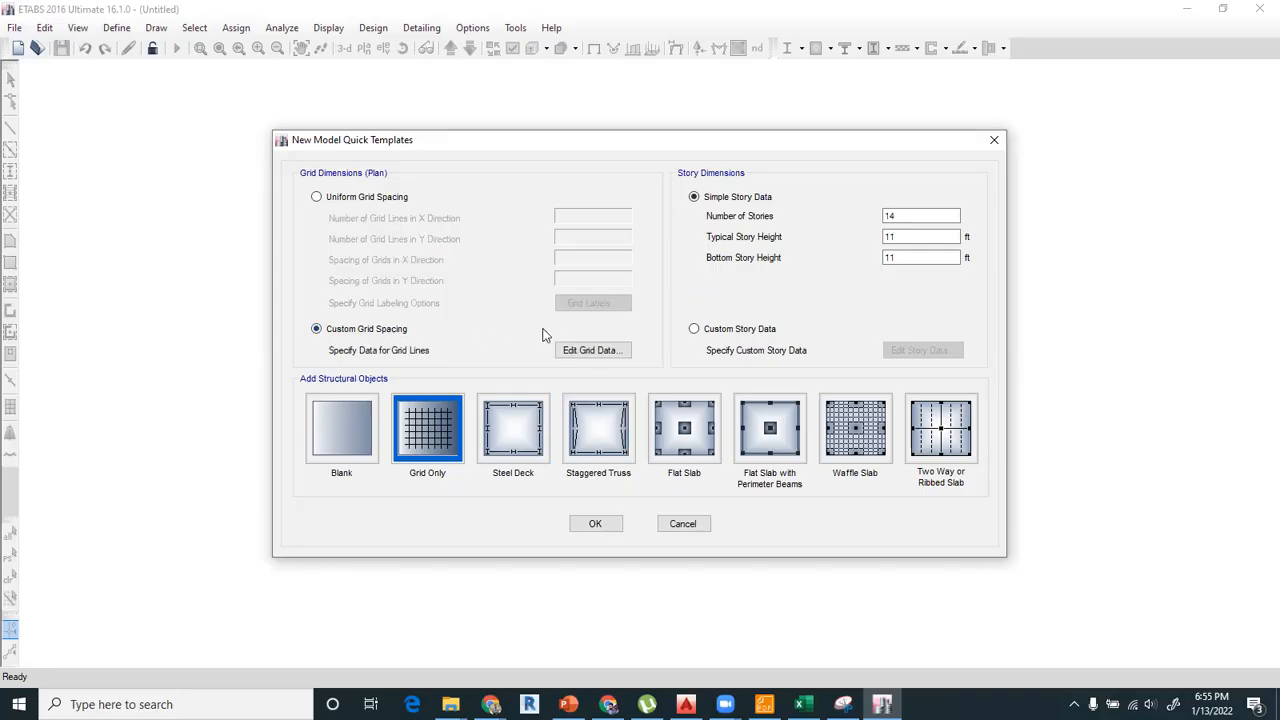
pyautogui.click(578, 351)
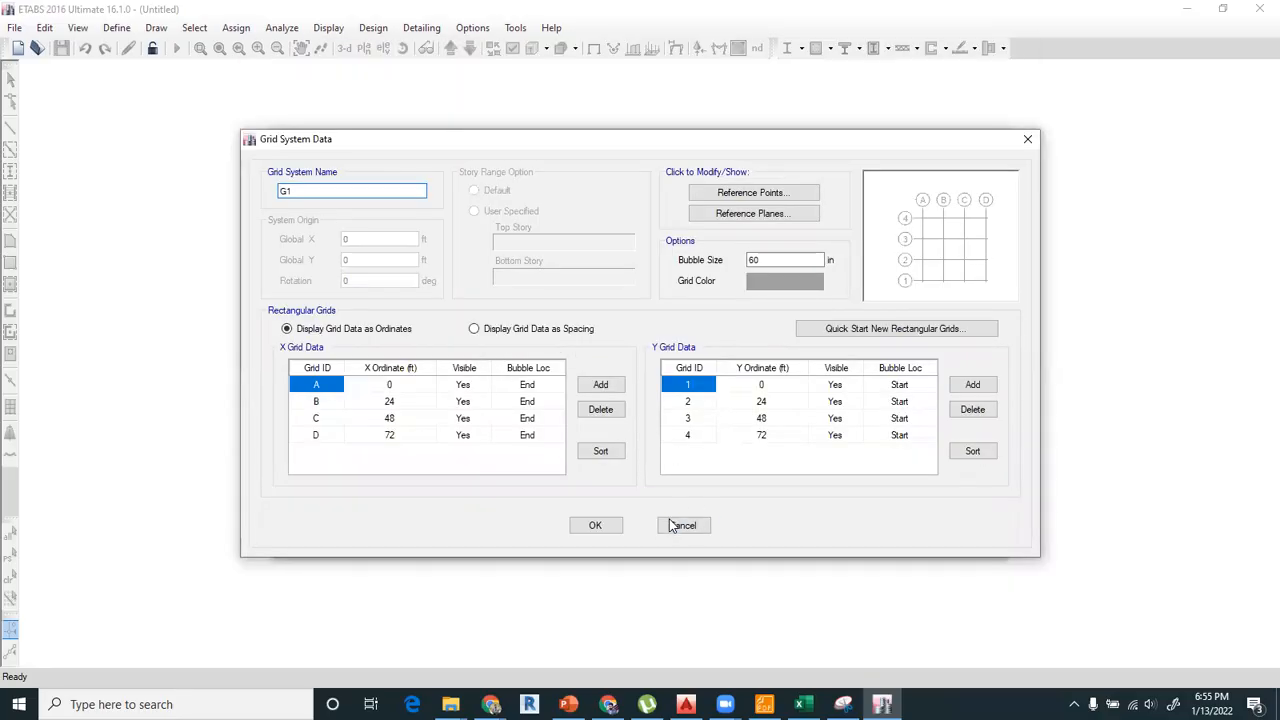
pyautogui.click(410, 392)
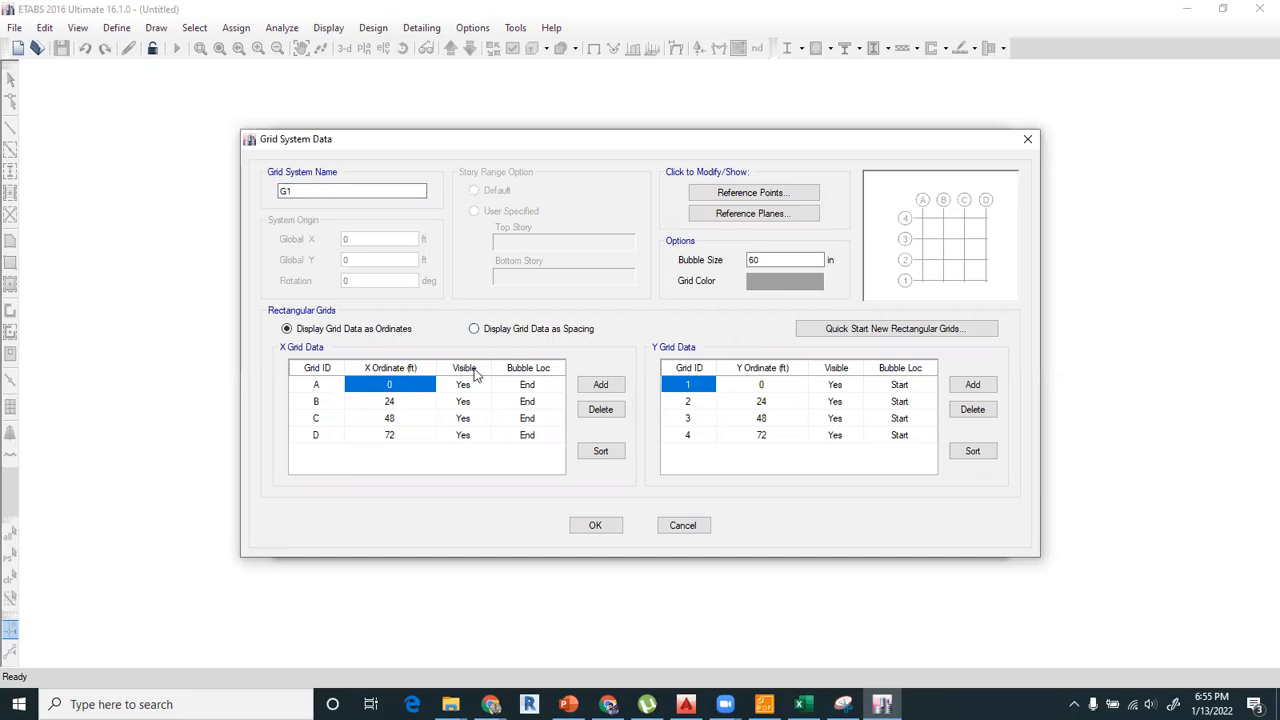
pyautogui.click(475, 329)
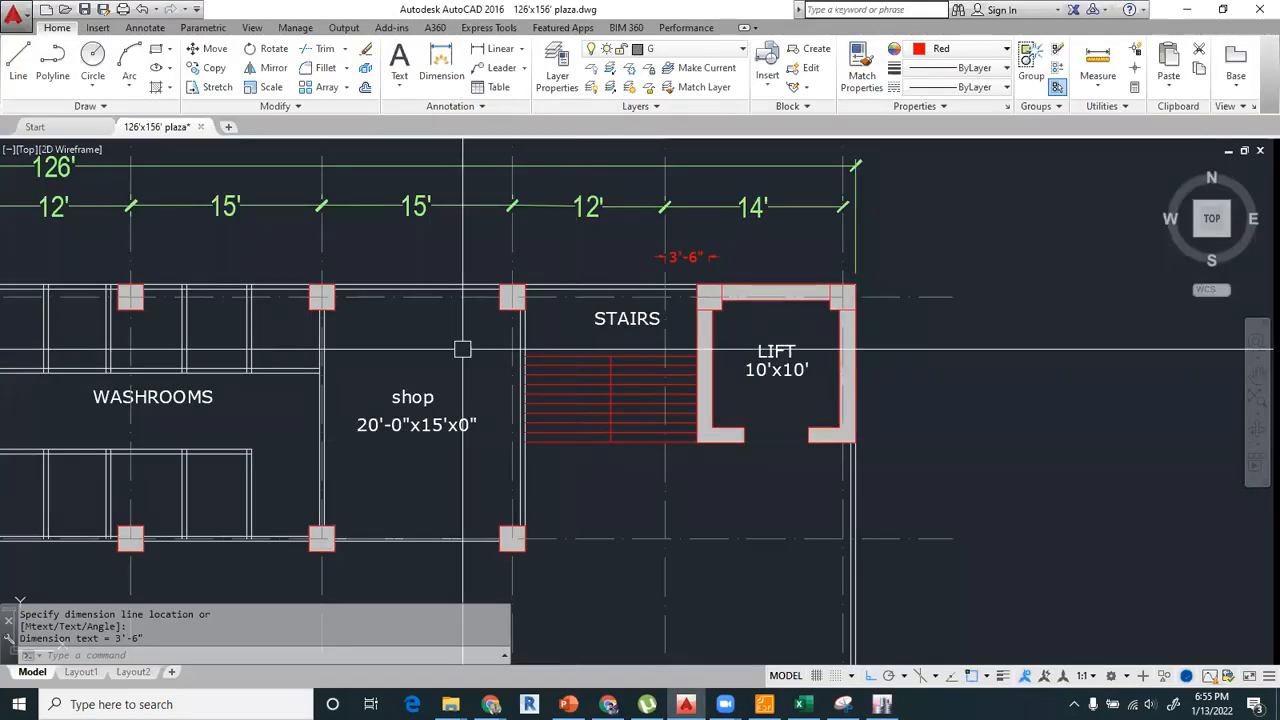
# Read the column spacings from the AutoCAD plan and set the X spacings of grids A, B and C to 14, 12 and 15 ft.
pyautogui.moveTo(495, 323)
pyautogui.mouseDown(button='middle')
pyautogui.moveTo(786, 397)
pyautogui.moveTo(1029, 394)
pyautogui.mouseUp(button='middle')
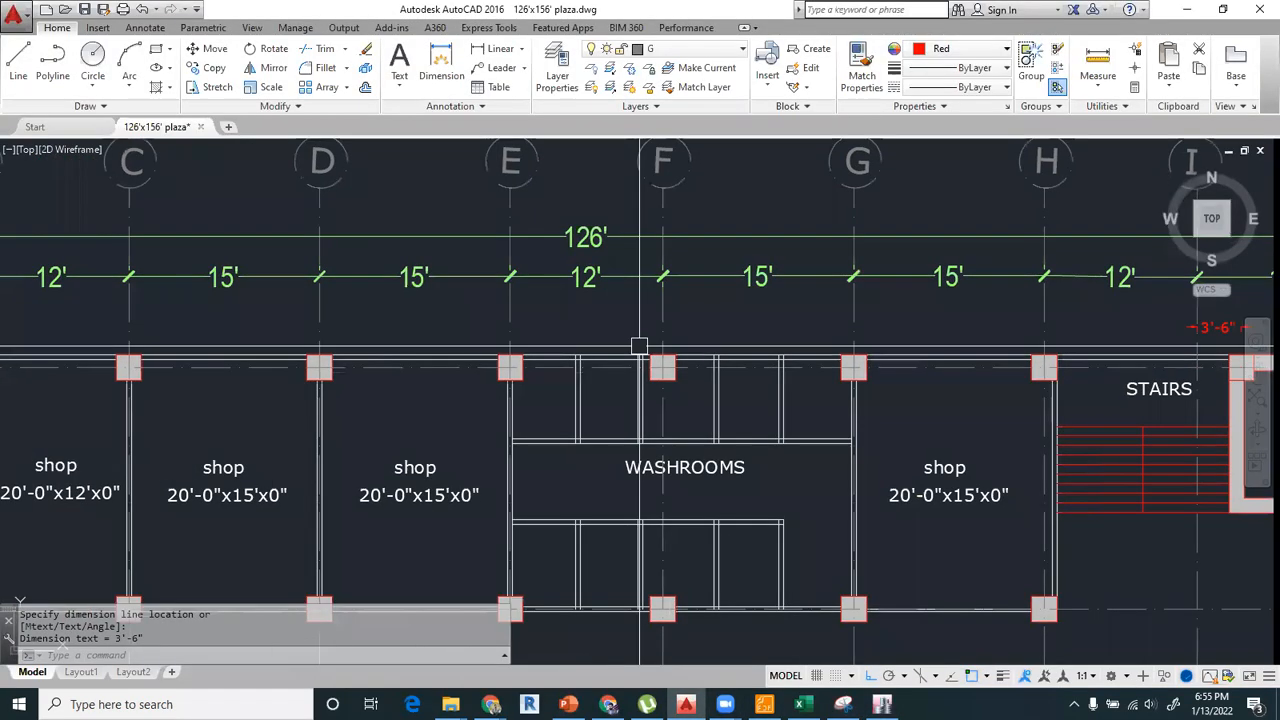
pyautogui.scroll(-2, 640, 346)
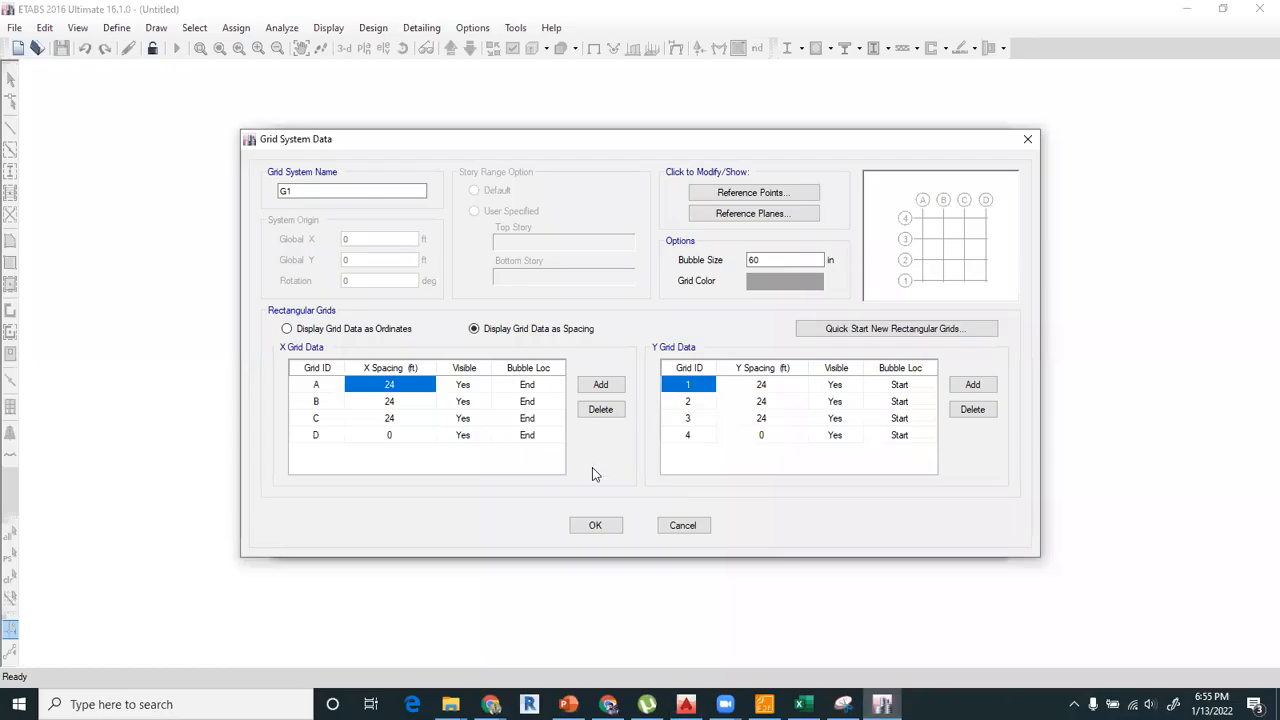
pyautogui.click(881, 704)
pyautogui.write('12')
pyautogui.press('Return')
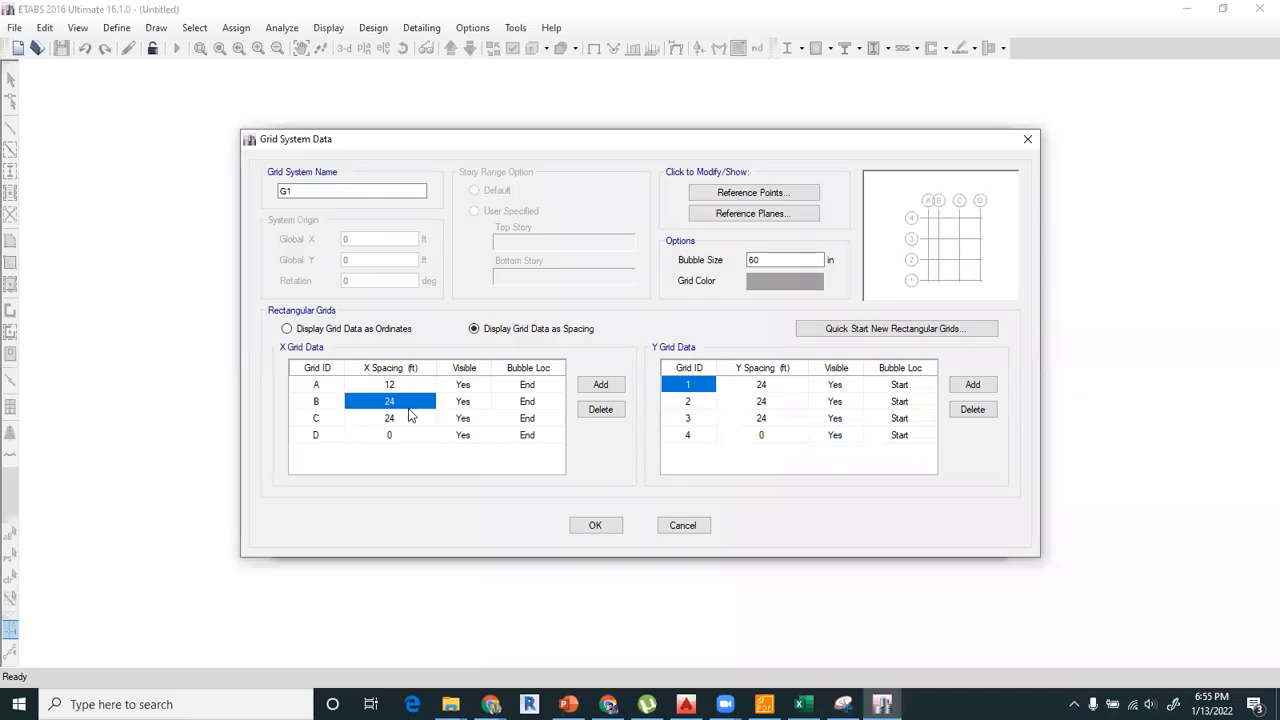
pyautogui.press('Up')
pyautogui.write('14')
pyautogui.press('Return')
pyautogui.write('12')
pyautogui.press('Return')
pyautogui.write('15')
pyautogui.press('Return')
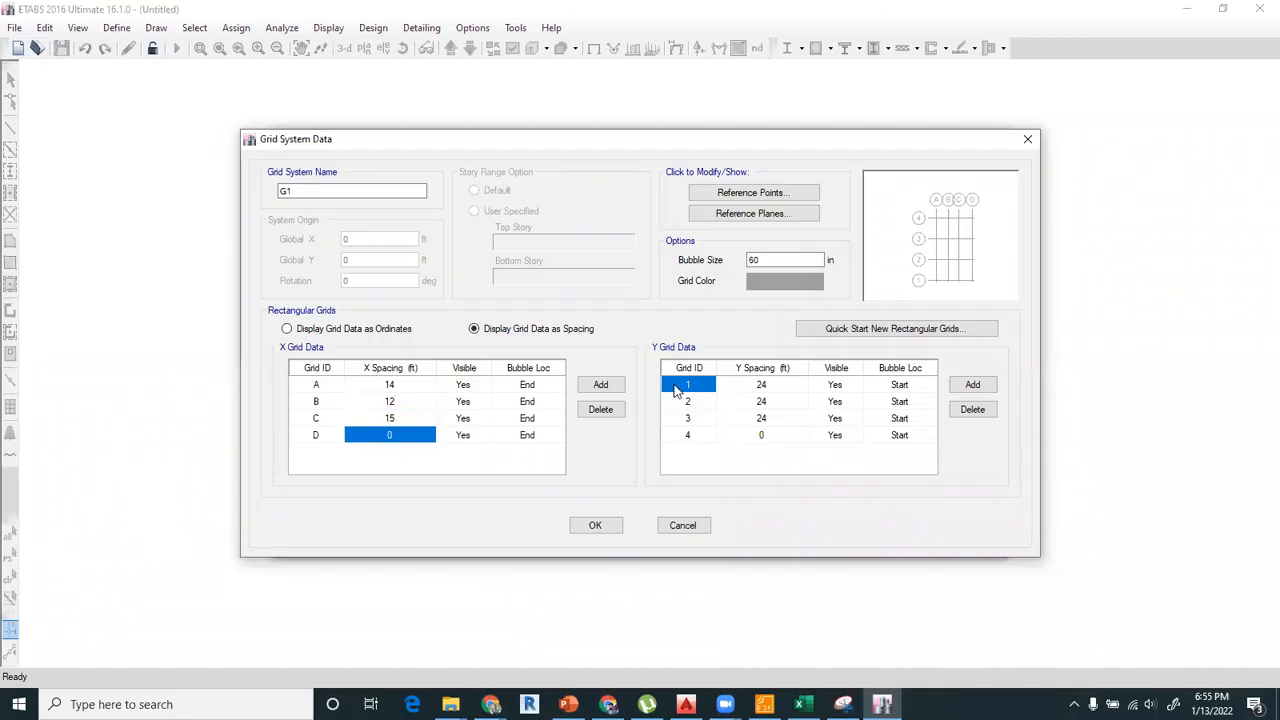
# Add X grid lines up to J and Y grid lines up to 10 in the grid system data.
pyautogui.click(589, 386)
pyautogui.click(589, 386)
pyautogui.click(589, 386)
pyautogui.click(589, 386)
pyautogui.click(589, 386)
pyautogui.click(589, 386)
pyautogui.click(968, 411)
pyautogui.click(900, 401)
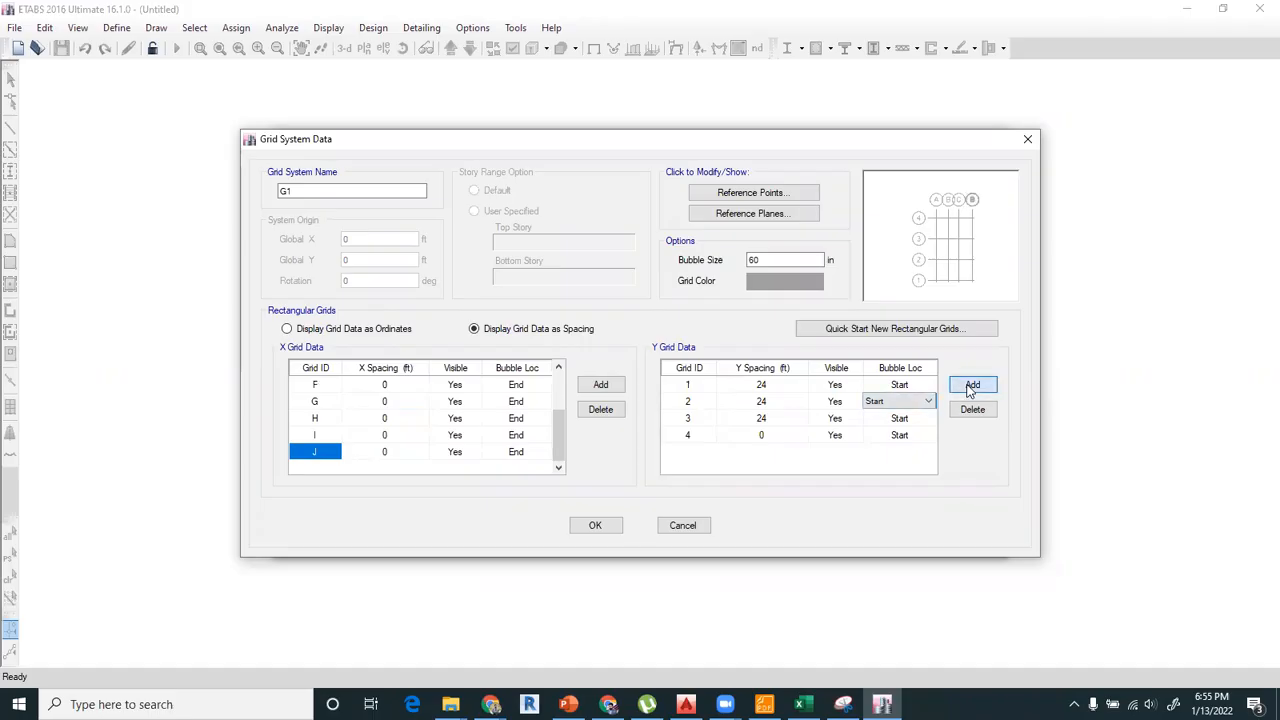
pyautogui.click(970, 385)
pyautogui.click(970, 385)
pyautogui.click(970, 385)
pyautogui.click(970, 386)
pyautogui.click(970, 386)
pyautogui.click(970, 386)
pyautogui.click(970, 386)
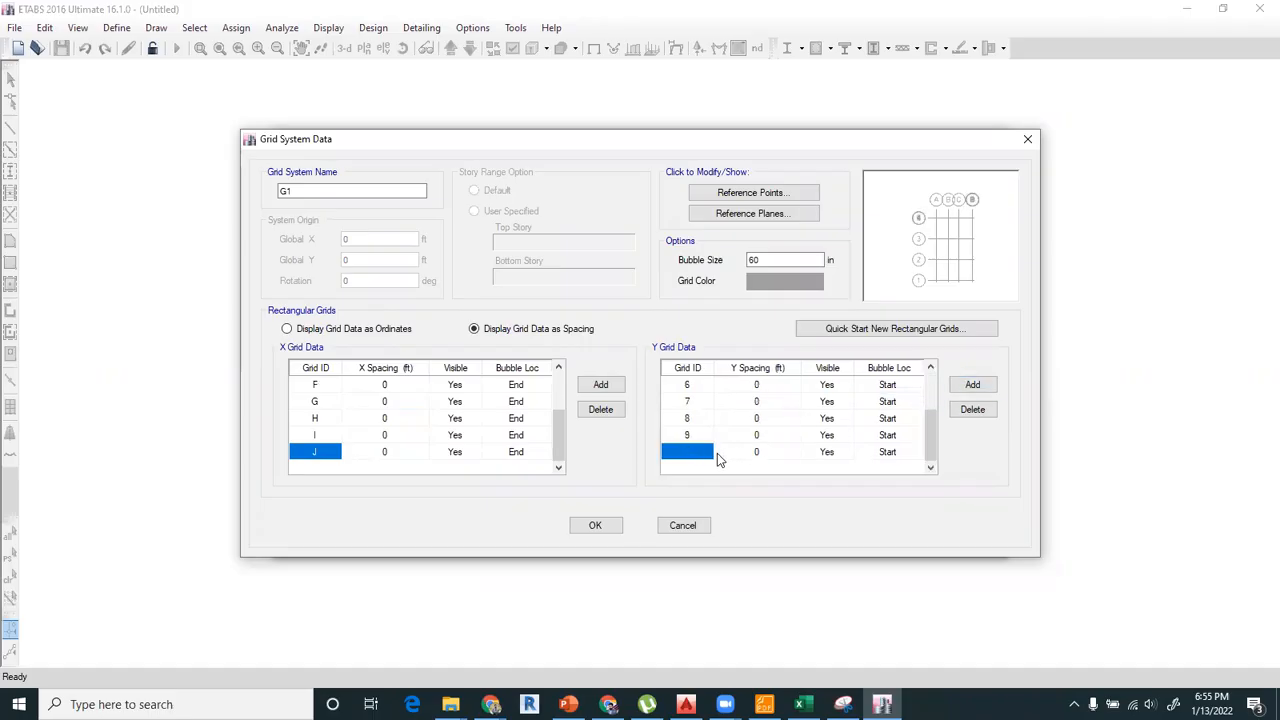
# Set the X spacings of grids D, E, F, G and H to 12, 15, 15, 12 and 14 ft.
pyautogui.scroll(2, 455, 401)
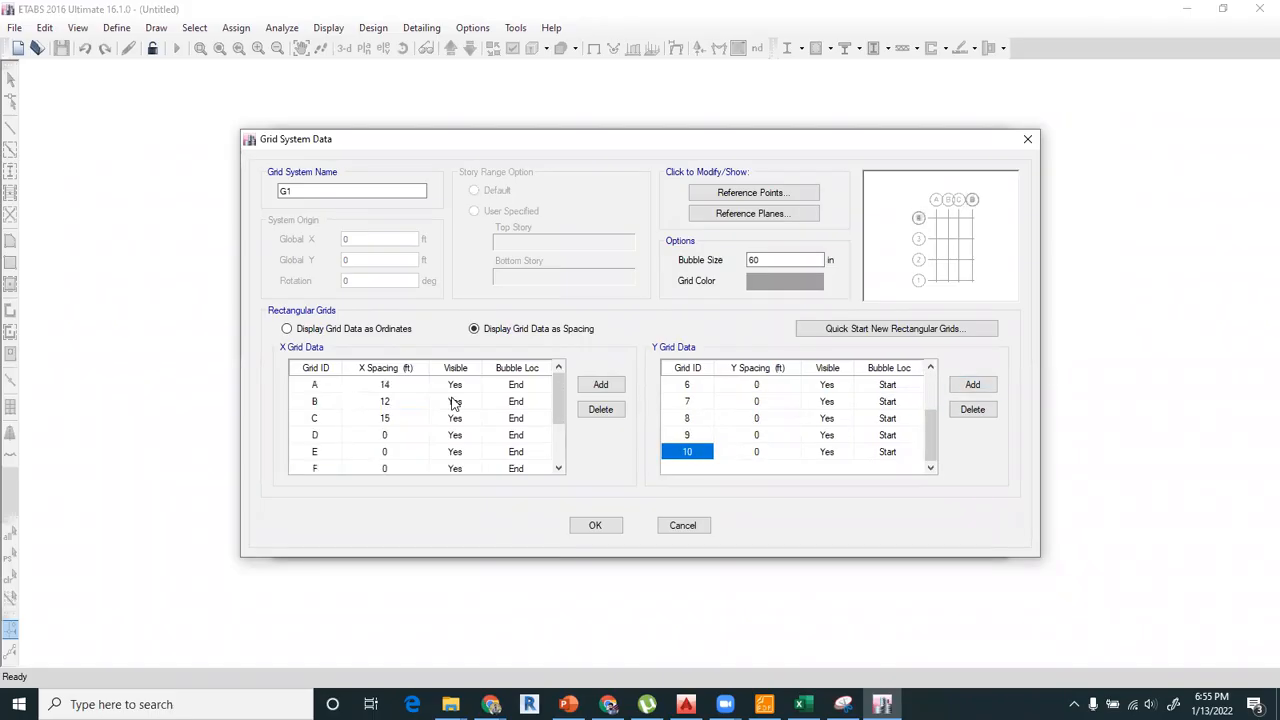
pyautogui.click(397, 435)
pyautogui.click(687, 704)
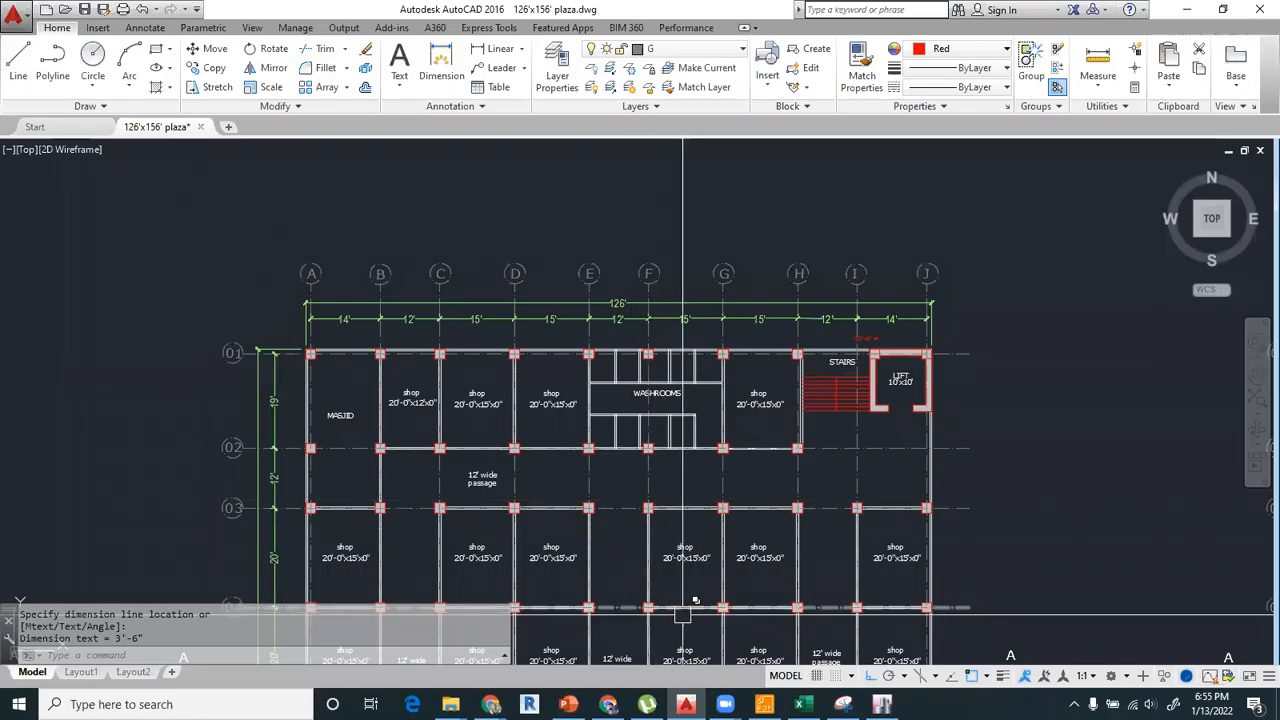
pyautogui.click(882, 704)
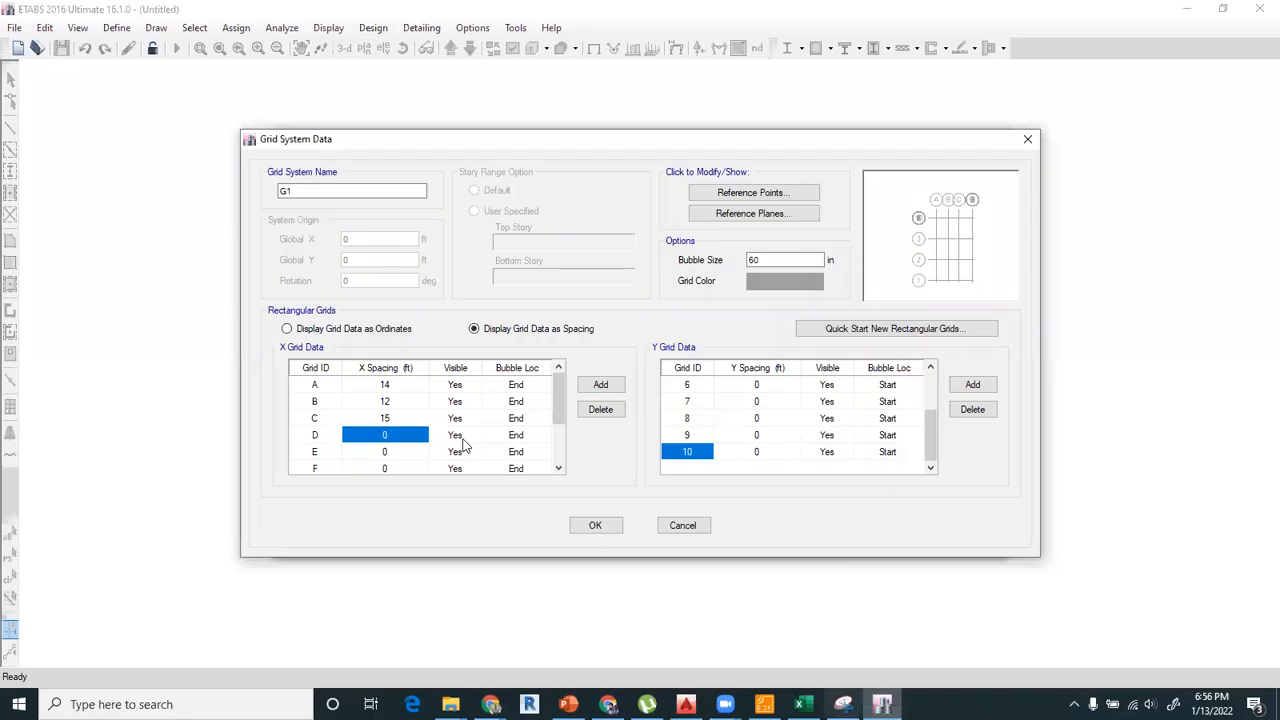
pyautogui.write('12')
pyautogui.press('Return')
pyautogui.write('15')
pyautogui.press('Return')
pyautogui.write('15')
pyautogui.press('Return')
pyautogui.write('12')
pyautogui.press('Return')
pyautogui.write('14')
pyautogui.press('Return')
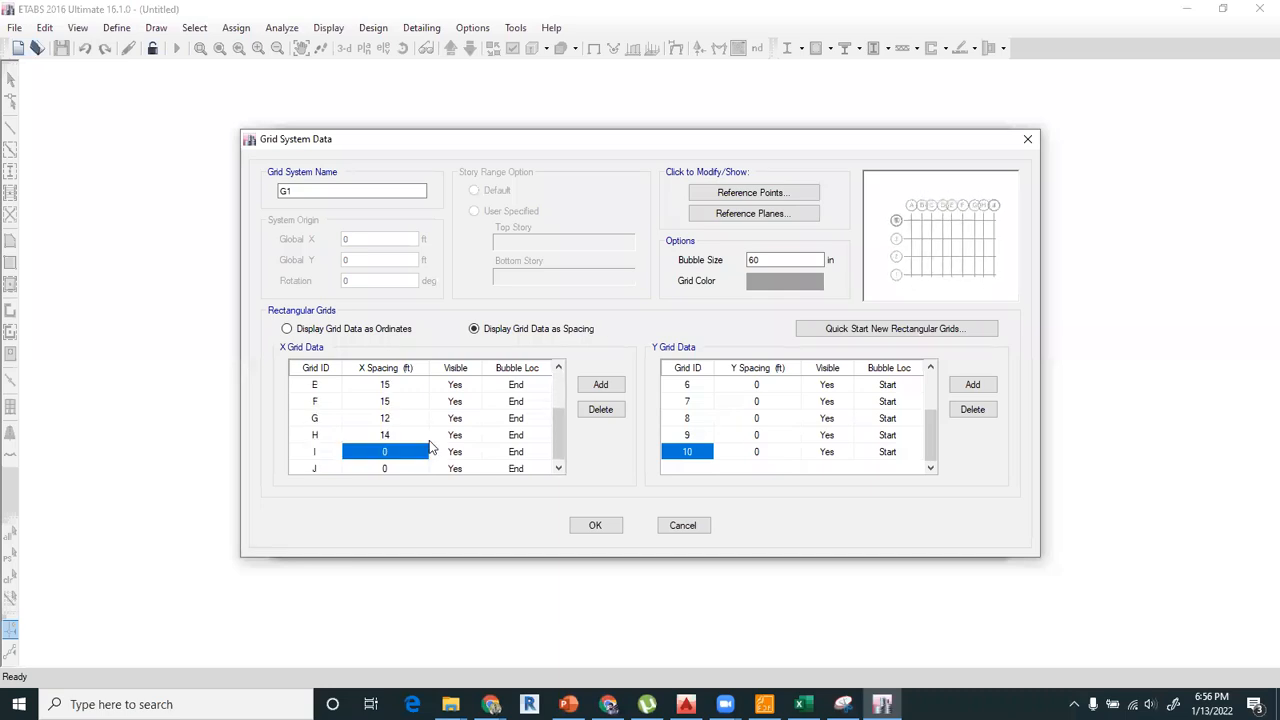
# Compare the entered X spacings with the AutoCAD plan and correct the spacing of grid D to 15 ft.
pyautogui.scroll(2, 771, 408)
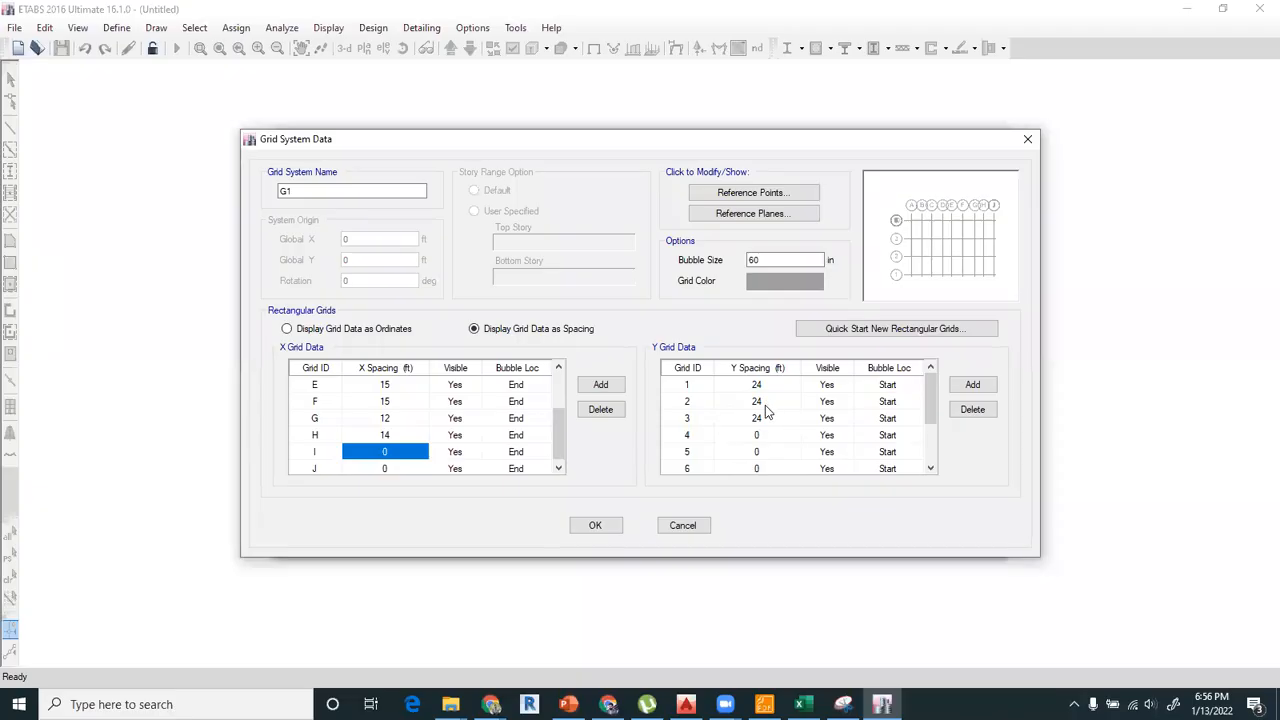
pyautogui.click(785, 436)
pyautogui.click(777, 388)
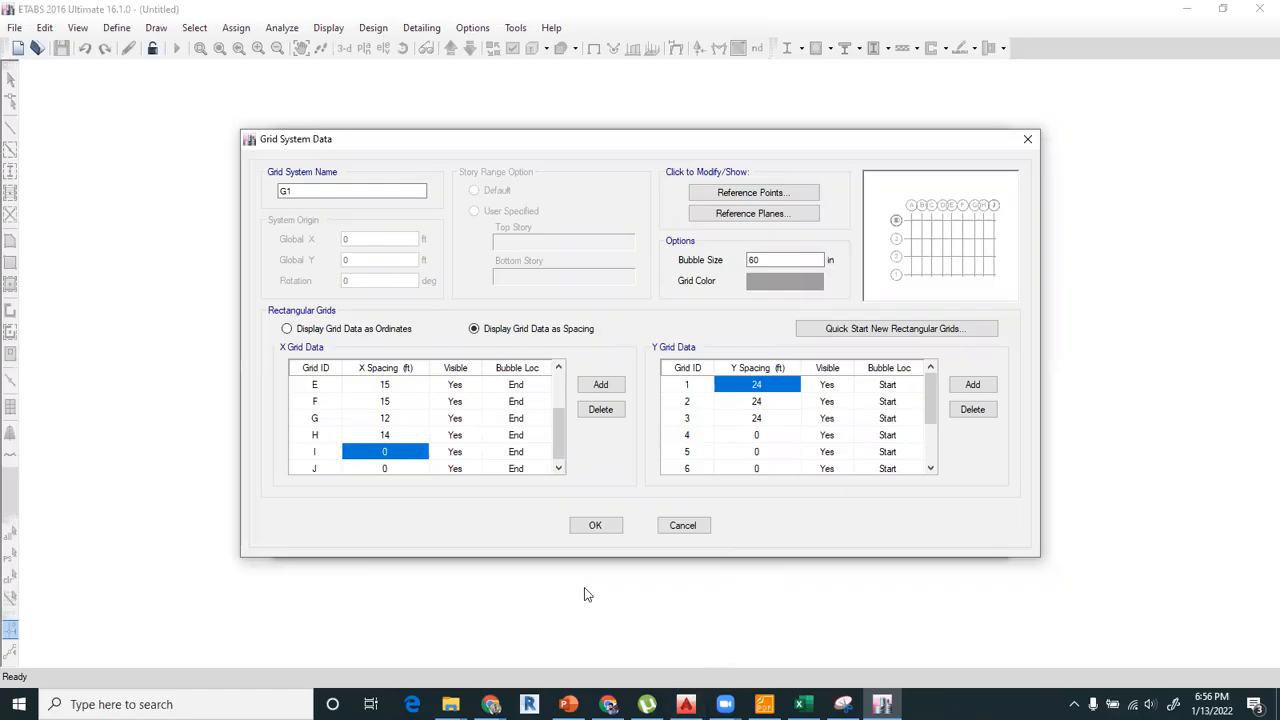
pyautogui.scroll(2, 460, 447)
pyautogui.scroll(-2, 458, 448)
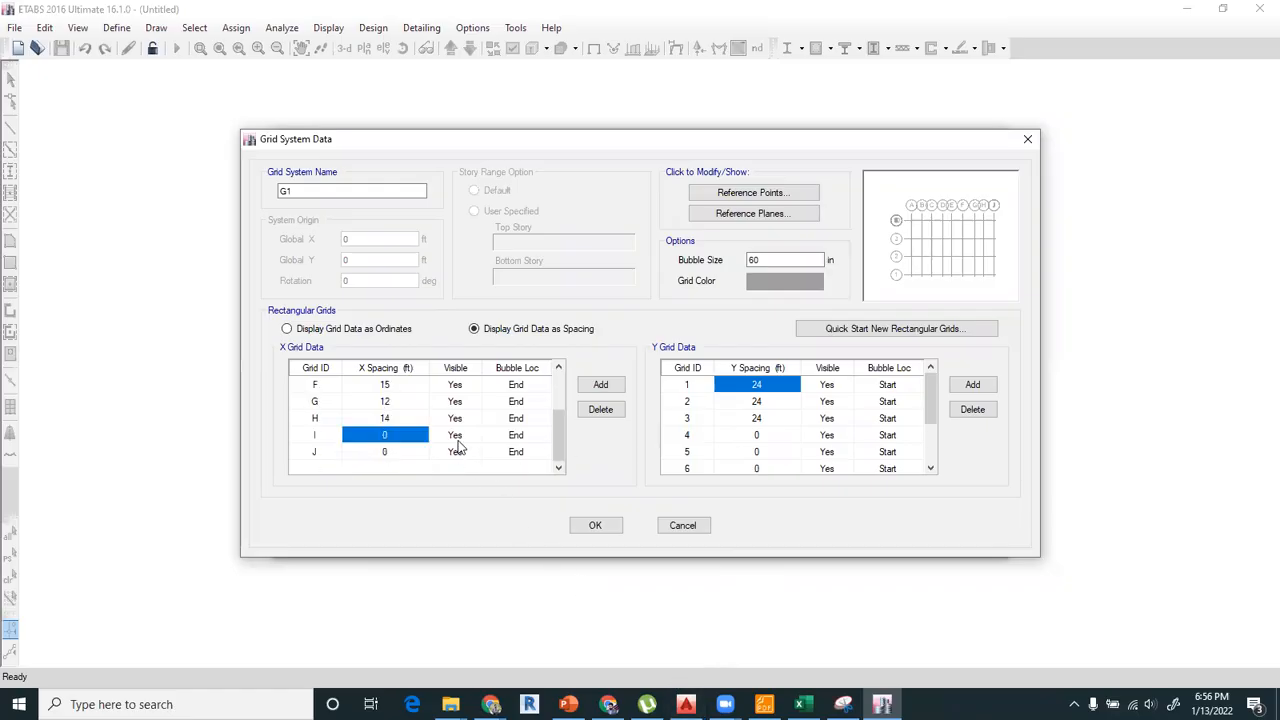
pyautogui.scroll(2, 483, 448)
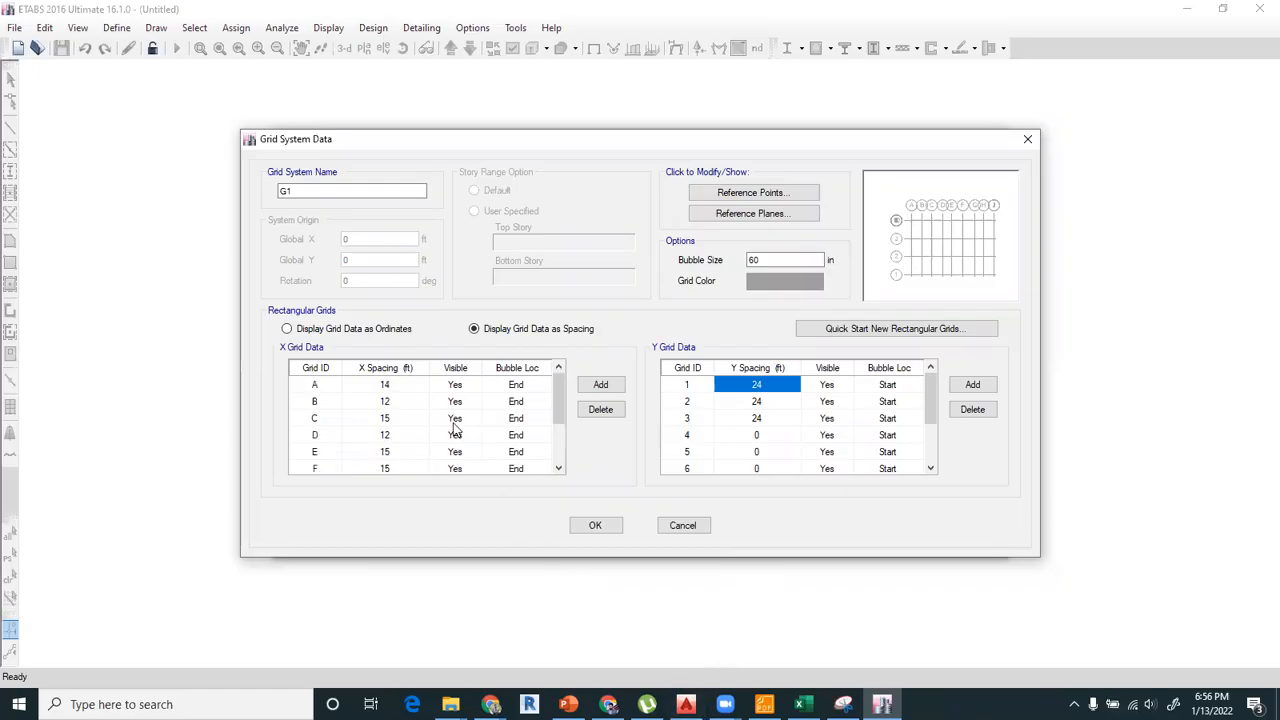
pyautogui.click(385, 393)
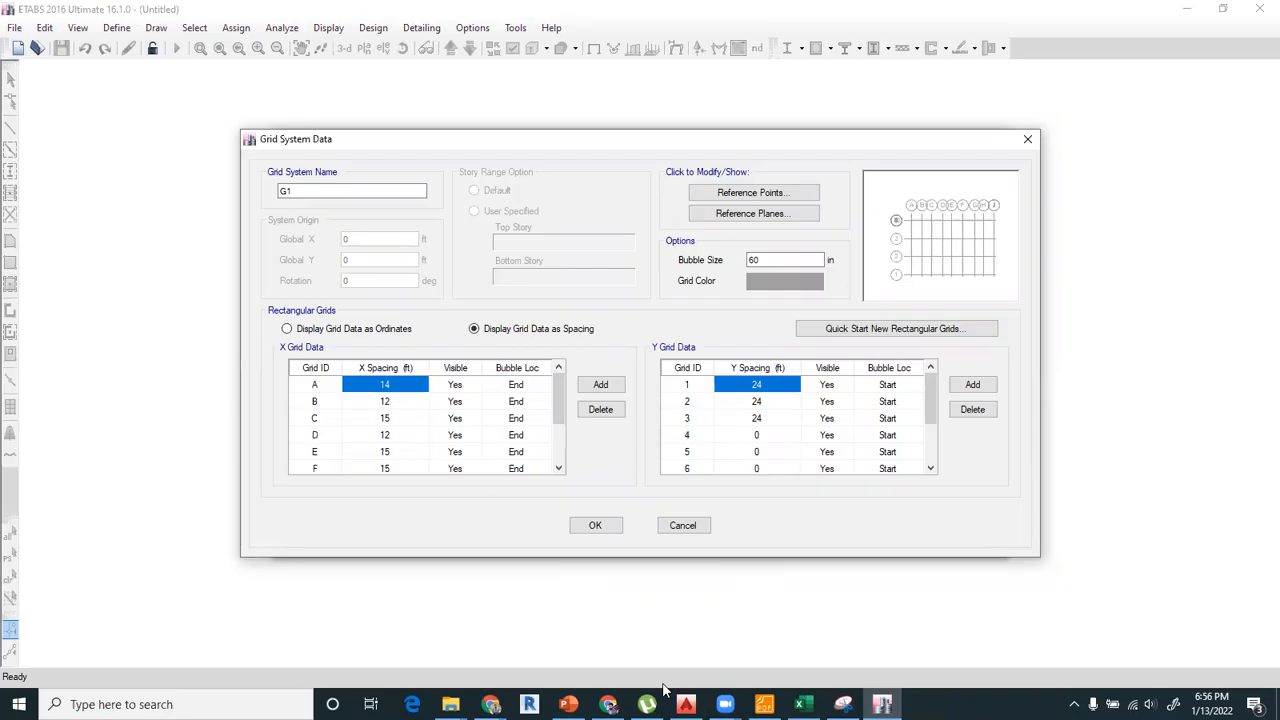
pyautogui.click(686, 704)
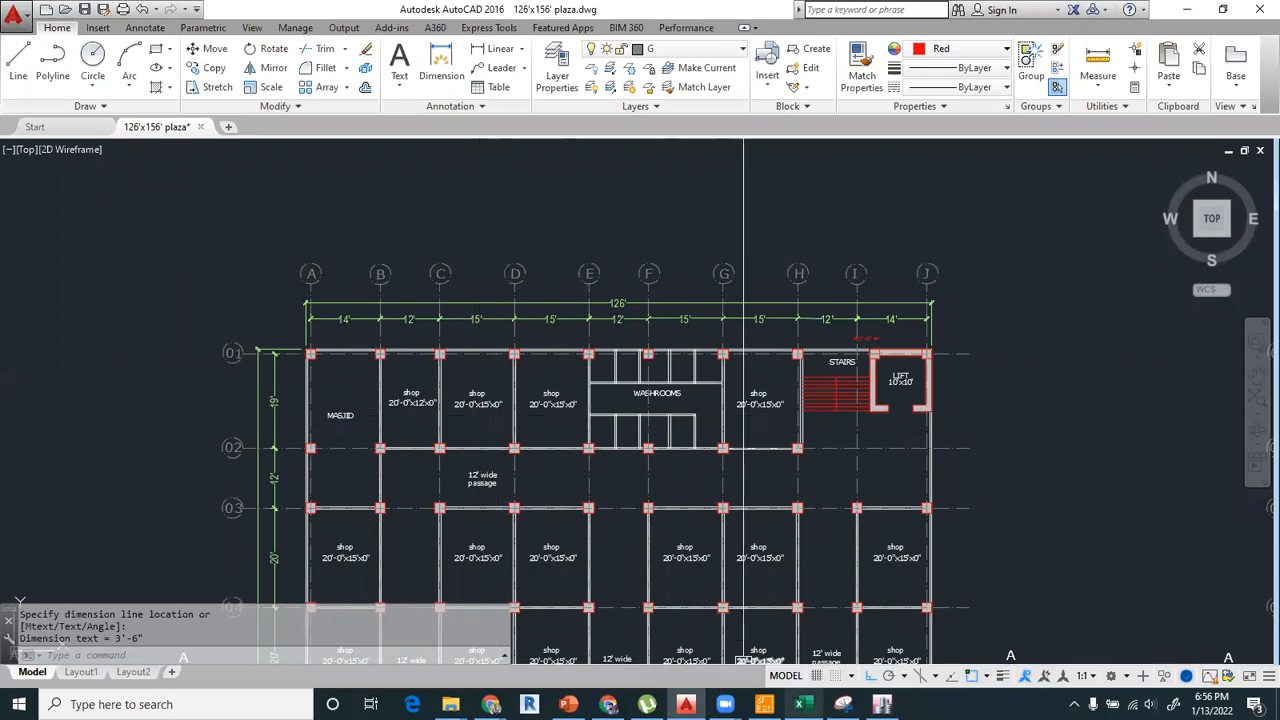
pyautogui.click(882, 704)
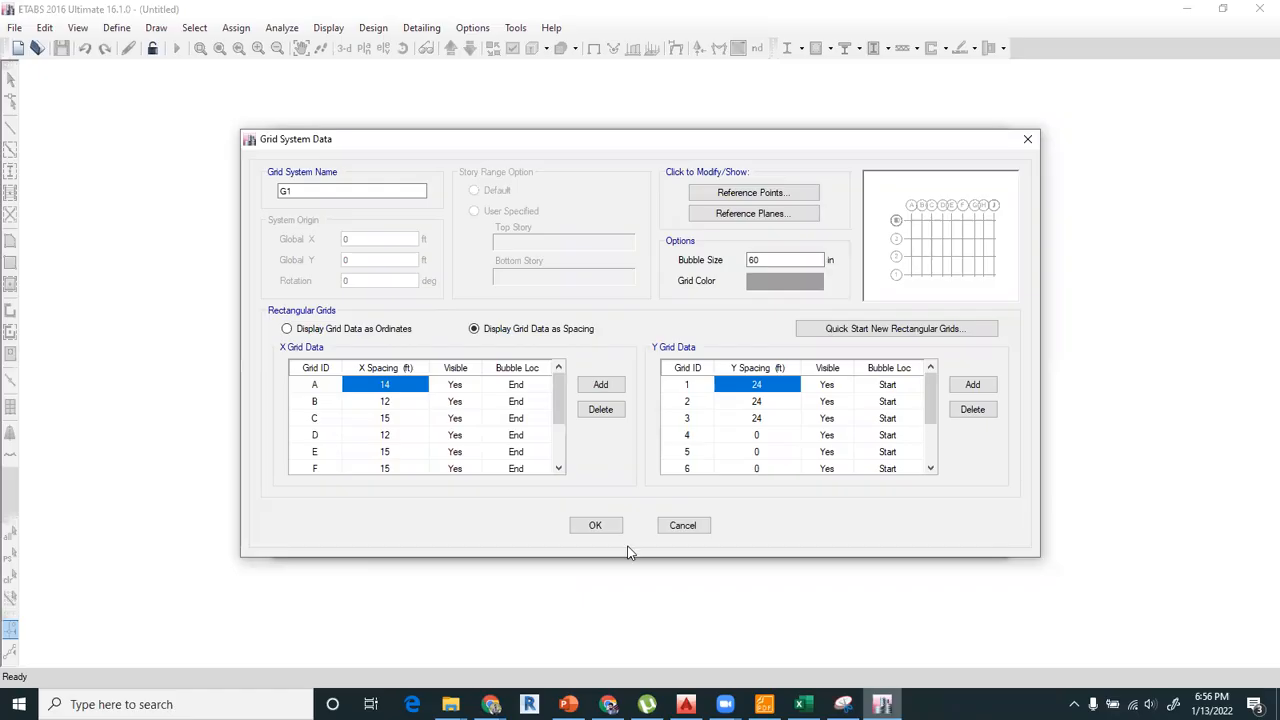
pyautogui.click(400, 435)
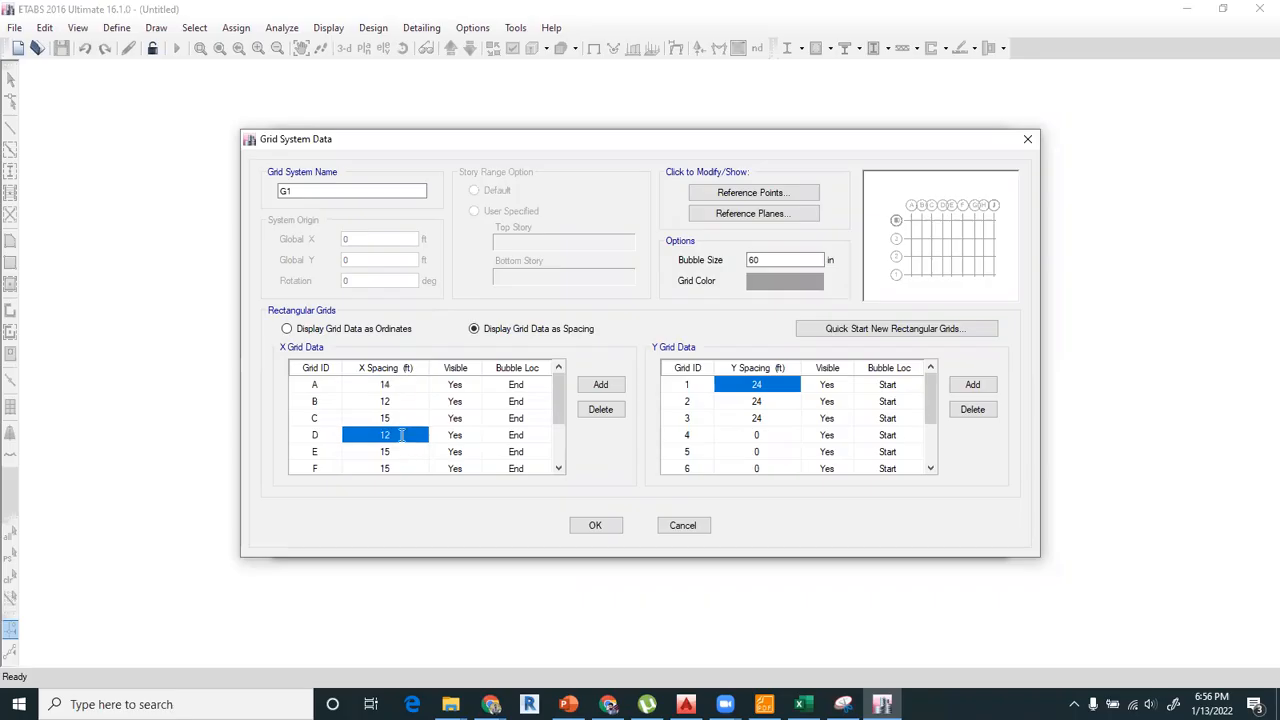
pyautogui.write('15')
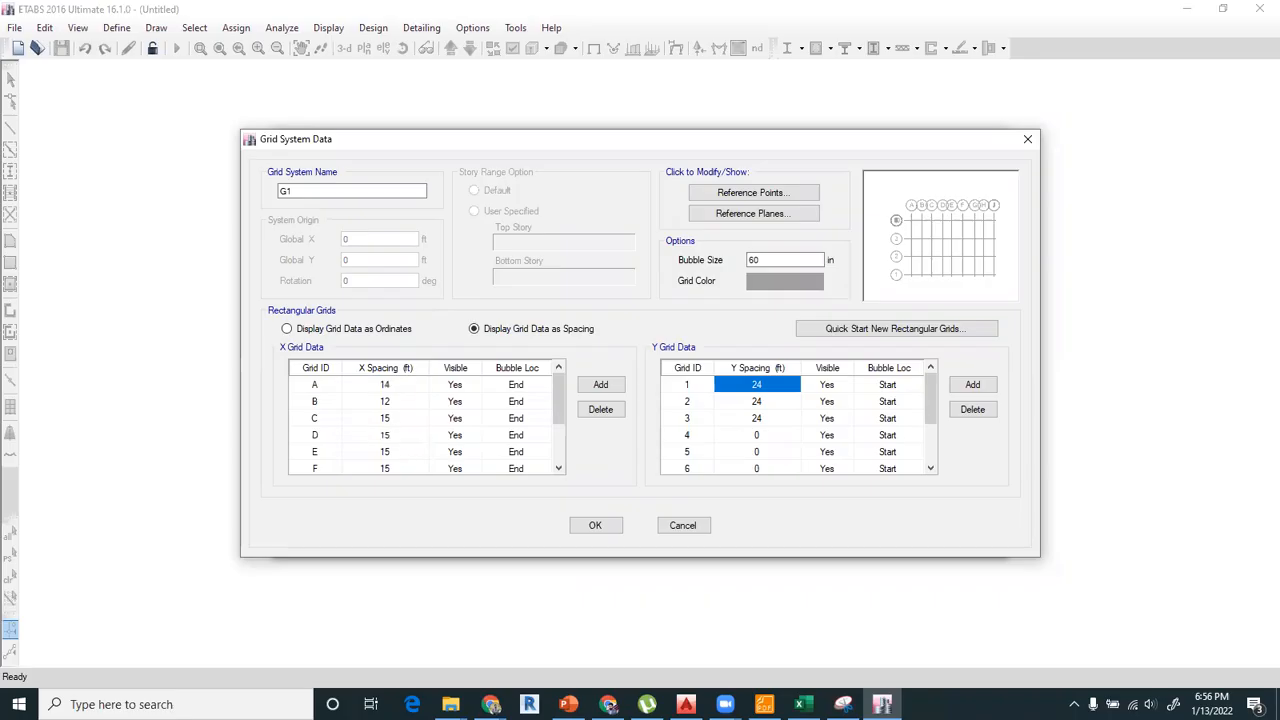
# Check the next bay in the AutoCAD plan and correct the X spacing of grid E to 12 ft.
pyautogui.click(402, 450)
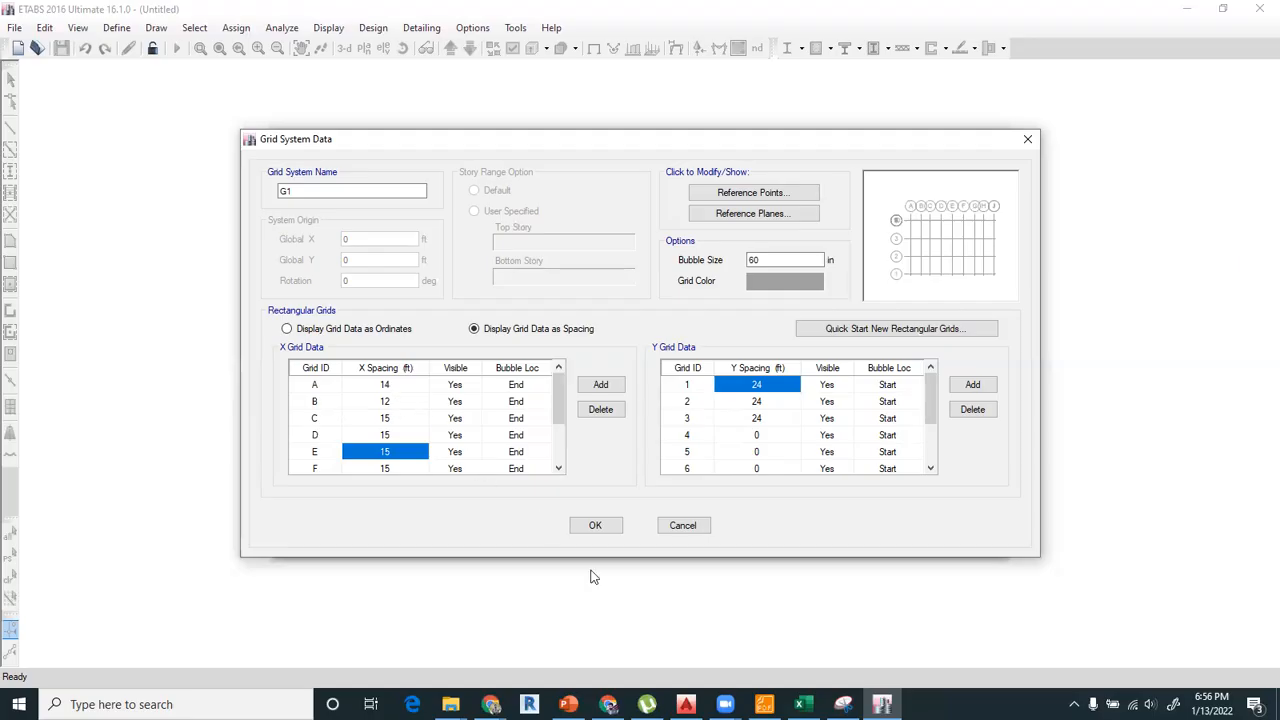
pyautogui.click(686, 704)
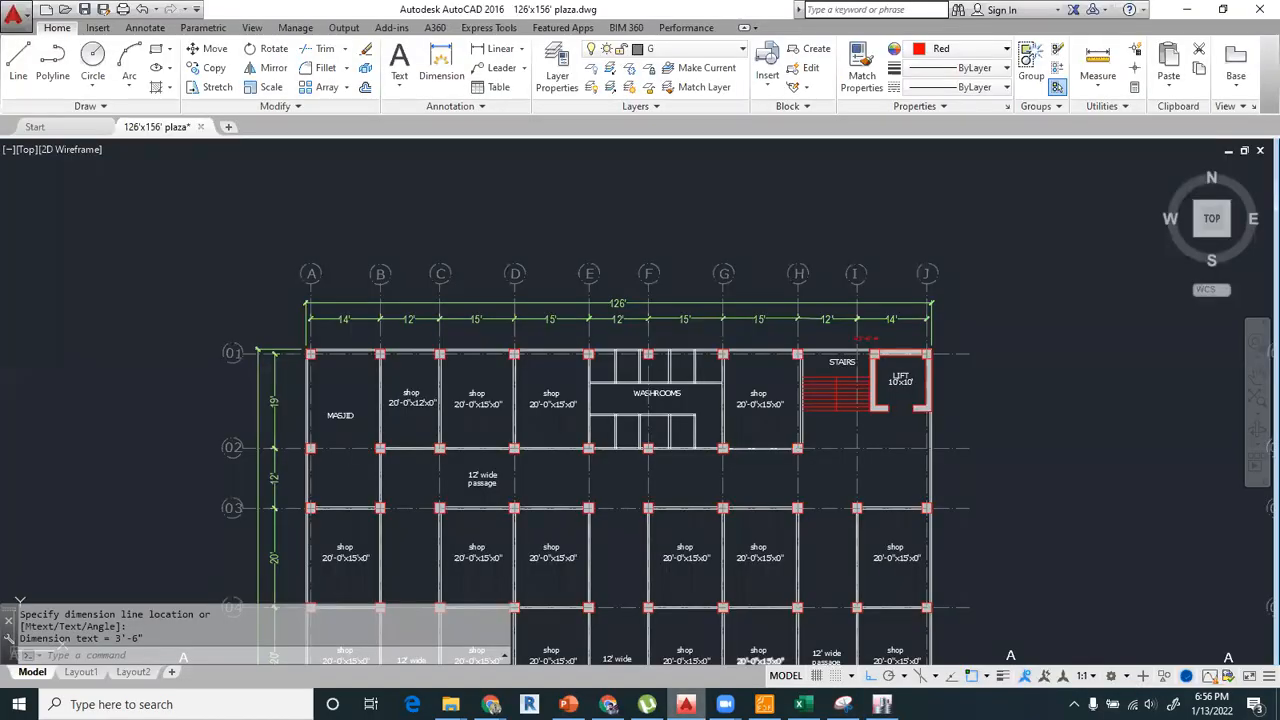
pyautogui.click(882, 704)
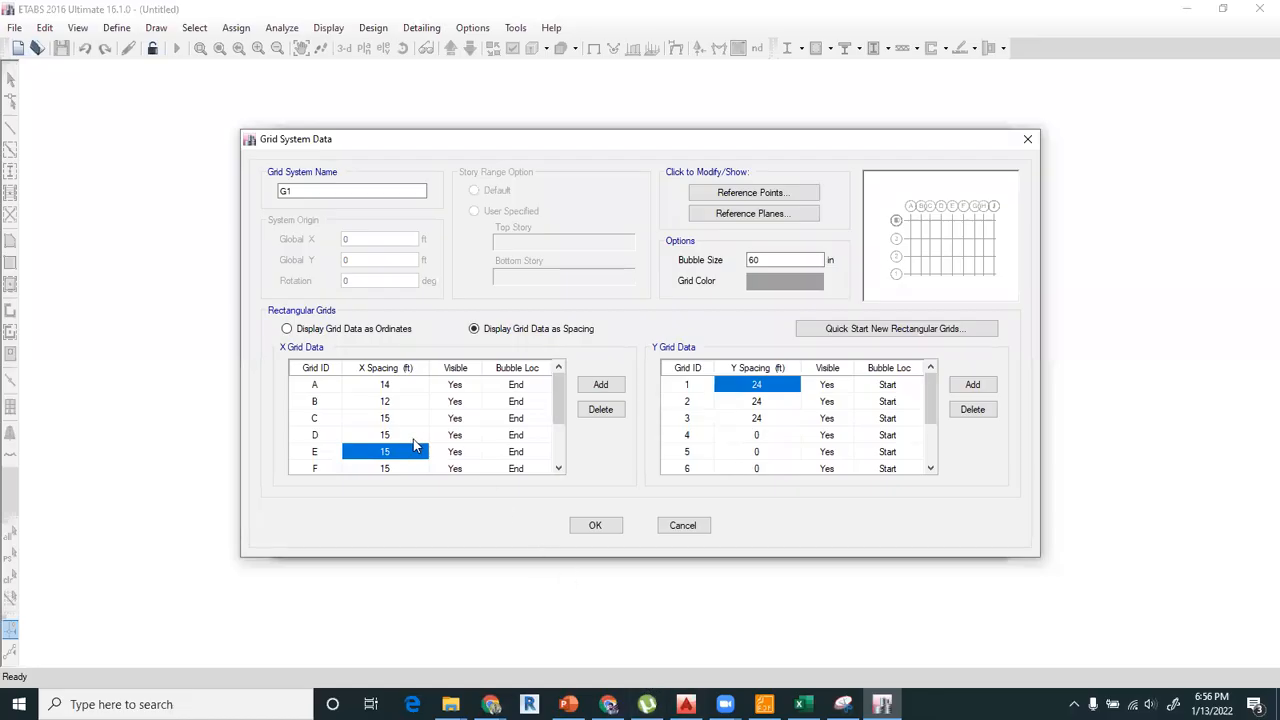
pyautogui.write('12')
pyautogui.press('Return')
pyautogui.scroll(-1, 420, 470)
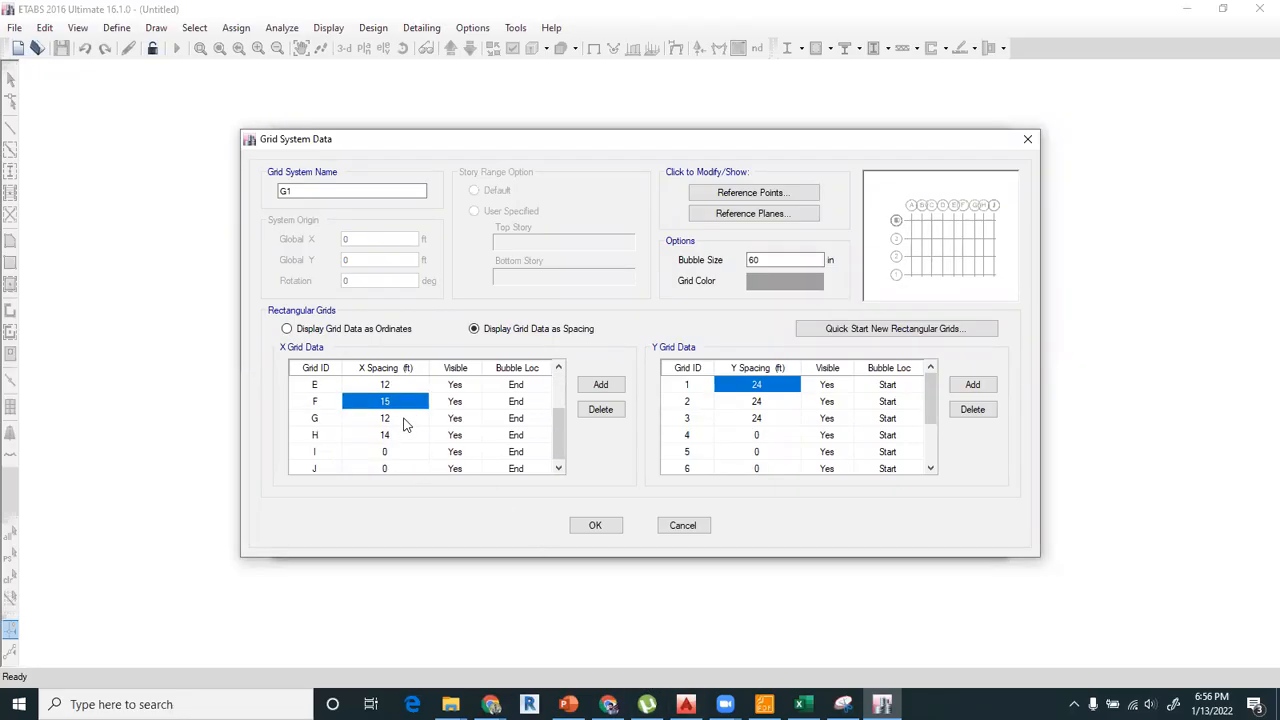
# Set the X spacings of grids G, H and I to 15, 12 and 14 ft.
pyautogui.click(406, 420)
pyautogui.write('15')
pyautogui.press('Return')
pyautogui.write('12')
pyautogui.press('Return')
pyautogui.write('14')
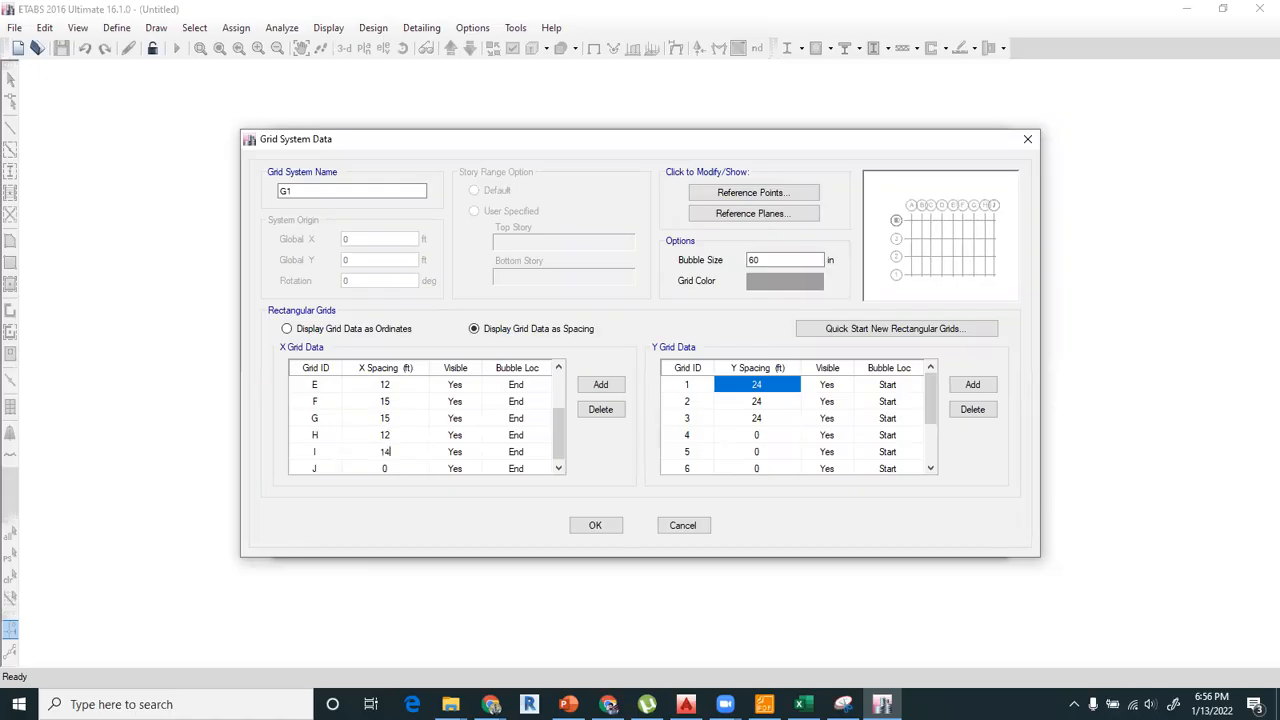
pyautogui.press('Return')
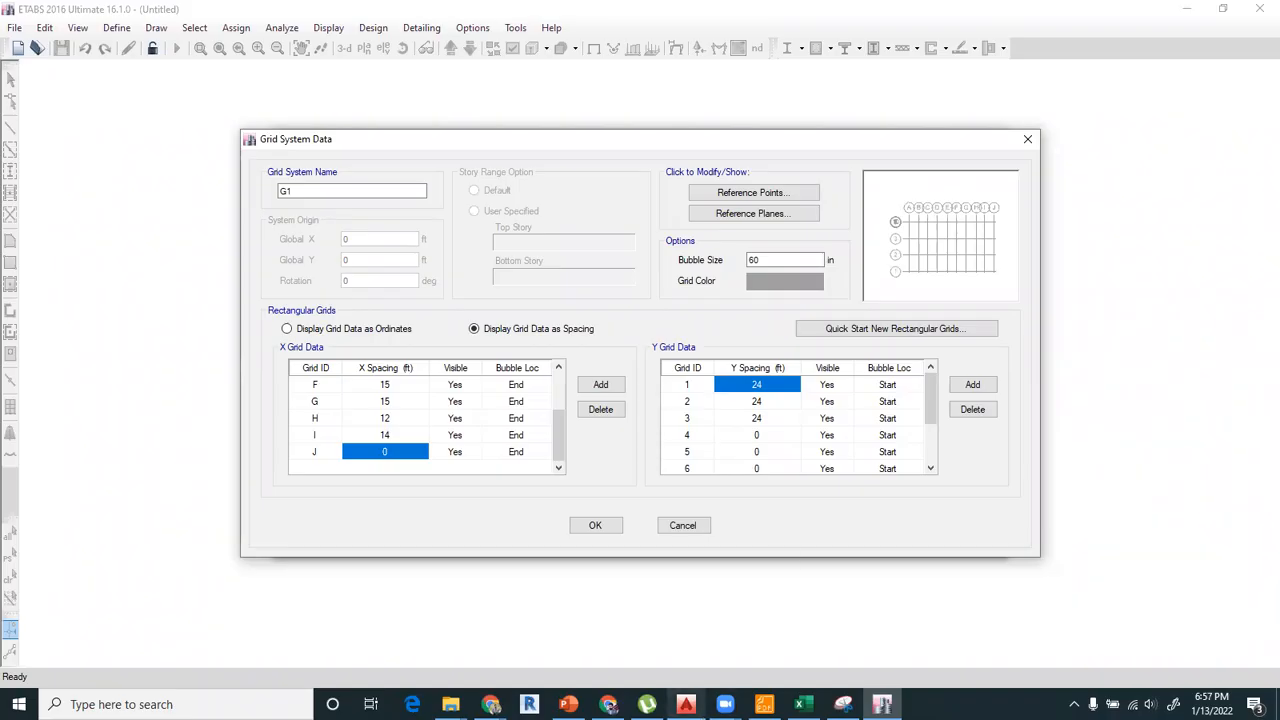
# Switch to AutoCAD, examine the bay dimensions between grids 10 and 05 on the ground floor plan, and return to ETABS.
pyautogui.click(686, 704)
pyautogui.scroll(-6, 646, 360)
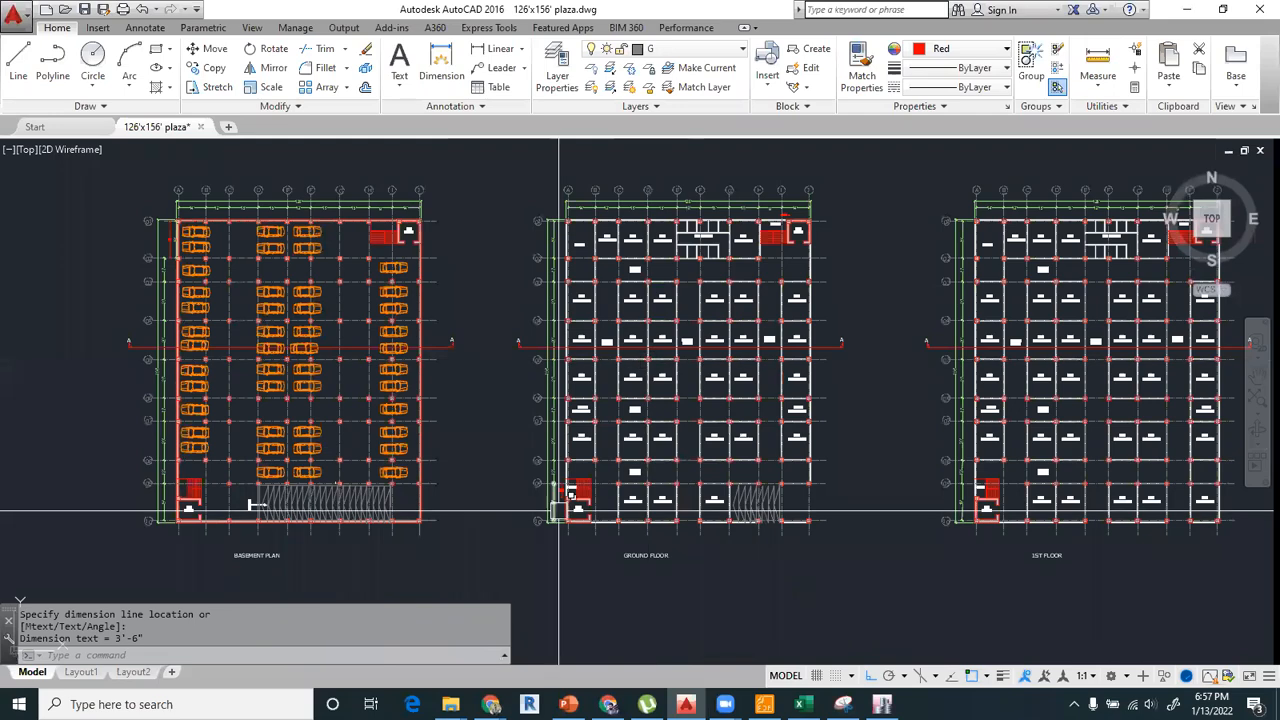
pyautogui.scroll(5, 646, 360)
pyautogui.scroll(-2, 646, 366)
pyautogui.moveTo(646, 366)
pyautogui.mouseDown(button='middle')
pyautogui.moveTo(572, 459)
pyautogui.moveTo(608, 360)
pyautogui.mouseUp(button='middle')
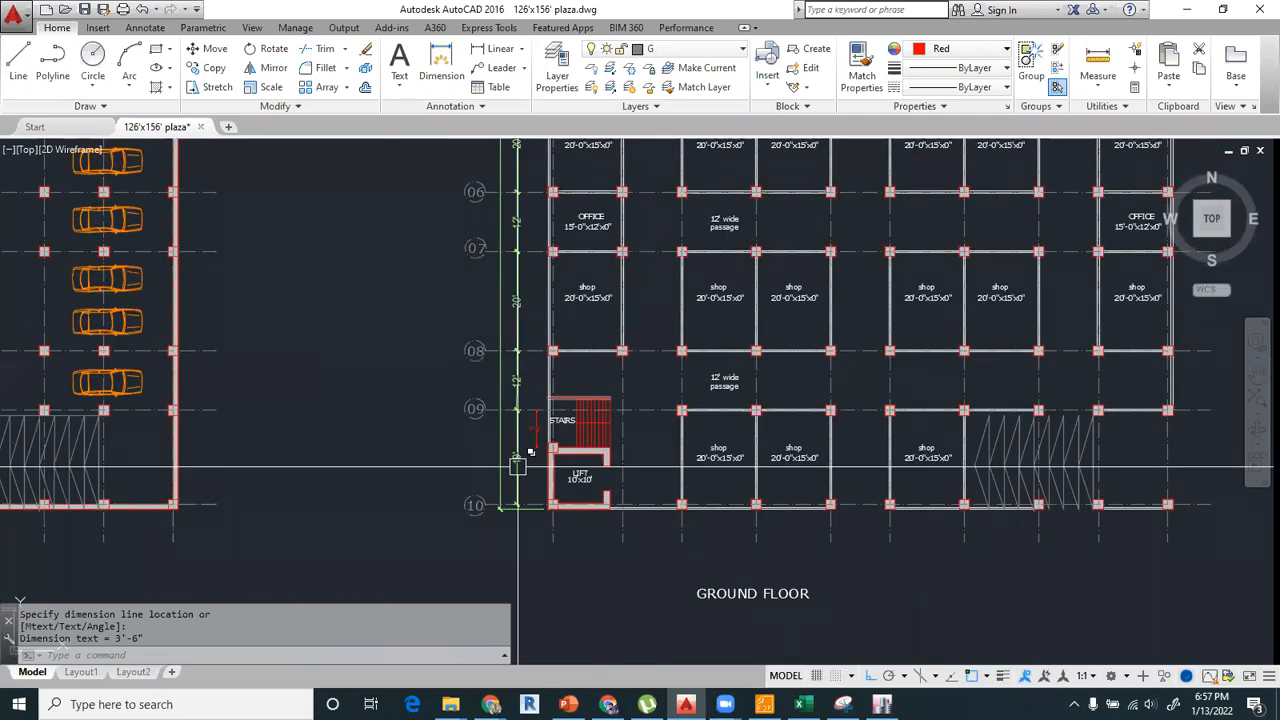
pyautogui.moveTo(640, 312); pyautogui.dragTo(634, 388, button='middle')
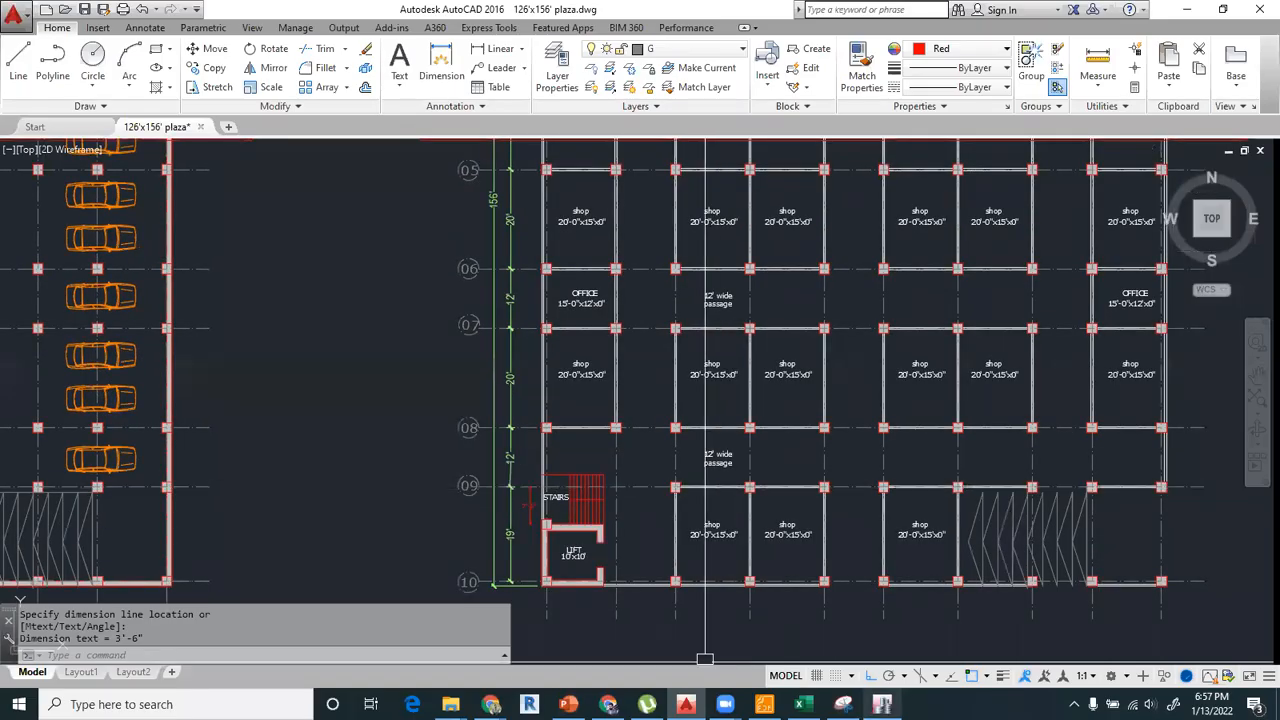
pyautogui.hotkey('alt', 'Tab')
pyautogui.write('1')
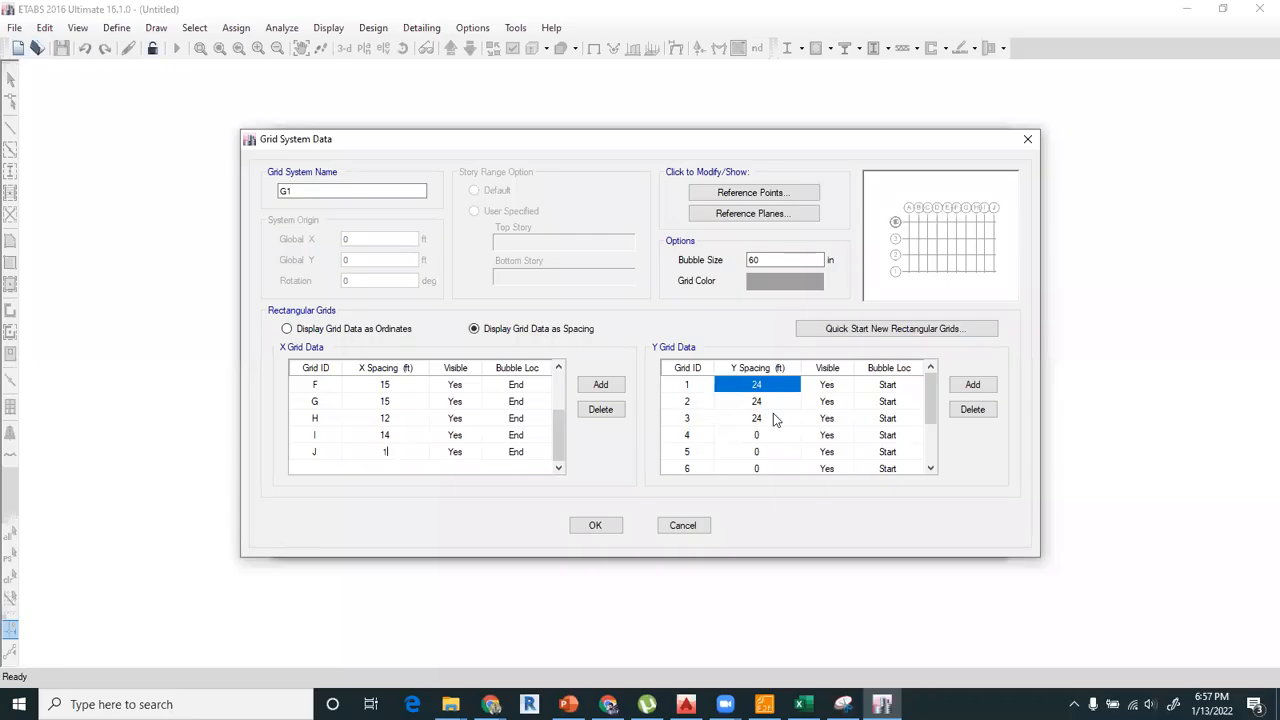
pyautogui.write('9')
pyautogui.press('Return')
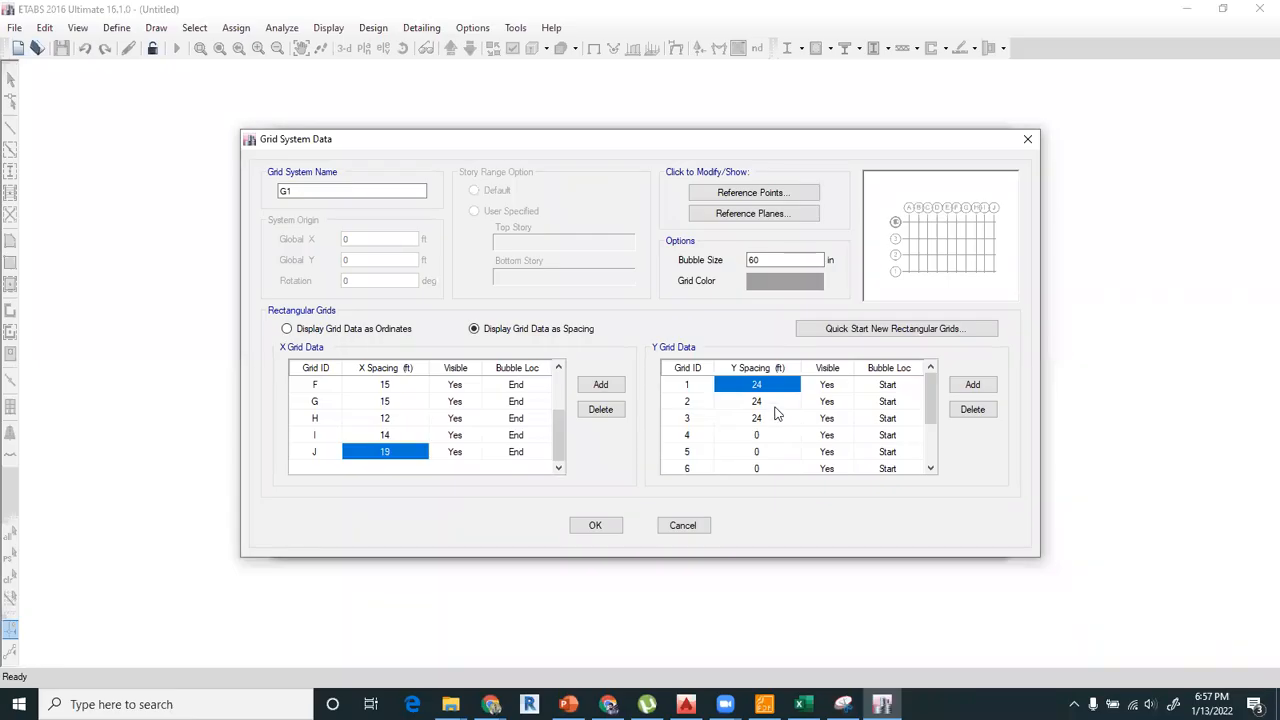
pyautogui.write('1')
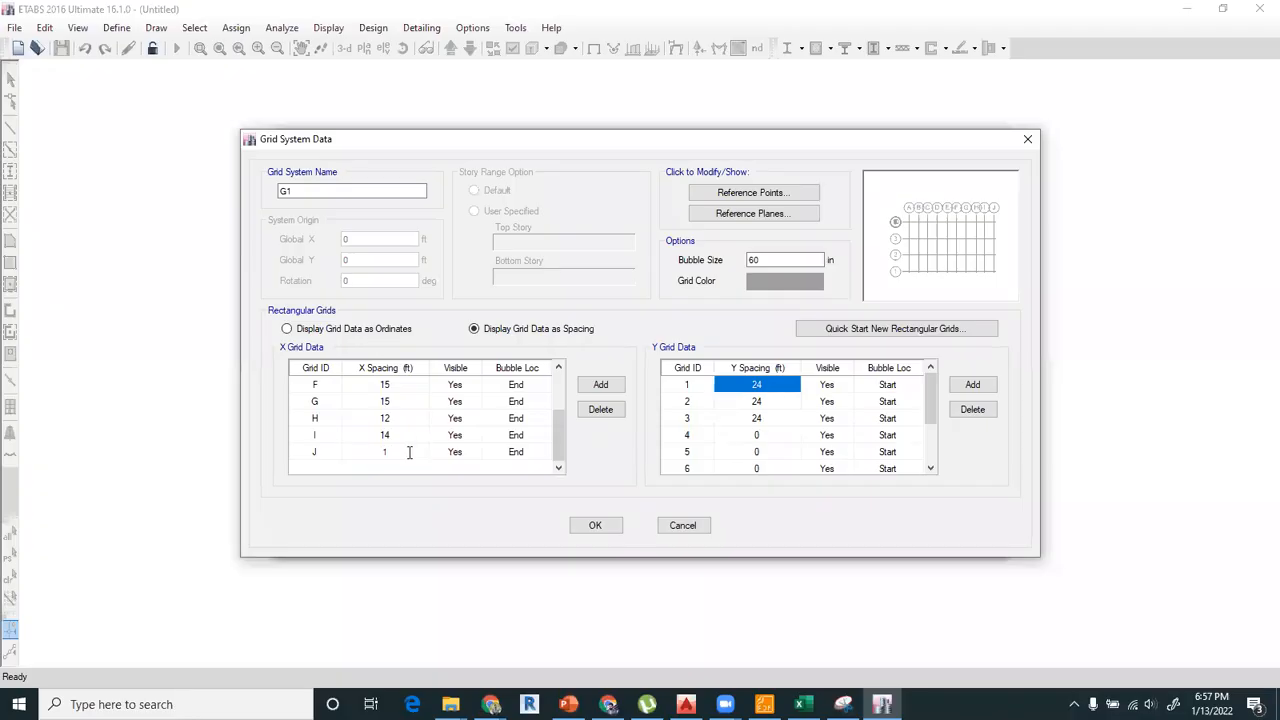
pyautogui.press('BackSpace')
pyautogui.press('Return')
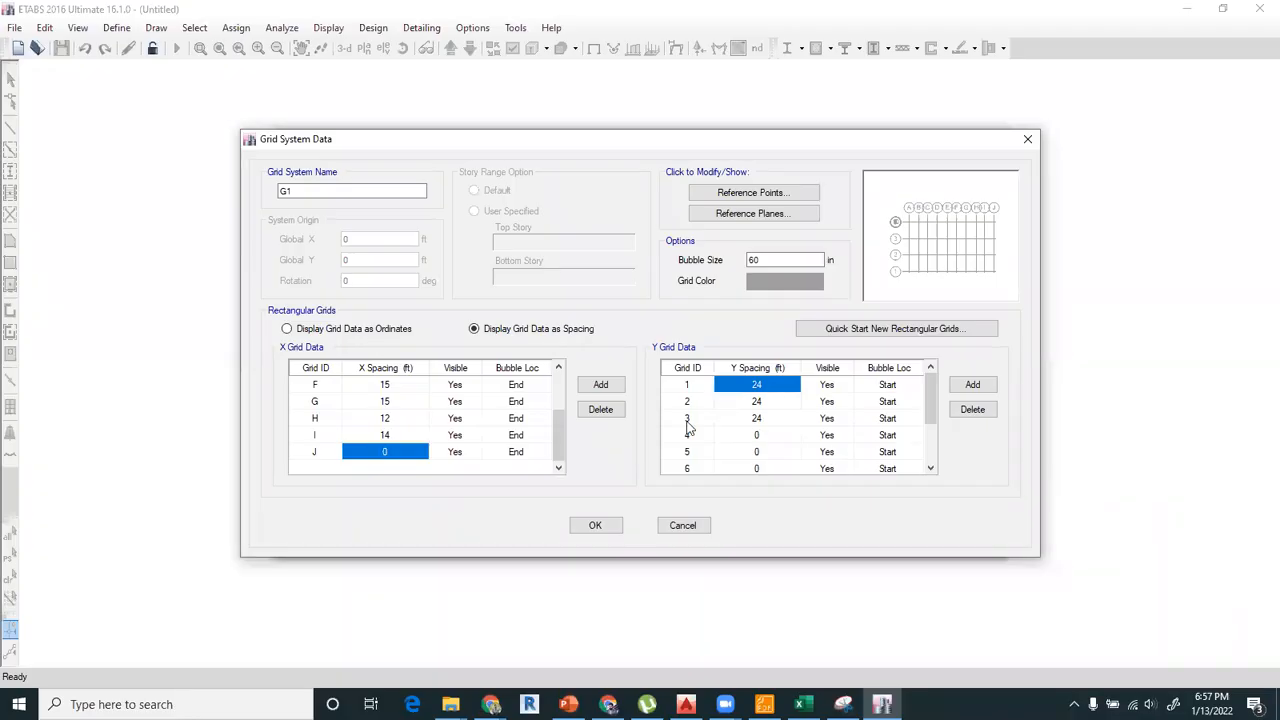
# Set the Y spacings of grids 1, 2 and 3 to 19, 20 and 12 ft.
pyautogui.click(757, 385)
pyautogui.write('19')
pyautogui.click(757, 396)
pyautogui.write('20')
pyautogui.press('Return')
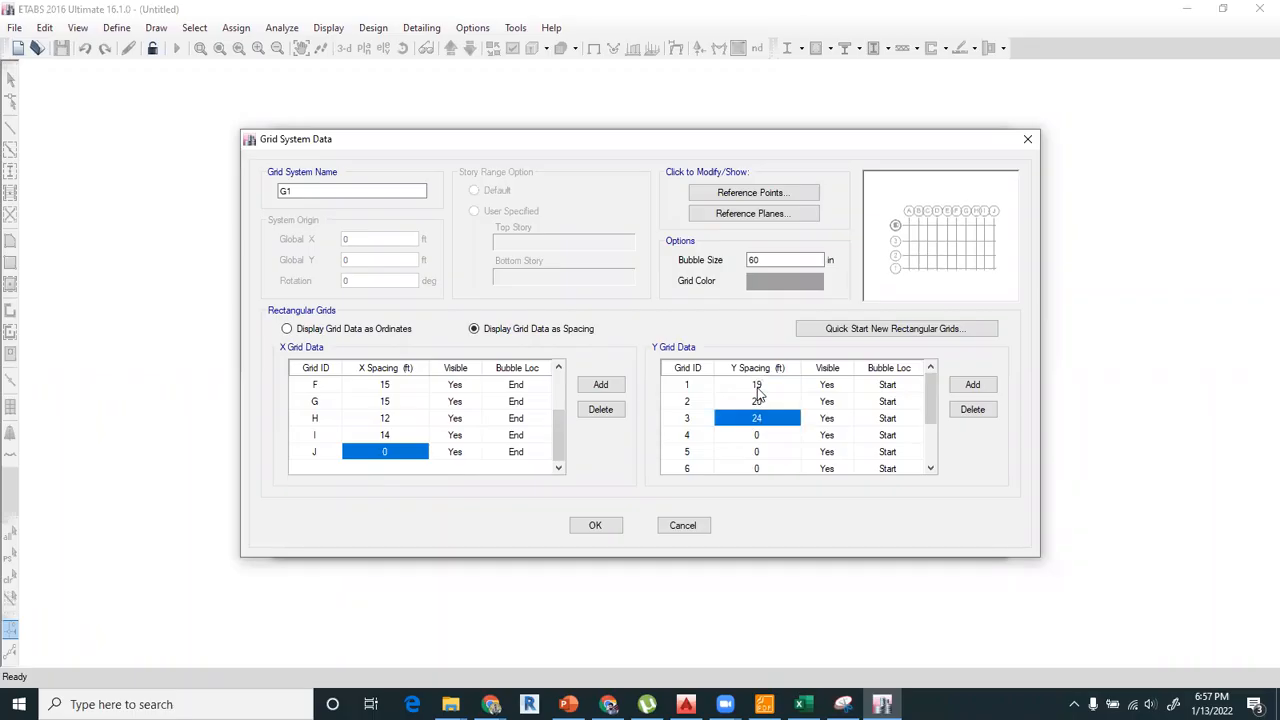
pyautogui.write('12')
pyautogui.press('Return')
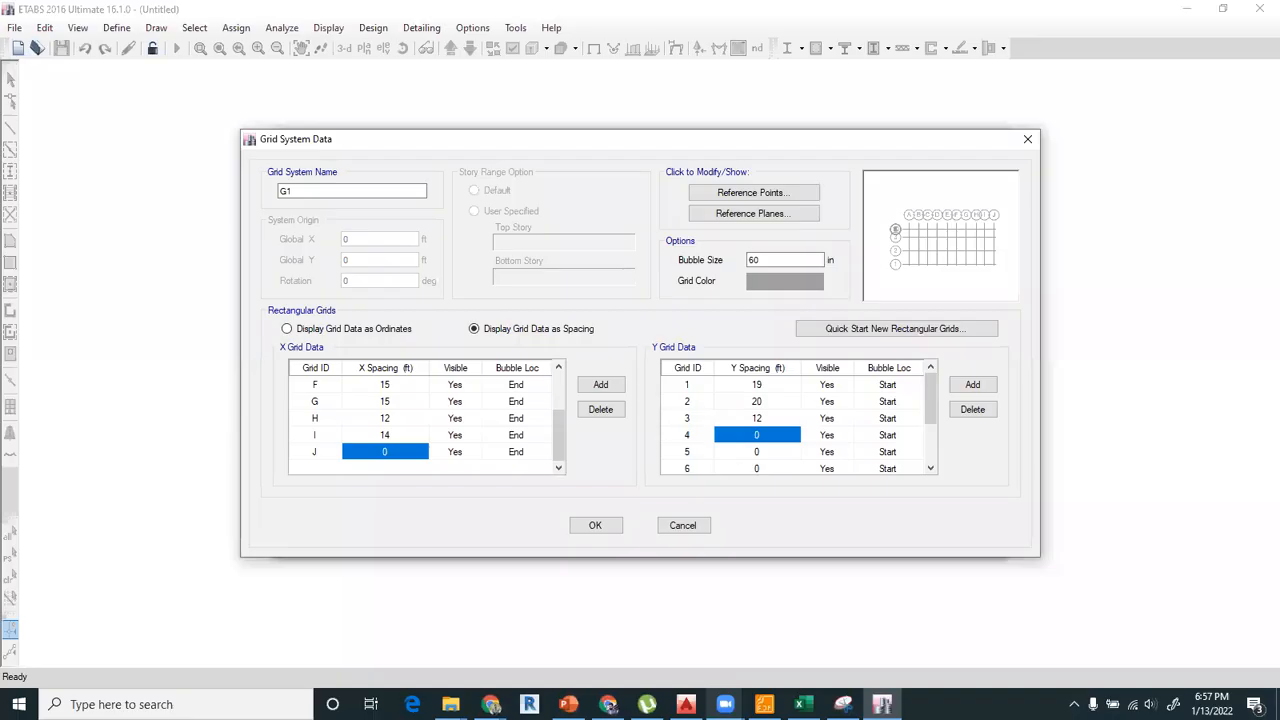
# Check the next bays in the AutoCAD plan and set the Y spacings of grids 4, 5 and 6 to 20 ft each.
pyautogui.hotkey('alt', 'Tab')
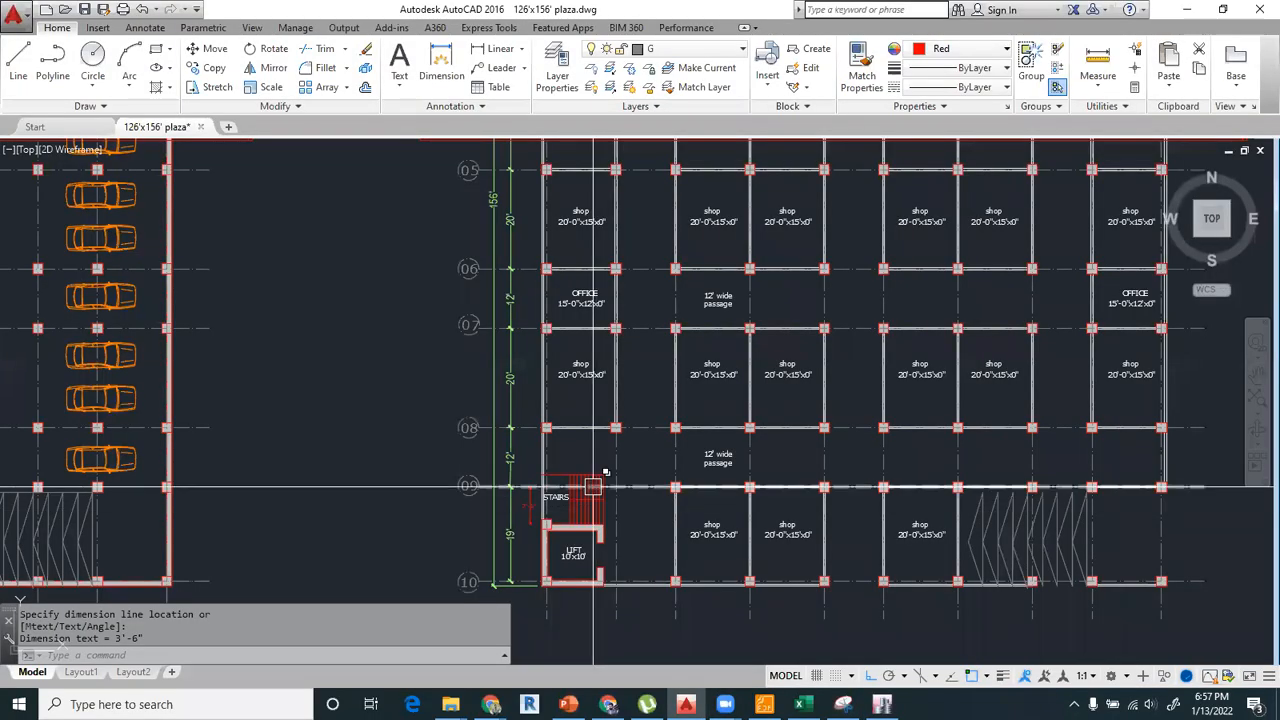
pyautogui.moveTo(636, 455); pyautogui.dragTo(650, 545, button='middle')
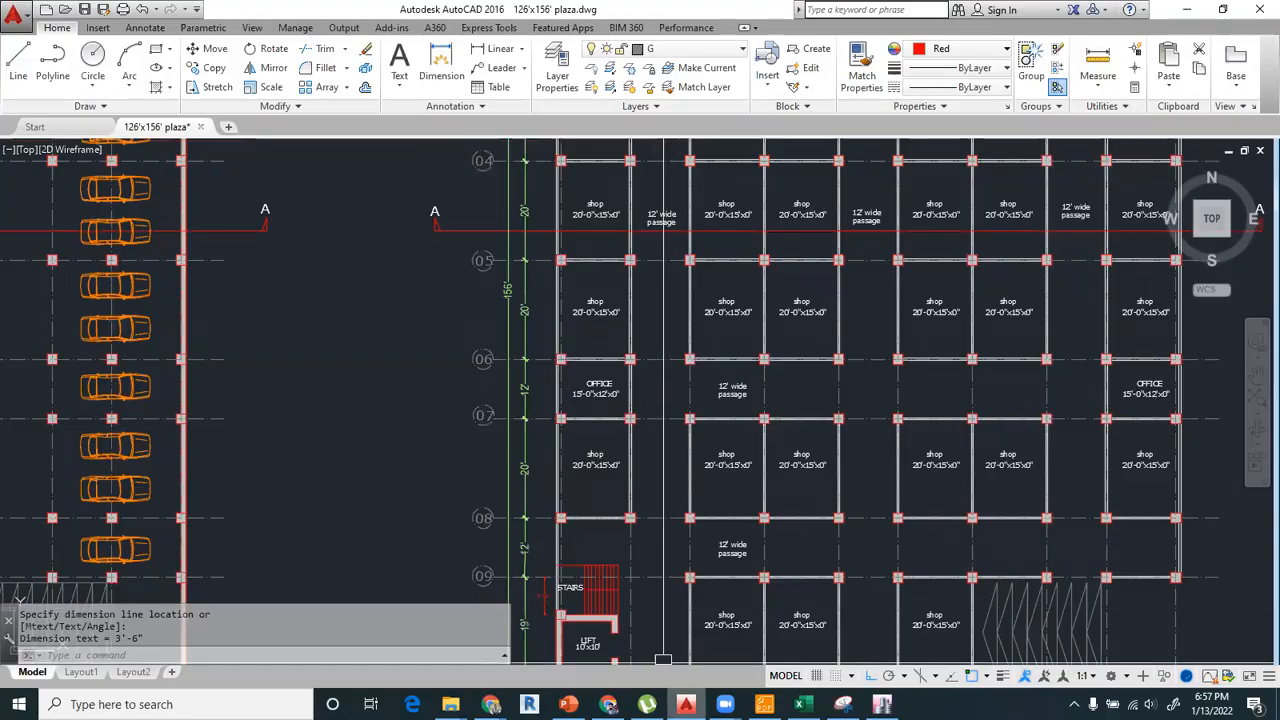
pyautogui.hotkey('alt', 'Tab')
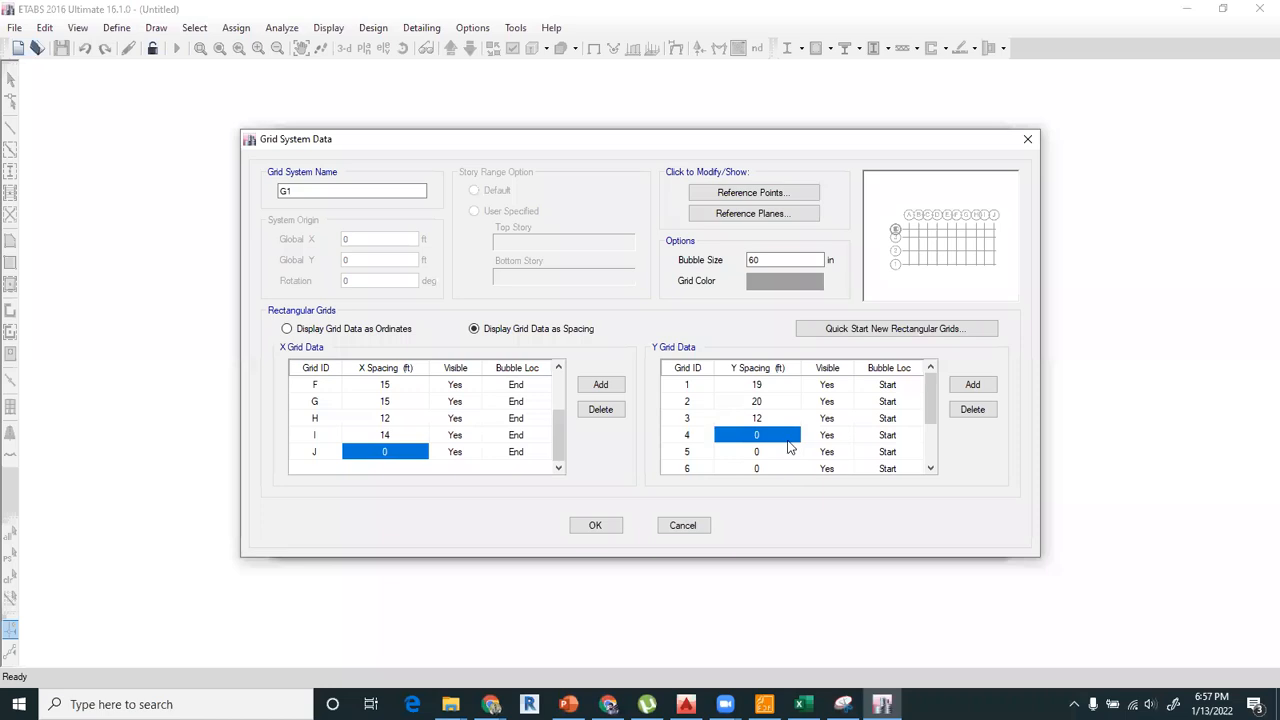
pyautogui.write('20')
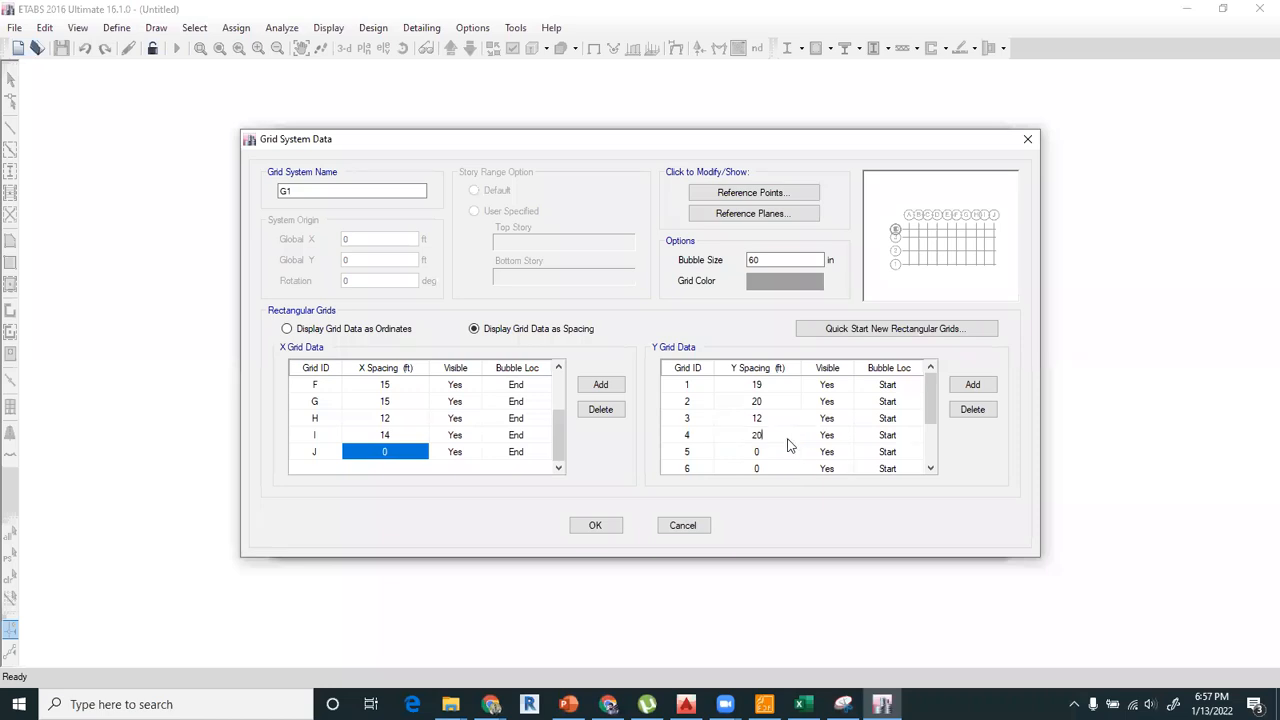
pyautogui.press('Return')
pyautogui.write('20')
pyautogui.press('Return')
pyautogui.write('20')
pyautogui.press('Return')
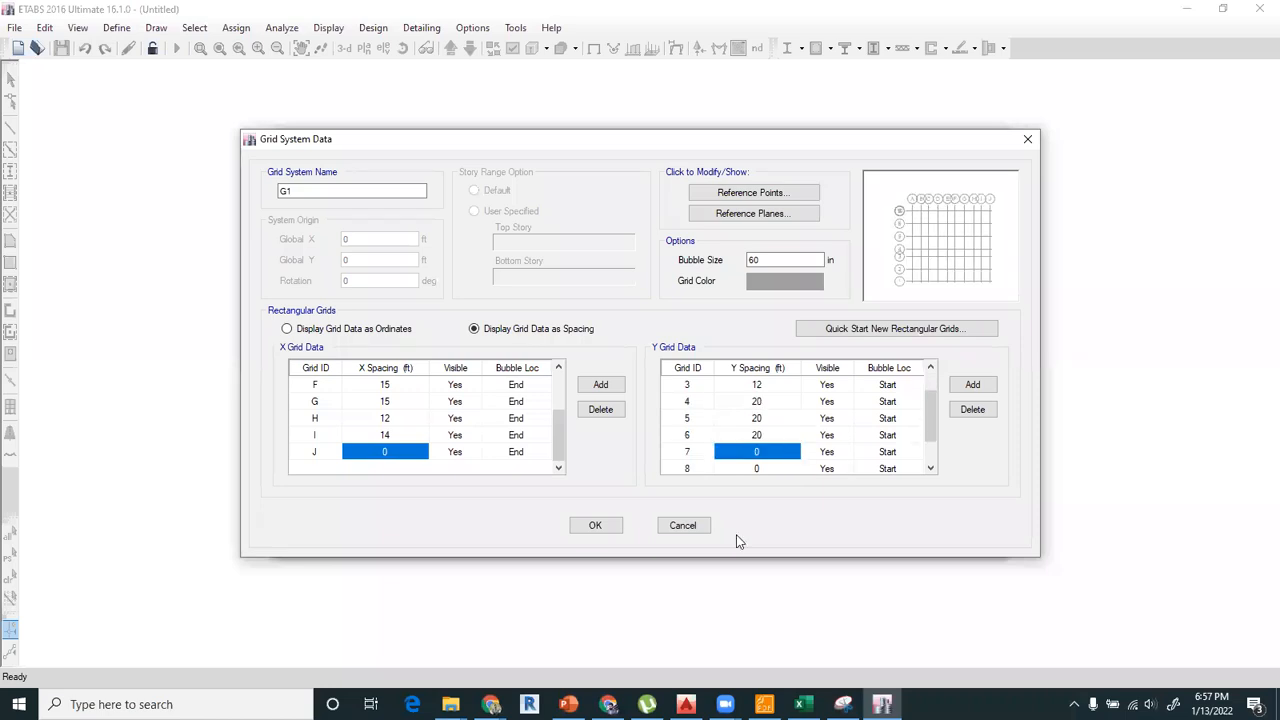
# Recheck the lower bays in the AutoCAD plan, then correct the Y spacings of grids 2, 3 and 4 to 12, 20 and 12 ft.
pyautogui.click(686, 704)
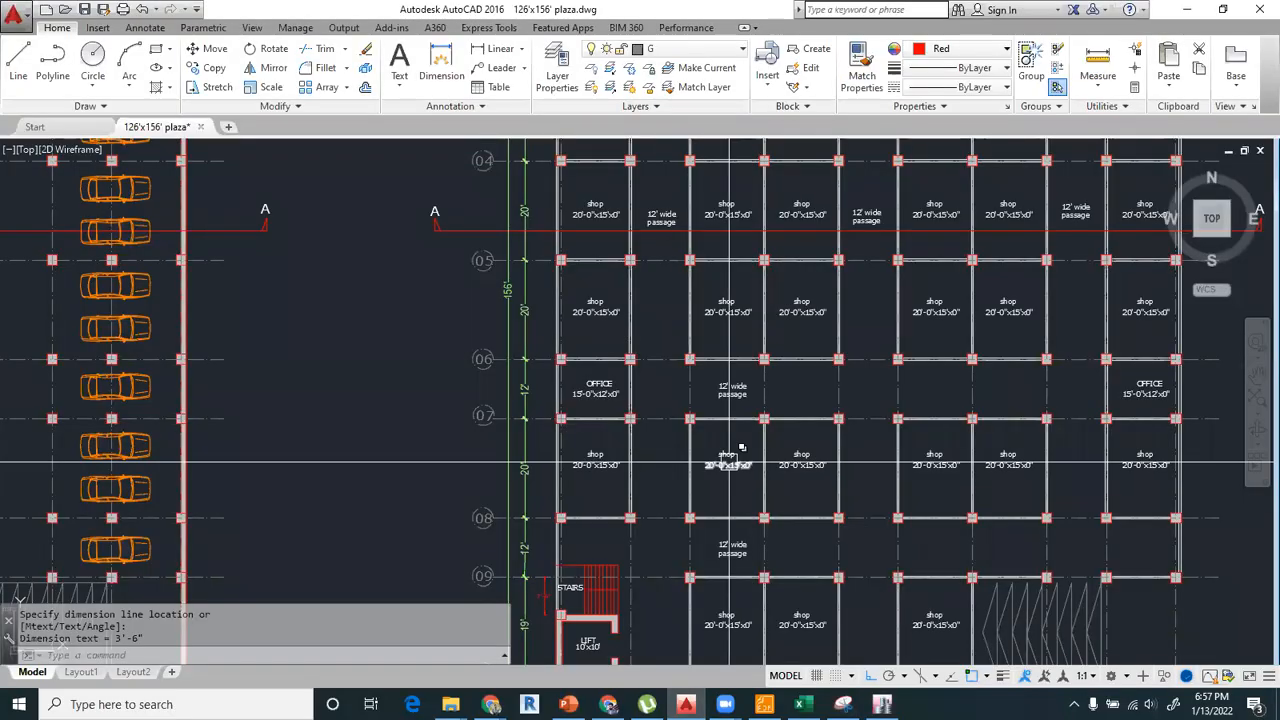
pyautogui.moveTo(730, 463); pyautogui.dragTo(752, 283, button='middle')
pyautogui.hotkey('alt', 'Tab')
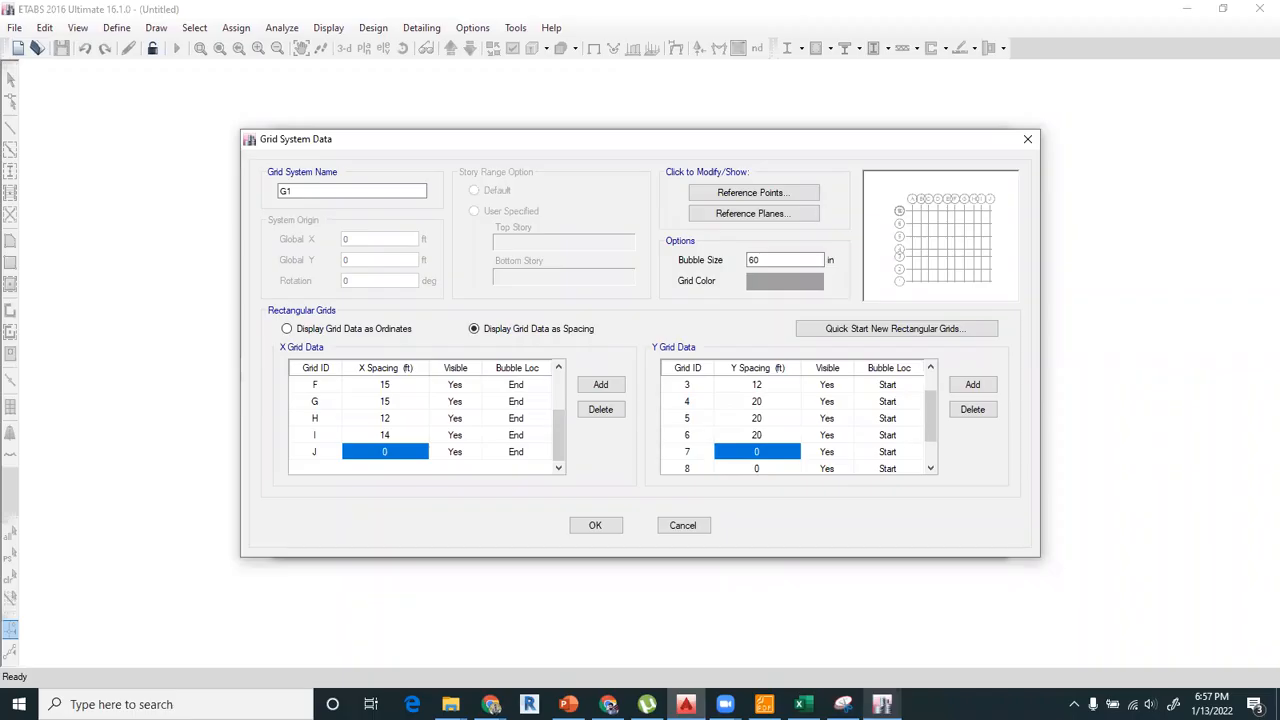
pyautogui.scroll(1, 790, 410)
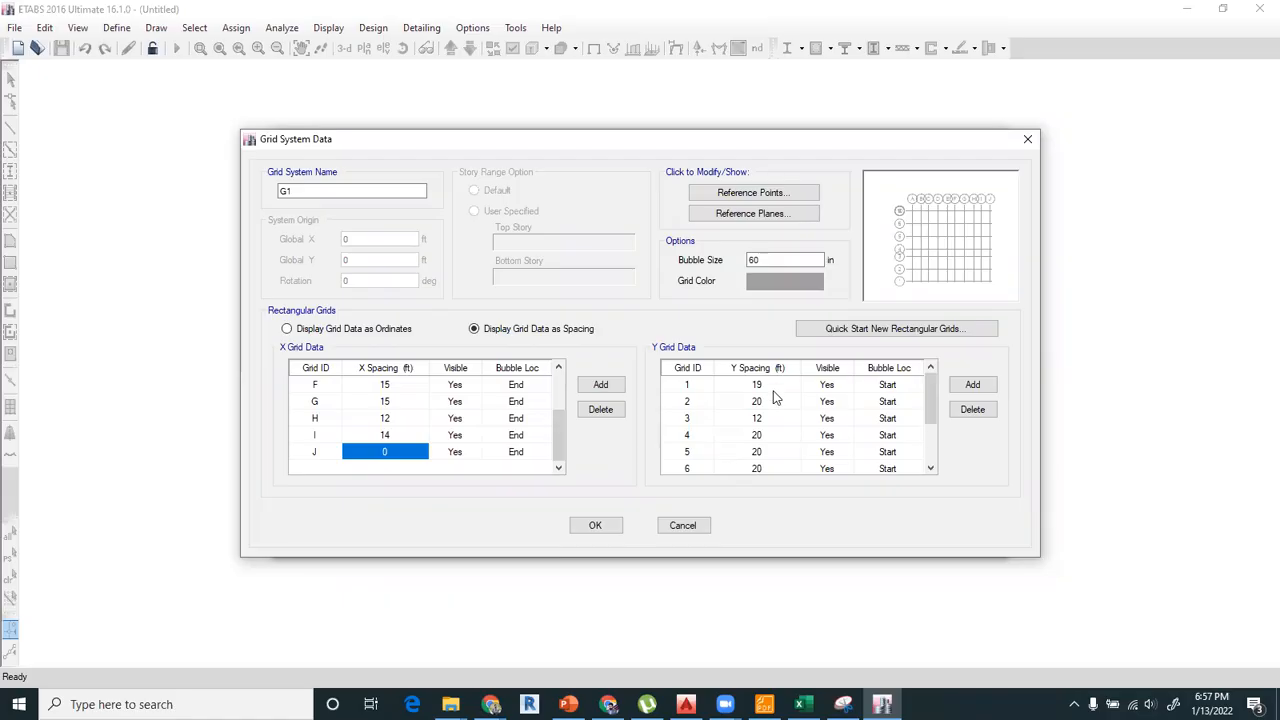
pyautogui.click(773, 403)
pyautogui.write('12')
pyautogui.press('Return')
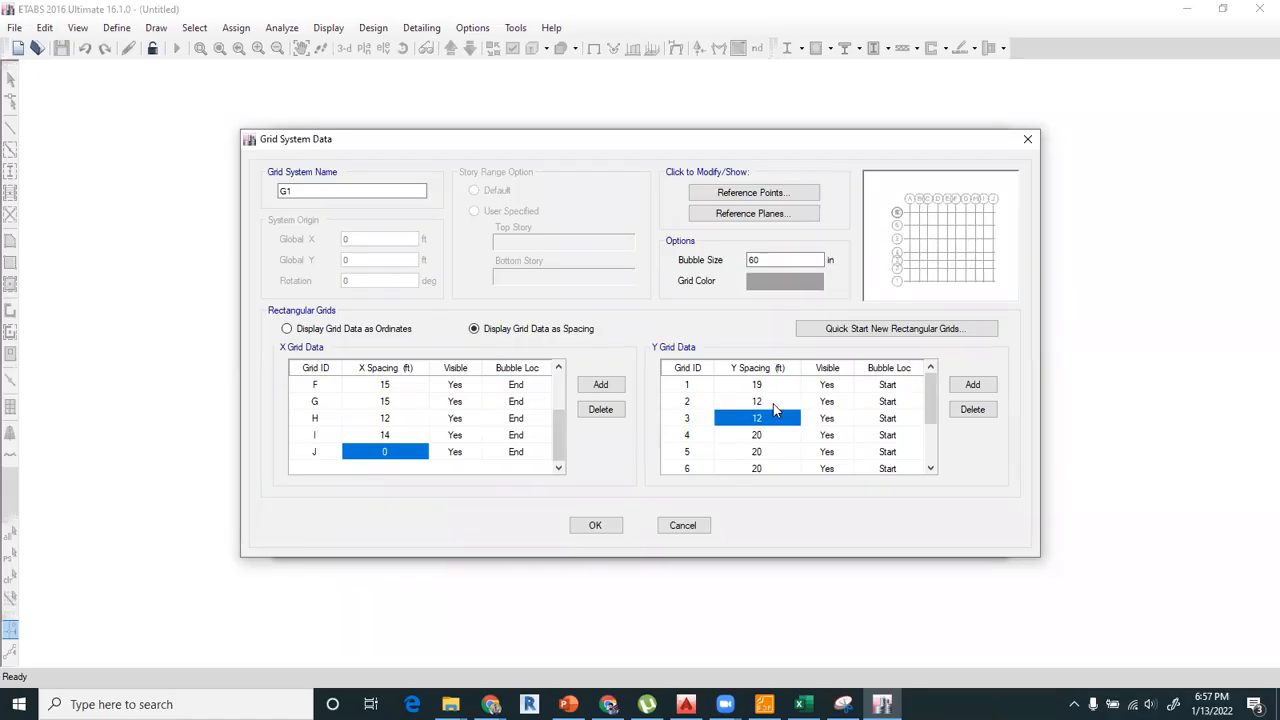
pyautogui.write('20')
pyautogui.press('Return')
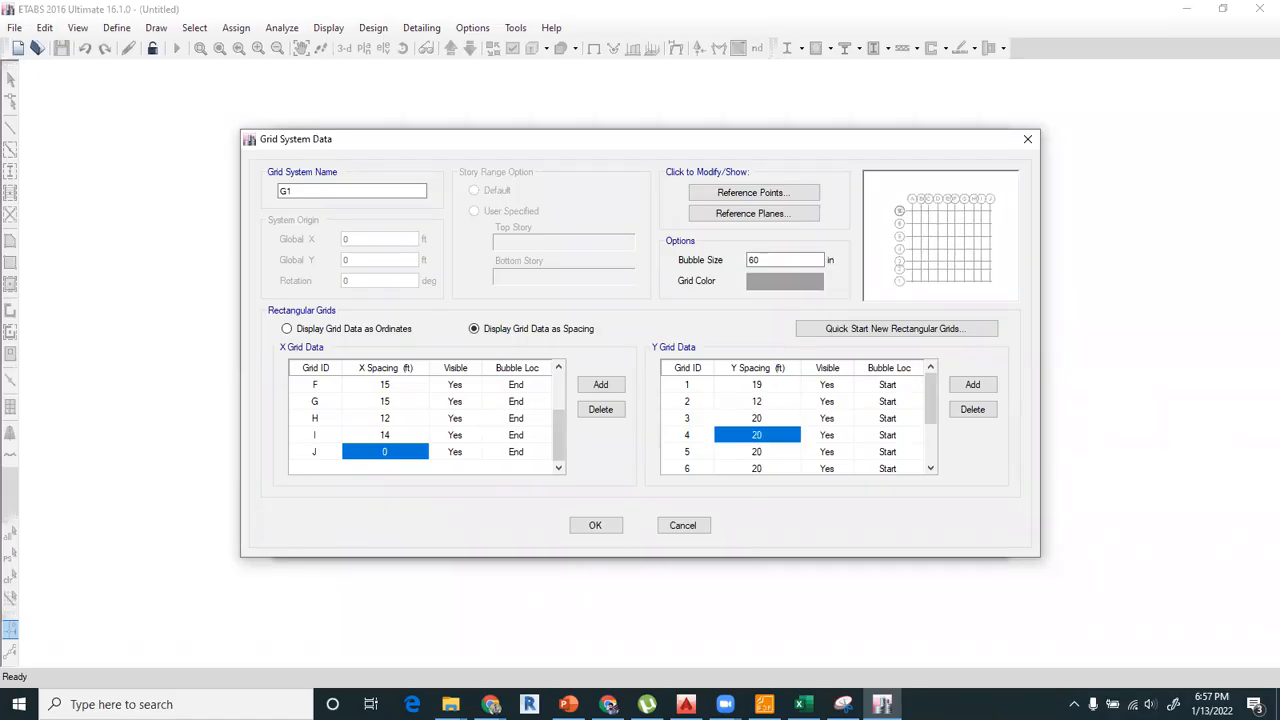
pyautogui.write('12')
pyautogui.press('Return')
pyautogui.press('Return')
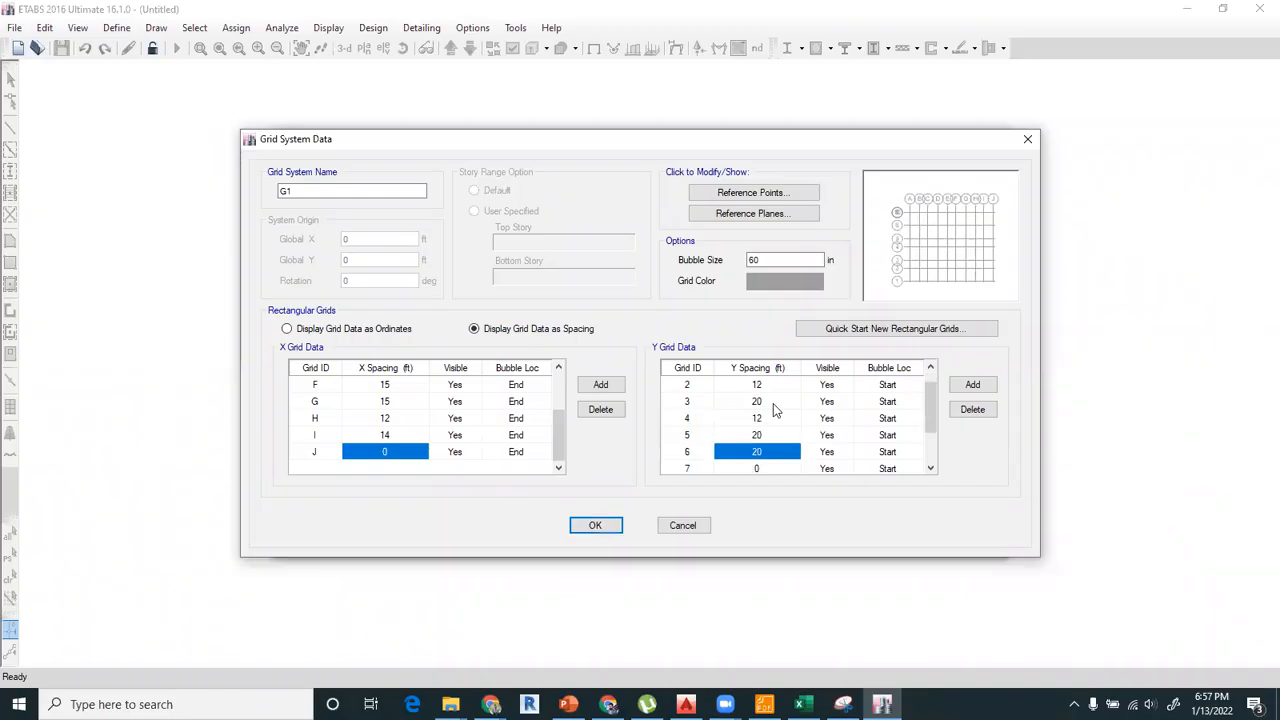
pyautogui.press('Return')
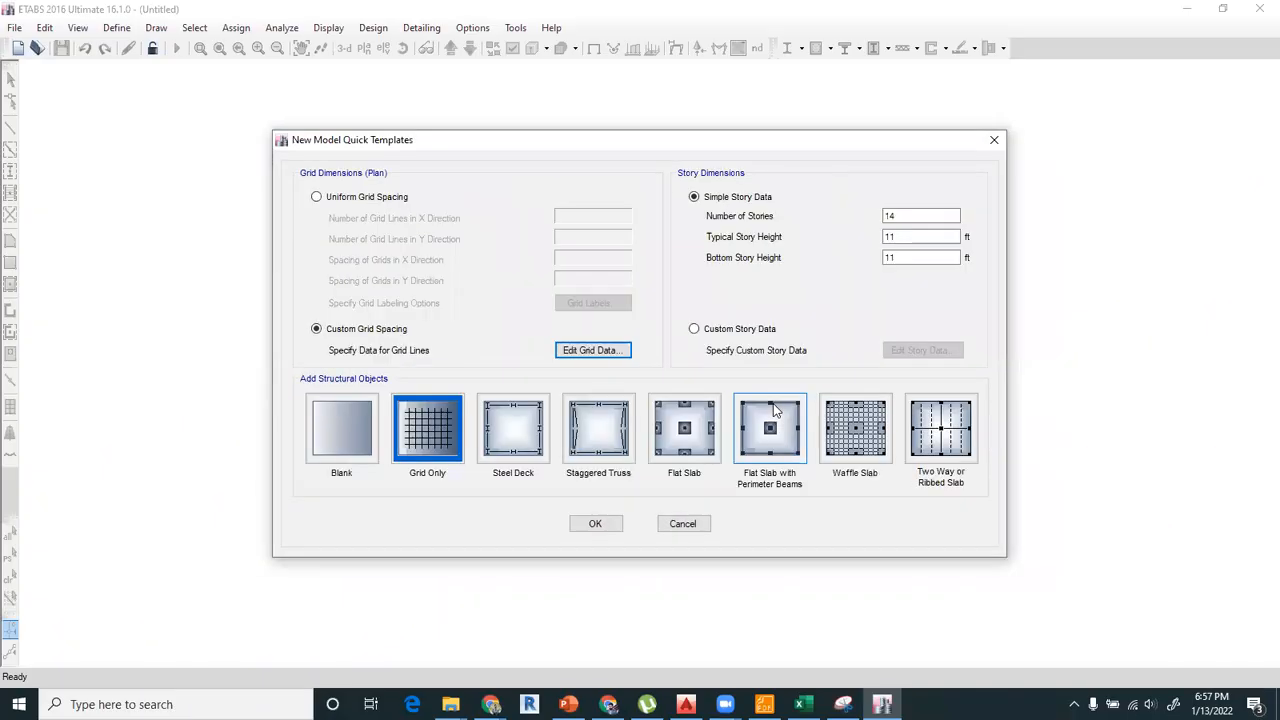
# Reopen the custom grid data and add Y grid lines up to 10.
pyautogui.click(608, 351)
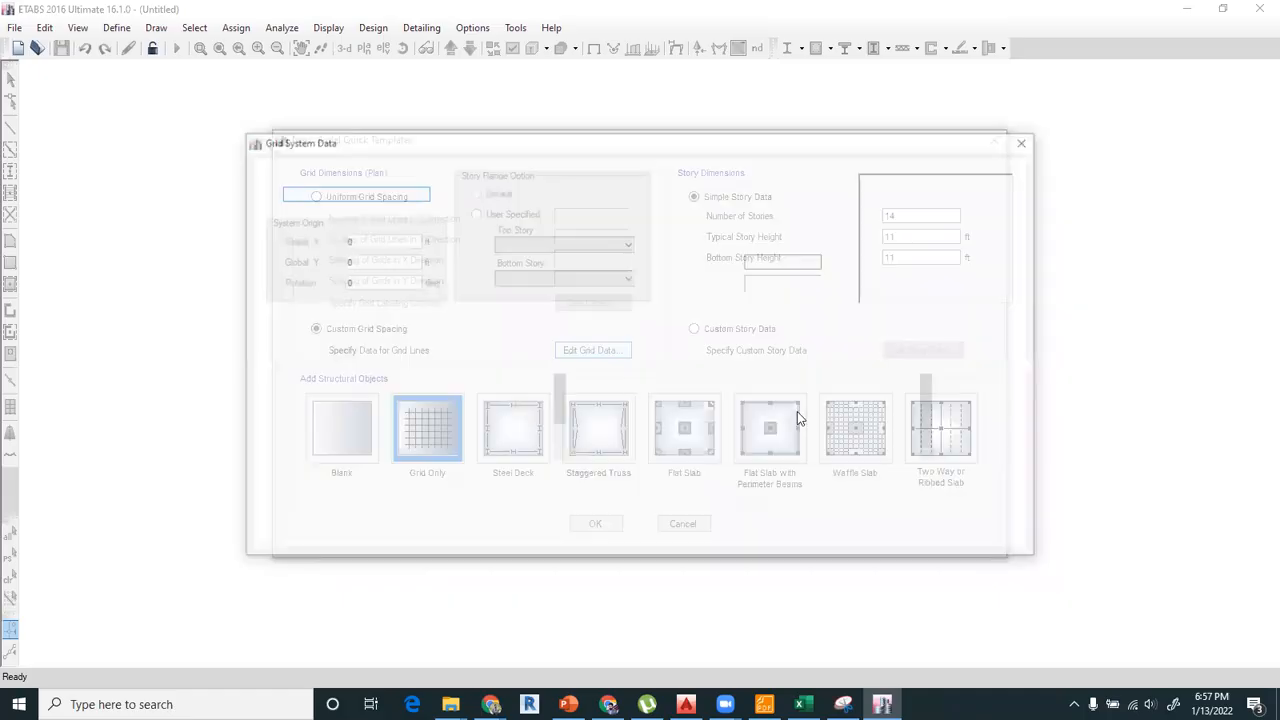
pyautogui.click(537, 329)
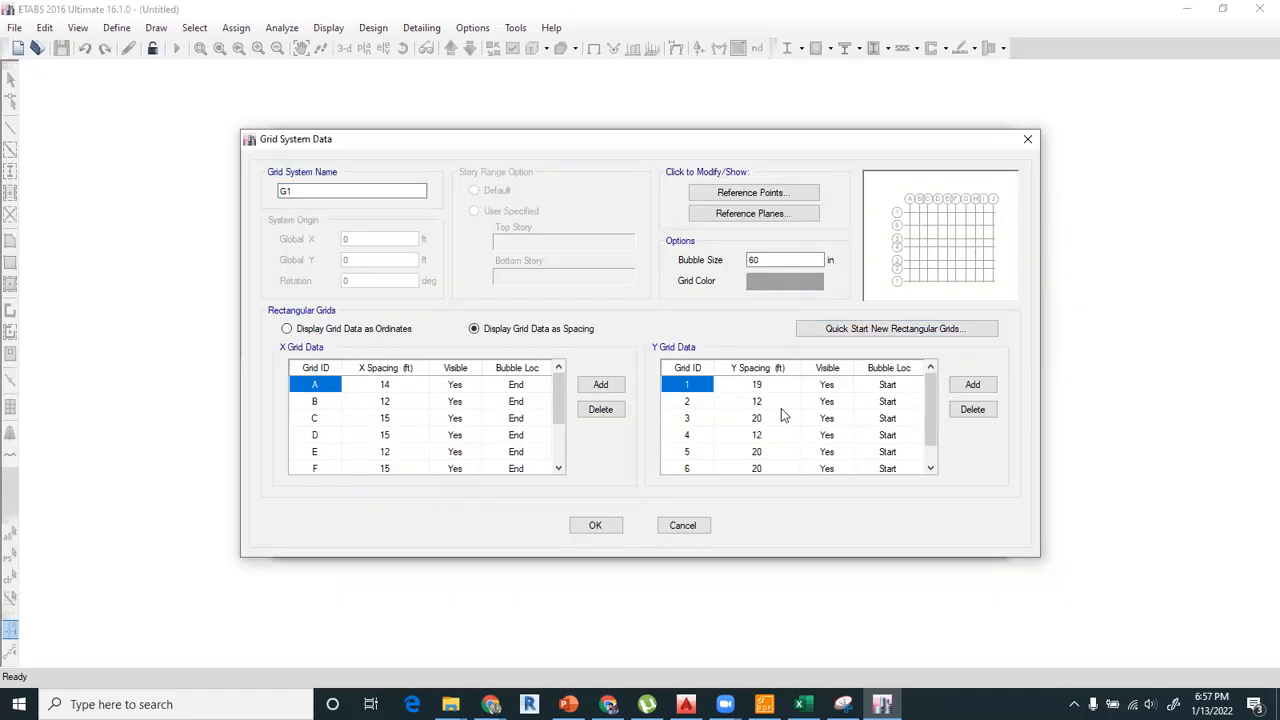
pyautogui.scroll(-1, 781, 408)
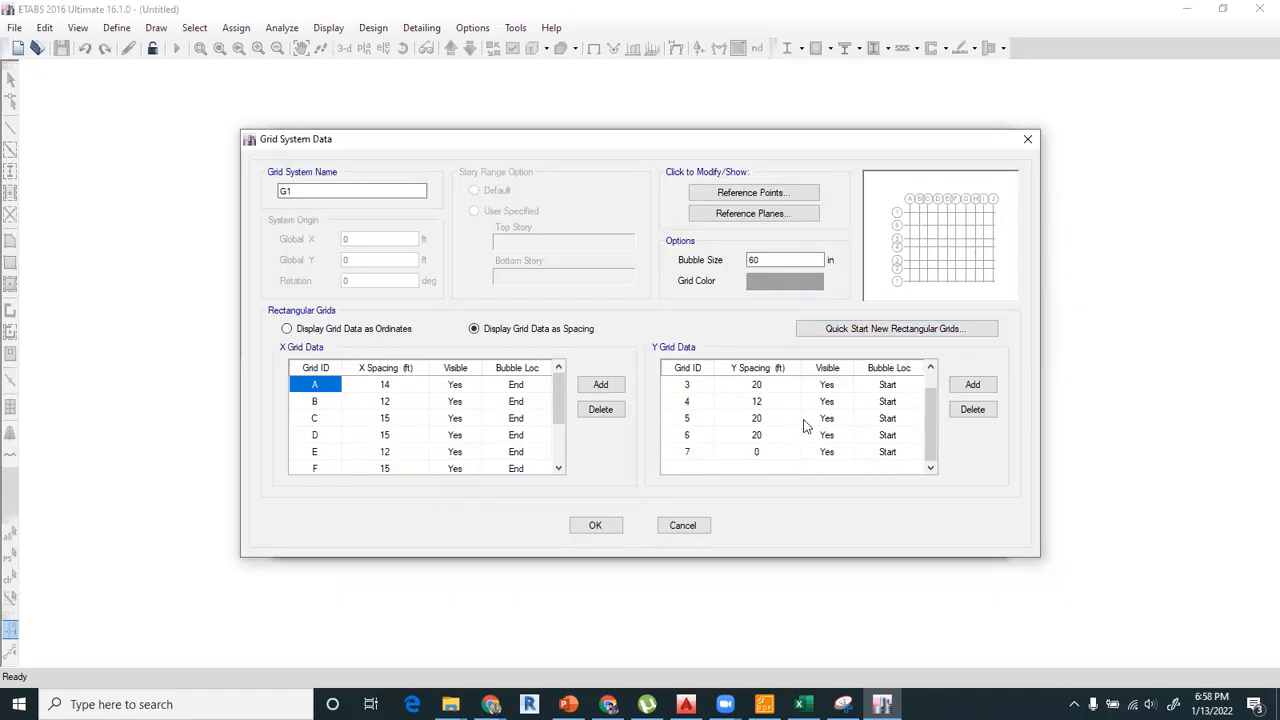
pyautogui.click(973, 385)
pyautogui.click(973, 385)
pyautogui.click(973, 385)
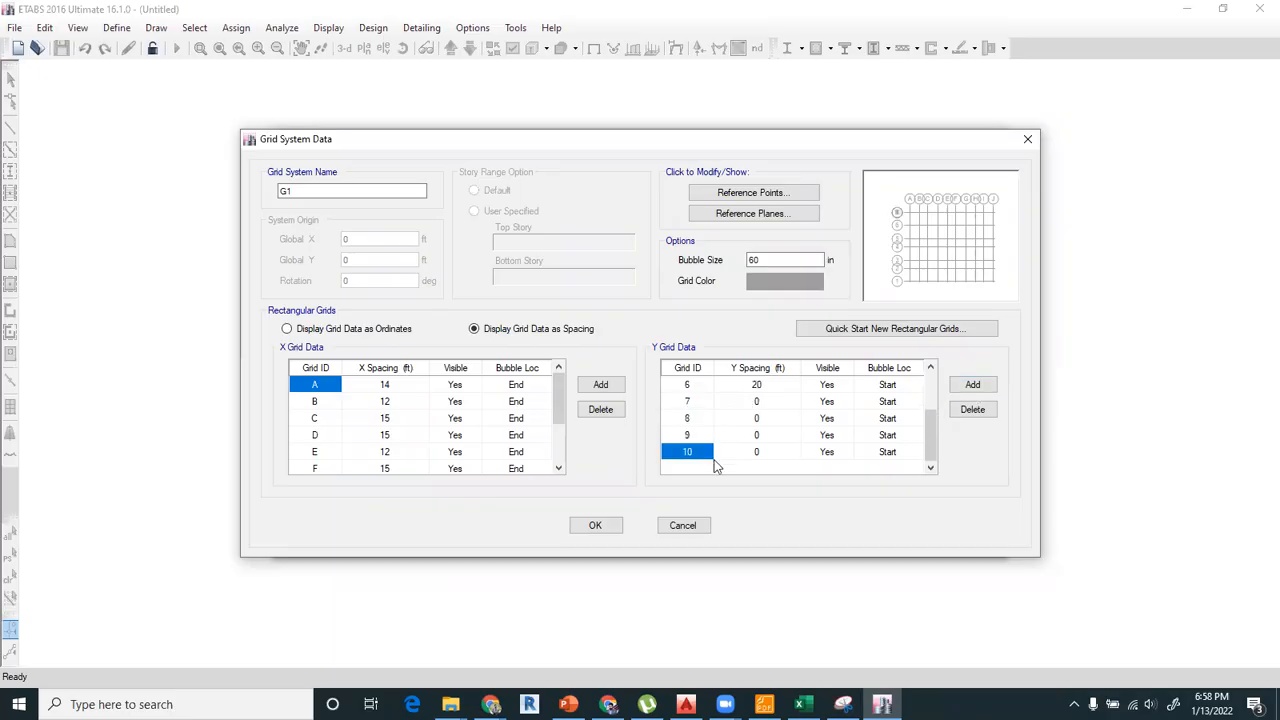
# Check the upper bays in the AutoCAD plan and set the Y spacing of grid 7 to 20 ft.
pyautogui.scroll(2, 730, 537)
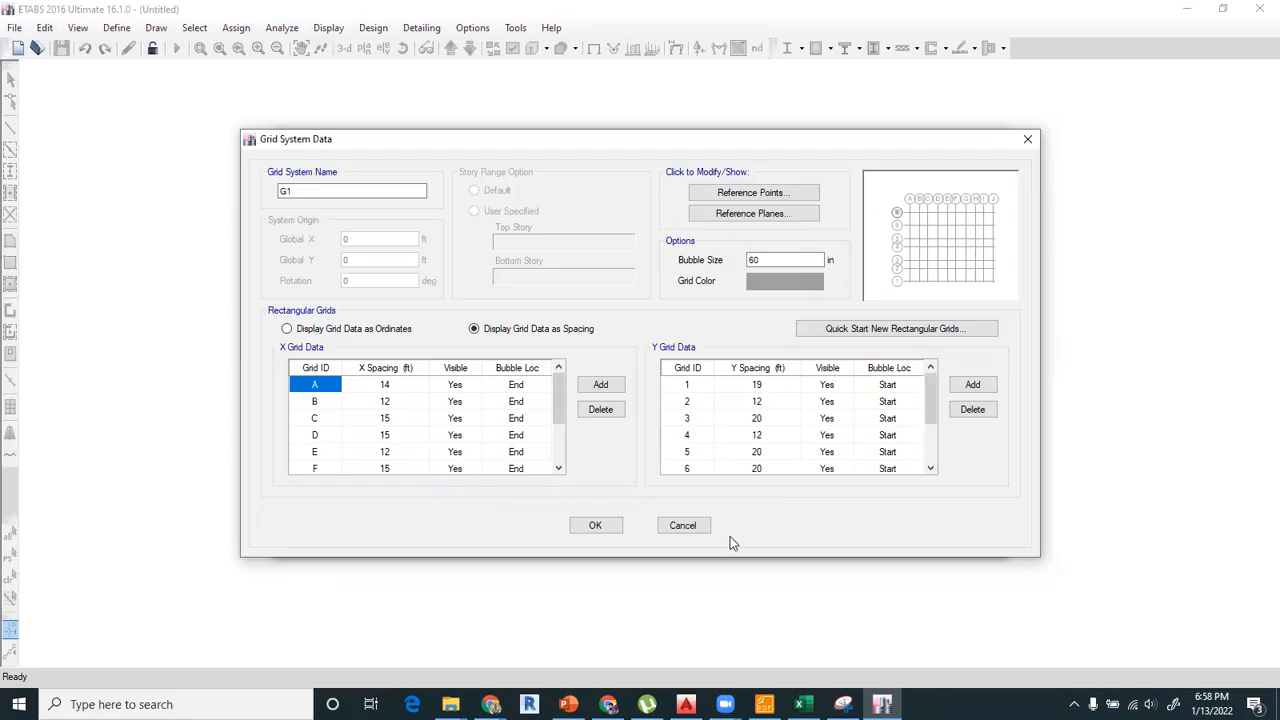
pyautogui.hotkey('alt', 'Tab')
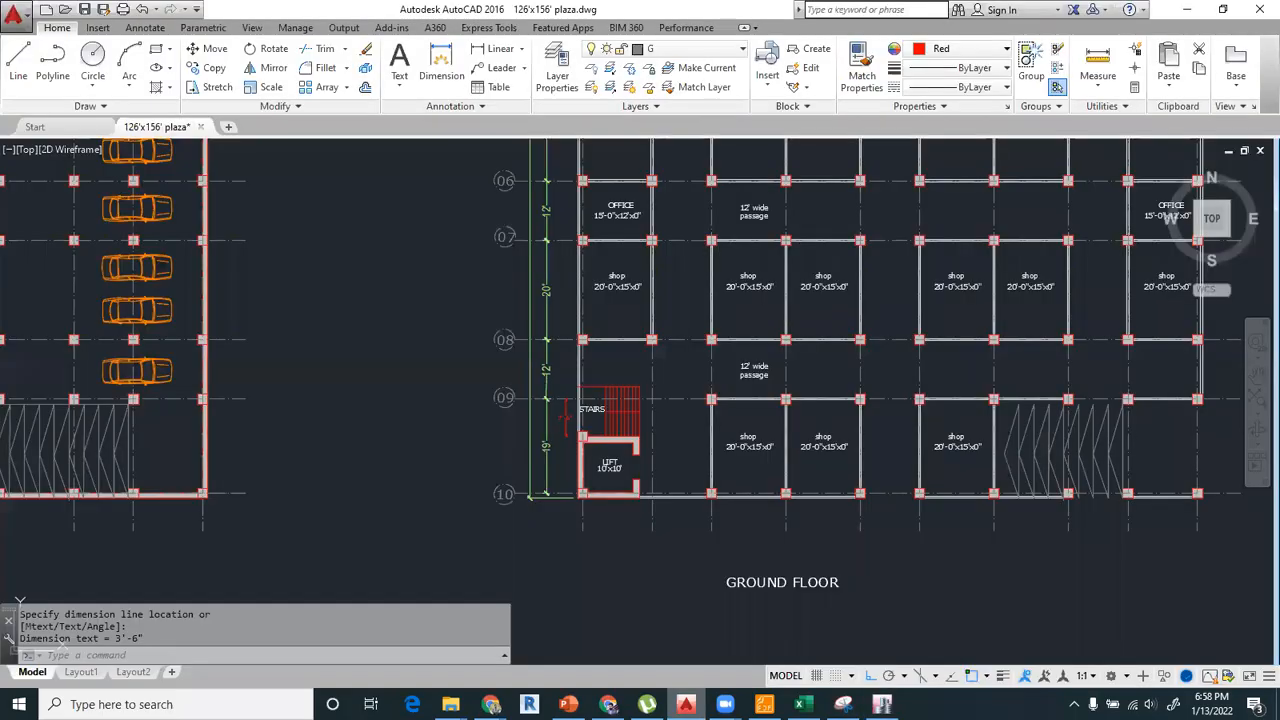
pyautogui.moveTo(620, 299); pyautogui.dragTo(582, 594, button='middle')
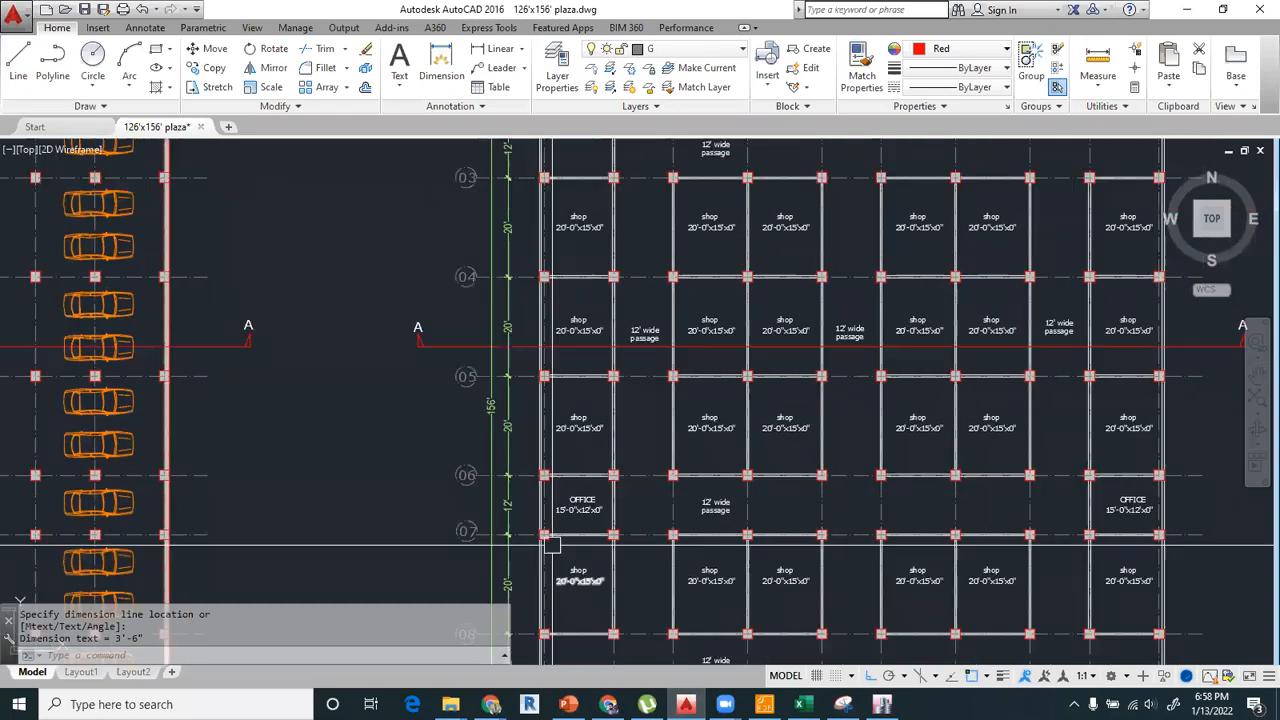
pyautogui.click(881, 704)
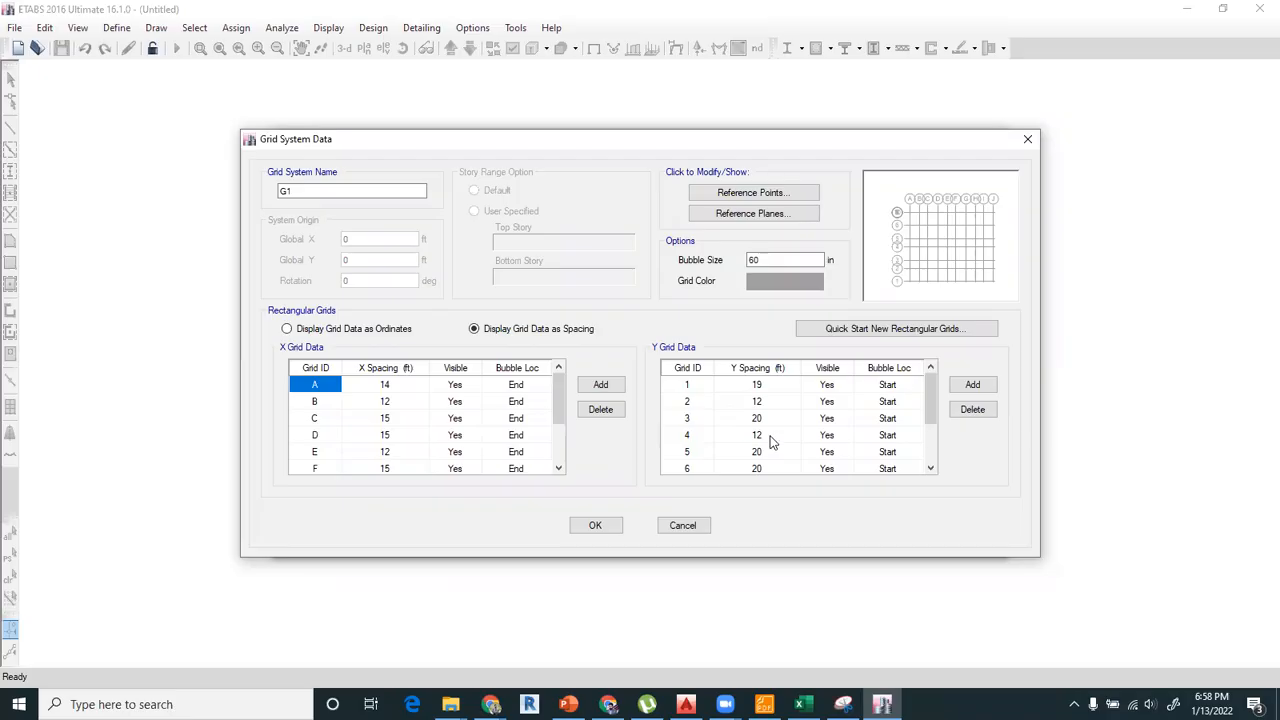
pyautogui.scroll(-1, 766, 450)
pyautogui.click(764, 436)
pyautogui.write('20')
pyautogui.press('Return')
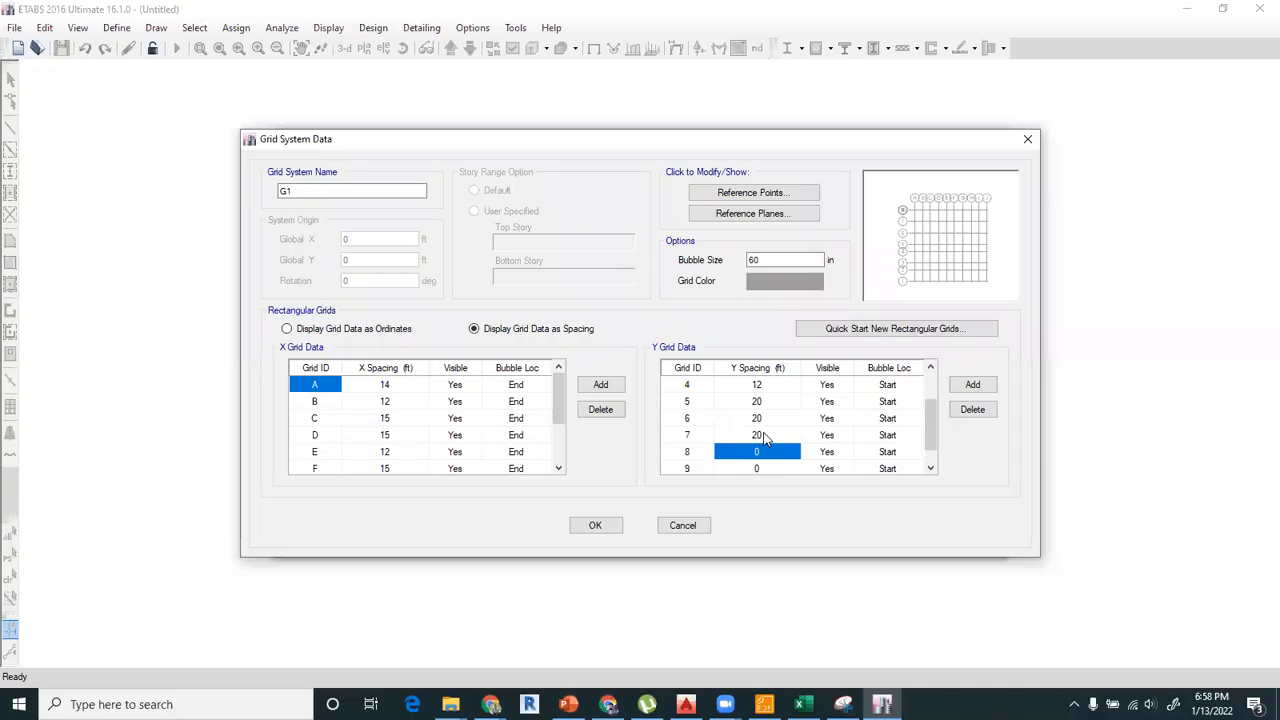
# Set the Y spacings of grids 8 and 9 to 12 and 19 ft and accept the grid system data.
pyautogui.write('12')
pyautogui.press('Return')
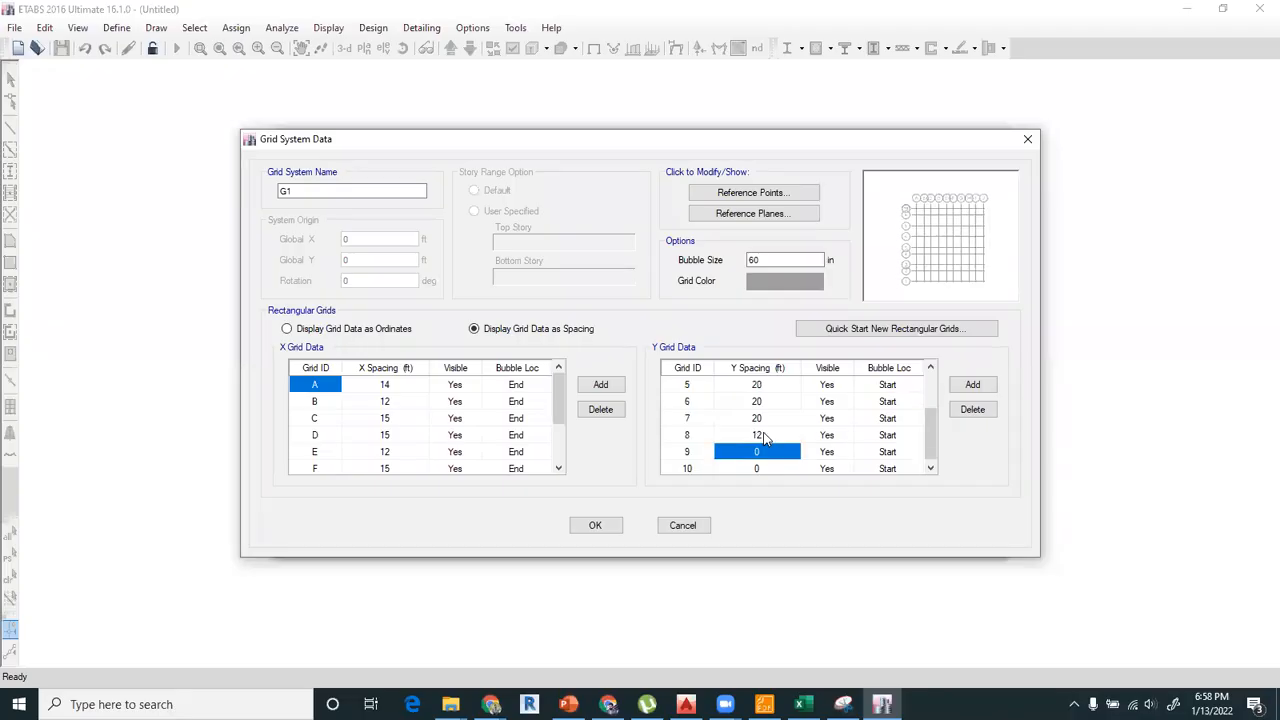
pyautogui.write('19')
pyautogui.press('Return')
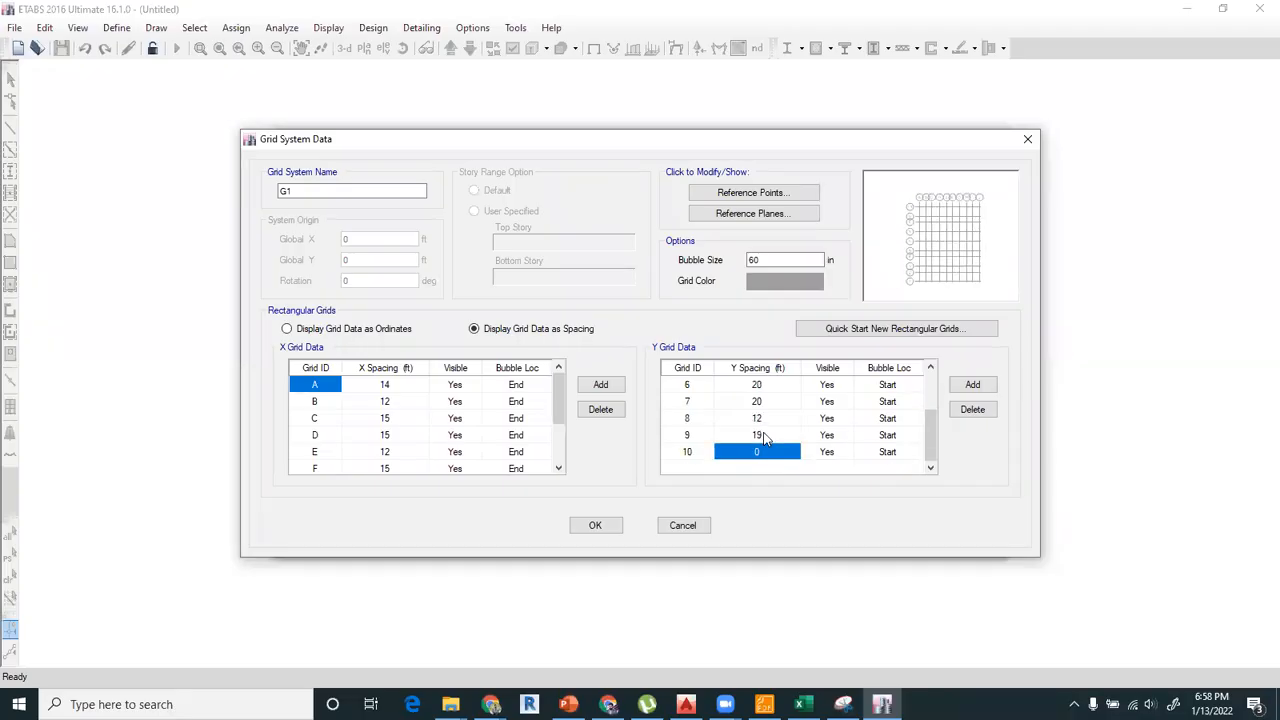
pyautogui.click(594, 527)
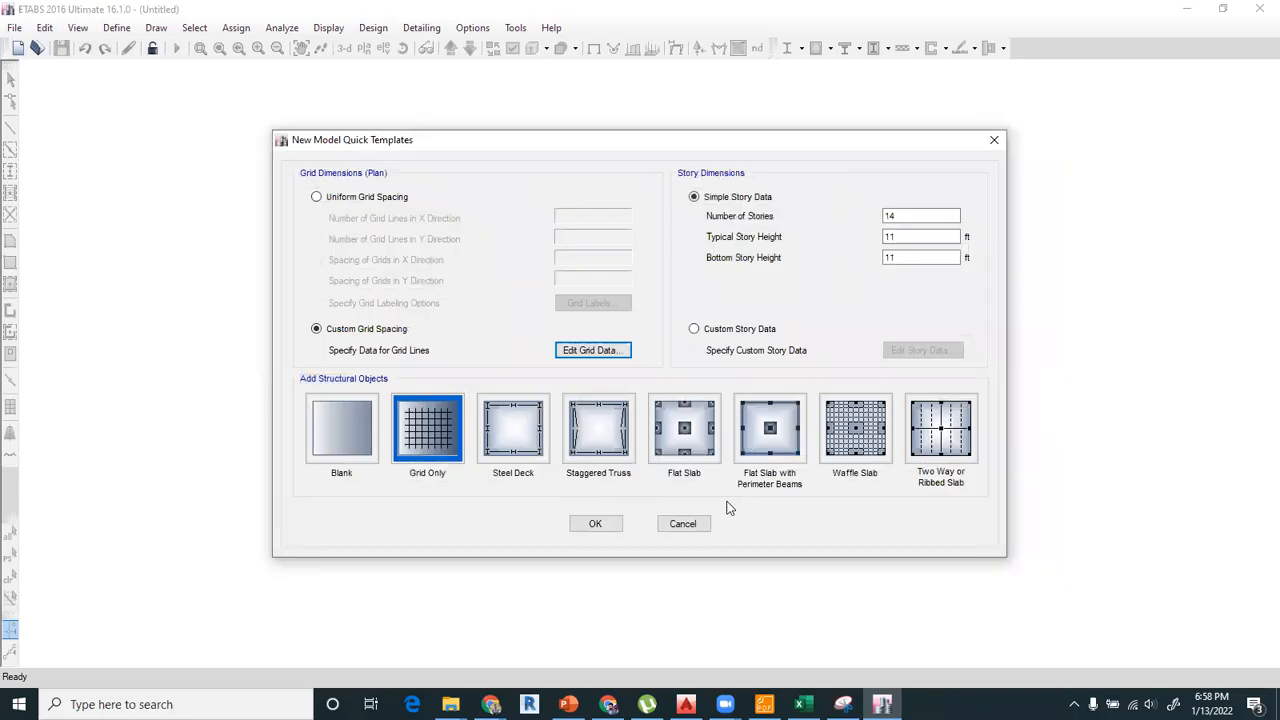
# Create the grid-only model and place ConcCol columns at all grid intersections on Story14.
pyautogui.click(597, 526)
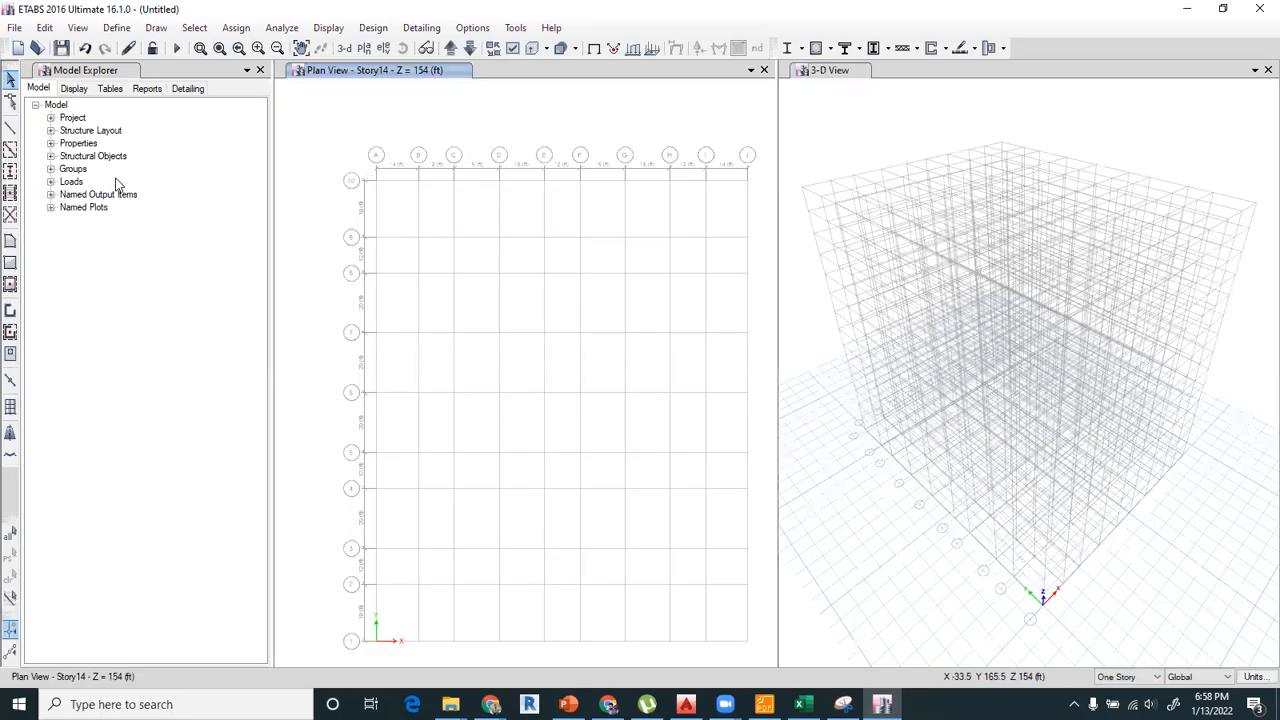
pyautogui.click(11, 128)
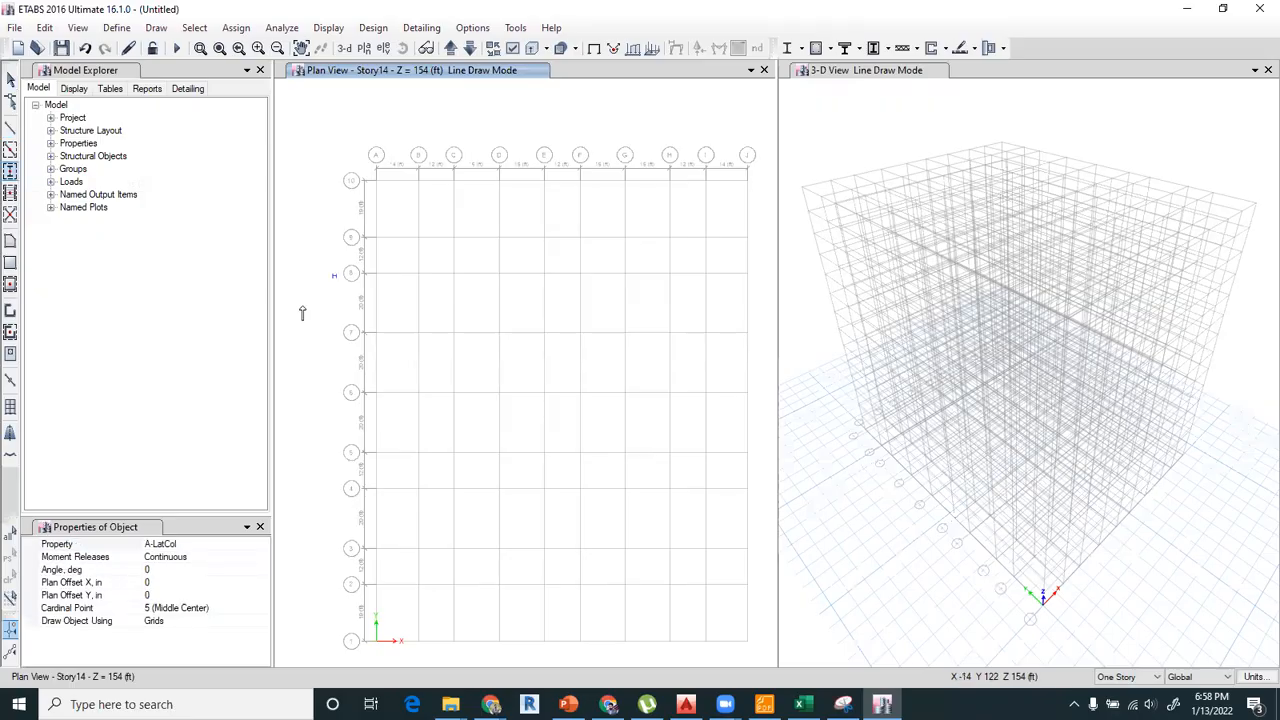
pyautogui.moveTo(339, 159)
pyautogui.mouseDown()
pyautogui.moveTo(442, 292)
pyautogui.moveTo(520, 485)
pyautogui.moveTo(636, 550)
pyautogui.mouseUp()
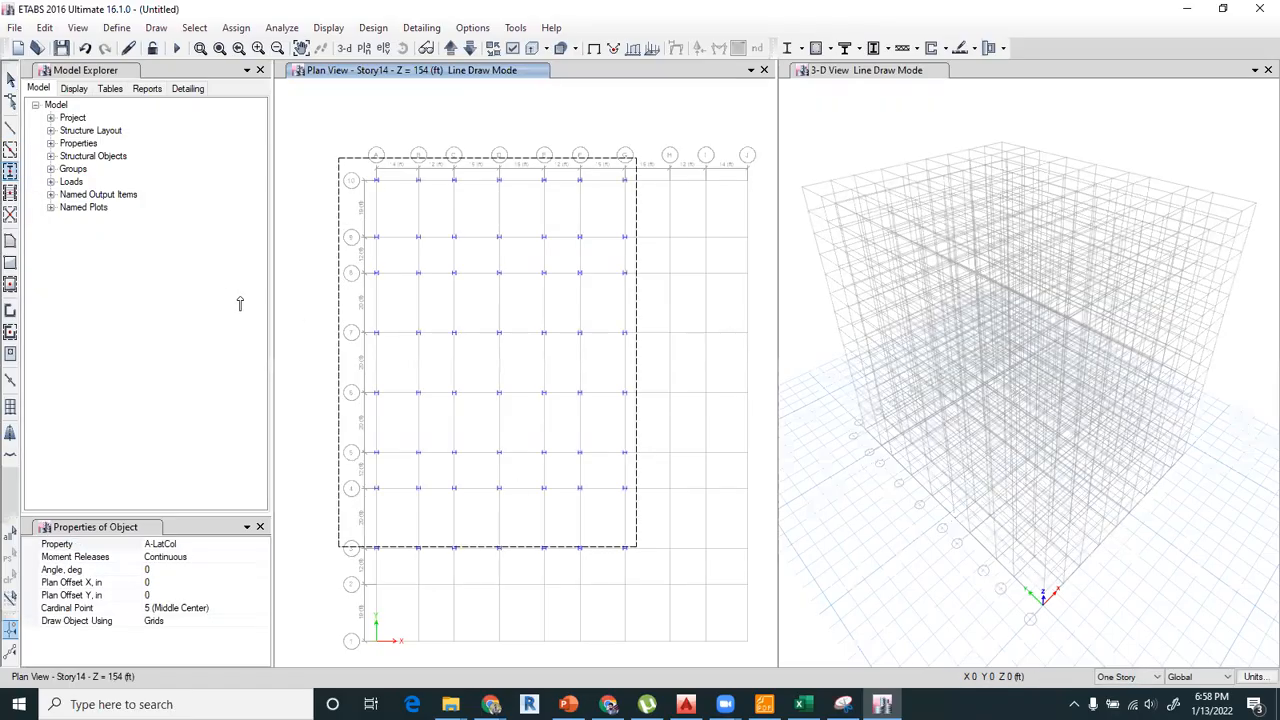
pyautogui.click(262, 545)
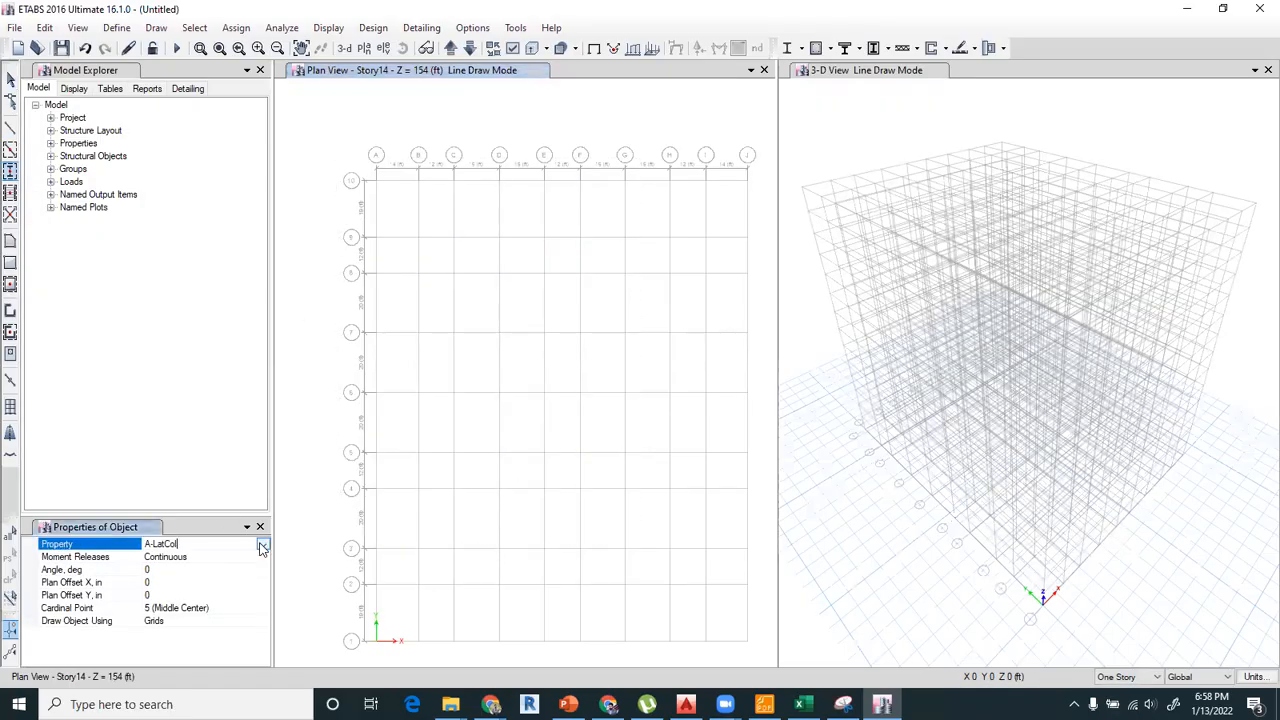
pyautogui.click(173, 609)
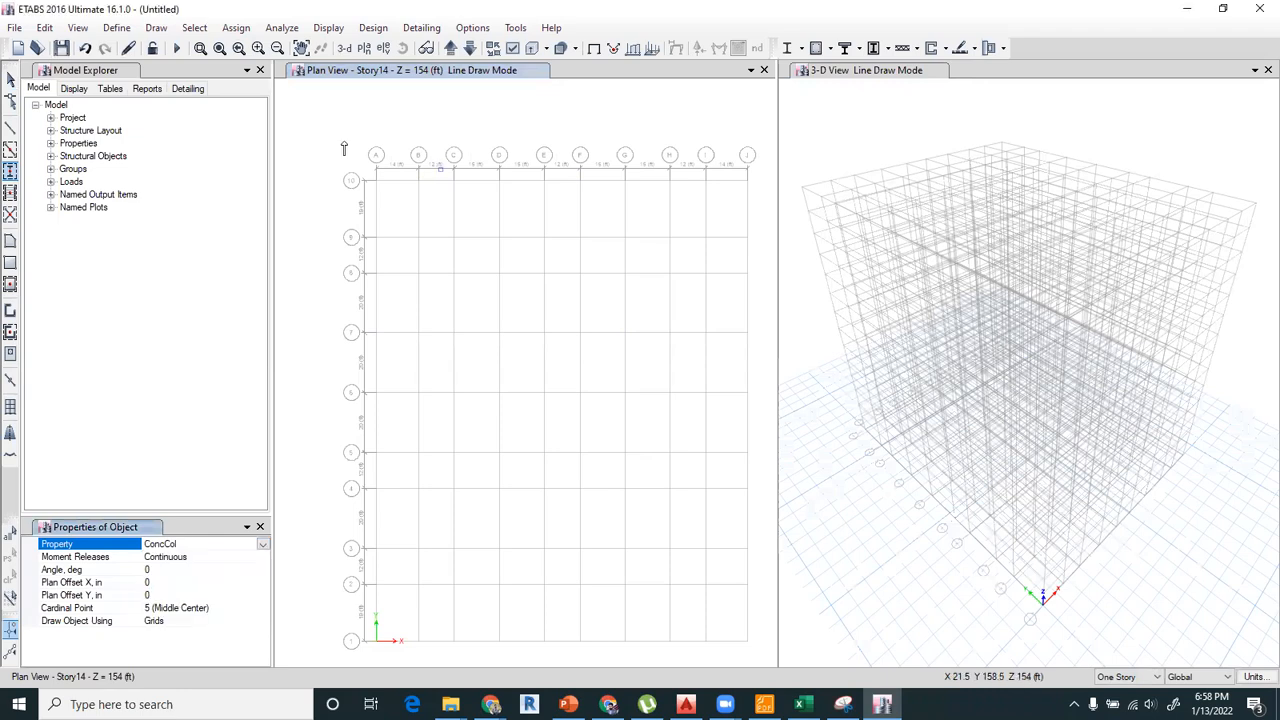
pyautogui.moveTo(760, 683); pyautogui.dragTo(760, 683)
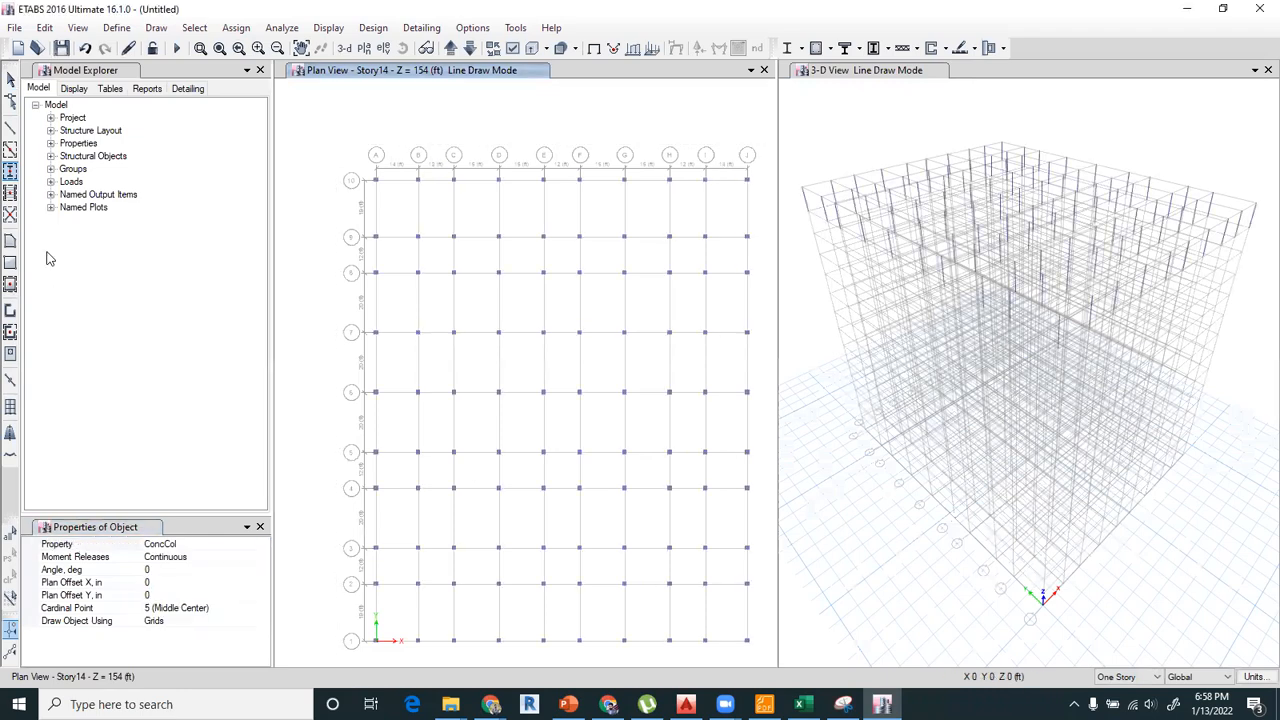
# Draw A-LatBm frame beams along all grid lines on Story14.
pyautogui.click(10, 150)
pyautogui.moveTo(340, 148)
pyautogui.mouseDown()
pyautogui.moveTo(443, 313)
pyautogui.moveTo(774, 662)
pyautogui.mouseUp()
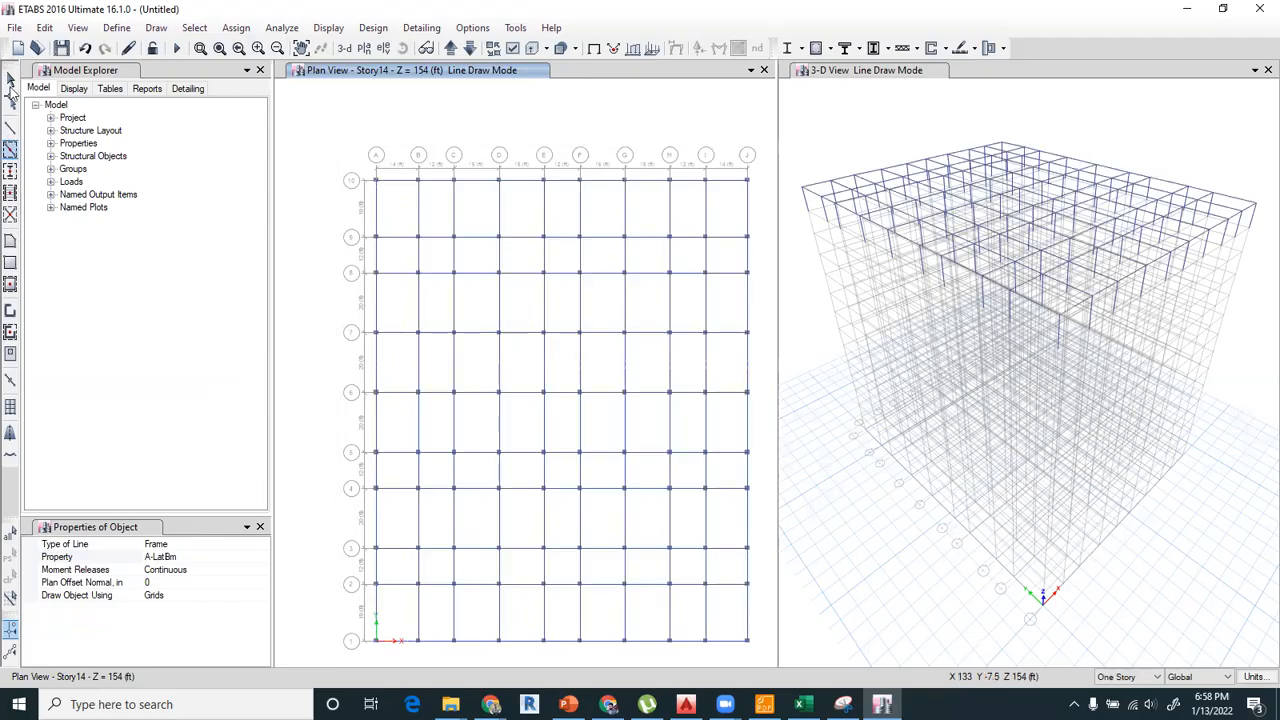
pyautogui.press('Escape')
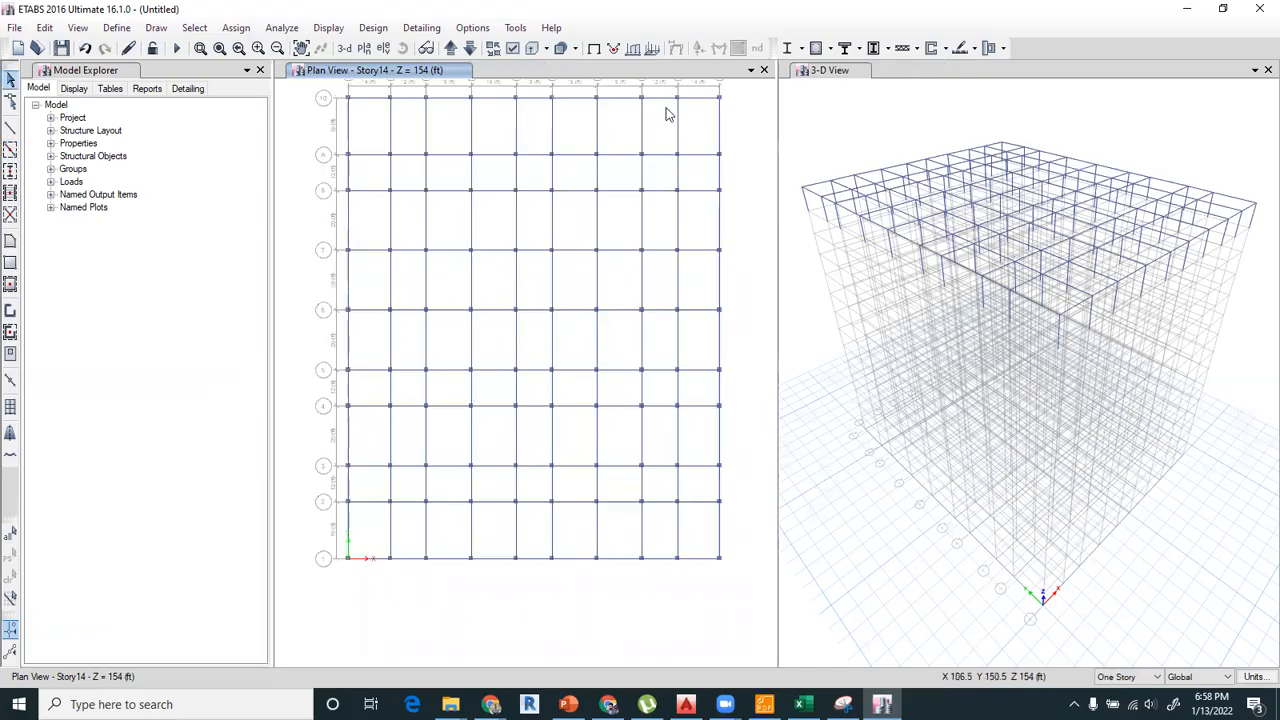
pyautogui.scroll(3, 613, 133)
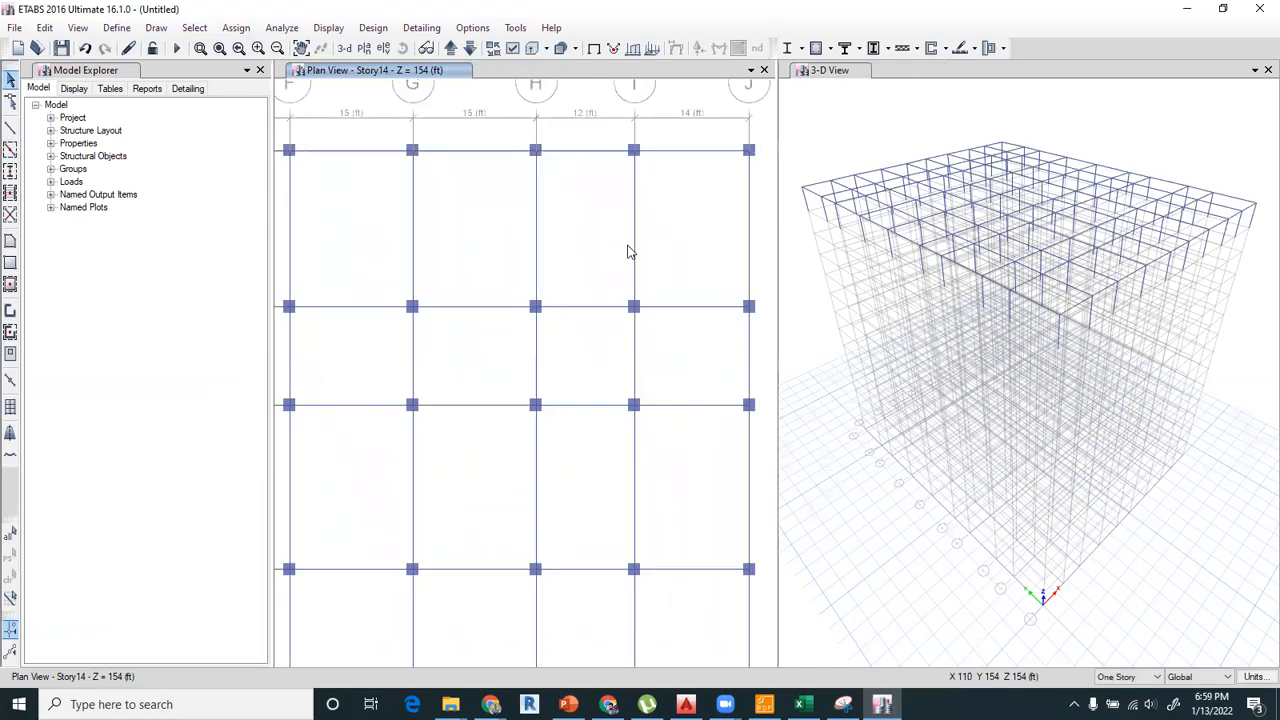
pyautogui.click(716, 302)
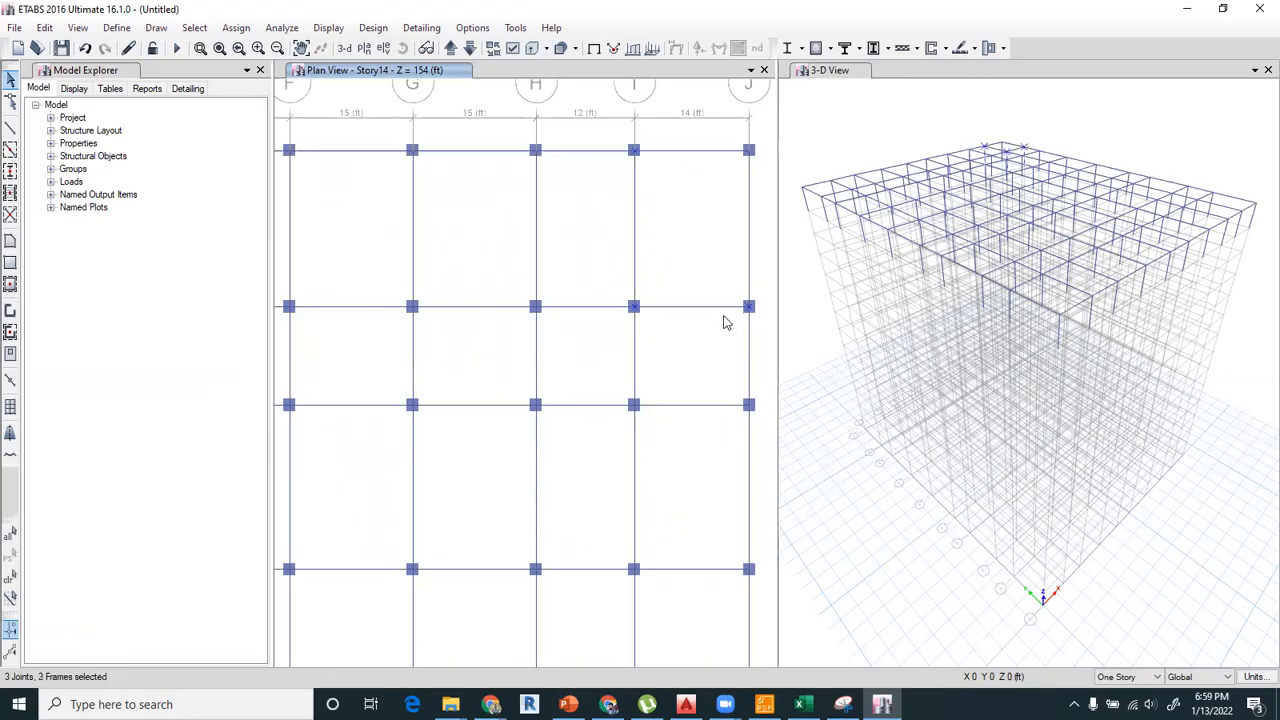
pyautogui.press('Escape')
# Replicate all Story14 columns and beams onto the stories below it.
pyautogui.scroll(-5, 687, 307)
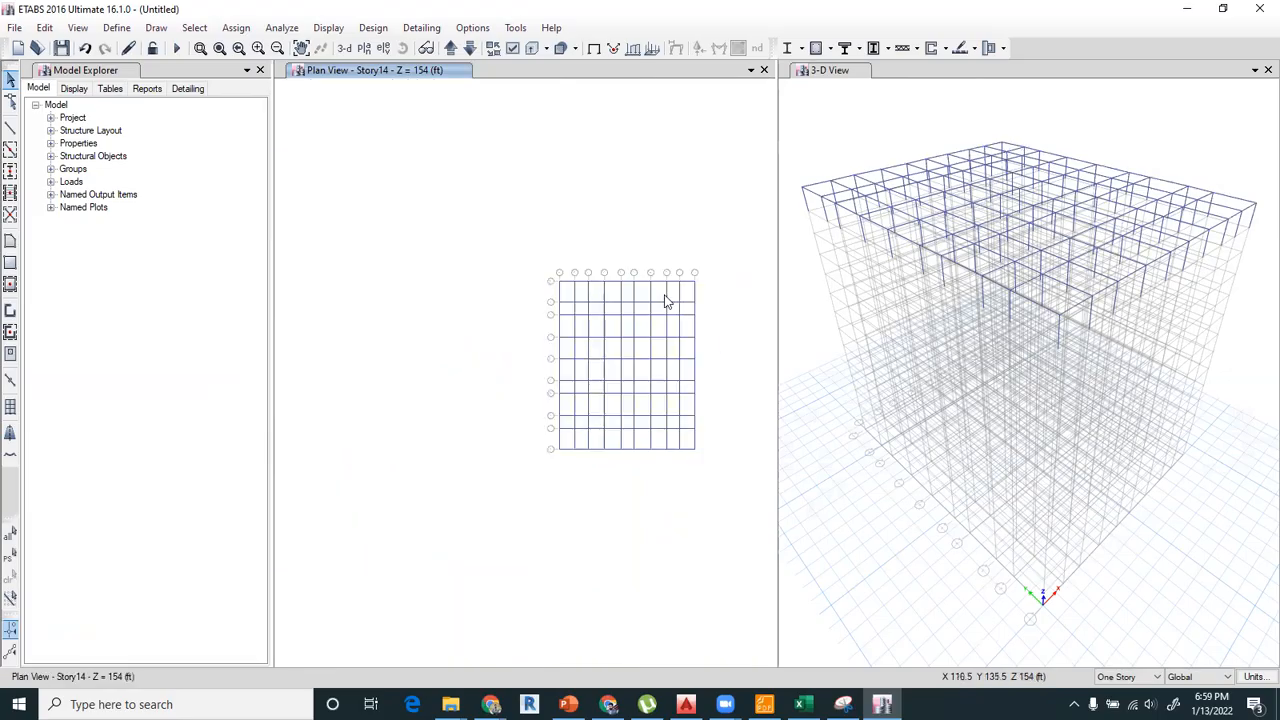
pyautogui.scroll(-1, 600, 240)
pyautogui.moveTo(477, 188); pyautogui.dragTo(721, 498)
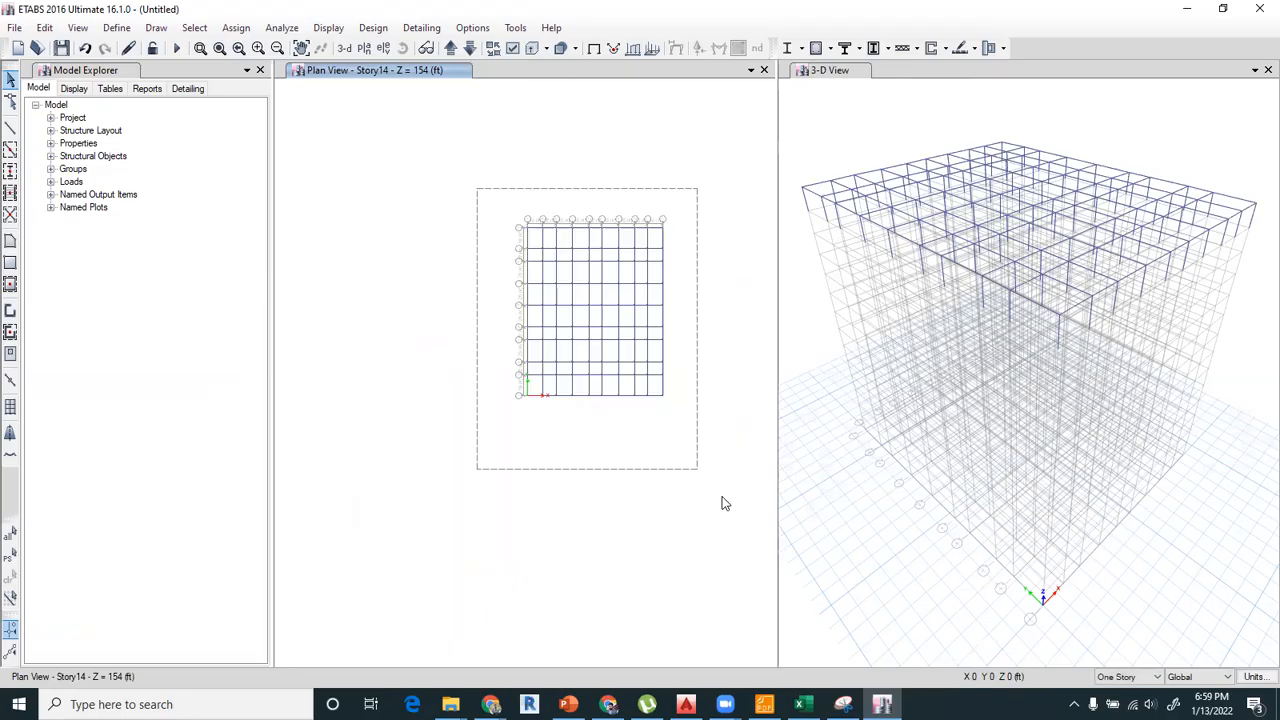
pyautogui.click(44, 27)
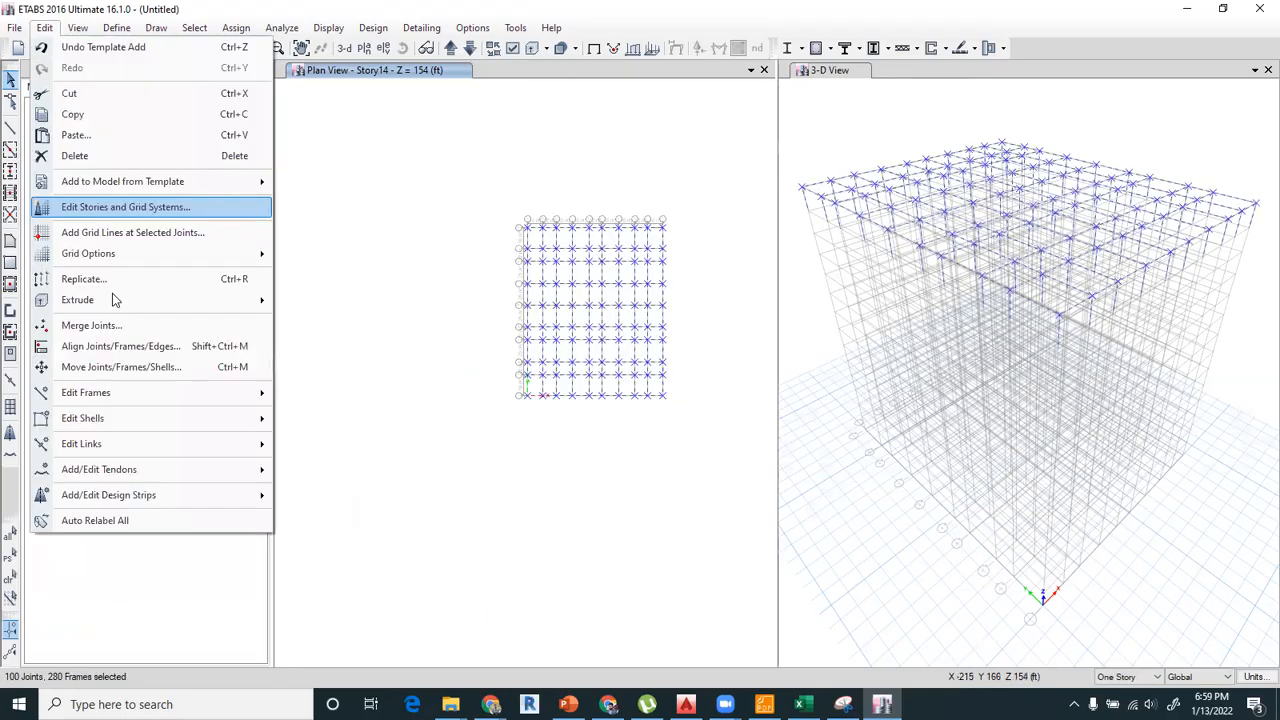
pyautogui.click(106, 281)
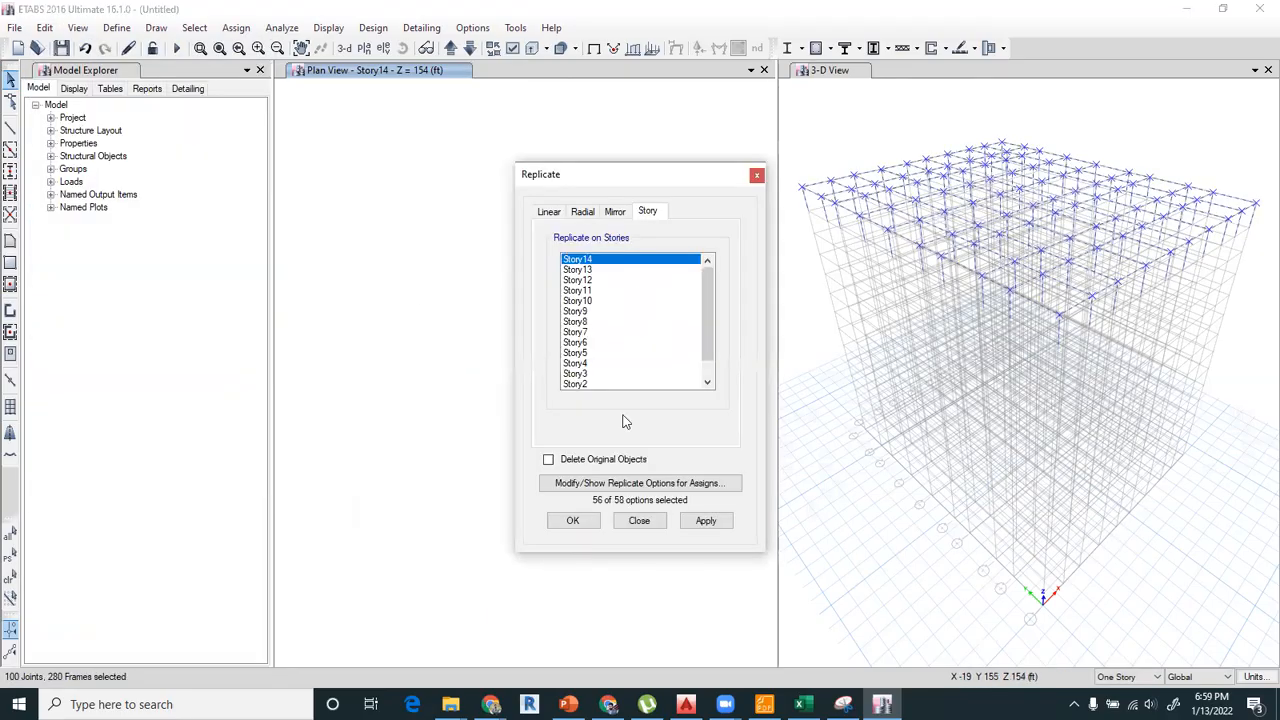
pyautogui.moveTo(582, 269); pyautogui.dragTo(577, 372)
pyautogui.click(574, 520)
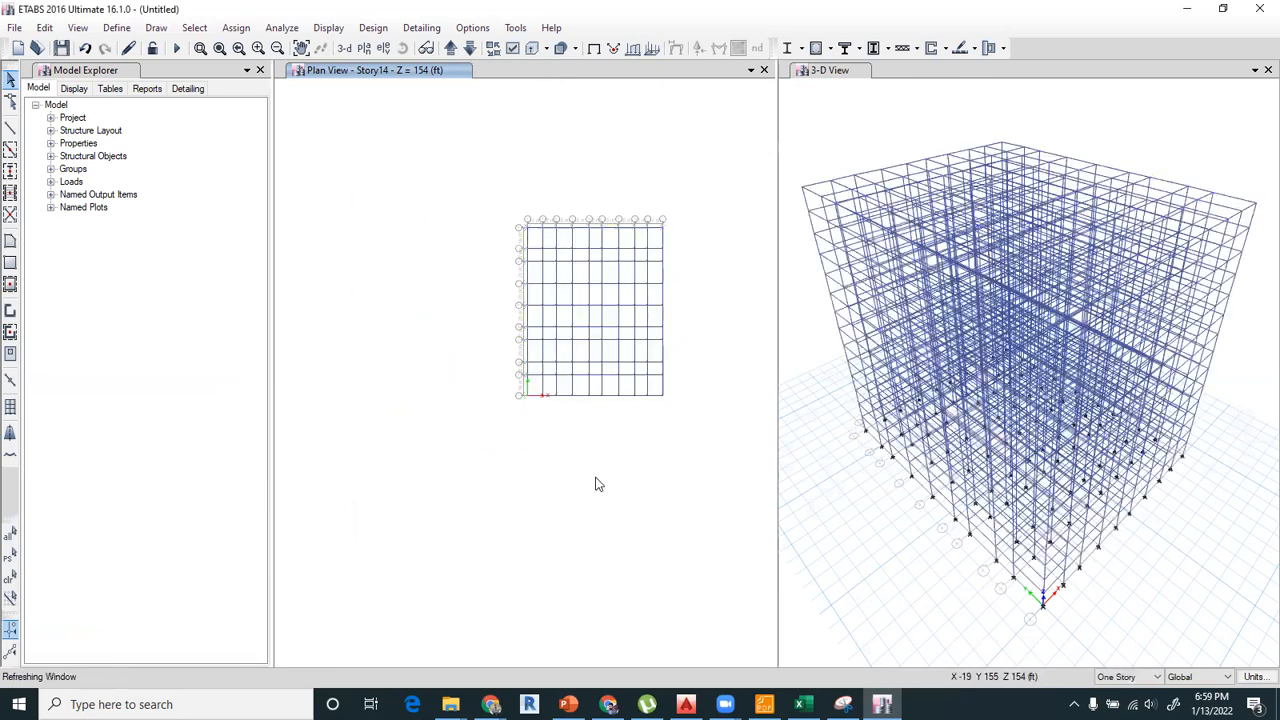
# Save the model in the SESSION-3 folder as 14 STORYE BUILDING DESIGN.
pyautogui.moveTo(545, 332); pyautogui.dragTo(537, 330, button='middle')
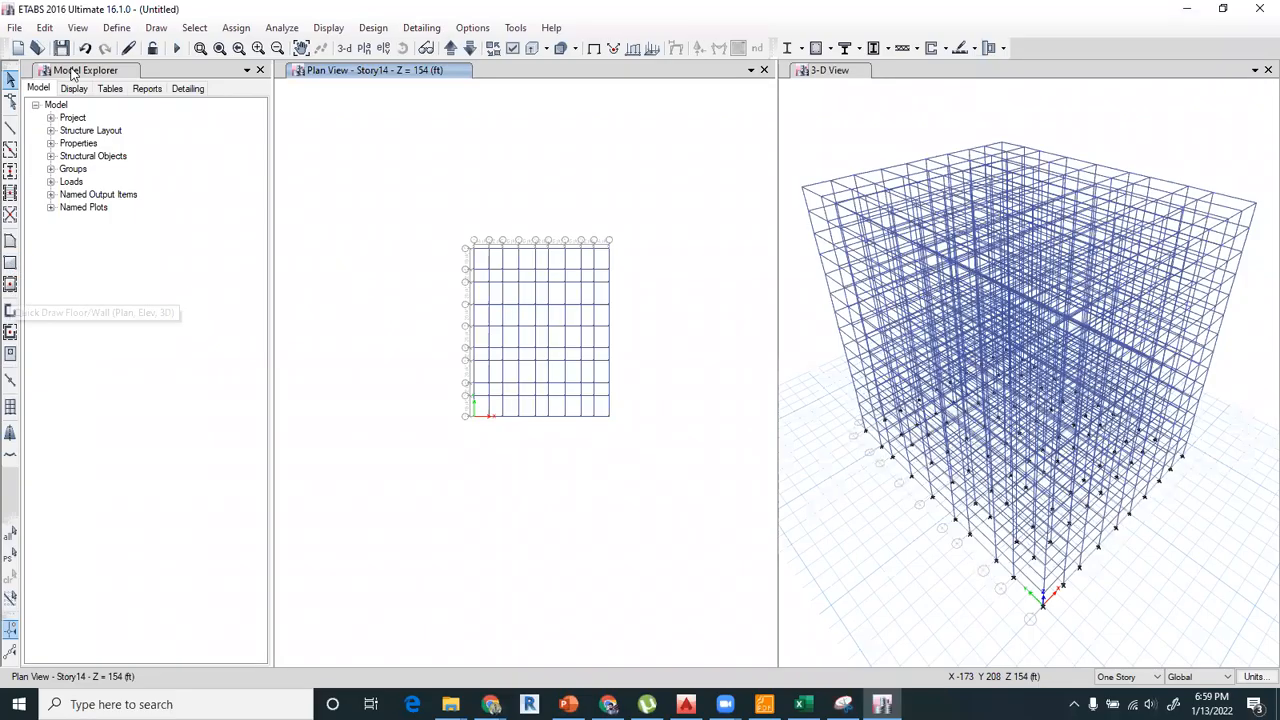
pyautogui.hotkey('ctrl', 's')
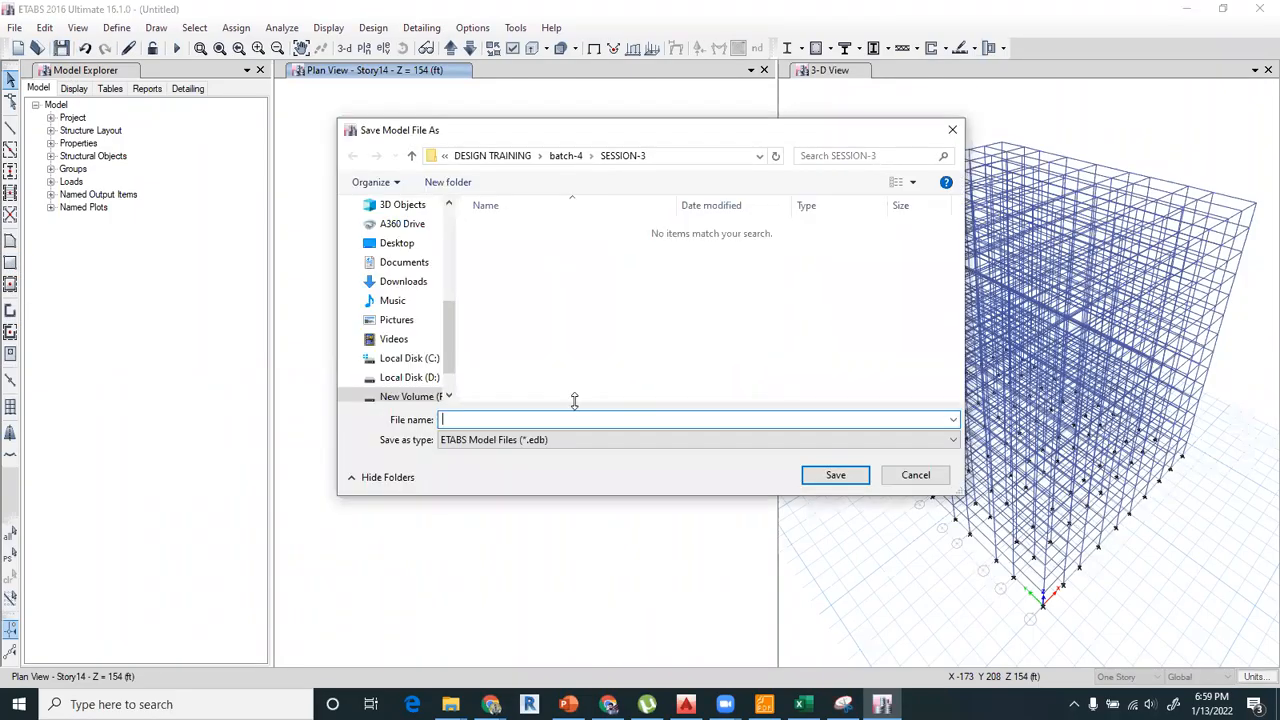
pyautogui.write('14 STORYE BUILDING DESIG')
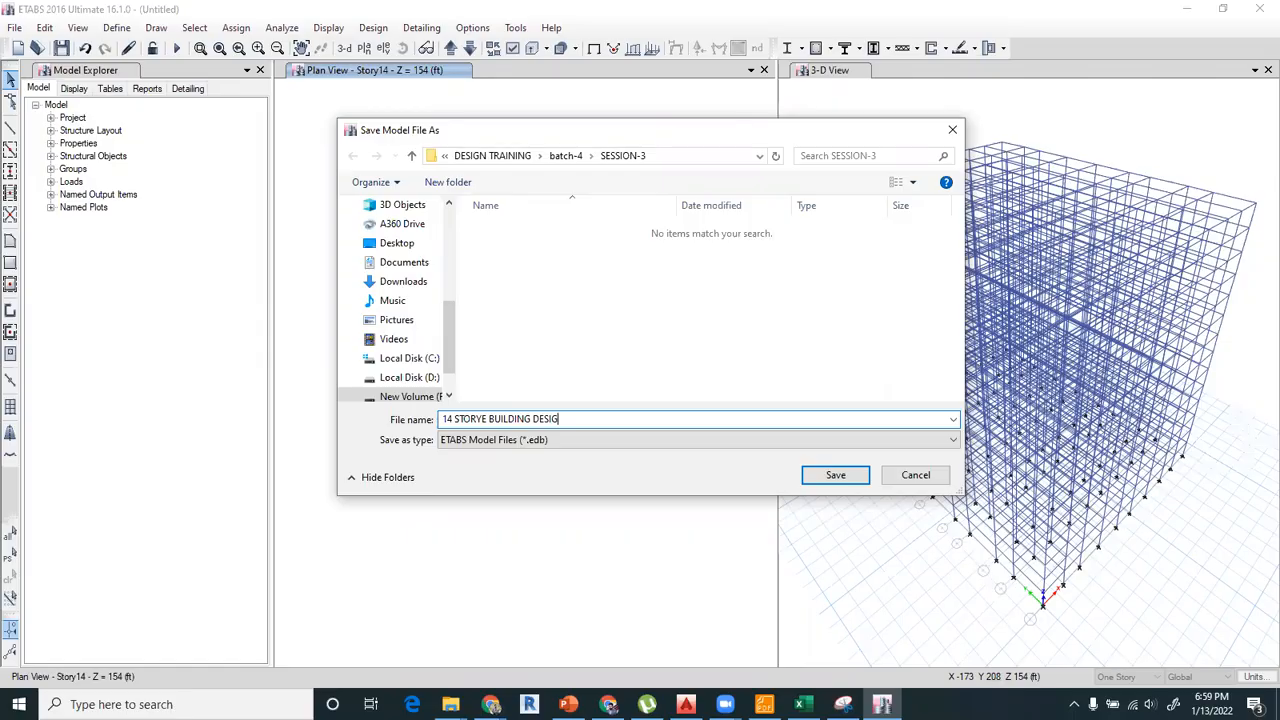
pyautogui.write('N')
pyautogui.press('Return')
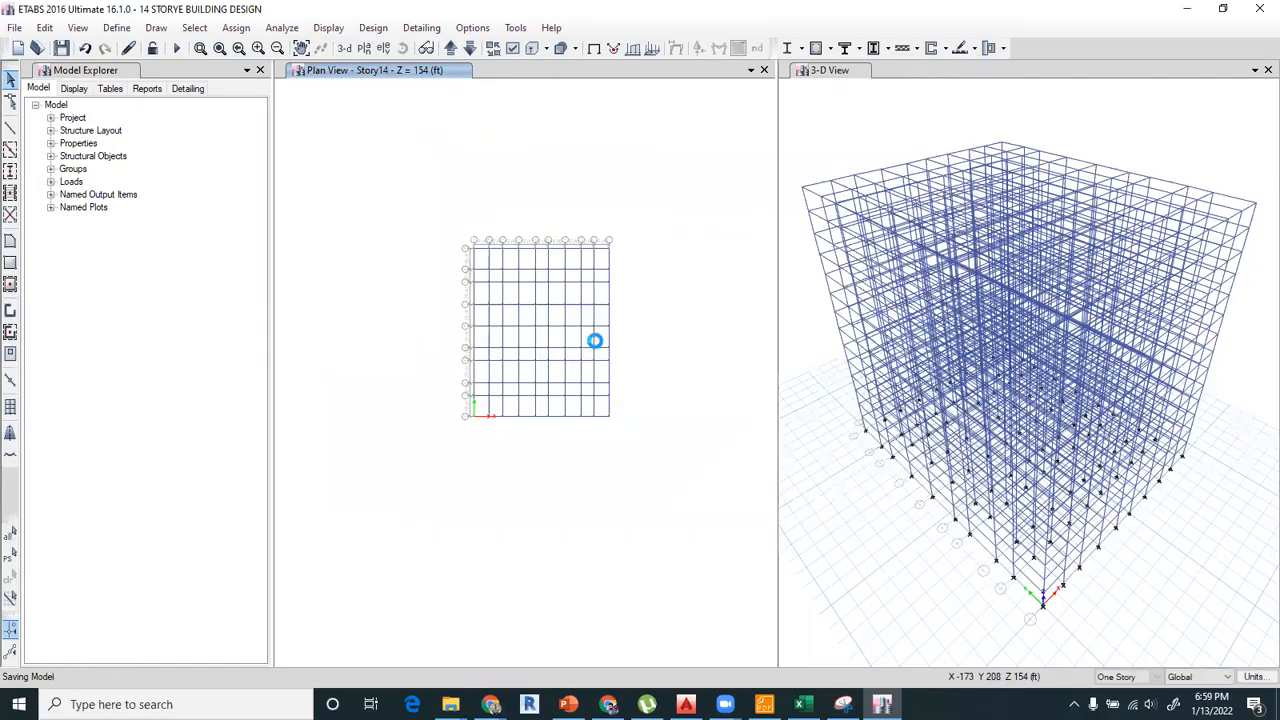
# Draw Slab1 floor slabs in every grid bay of the plan with the drawing scope set to All Stories.
pyautogui.click(10, 284)
pyautogui.moveTo(651, 514); pyautogui.dragTo(385, 218)
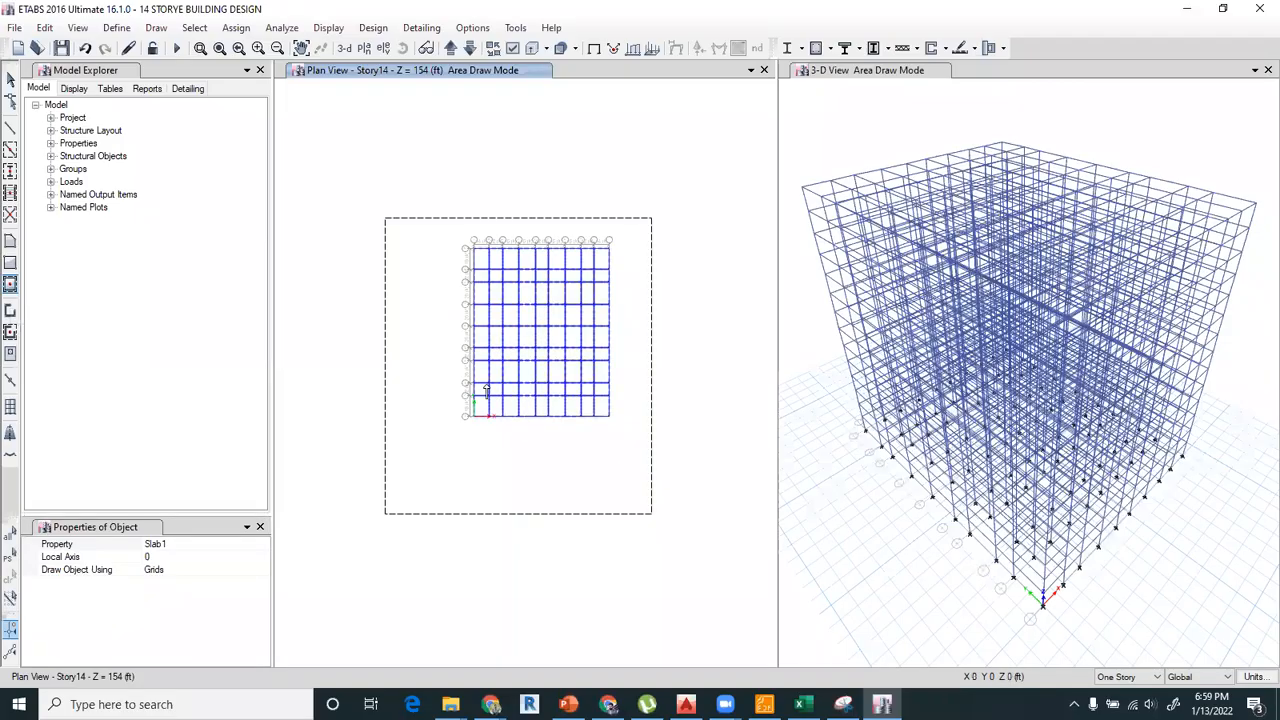
pyautogui.click(1128, 677)
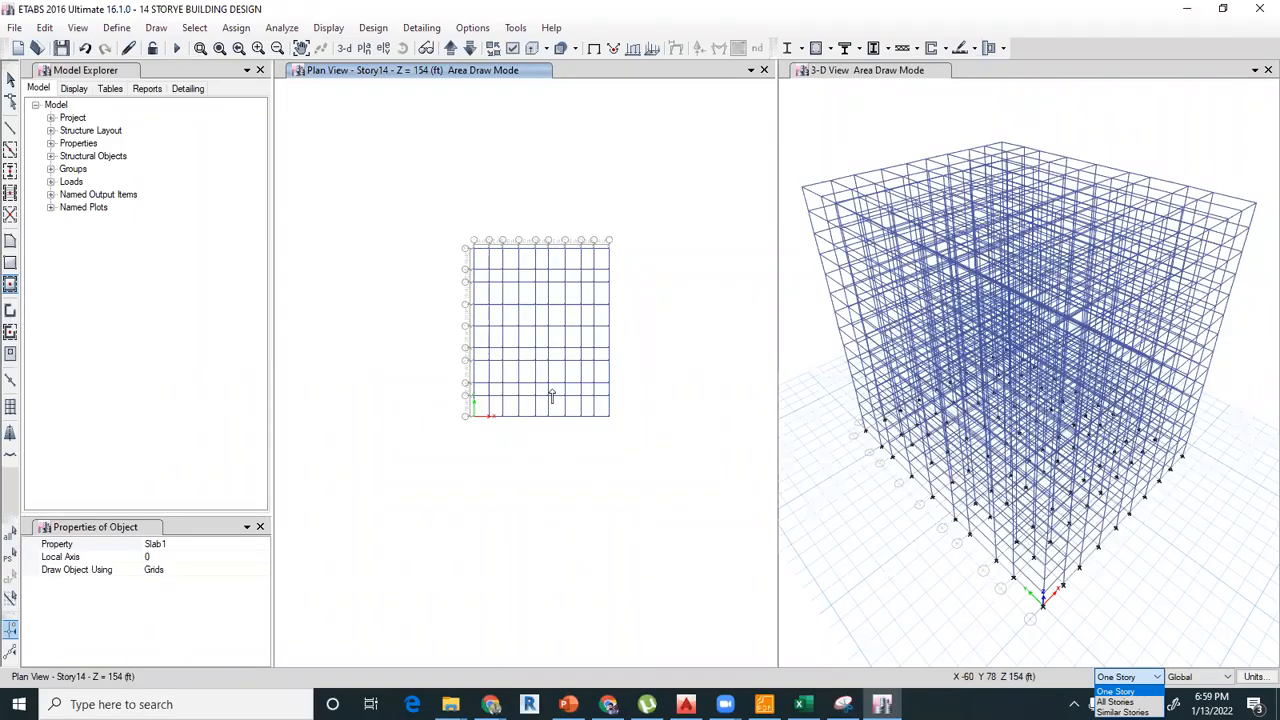
pyautogui.click(1115, 702)
pyautogui.moveTo(428, 204); pyautogui.dragTo(694, 507)
pyautogui.click(11, 85)
# Delete the columns at grid points I-10, I-9 and J-9 on all stories.
pyautogui.scroll(3, 588, 254)
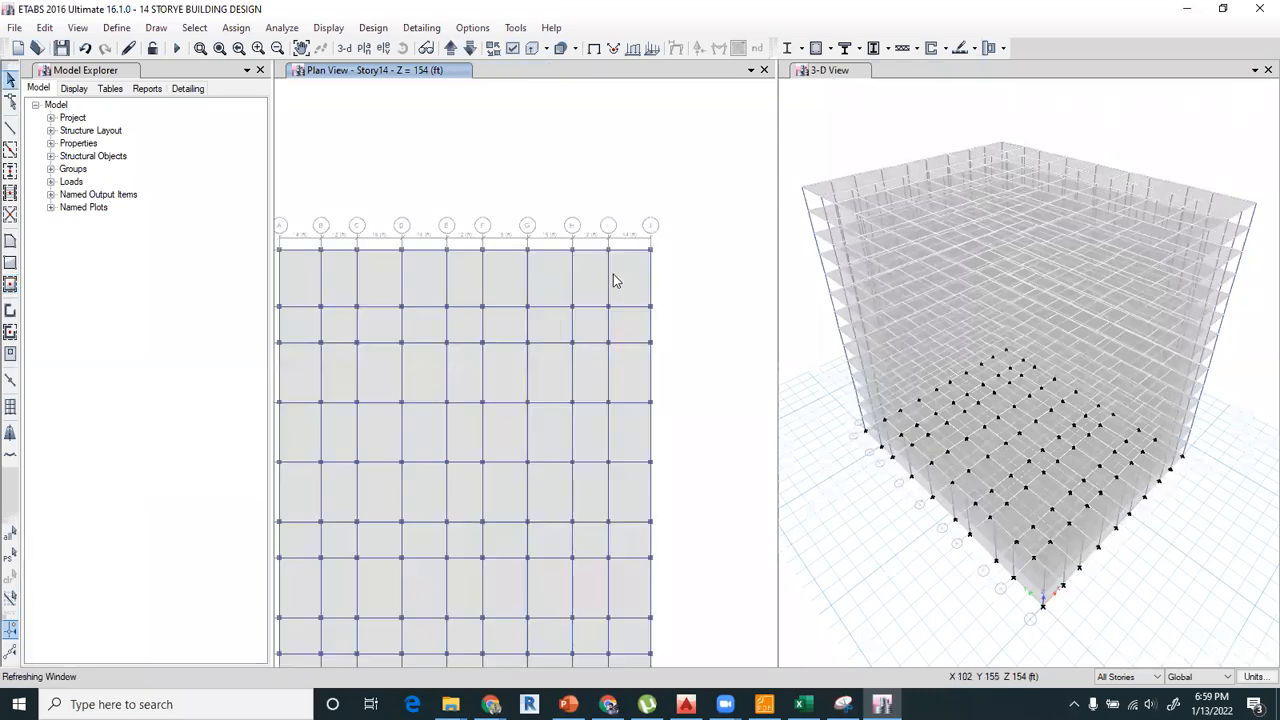
pyautogui.moveTo(596, 243); pyautogui.dragTo(621, 269)
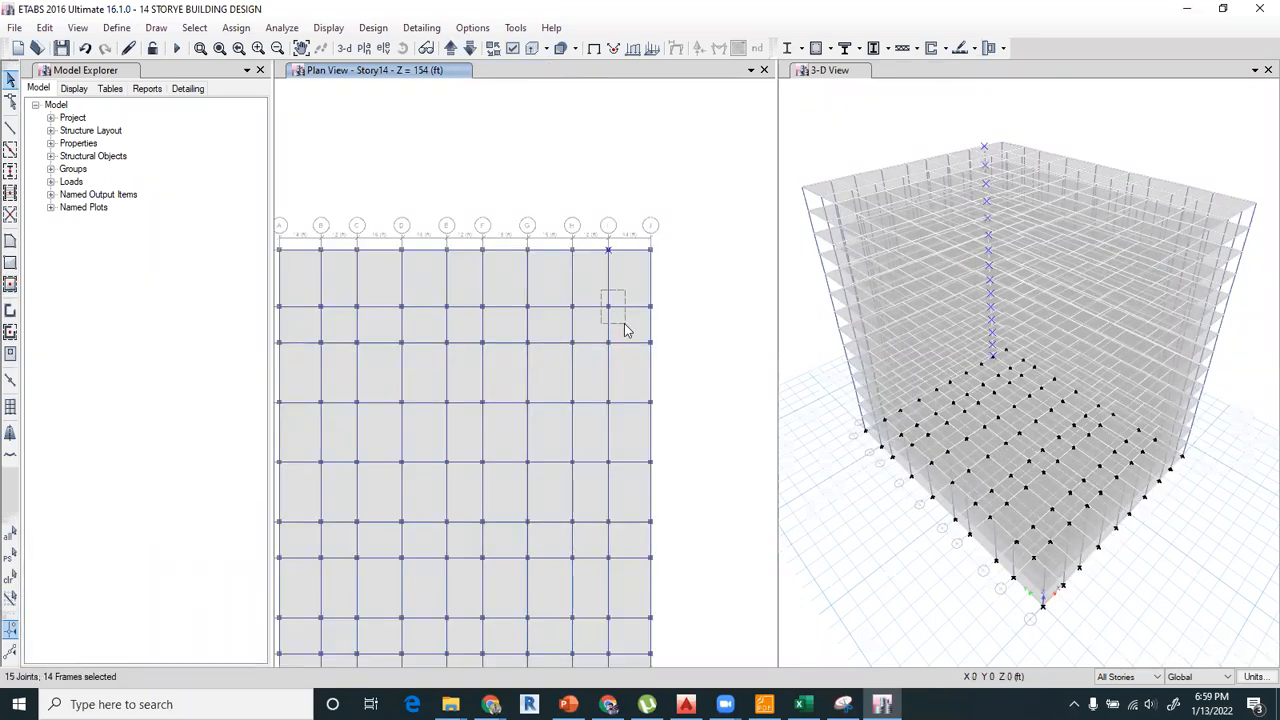
pyautogui.moveTo(647, 312); pyautogui.dragTo(661, 323)
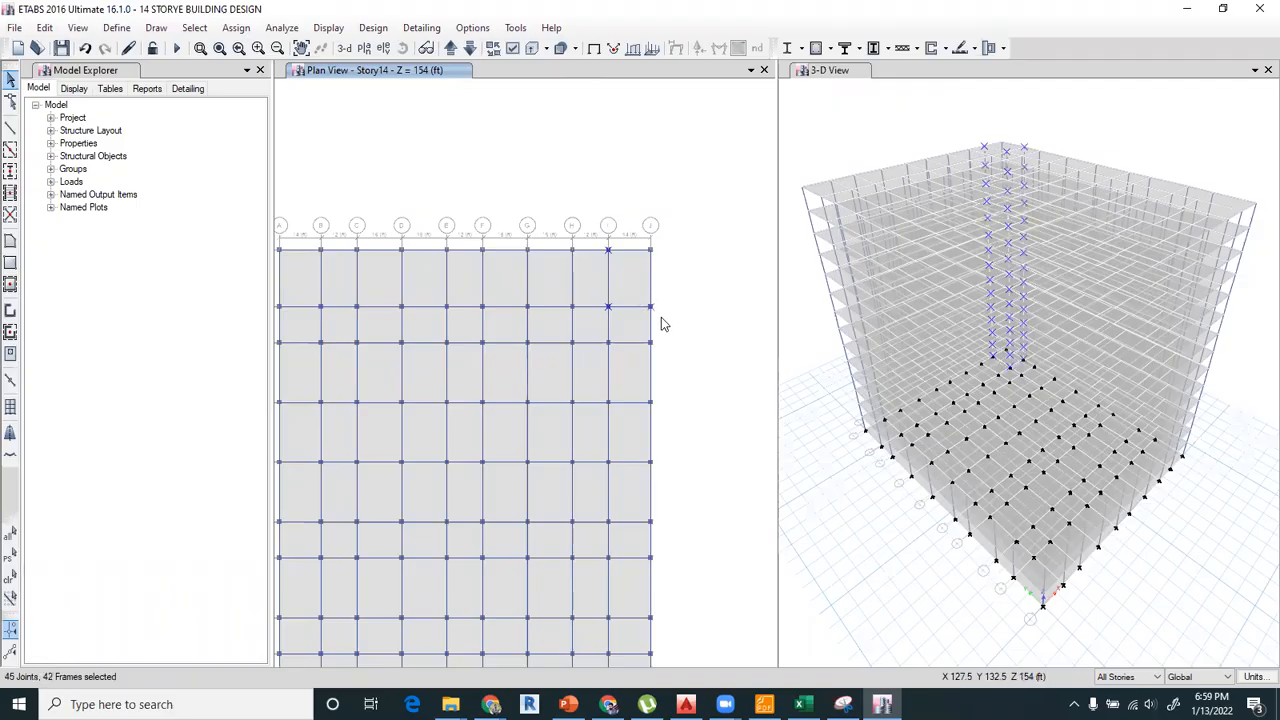
pyautogui.press('Delete')
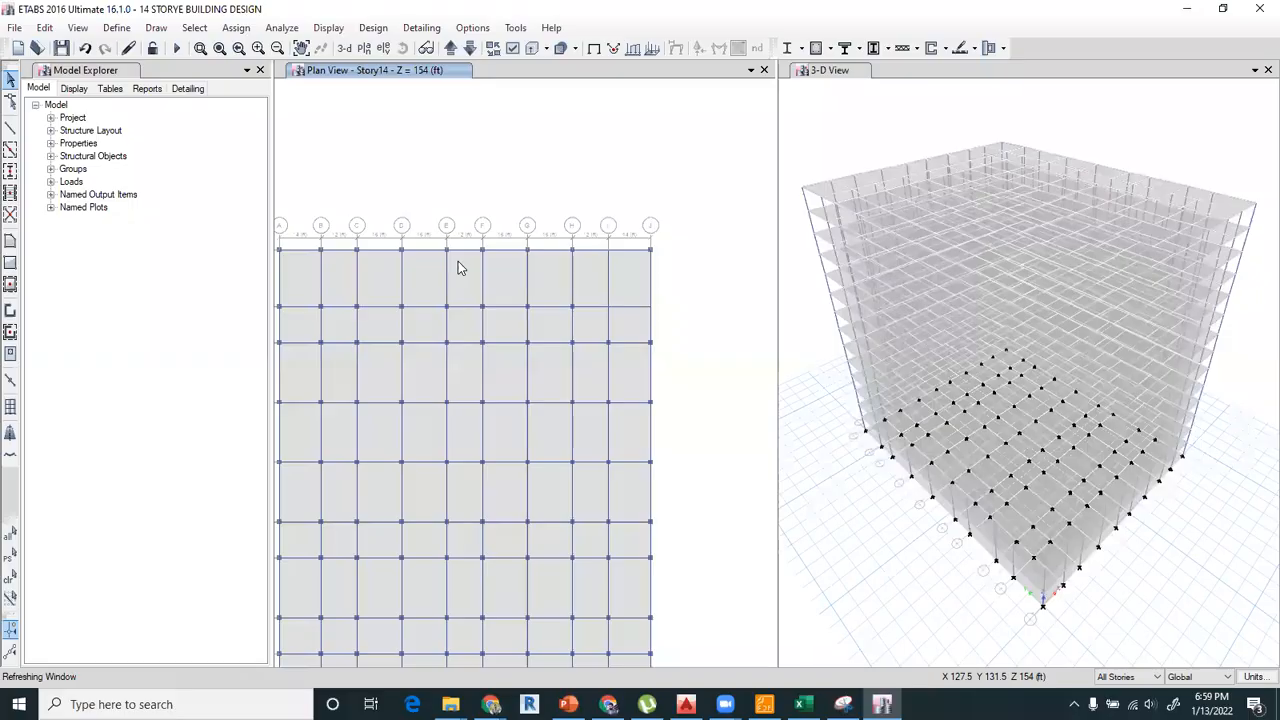
# Try to draw a joint with a 90 in plan X offset from grid point I-10 on all stories.
pyautogui.click(156, 28)
pyautogui.click(175, 93)
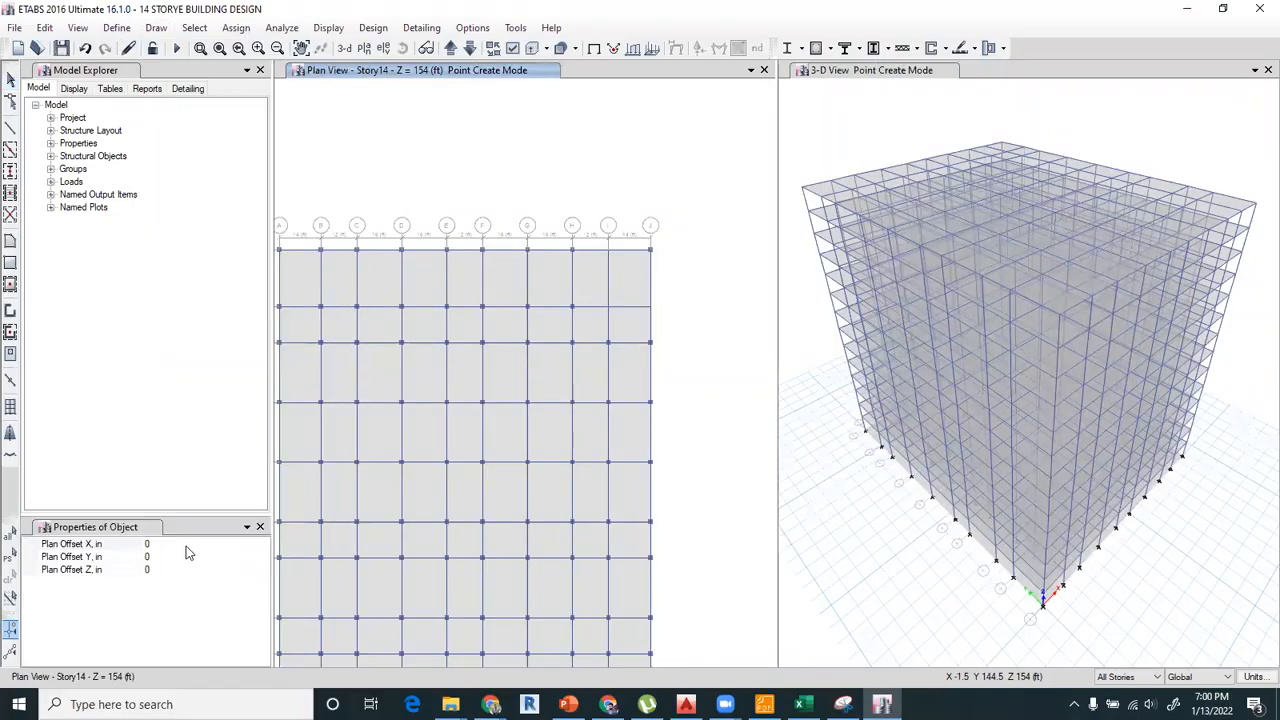
pyautogui.click(169, 557)
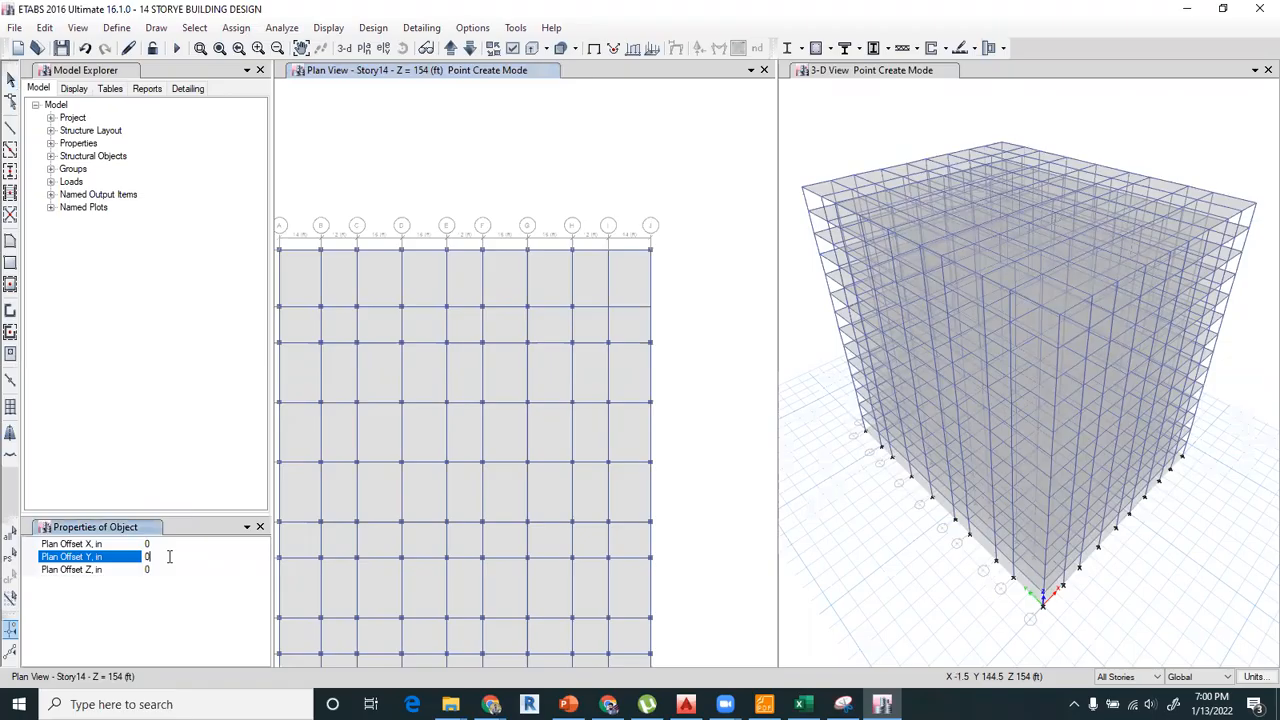
pyautogui.click(156, 544)
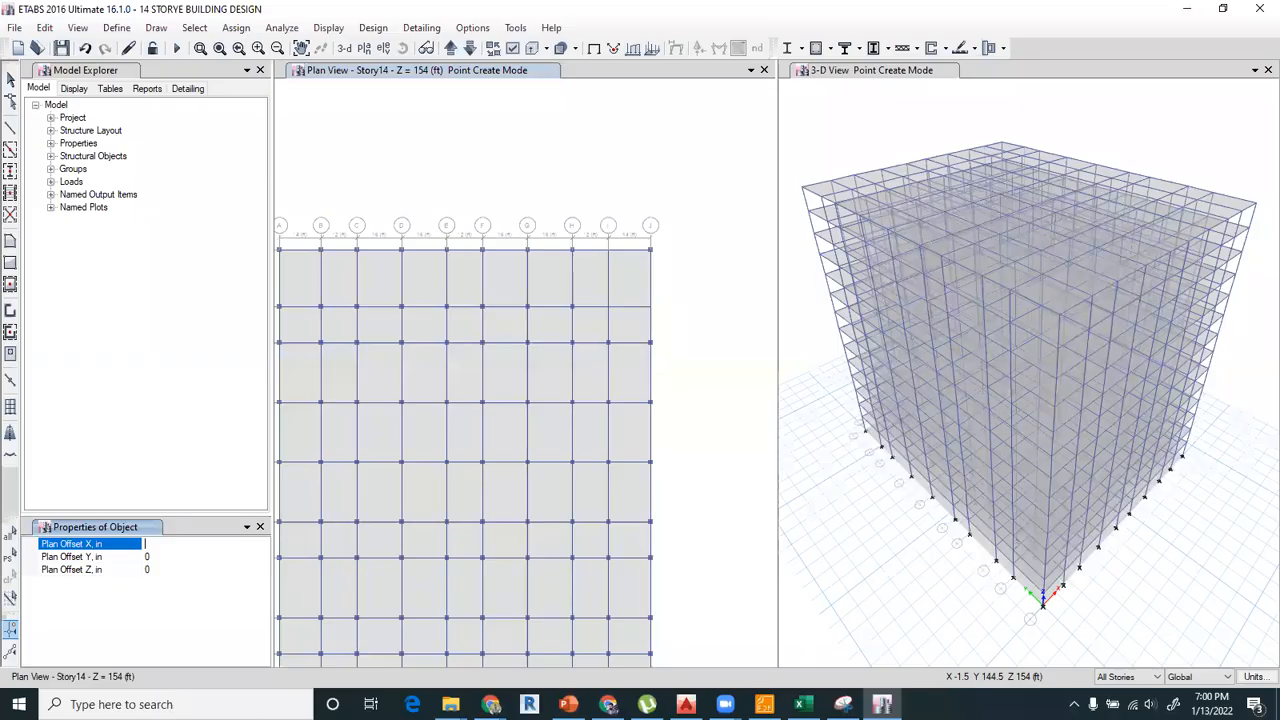
pyautogui.write('90')
pyautogui.click(607, 252)
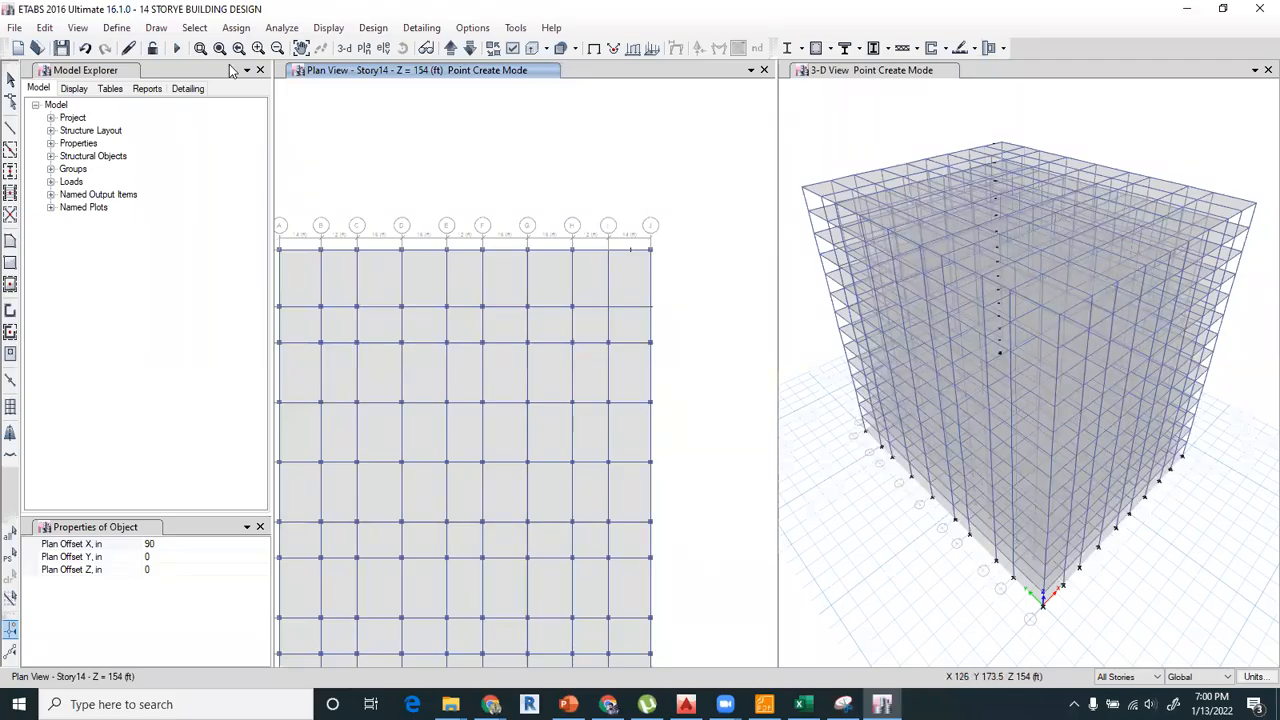
pyautogui.click(10, 81)
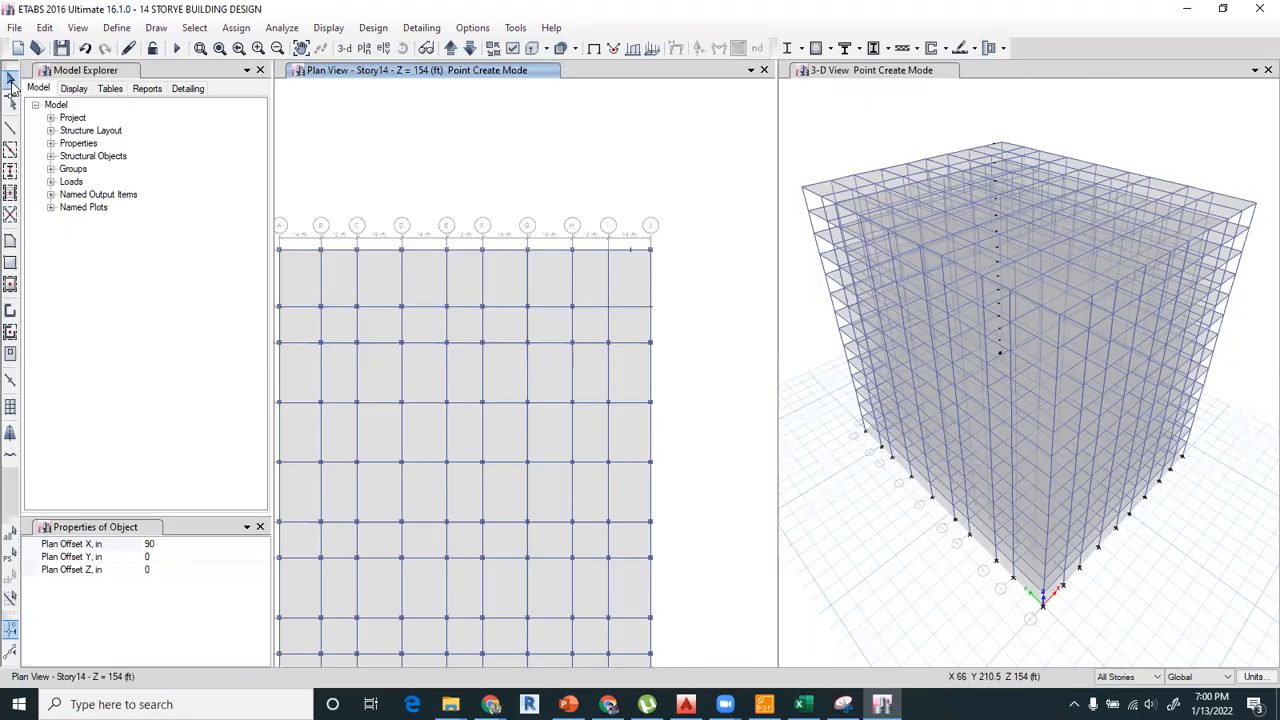
# Draw a joint on all stories at a plan X offset of 42 in from grid point I-10.
pyautogui.click(163, 544)
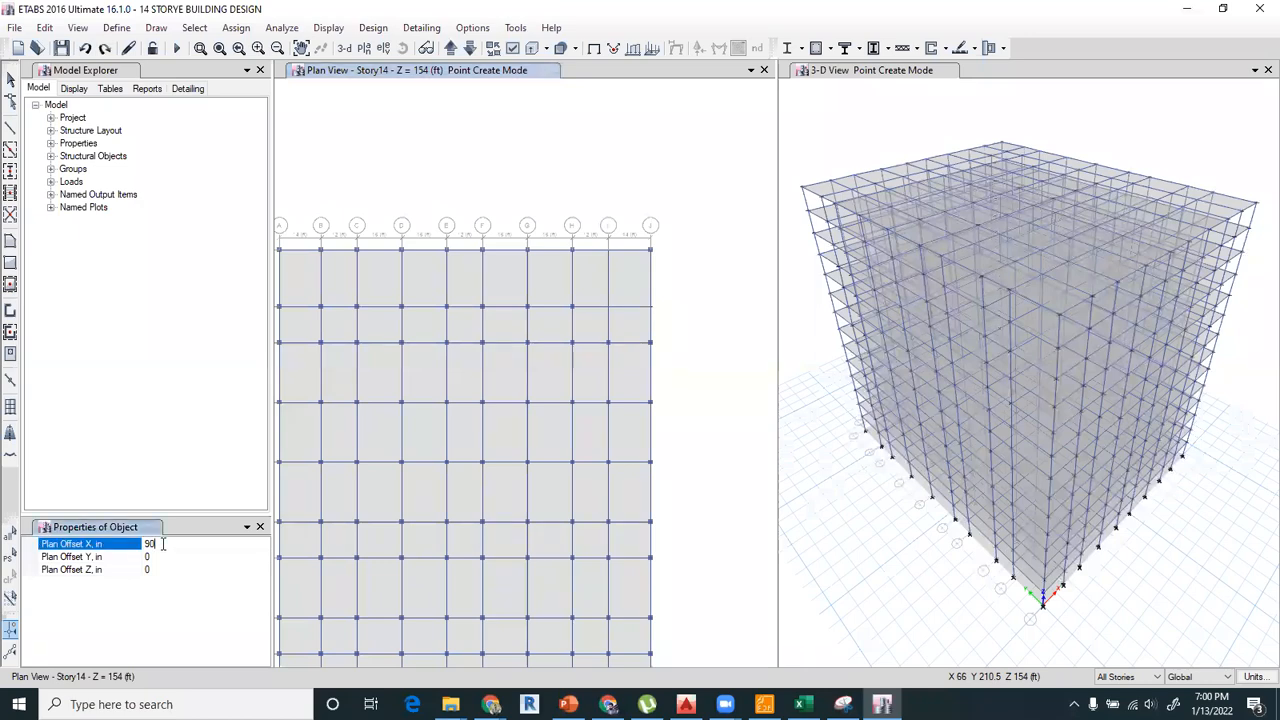
pyautogui.moveTo(163, 544); pyautogui.dragTo(110, 544)
pyautogui.click(604, 256)
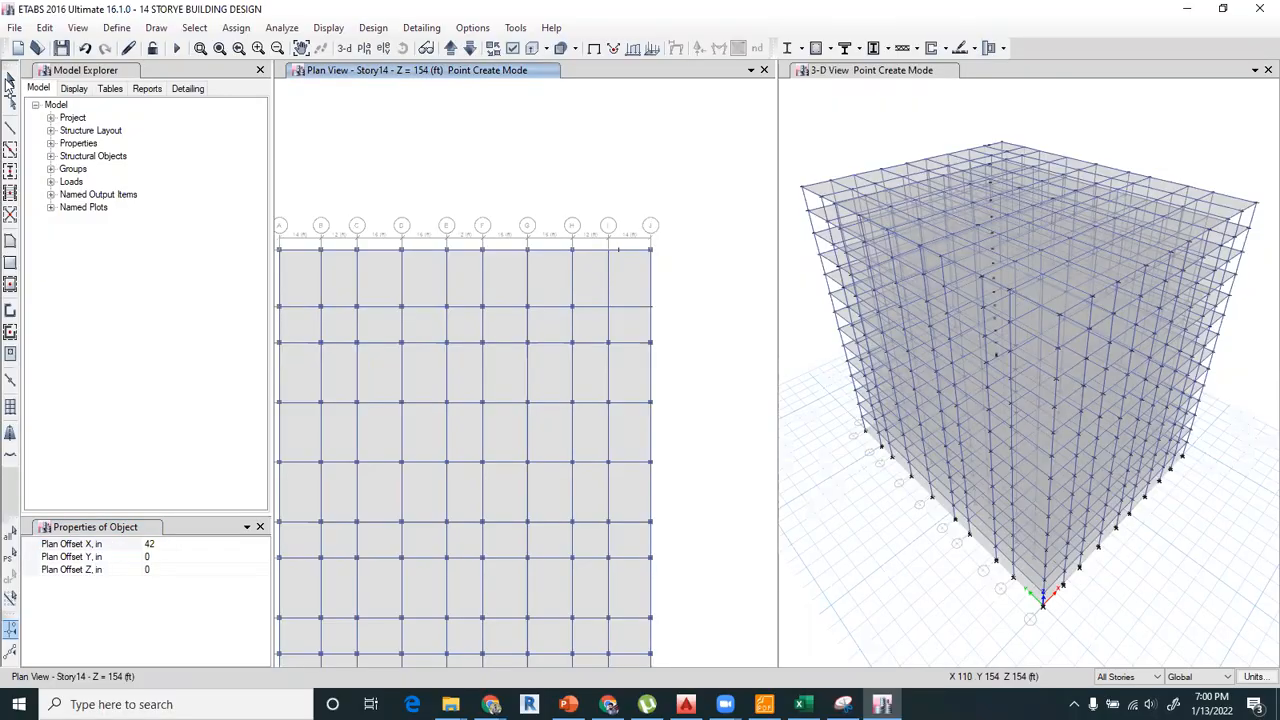
pyautogui.click(9, 81)
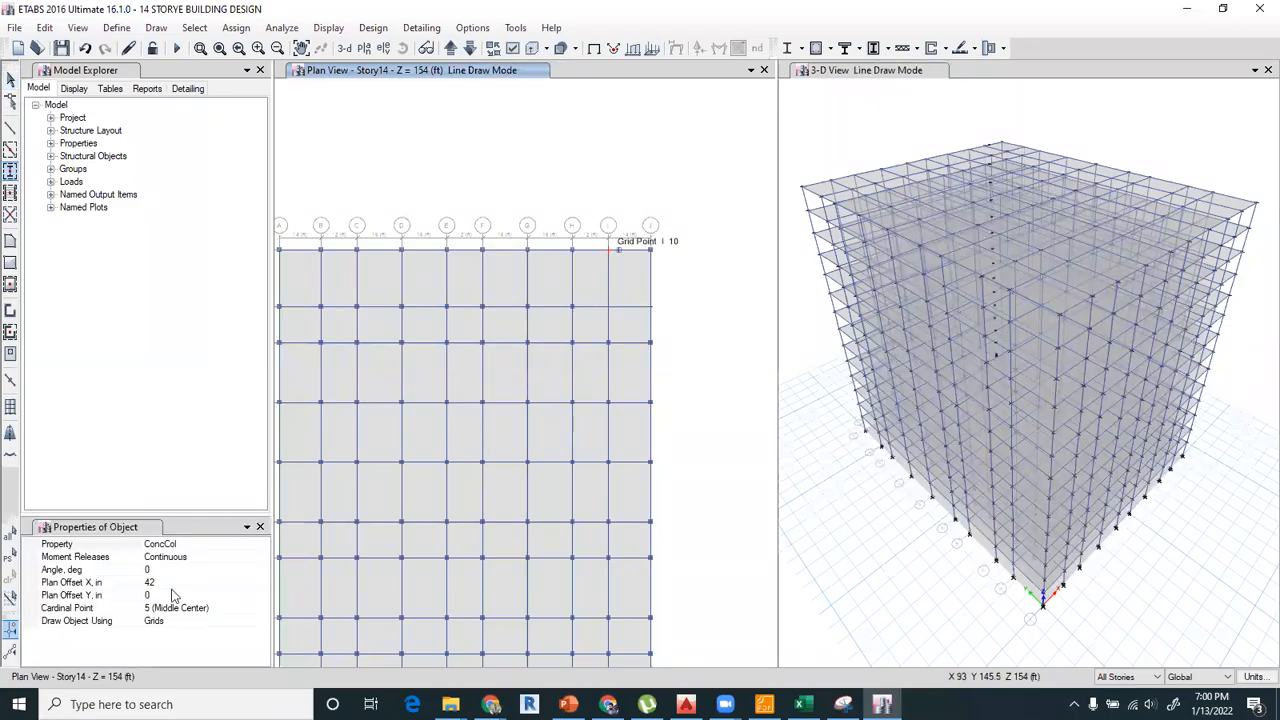
# Draw a ConcCol column on all stories at the joint offset from grid point I-10, with plan offset X set to 0.
pyautogui.click(164, 582)
pyautogui.write('0')
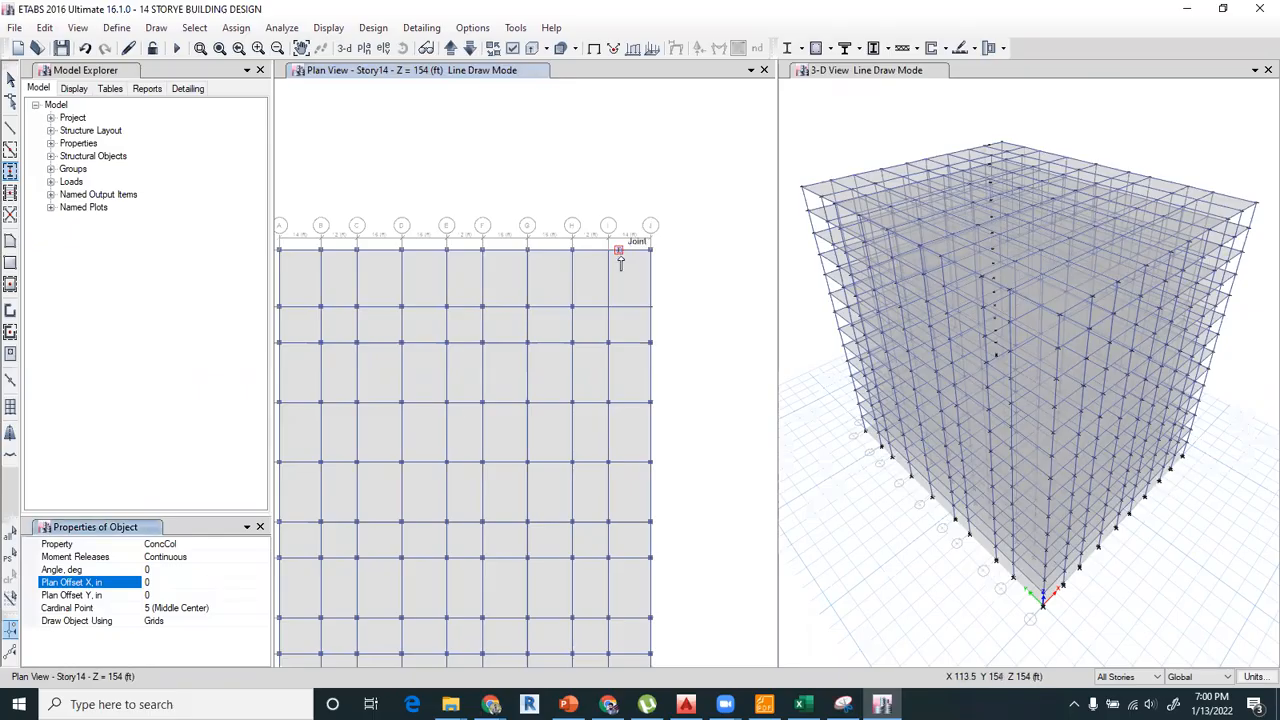
pyautogui.click(322, 311)
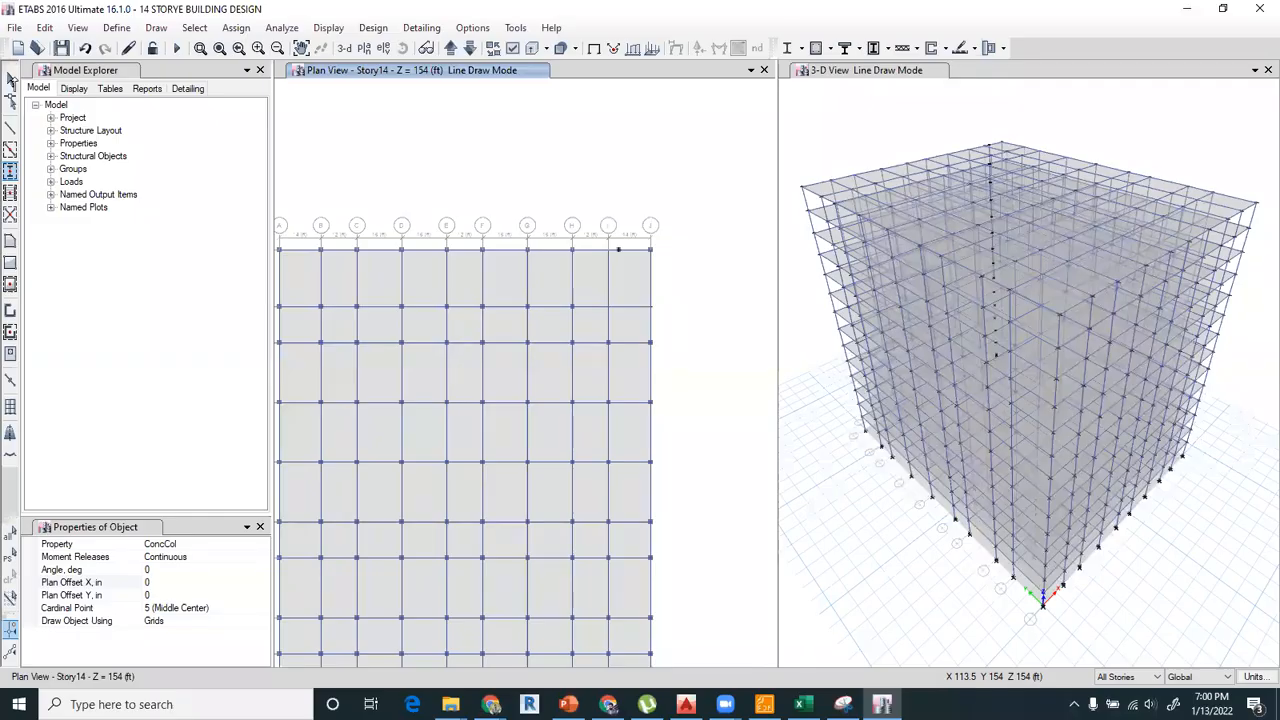
pyautogui.click(10, 80)
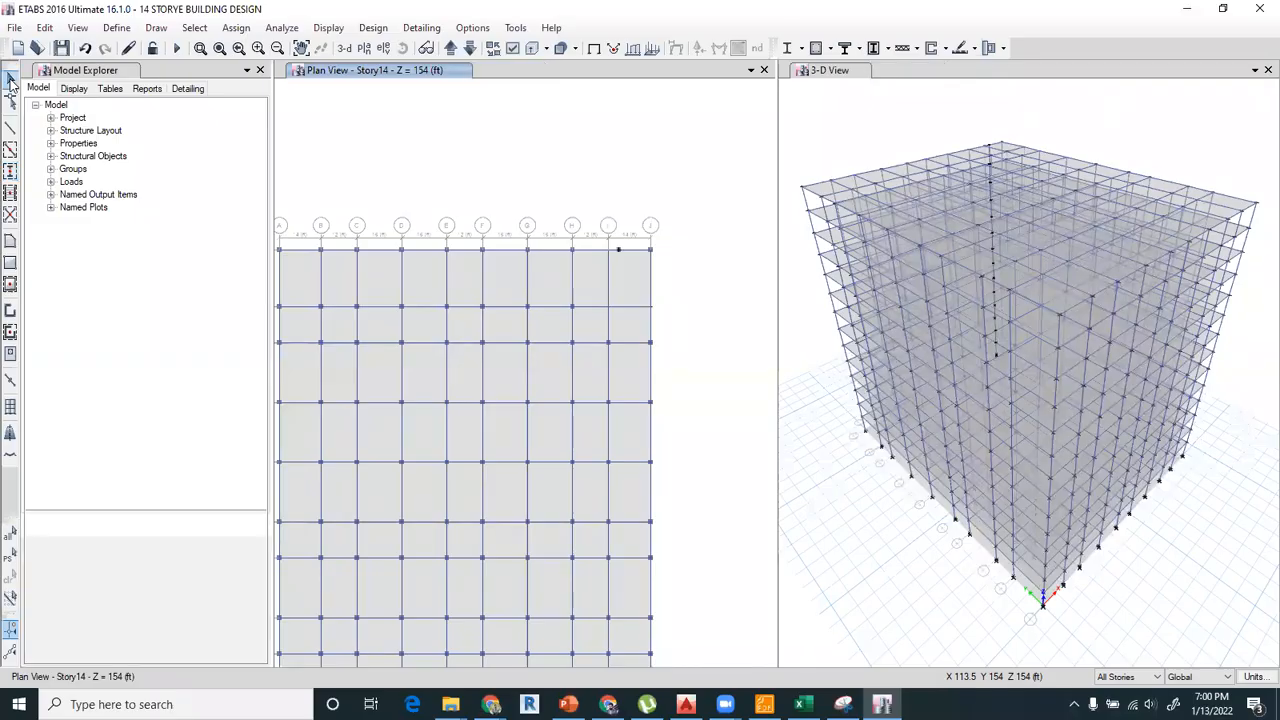
# Set the drawing scope to One Story and display the Story1 plan view.
pyautogui.moveTo(532, 452); pyautogui.dragTo(572, 240, button='middle')
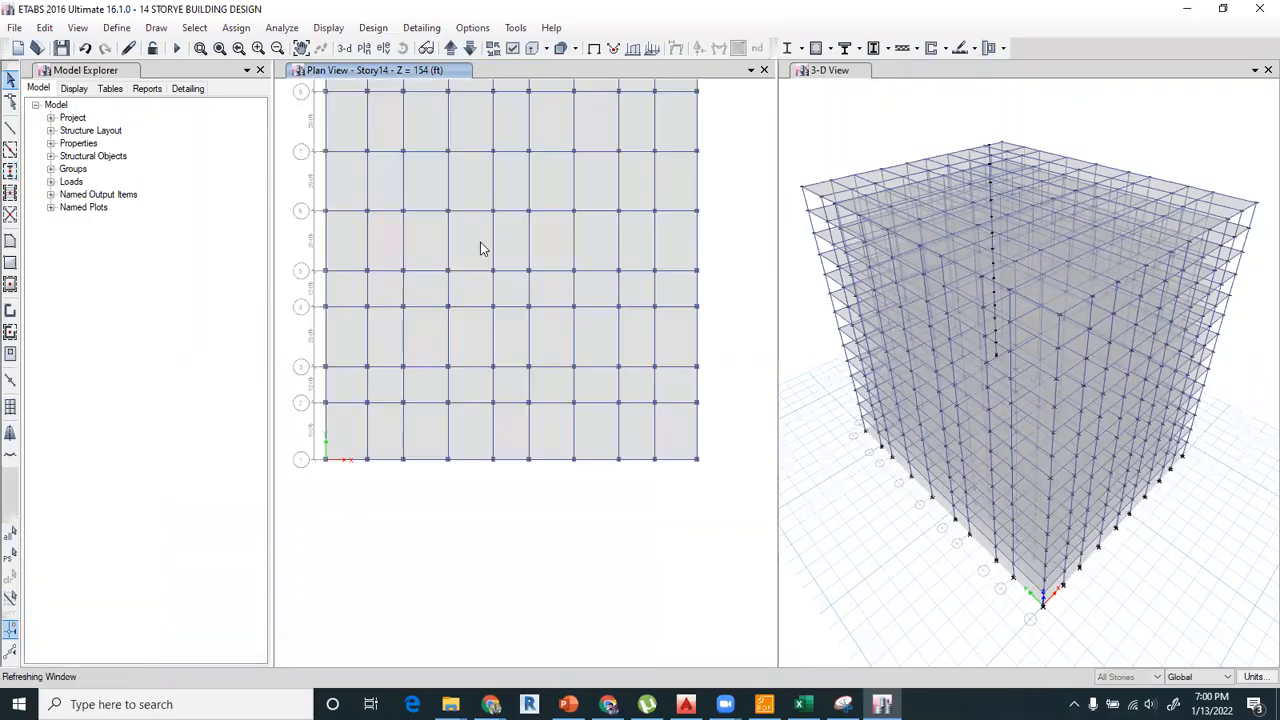
pyautogui.click(1128, 677)
pyautogui.click(1120, 640)
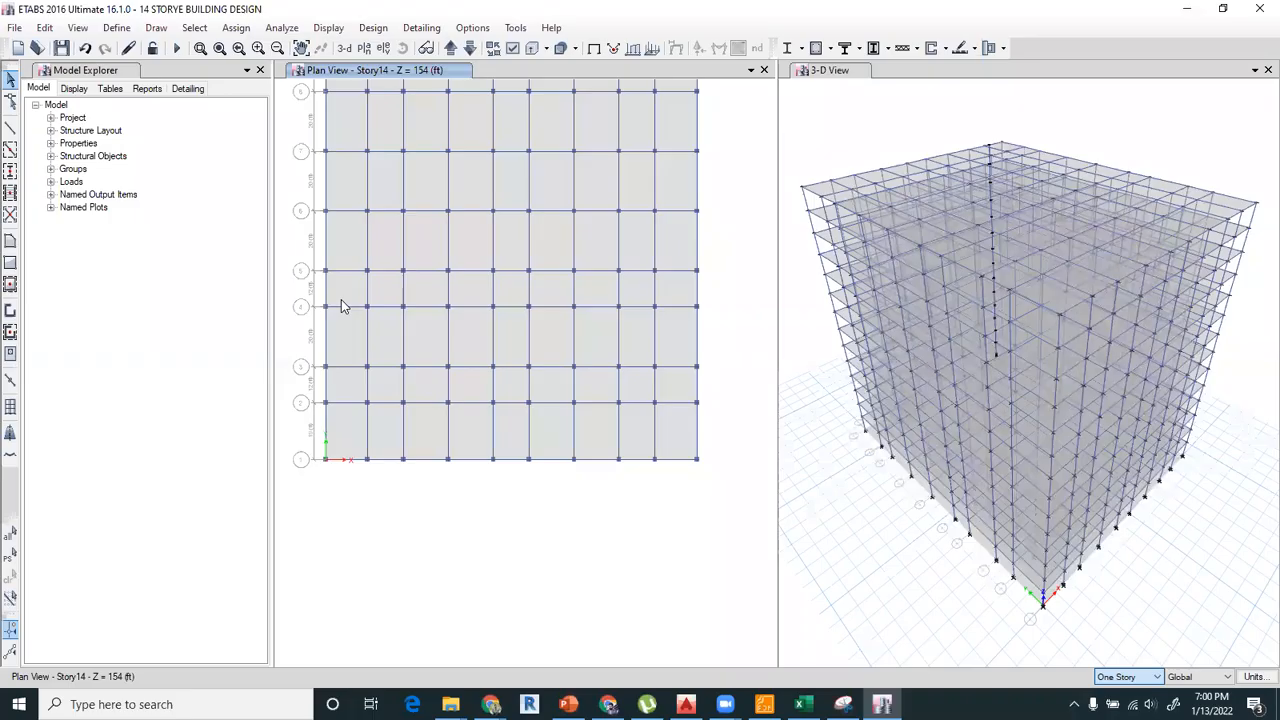
pyautogui.click(364, 48)
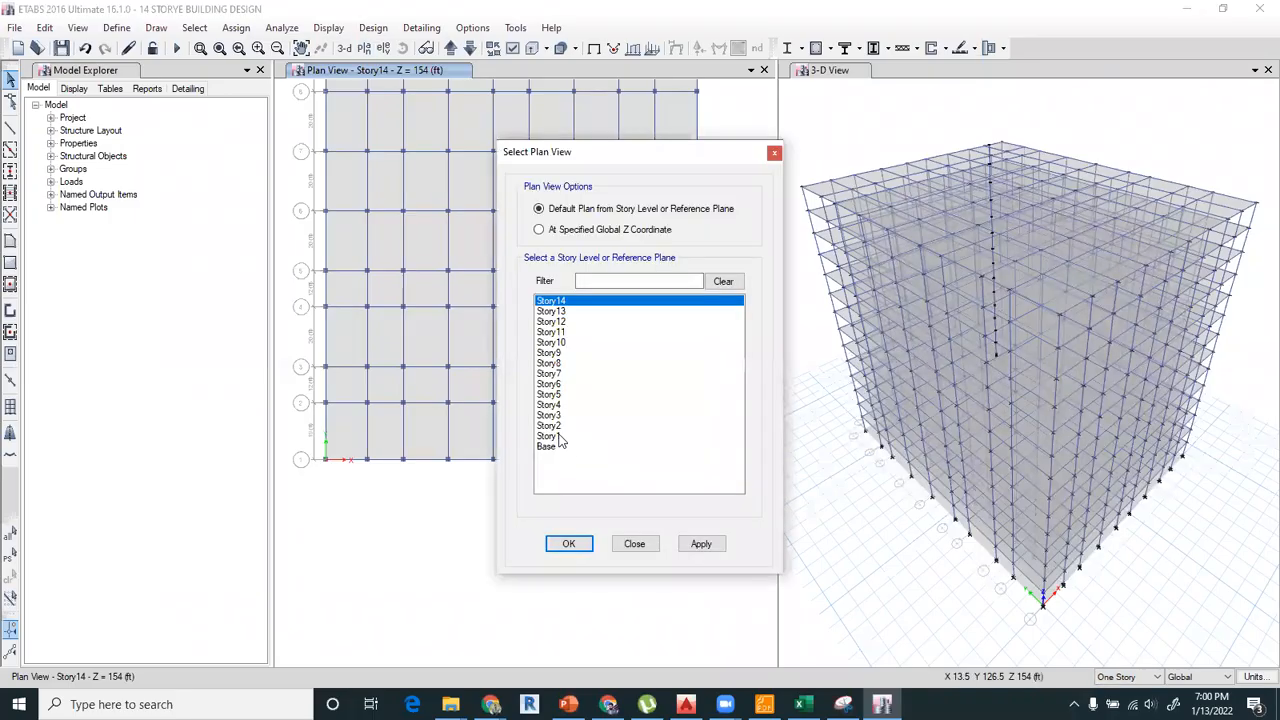
pyautogui.click(549, 436)
pyautogui.click(573, 543)
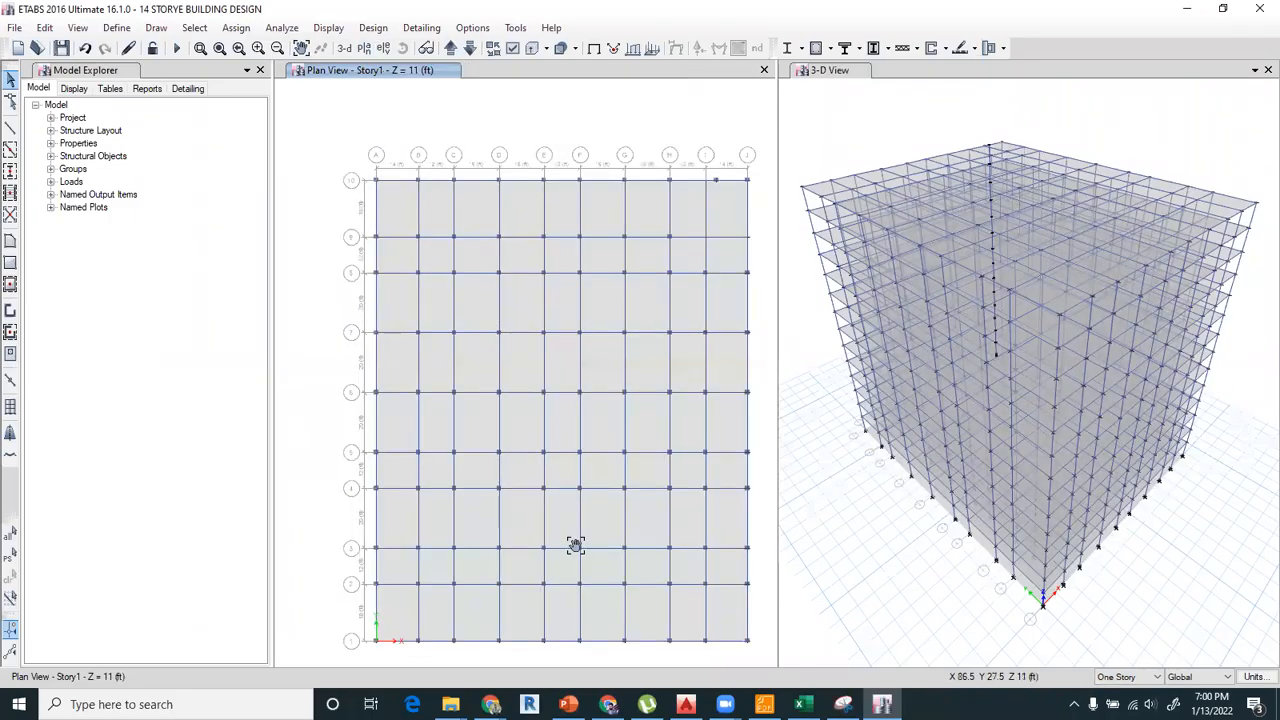
# Delete the Story1 slabs in the three bays between grids G-J and 1-2, plus the beams on grids H and I there.
pyautogui.moveTo(614, 634); pyautogui.dragTo(587, 491, button='middle')
pyautogui.click(615, 474)
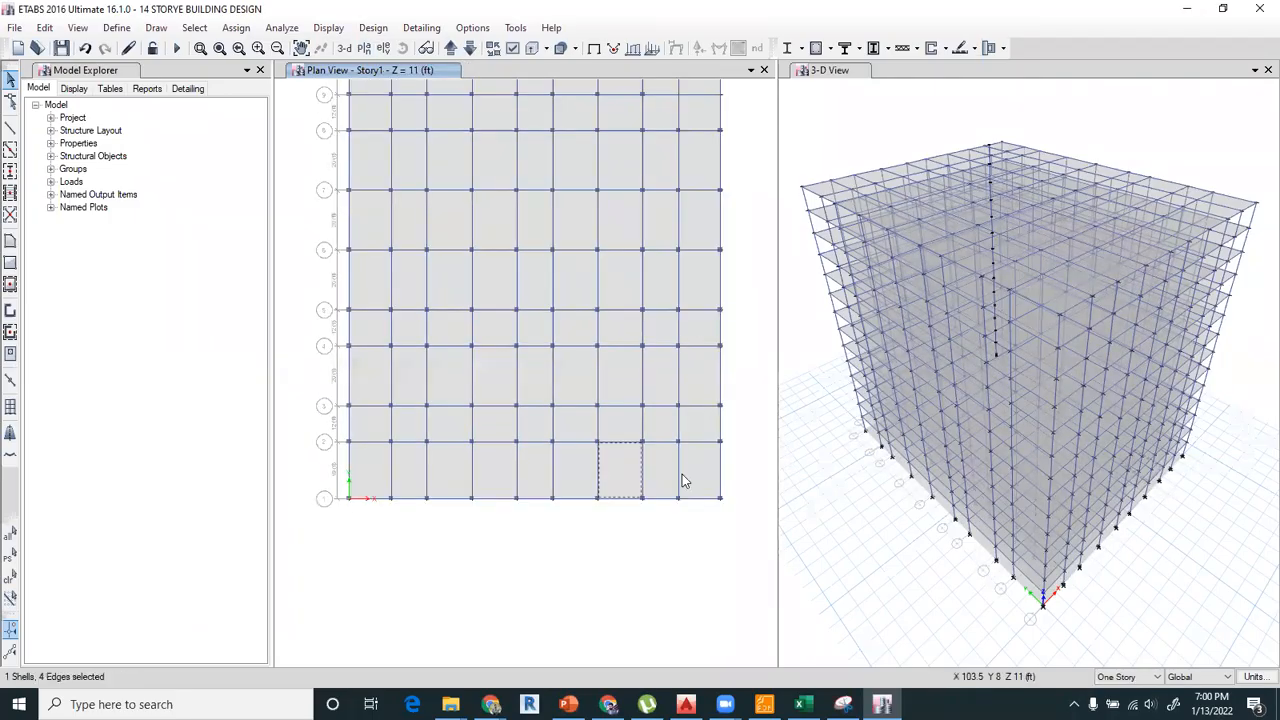
pyautogui.click(696, 483)
pyautogui.press('Delete')
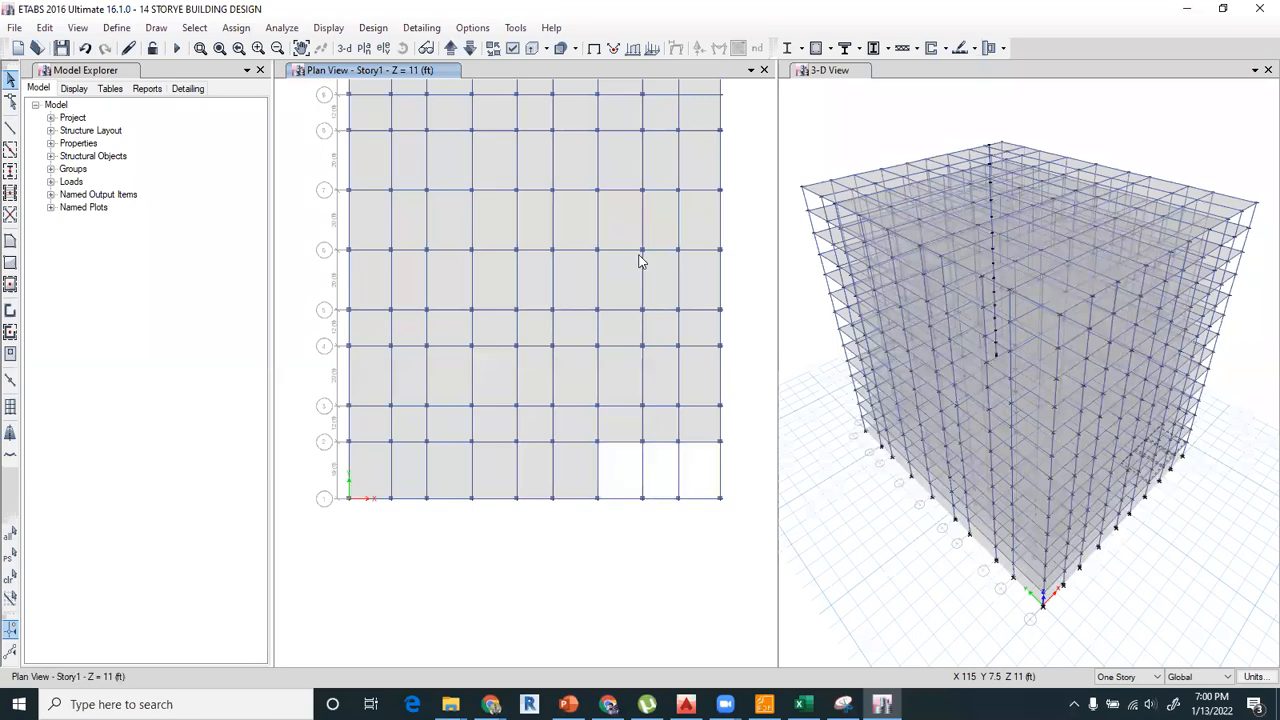
pyautogui.moveTo(619, 484); pyautogui.dragTo(620, 483)
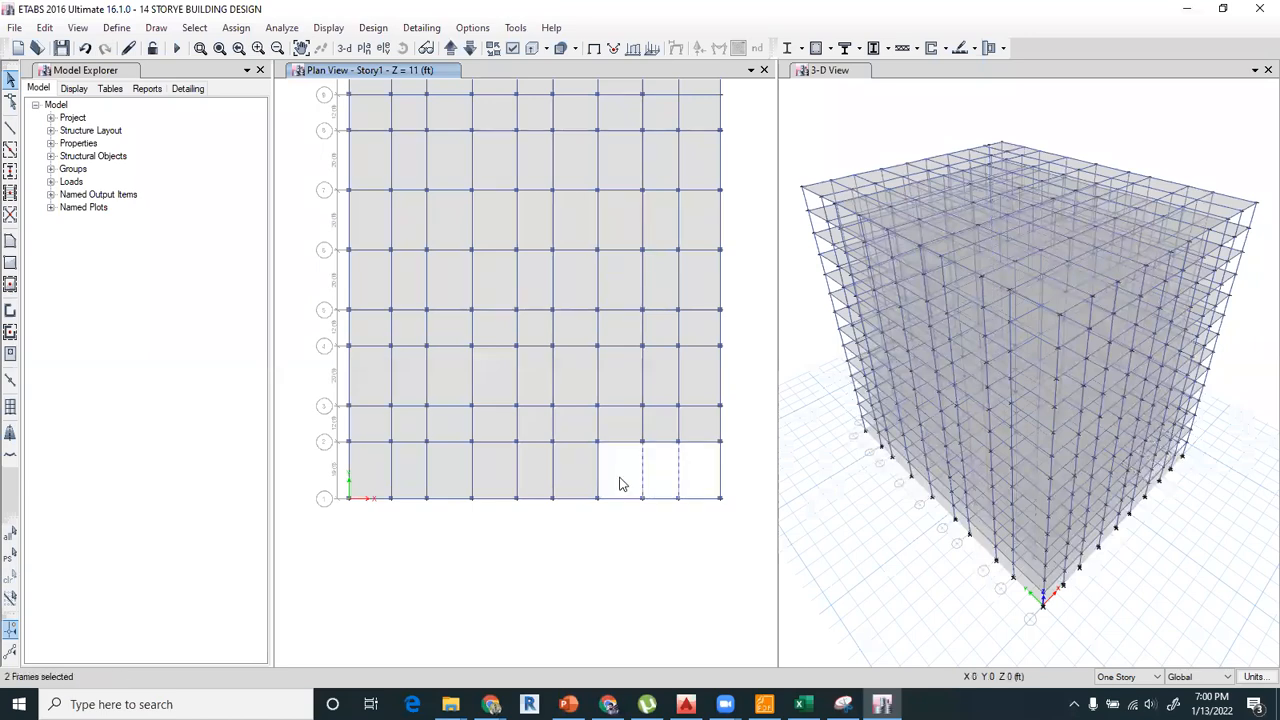
pyautogui.press('Delete')
# Delete the column at grid point A-2 on all stories with the scope set to All Stories.
pyautogui.moveTo(399, 471); pyautogui.dragTo(440, 490, button='middle')
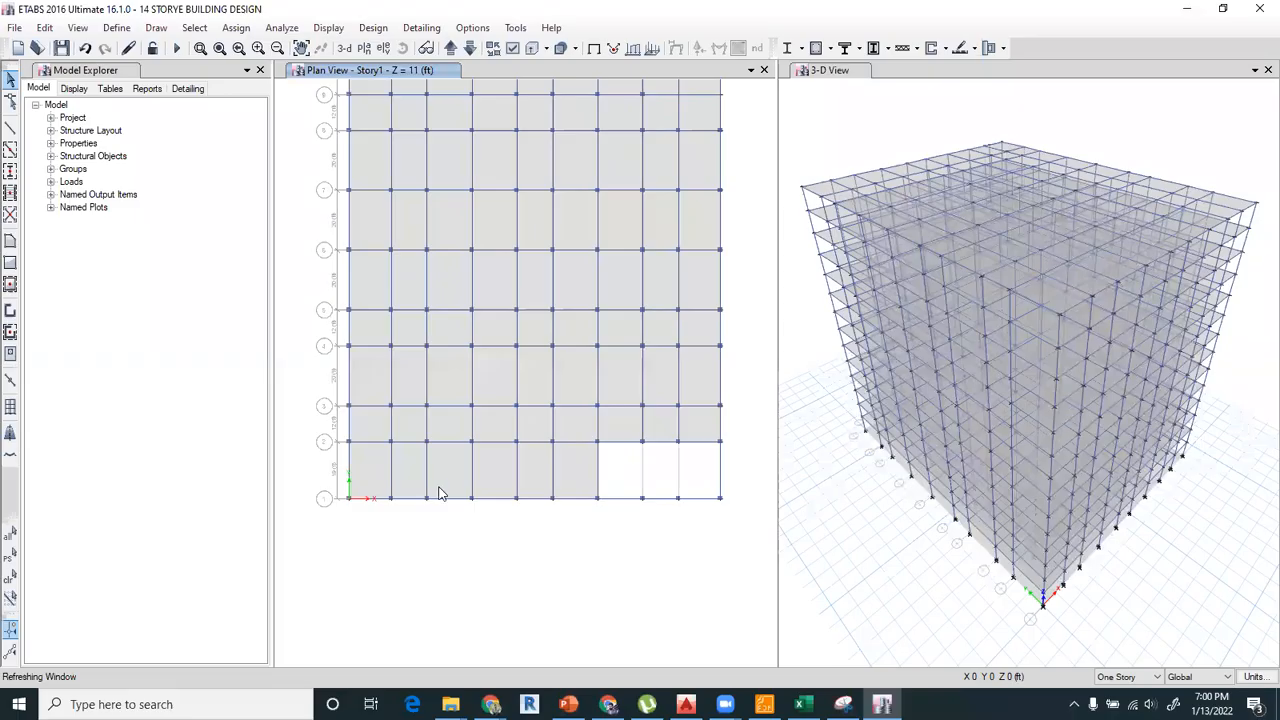
pyautogui.scroll(3, 395, 500)
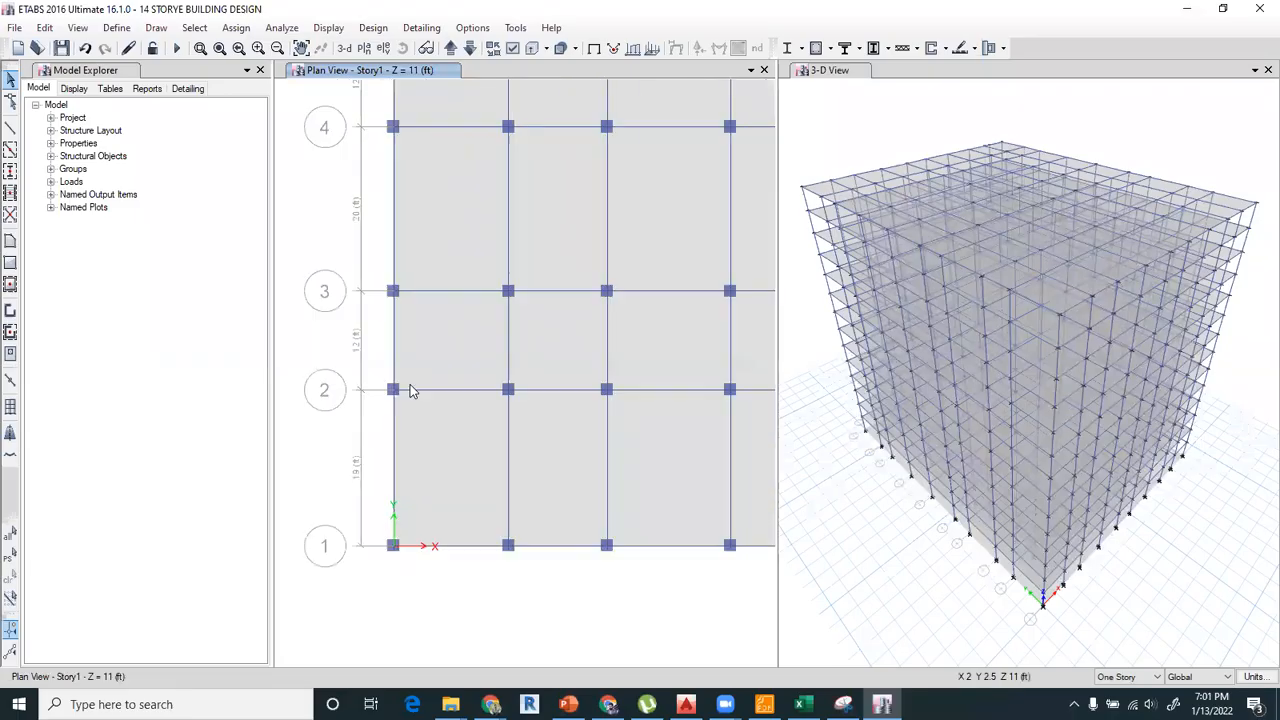
pyautogui.click(1118, 700)
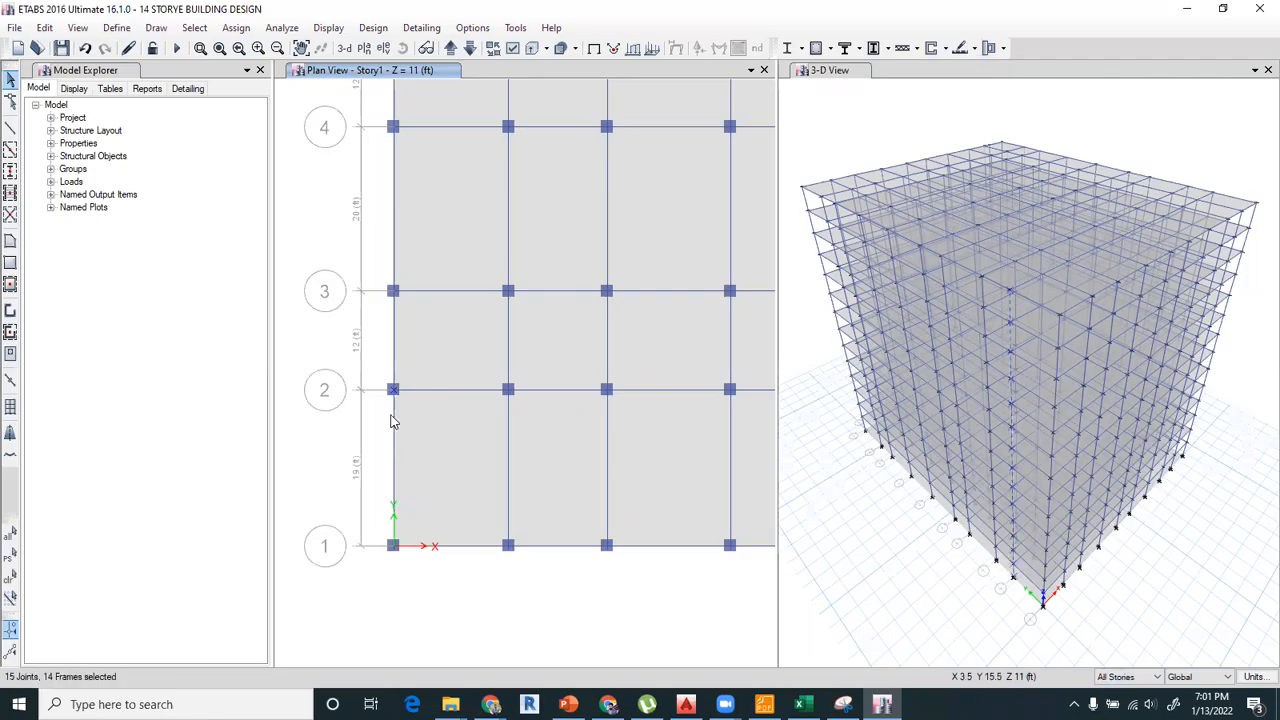
pyautogui.press('Delete')
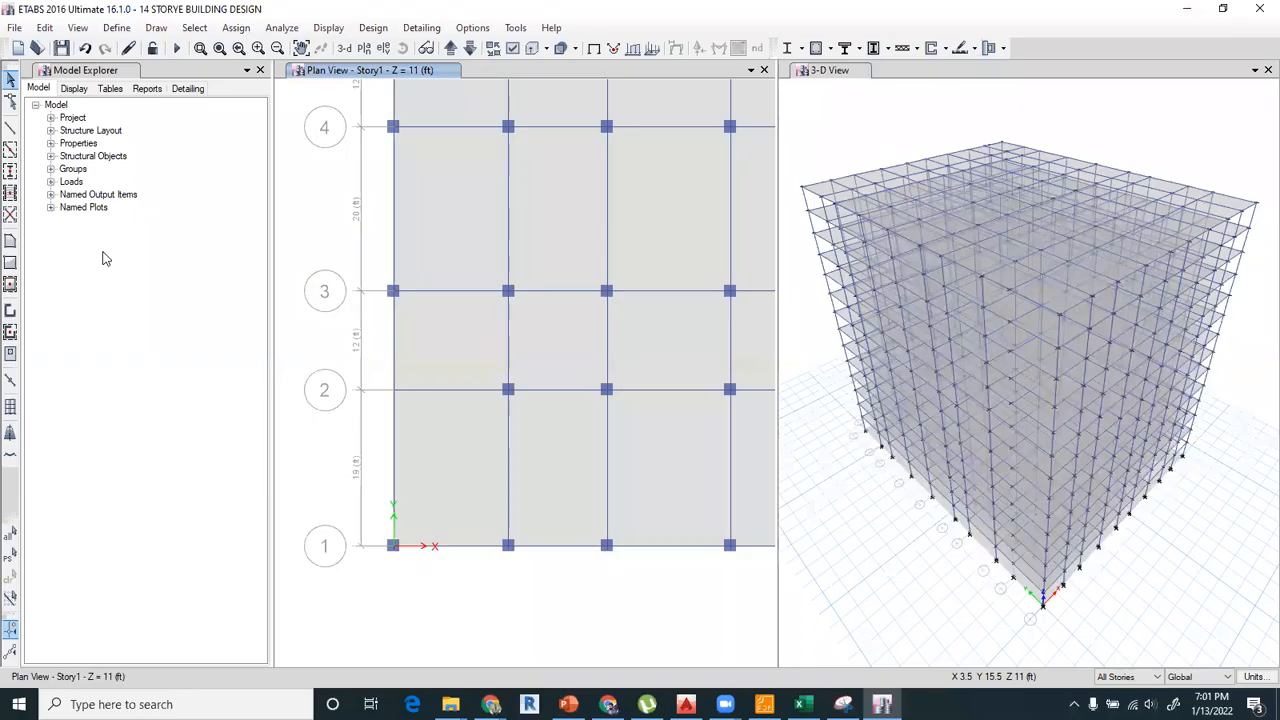
# Draw a joint on all stories at a plan Y offset of -90 in from grid point A-2.
pyautogui.click(12, 188)
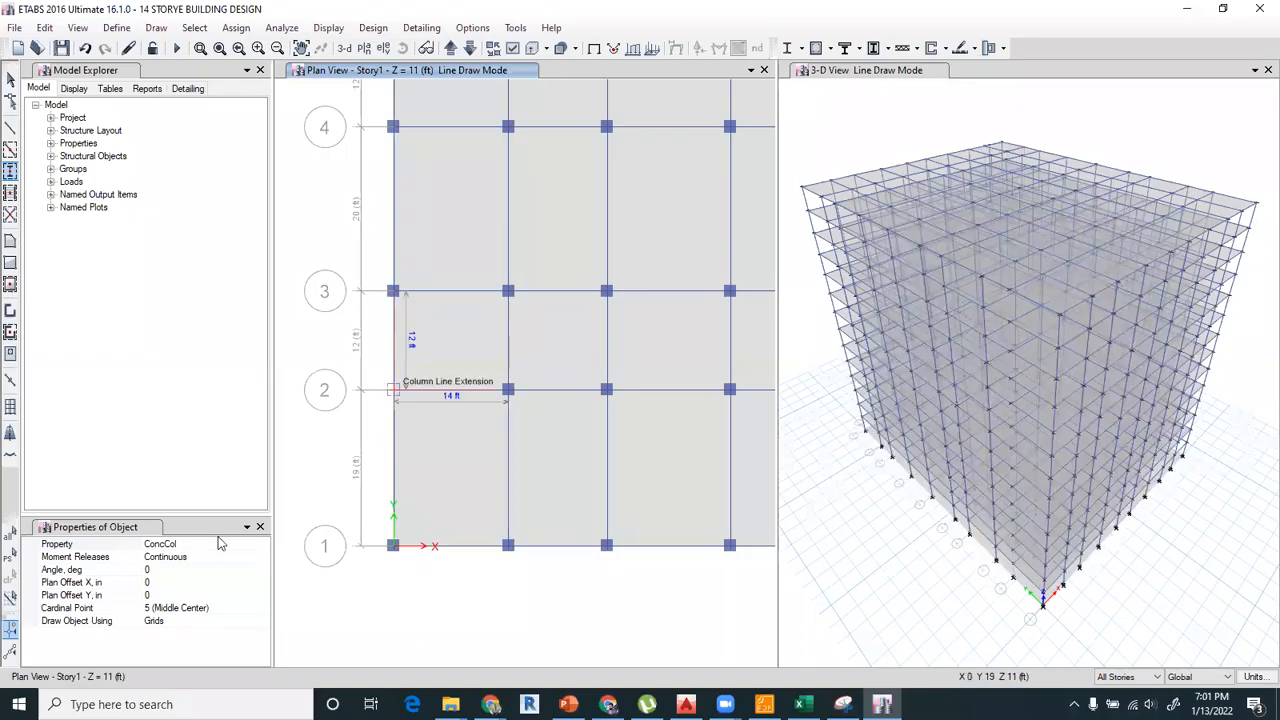
pyautogui.click(12, 80)
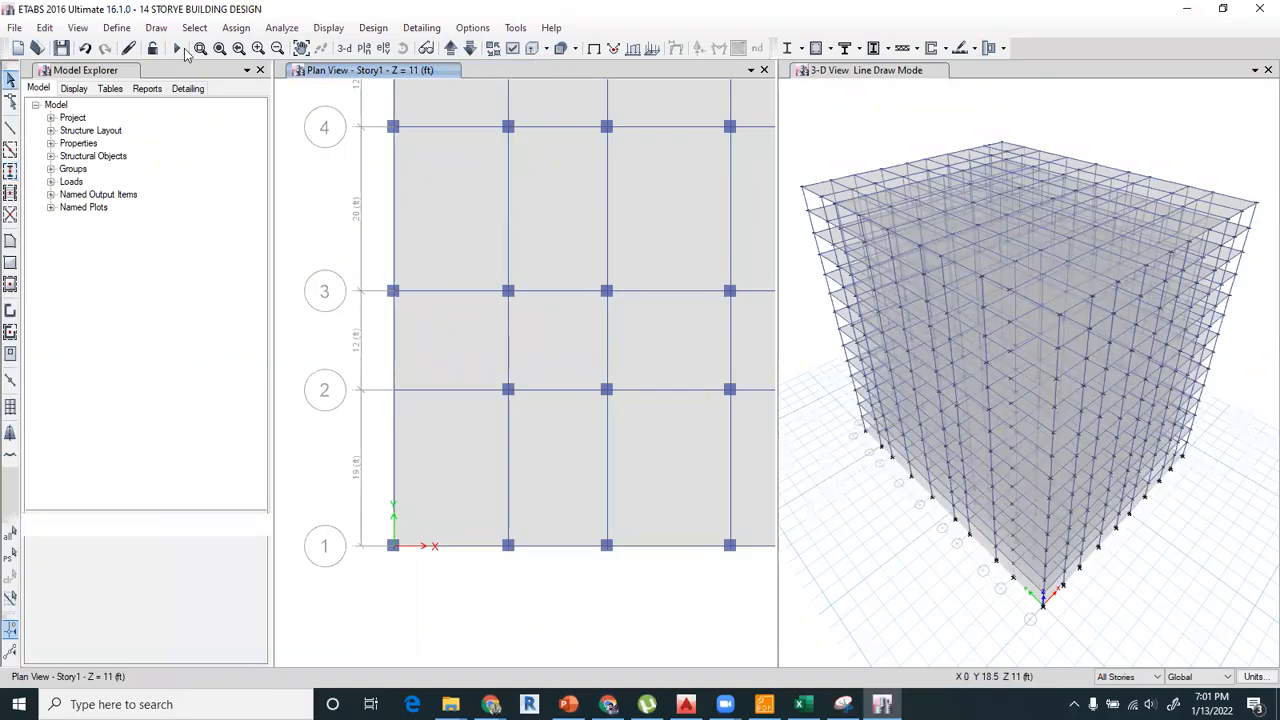
pyautogui.click(155, 28)
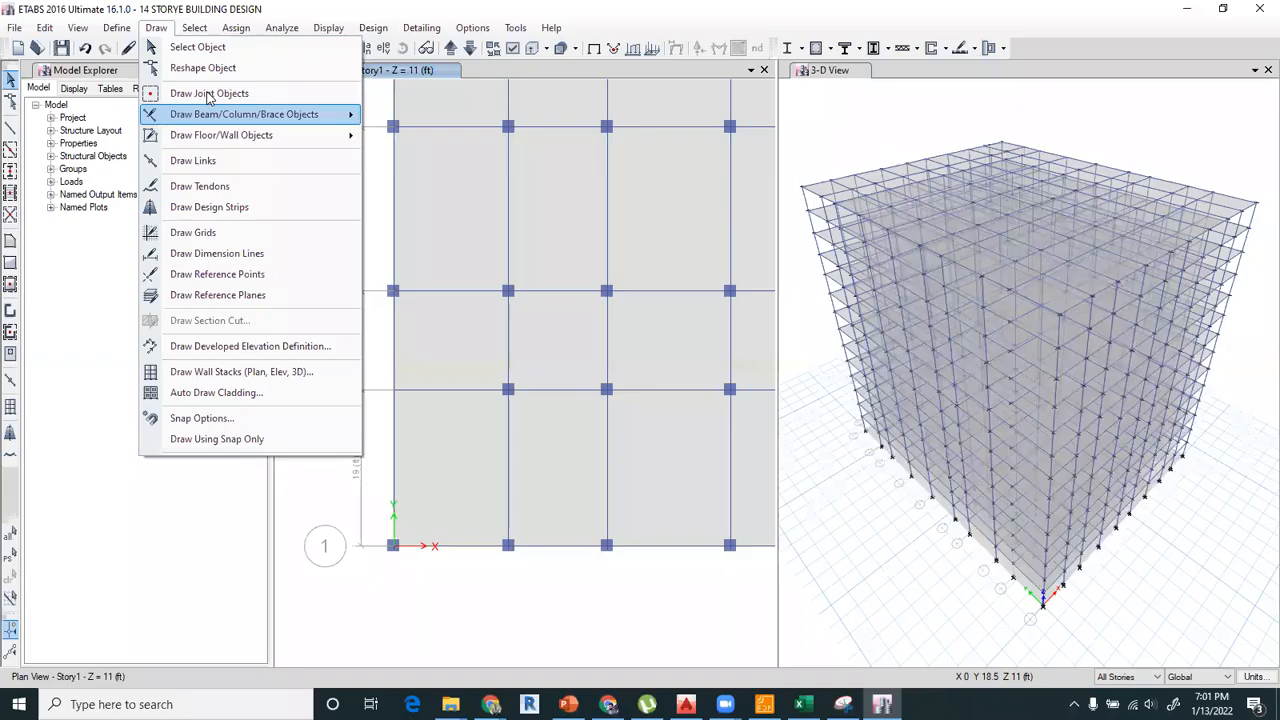
pyautogui.click(209, 93)
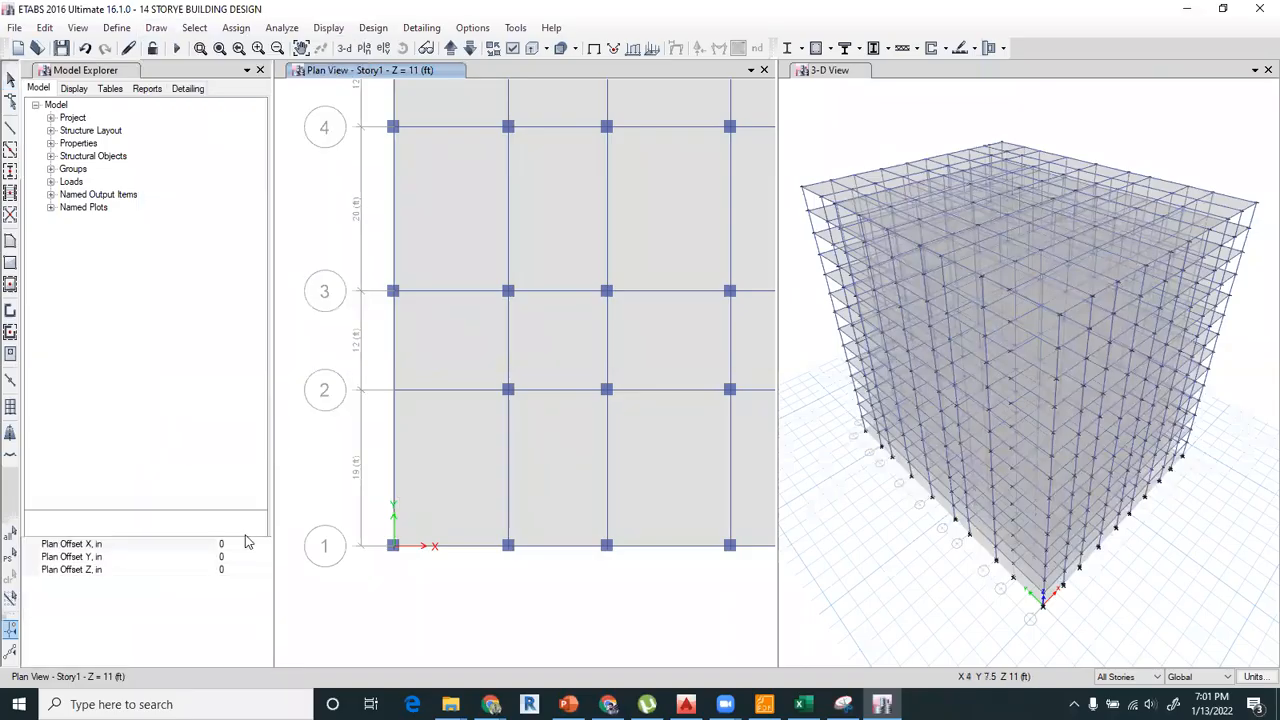
pyautogui.click(175, 557)
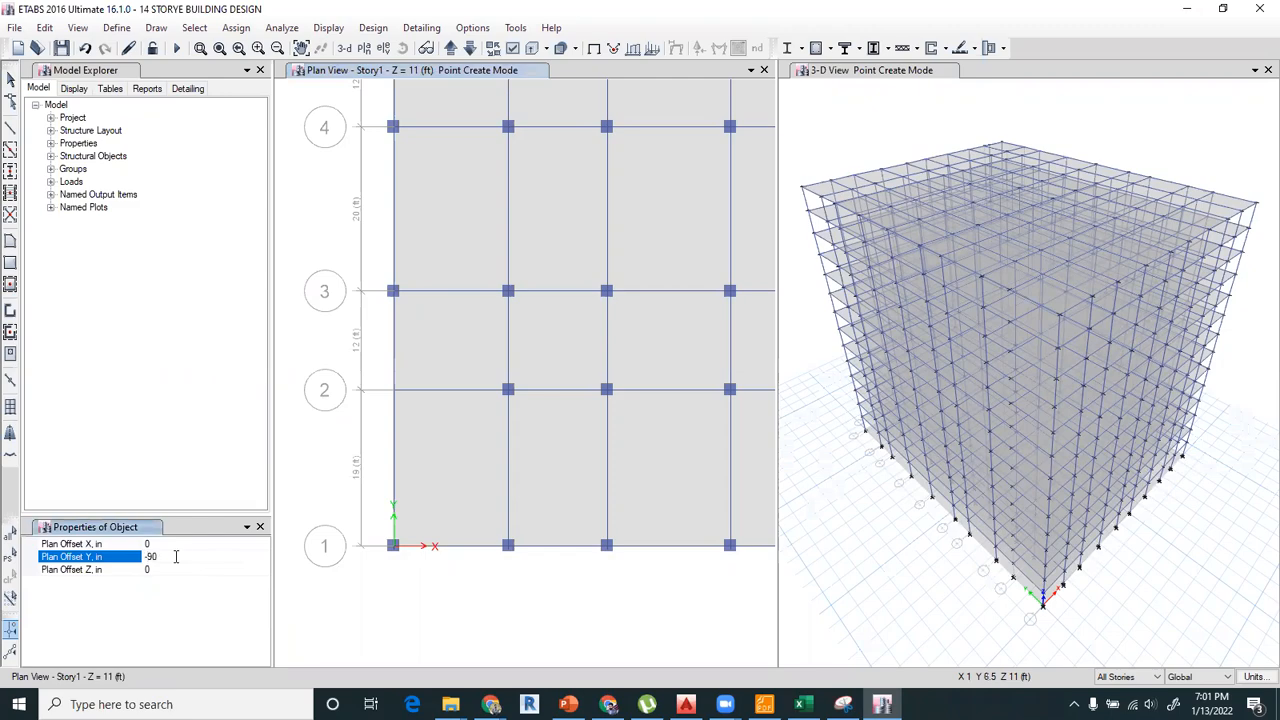
pyautogui.click(394, 392)
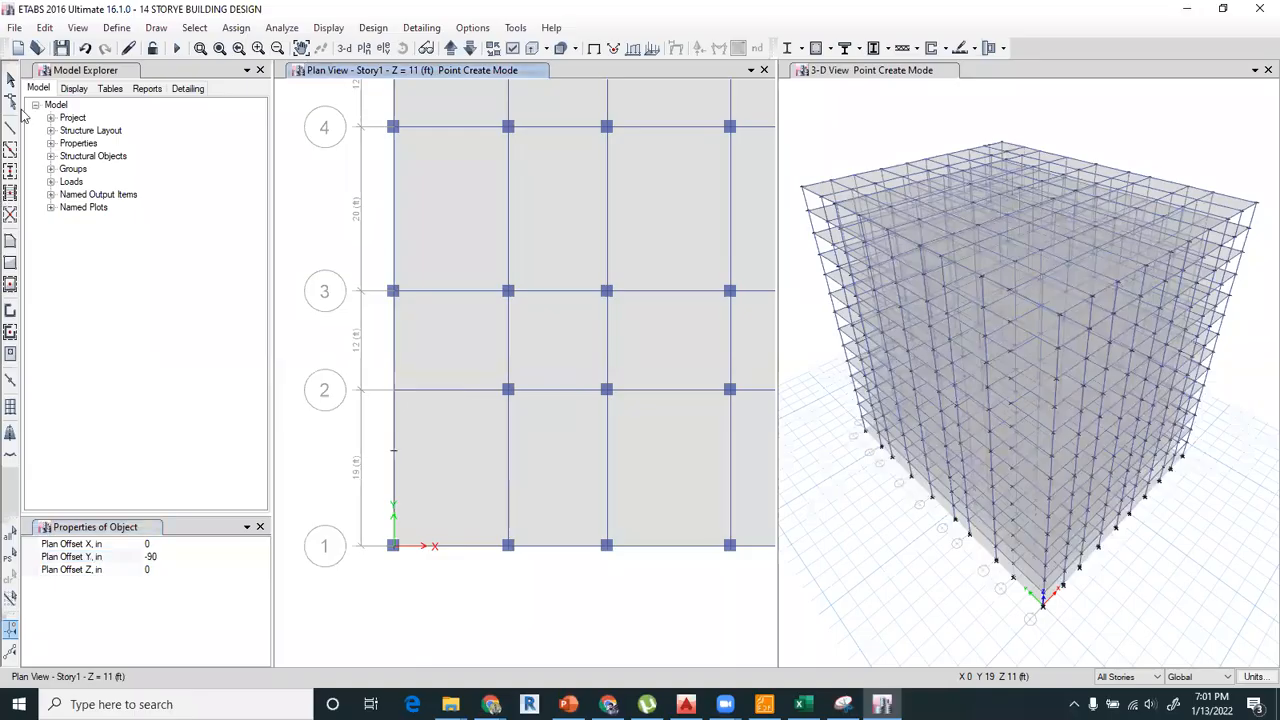
# Draw a ConcCol column with plan offset Y set to 0 at the joint below A-2 on all stories, and save the model.
pyautogui.click(11, 170)
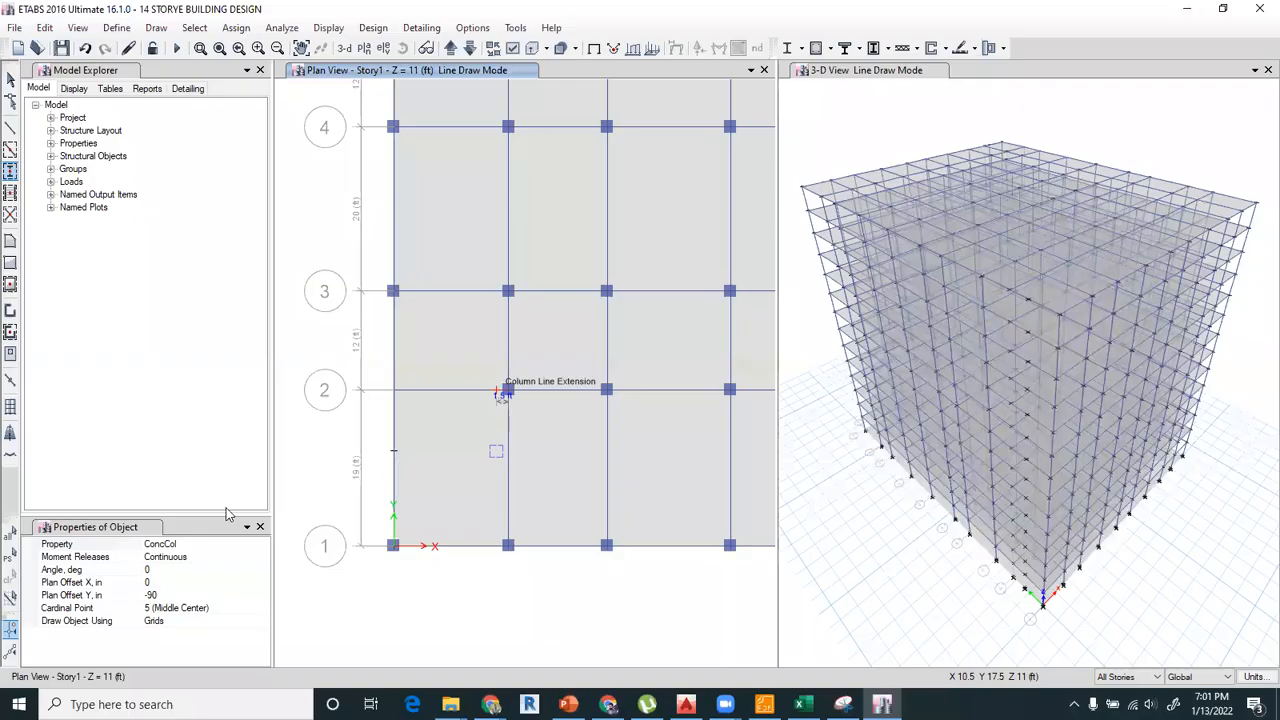
pyautogui.doubleClick(171, 594)
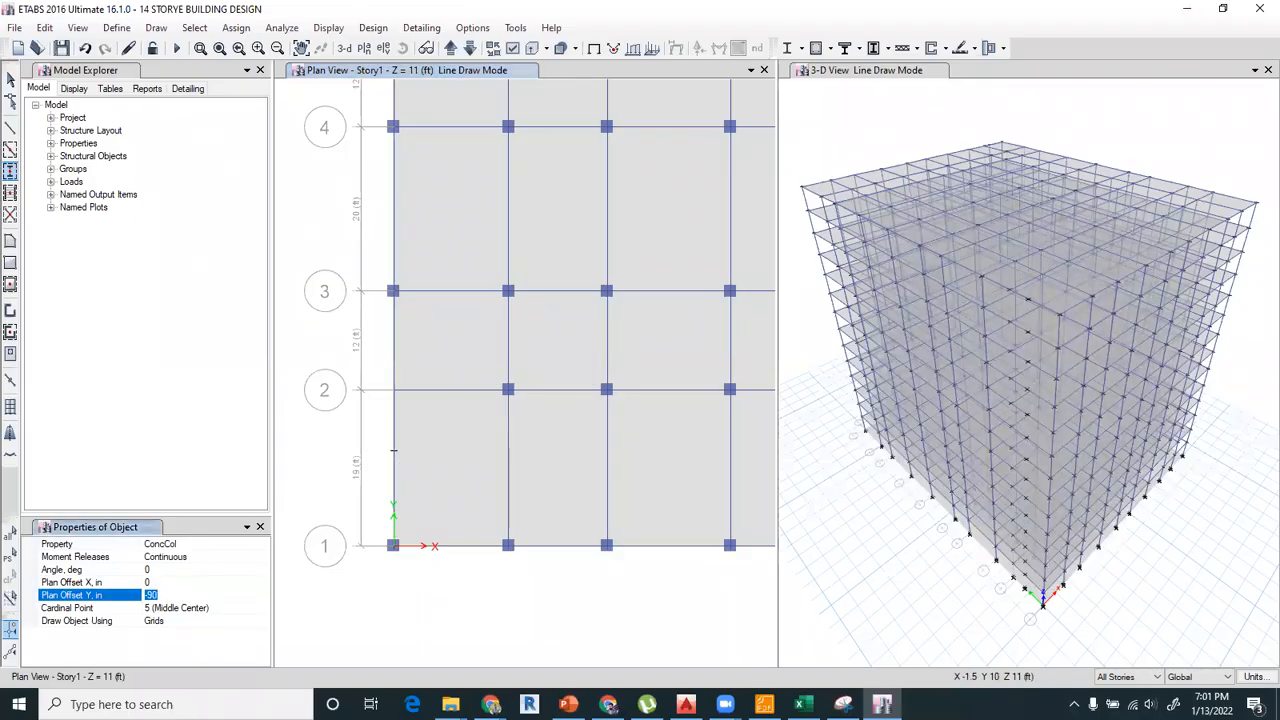
pyautogui.write('0')
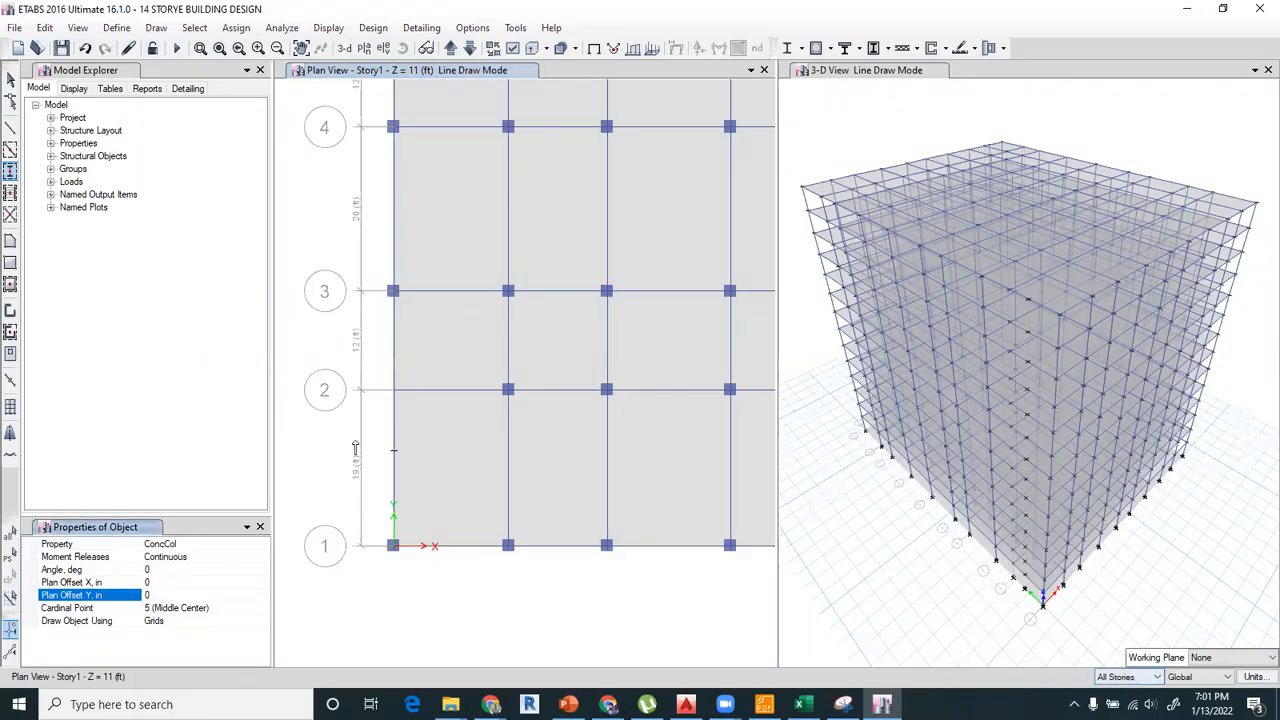
pyautogui.click(393, 451)
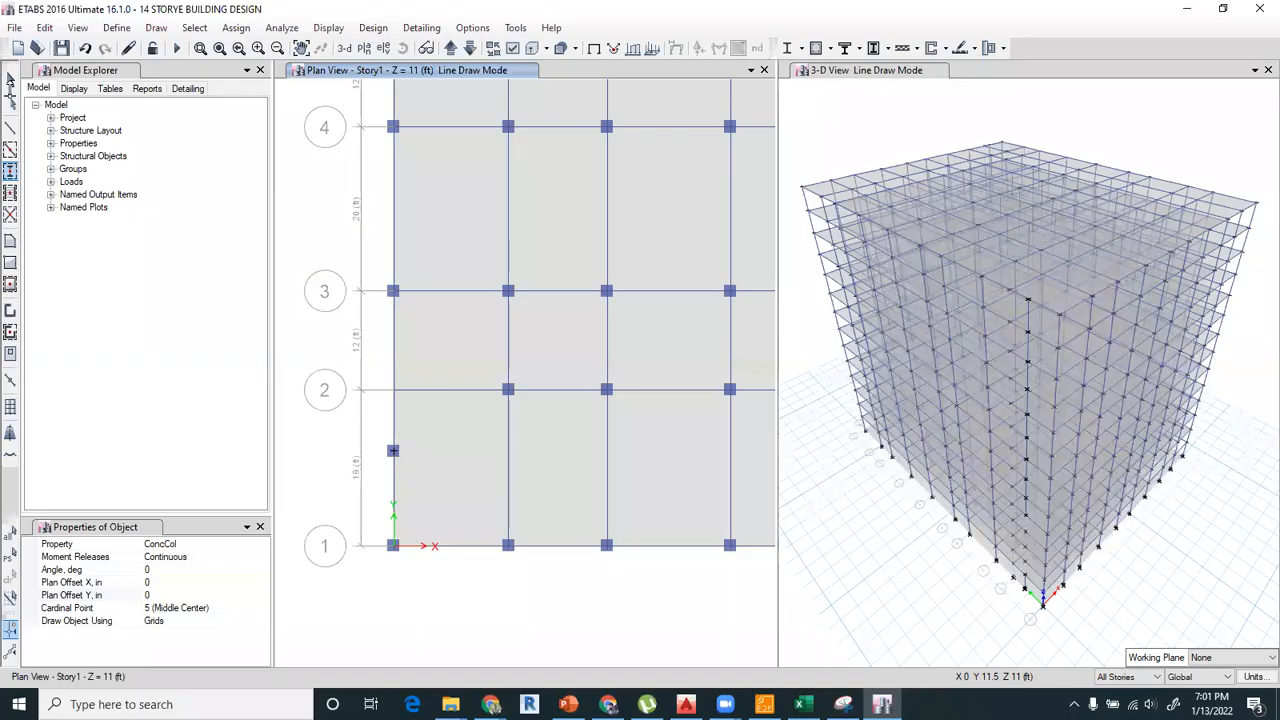
pyautogui.click(11, 80)
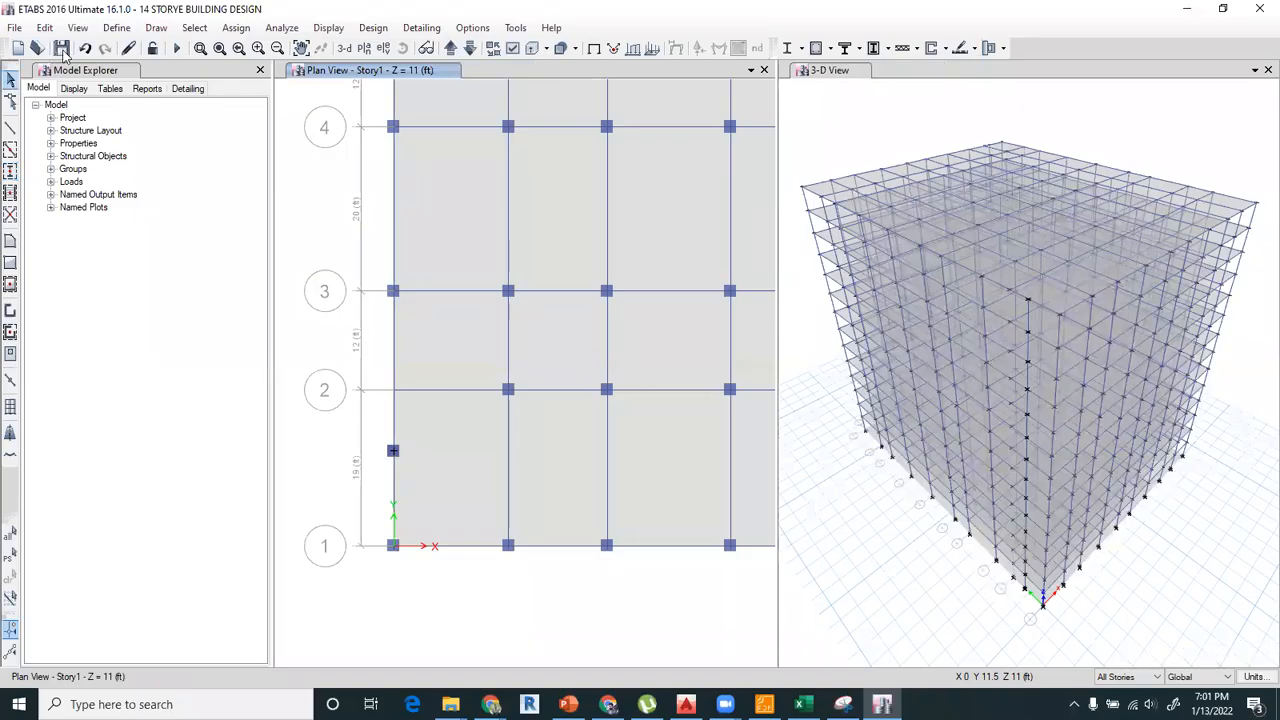
pyautogui.click(62, 48)
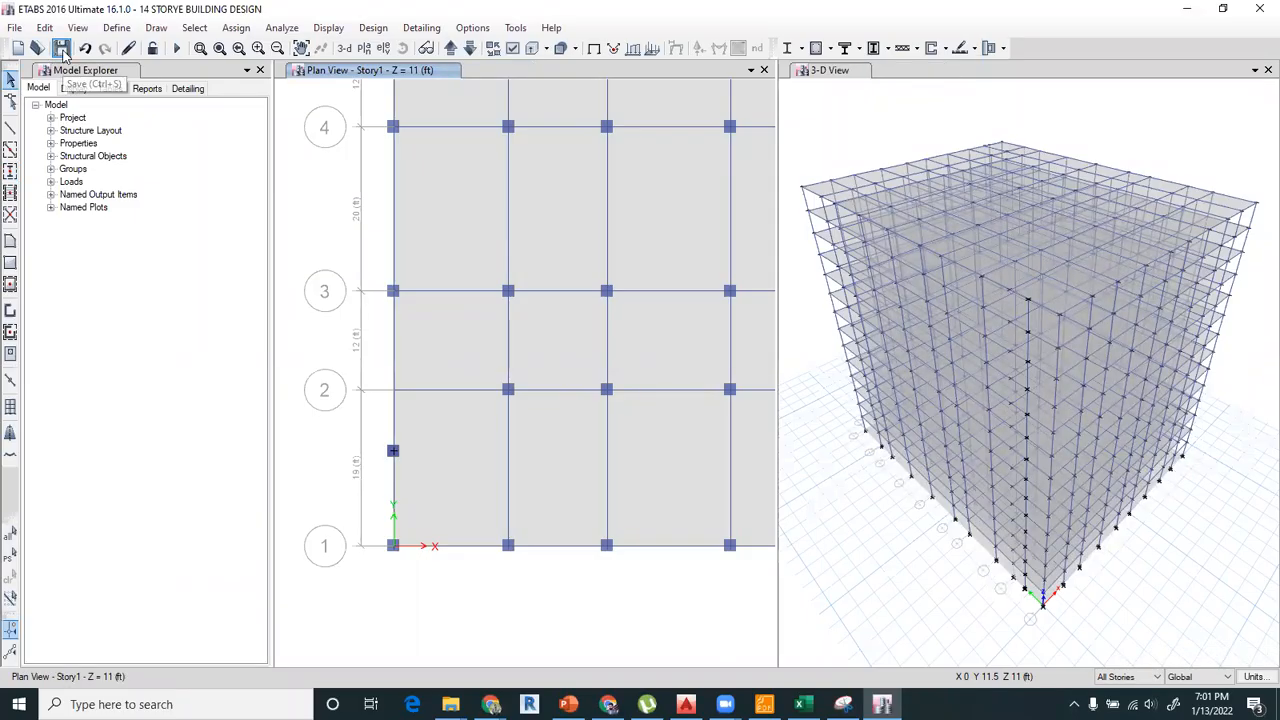
# Draw a rectangular Opening about 10 ft wide on all stories, starting at the new grid A column and extending past grid 2.
pyautogui.click(10, 262)
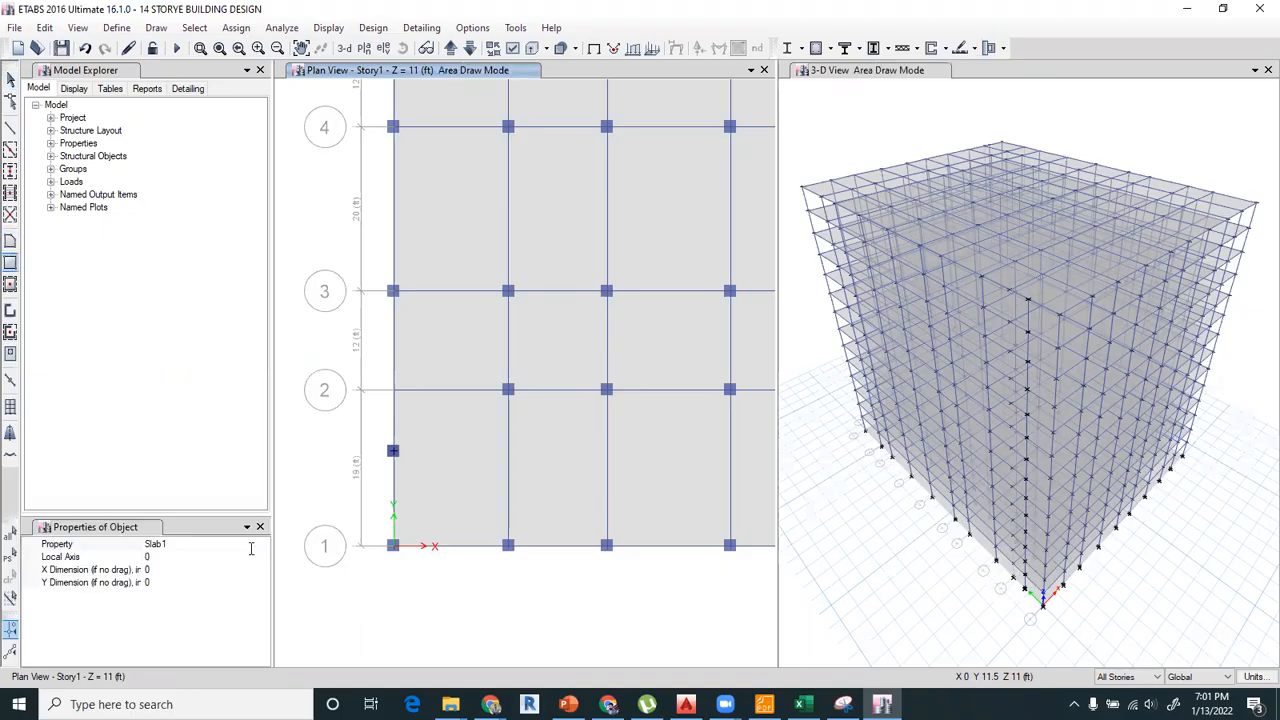
pyautogui.click(180, 544)
pyautogui.click(160, 578)
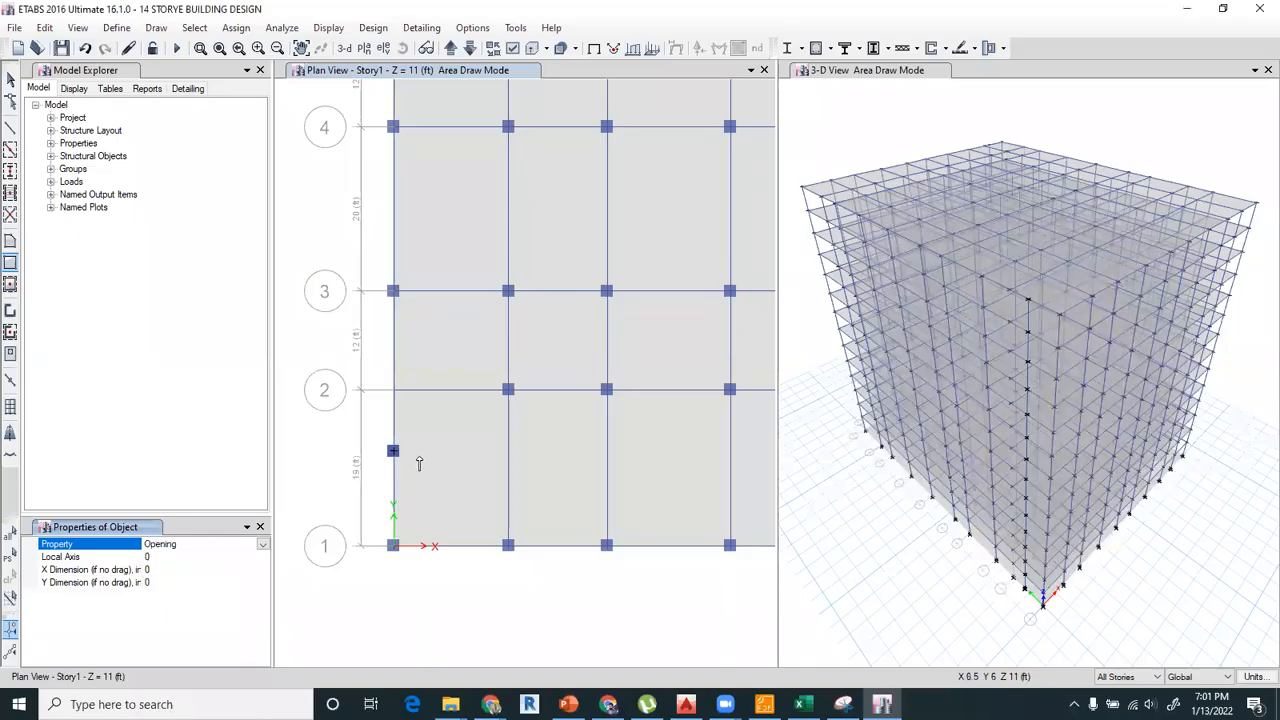
pyautogui.moveTo(393, 451); pyautogui.dragTo(476, 354)
pyautogui.press('Escape')
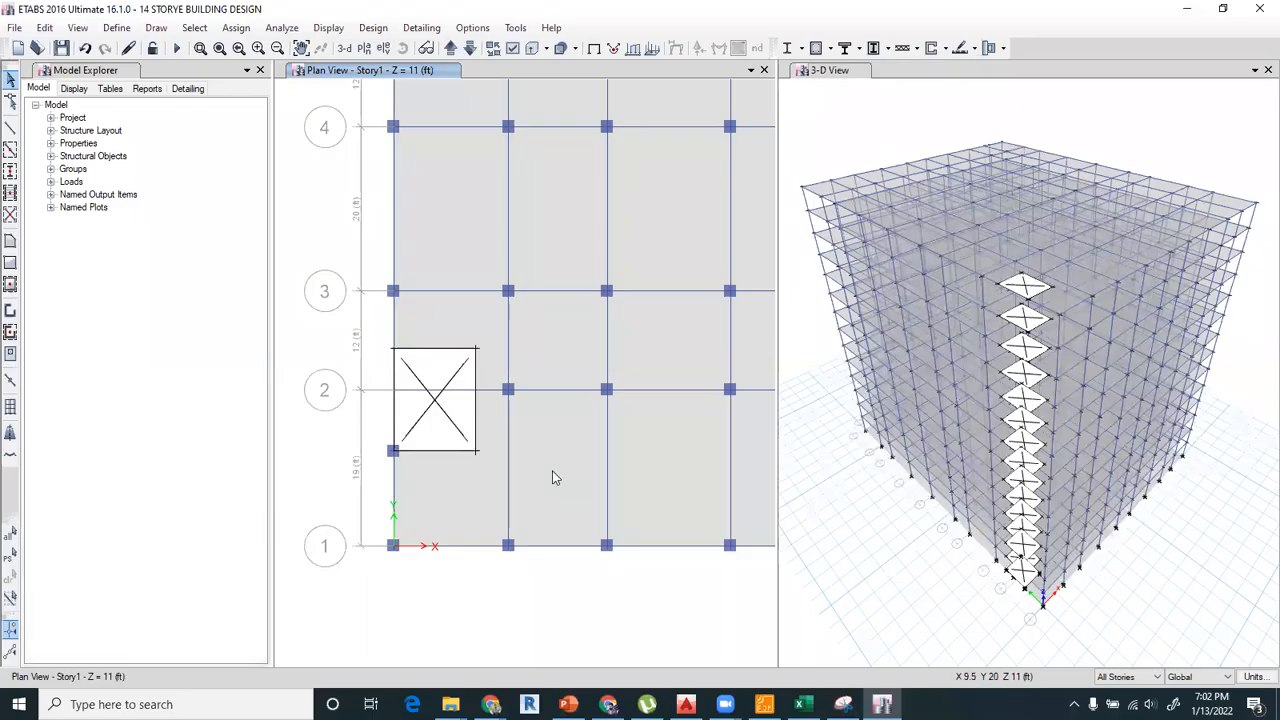
# Delete the grid 2 beam between A and B on all stories and redraw it as A-LatBm from the opening's edge to B-2.
pyautogui.click(480, 390)
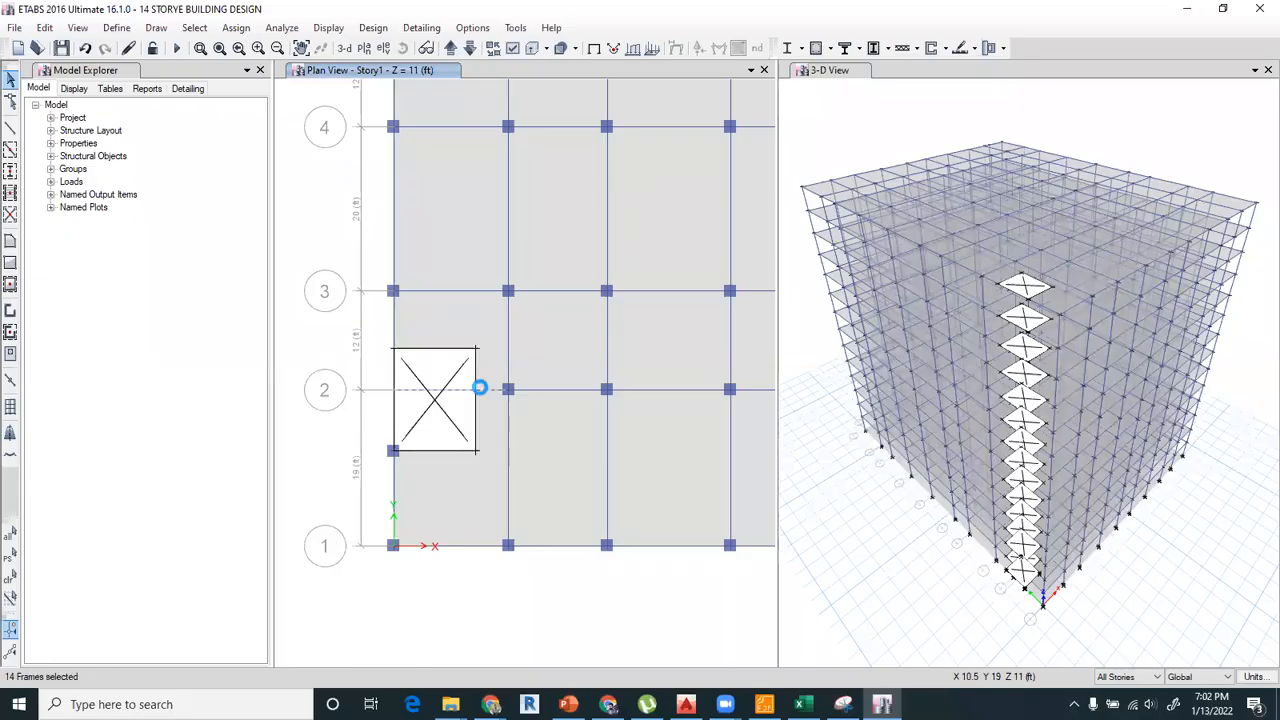
pyautogui.press('Delete')
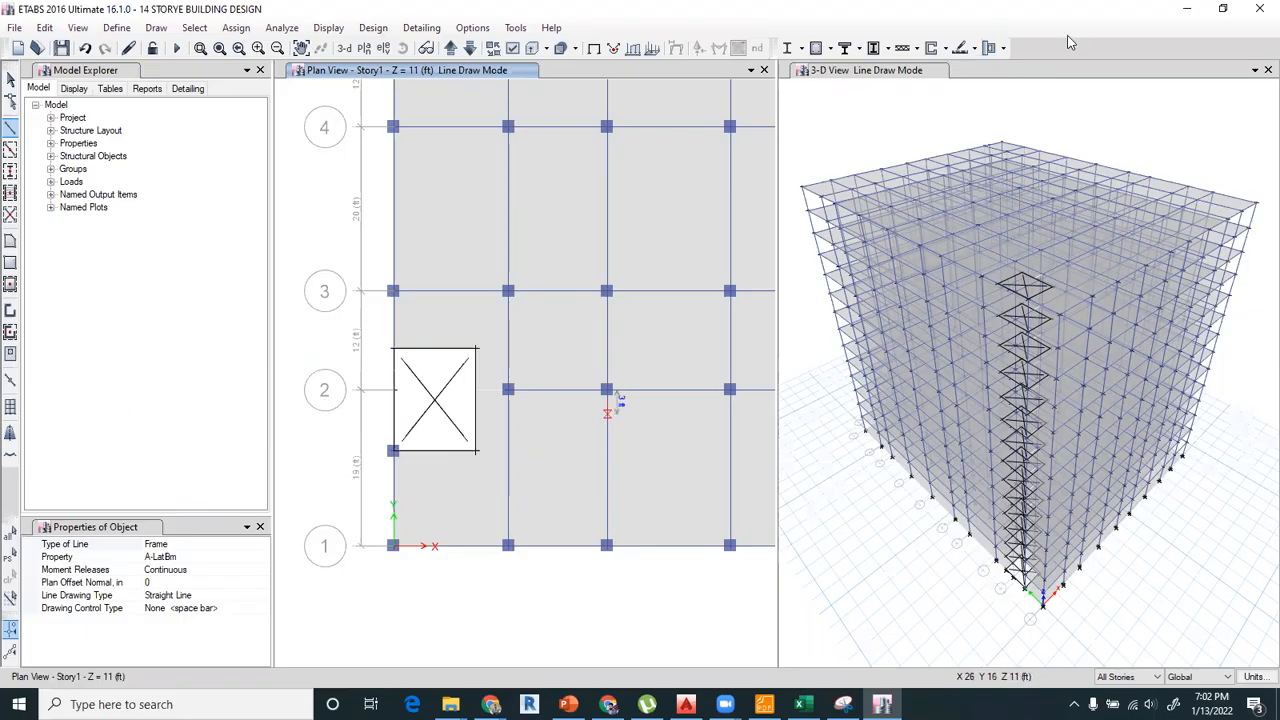
pyautogui.click(1265, 71)
pyautogui.moveTo(545, 500); pyautogui.dragTo(510, 352, button='middle')
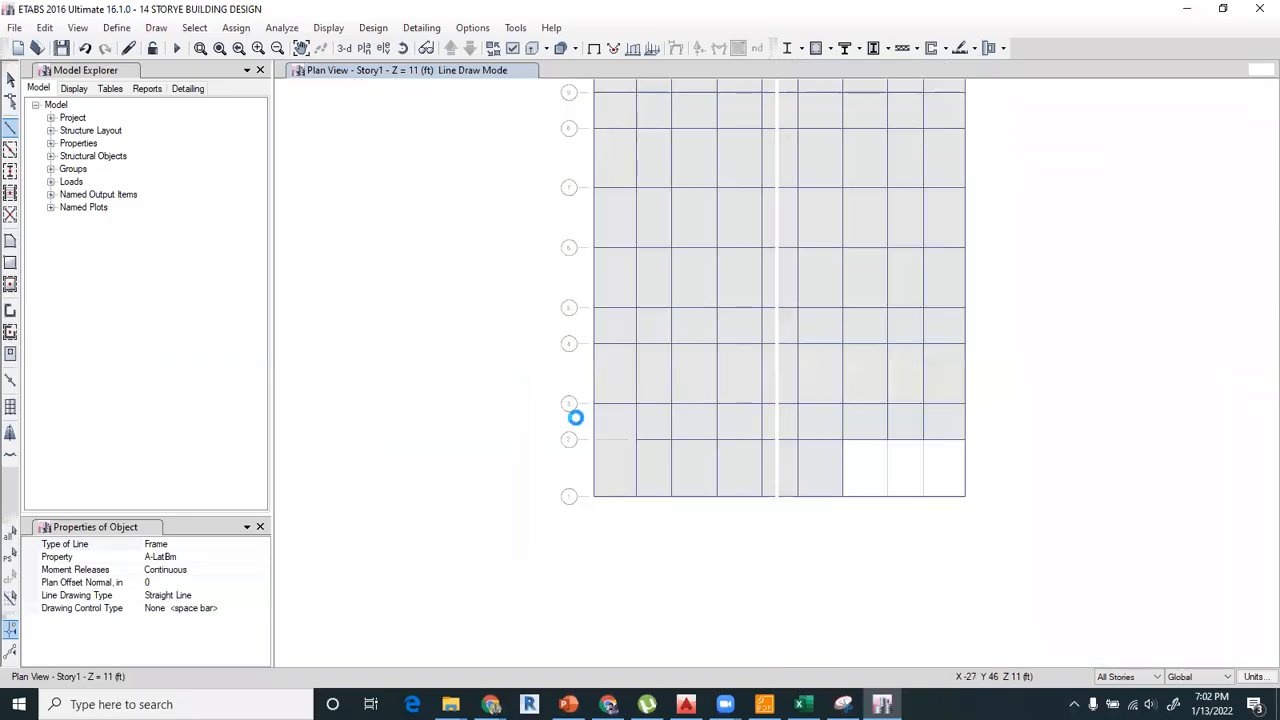
pyautogui.scroll(3, 592, 448)
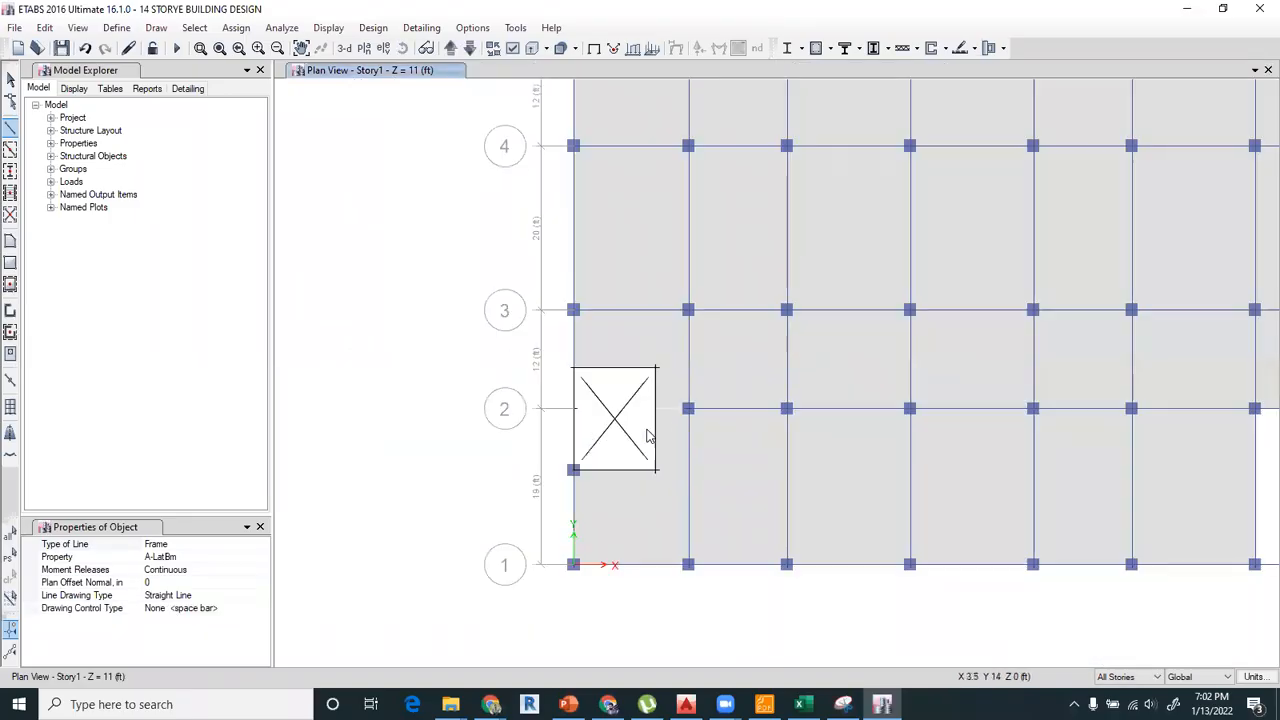
pyautogui.click(665, 414)
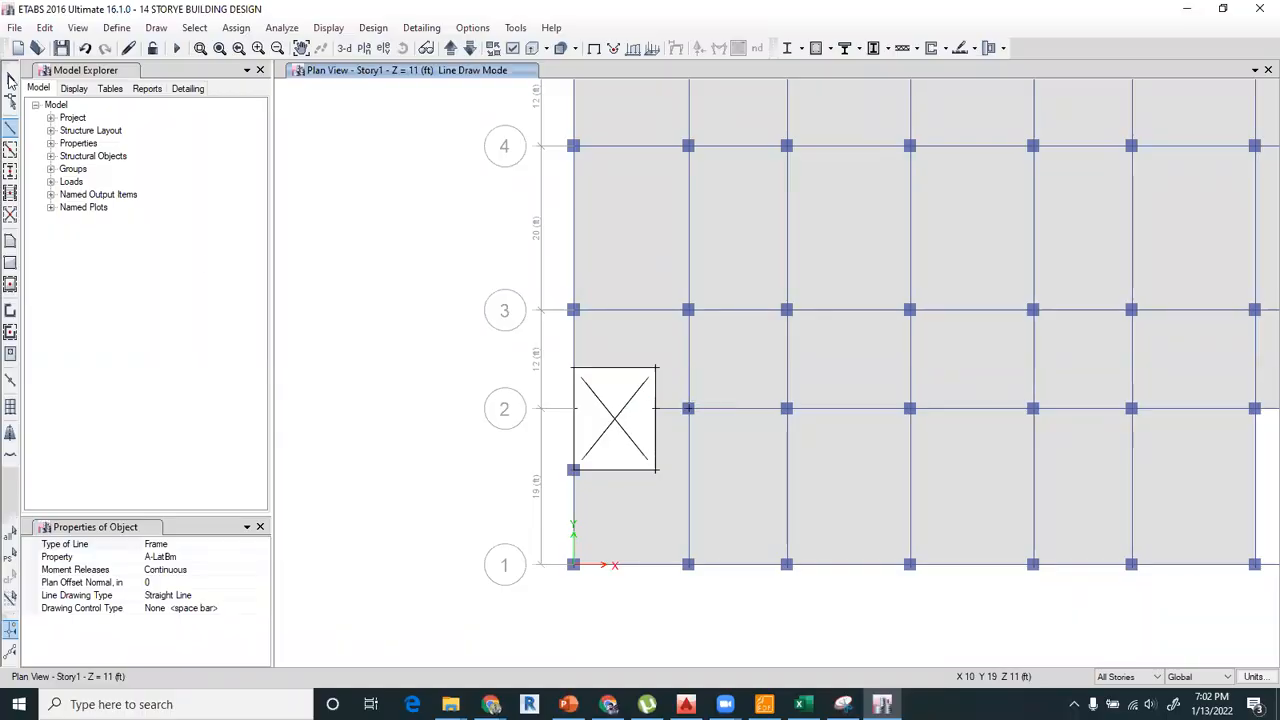
pyautogui.press('Escape')
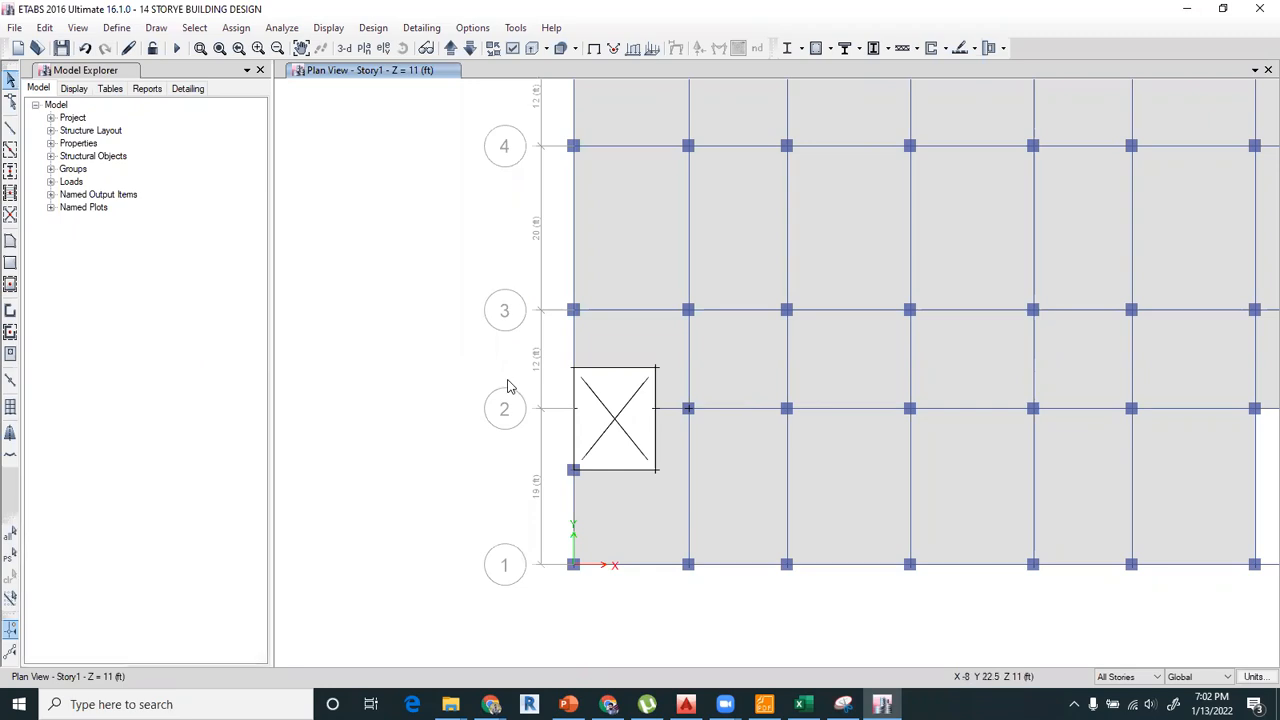
pyautogui.scroll(-3, 698, 248)
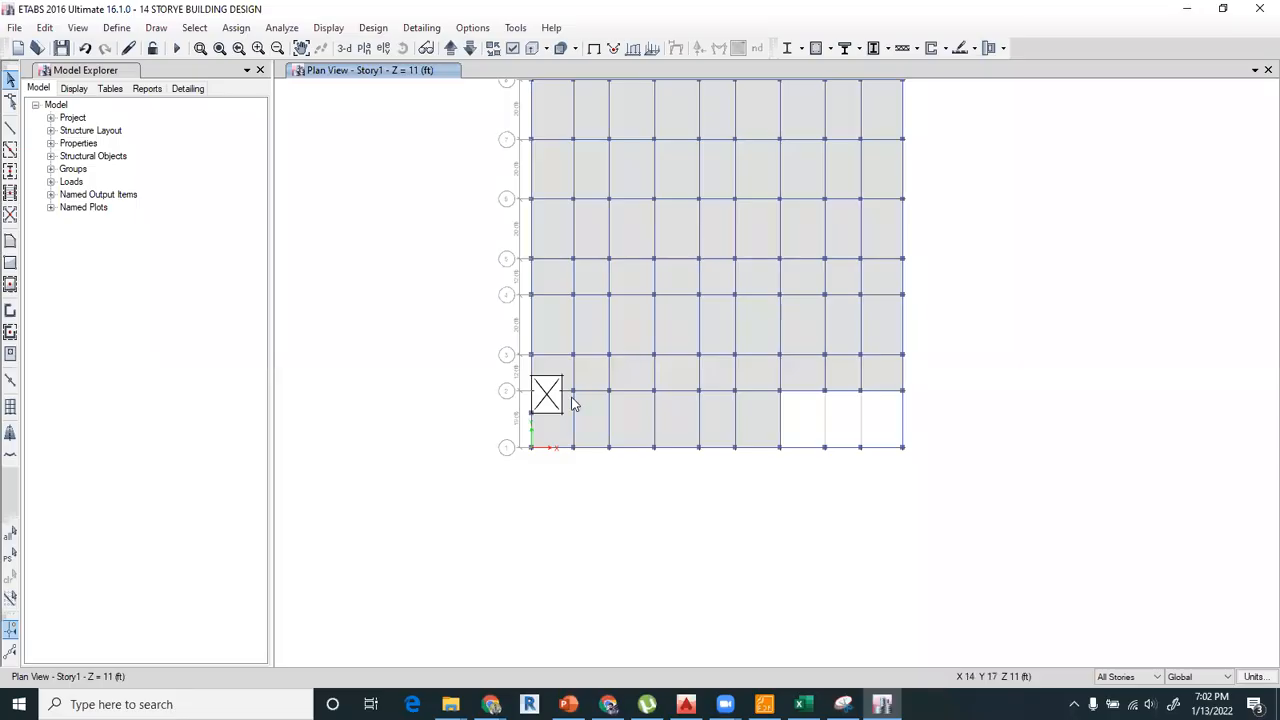
pyautogui.scroll(3, 562, 403)
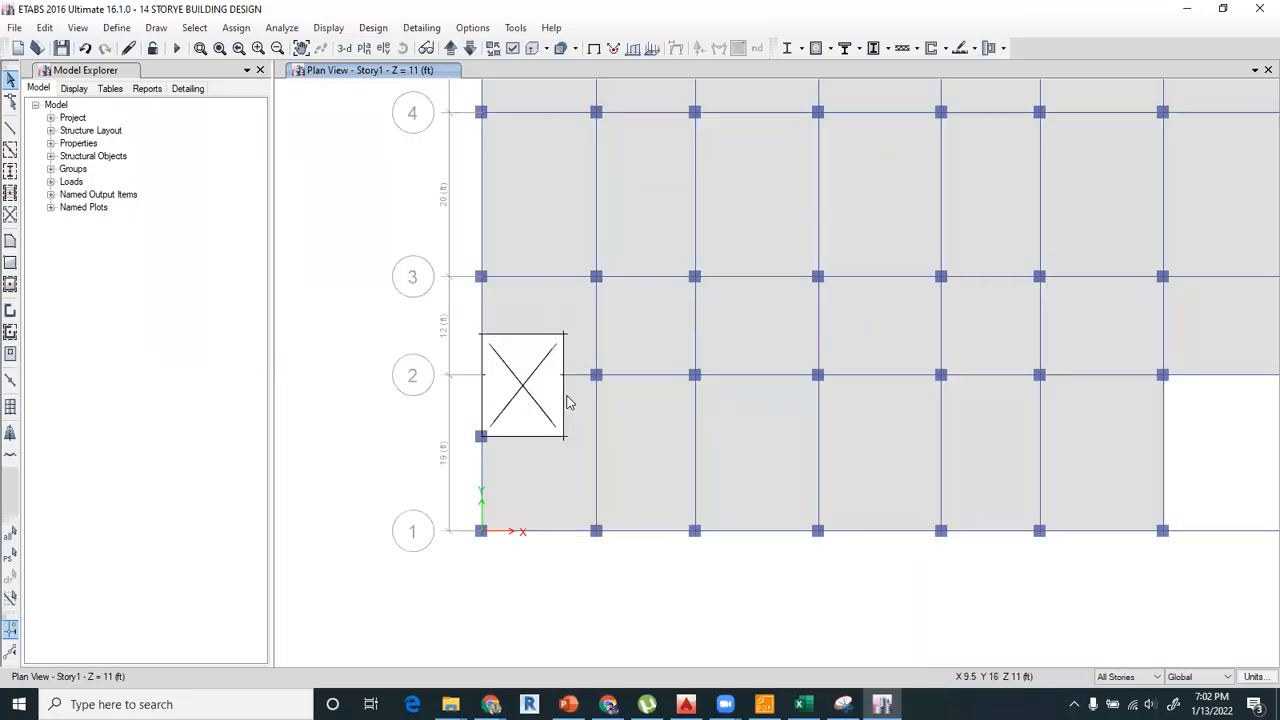
pyautogui.click(543, 280)
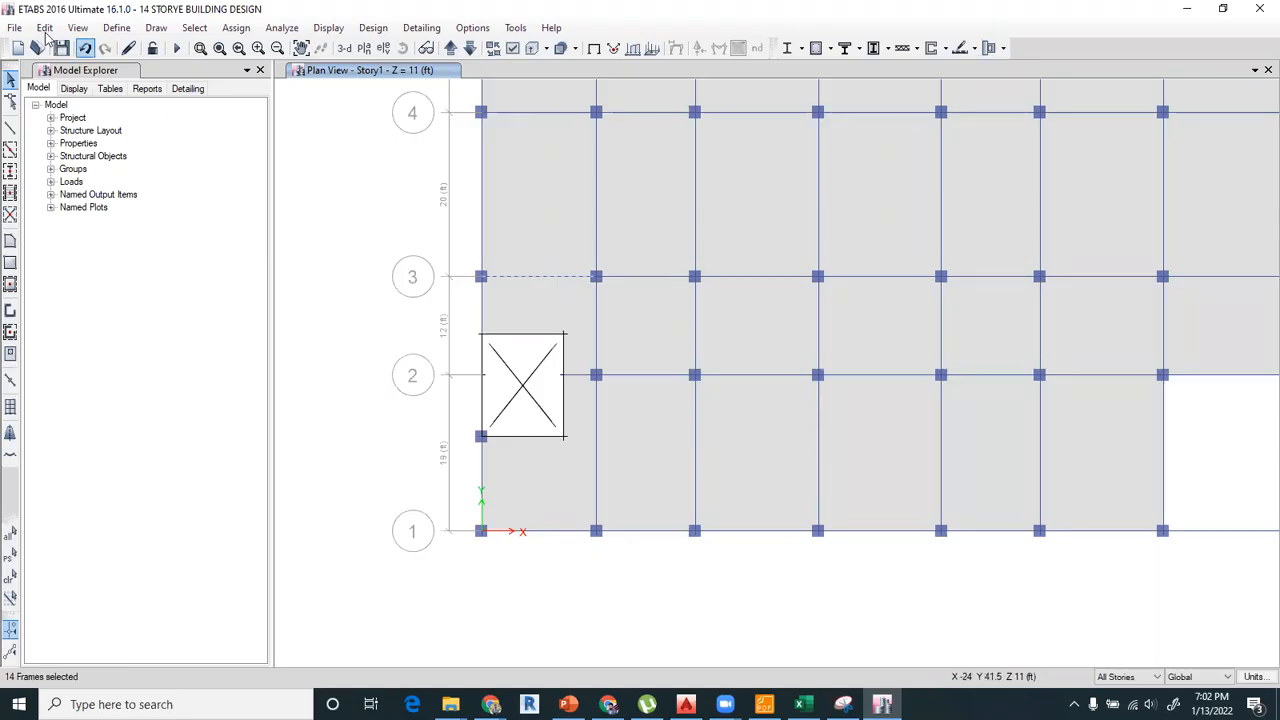
pyautogui.click(45, 28)
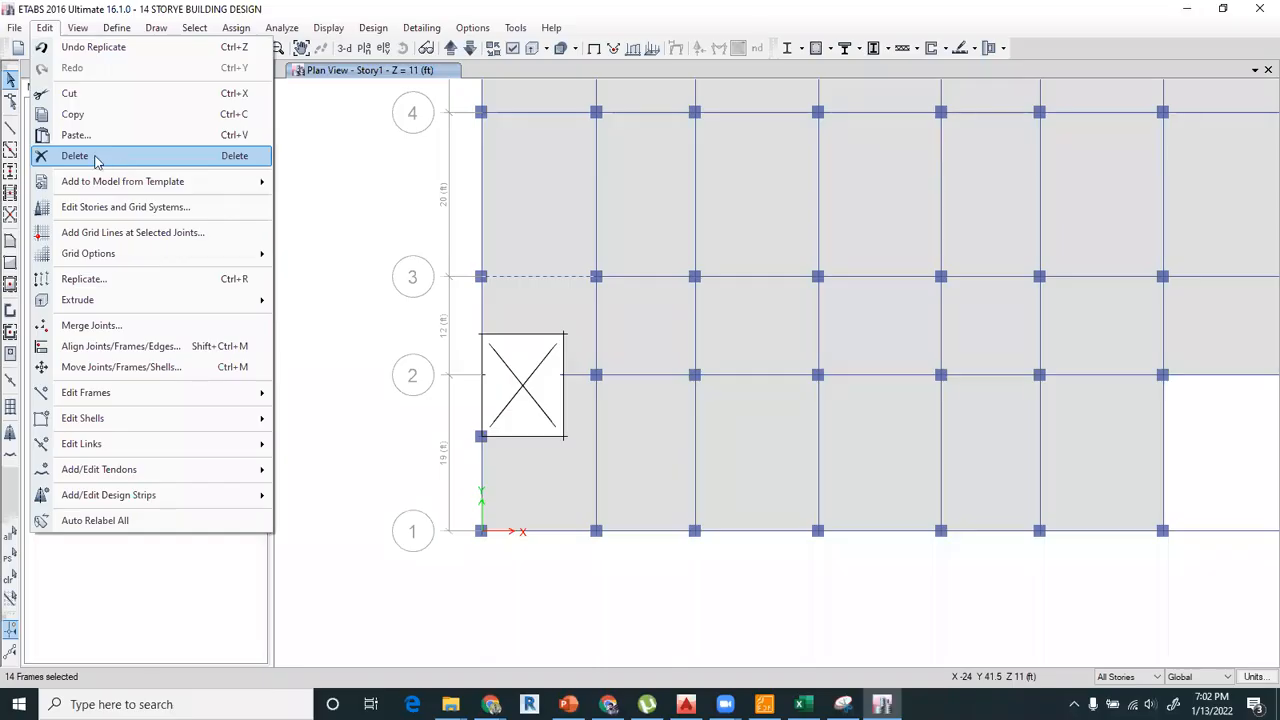
pyautogui.press('Escape')
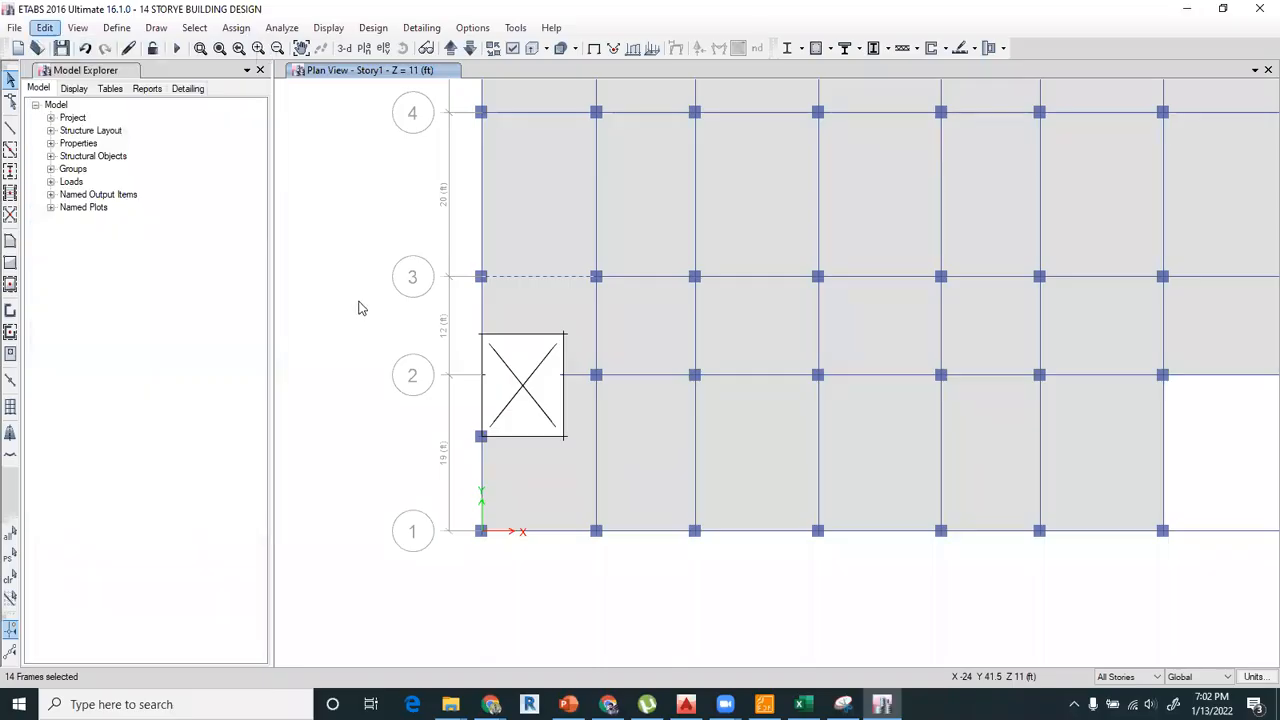
pyautogui.click(12, 578)
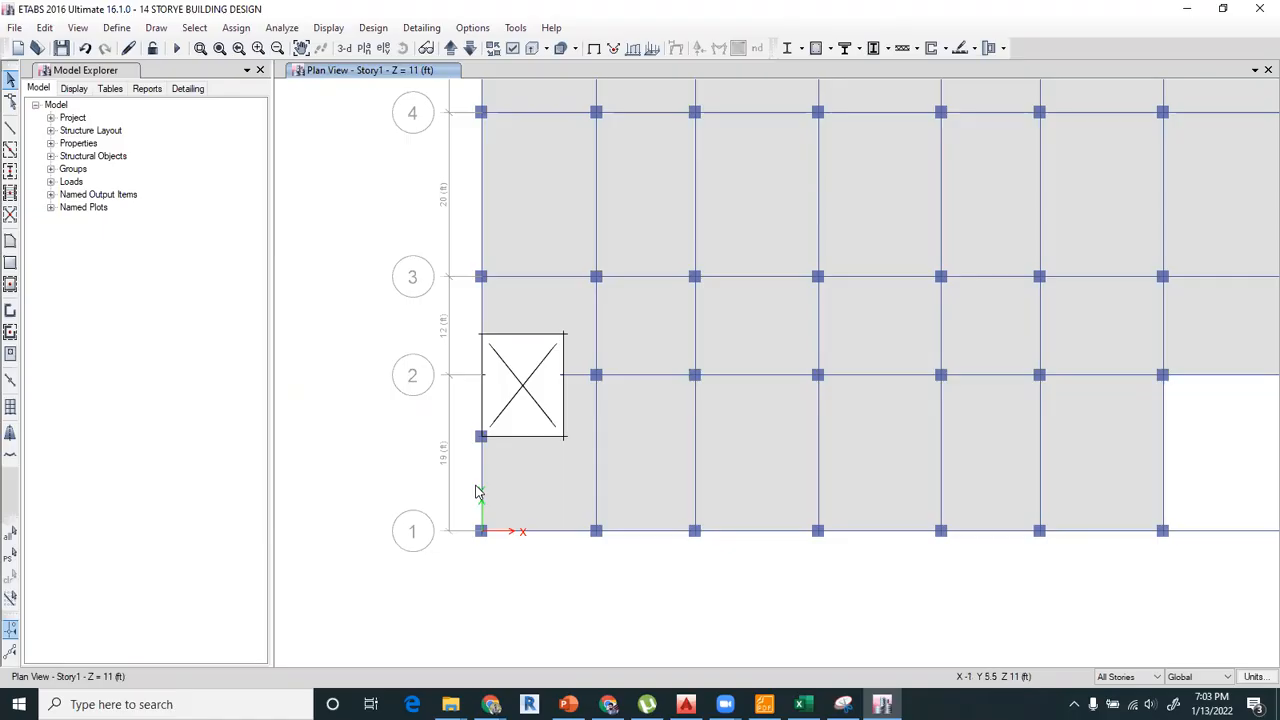
# Try drawing a slanted A-LatBm beam freehand outside the plan beside grid A, and undo it.
pyautogui.click(157, 30)
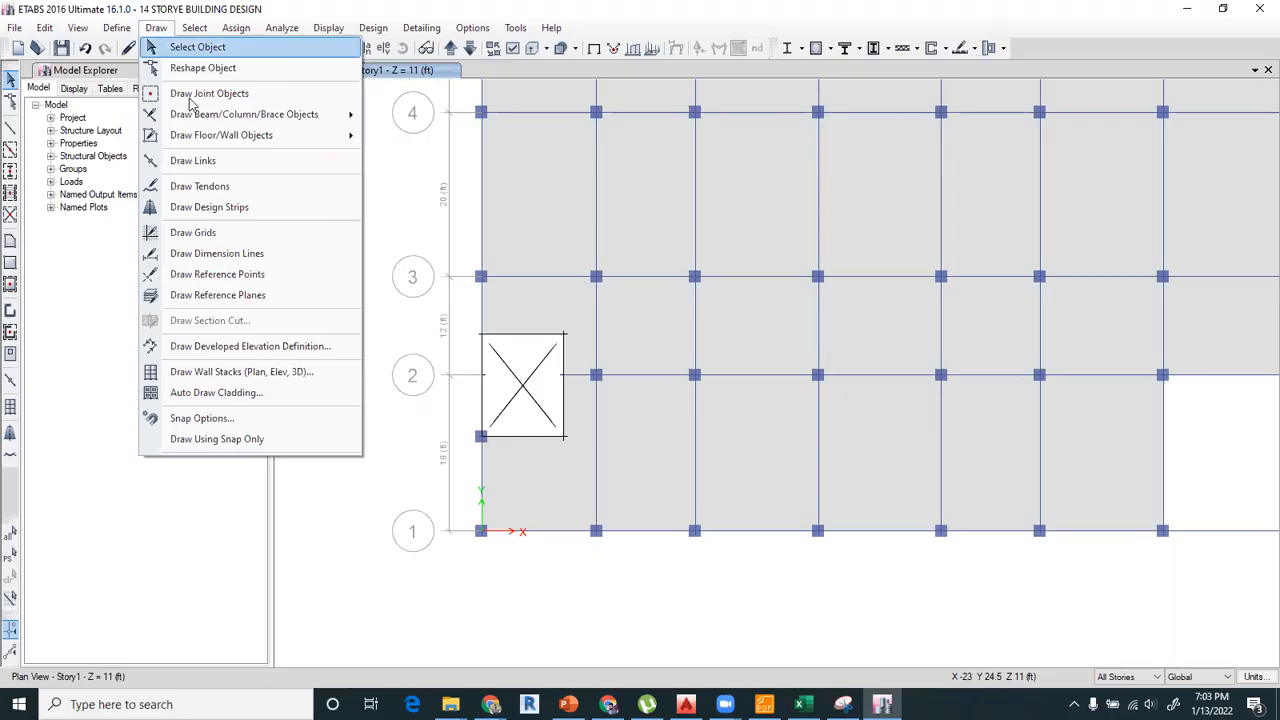
pyautogui.moveTo(205, 117)
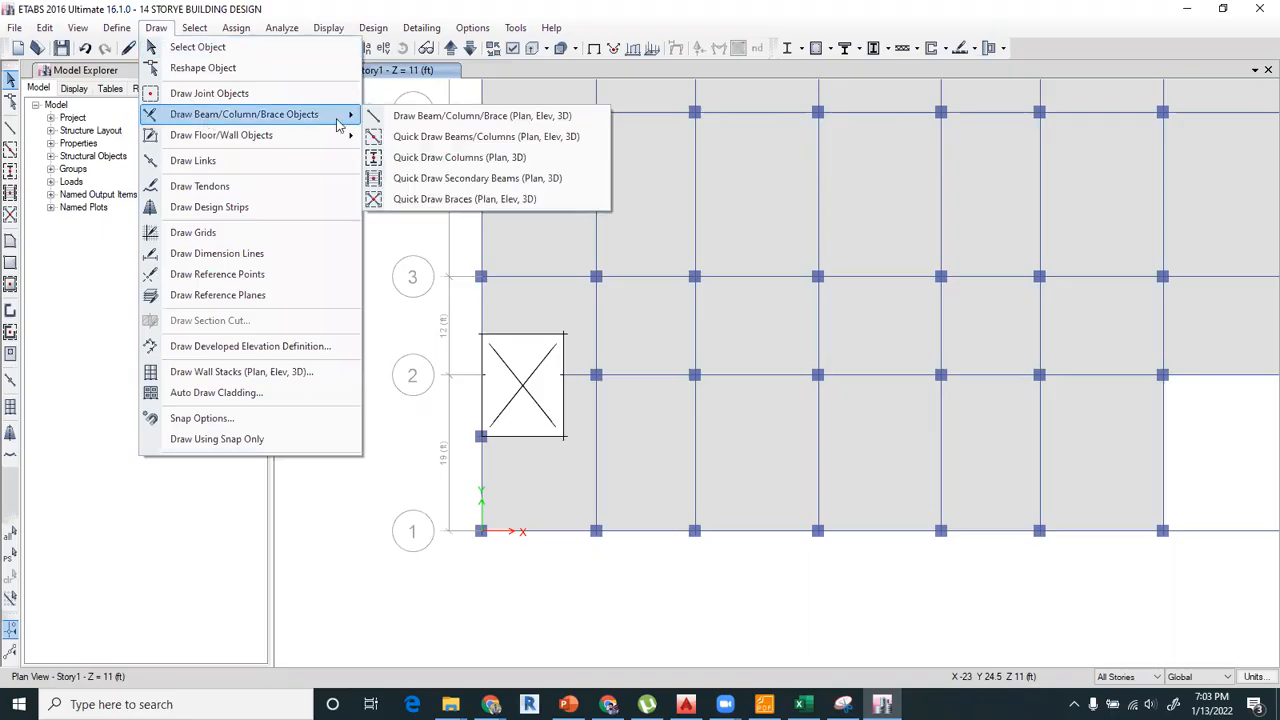
pyautogui.click(407, 118)
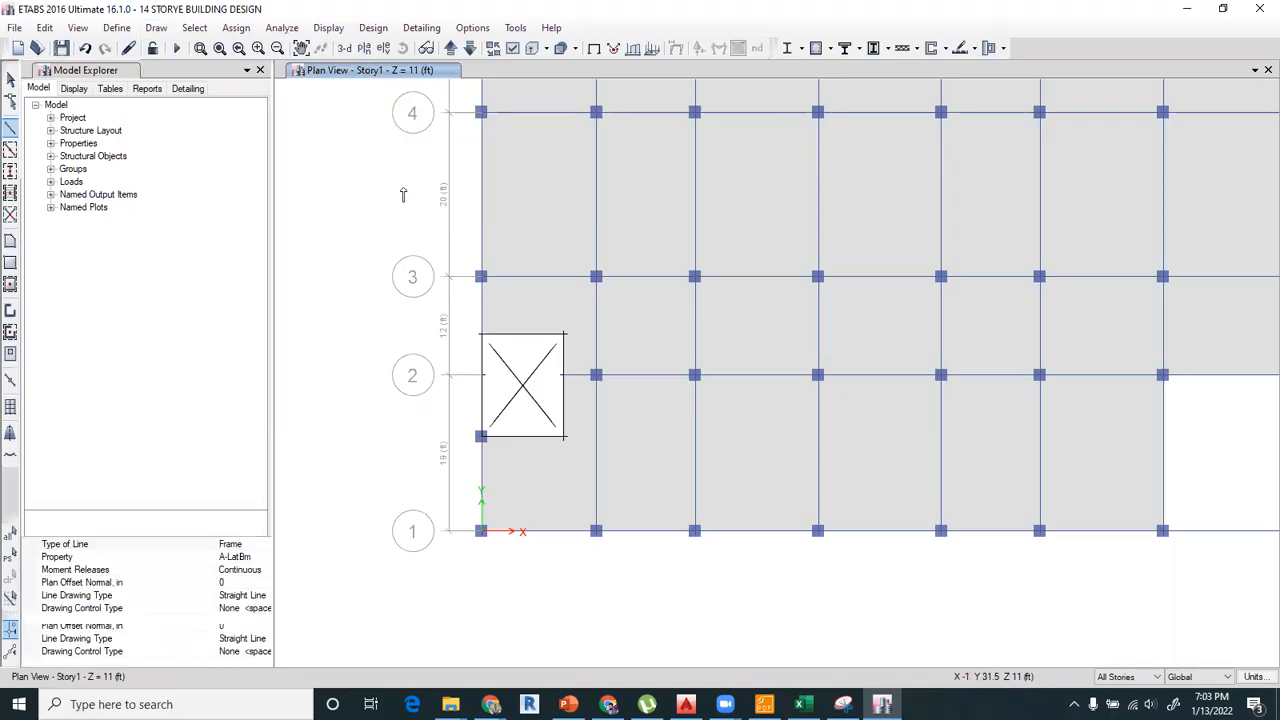
pyautogui.click(353, 385)
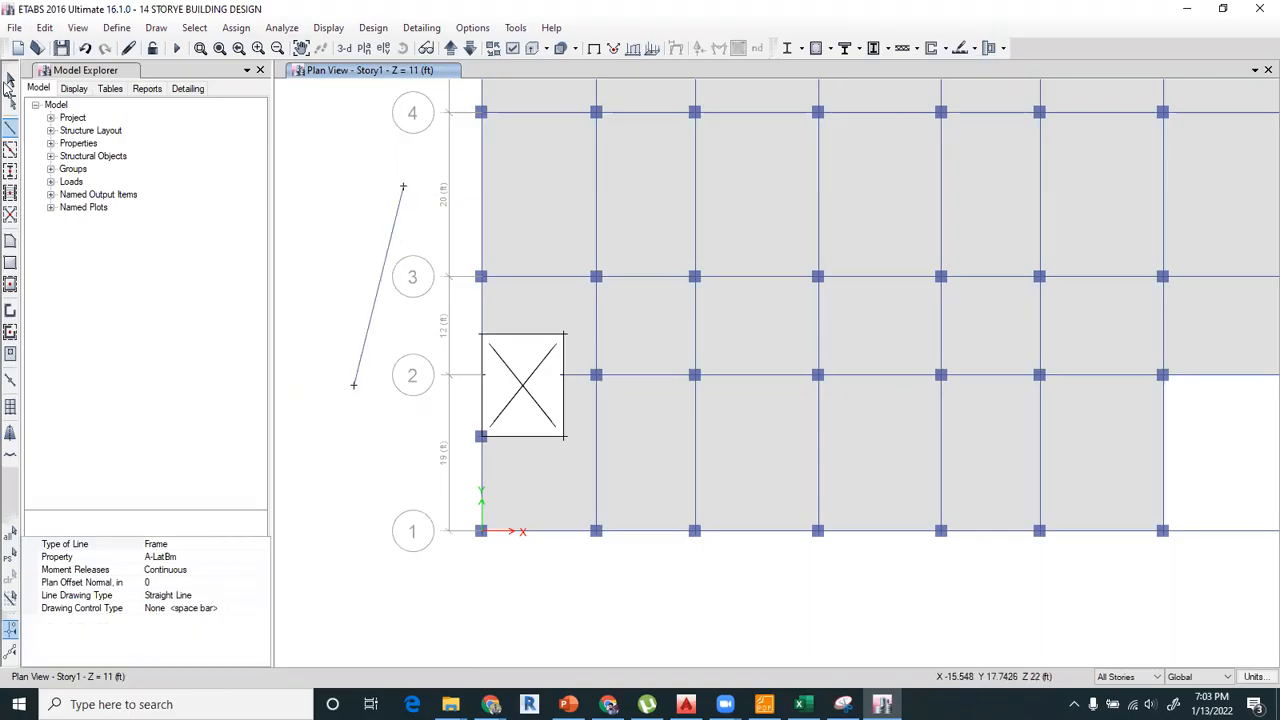
pyautogui.press('Escape')
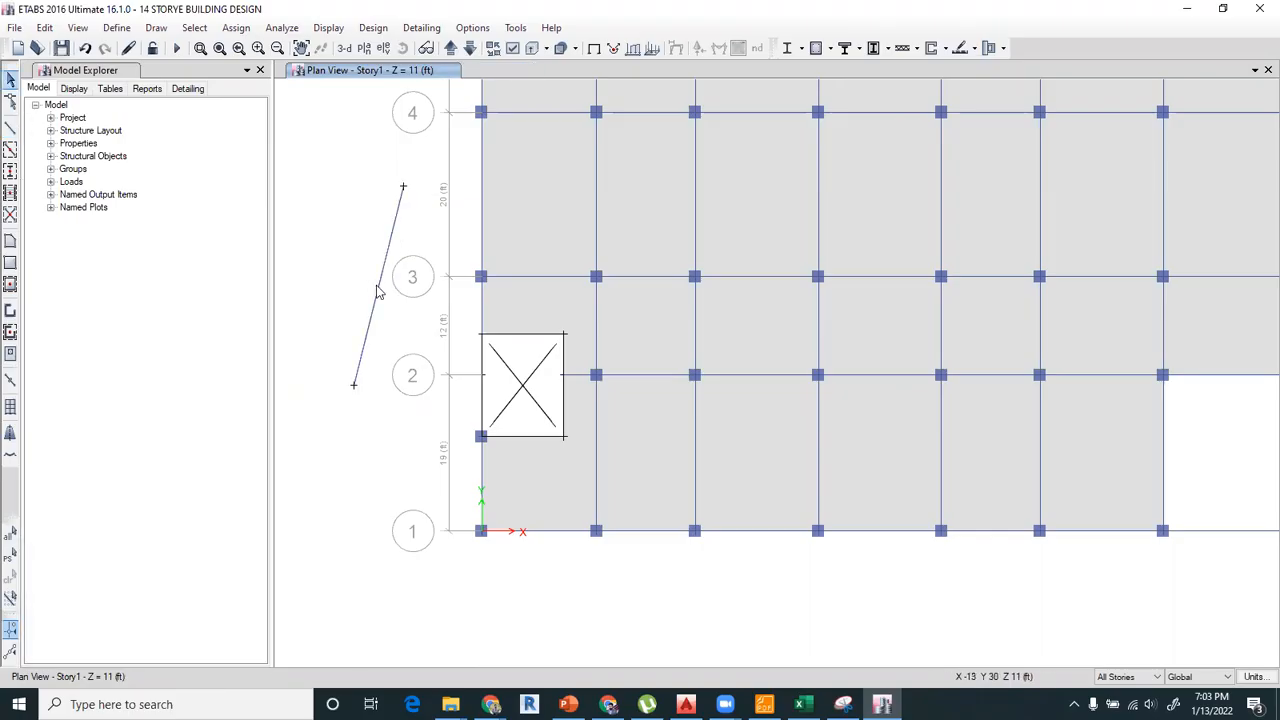
pyautogui.hotkey('ctrl', 'z')
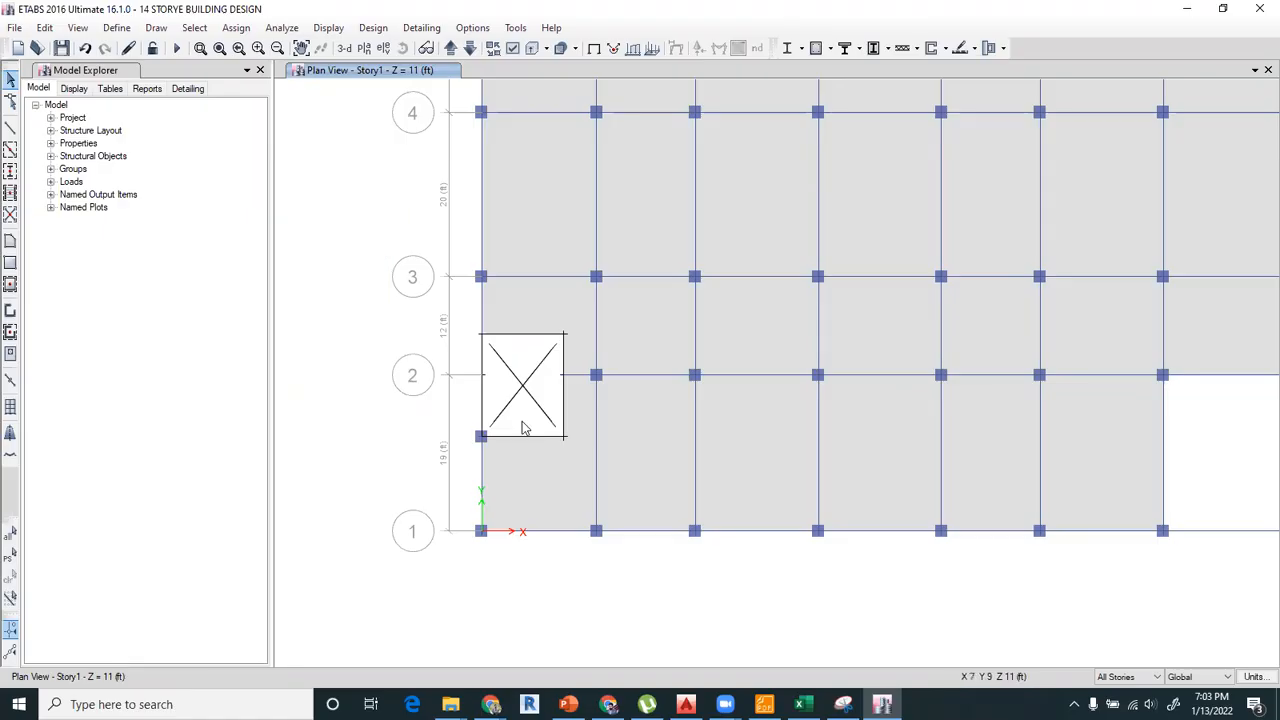
# Draw a rectangular Opening 10 ft by 12.5 ft on all stories, starting at the grid 10 column between I and J and extending past grid I.
pyautogui.scroll(-5, 521, 415)
pyautogui.moveTo(742, 158); pyautogui.dragTo(717, 339, button='middle')
pyautogui.scroll(3, 784, 234)
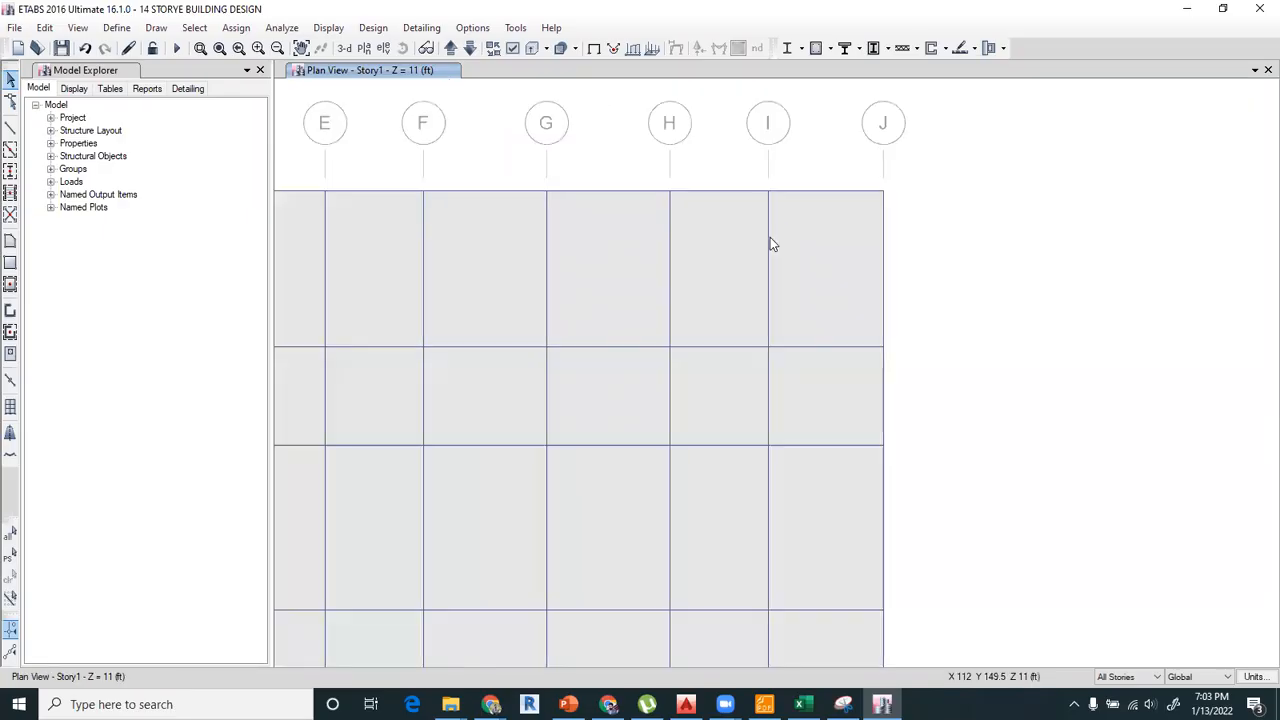
pyautogui.click(10, 262)
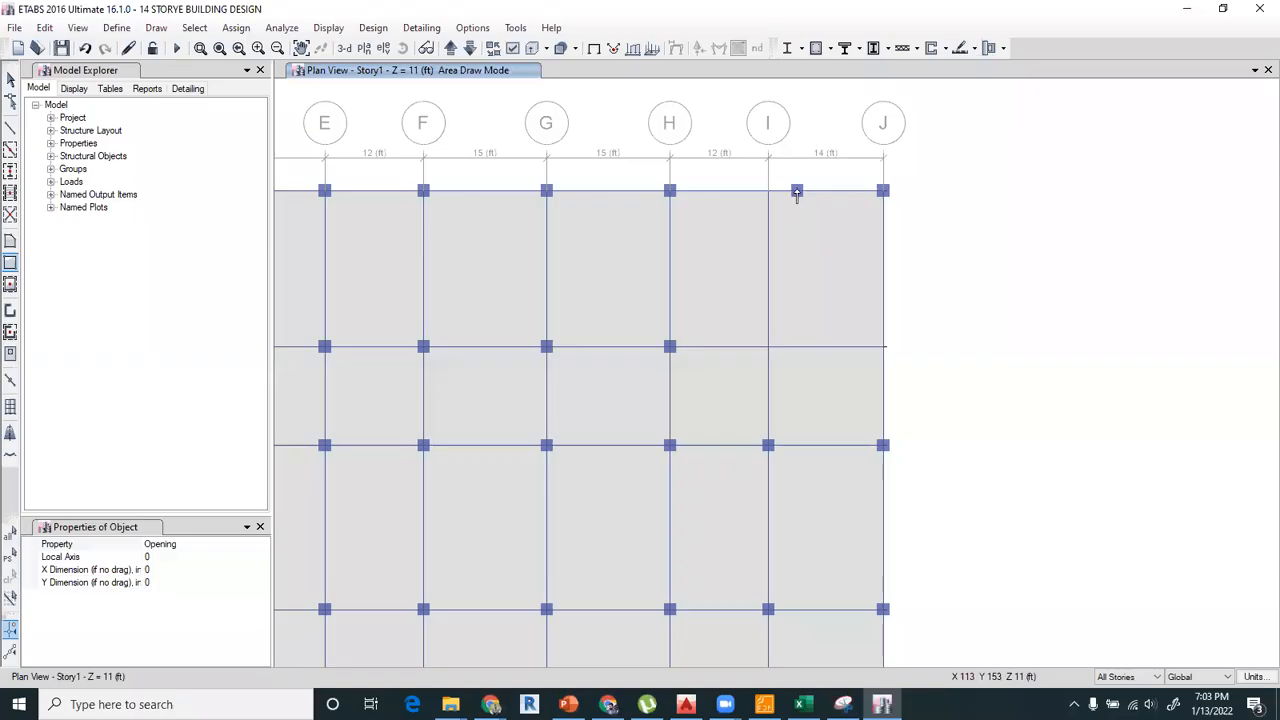
pyautogui.moveTo(797, 190); pyautogui.dragTo(718, 298)
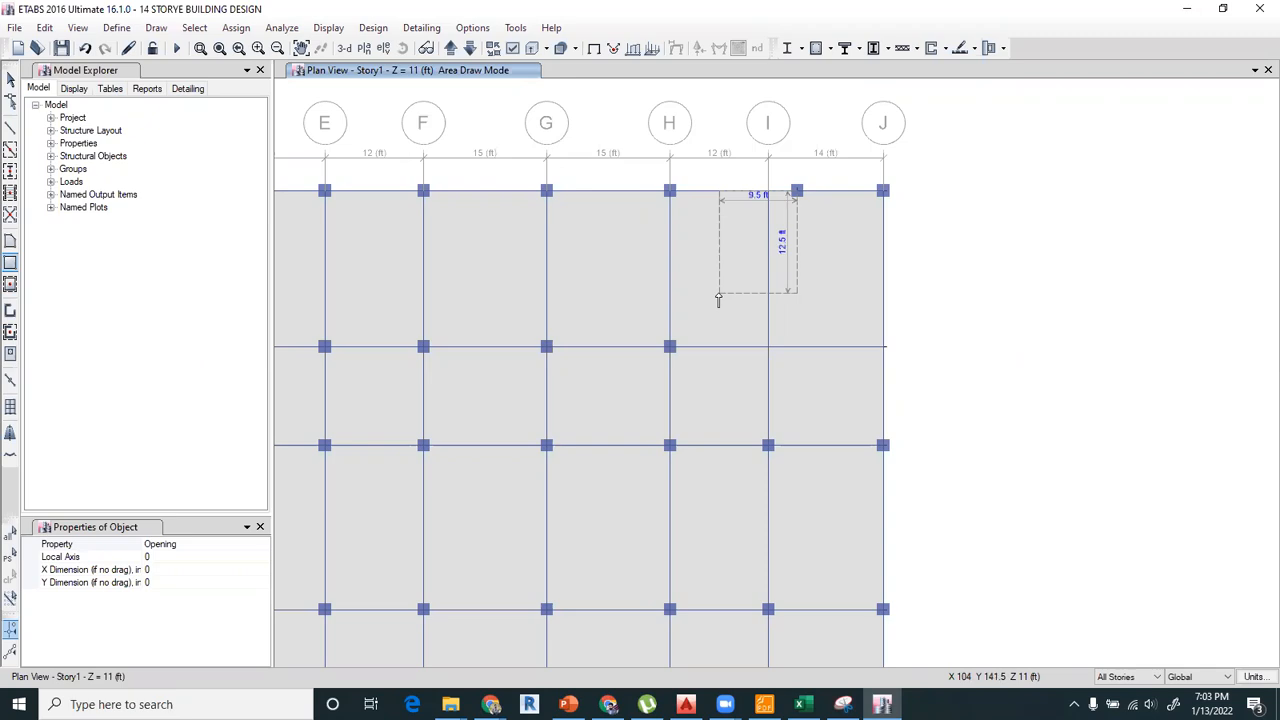
pyautogui.moveTo(718, 298); pyautogui.dragTo(719, 299)
pyautogui.hotkey('ctrl', 'z')
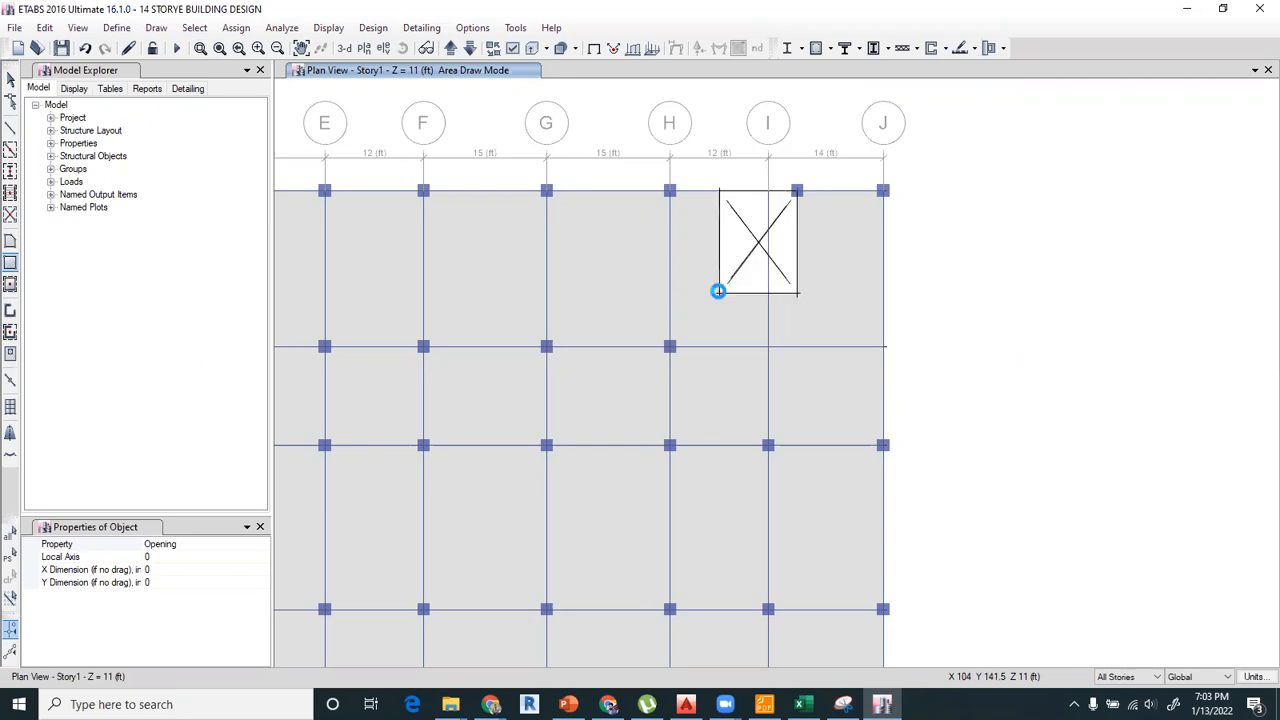
pyautogui.moveTo(797, 191); pyautogui.dragTo(715, 293)
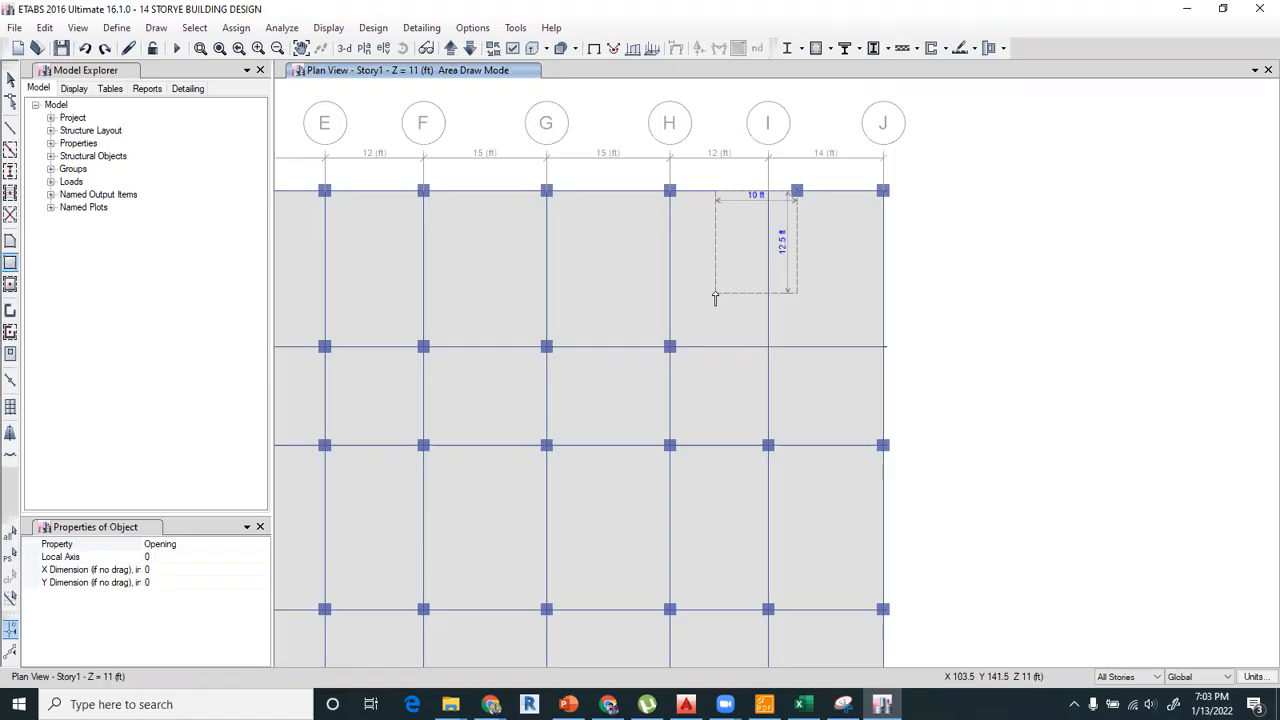
pyautogui.click(11, 80)
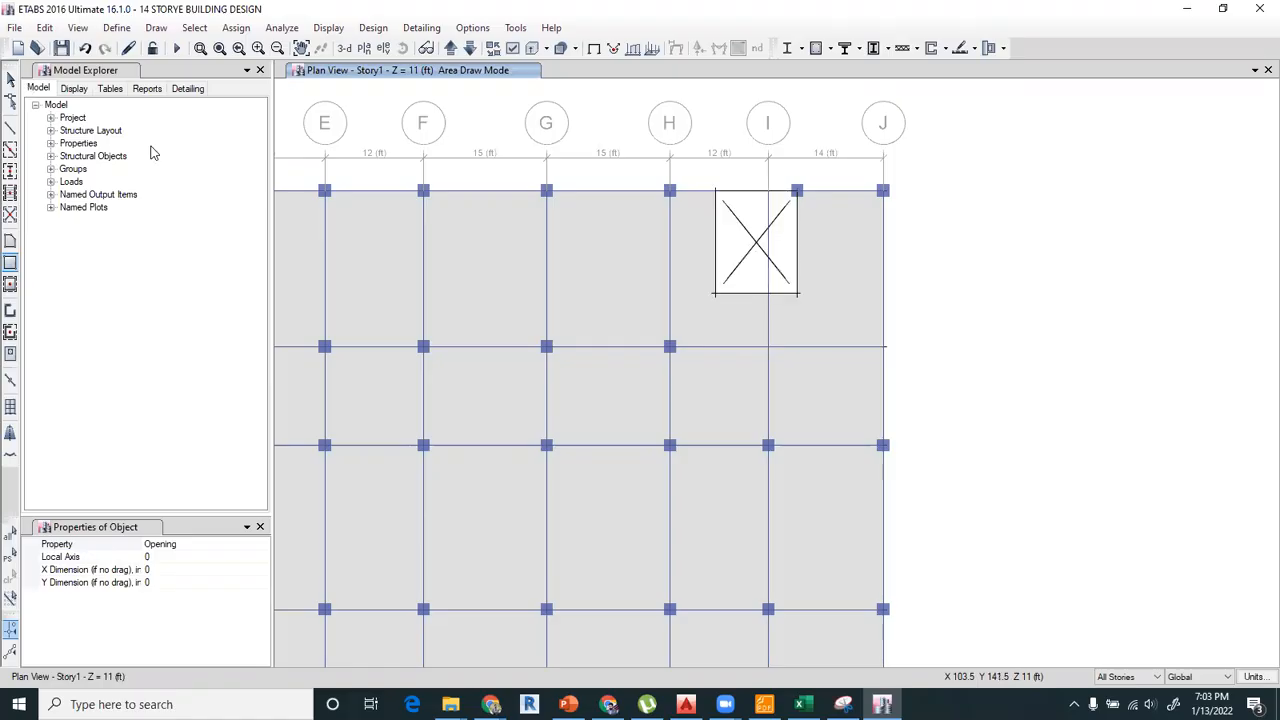
# Delete the grid I beam between 9 and 10 on all stories and redraw it as A-LatBm from I-9 to the opening's edge.
pyautogui.click(768, 314)
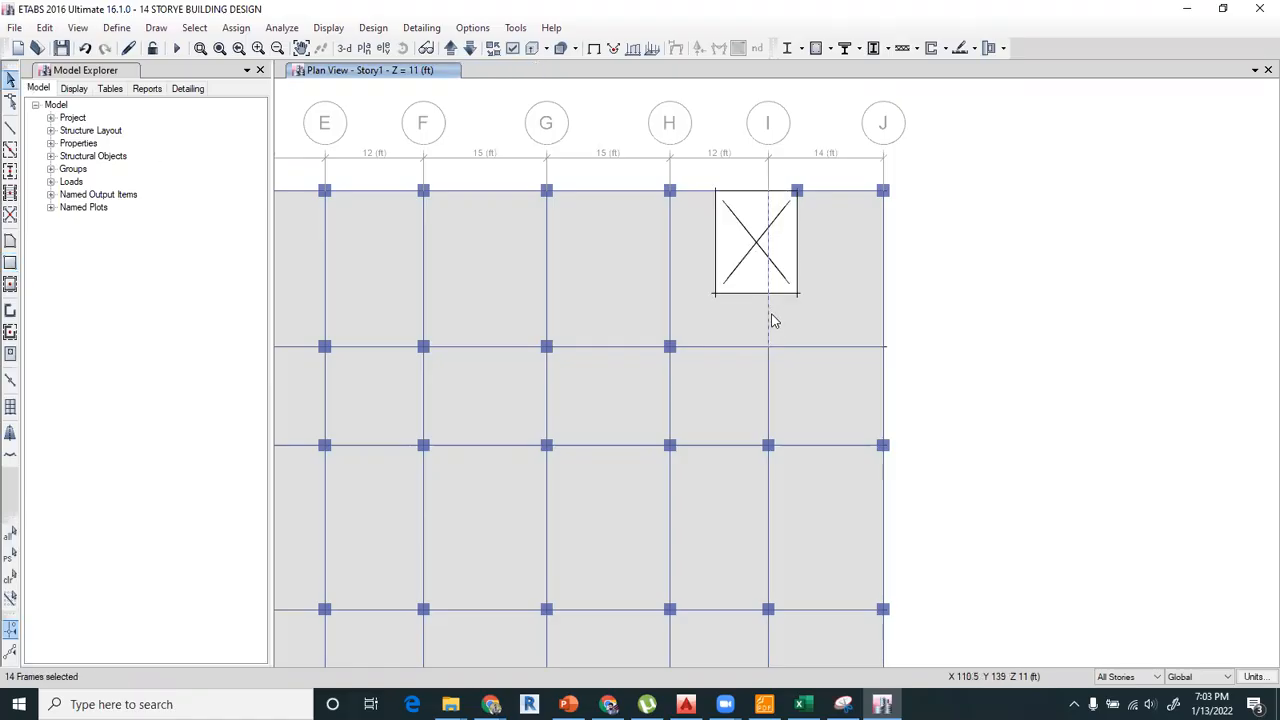
pyautogui.press('Delete')
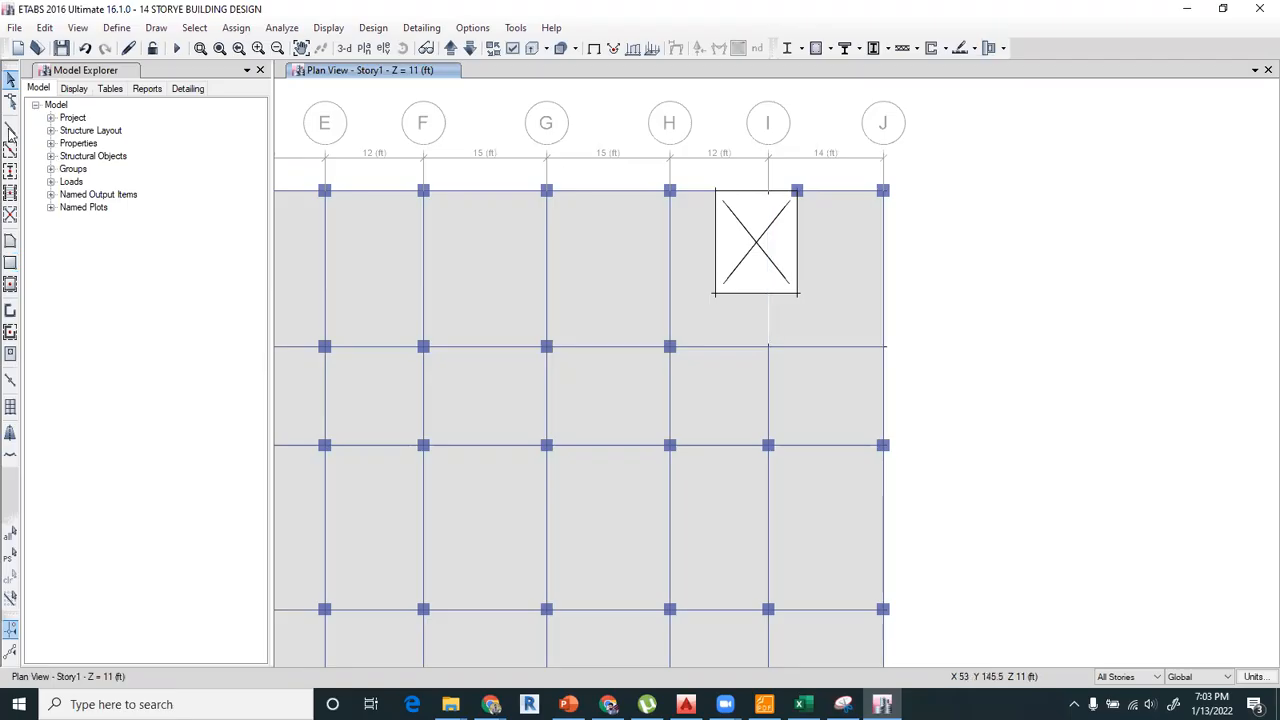
pyautogui.click(11, 128)
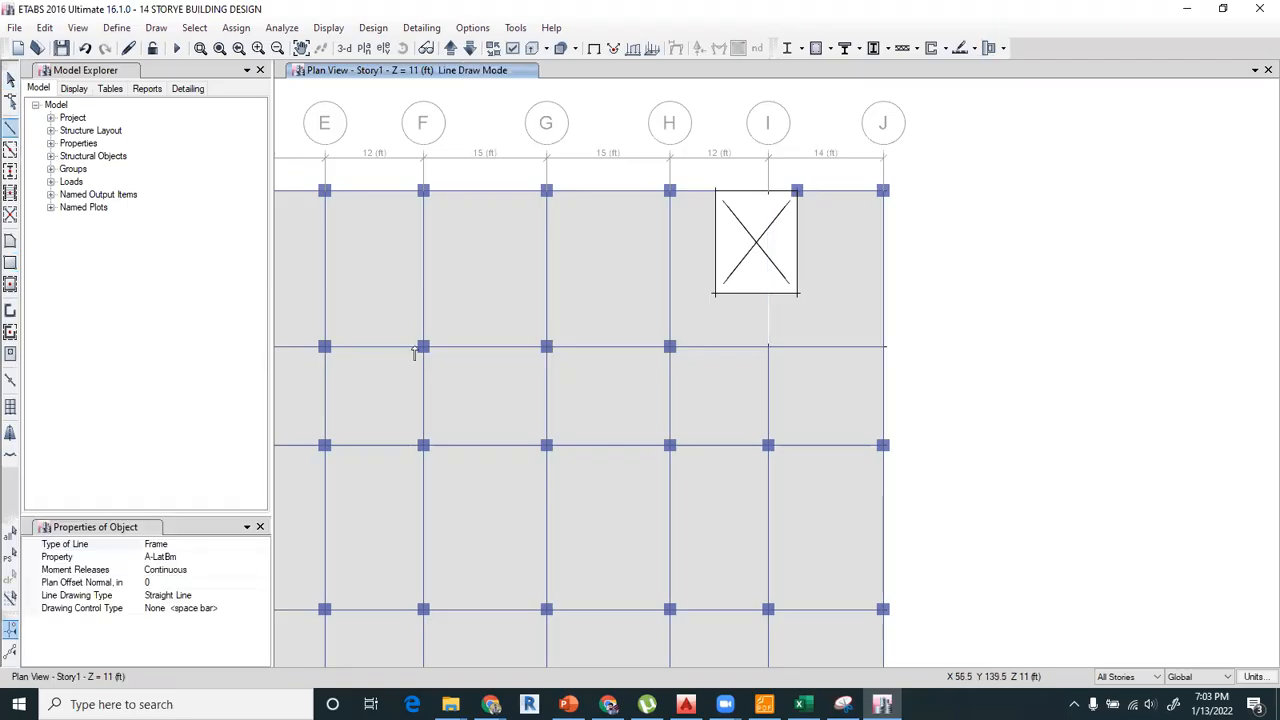
pyautogui.click(768, 347)
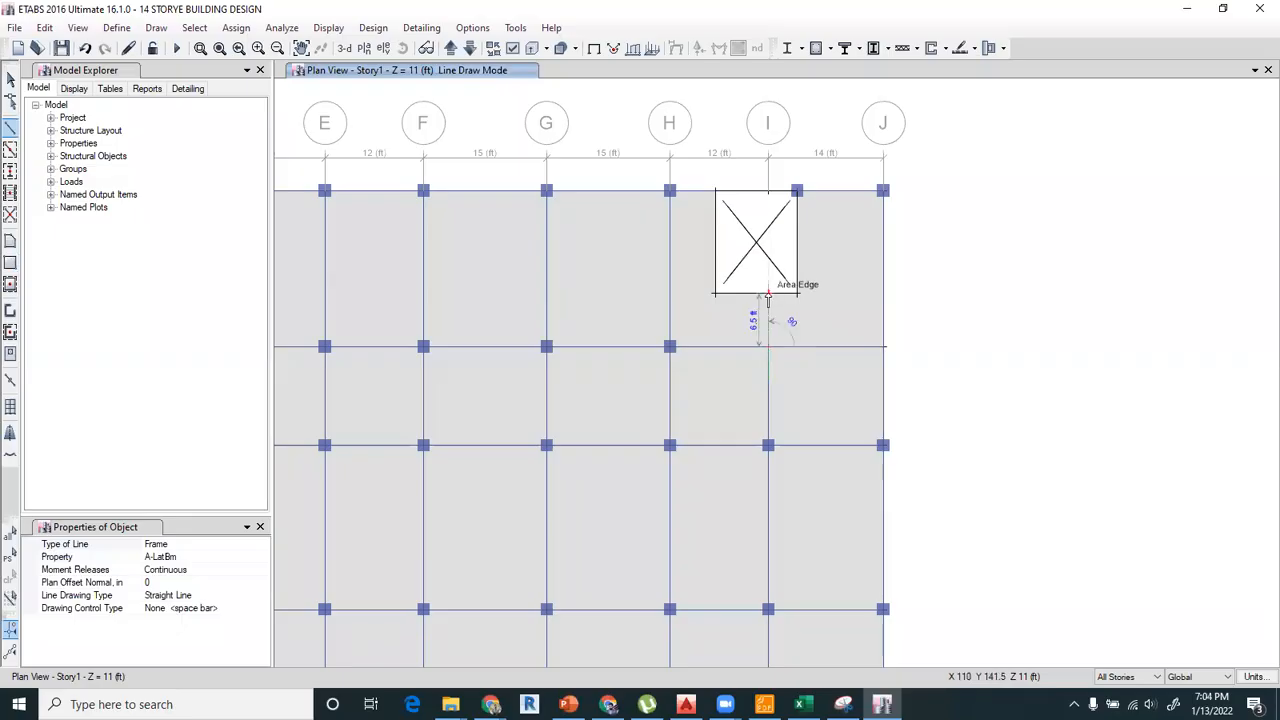
pyautogui.click(769, 294)
pyautogui.click(11, 79)
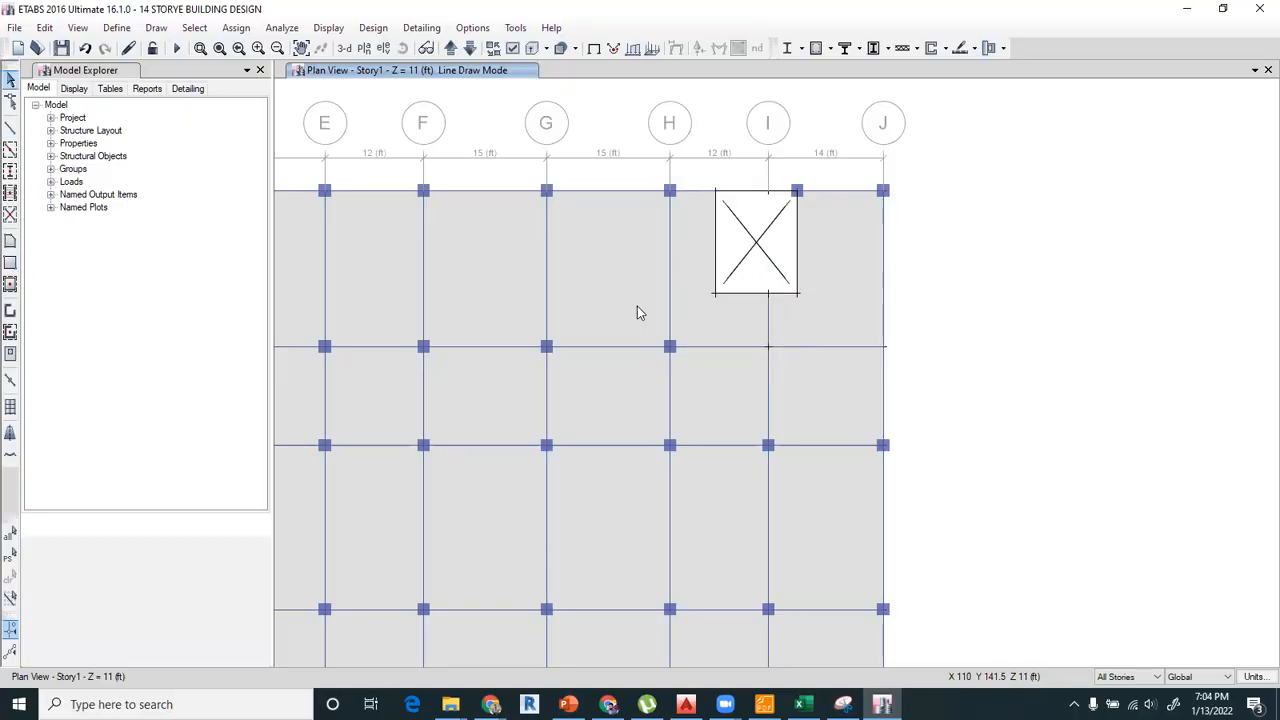
pyautogui.scroll(-3, 648, 291)
pyautogui.moveTo(649, 294); pyautogui.dragTo(660, 281, button='middle')
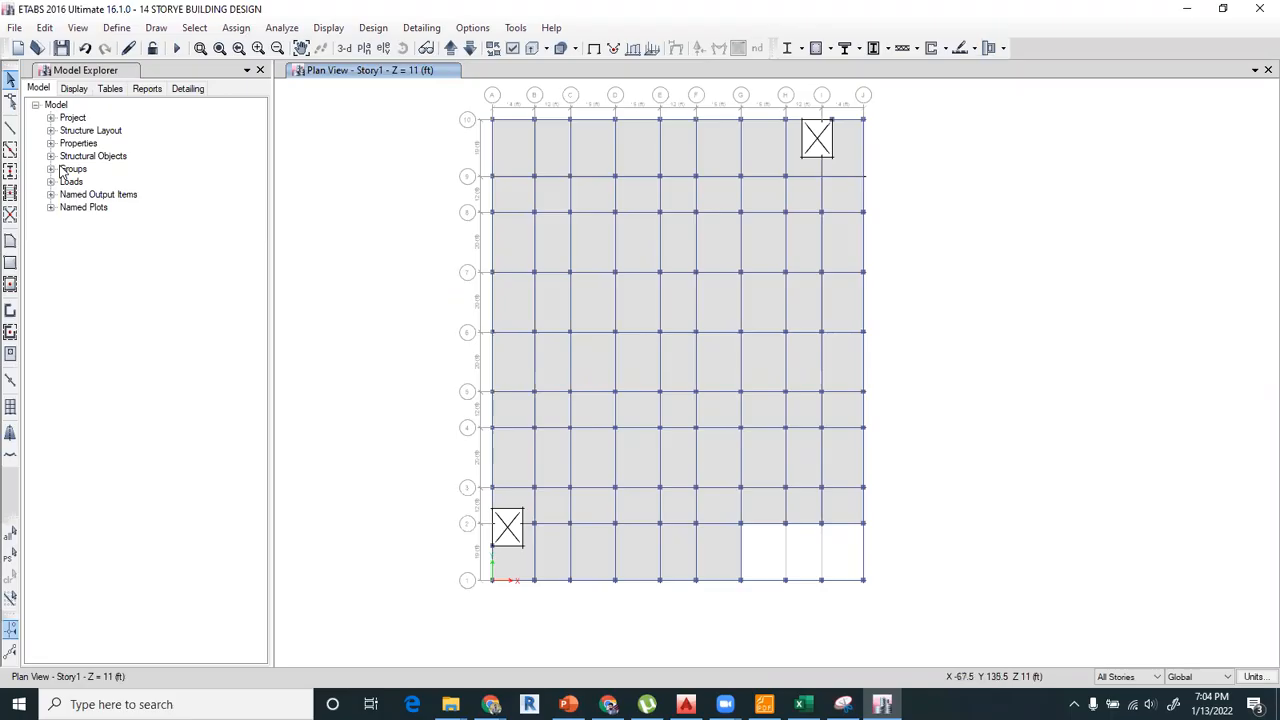
pyautogui.click(12, 128)
pyautogui.click(154, 30)
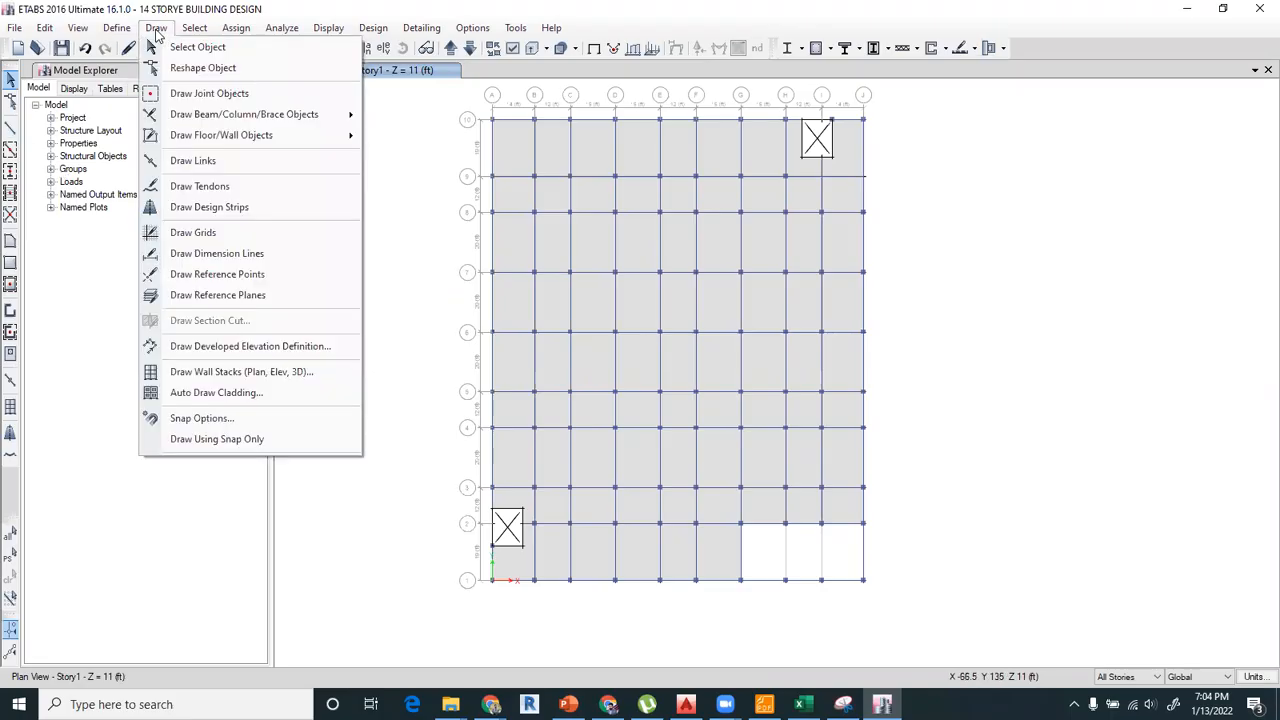
pyautogui.click(370, 6)
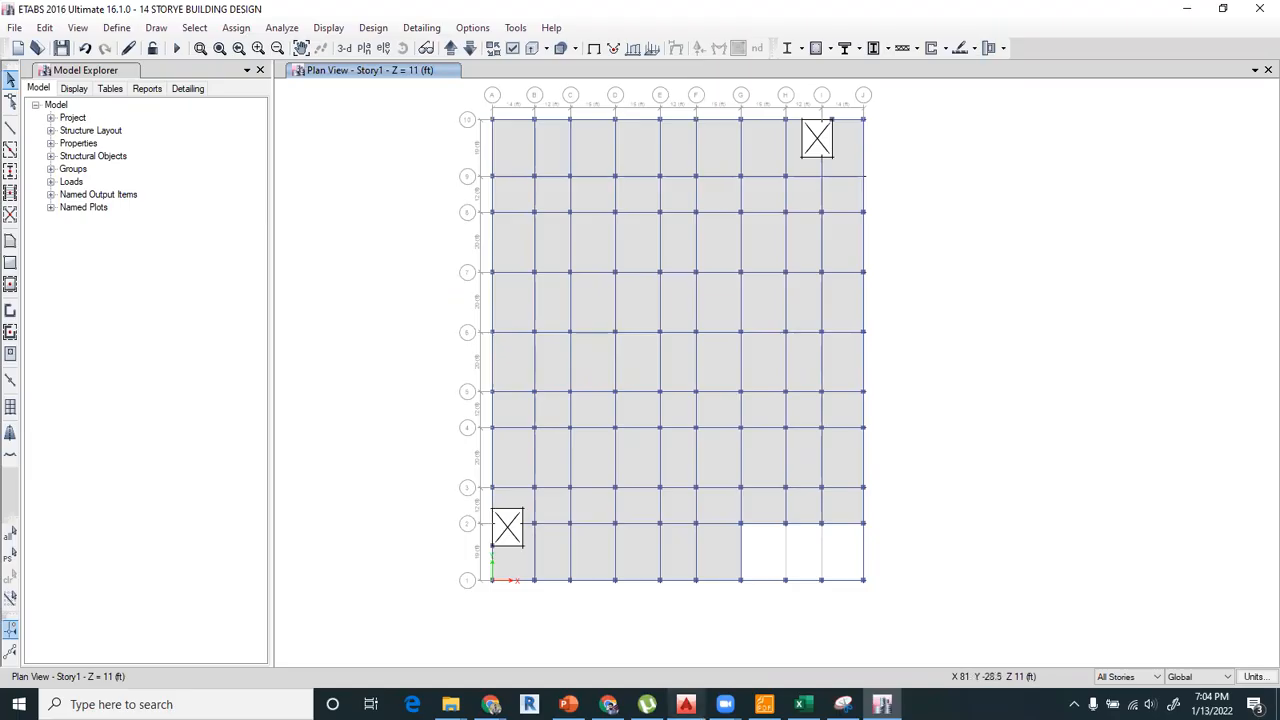
# Switch to AutoCAD and examine the ramp's extent and surrounding columns in the basement plan.
pyautogui.click(686, 704)
pyautogui.moveTo(623, 444); pyautogui.dragTo(903, 372, button='middle')
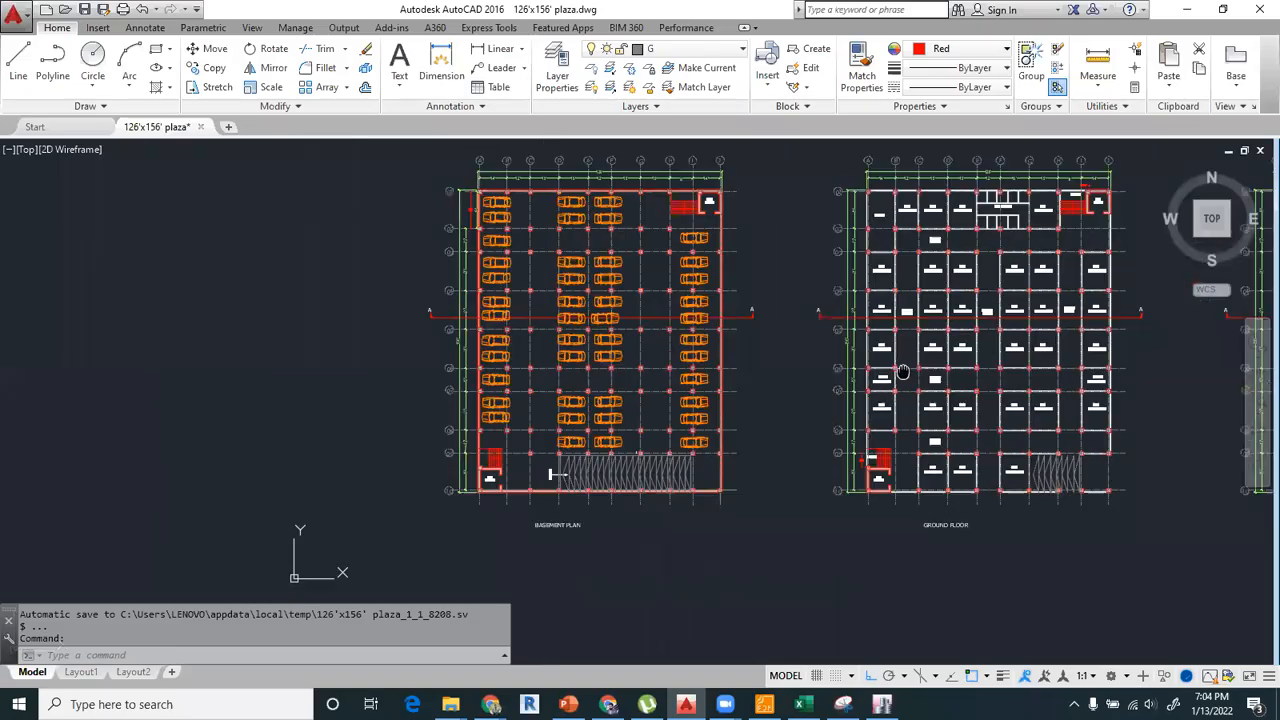
pyautogui.scroll(5, 567, 496)
pyautogui.scroll(2, 868, 450)
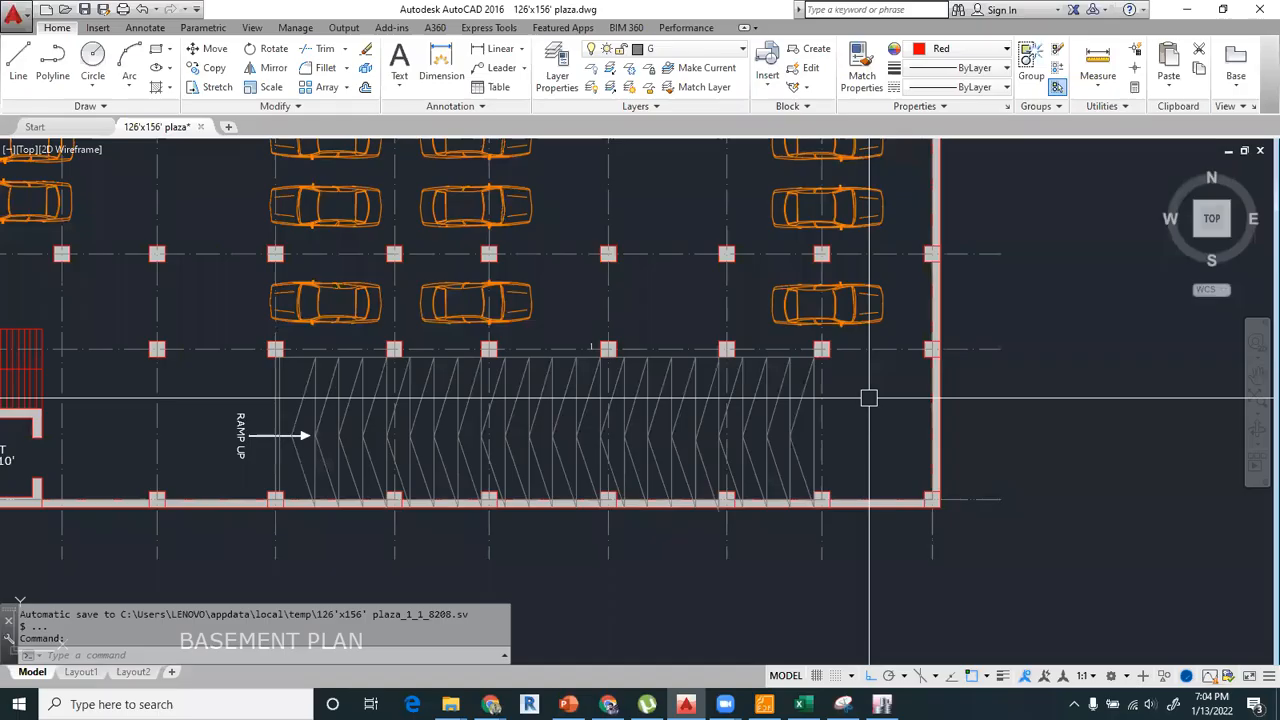
pyautogui.scroll(-2, 816, 422)
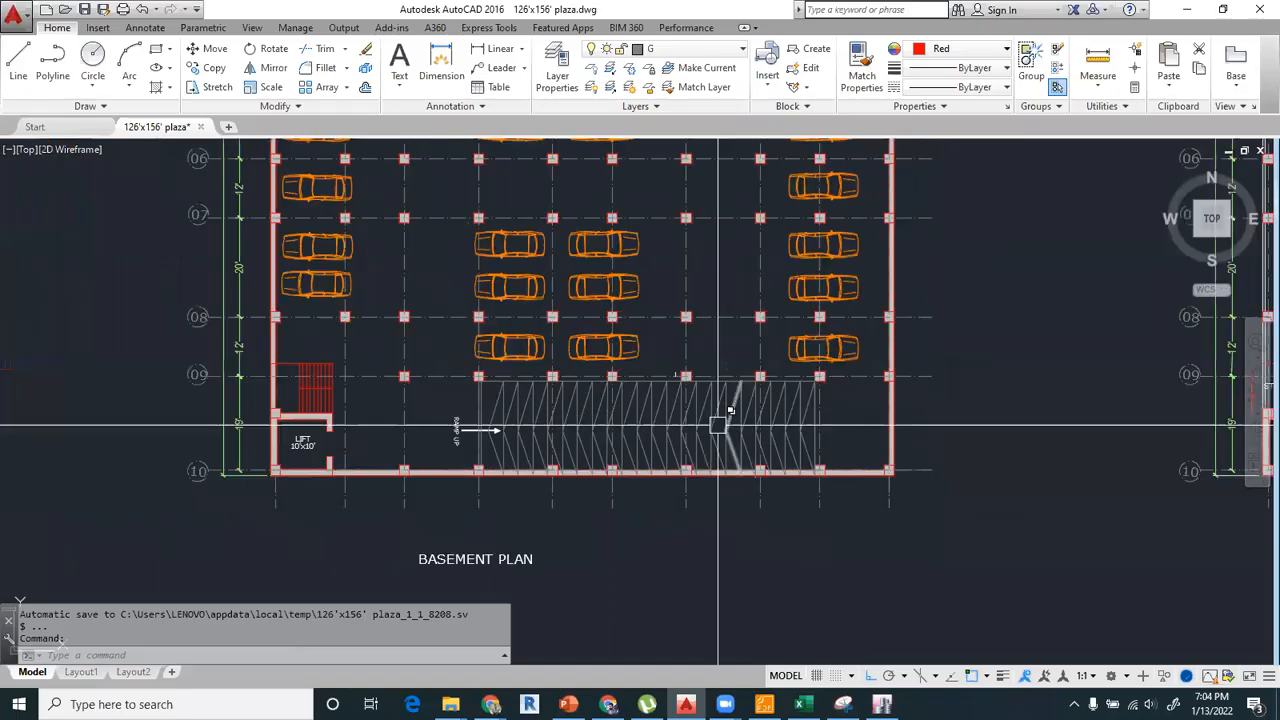
pyautogui.scroll(2, 579, 414)
pyautogui.moveTo(706, 422); pyautogui.dragTo(680, 421, button='middle')
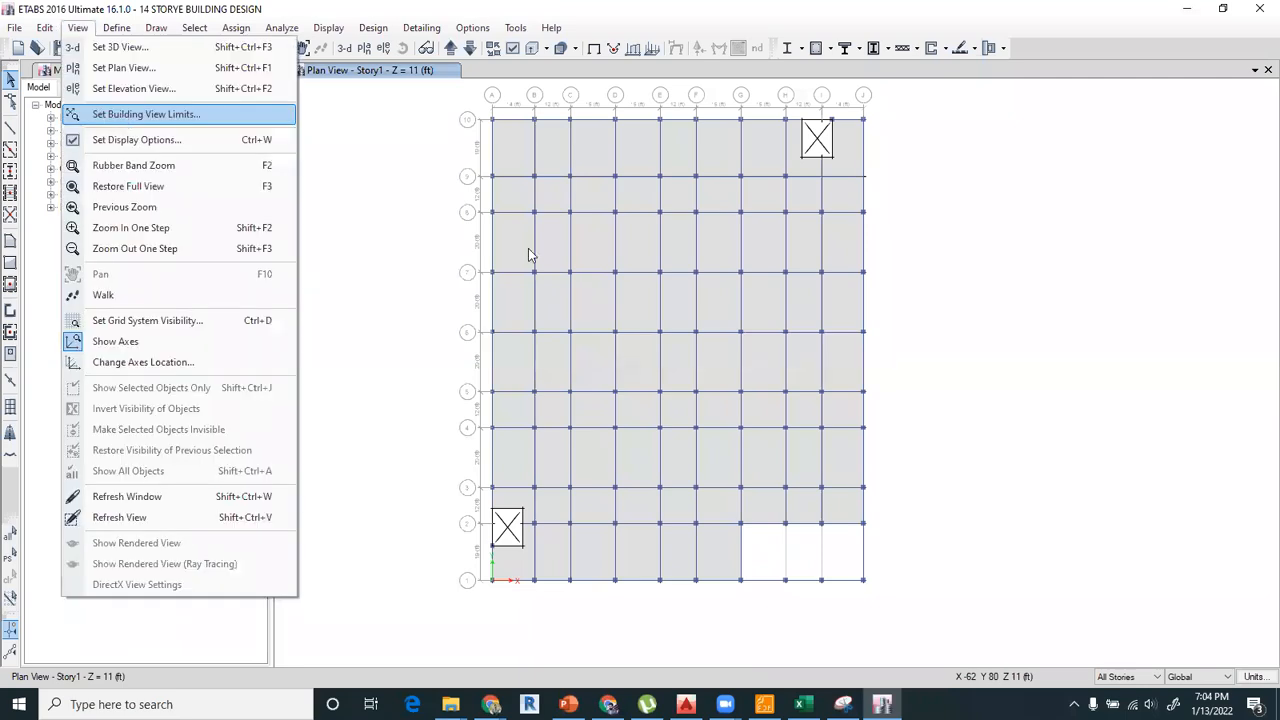
# Switch back to ETABS and limit the building view to the lowest story.
pyautogui.press('Return')
pyautogui.click(640, 441)
pyautogui.click(594, 590)
pyautogui.click(758, 446)
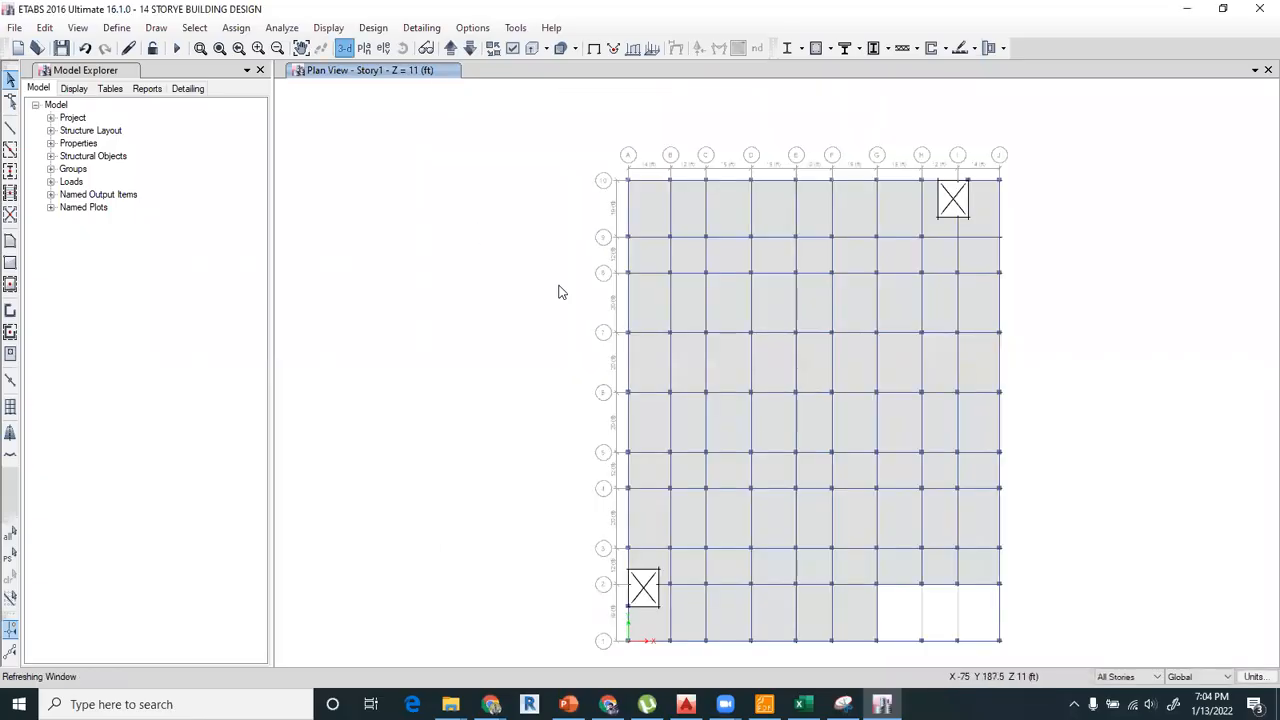
# Show the model in a 3D view and orbit it to face the open bays between grids G and J.
pyautogui.click(344, 48)
pyautogui.click(402, 48)
pyautogui.moveTo(482, 297); pyautogui.dragTo(480, 231)
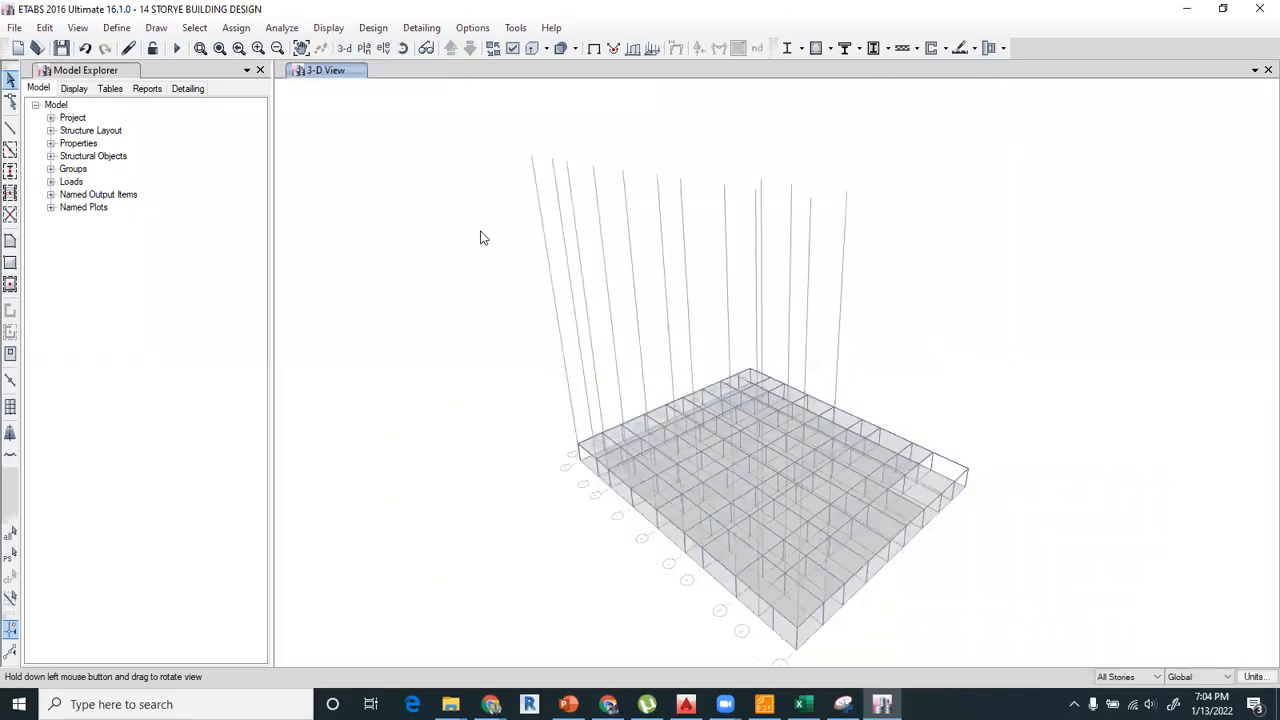
pyautogui.moveTo(875, 508); pyautogui.dragTo(957, 585)
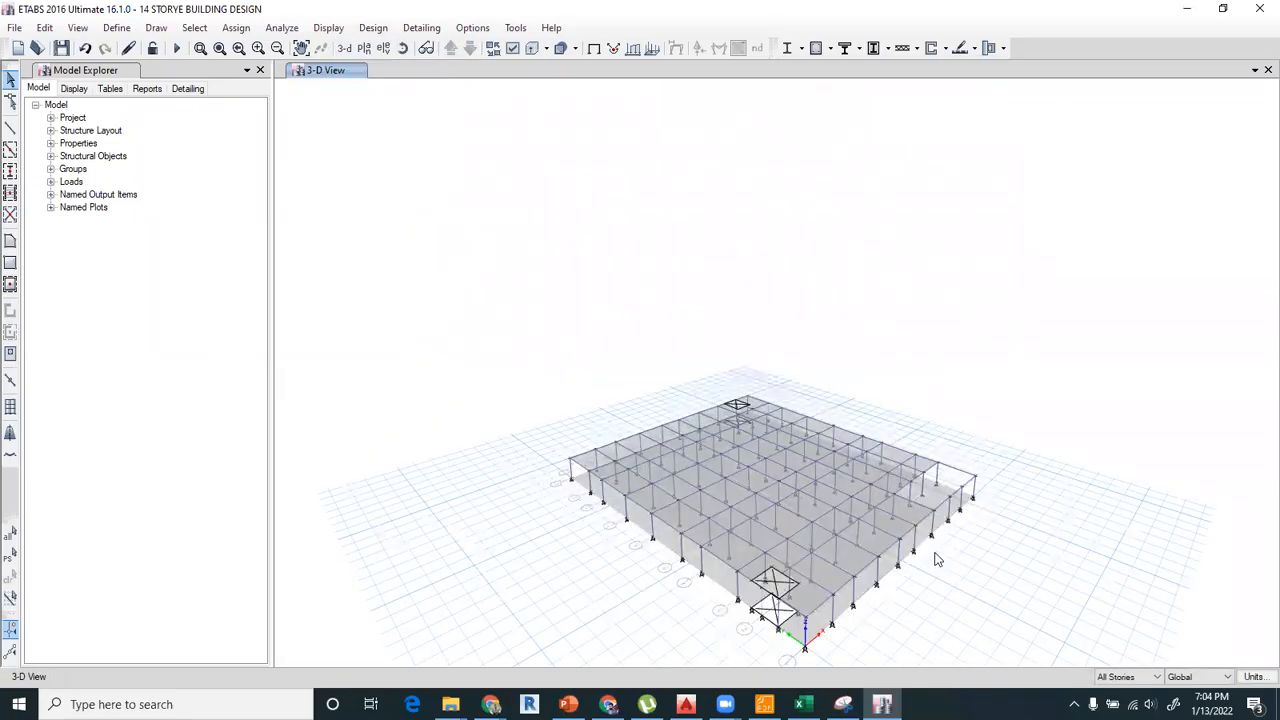
pyautogui.scroll(5, 928, 560)
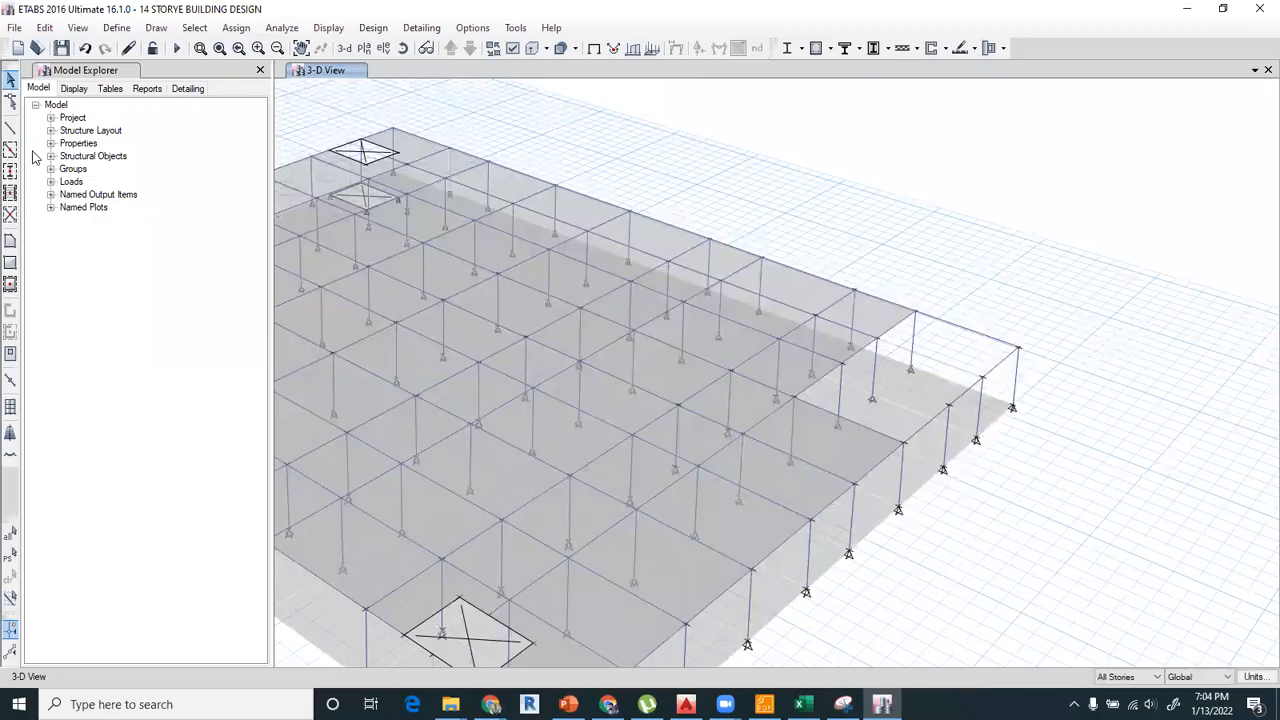
# Start a sloping ramp area with property None, placing its first two corners at I-2 and I-1 on Story1.
pyautogui.click(10, 243)
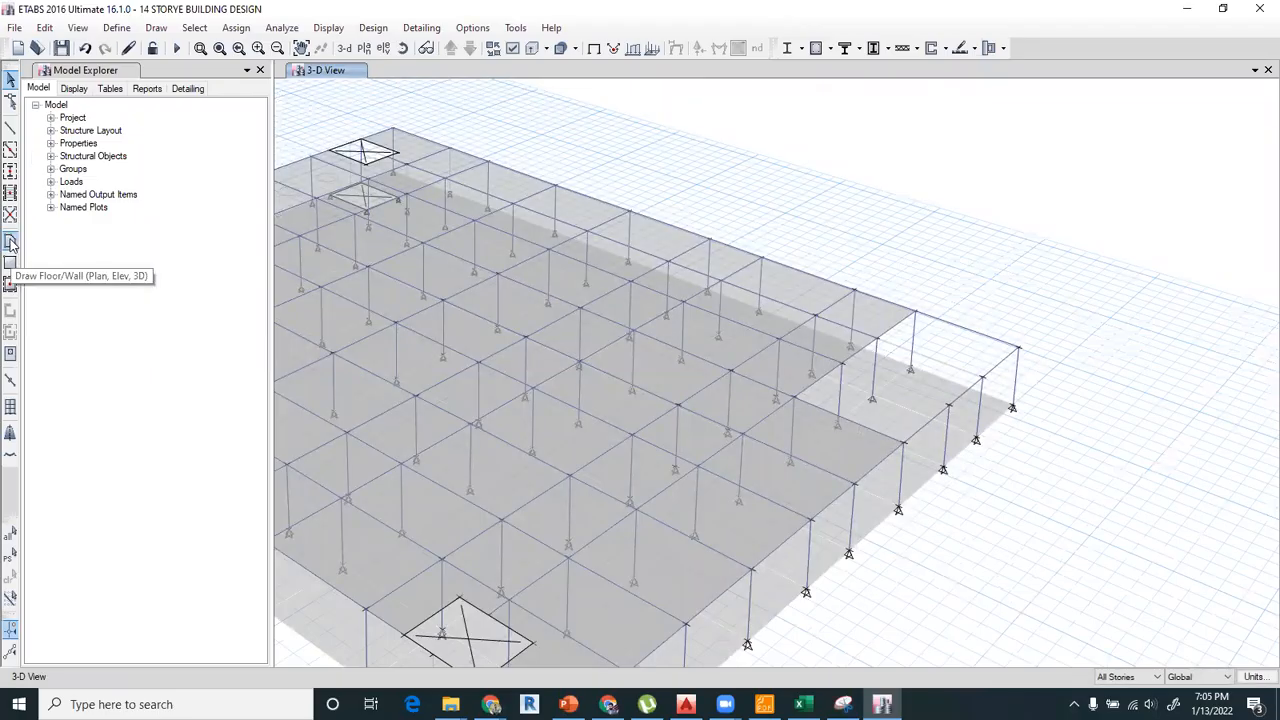
pyautogui.click(10, 243)
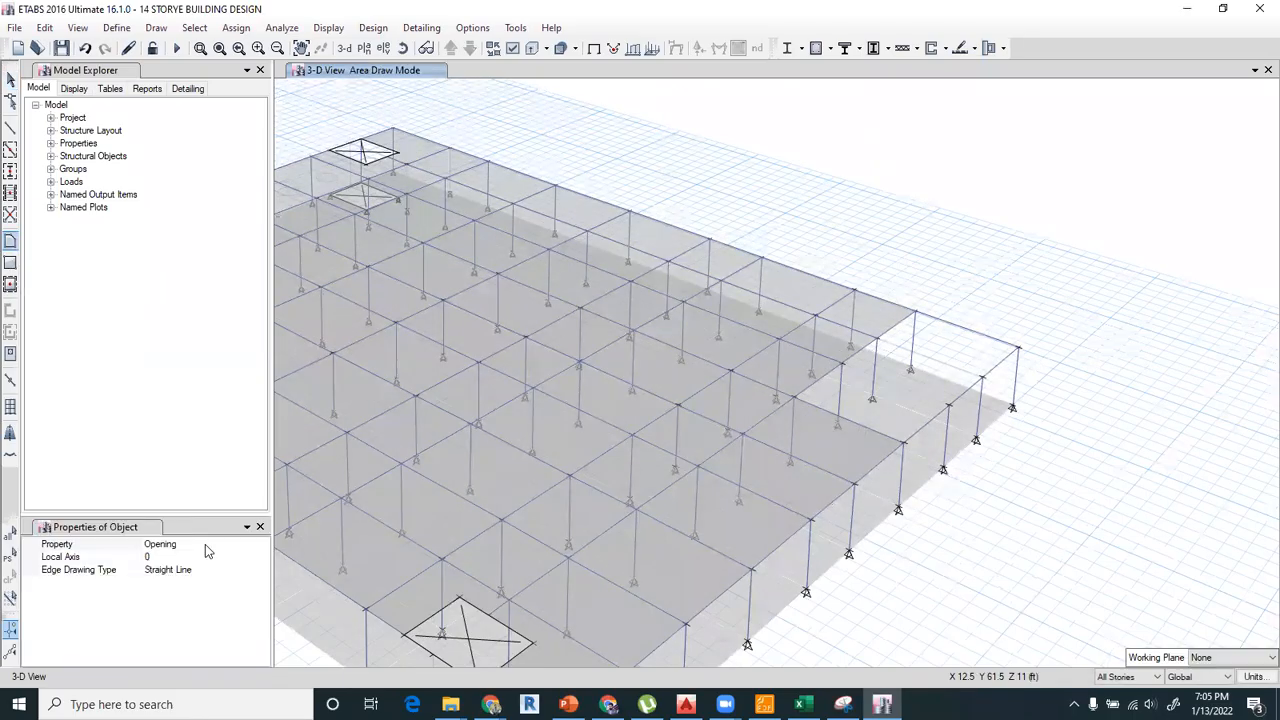
pyautogui.click(258, 548)
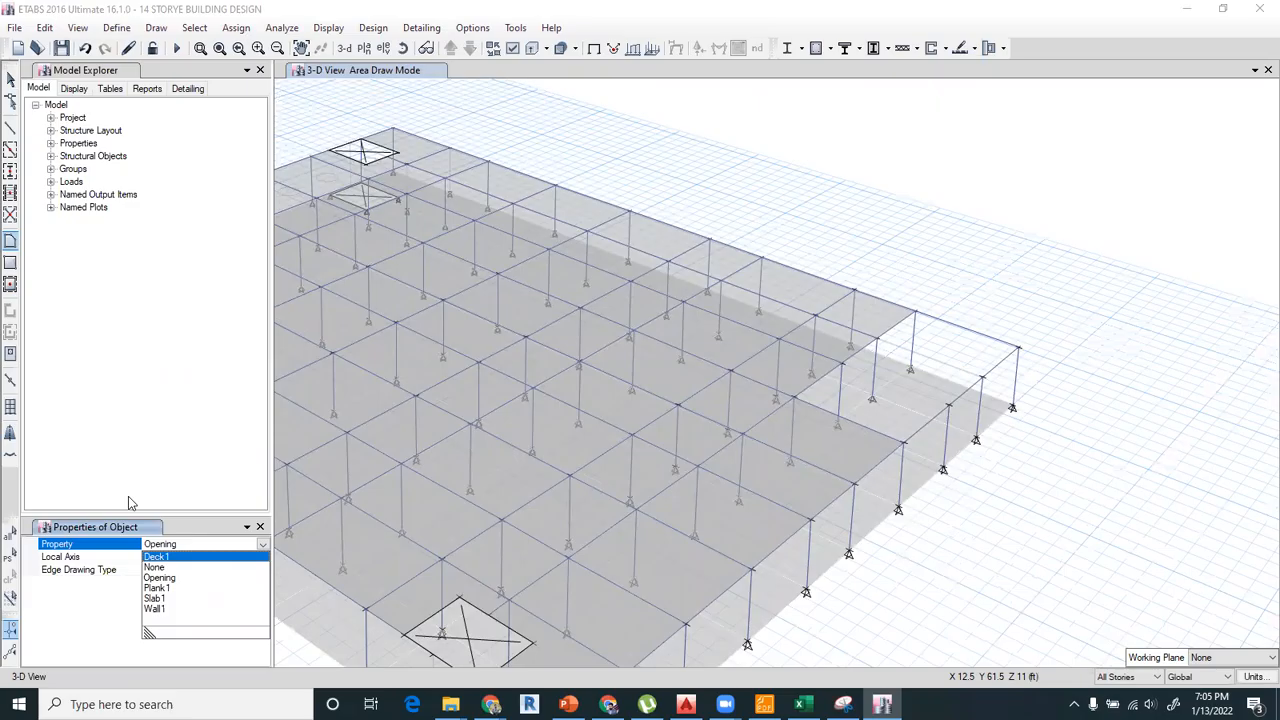
pyautogui.click(163, 569)
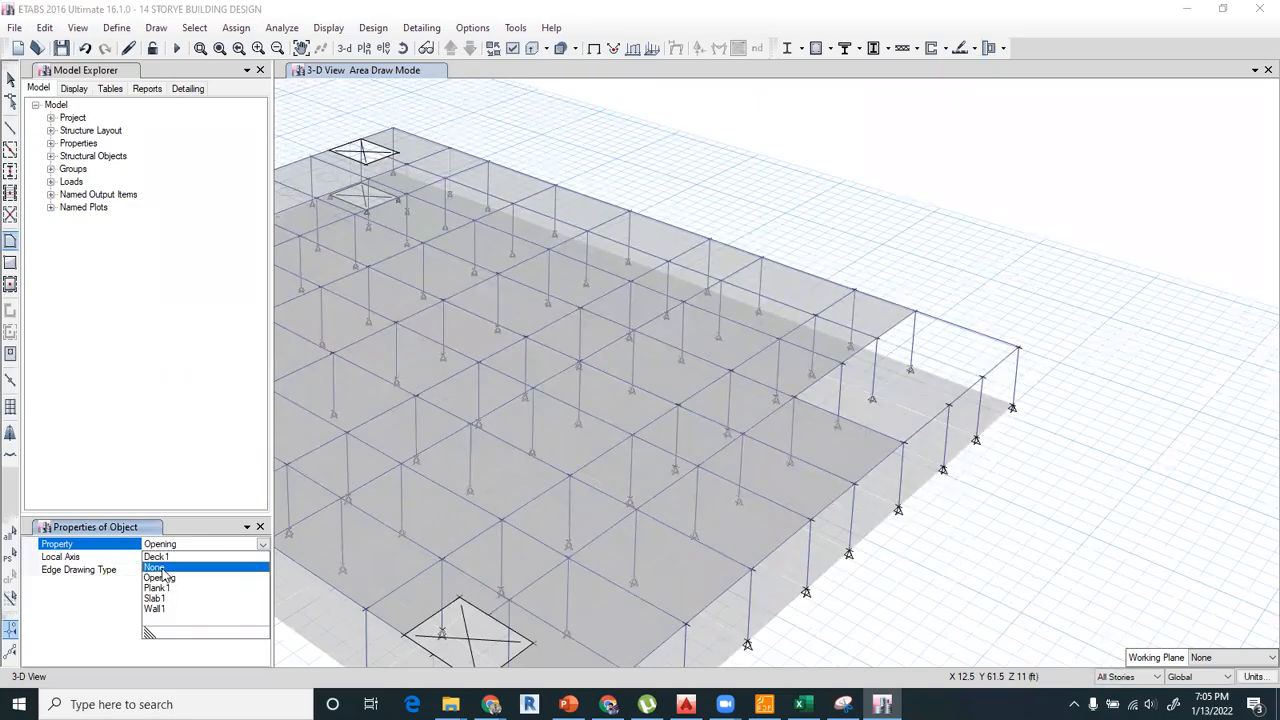
pyautogui.moveTo(820, 260); pyautogui.dragTo(786, 91, button='middle')
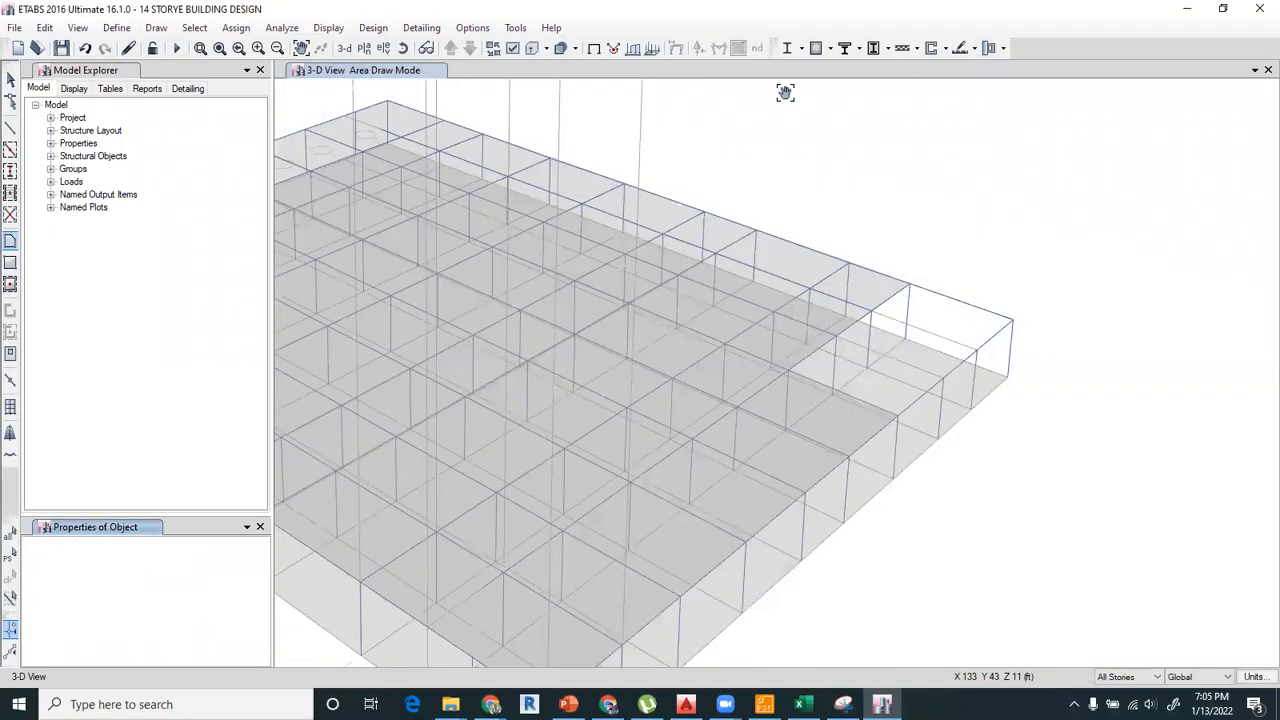
pyautogui.press('Escape')
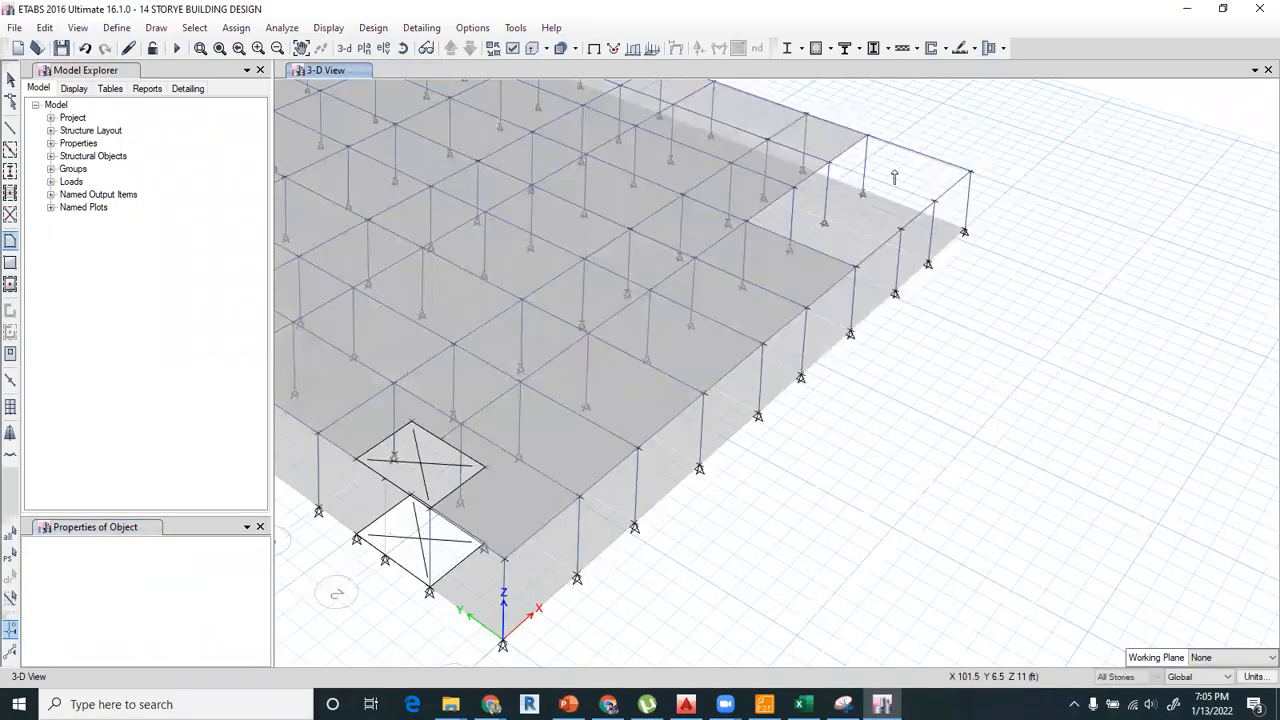
pyautogui.scroll(3, 829, 162)
pyautogui.click(824, 176)
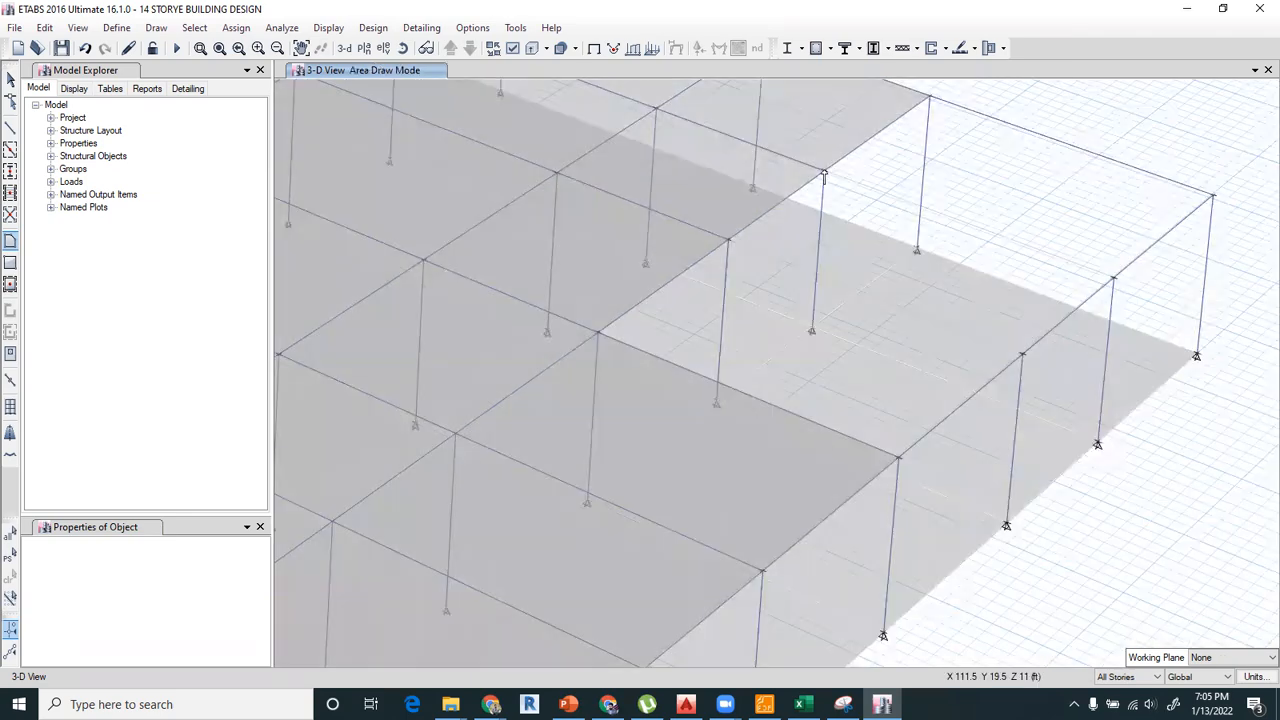
pyautogui.click(824, 175)
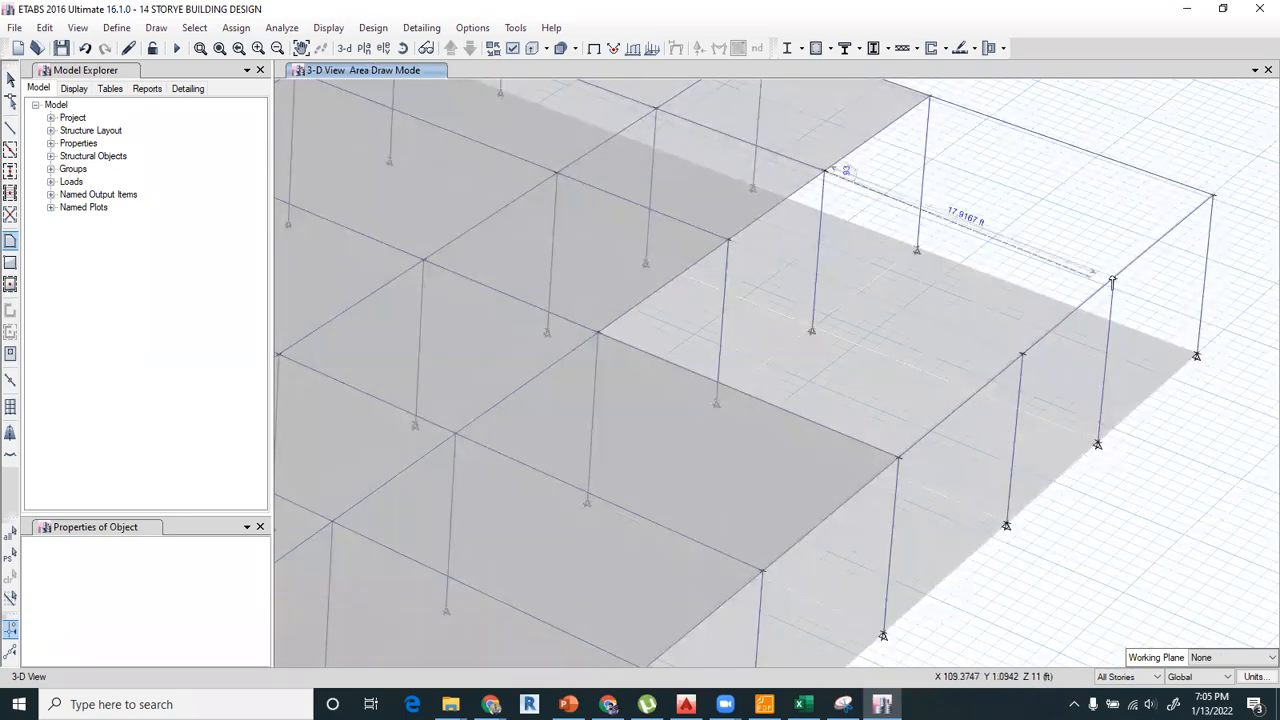
pyautogui.click(1114, 278)
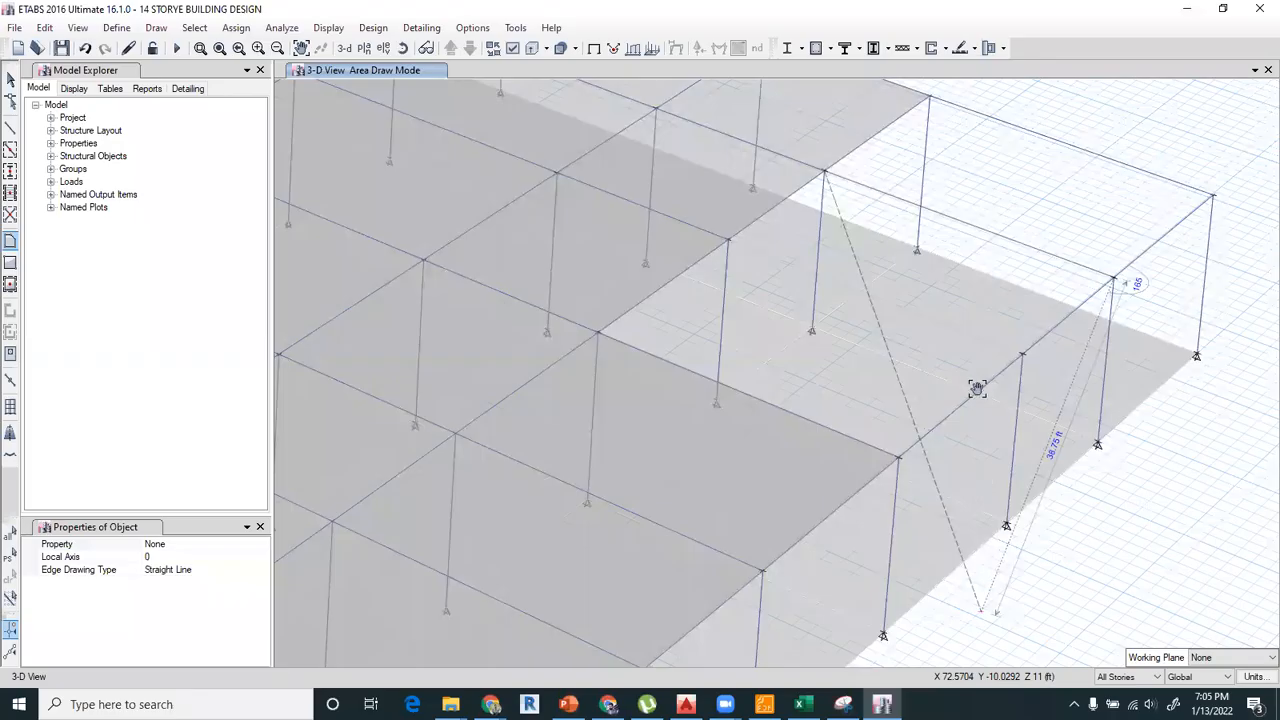
# Check the ramp's extent in AutoCAD's basement plan and complete the ramp area in ETABS down to D-1 and D-2 at Base.
pyautogui.scroll(3, 965, 415)
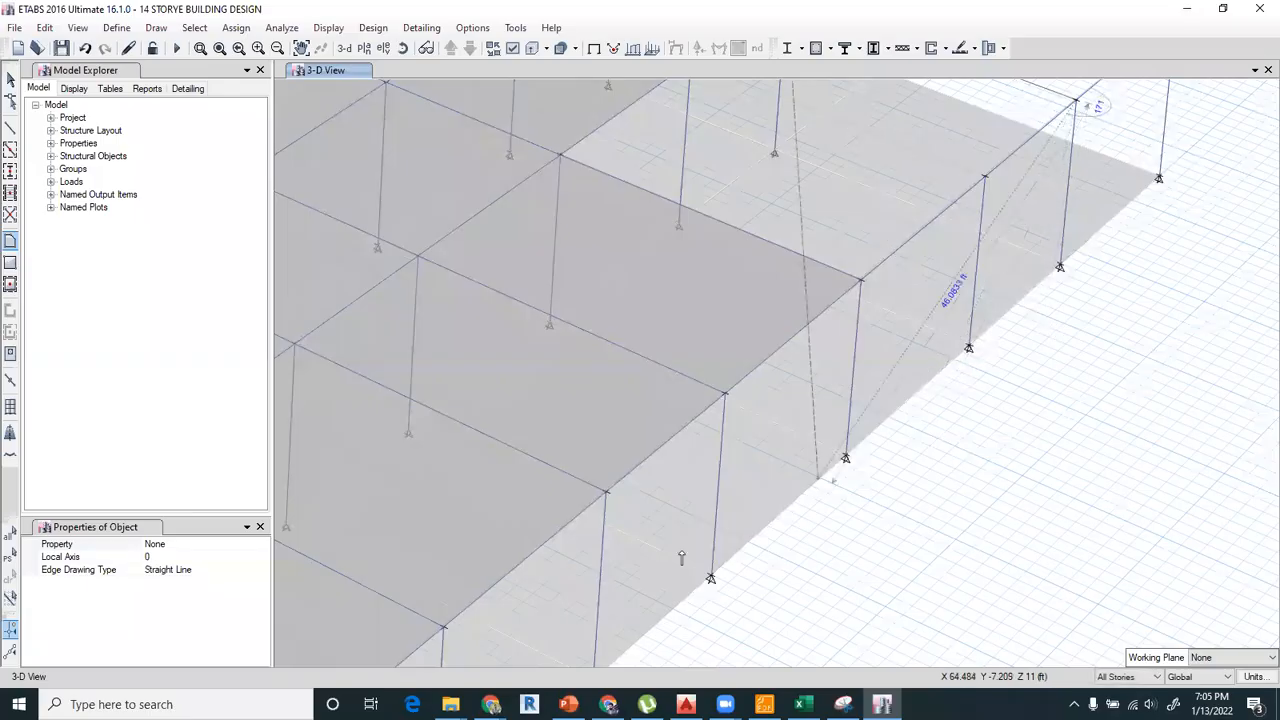
pyautogui.moveTo(767, 476); pyautogui.dragTo(808, 403, button='middle')
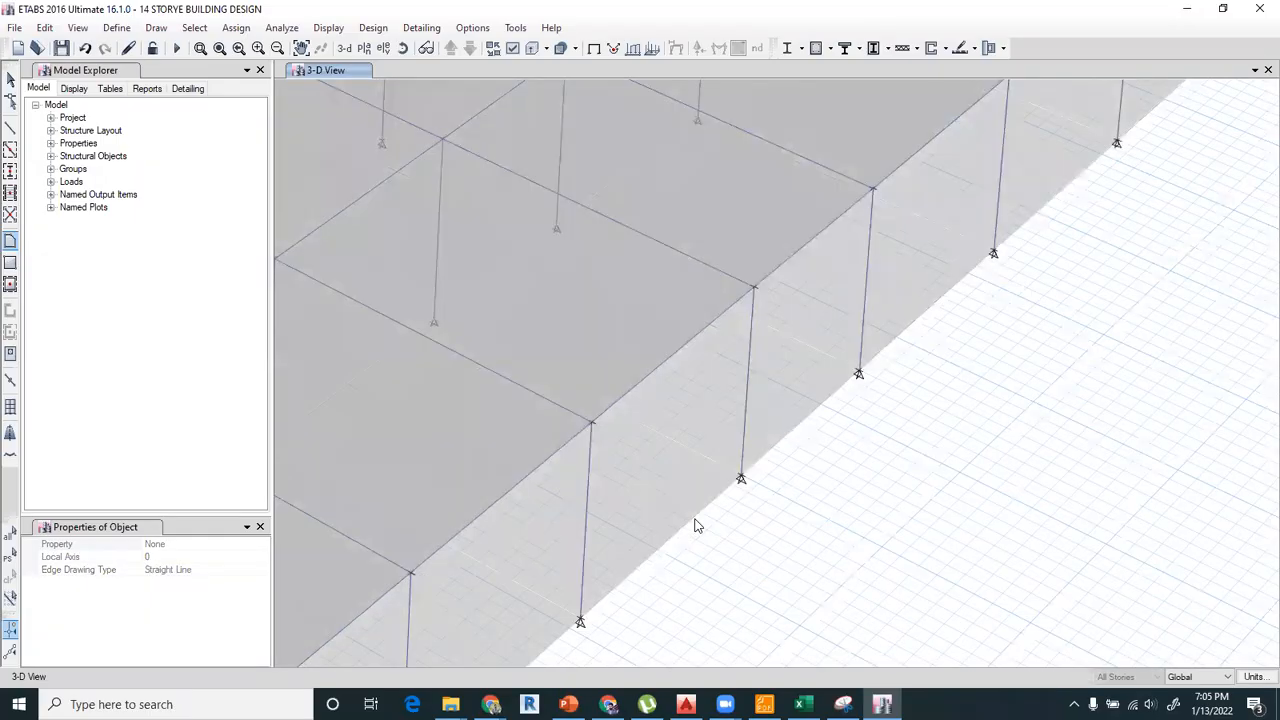
pyautogui.click(592, 596)
pyautogui.moveTo(957, 529); pyautogui.dragTo(1068, 528, button='middle')
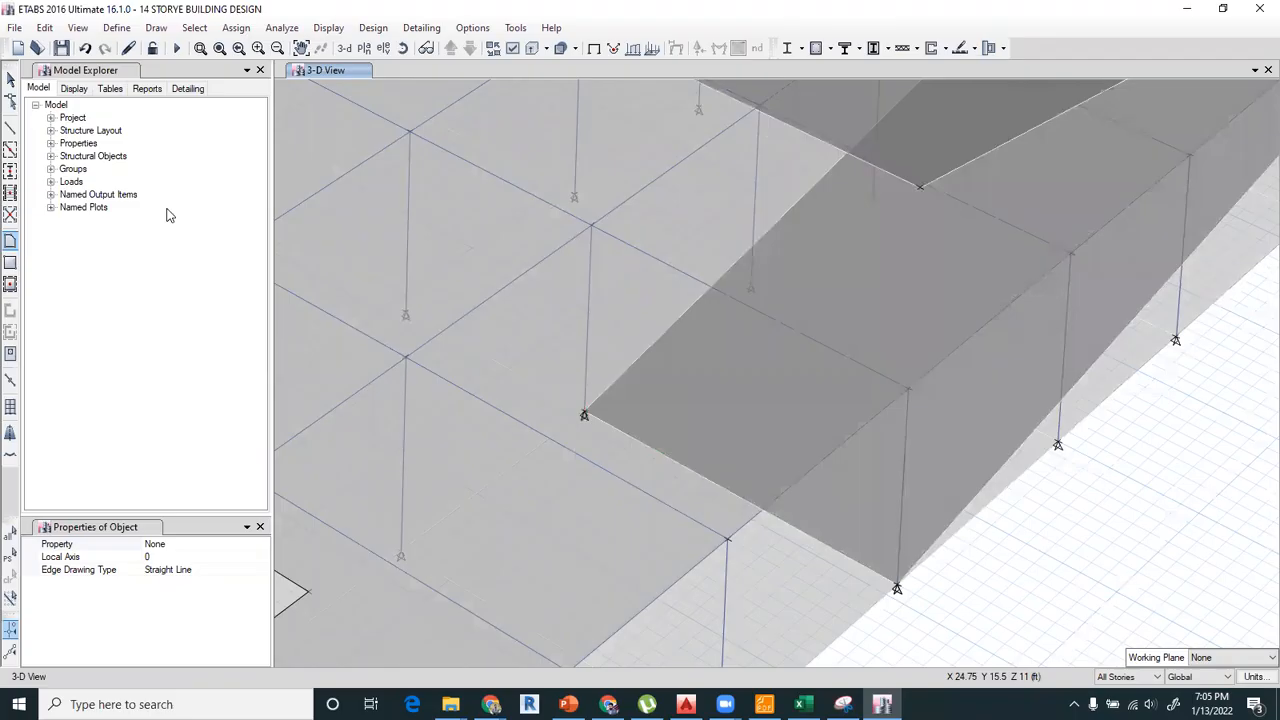
pyautogui.click(10, 80)
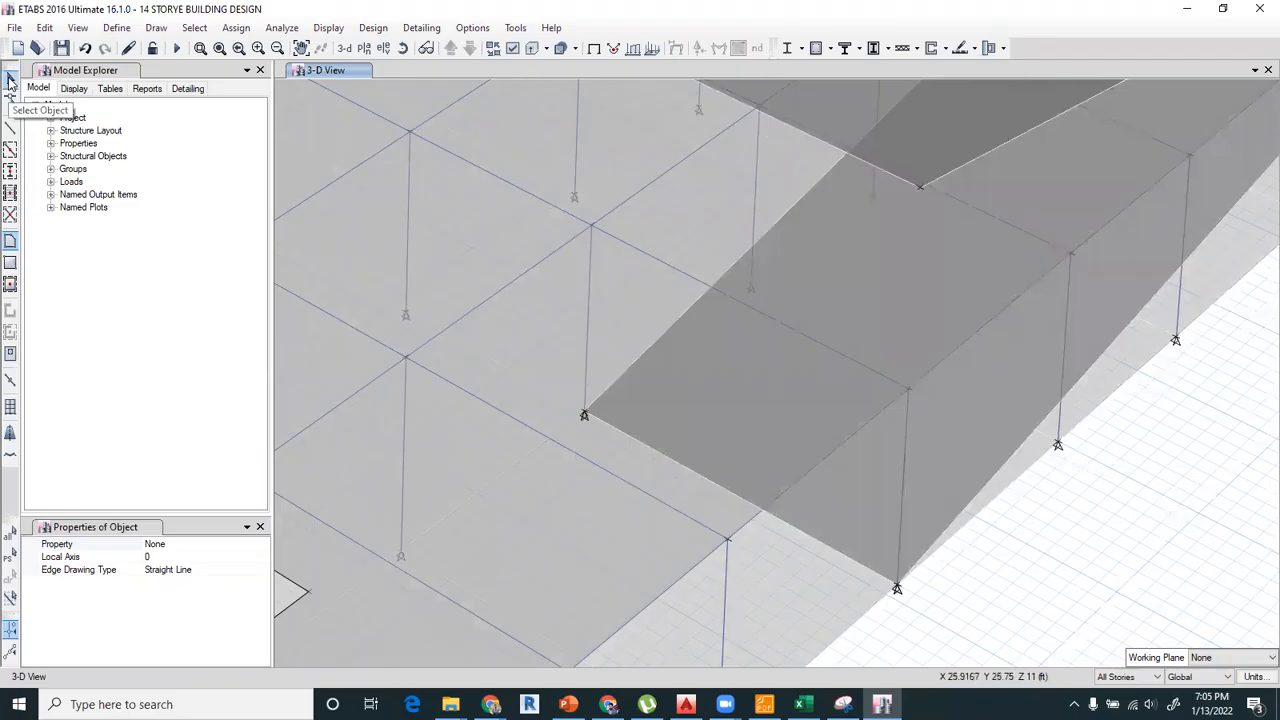
pyautogui.scroll(-5, 798, 431)
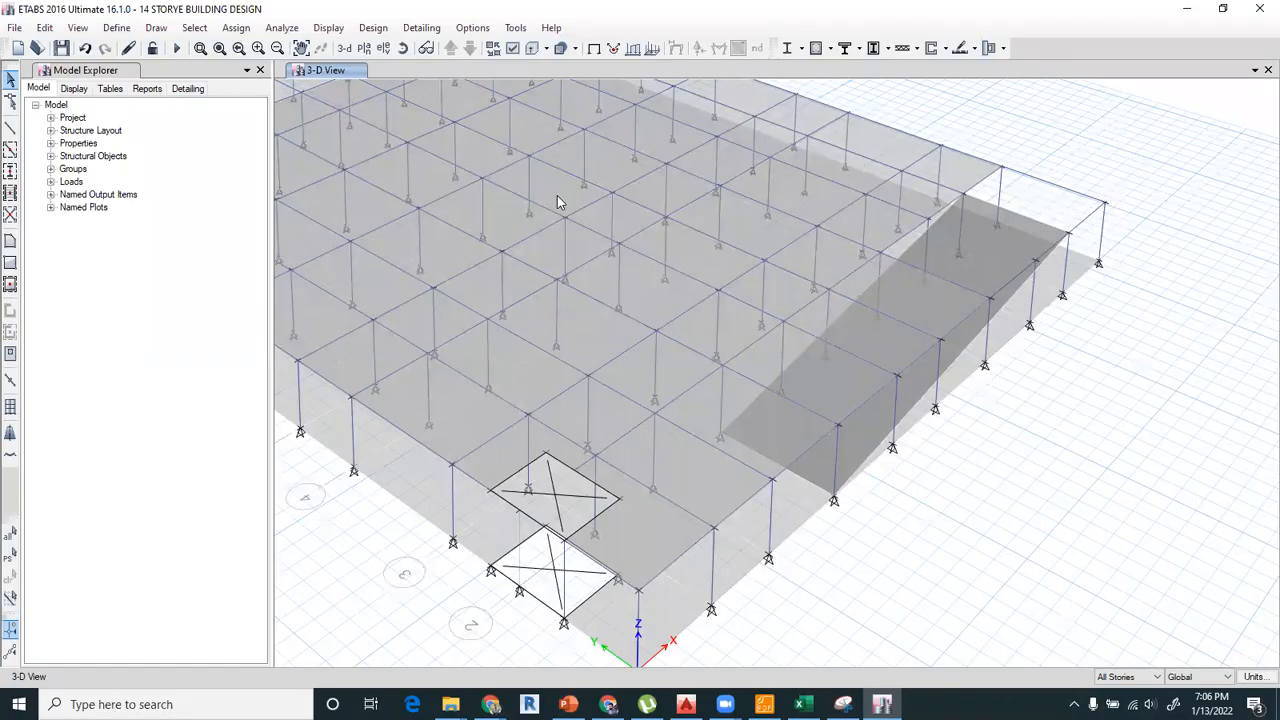
# Undo the sloping ramp area.
pyautogui.click(160, 30)
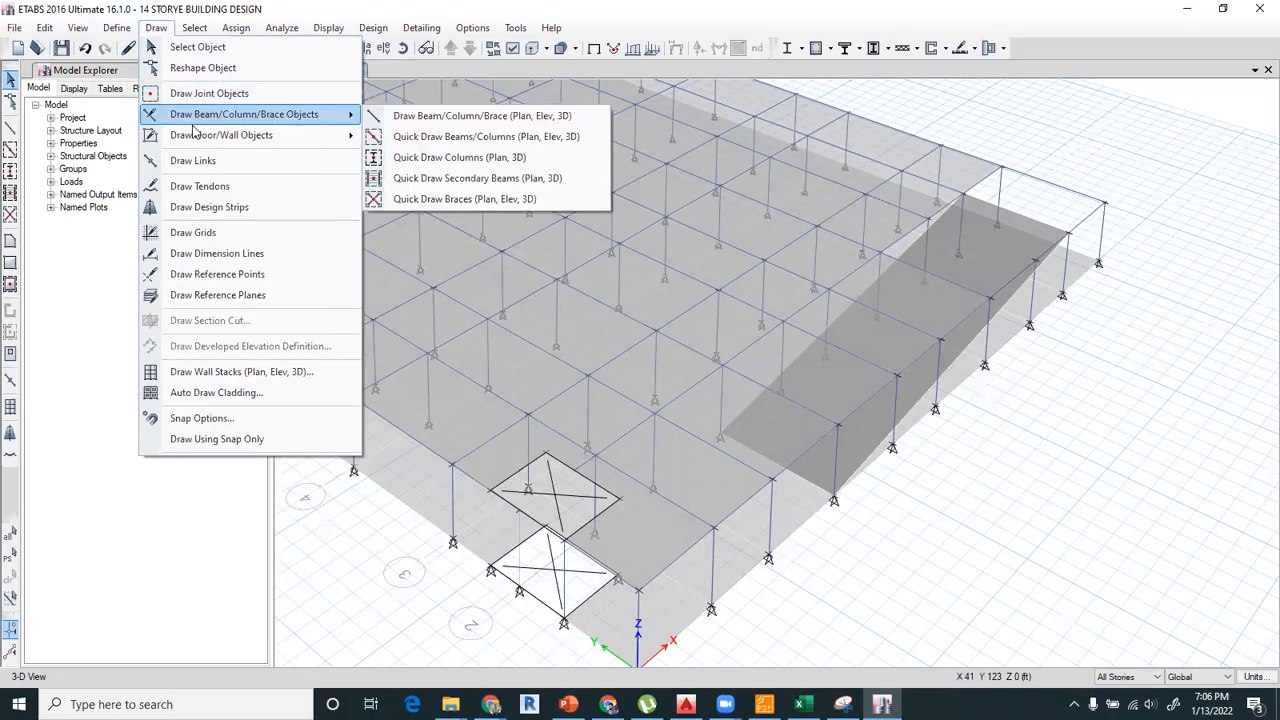
pyautogui.moveTo(199, 139)
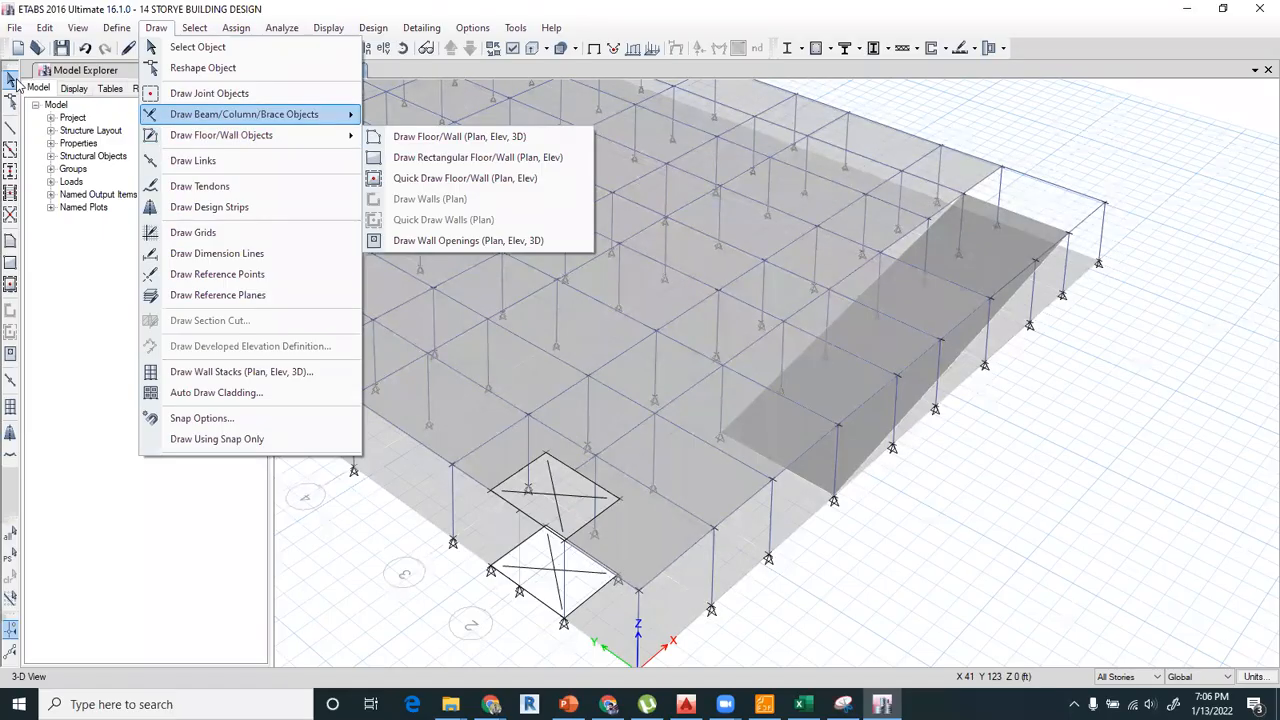
pyautogui.click(600, 216)
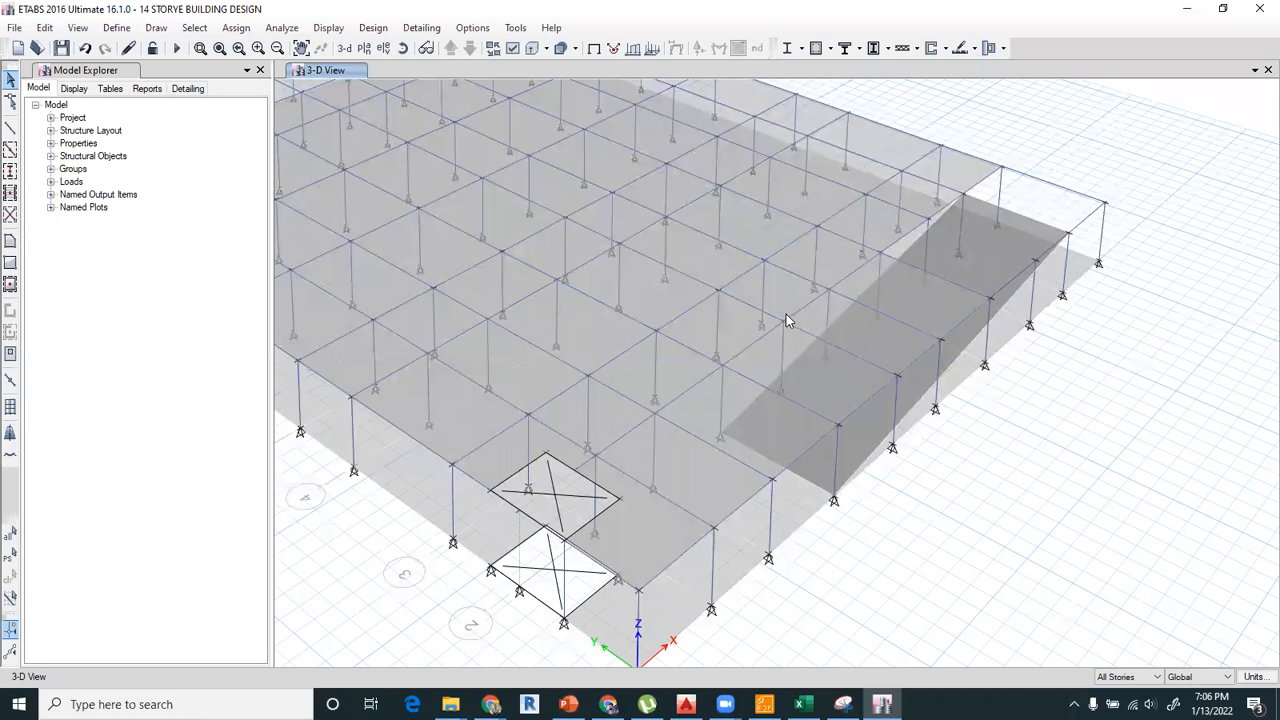
pyautogui.hotkey('ctrl', 'z')
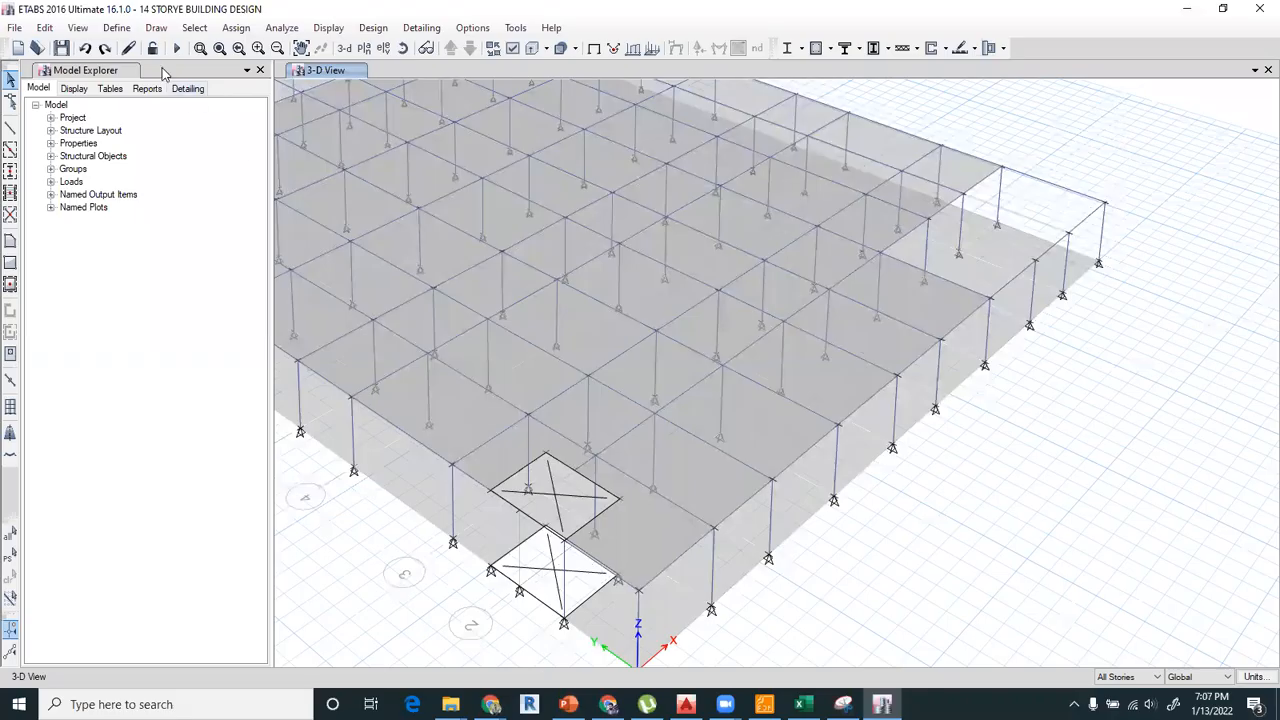
# Set the story scope to One Story and return to object selection.
pyautogui.click(155, 29)
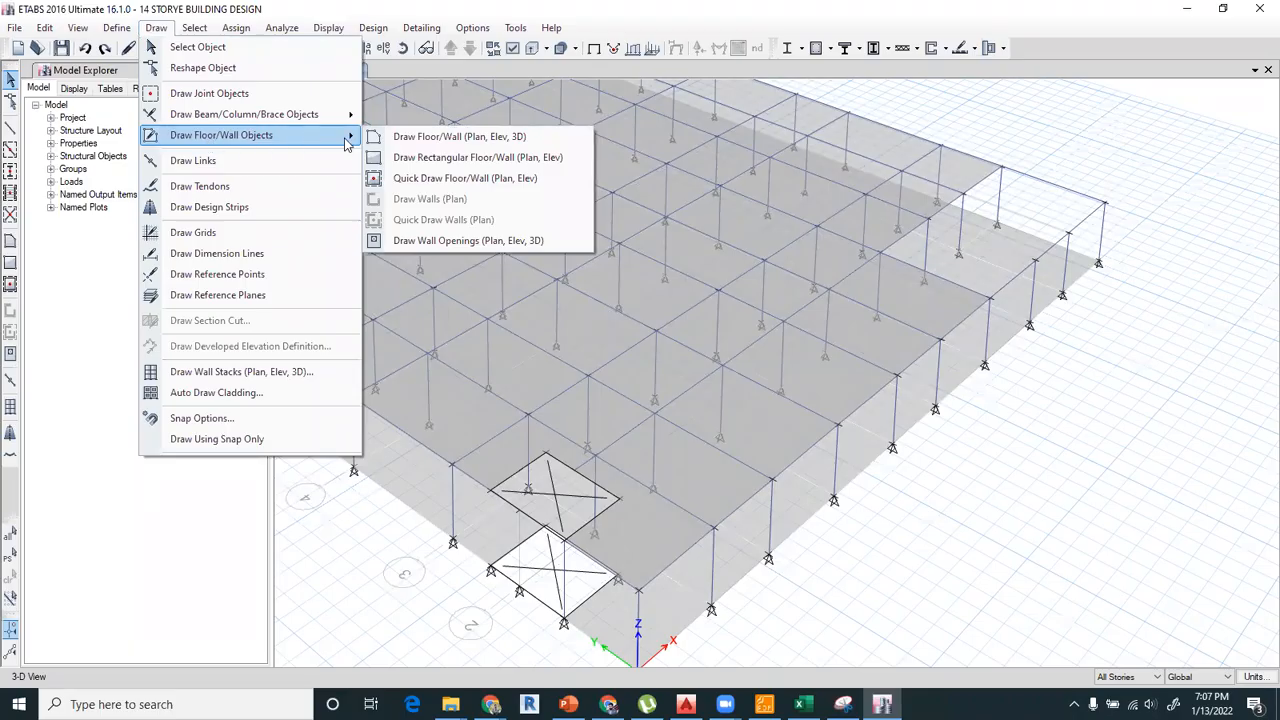
pyautogui.click(436, 140)
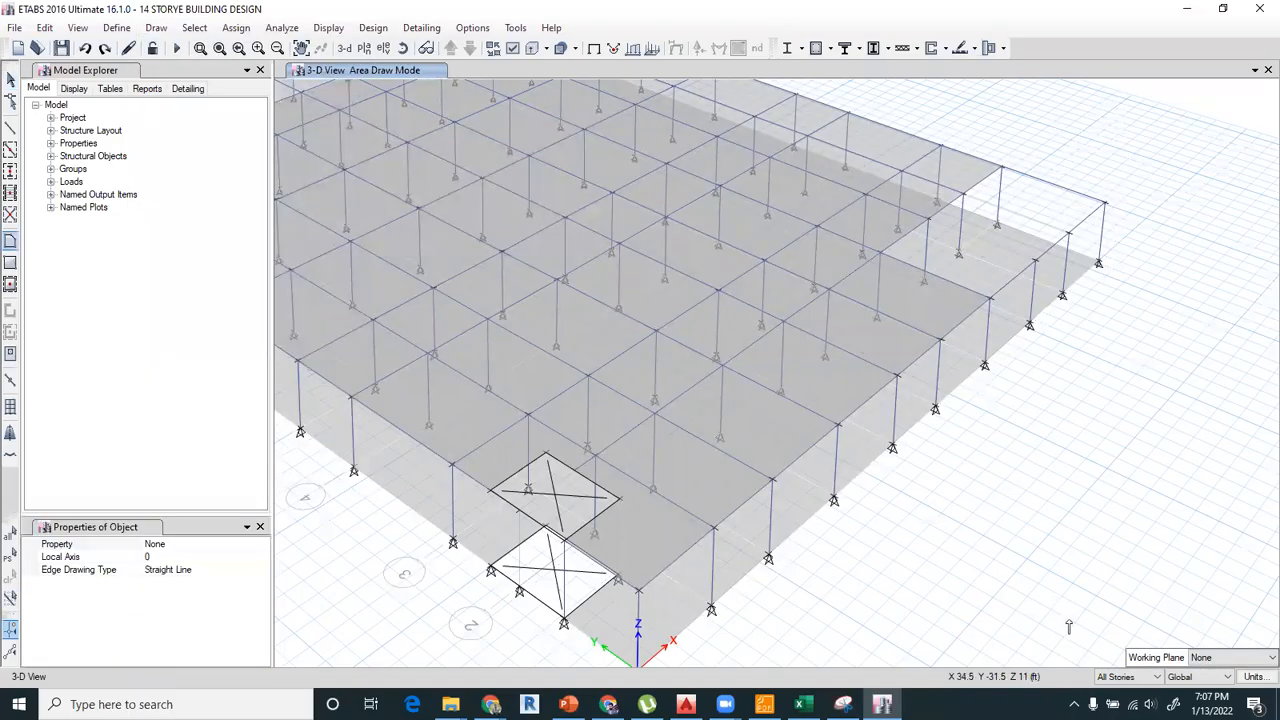
pyautogui.click(1132, 678)
pyautogui.click(1116, 691)
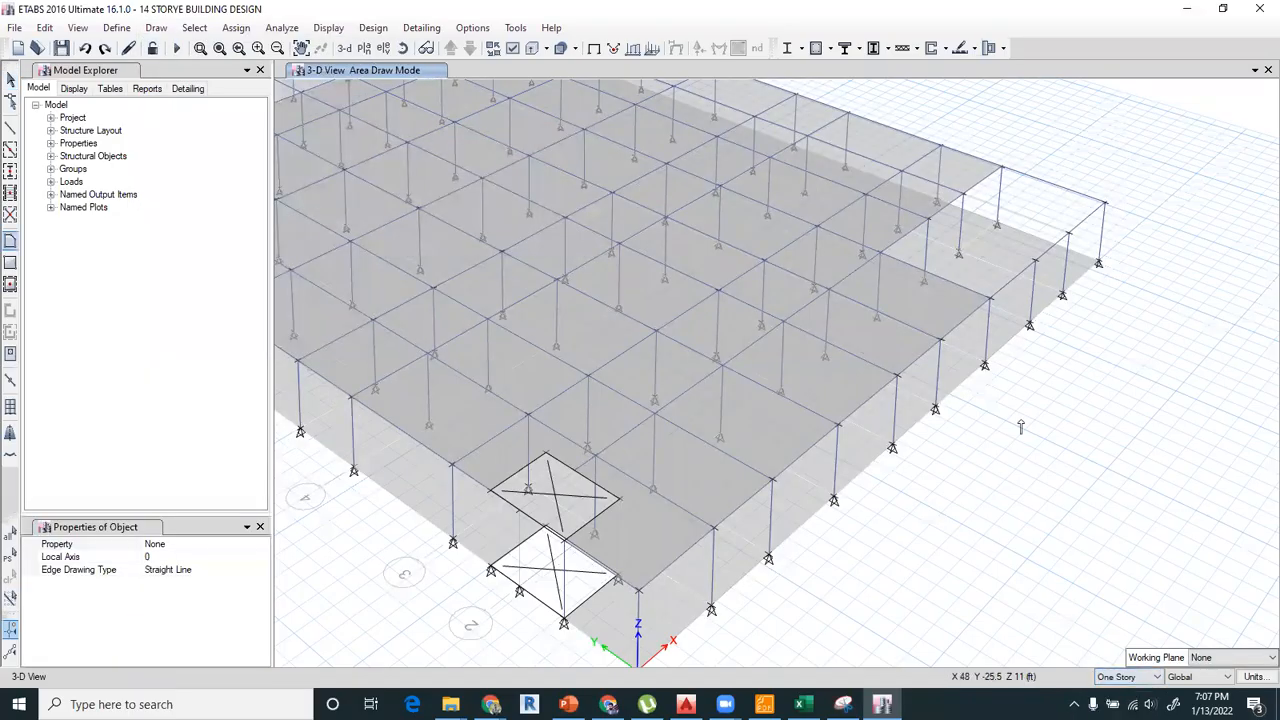
pyautogui.scroll(2, 1056, 246)
pyautogui.scroll(1, 820, 173)
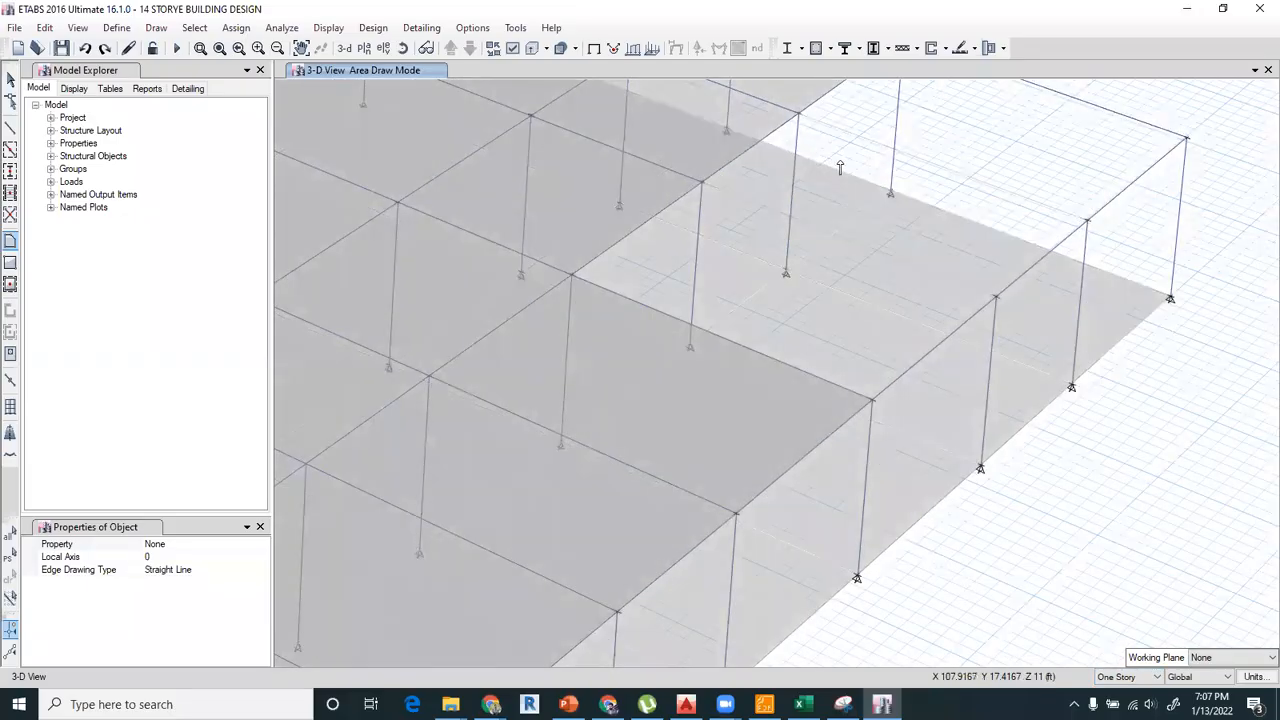
pyautogui.click(11, 79)
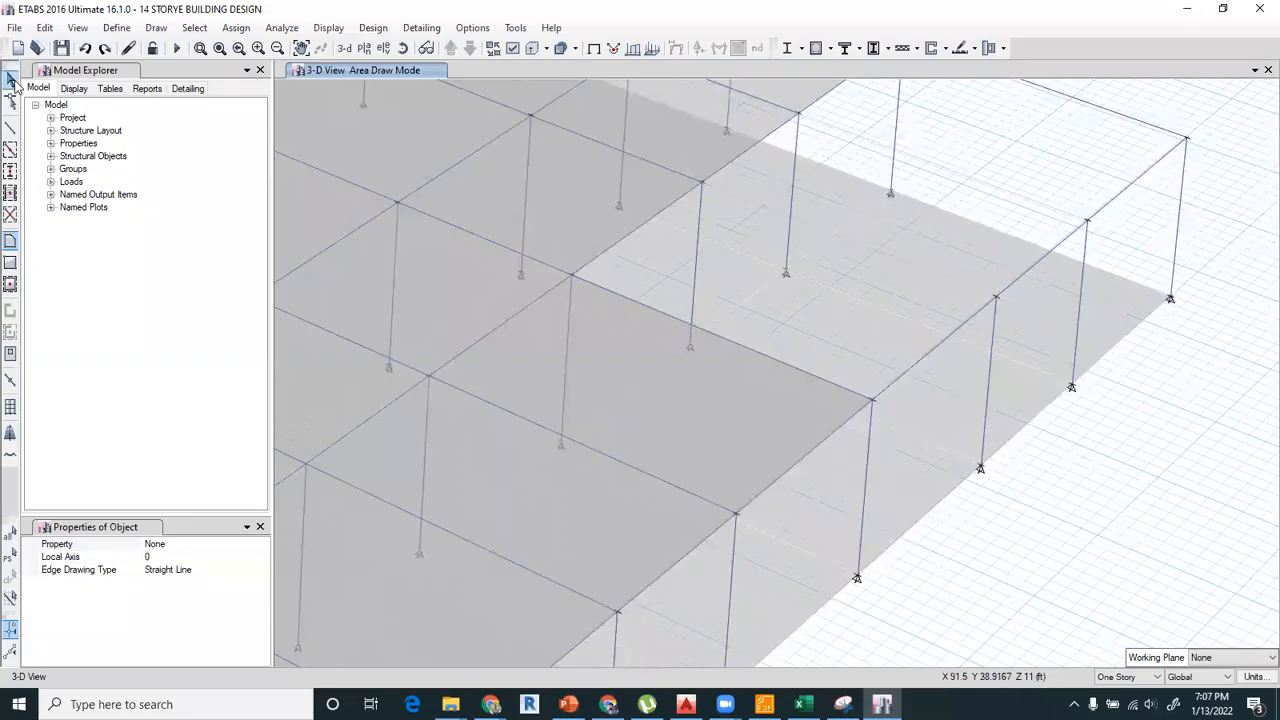
# Show the Base plan view and delete all slabs and openings on that level.
pyautogui.click(1123, 313)
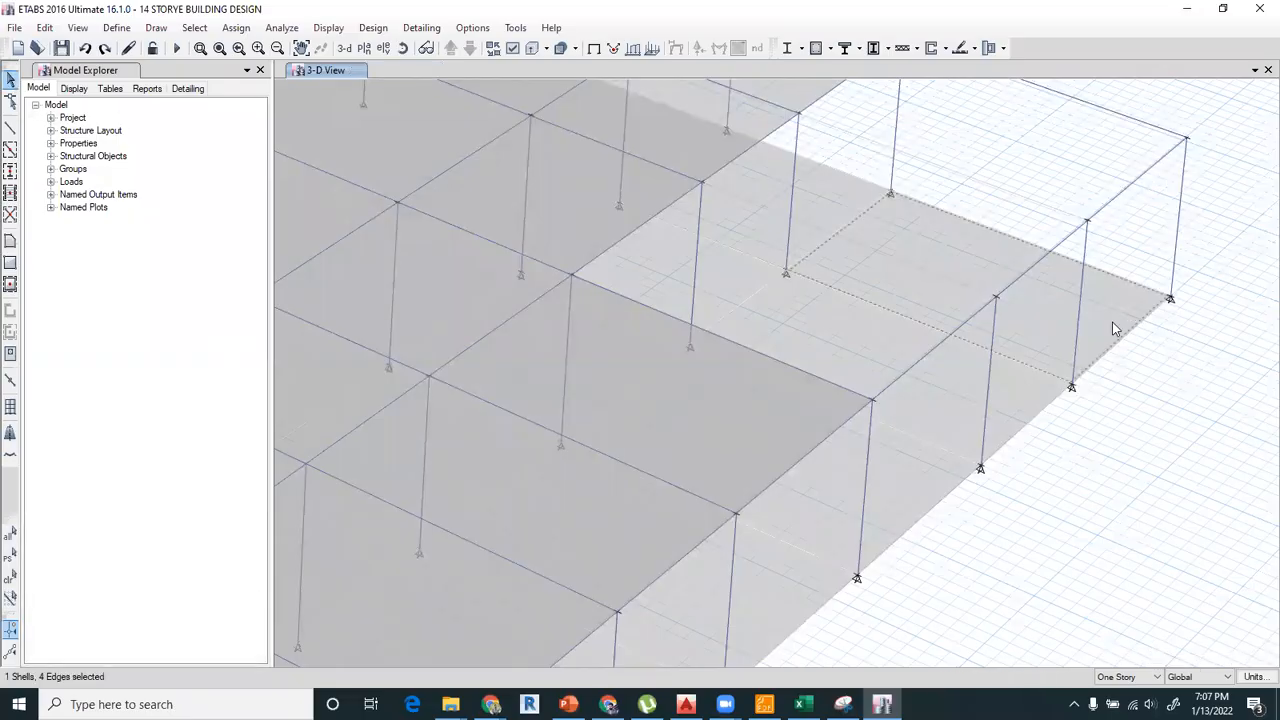
pyautogui.click(364, 48)
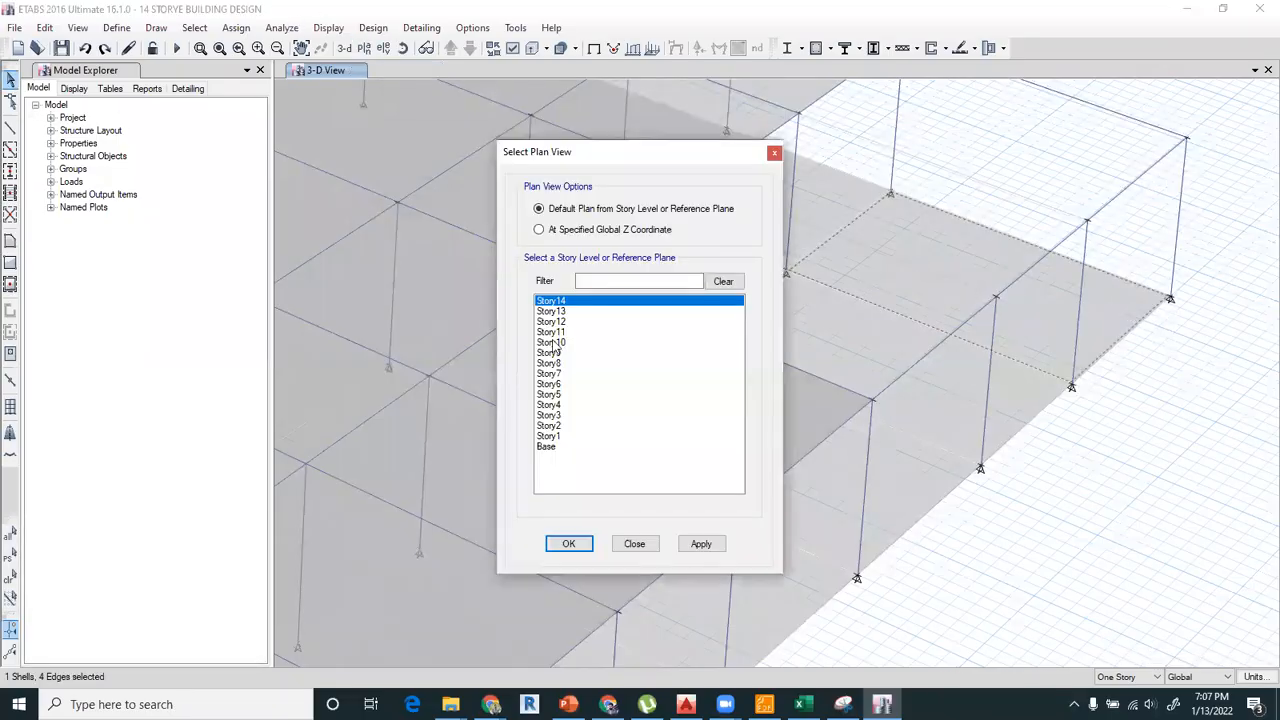
pyautogui.click(552, 447)
pyautogui.click(563, 543)
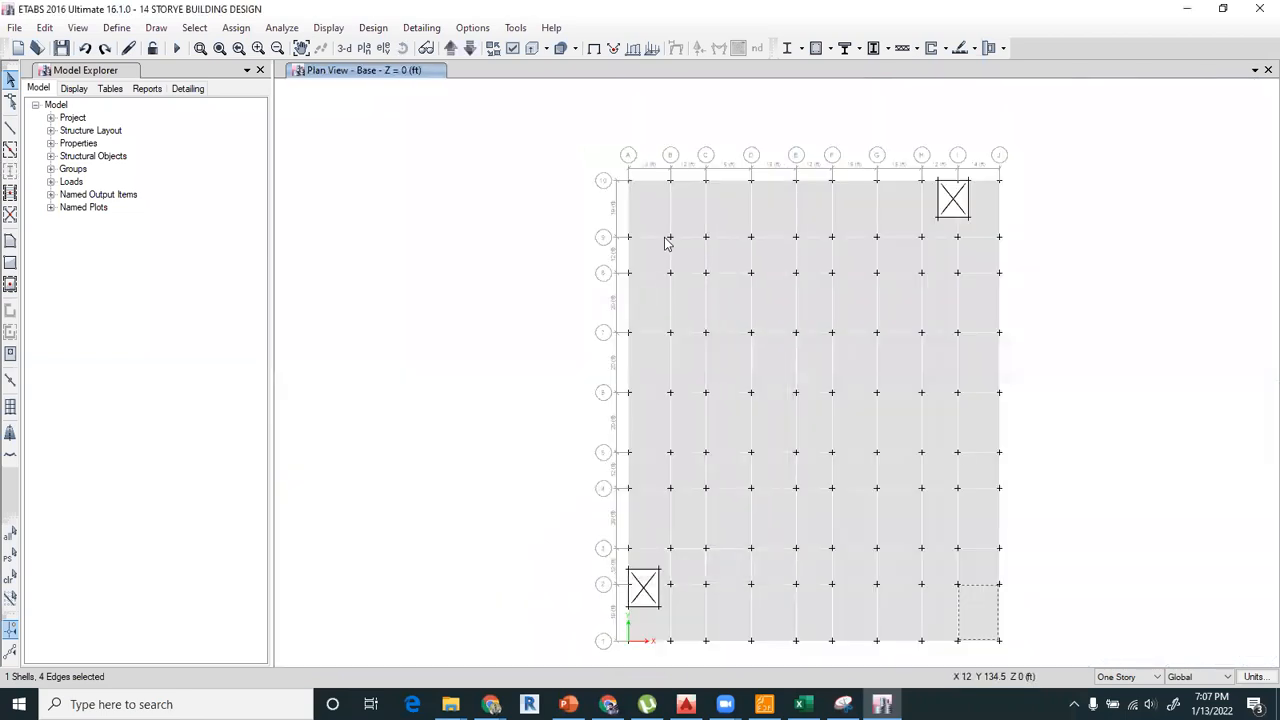
pyautogui.moveTo(565, 144); pyautogui.dragTo(1037, 656)
pyautogui.press('Delete')
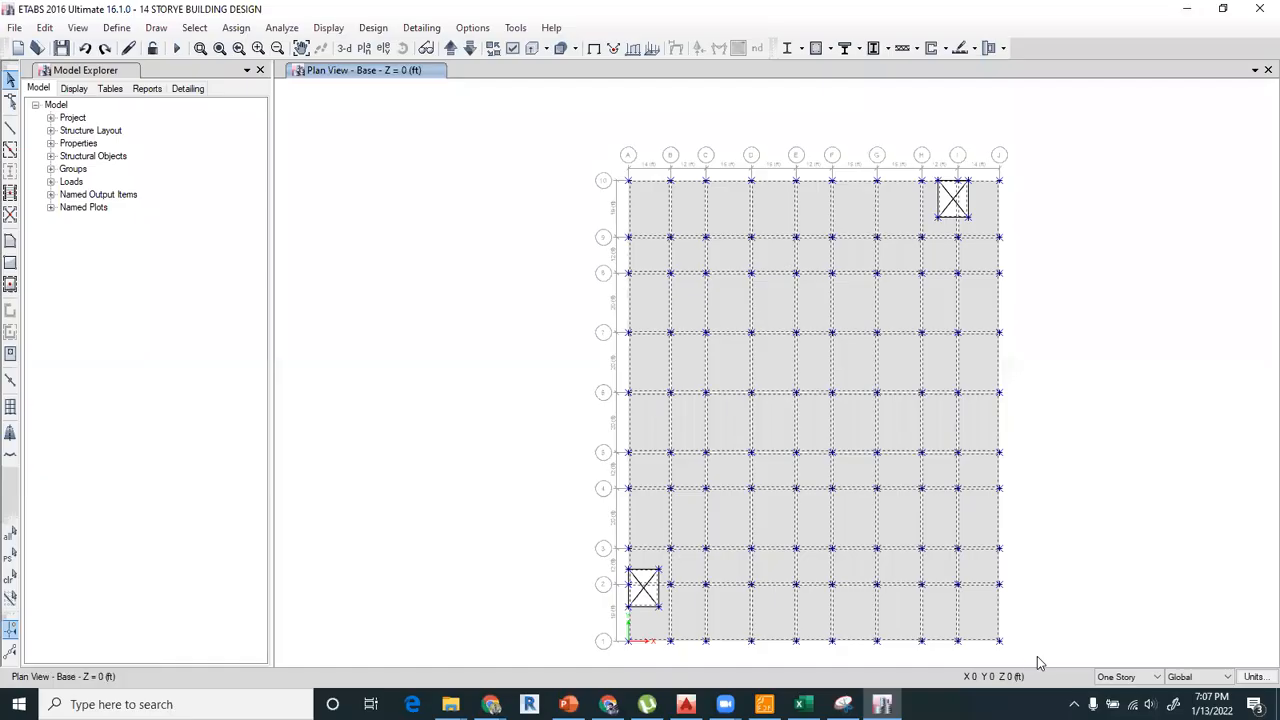
# Return to the 3D view and orbit it to face the Story1 slab opening between grids G and J.
pyautogui.click(344, 48)
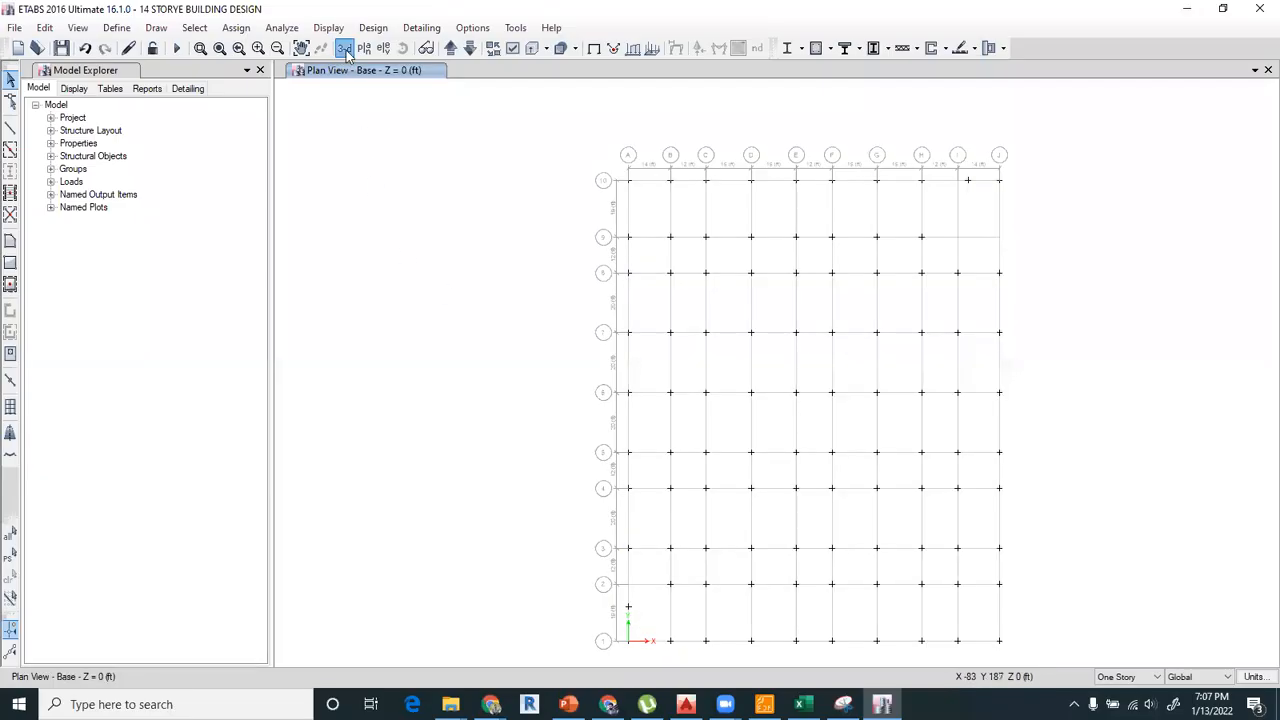
pyautogui.click(403, 48)
pyautogui.moveTo(663, 354); pyautogui.dragTo(1021, 597)
pyautogui.scroll(4, 960, 543)
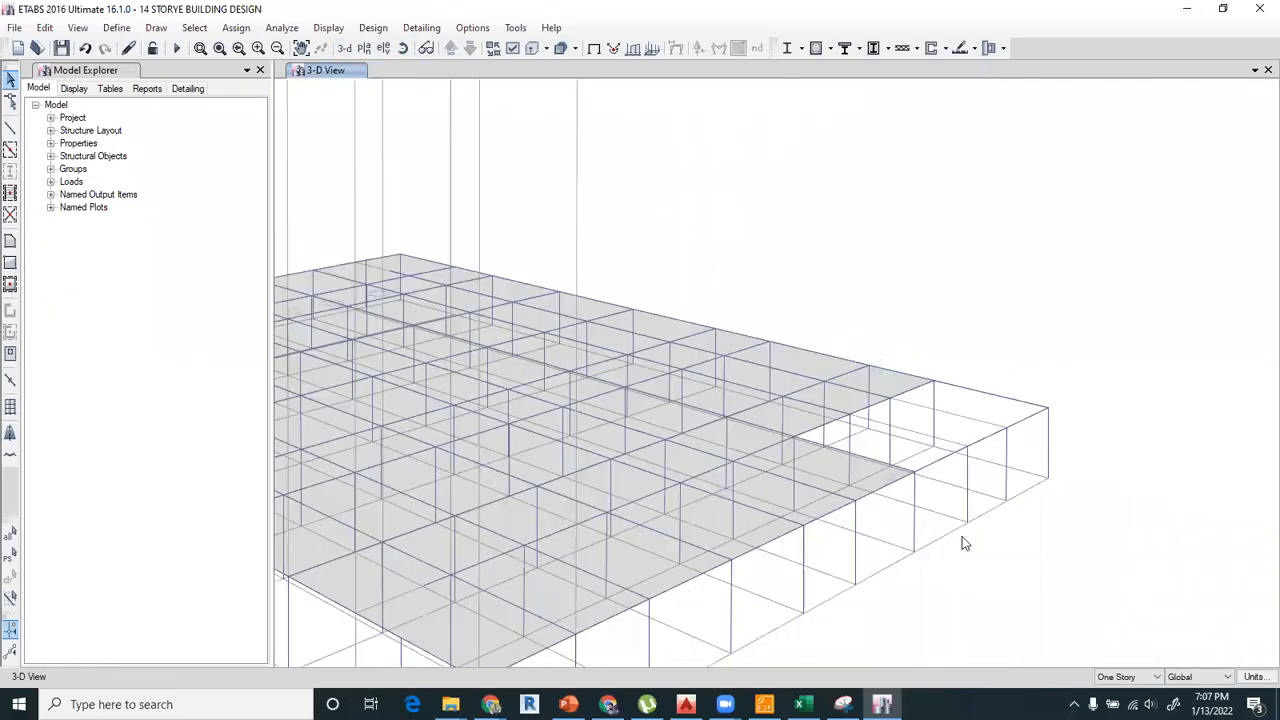
pyautogui.scroll(3, 876, 461)
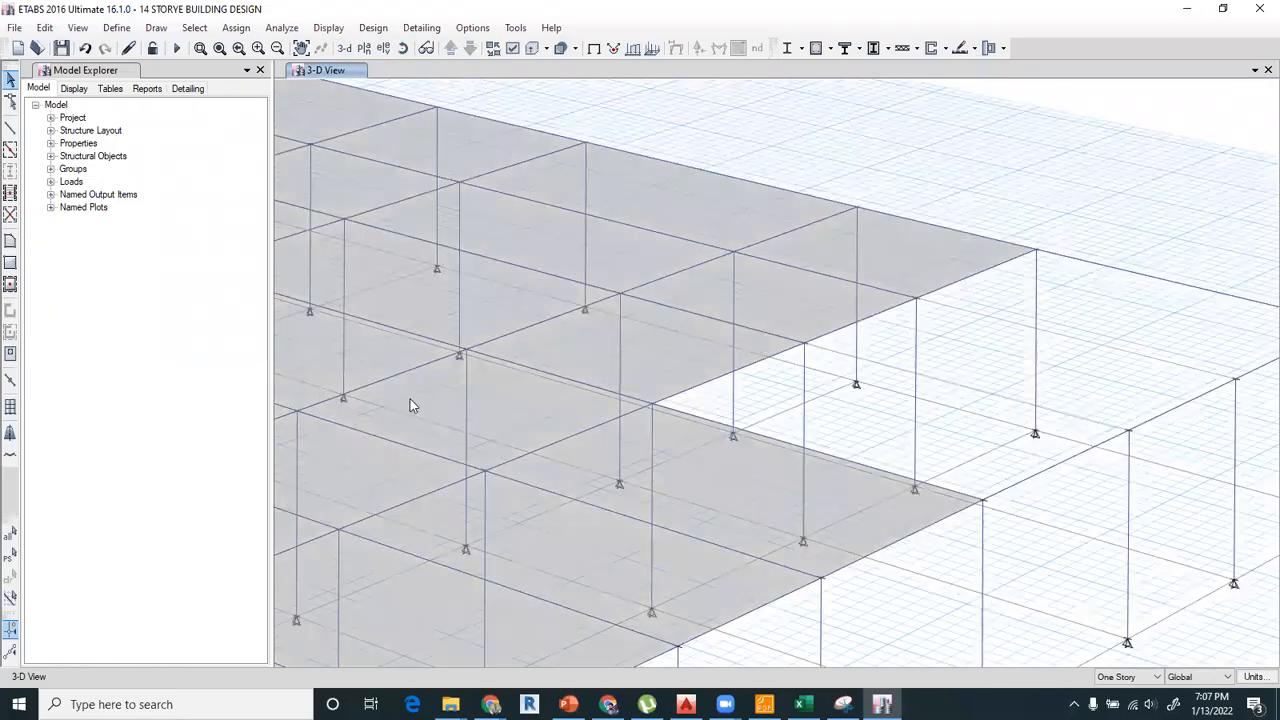
pyautogui.click(150, 28)
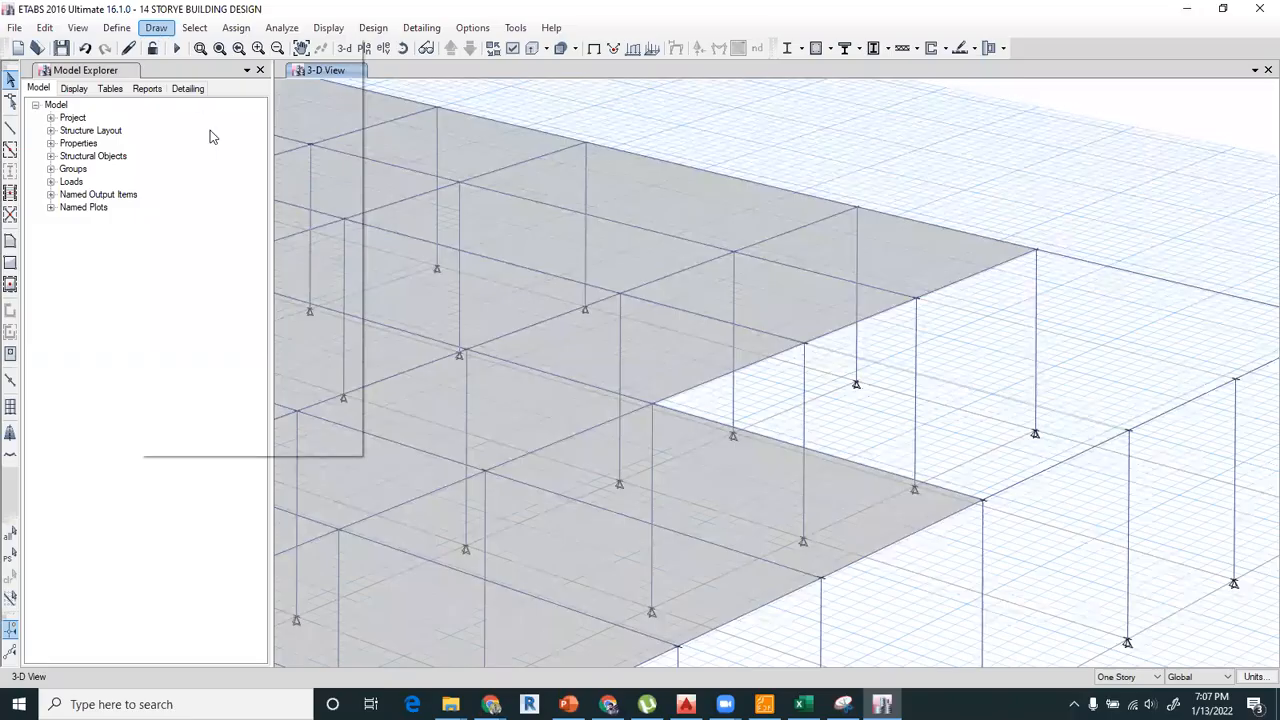
pyautogui.moveTo(300, 135)
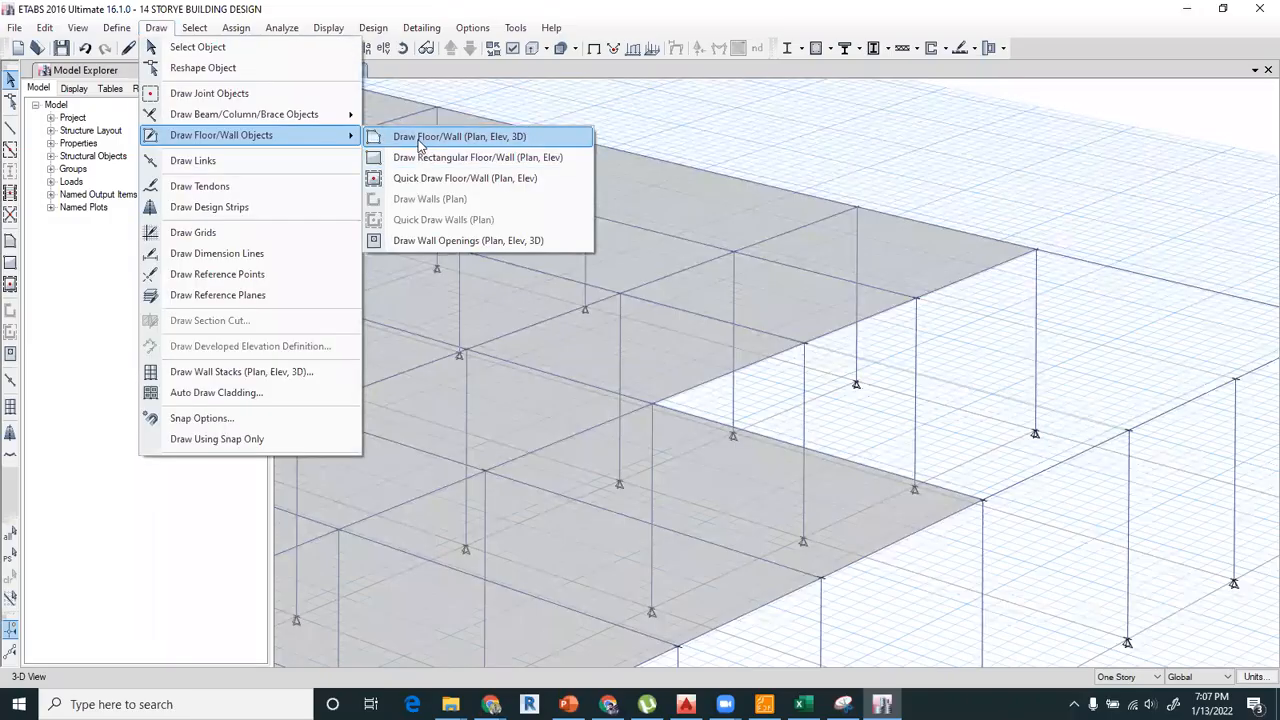
pyautogui.click(417, 142)
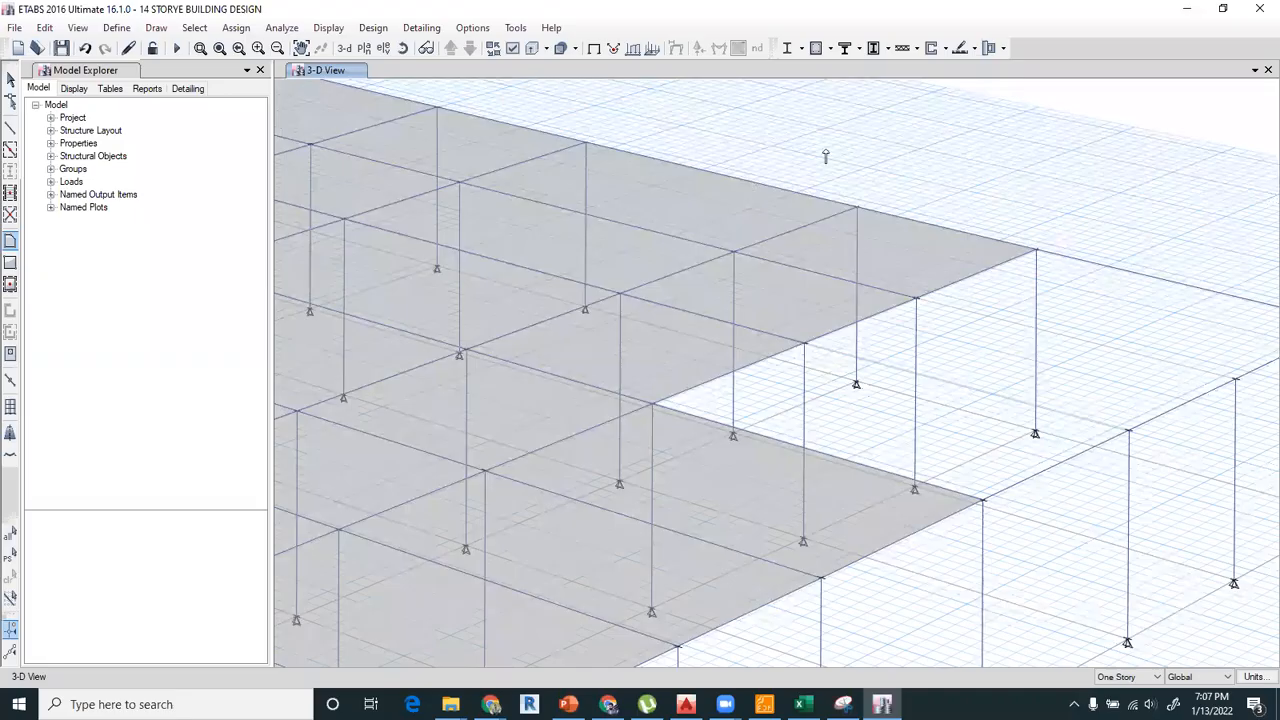
pyautogui.scroll(-5, 817, 250)
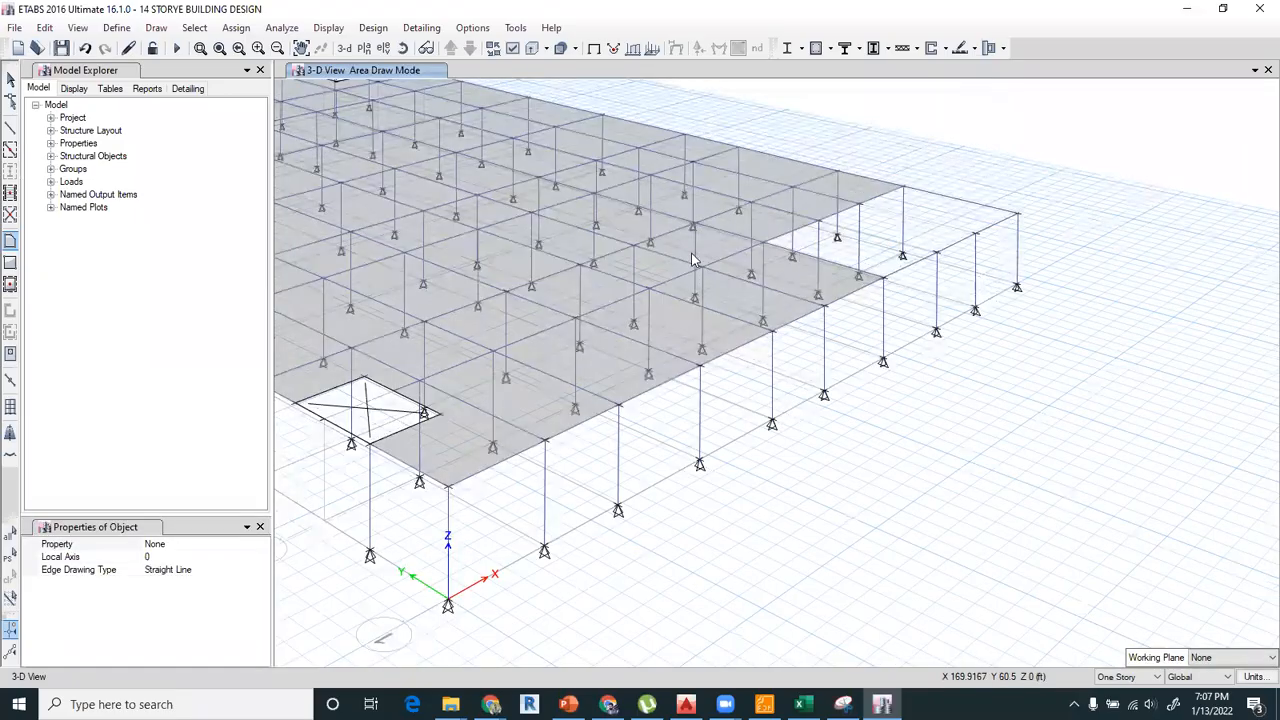
pyautogui.scroll(3, 676, 245)
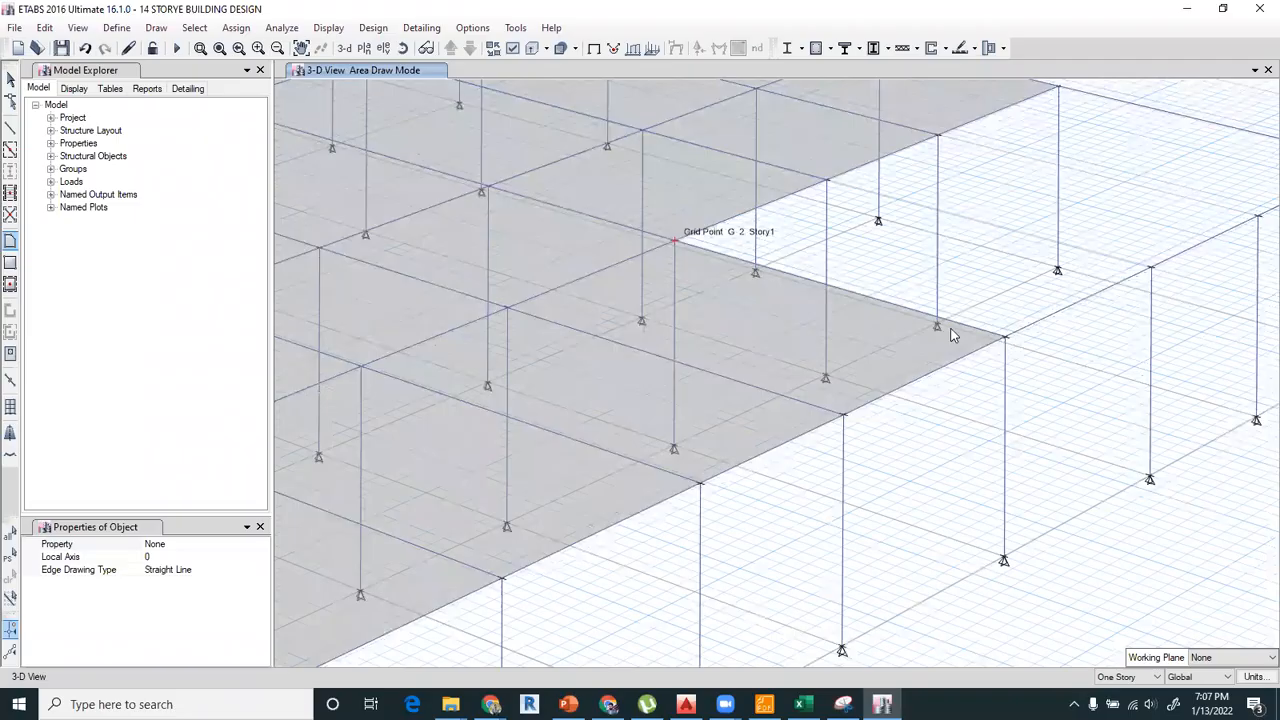
pyautogui.scroll(-3, 926, 322)
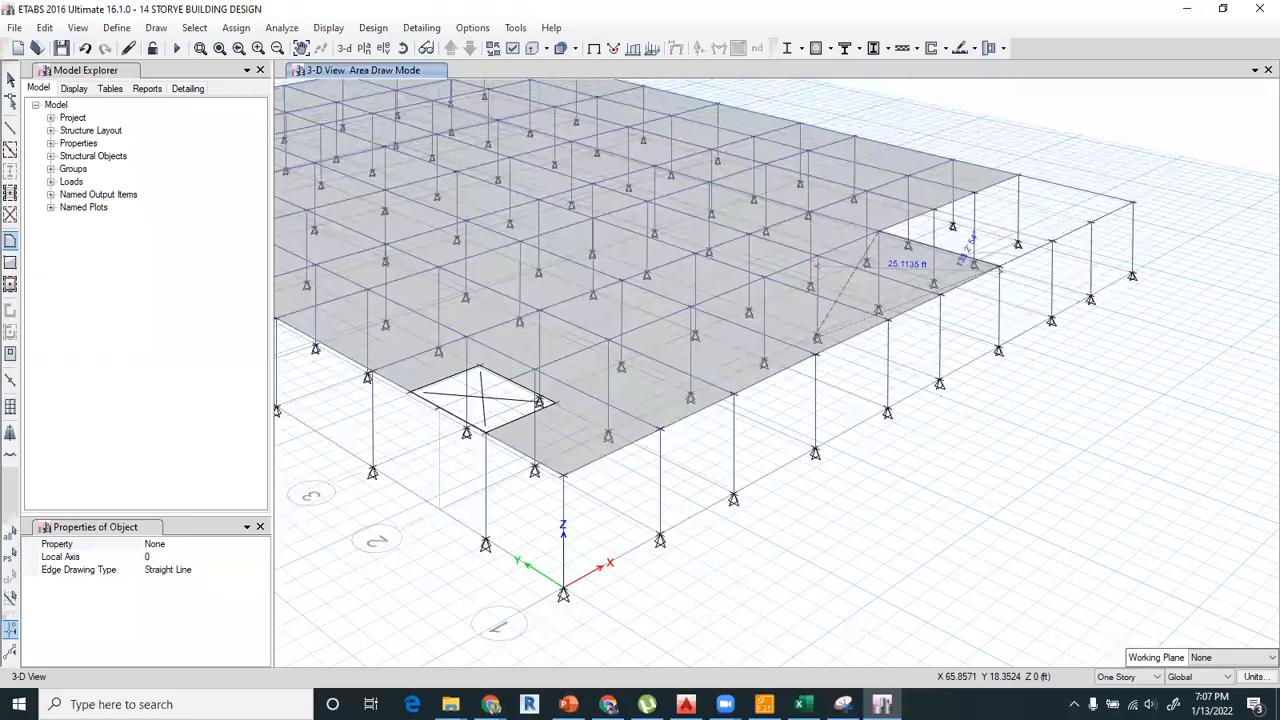
pyautogui.click(686, 704)
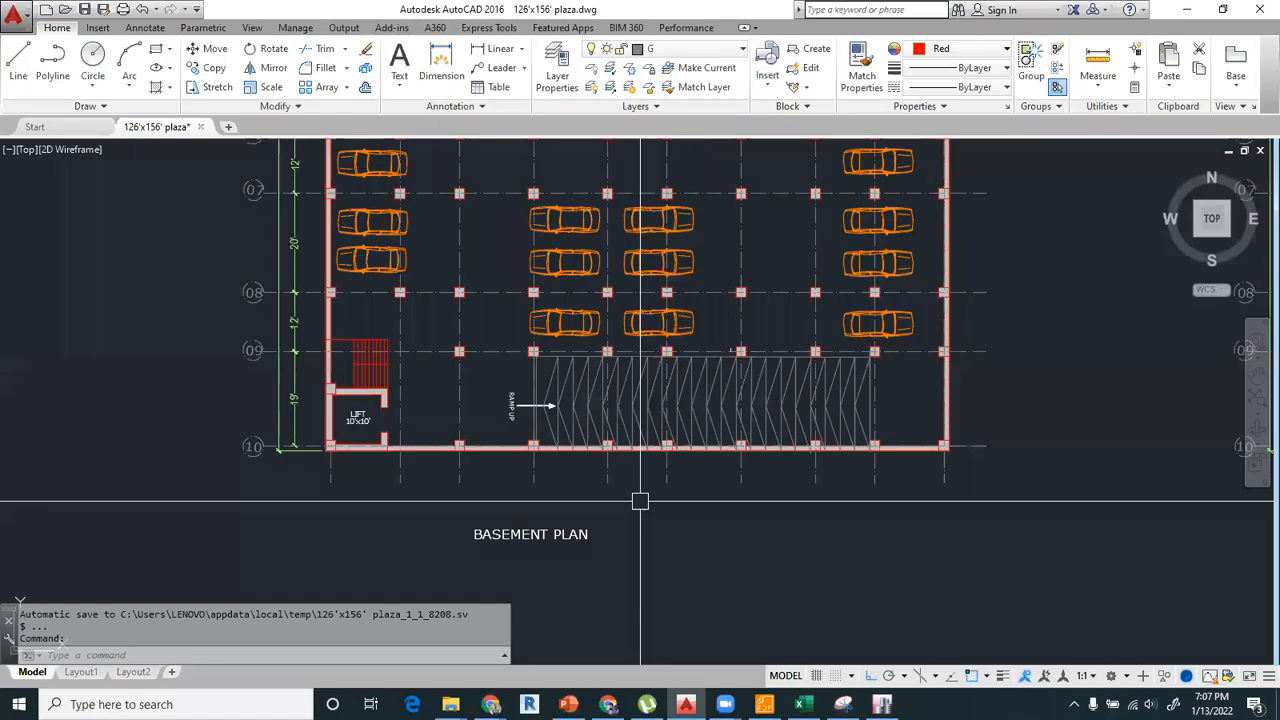
pyautogui.hotkey('alt', 'Tab')
pyautogui.click(10, 82)
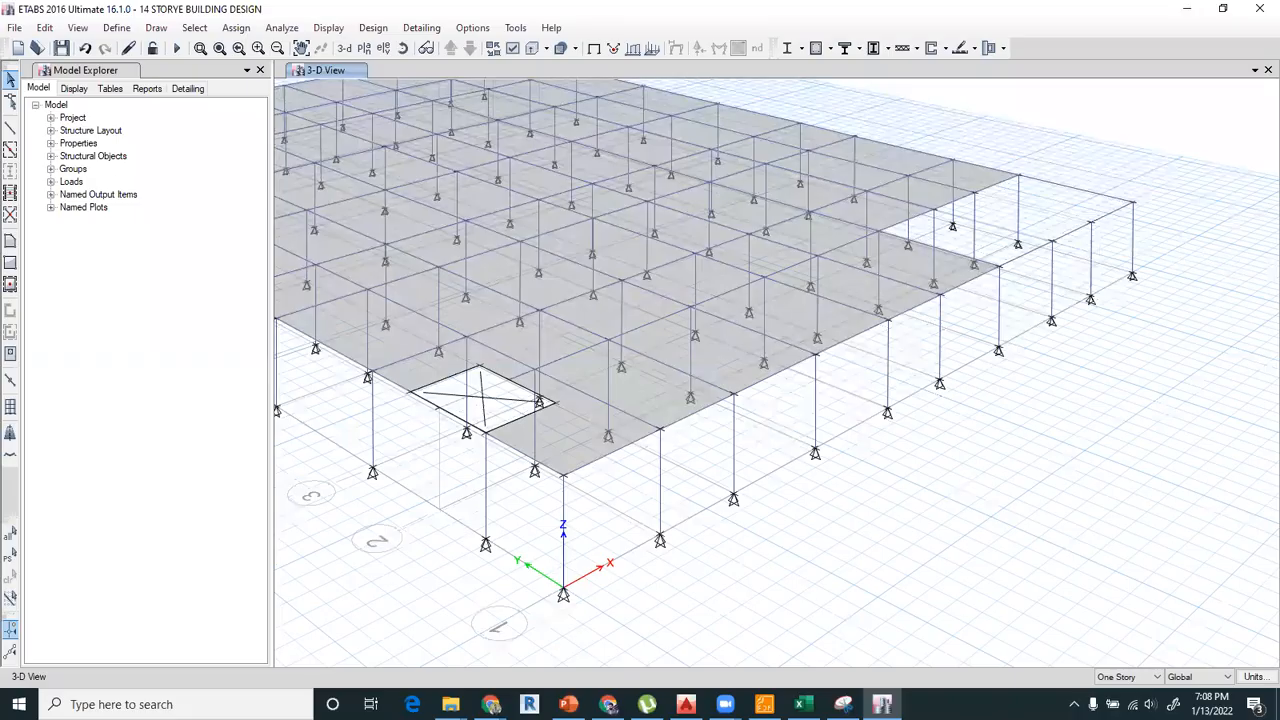
# Check the ramp's extent in the AutoCAD basement plan, and show the Story1 plan in ETABS around the slab opening between grids G and J.
pyautogui.hotkey('alt', 'Tab')
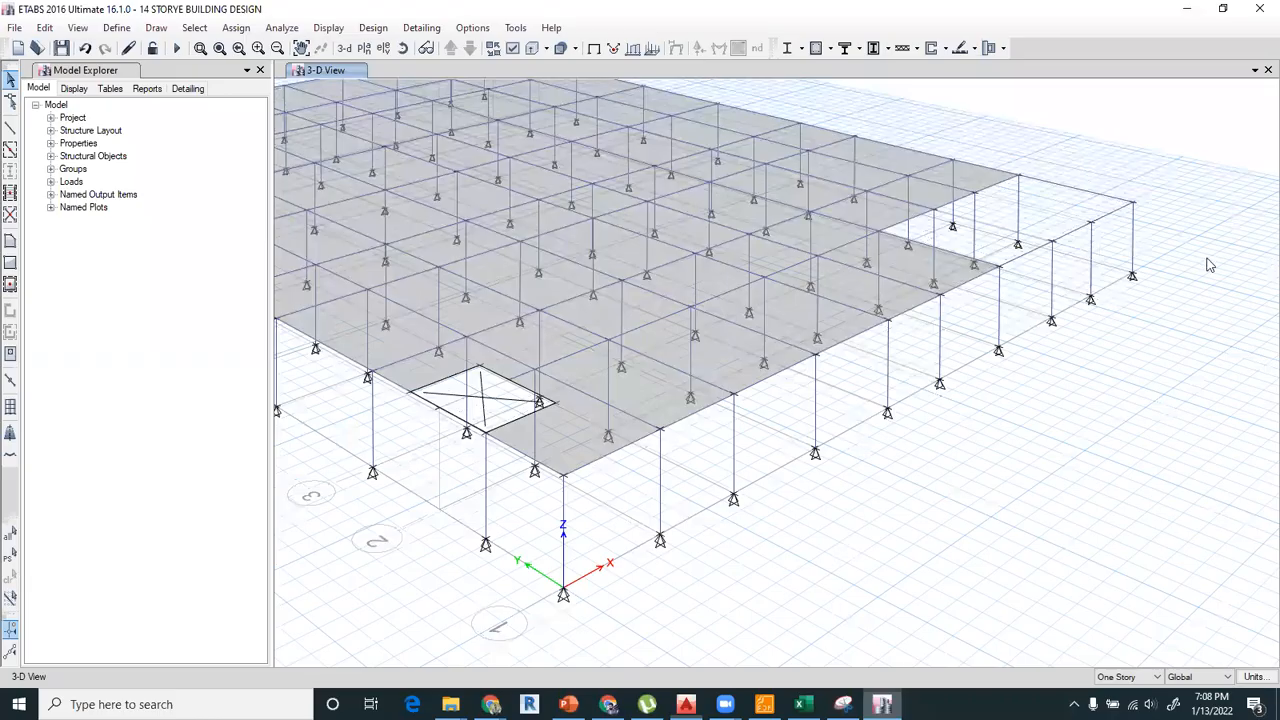
pyautogui.click(881, 704)
pyautogui.click(366, 48)
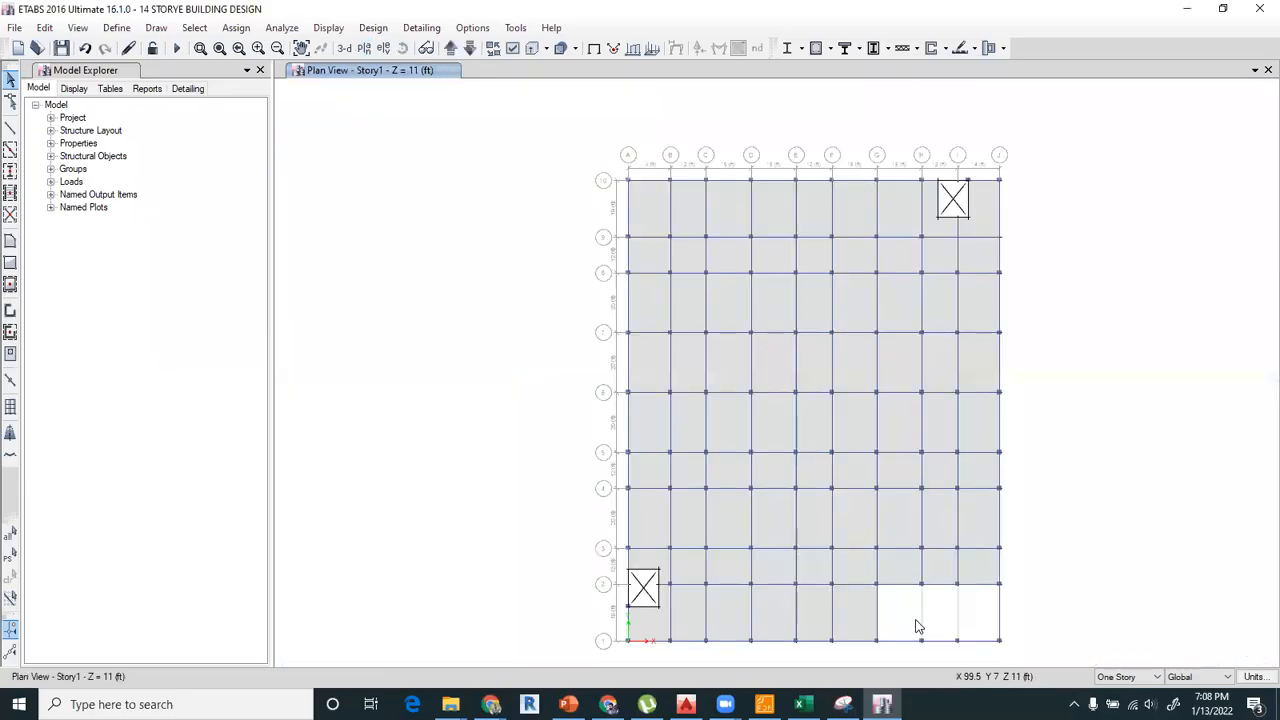
pyautogui.moveTo(914, 620); pyautogui.dragTo(791, 457, button='middle')
pyautogui.scroll(5, 848, 486)
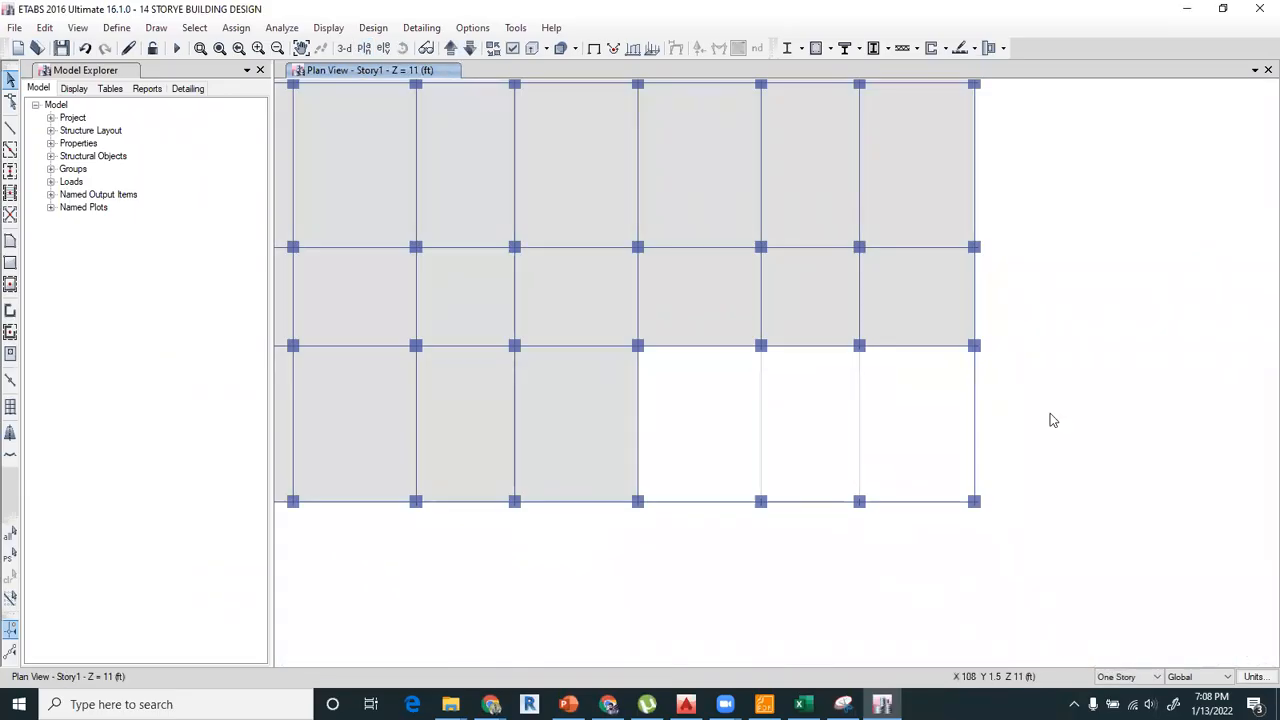
# Draw the sloping ramp as a floor area with property None, from grid points I-1 and I-2 on Story1 to D-2 and D-1 at Base.
pyautogui.click(156, 27)
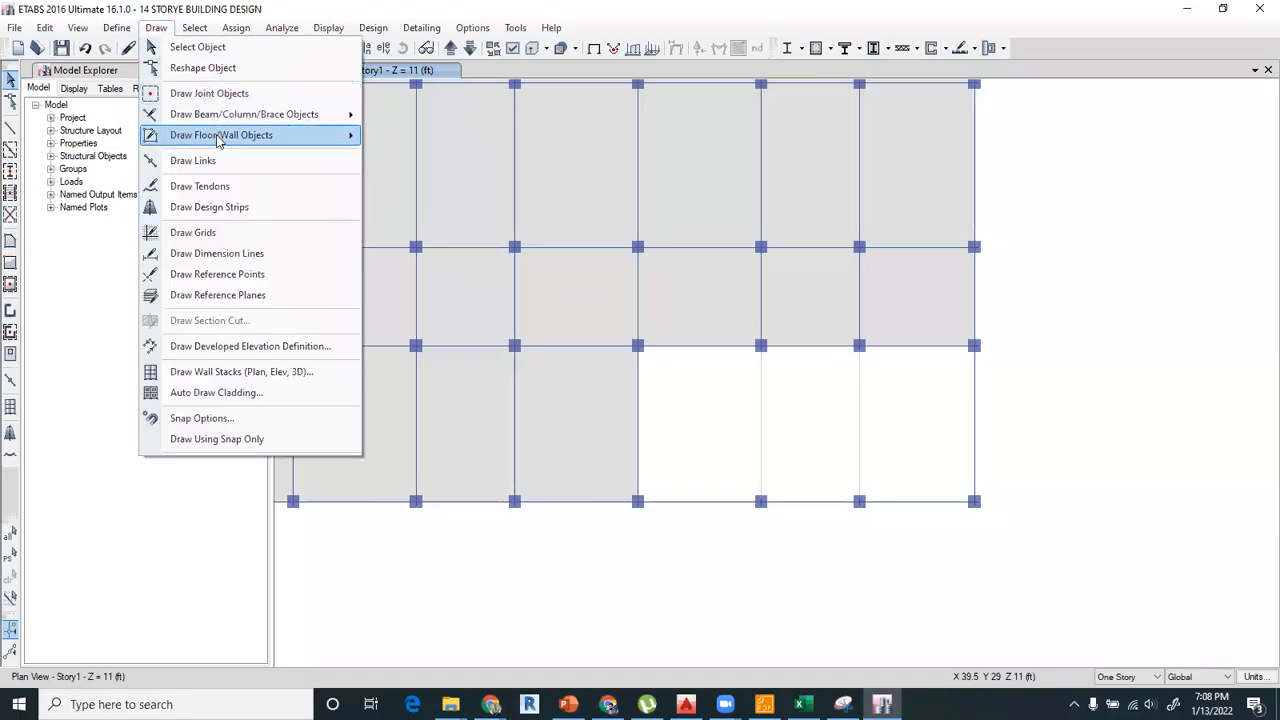
pyautogui.moveTo(220, 138)
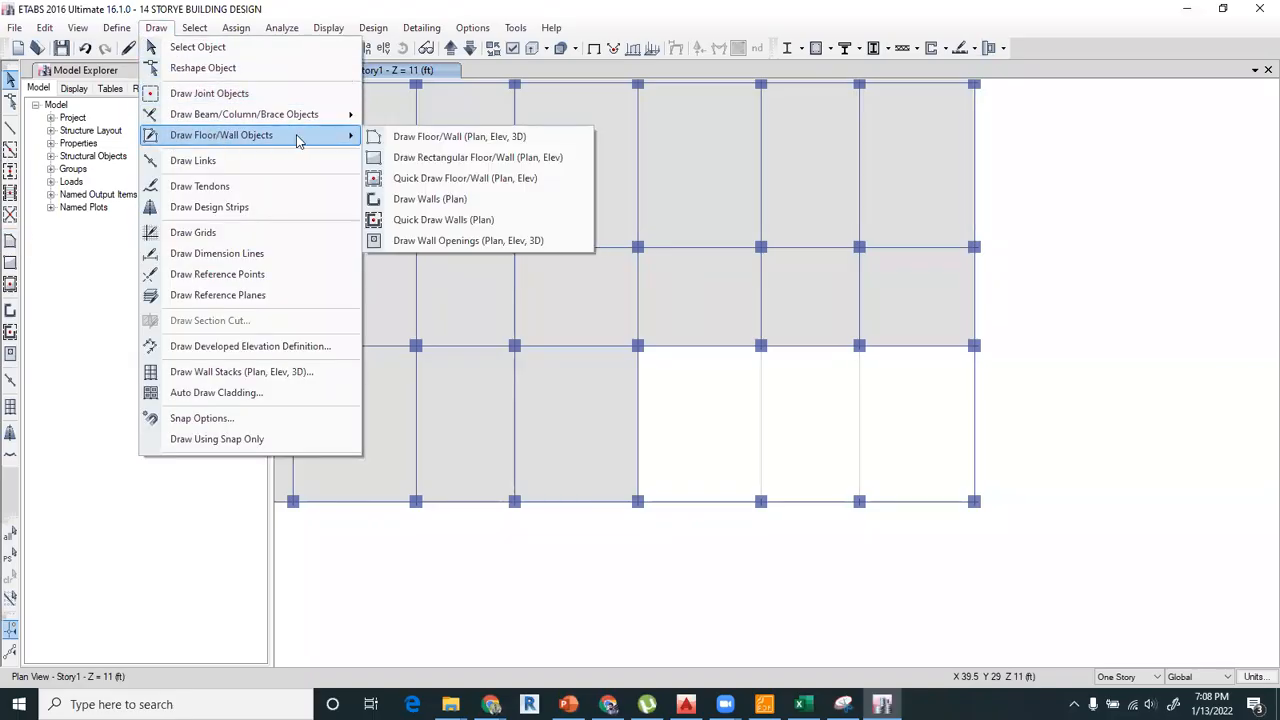
pyautogui.click(426, 138)
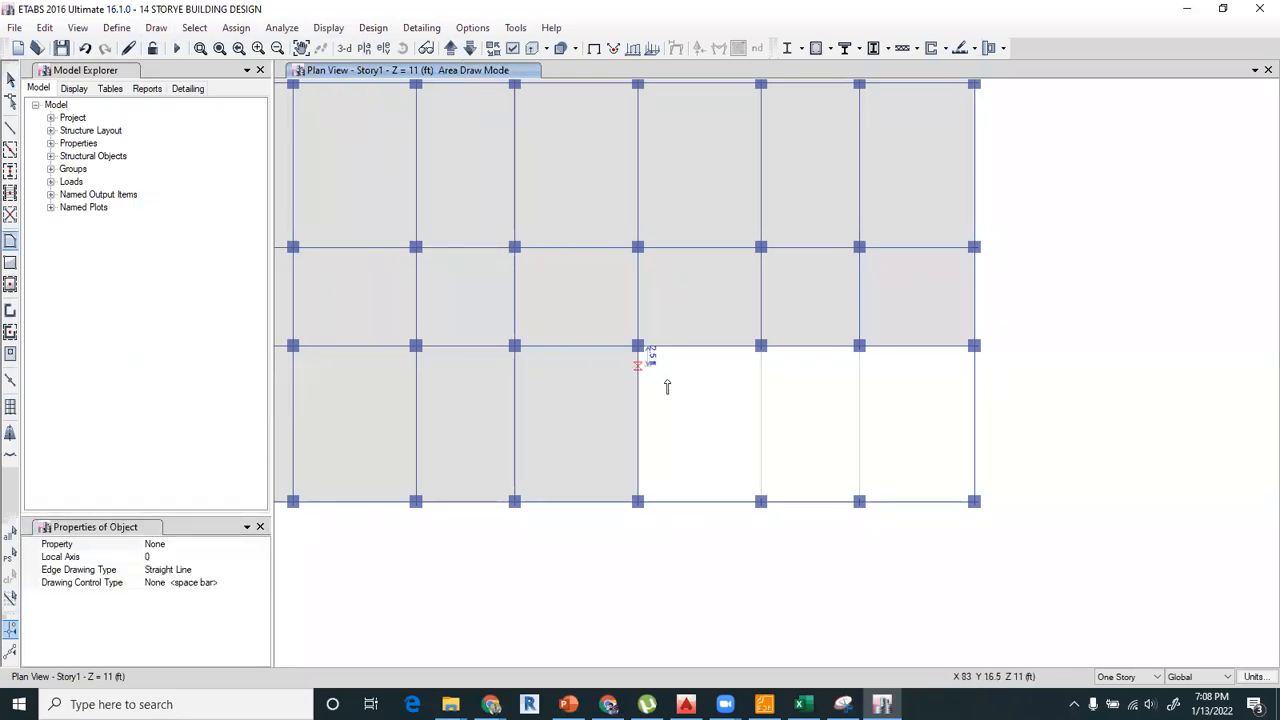
pyautogui.click(858, 499)
pyautogui.click(858, 346)
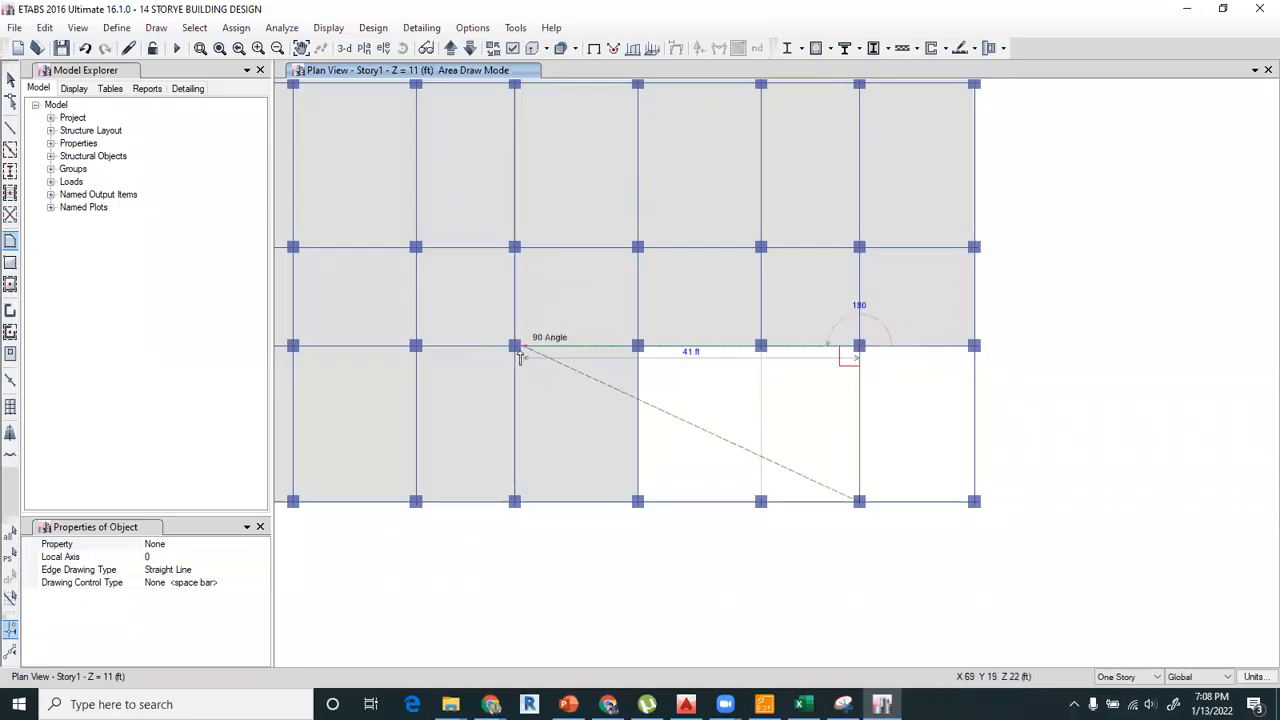
pyautogui.moveTo(591, 557); pyautogui.dragTo(734, 548, button='middle')
pyautogui.press('Escape')
pyautogui.click(470, 49)
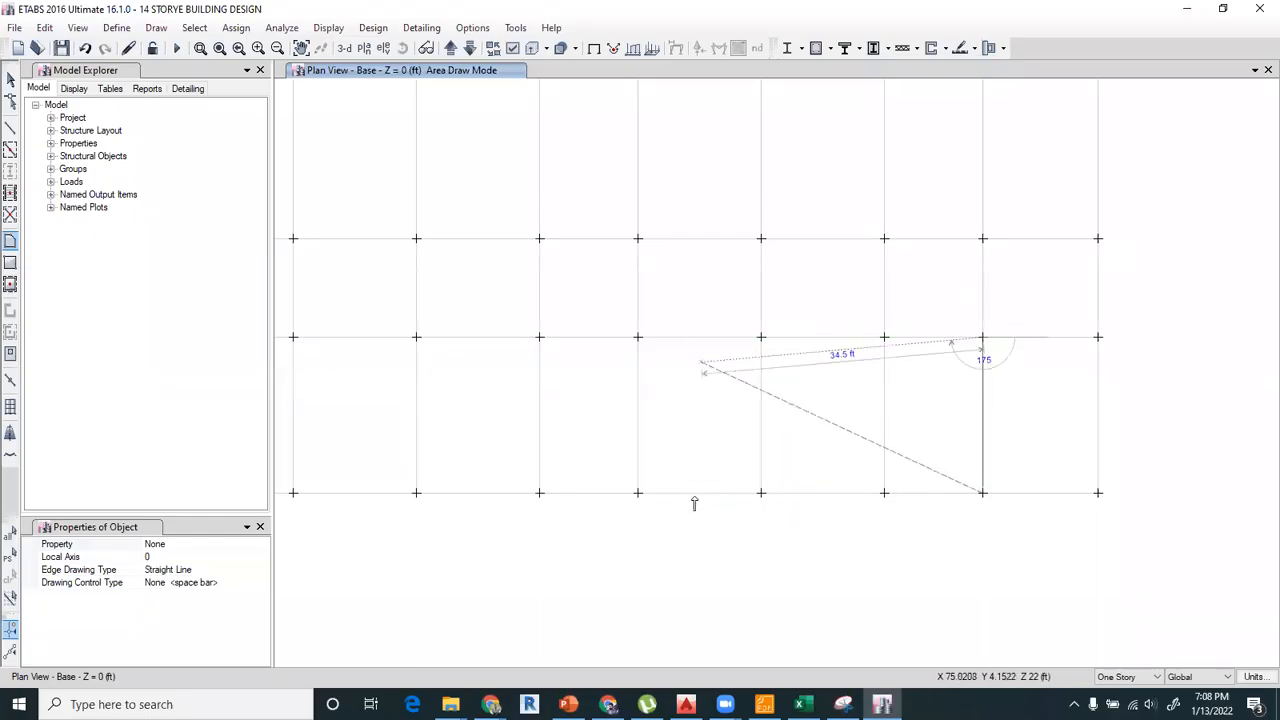
pyautogui.click(417, 338)
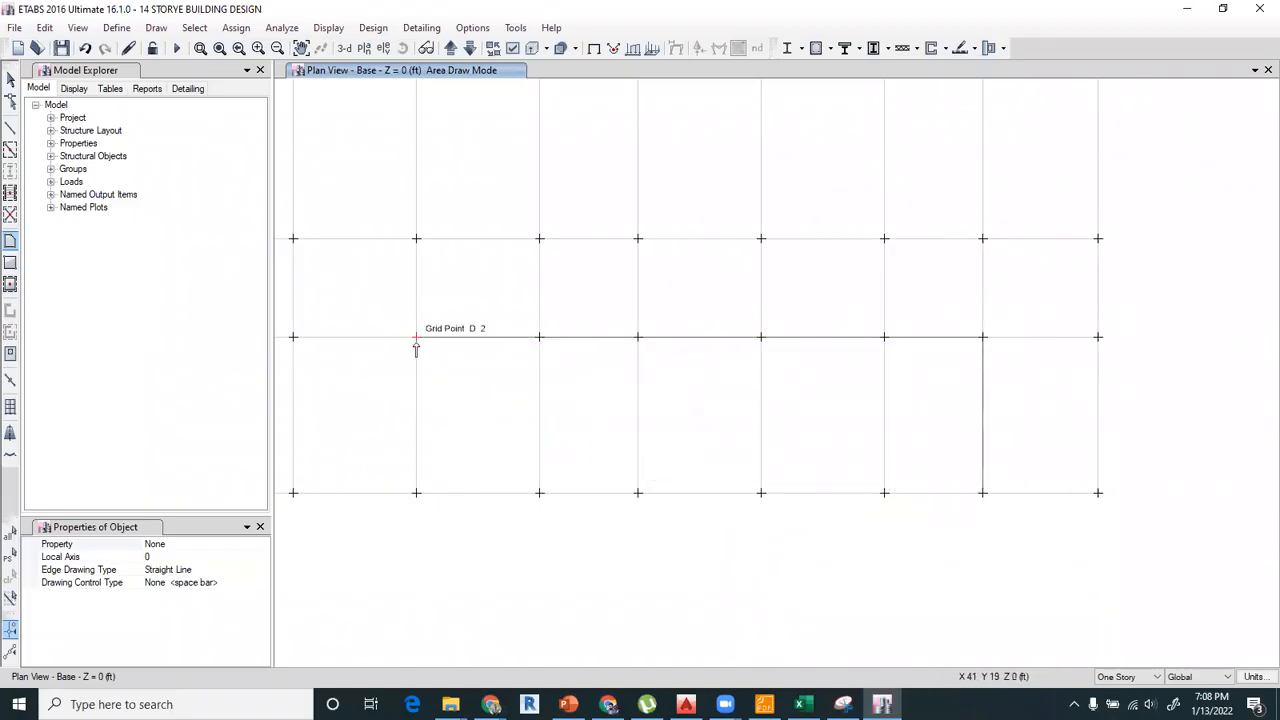
pyautogui.doubleClick(416, 494)
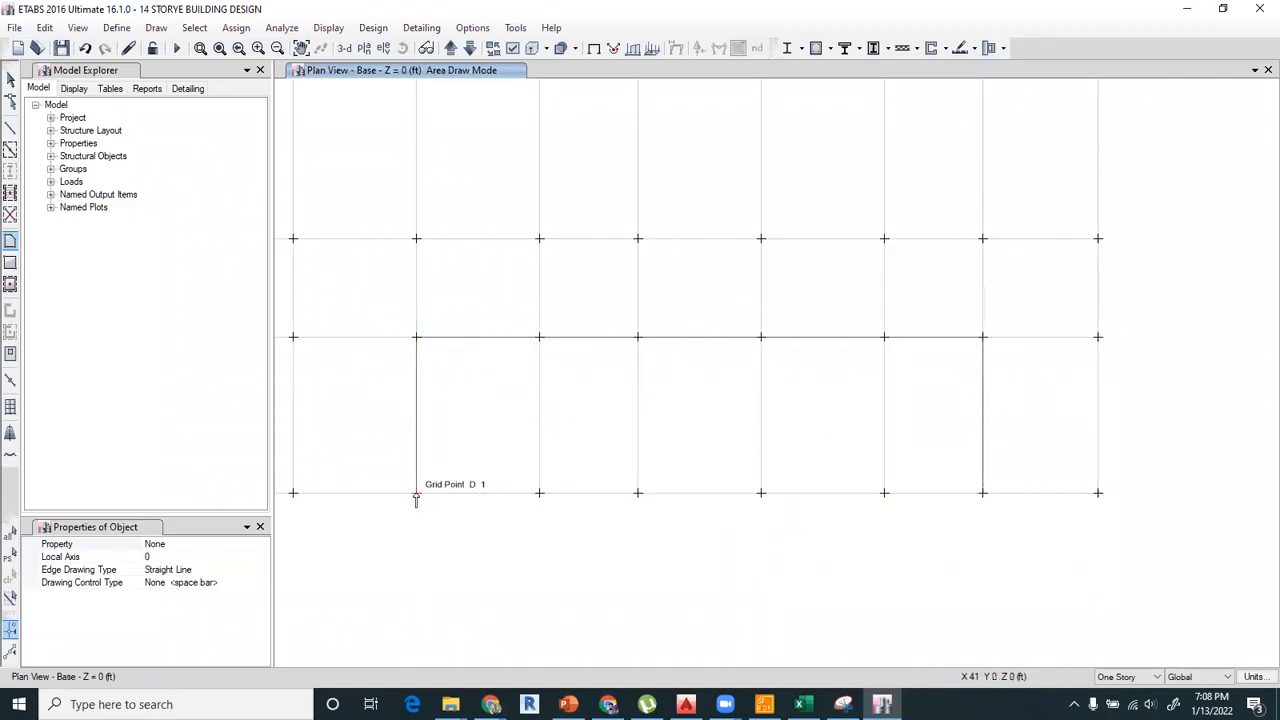
pyautogui.click(10, 78)
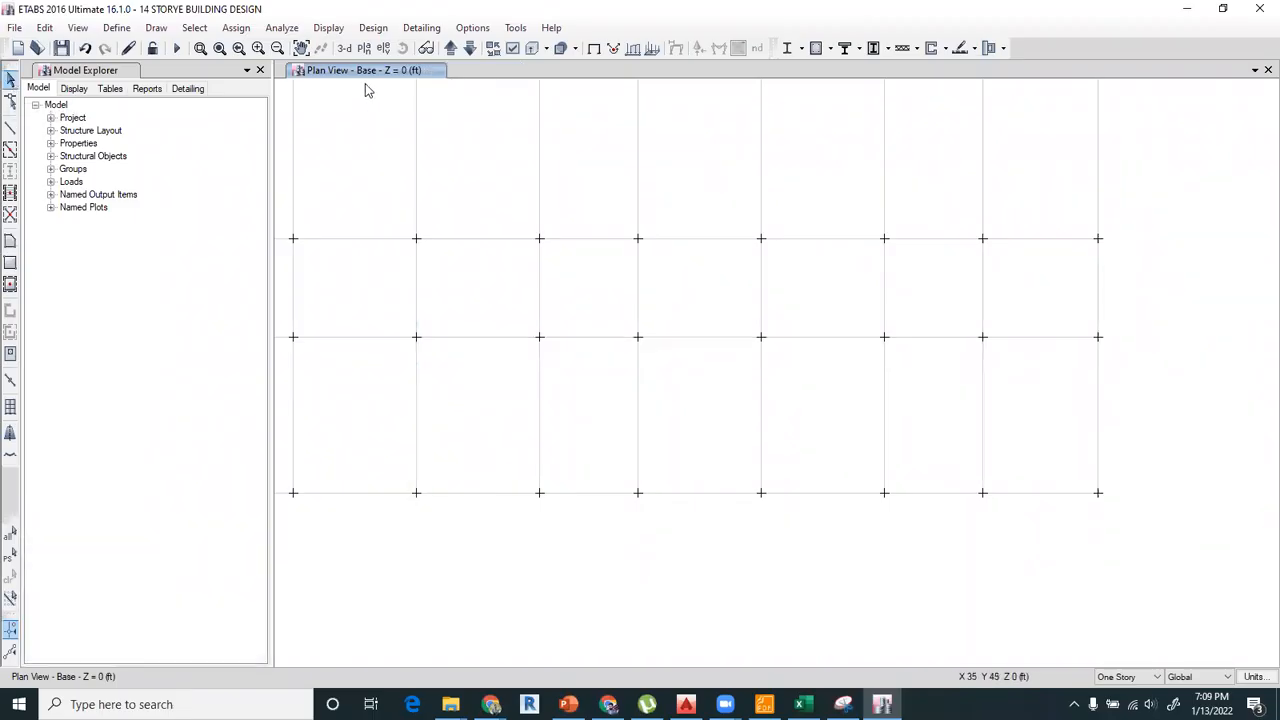
# Show the 3D view and orbit it to inspect the sloping ramp from the grid 1 side.
pyautogui.click(344, 48)
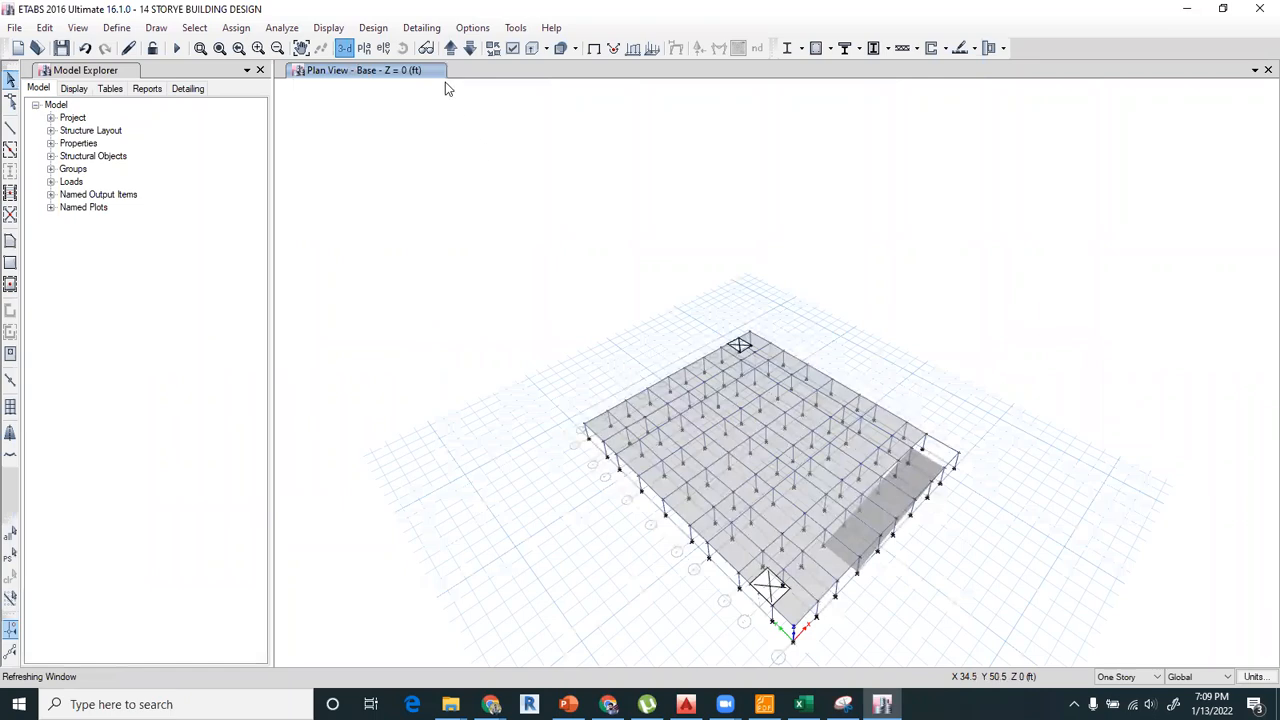
pyautogui.click(402, 48)
pyautogui.moveTo(656, 434)
pyautogui.mouseDown()
pyautogui.moveTo(618, 336)
pyautogui.moveTo(934, 608)
pyautogui.mouseUp()
pyautogui.scroll(3, 920, 530)
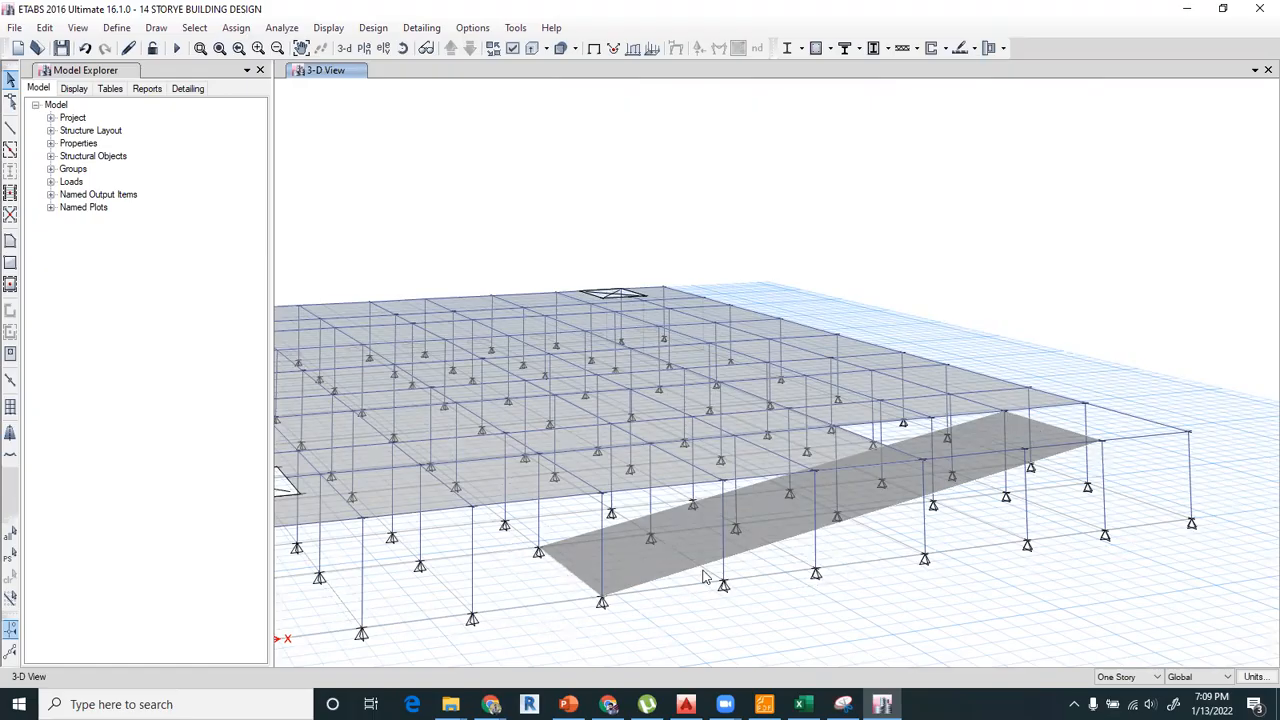
pyautogui.moveTo(648, 520); pyautogui.dragTo(592, 429, button='middle')
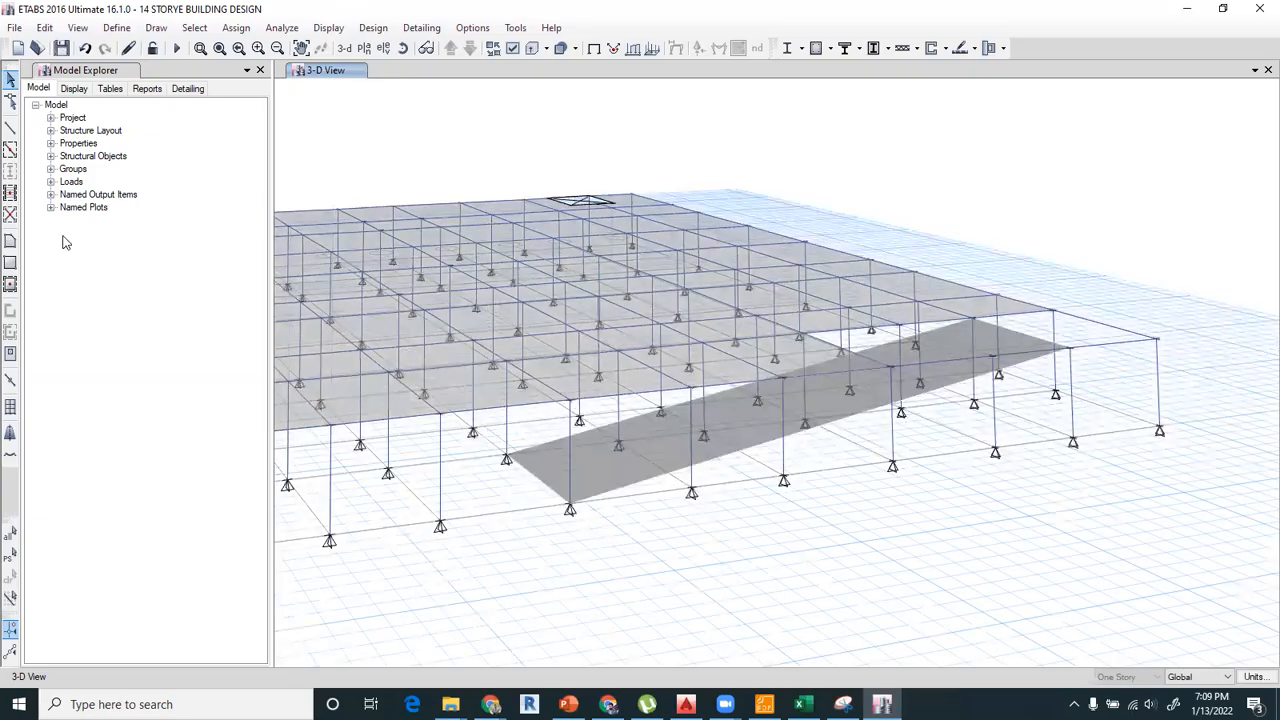
# Draw a straight A-LatBm frame with continuous moment releases along the ramp's grid 1 edge, from D-1 at Base to I-1 on Story1.
pyautogui.click(9, 131)
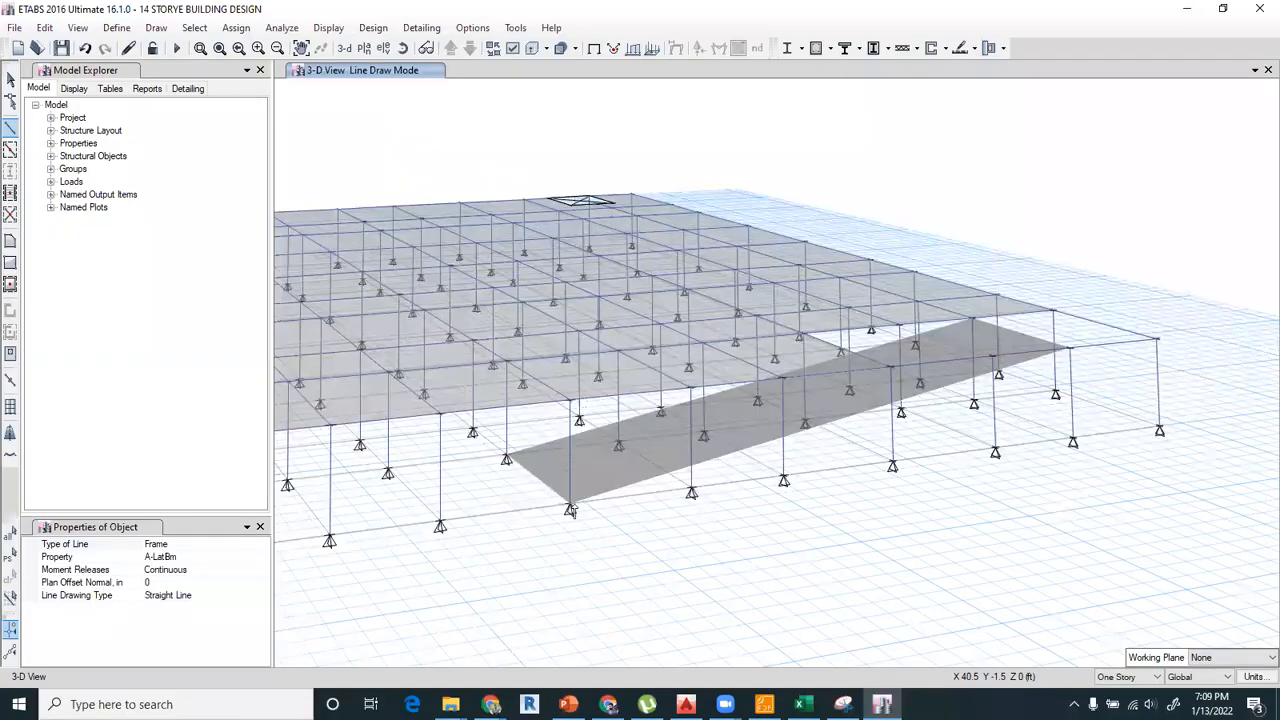
pyautogui.scroll(3, 571, 512)
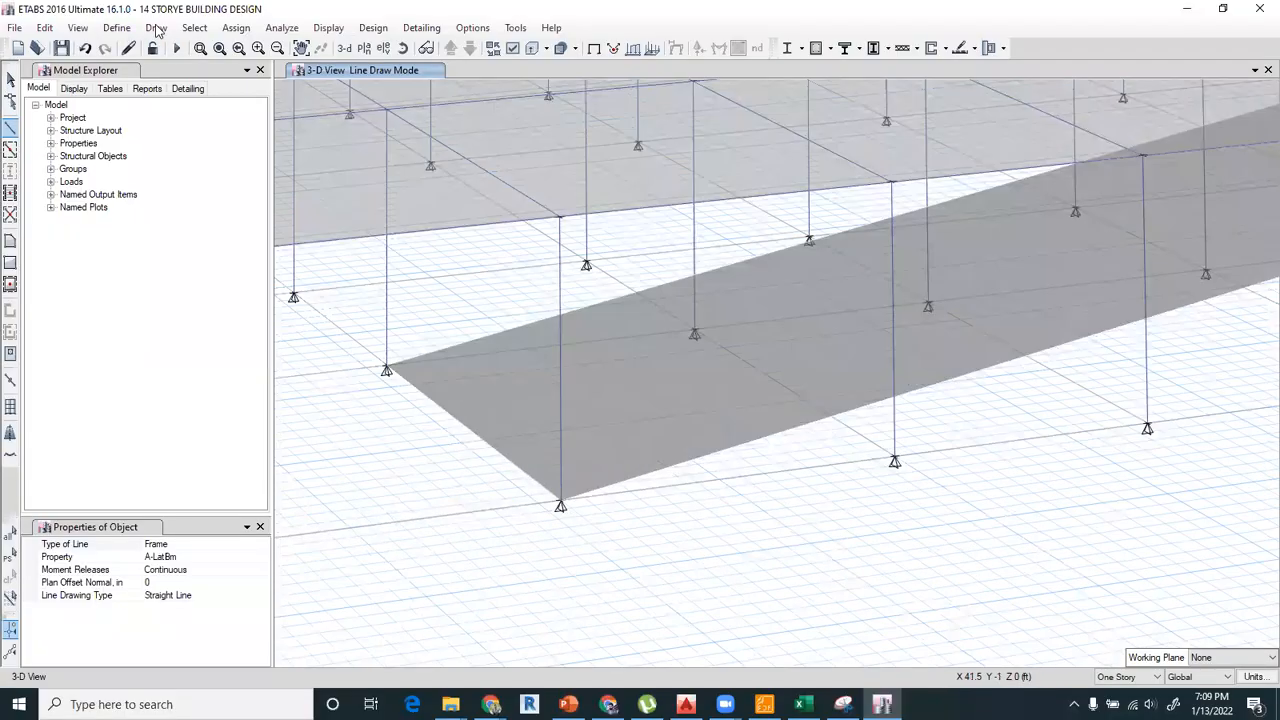
pyautogui.click(155, 28)
pyautogui.moveTo(300, 114)
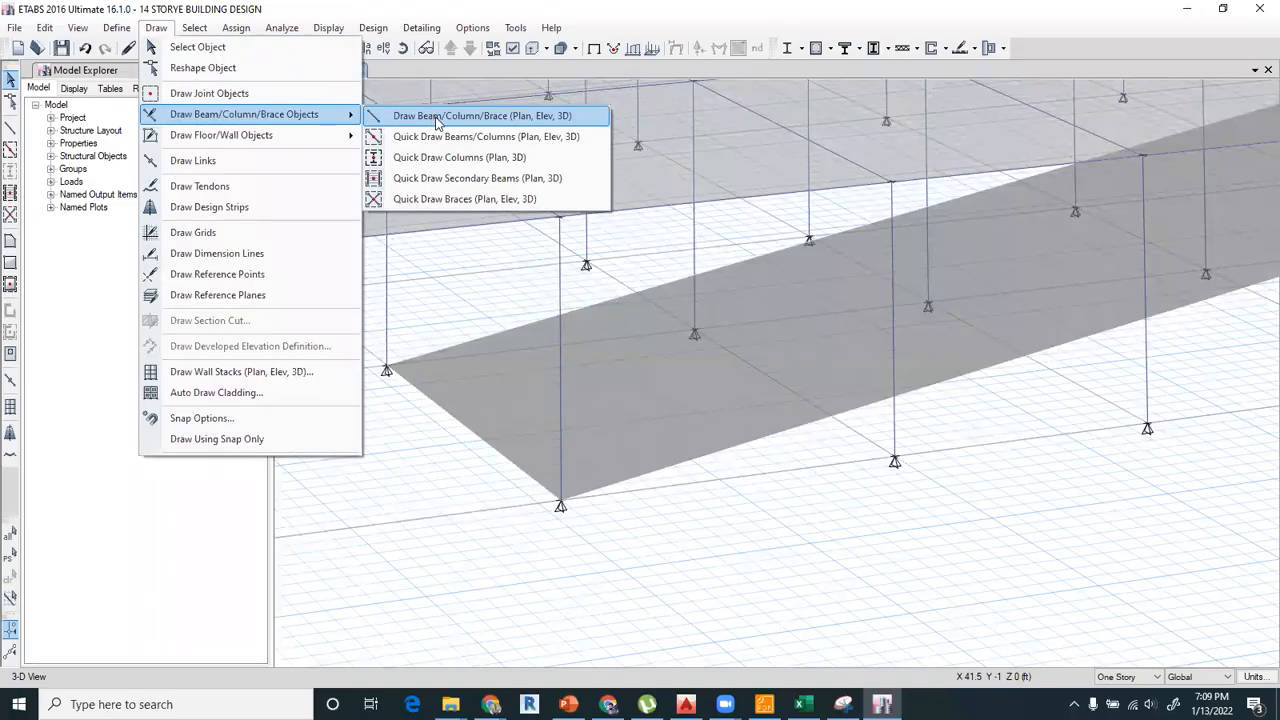
pyautogui.click(440, 122)
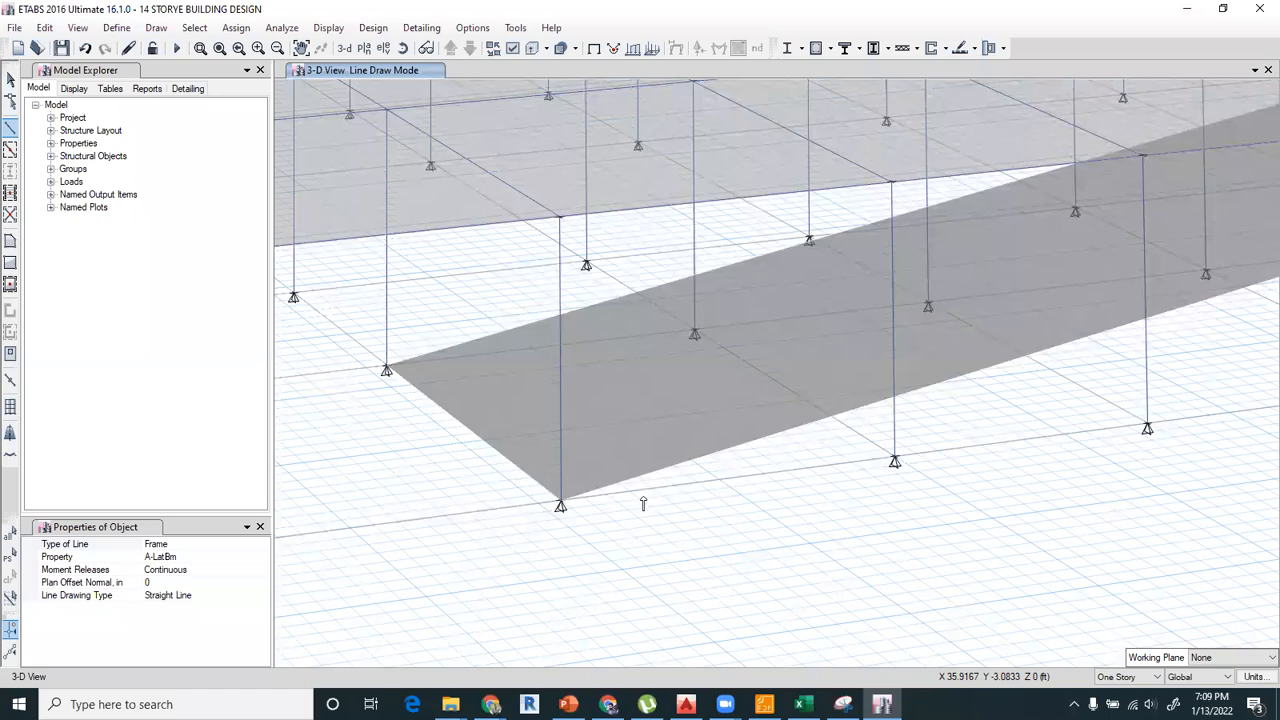
pyautogui.moveTo(663, 503); pyautogui.dragTo(480, 541, button='middle')
pyautogui.click(432, 535)
pyautogui.scroll(-3, 354, 556)
pyautogui.scroll(-3, 353, 556)
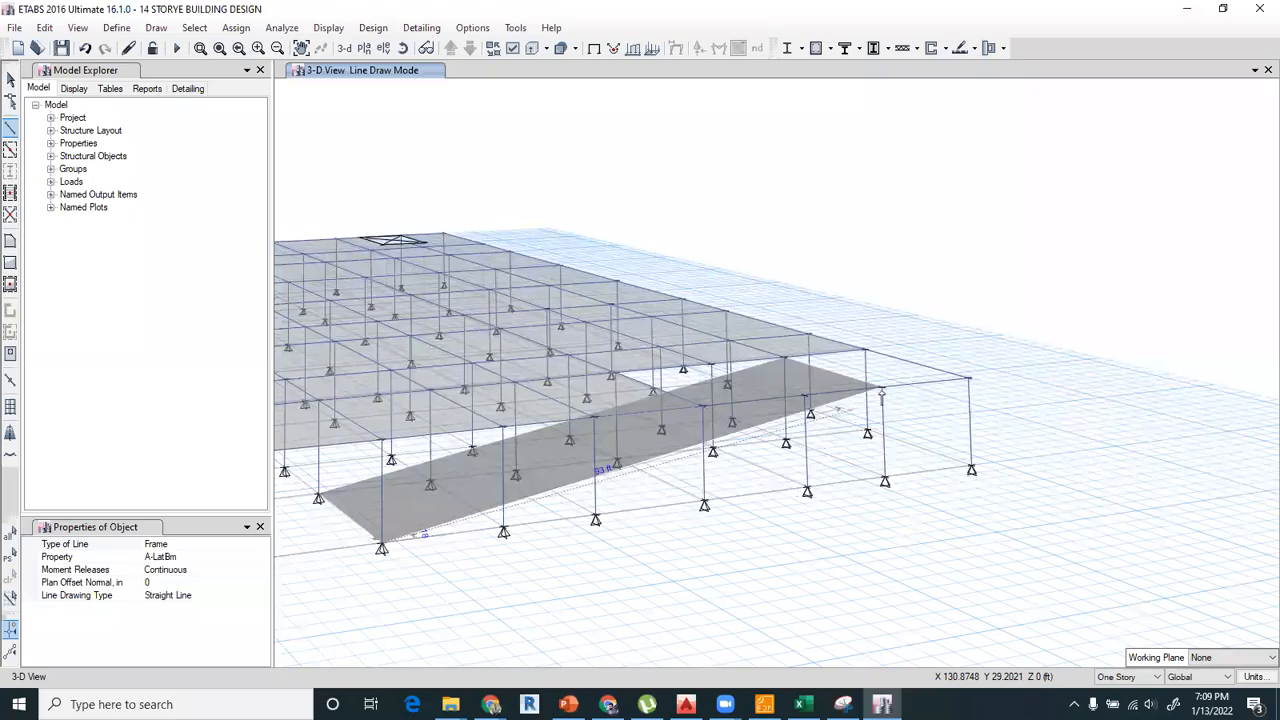
pyautogui.click(882, 391)
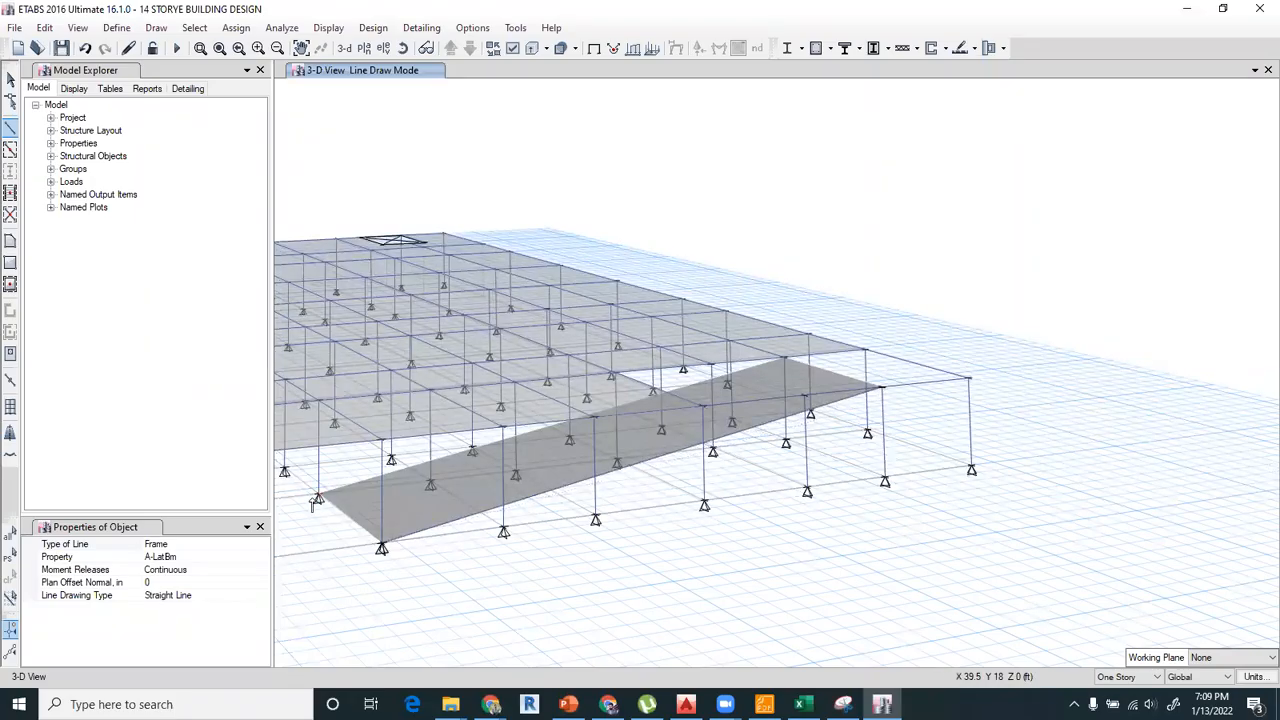
# Draw a matching A-LatBm frame along the ramp's grid 2 edge, from D-2 at Base to I-2 on Story1, and return to object selection.
pyautogui.scroll(3, 312, 505)
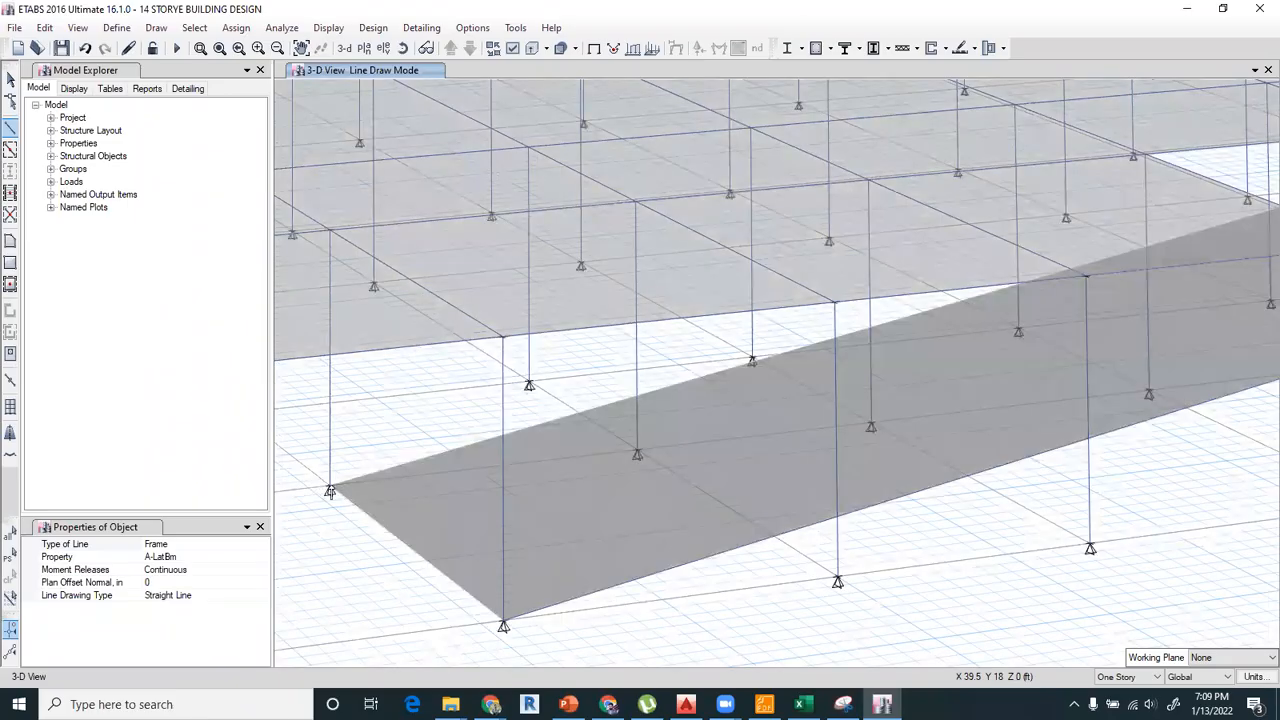
pyautogui.scroll(-3, 330, 494)
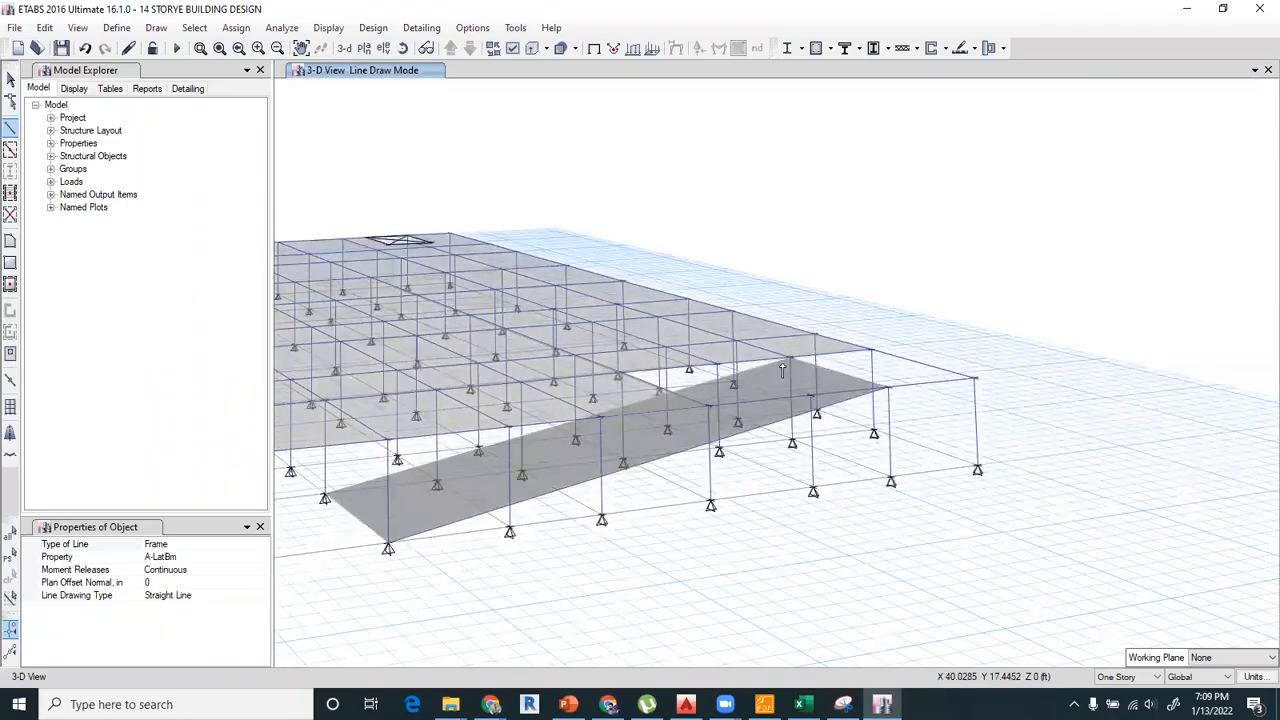
pyautogui.scroll(3, 782, 370)
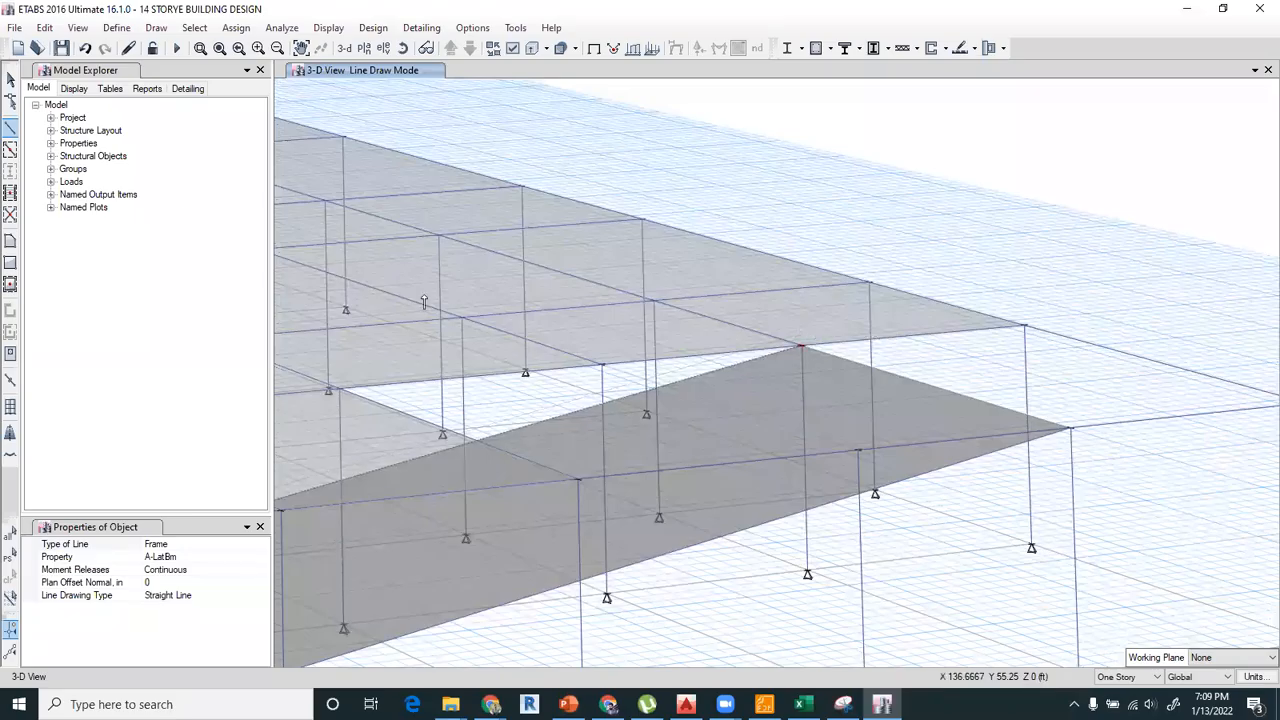
pyautogui.click(11, 80)
pyautogui.scroll(-3, 543, 275)
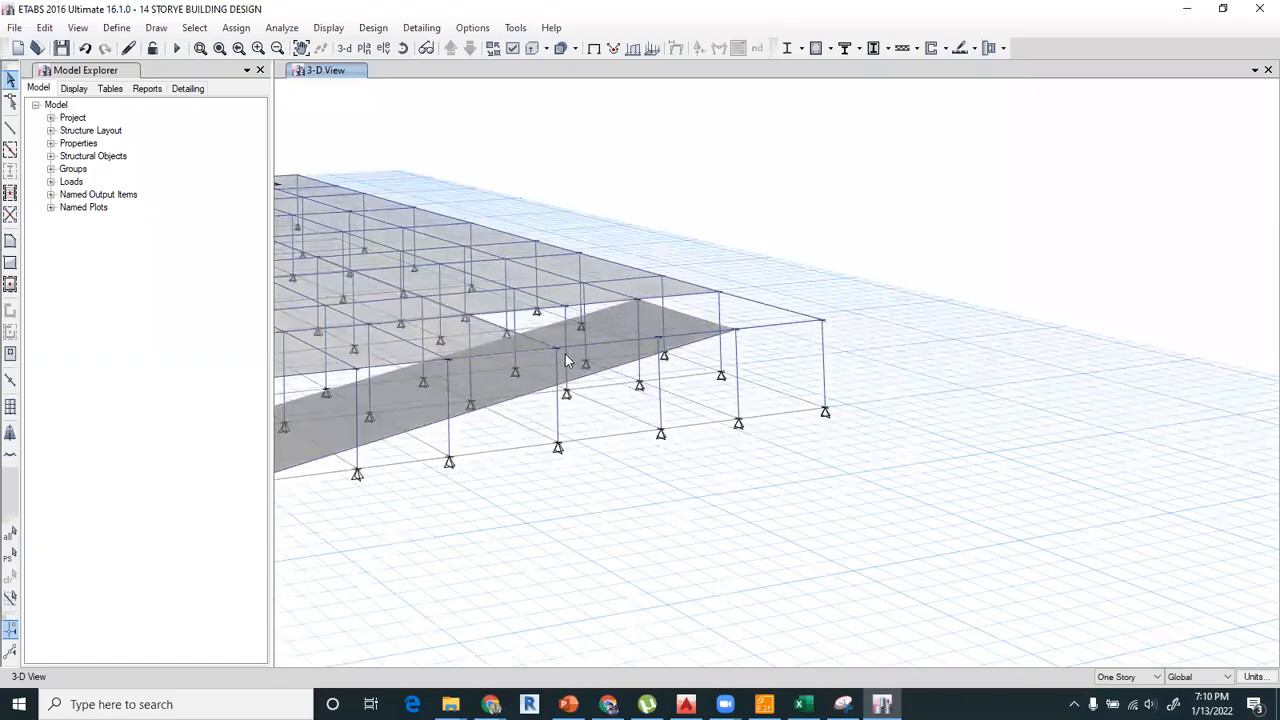
pyautogui.scroll(2, 566, 362)
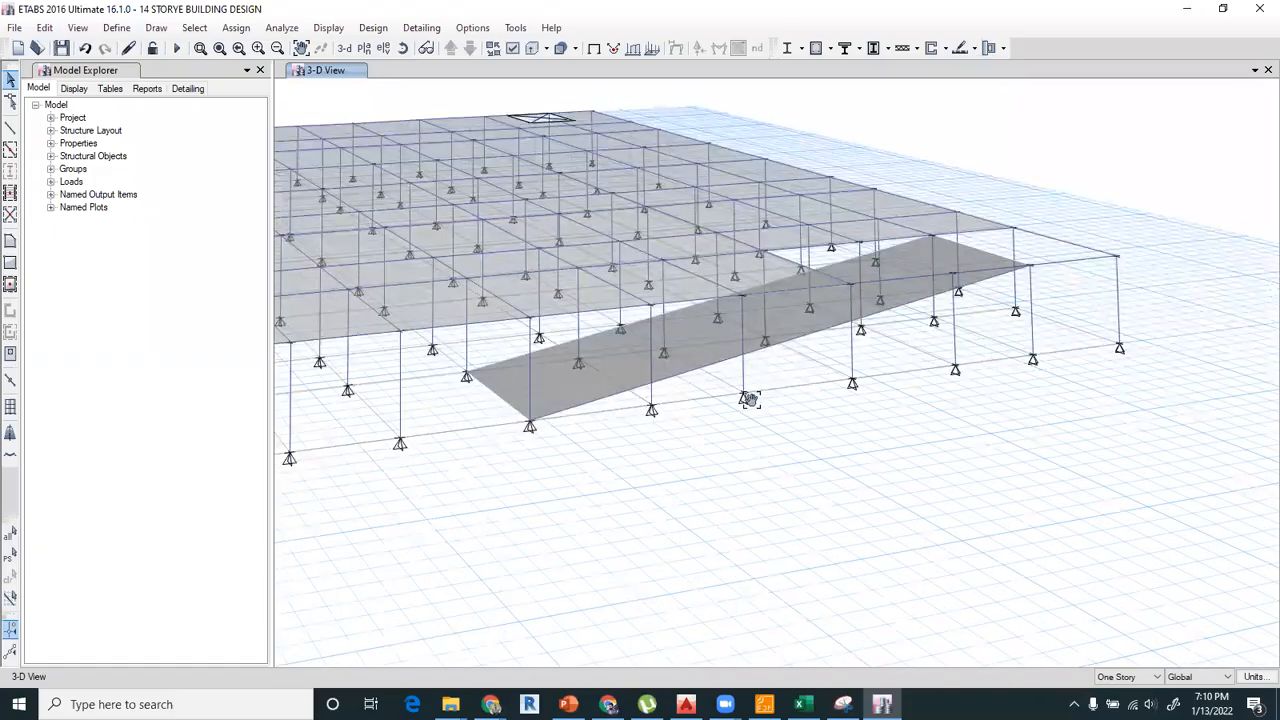
pyautogui.moveTo(762, 367); pyautogui.dragTo(750, 399, button='middle')
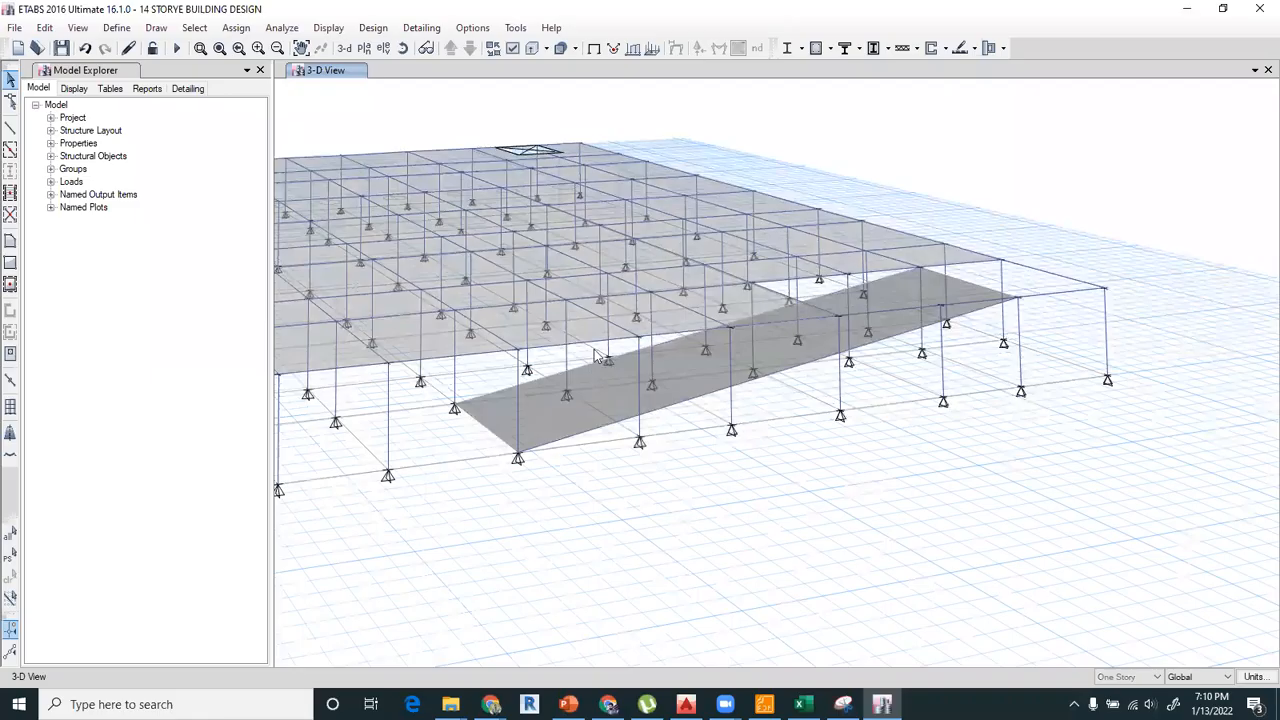
# Divide the frames around the ramp by breaking them at intersections with the selected frames and joints.
pyautogui.scroll(3, 594, 356)
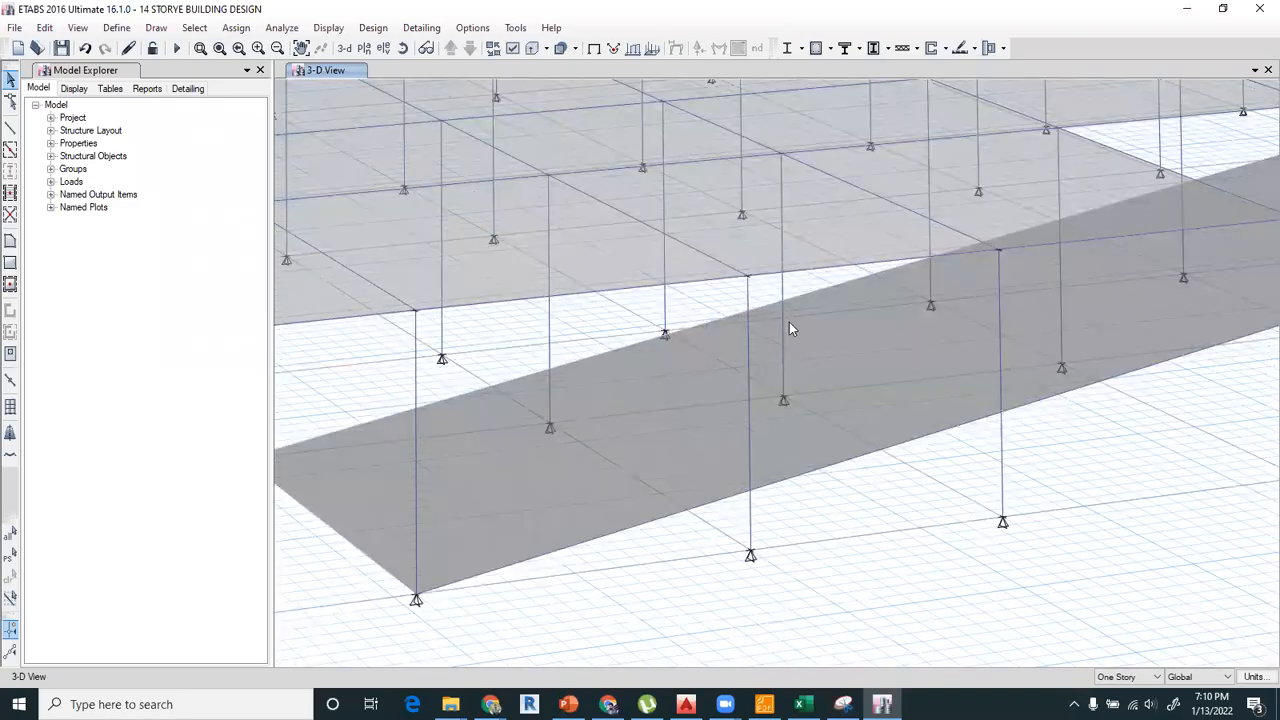
pyautogui.scroll(-3, 551, 305)
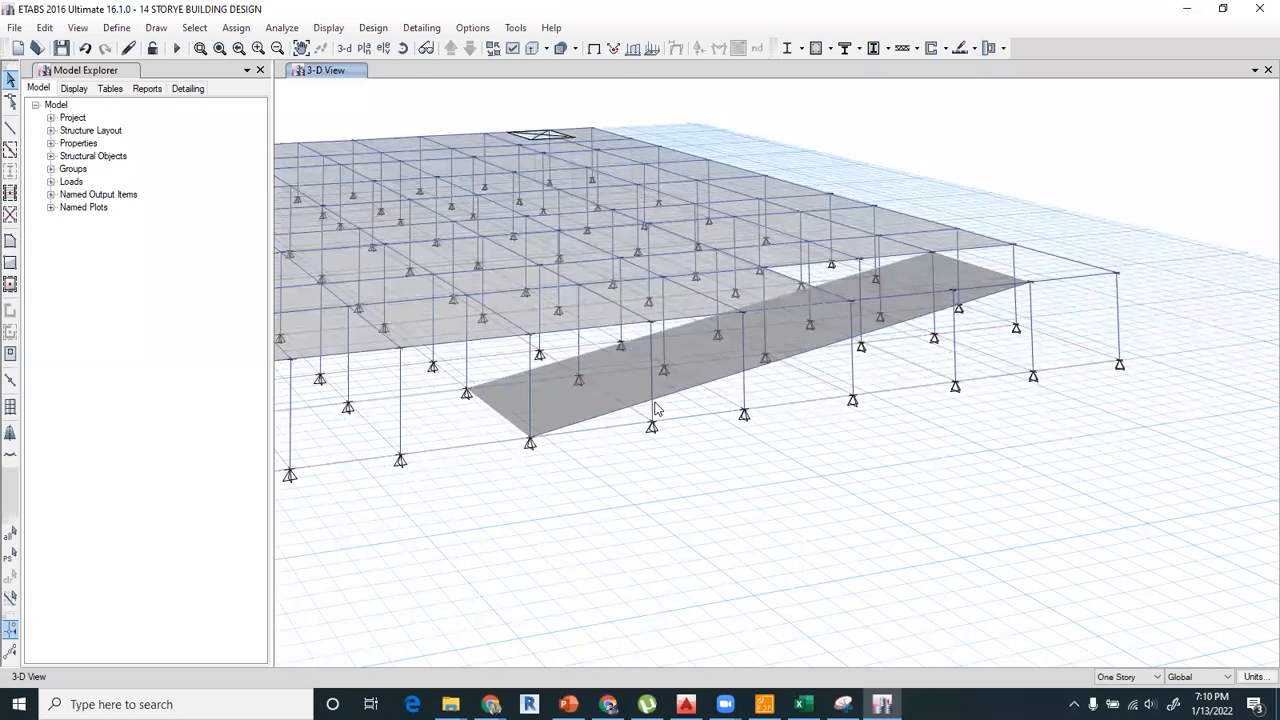
pyautogui.moveTo(1100, 214); pyautogui.dragTo(447, 557)
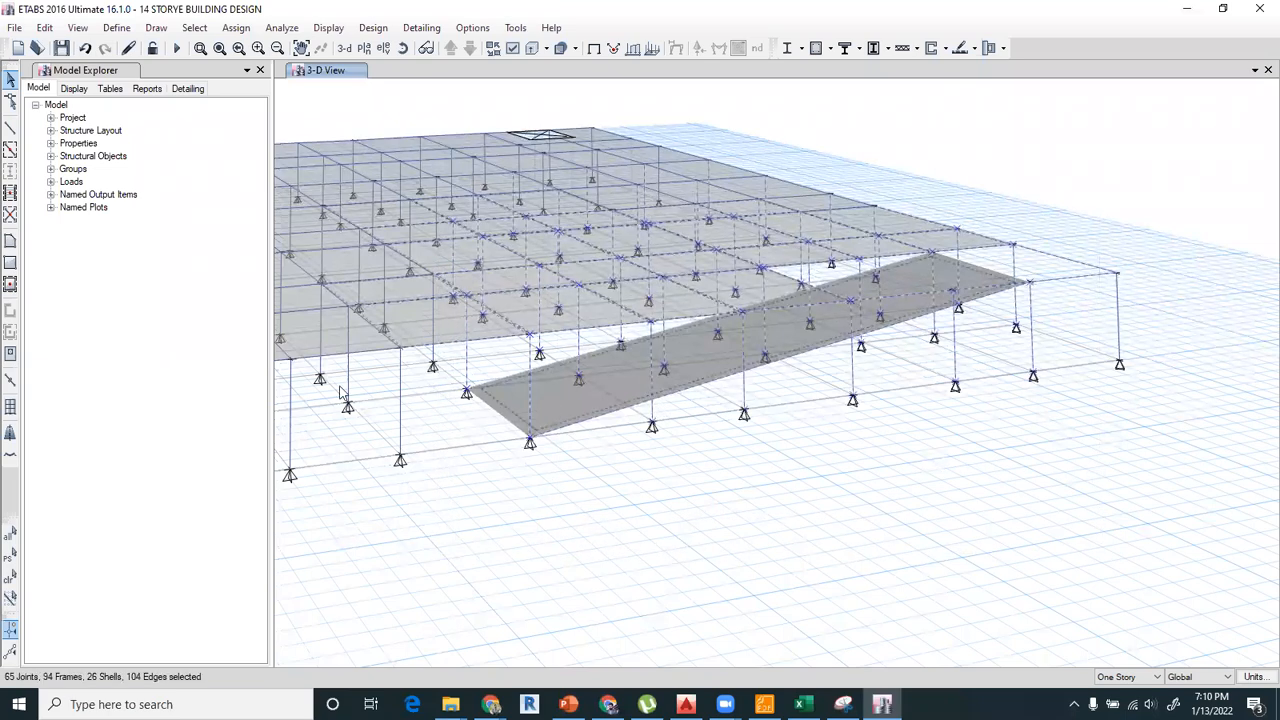
pyautogui.click(44, 27)
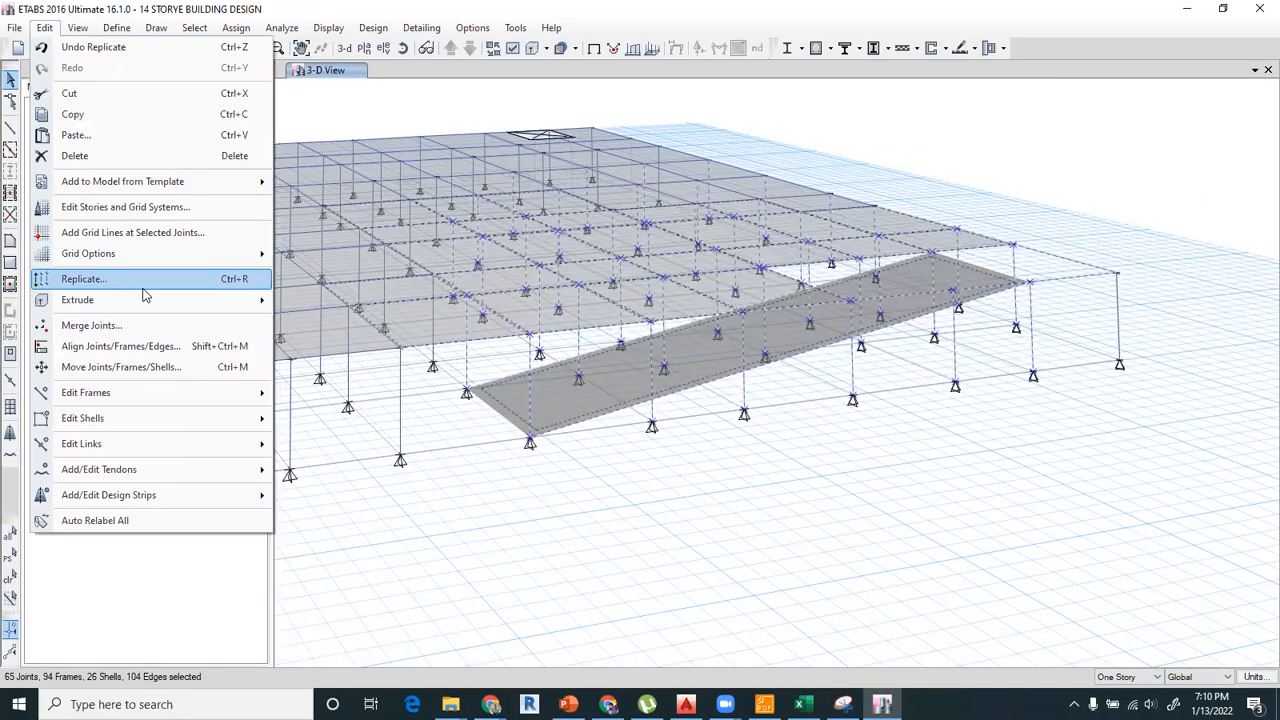
pyautogui.moveTo(141, 400)
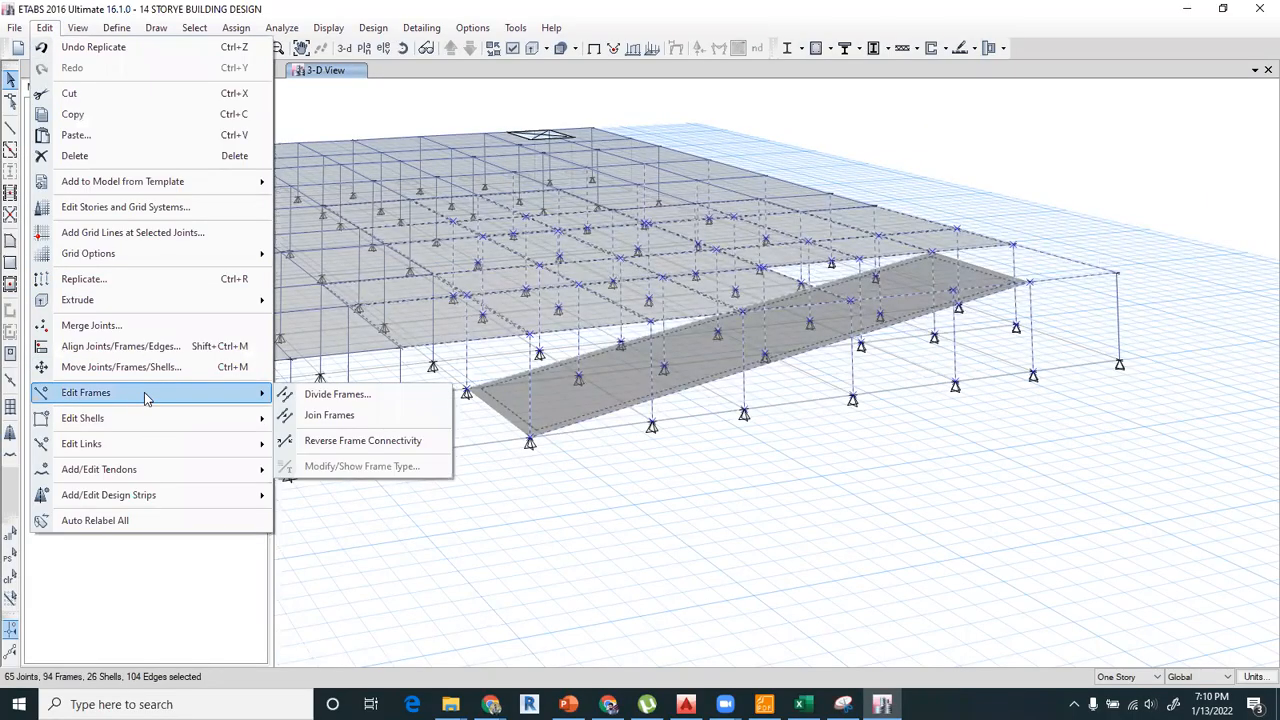
pyautogui.click(340, 394)
pyautogui.moveTo(628, 284); pyautogui.dragTo(208, 187)
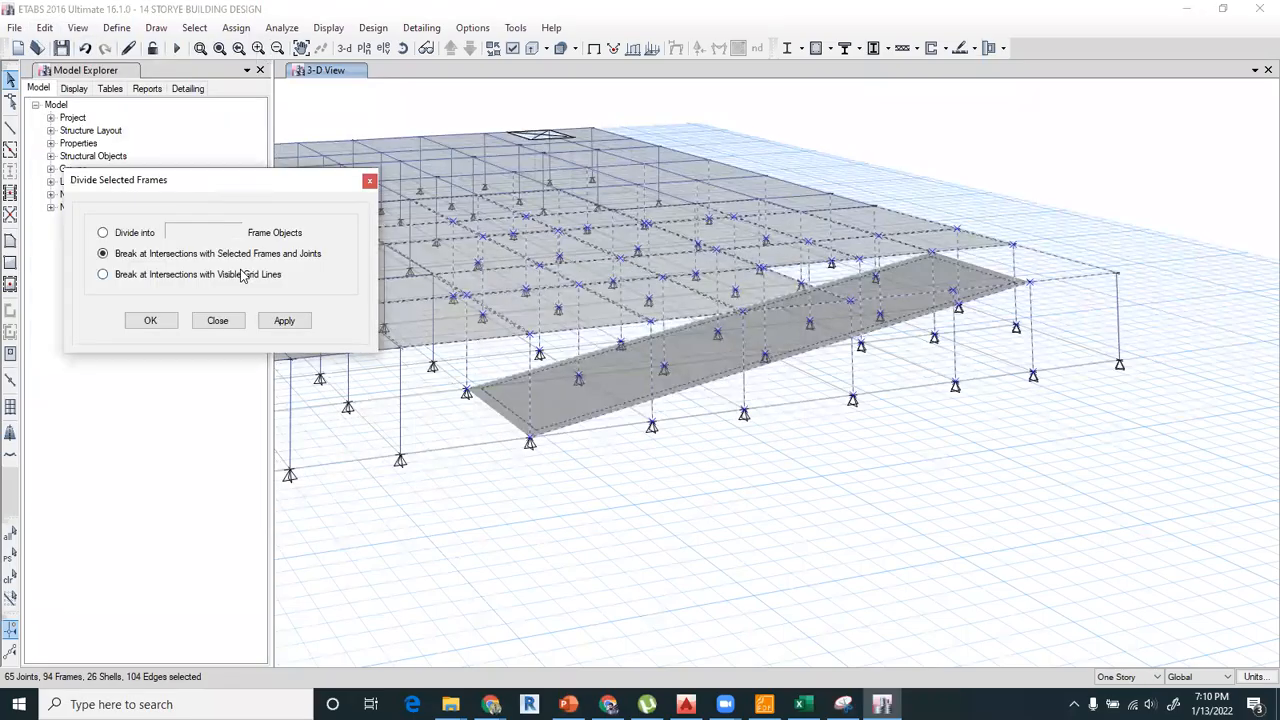
pyautogui.click(283, 324)
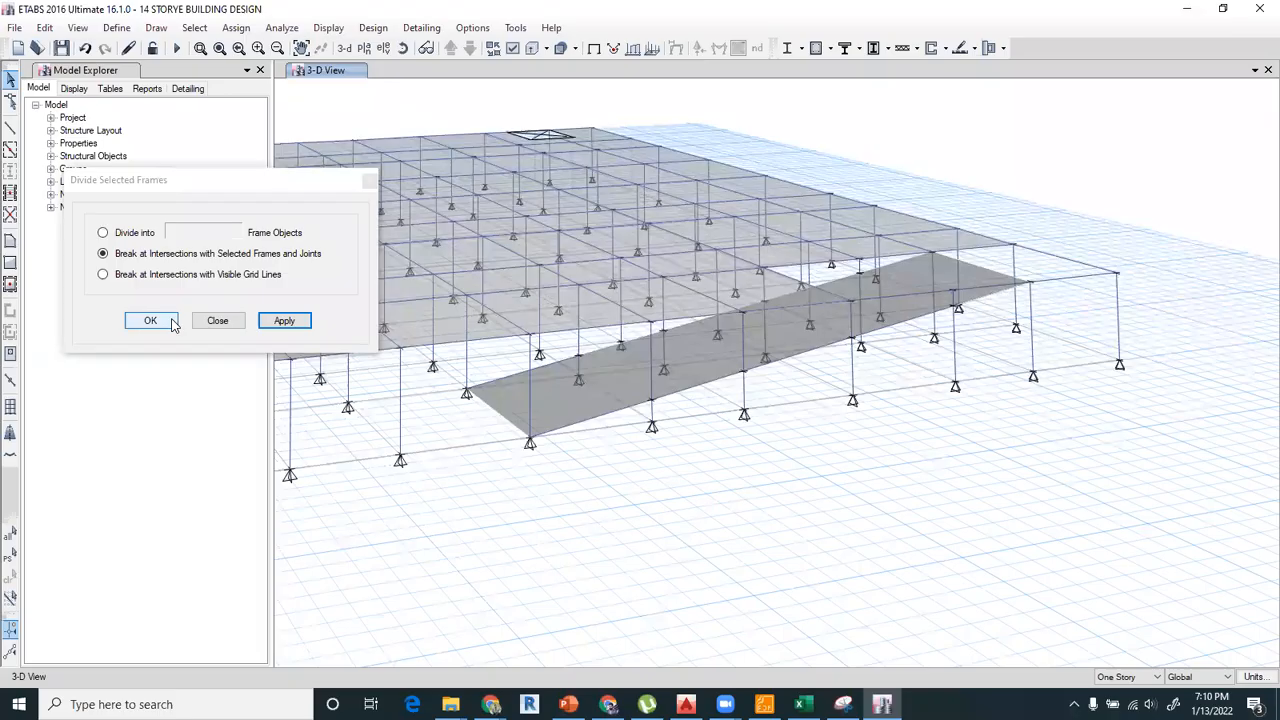
# Check the split of the grid 1 column at grid E by selecting and deselecting its segments below and above the ramp.
pyautogui.scroll(5, 644, 404)
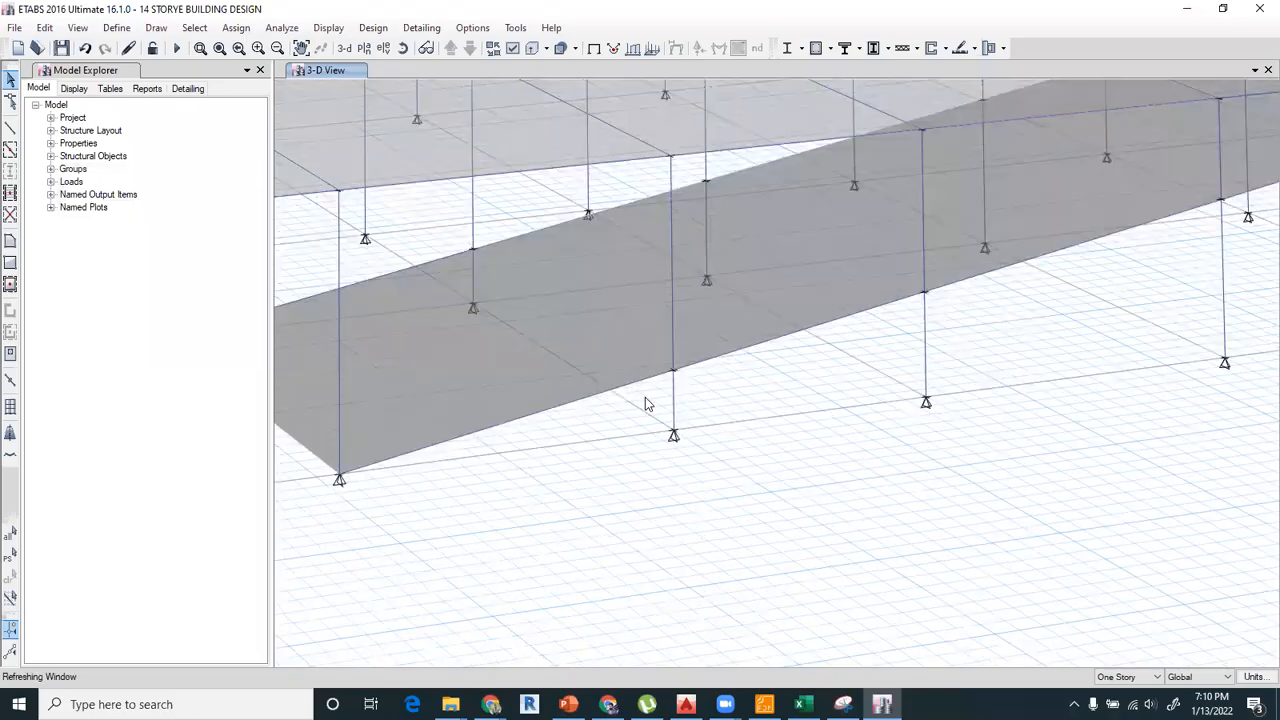
pyautogui.click(674, 393)
pyautogui.click(674, 393)
pyautogui.click(671, 330)
pyautogui.click(671, 330)
# Draw straight A-LatBm cross beams with continuous moment releases between the ramp's grid 2 and grid 1 edges at grids E and F.
pyautogui.click(10, 128)
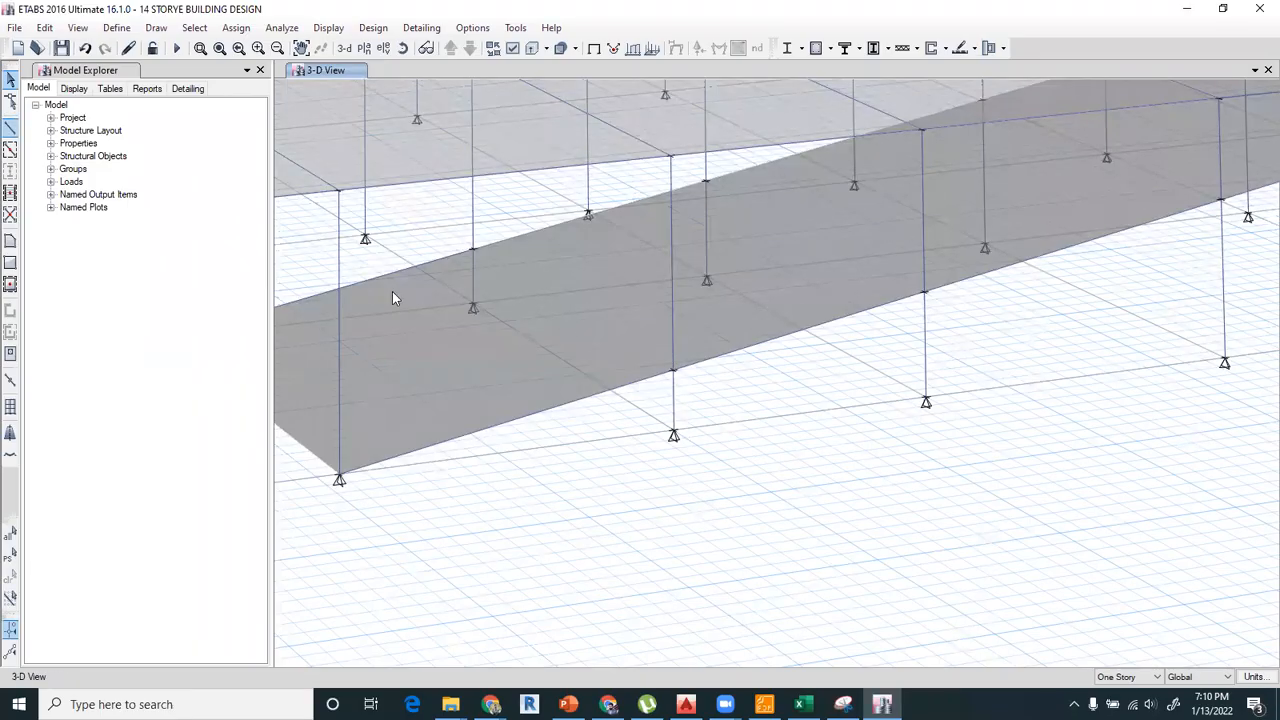
pyautogui.click(156, 27)
pyautogui.click(160, 45)
pyautogui.click(156, 27)
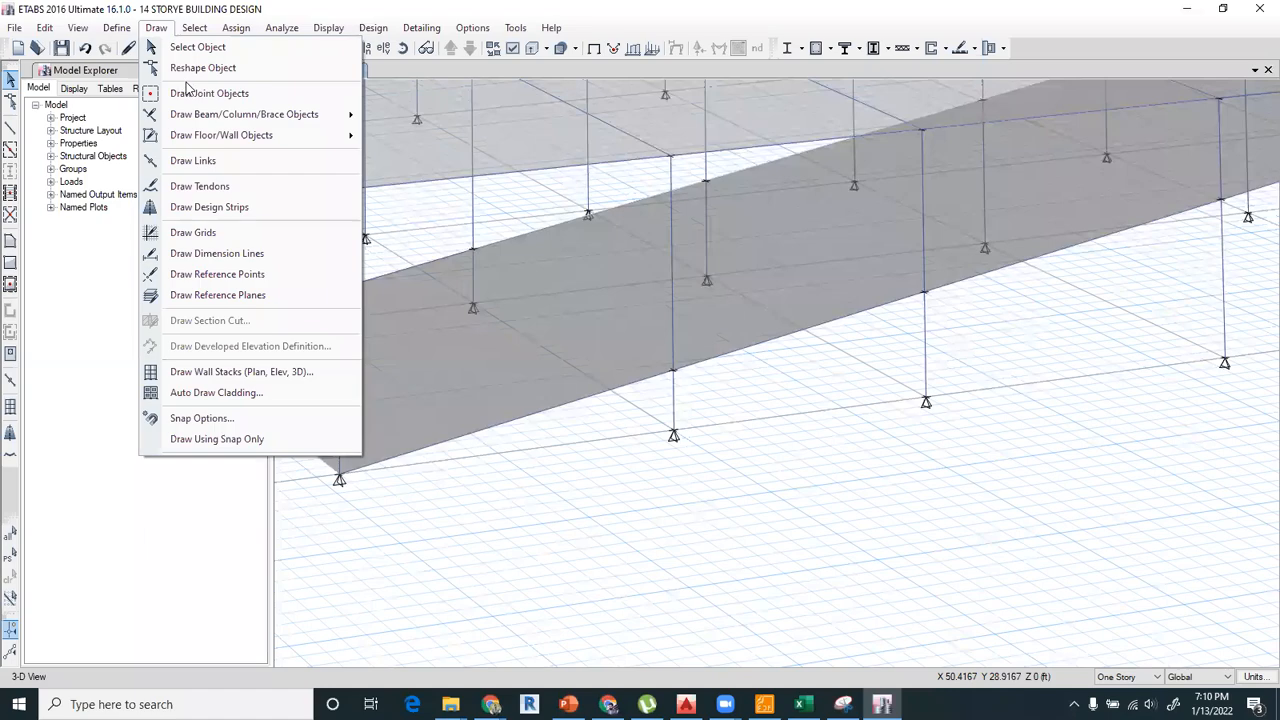
pyautogui.moveTo(350, 114)
pyautogui.click(403, 114)
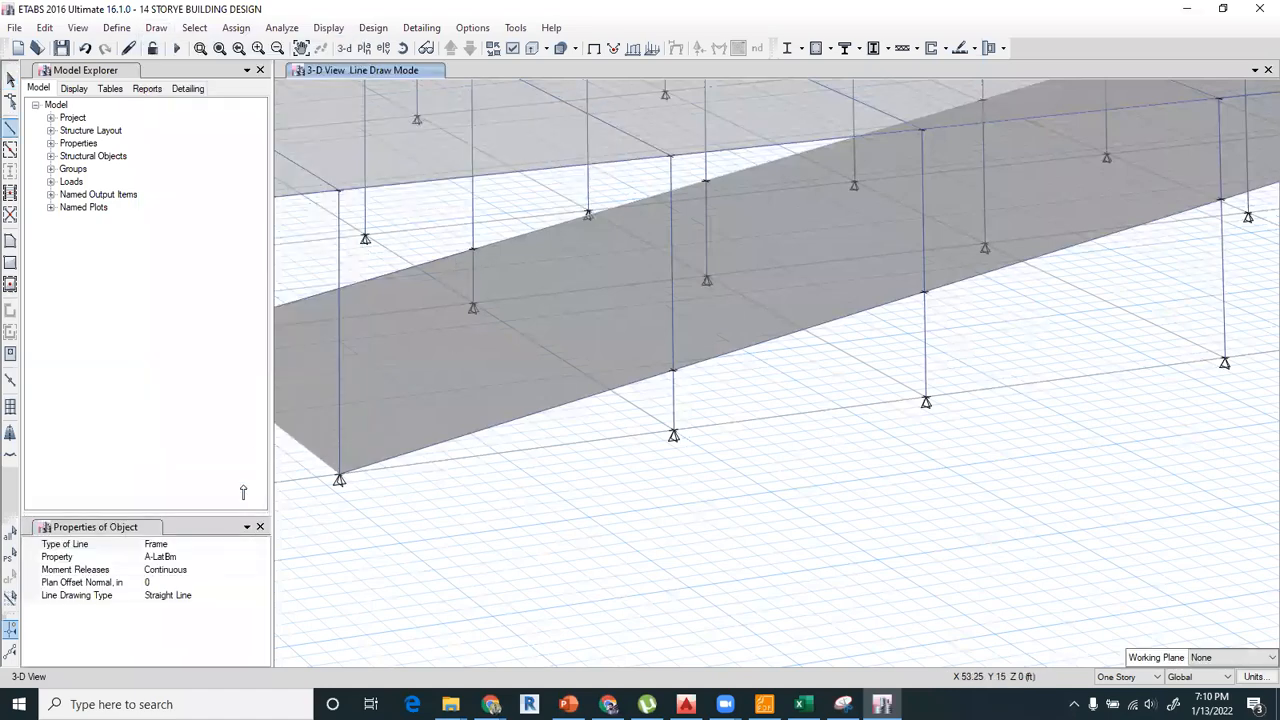
pyautogui.click(472, 251)
pyautogui.click(674, 371)
pyautogui.moveTo(908, 311); pyautogui.dragTo(761, 431, button='middle')
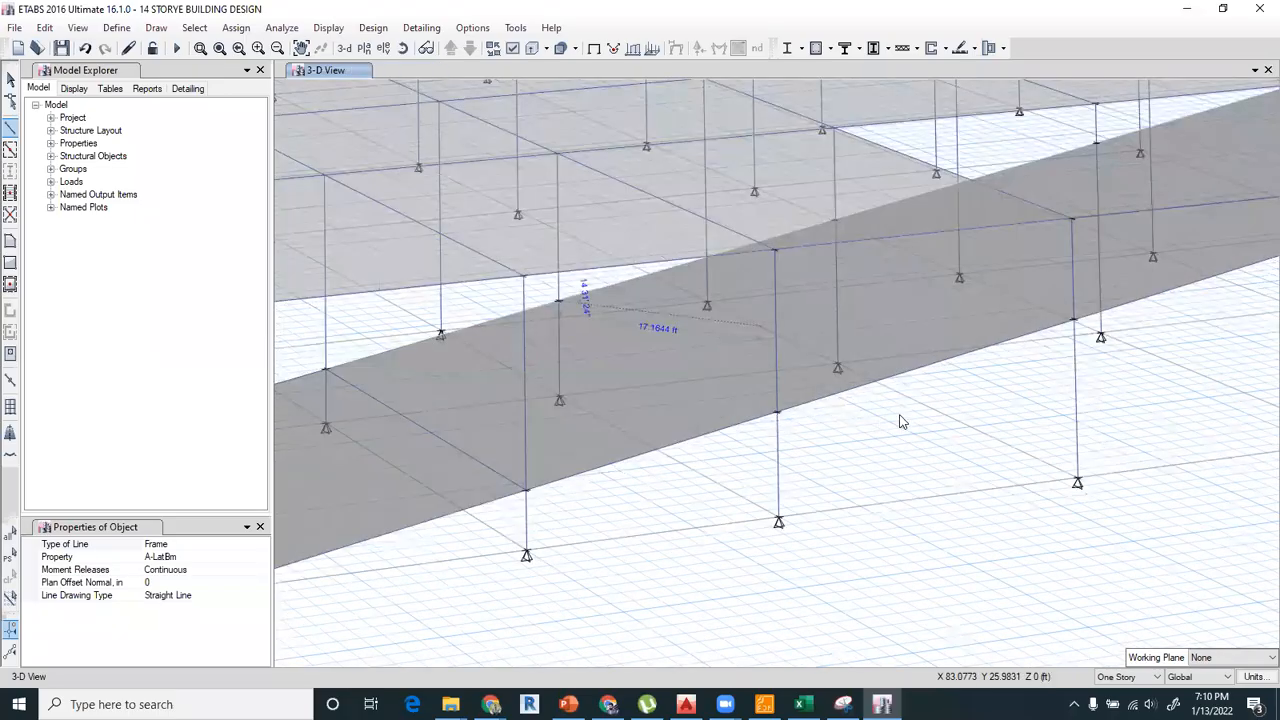
pyautogui.moveTo(900, 422); pyautogui.dragTo(783, 505, button='middle')
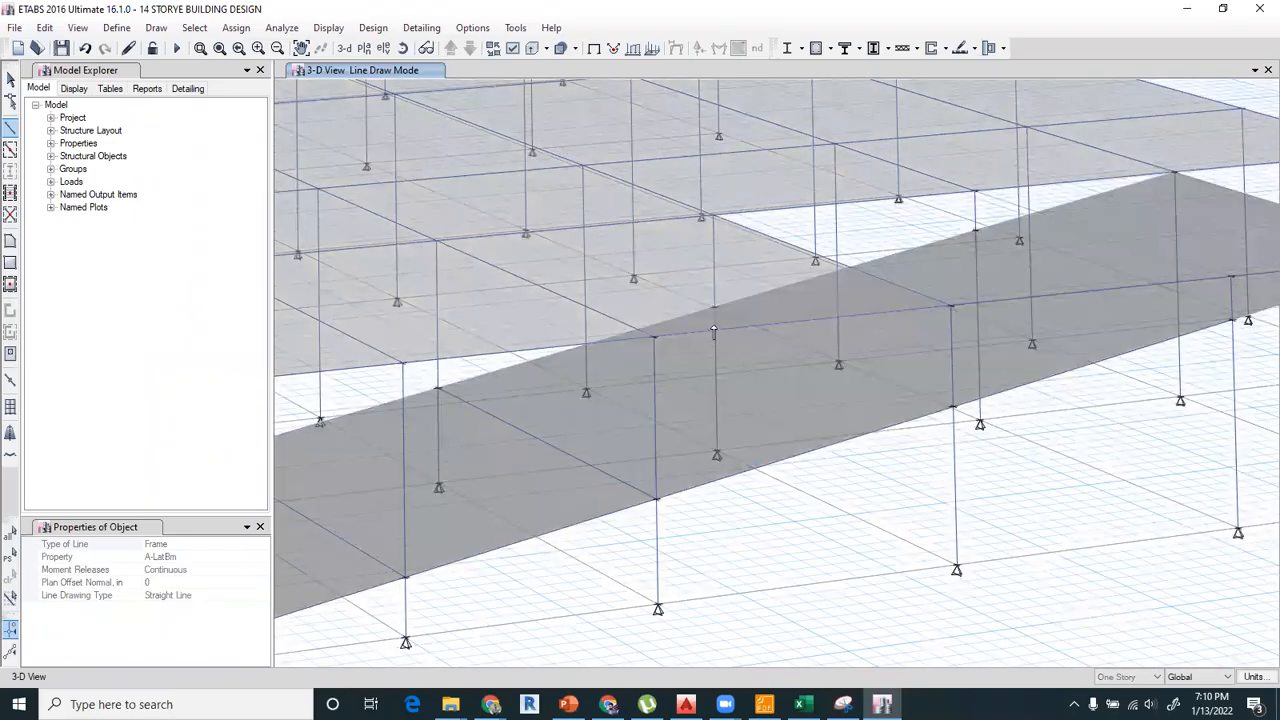
# Draw A-LatBm cross beams across the ramp at grids G and H, and one from I-2 to I-1 on Story1.
pyautogui.click(713, 313)
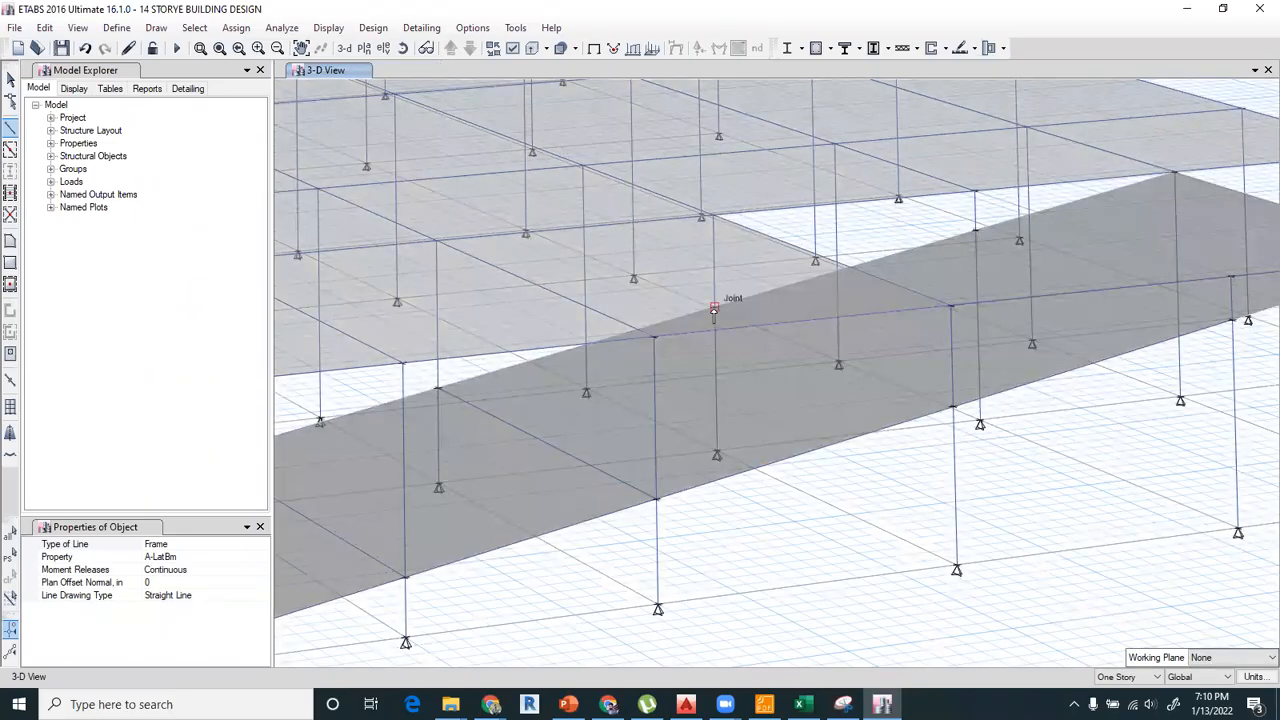
pyautogui.click(953, 407)
pyautogui.moveTo(798, 514)
pyautogui.keyDown('shift'); pyautogui.mouseDown(button='middle')
pyautogui.moveTo(763, 531)
pyautogui.moveTo(771, 397)
pyautogui.moveTo(742, 352)
pyautogui.mouseUp(button='middle'); pyautogui.keyUp('shift')
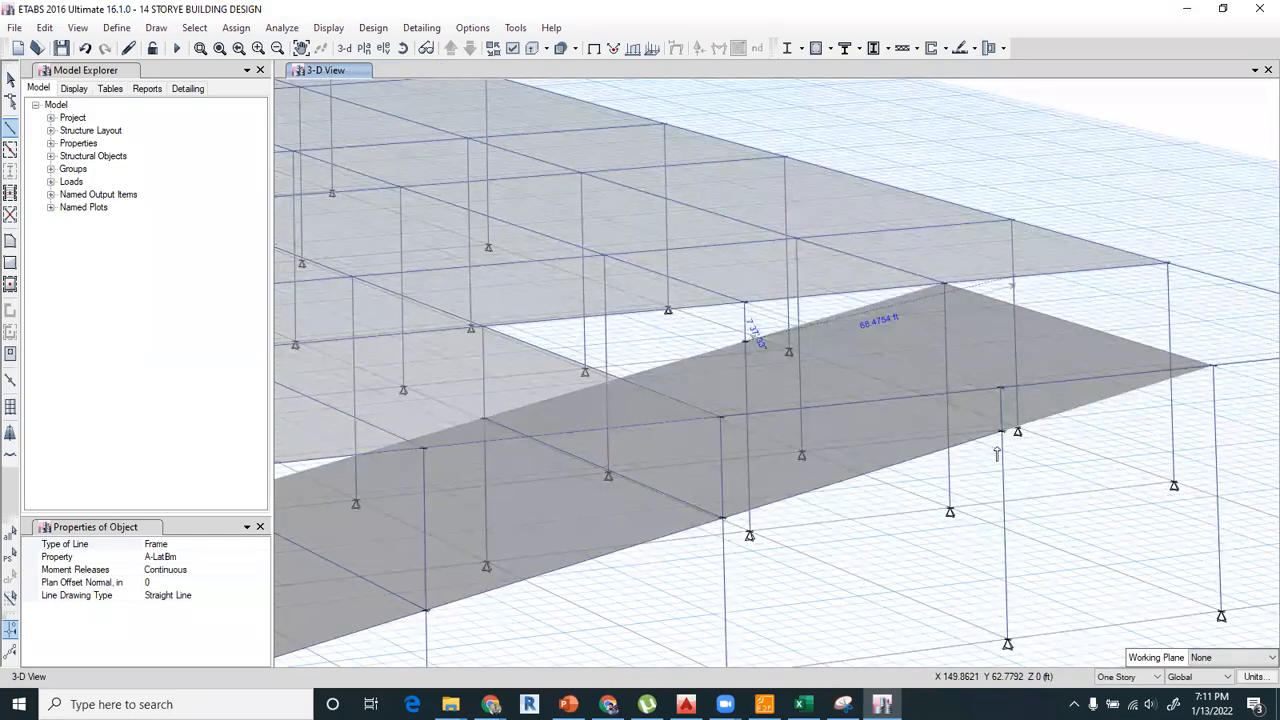
pyautogui.moveTo(882, 520)
pyautogui.keyDown('shift'); pyautogui.mouseDown(button='middle')
pyautogui.moveTo(863, 537)
pyautogui.moveTo(916, 518)
pyautogui.mouseUp(button='middle'); pyautogui.keyUp('shift')
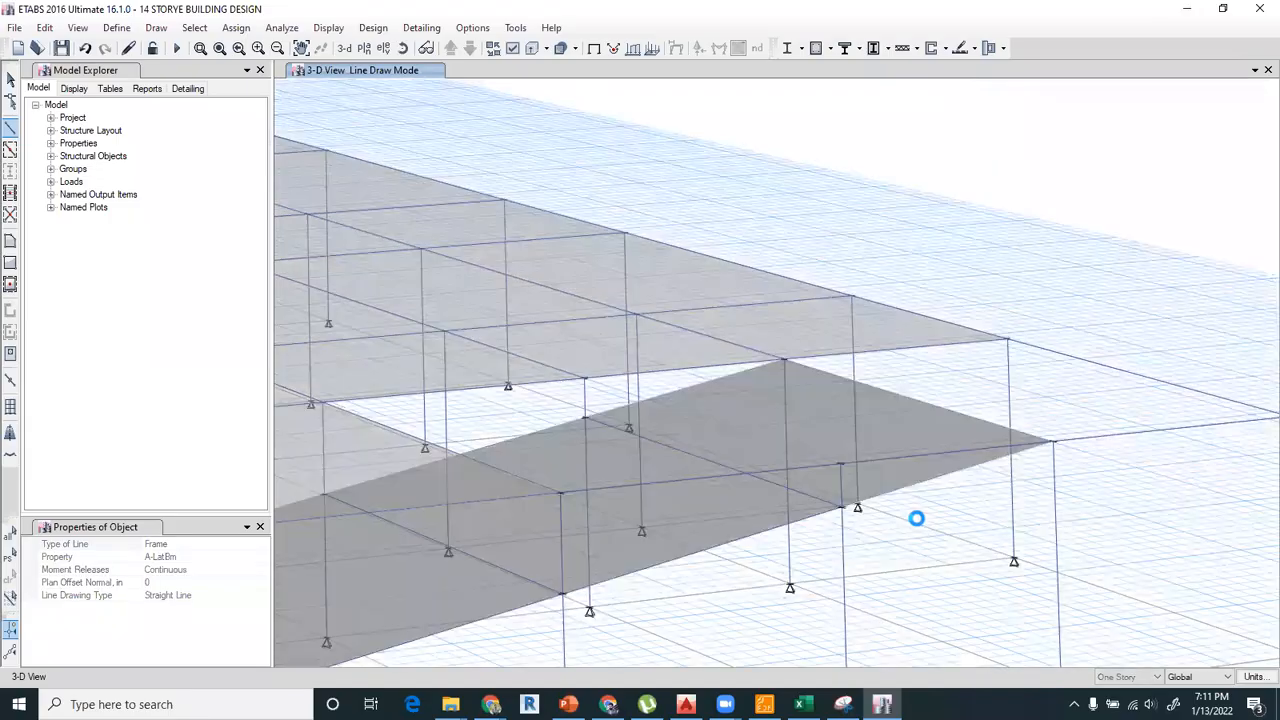
pyautogui.click(782, 362)
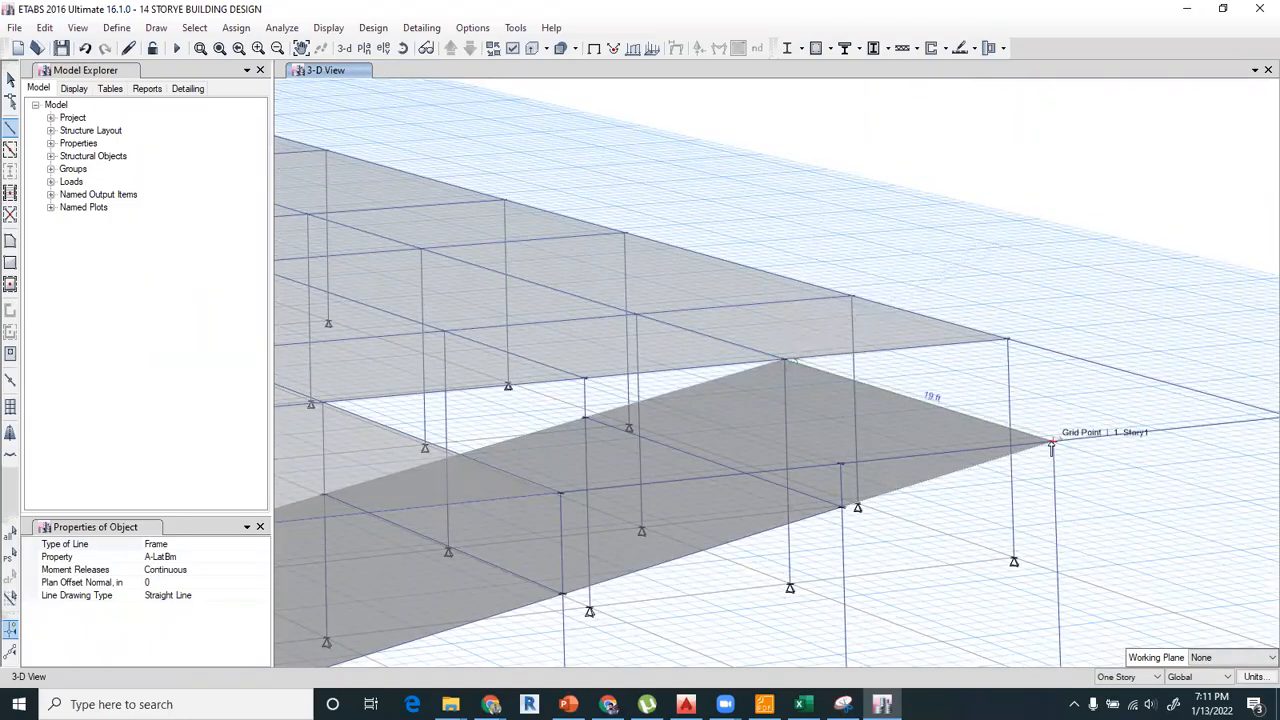
pyautogui.click(11, 79)
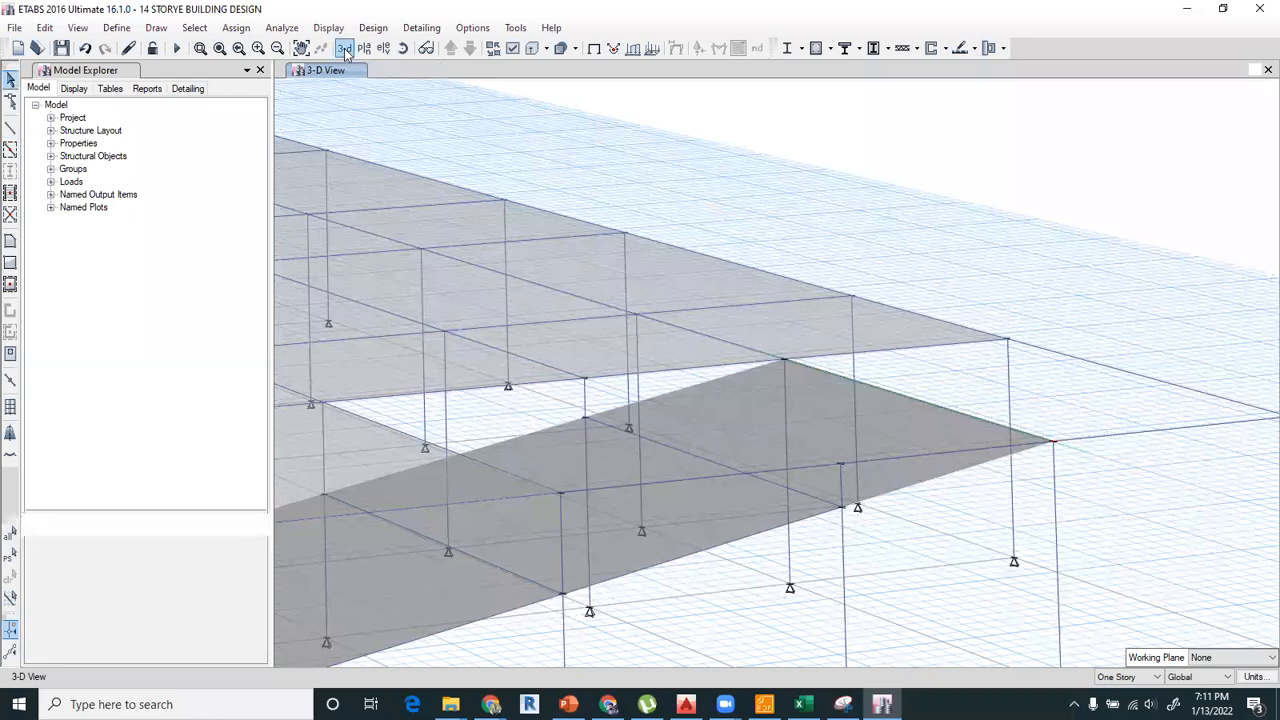
# In the Story1 plan, draw a rectangular floor with property None from I-2 to J-1, and return to object selection.
pyautogui.click(552, 436)
pyautogui.click(568, 543)
pyautogui.click(10, 264)
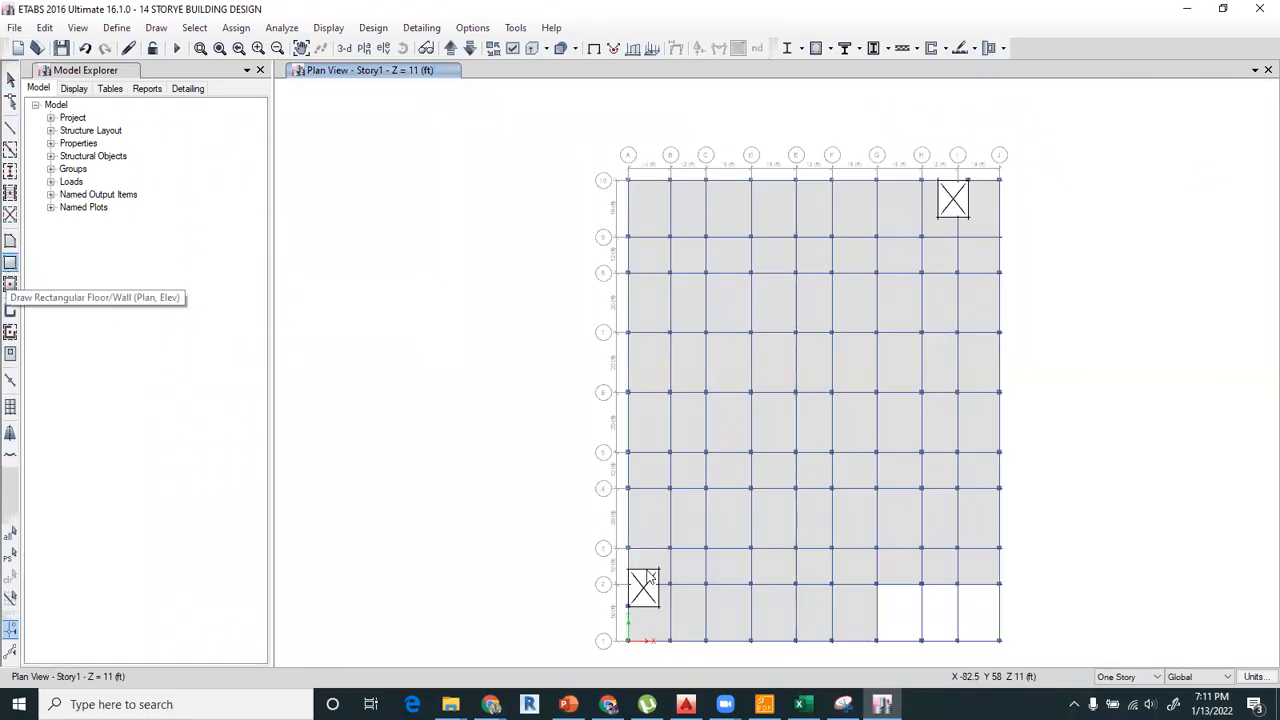
pyautogui.click(12, 80)
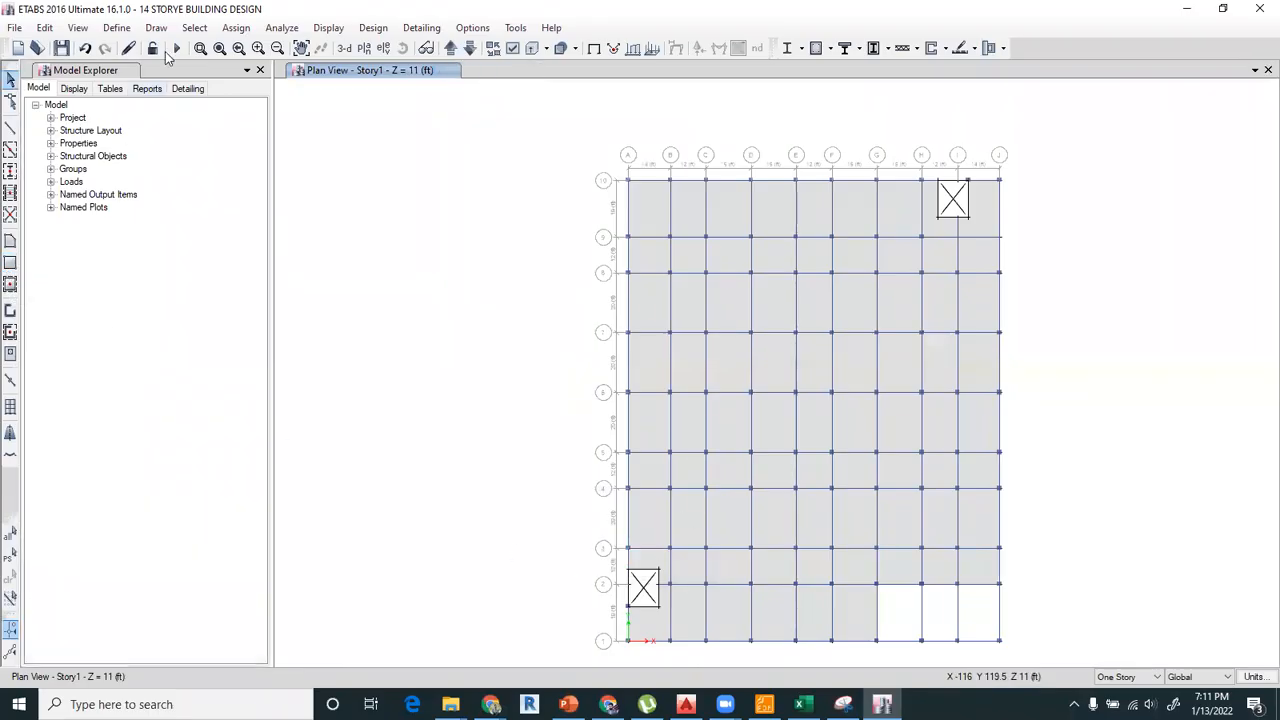
pyautogui.click(156, 28)
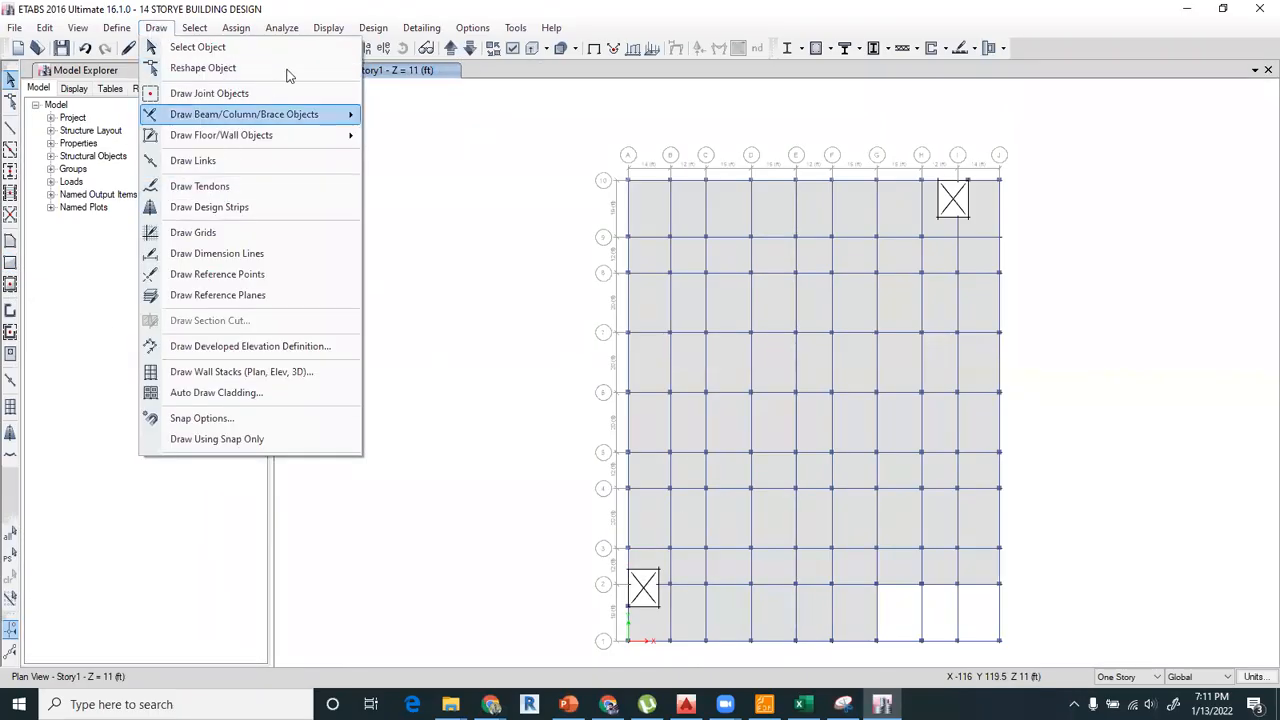
pyautogui.moveTo(211, 18)
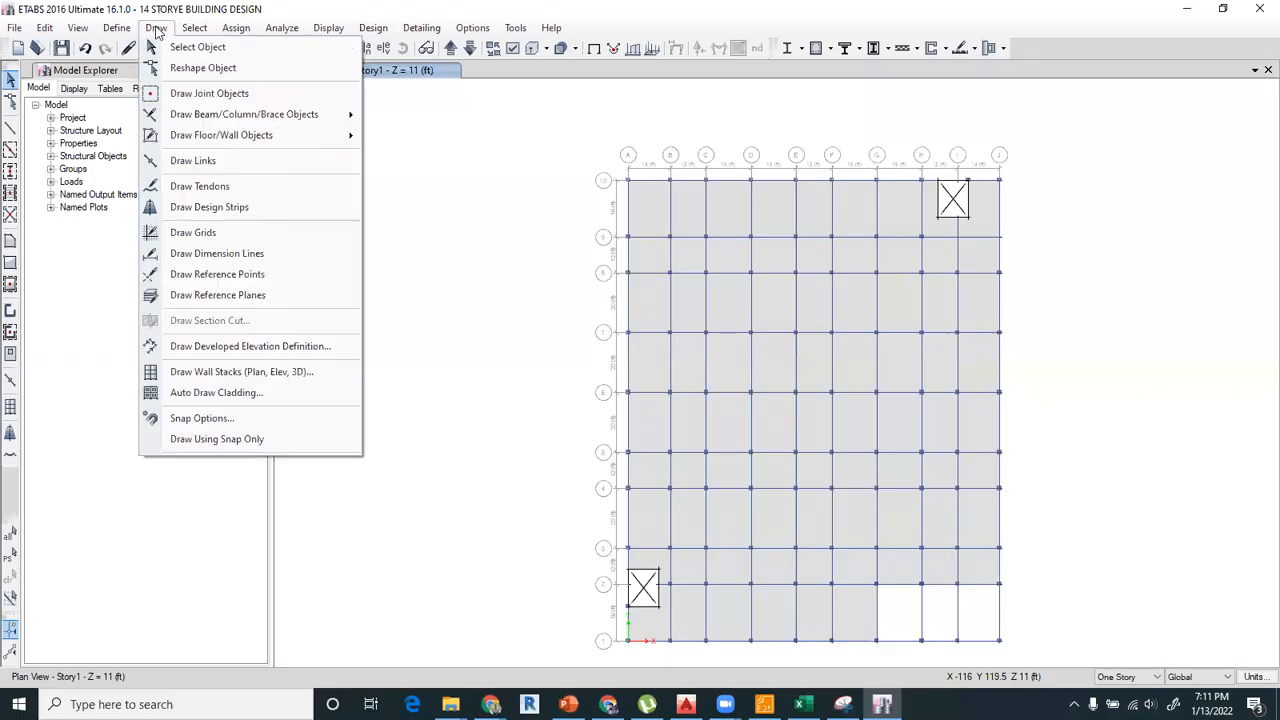
pyautogui.moveTo(134, 30)
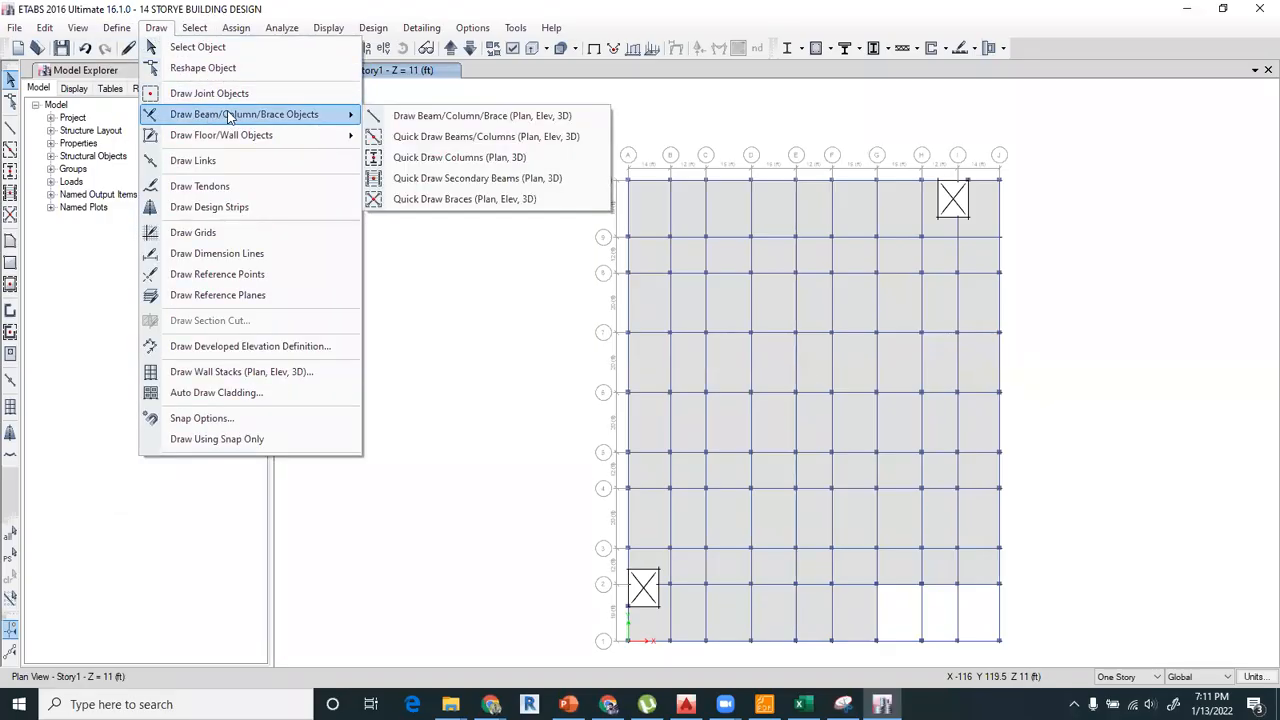
pyautogui.moveTo(240, 139)
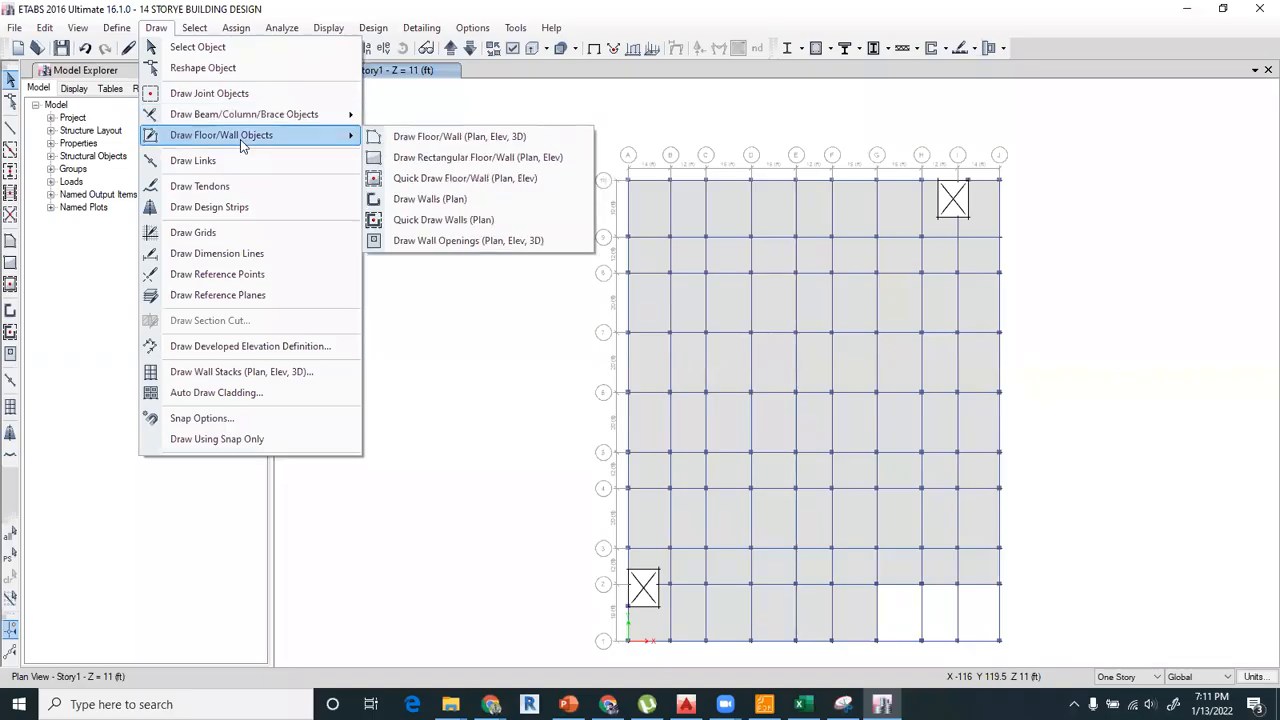
pyautogui.click(403, 165)
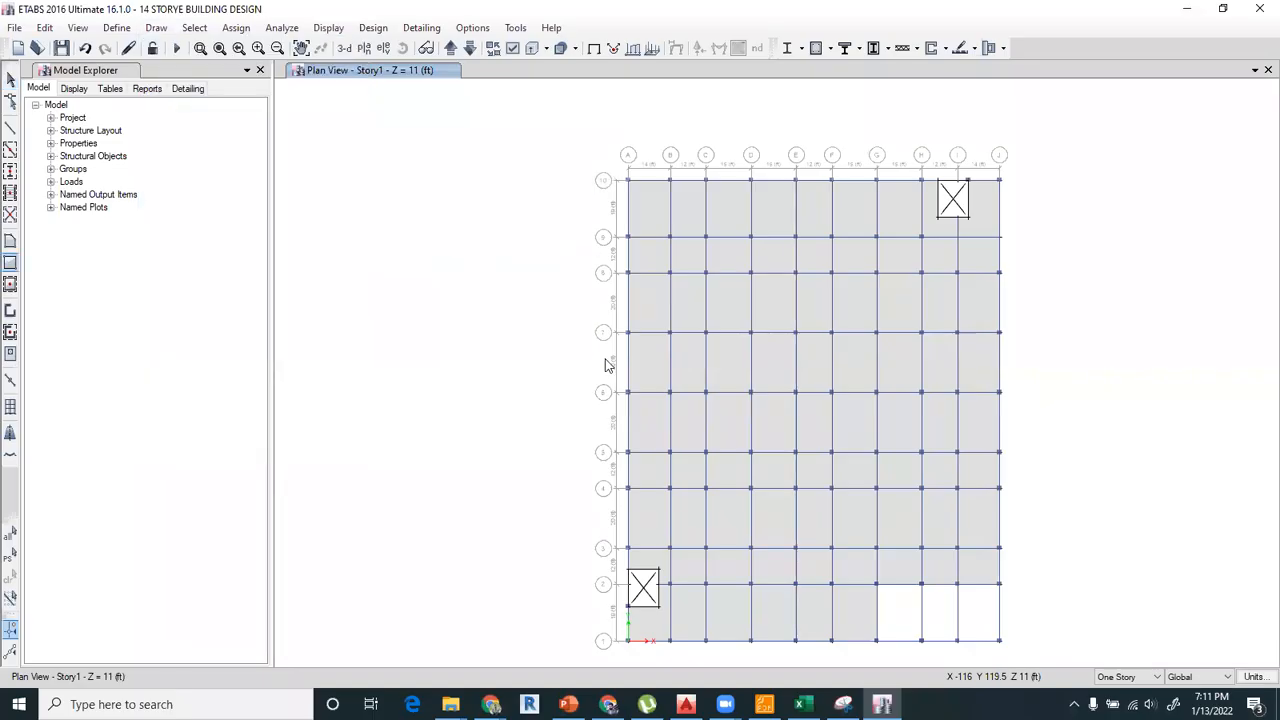
pyautogui.moveTo(632, 366); pyautogui.dragTo(529, 306, button='middle')
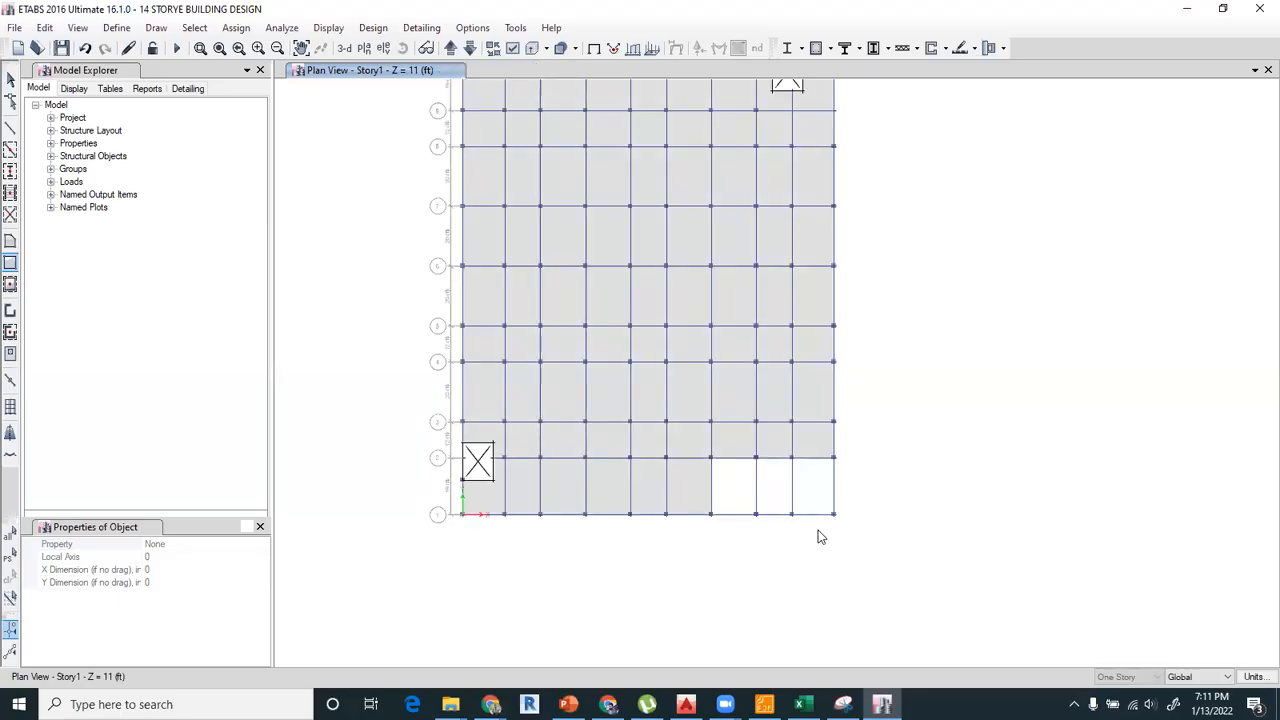
pyautogui.scroll(3, 817, 534)
pyautogui.click(747, 334)
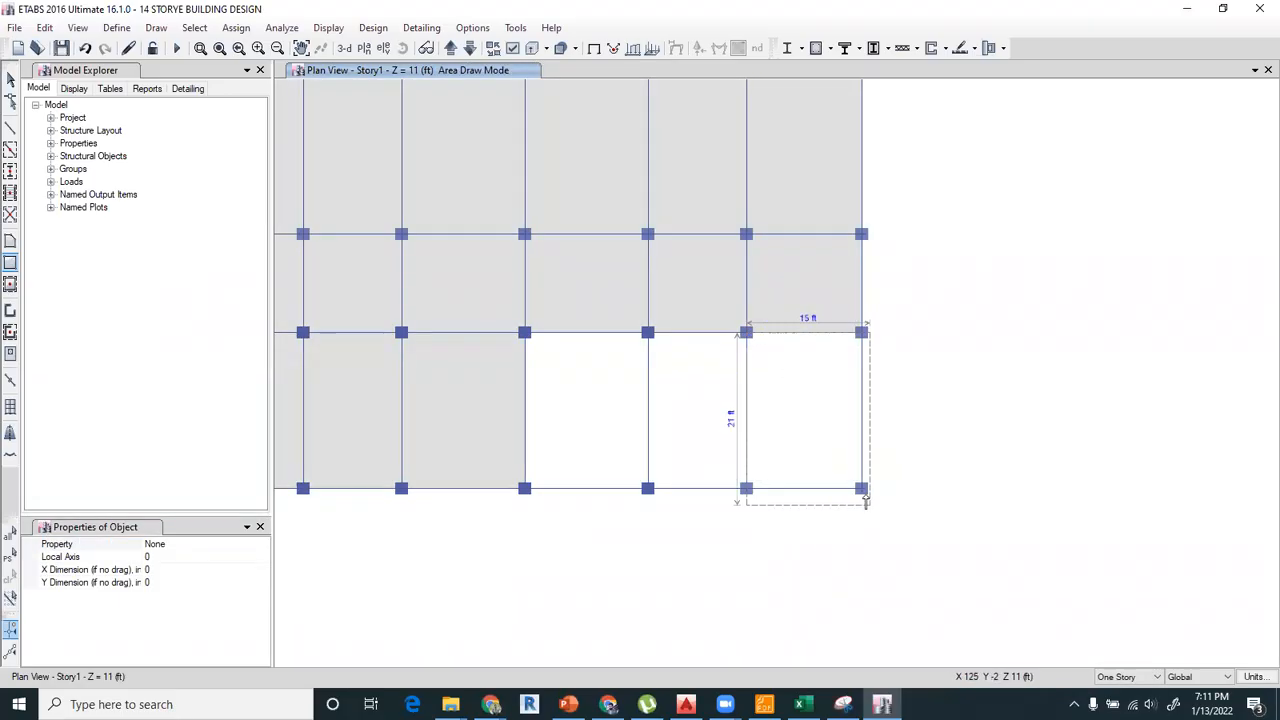
pyautogui.click(861, 489)
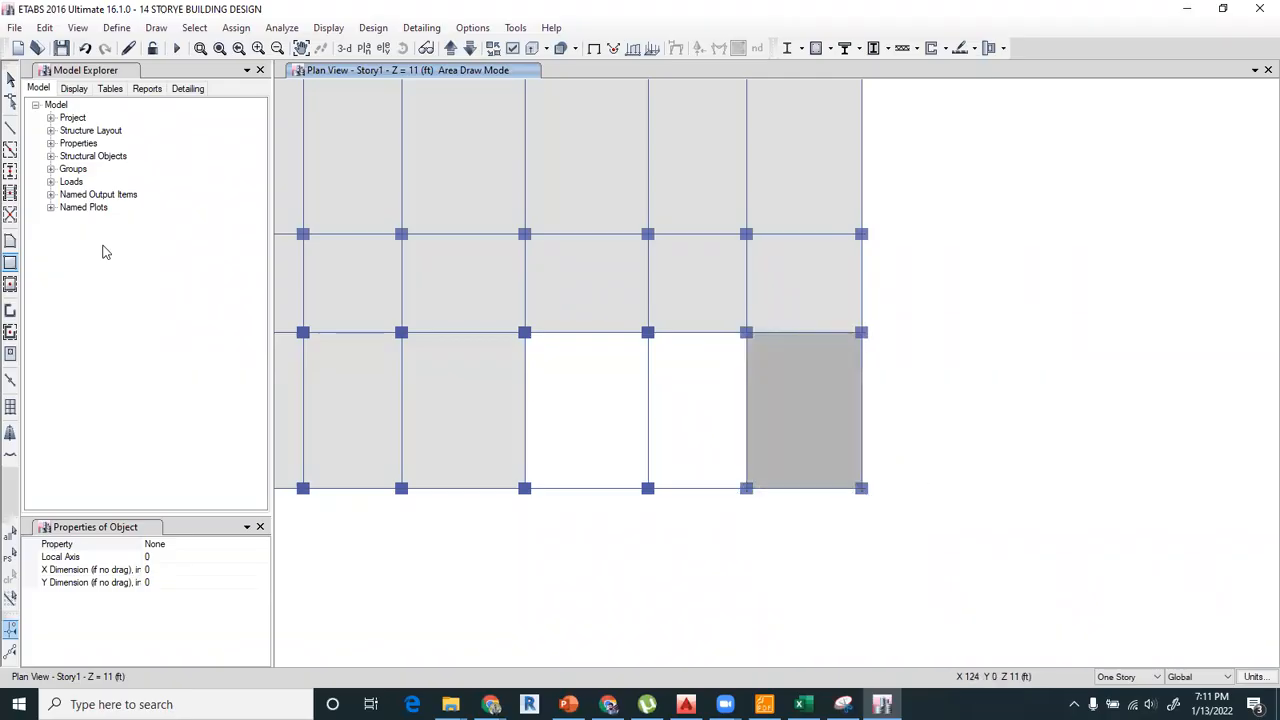
pyautogui.click(10, 77)
# Show the model in a 3D rendered view and orbit it to examine the ramp and its beams from the grid 1 side.
pyautogui.click(347, 49)
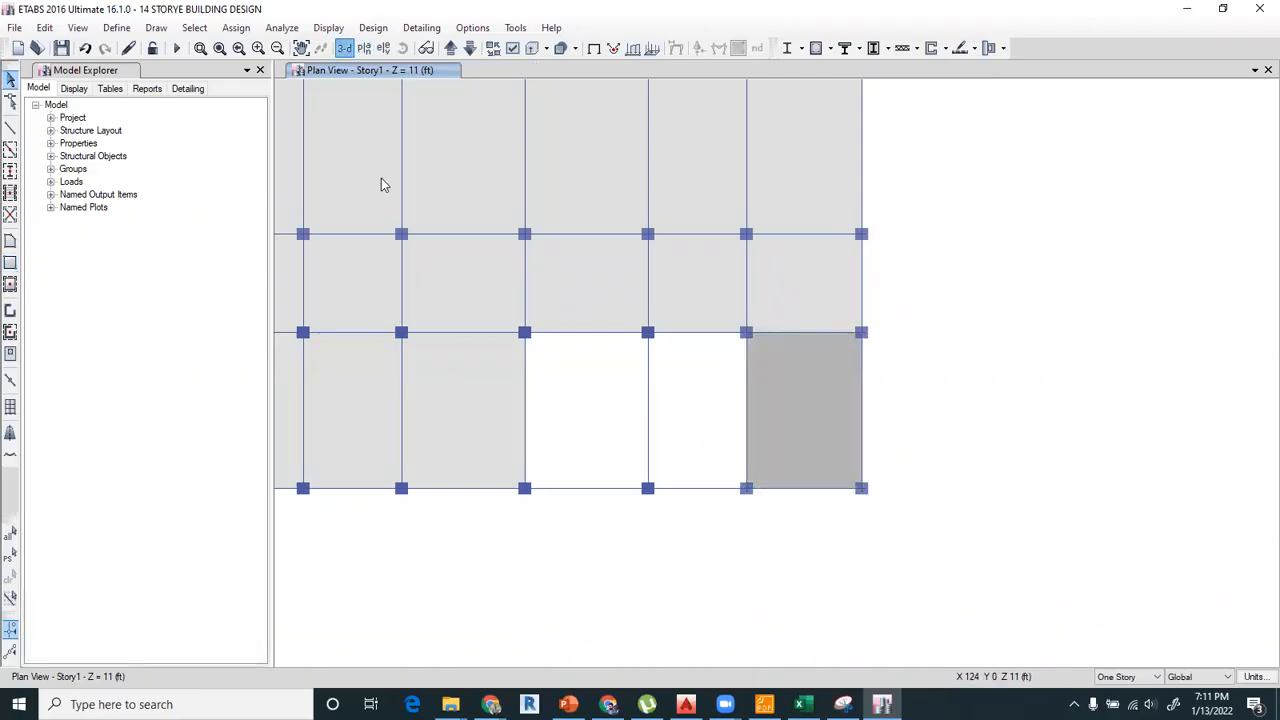
pyautogui.click(77, 27)
pyautogui.click(170, 545)
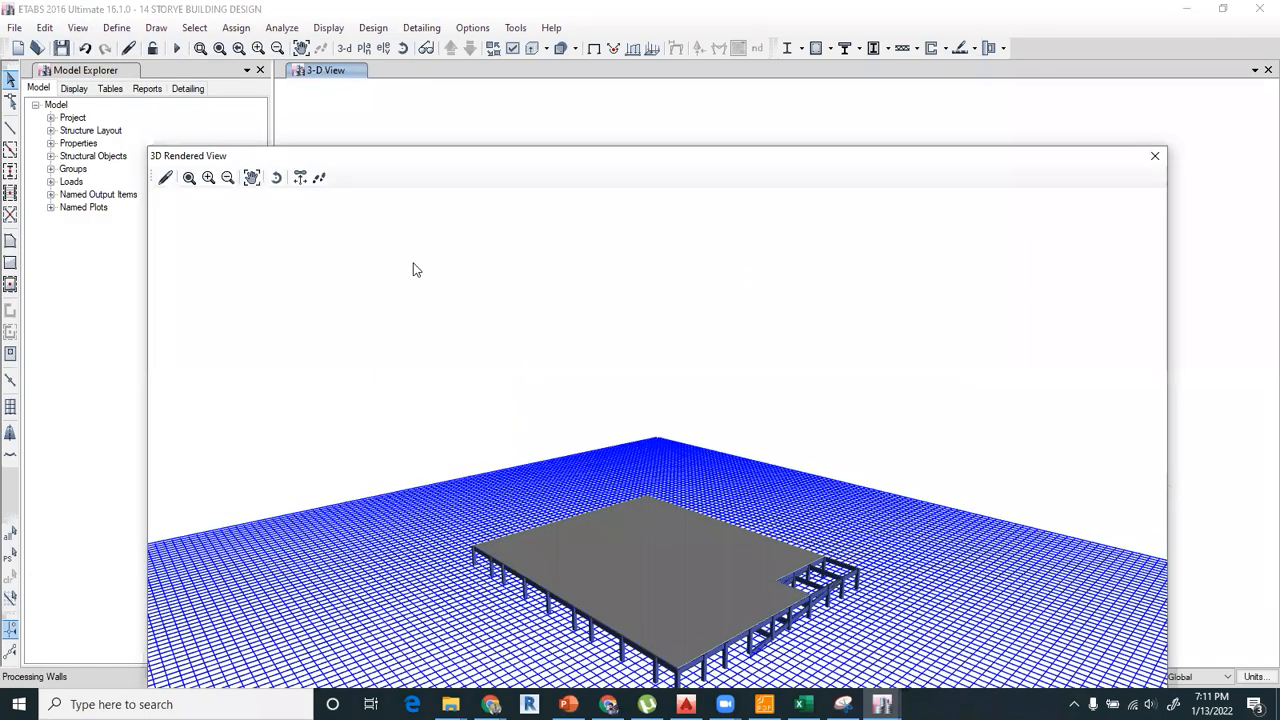
pyautogui.moveTo(394, 158); pyautogui.dragTo(350, 96)
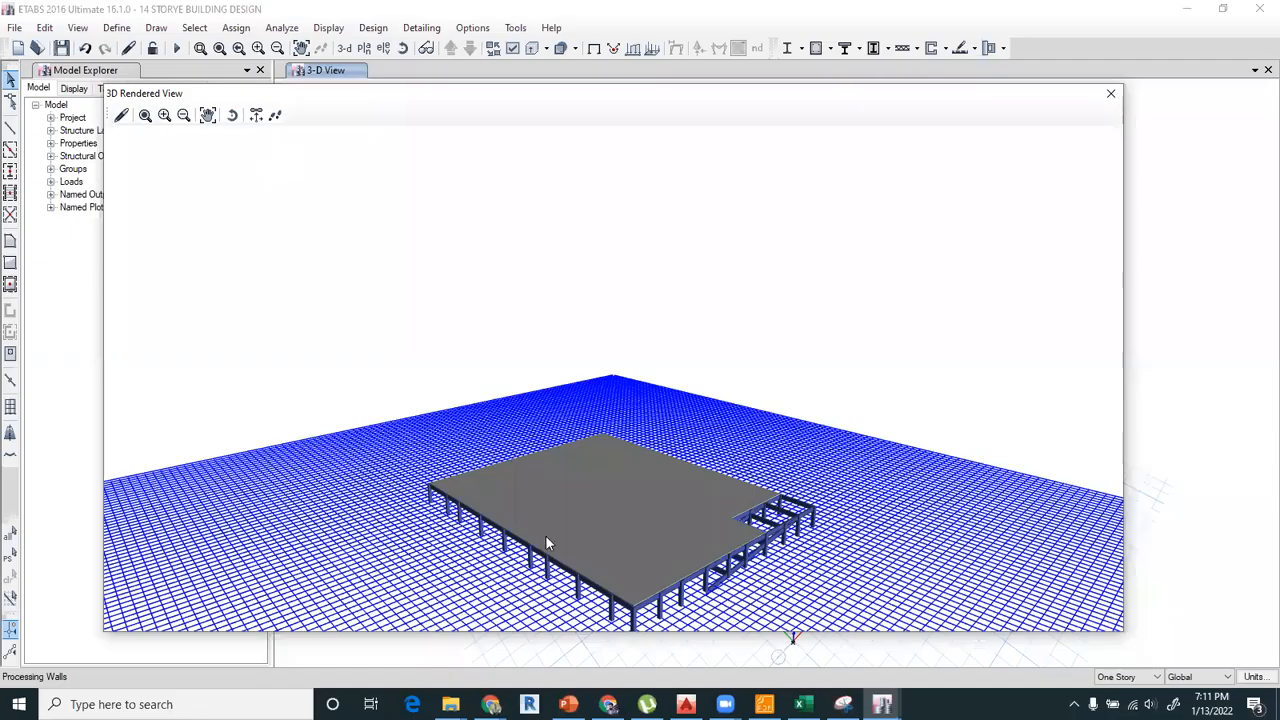
pyautogui.scroll(2, 497, 461)
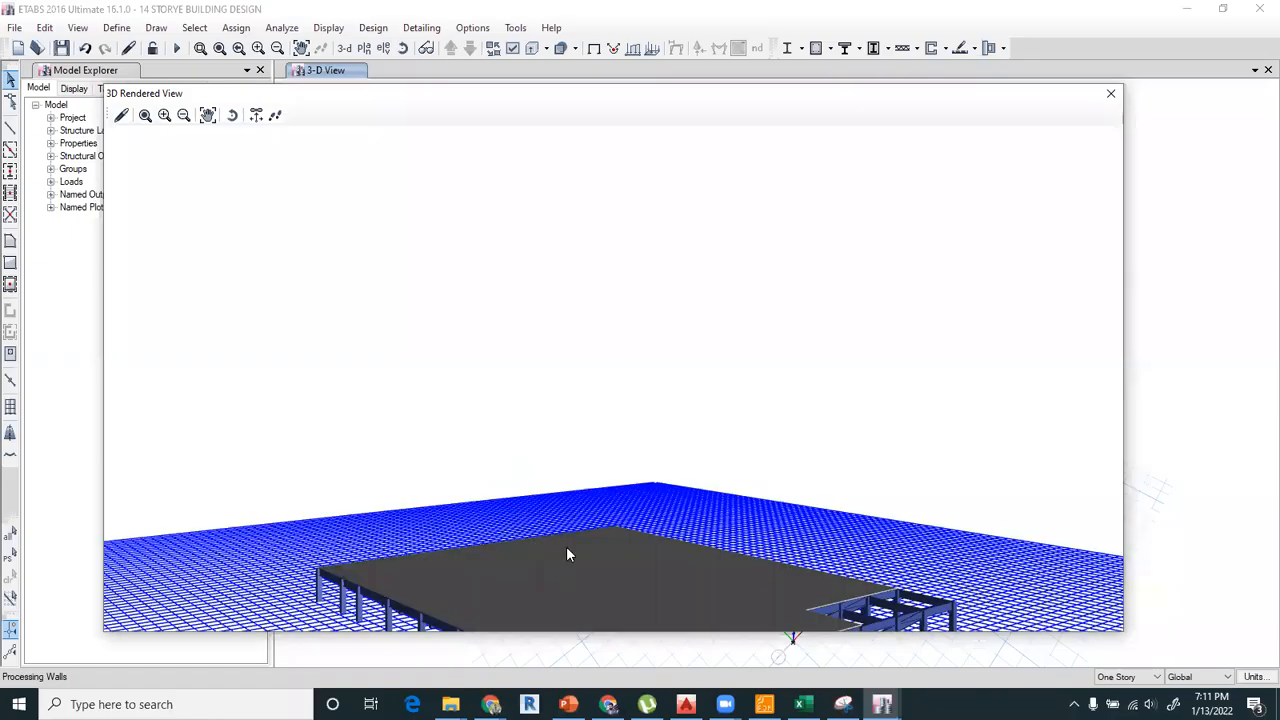
pyautogui.scroll(-2, 566, 553)
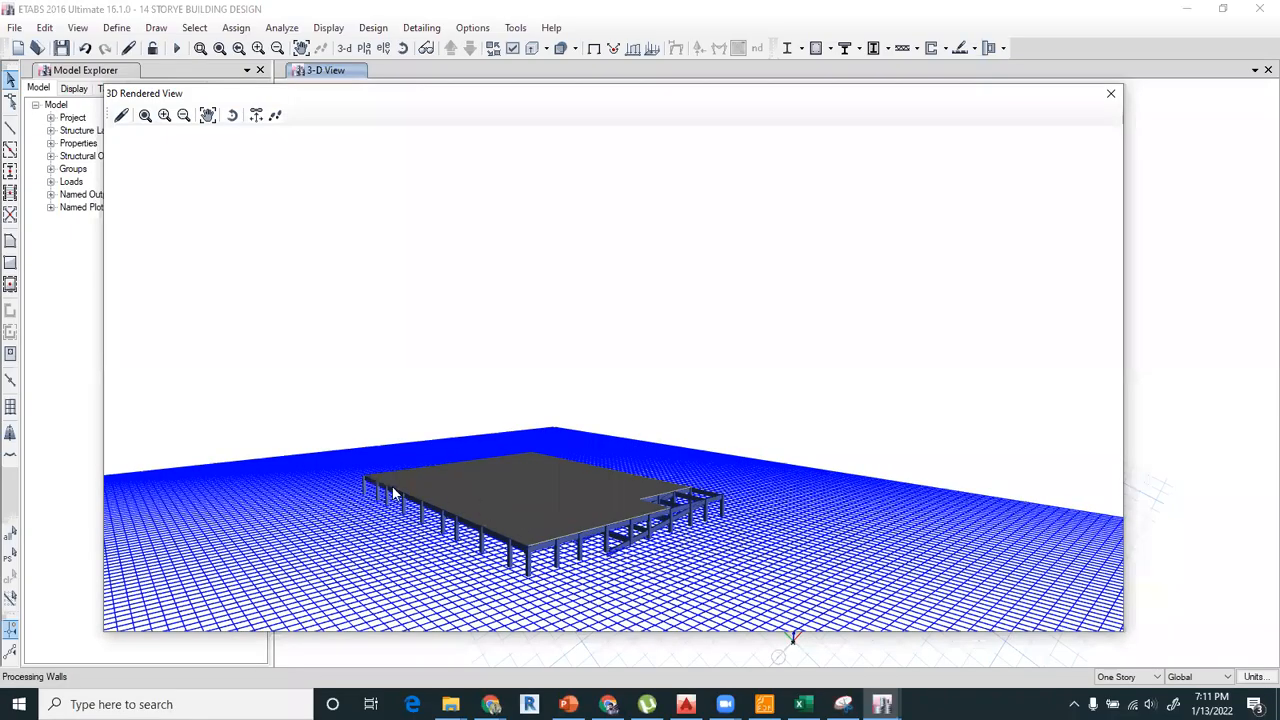
pyautogui.scroll(3, 378, 553)
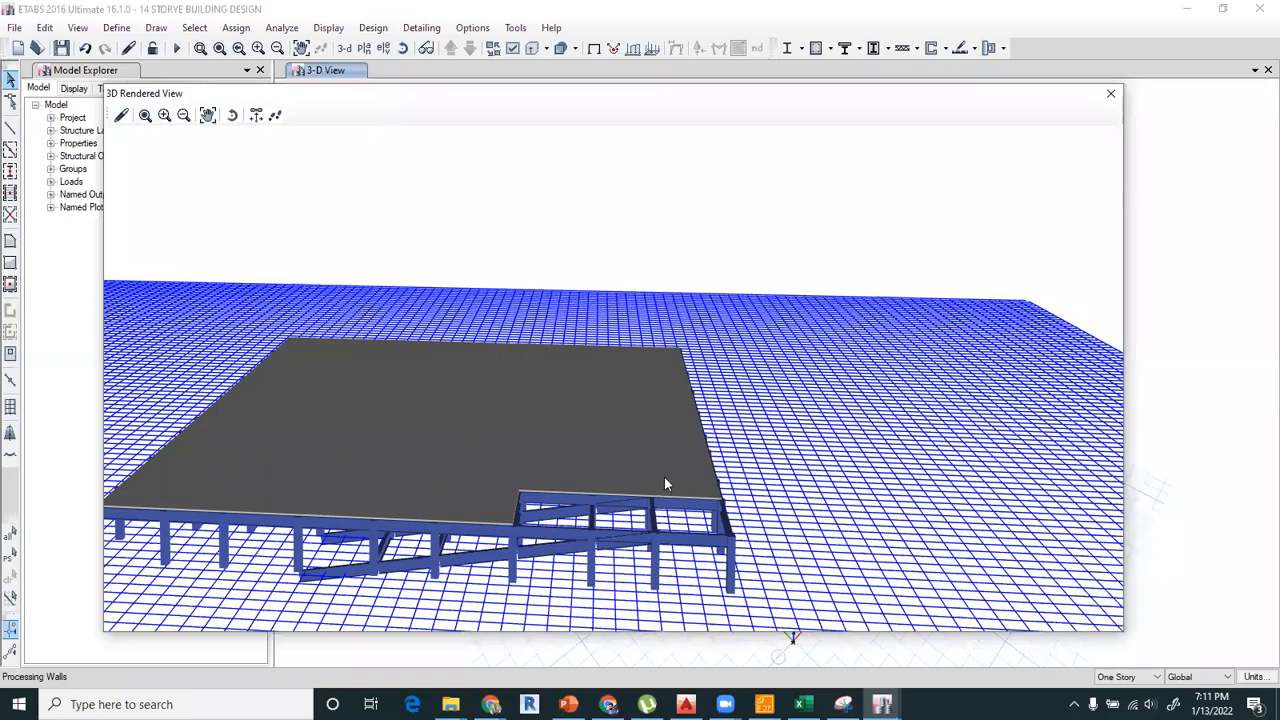
pyautogui.moveTo(605, 500); pyautogui.dragTo(603, 498)
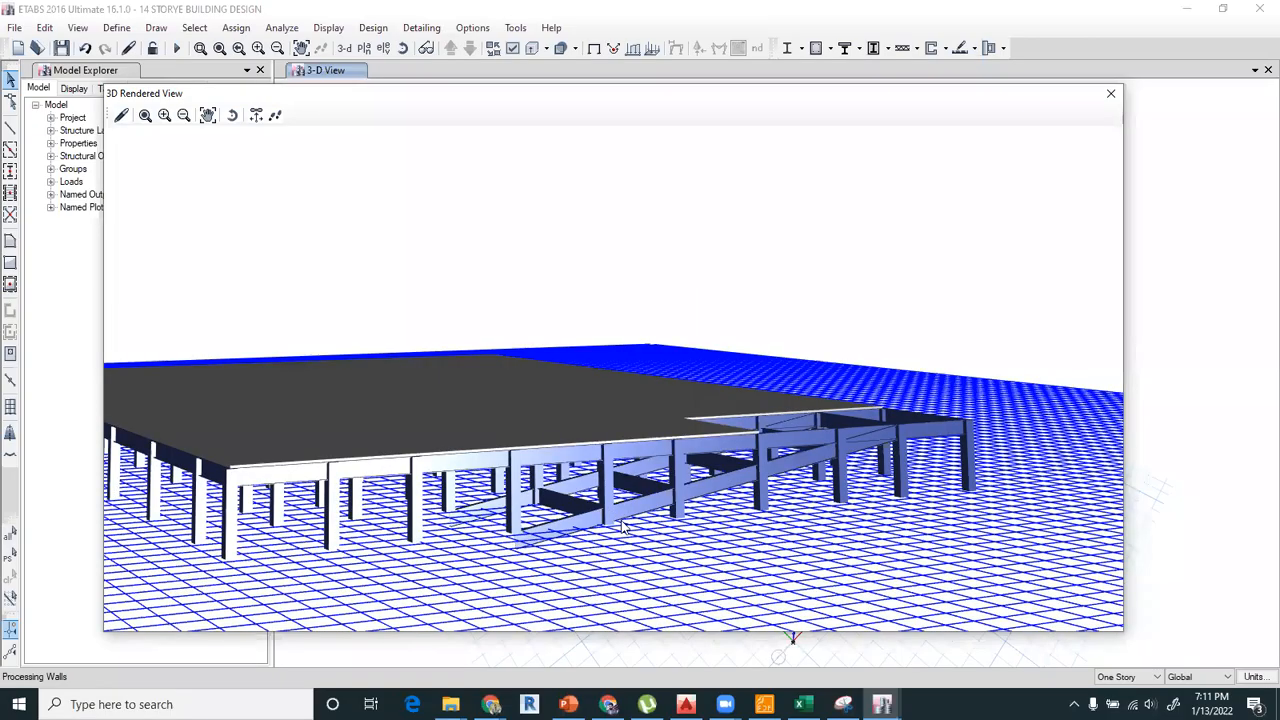
# Close the 3D rendered view and reset the building view limits so the 3D view shows all stories.
pyautogui.scroll(1, 630, 532)
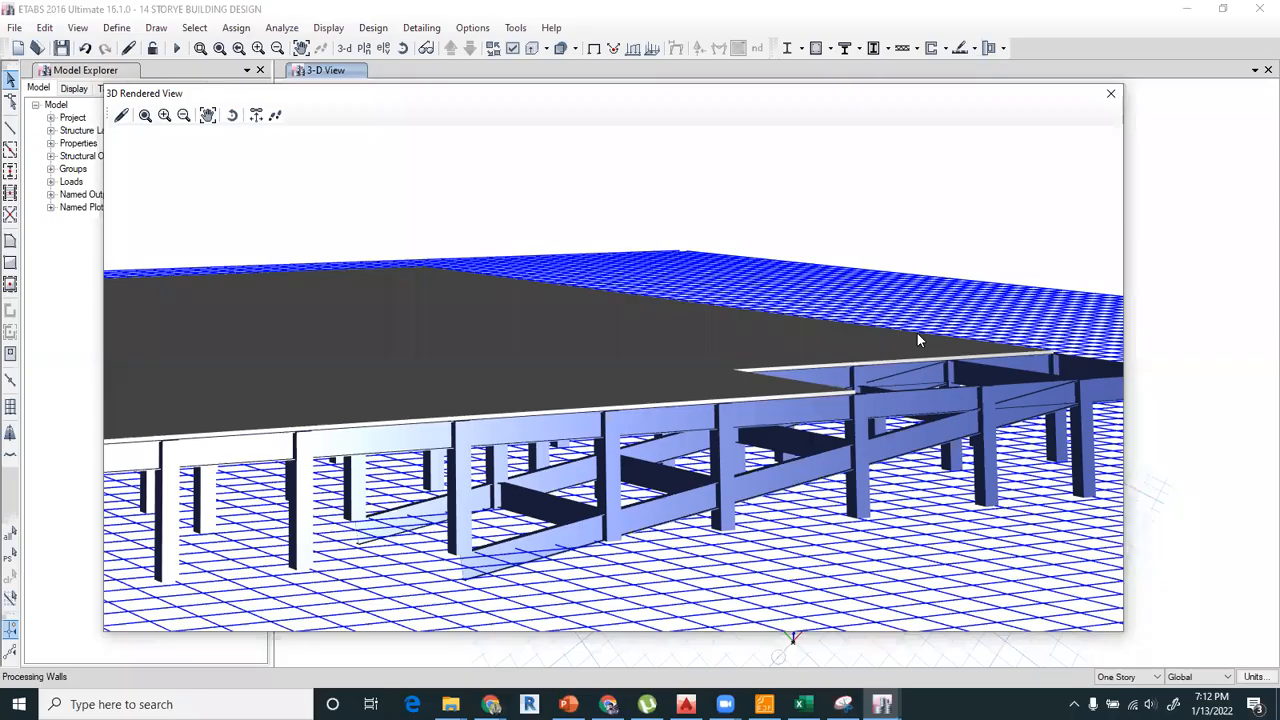
pyautogui.click(1110, 93)
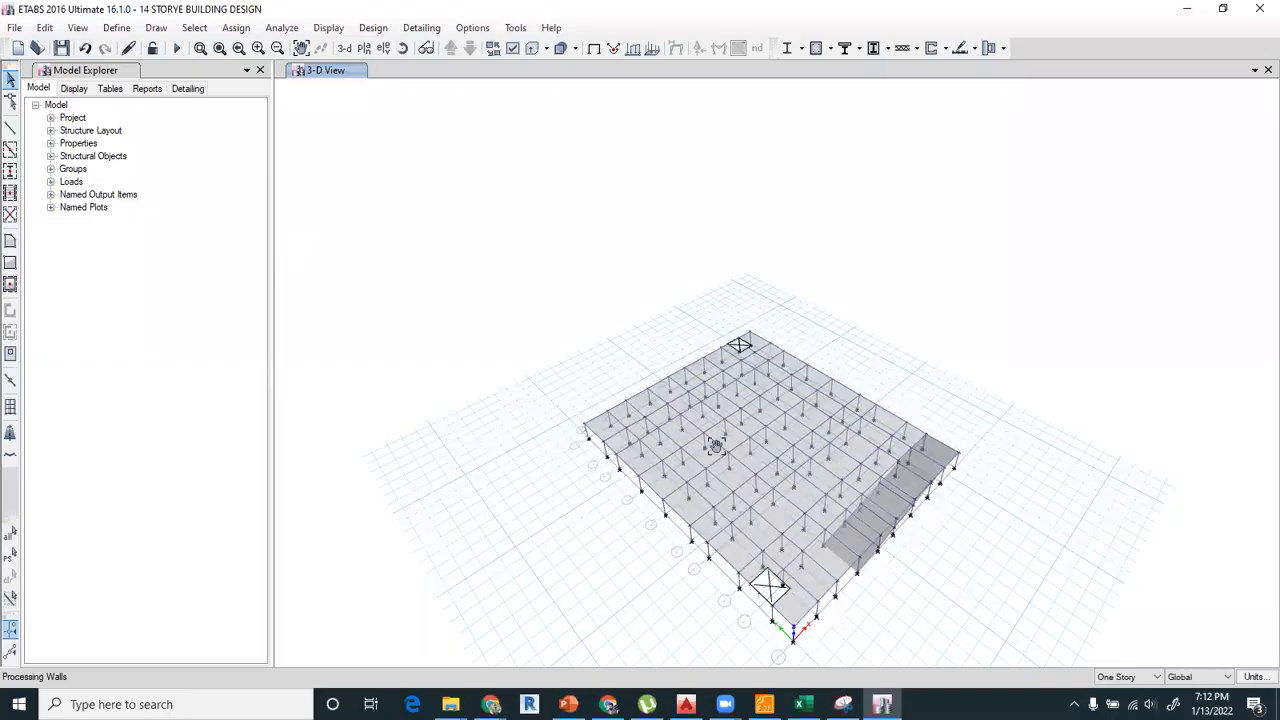
pyautogui.moveTo(716, 445); pyautogui.dragTo(603, 331, button='middle')
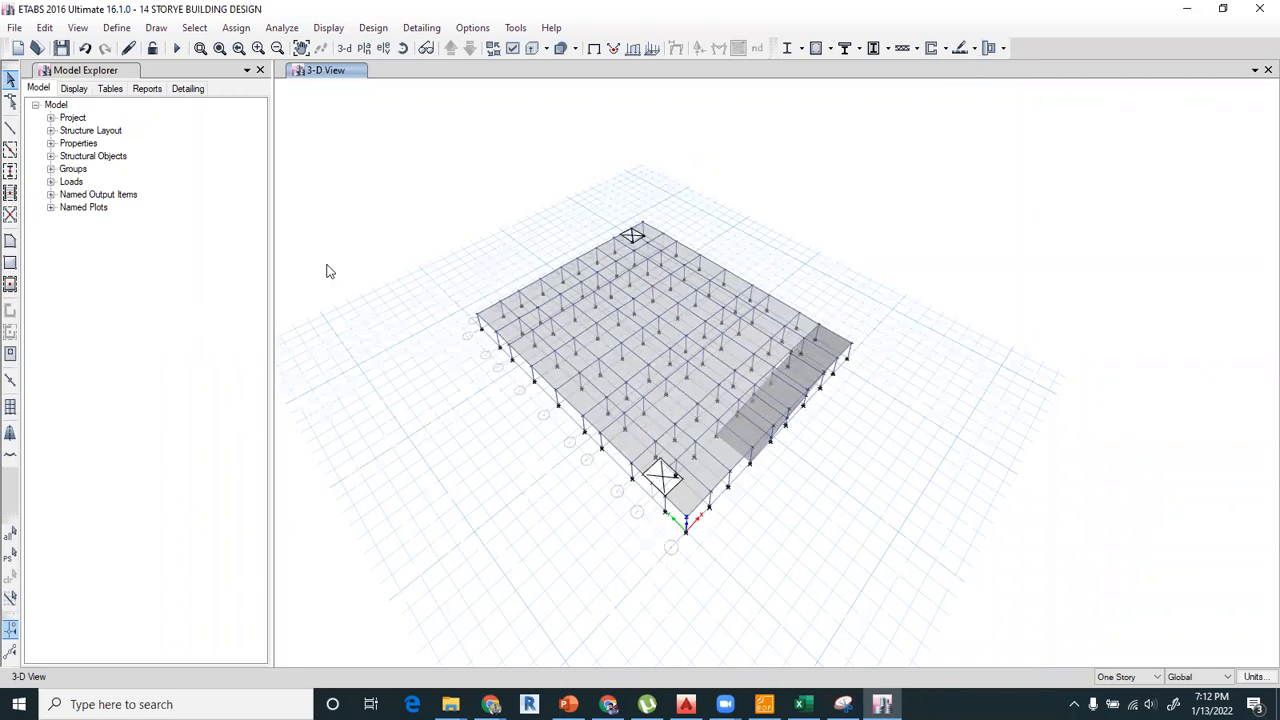
pyautogui.click(79, 29)
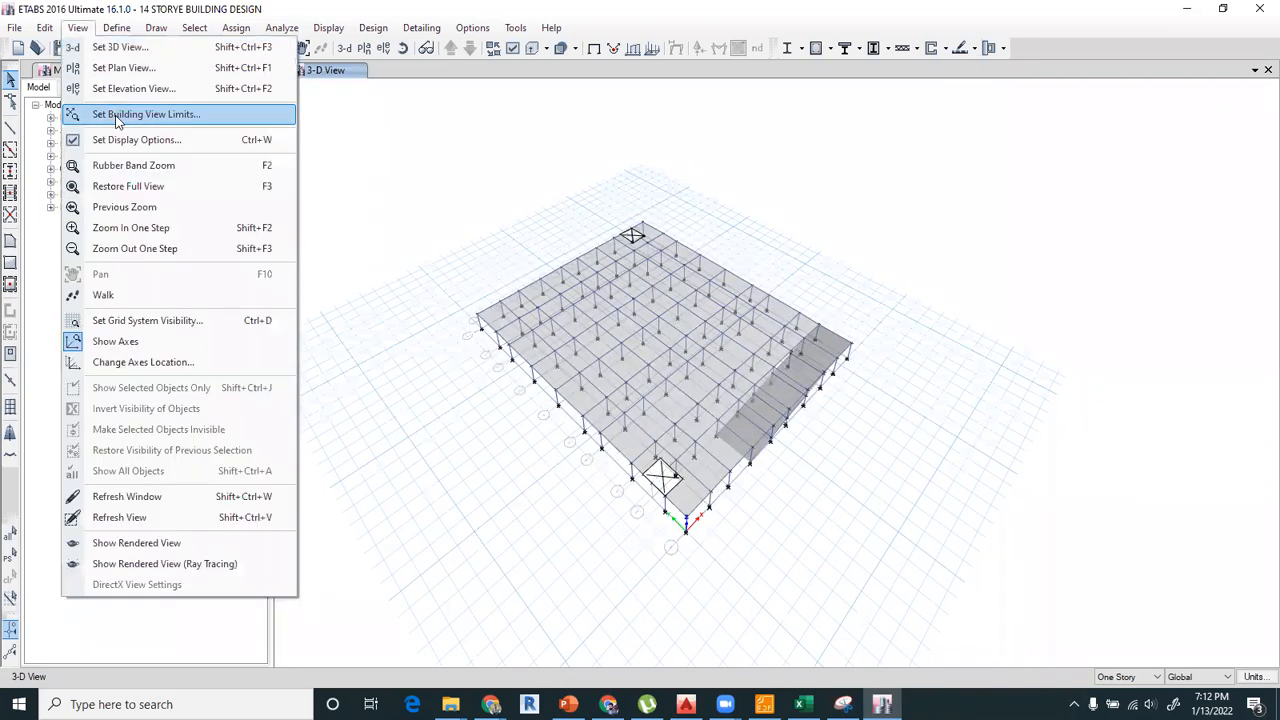
pyautogui.click(113, 117)
pyautogui.click(662, 486)
pyautogui.click(768, 452)
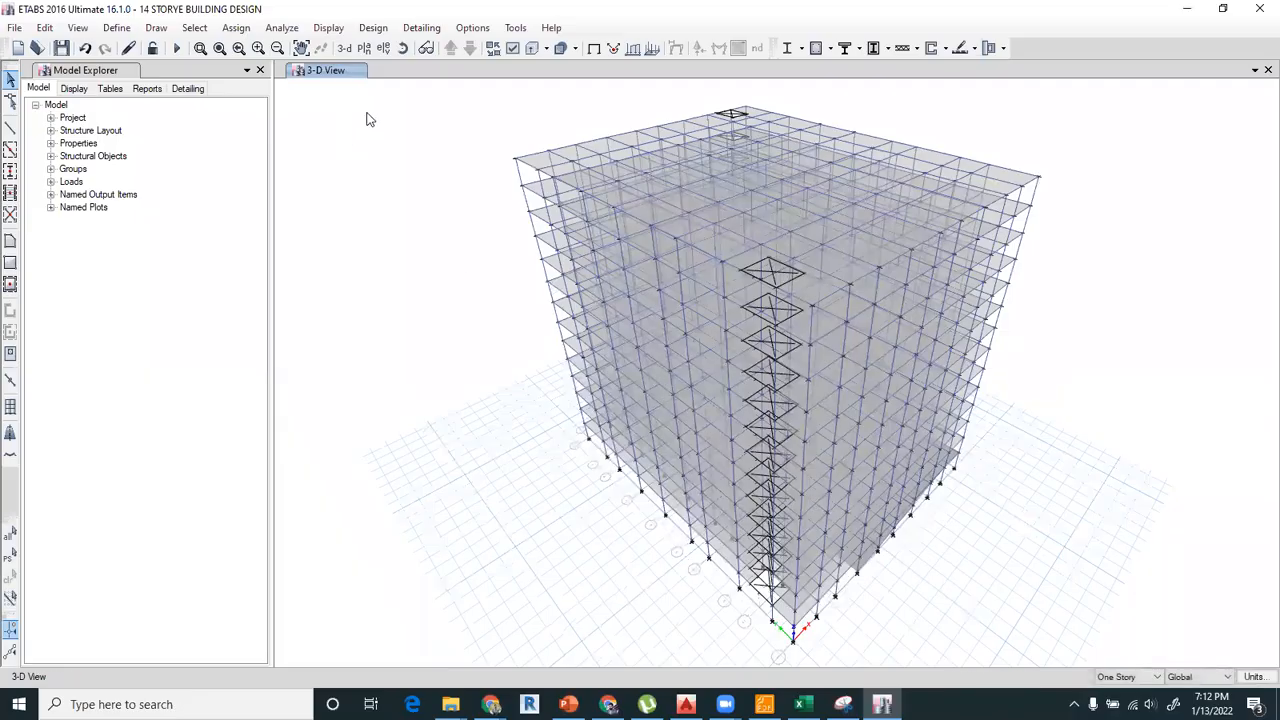
# Switch the 3D view to the Story1 plan view at Z = 11 ft.
pyautogui.click(364, 48)
pyautogui.click(560, 436)
pyautogui.click(568, 545)
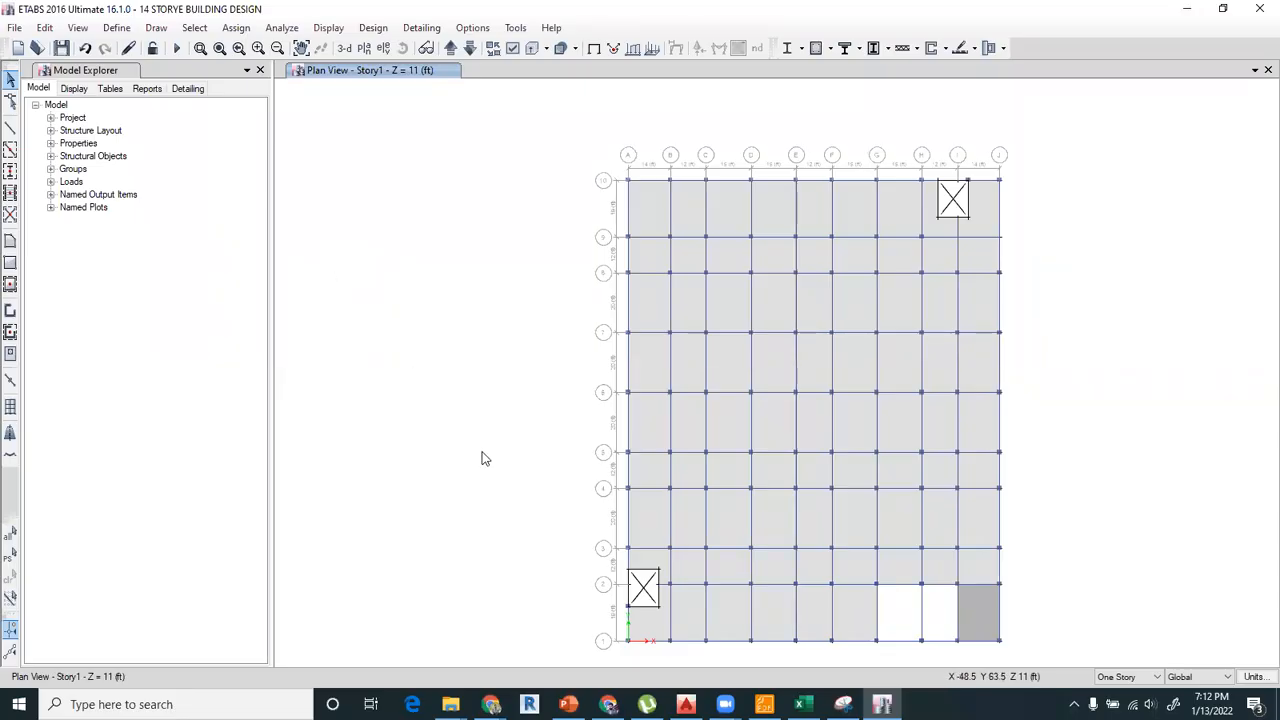
pyautogui.moveTo(962, 450); pyautogui.dragTo(943, 420, button='middle')
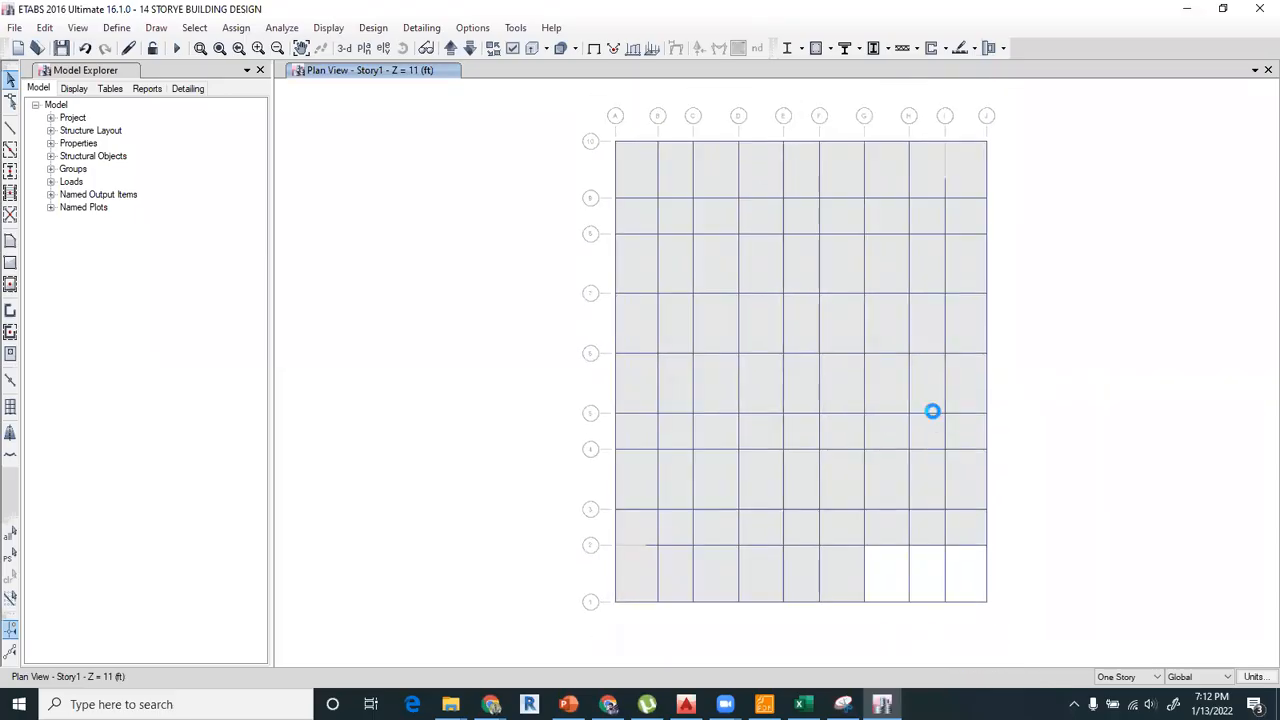